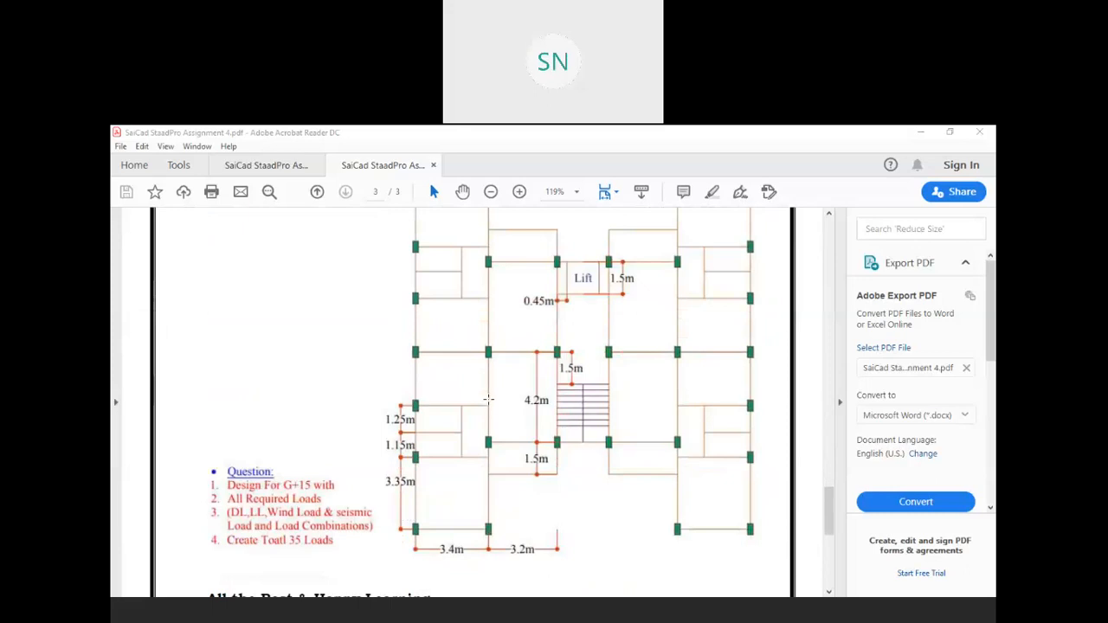
Step: Review the assignment's floor plans, focusing on the 24.5 m long plan's bay spacings, loads and G+8 questions
{"action": "scroll", "coordinate": [488, 399], "scroll_direction": "up", "scroll_amount": 2}
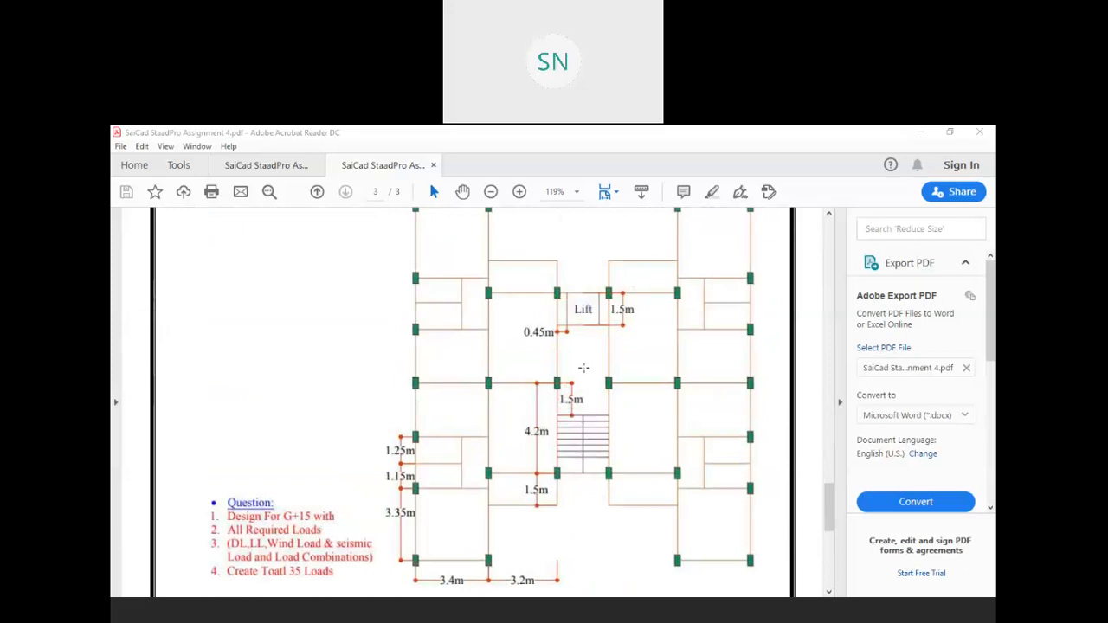
{"action": "scroll", "coordinate": [583, 368], "scroll_direction": "up", "scroll_amount": 20}
{"action": "scroll", "coordinate": [583, 368], "scroll_direction": "up", "scroll_amount": 1}
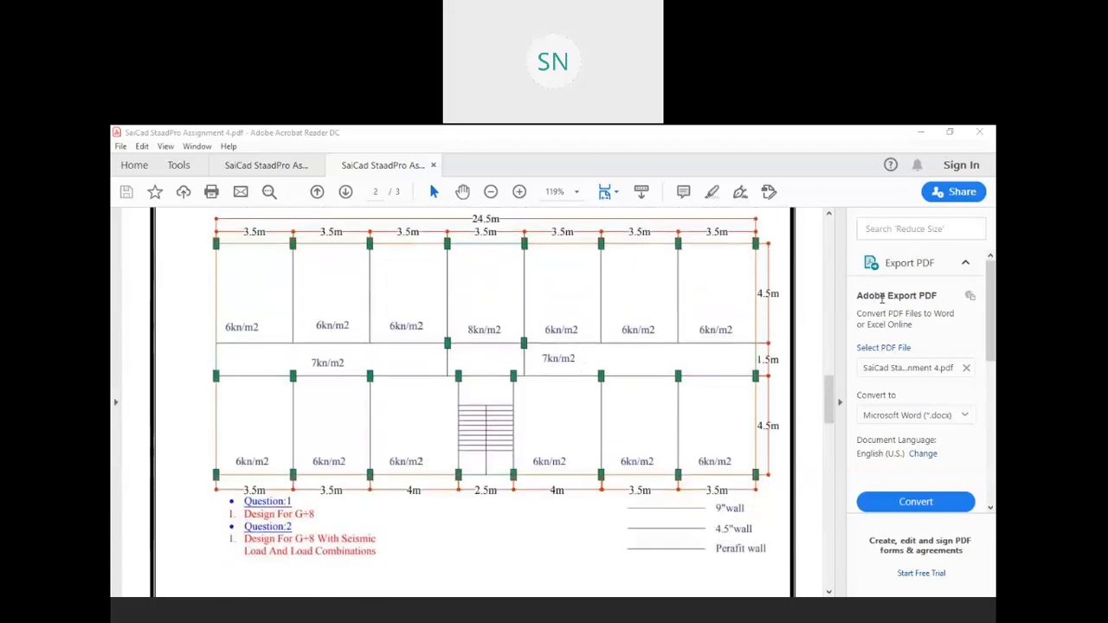
{"action": "scroll", "coordinate": [661, 391], "scroll_direction": "up", "scroll_amount": 1}
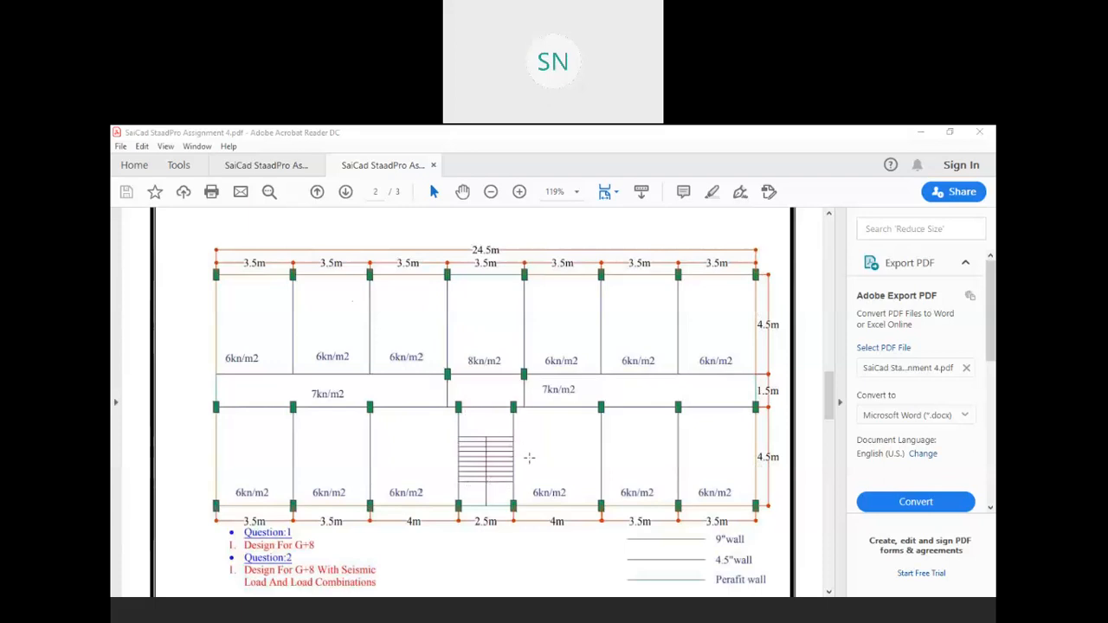
{"action": "scroll", "coordinate": [526, 445], "scroll_direction": "up", "scroll_amount": 1}
{"action": "scroll", "coordinate": [526, 440], "scroll_direction": "down", "scroll_amount": 1}
{"action": "scroll", "coordinate": [634, 405], "scroll_direction": "up", "scroll_amount": 1}
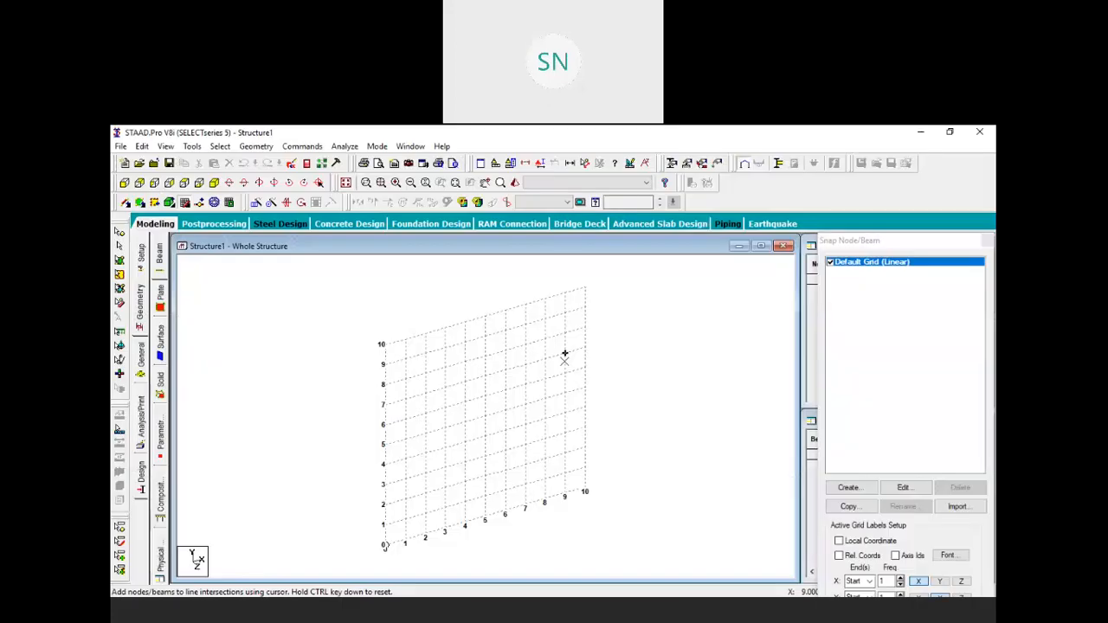
Step: Switch to STAAD.Pro and start a Bay Frame prototype from the Structure Wizard's Frame Models
{"action": "left_click", "coordinate": [256, 146]}
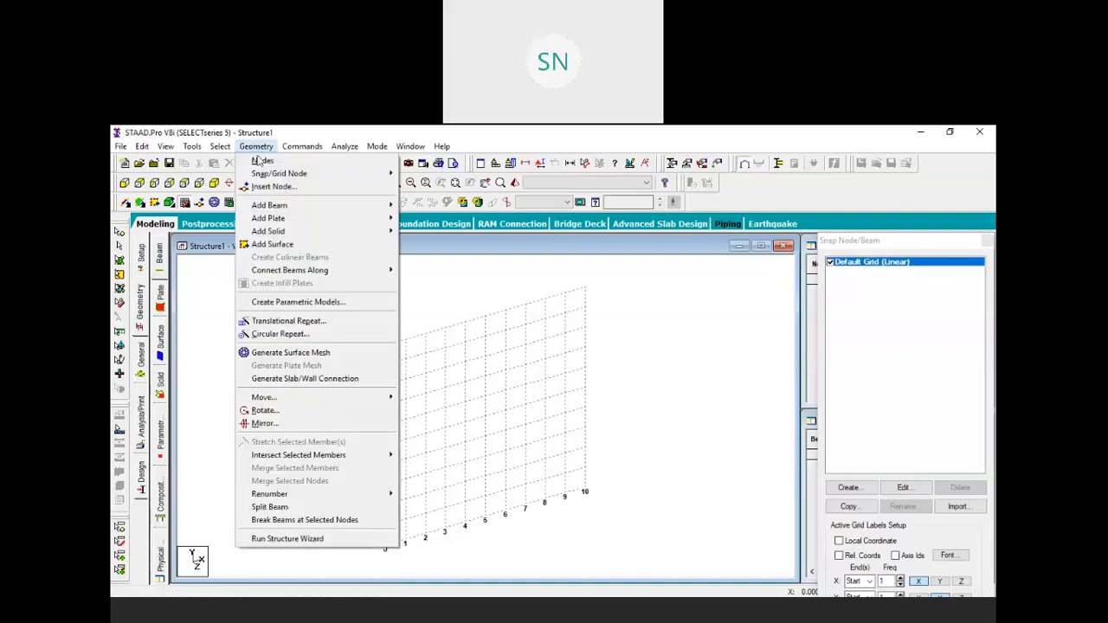
{"action": "left_click", "coordinate": [331, 539]}
{"action": "left_click", "coordinate": [285, 291]}
{"action": "left_click", "coordinate": [273, 308]}
{"action": "left_click_drag", "start_coordinate": [229, 339], "coordinate": [655, 365]}
Step: Set the bay frame's length to 24.5 m, height to 3 m and width to 10.5 m
{"action": "type", "text": "24.5"}
{"action": "key", "text": "Tab"}
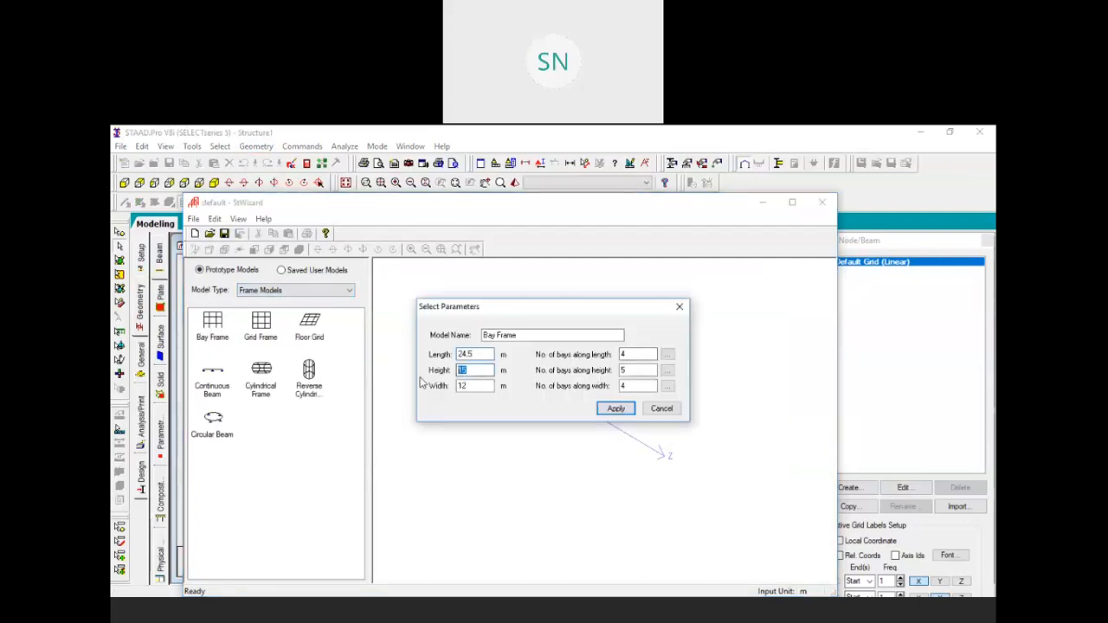
{"action": "type", "text": "3"}
{"action": "key", "text": "Tab"}
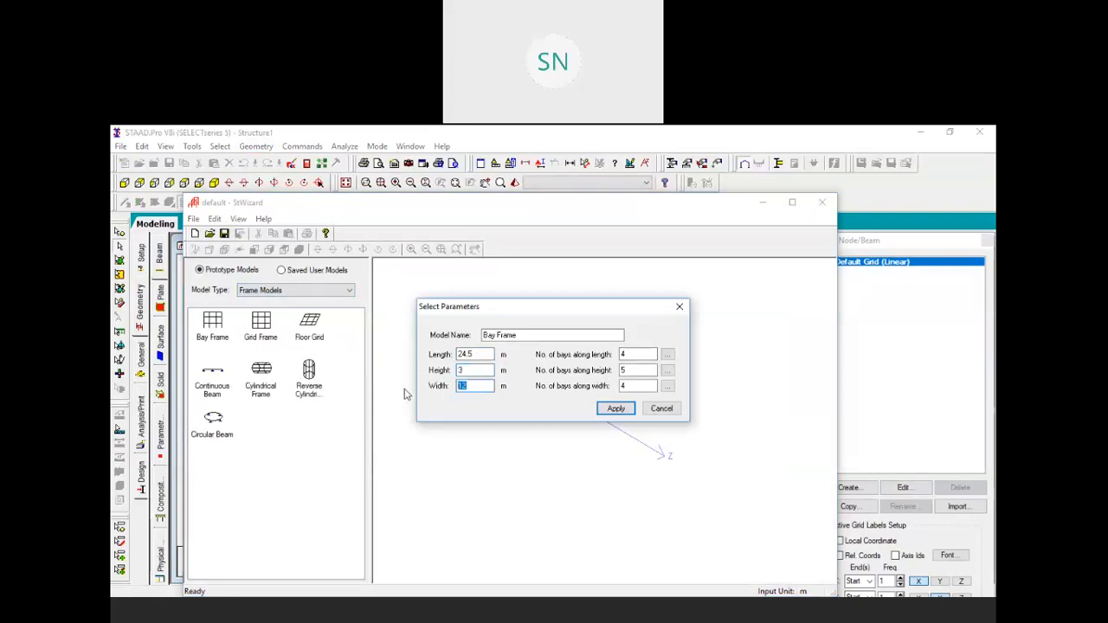
{"action": "type", "text": "10.5"}
Step: Set 7 bays along the length, 1 along the height and 3 along the width, accepting equal 3.5 m lengthwise bays
{"action": "double_click", "coordinate": [618, 362]}
{"action": "type", "text": "7"}
{"action": "left_click_drag", "start_coordinate": [642, 371], "coordinate": [555, 372]}
{"action": "type", "text": "1"}
{"action": "left_click_drag", "start_coordinate": [643, 387], "coordinate": [533, 394]}
{"action": "type", "text": "3"}
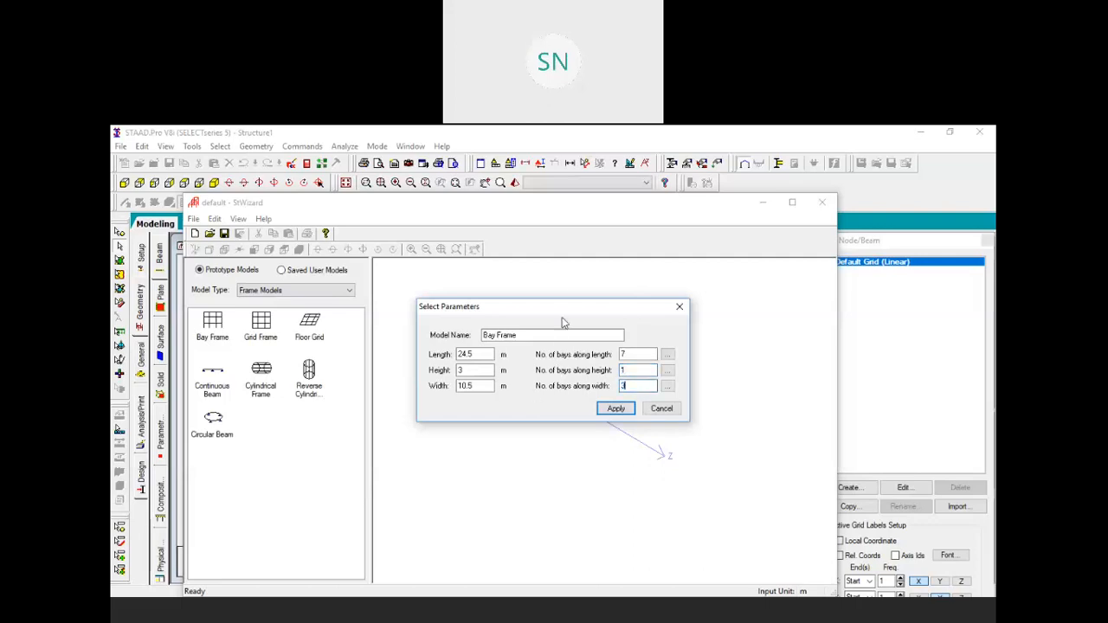
{"action": "left_click_drag", "start_coordinate": [504, 302], "coordinate": [452, 291]}
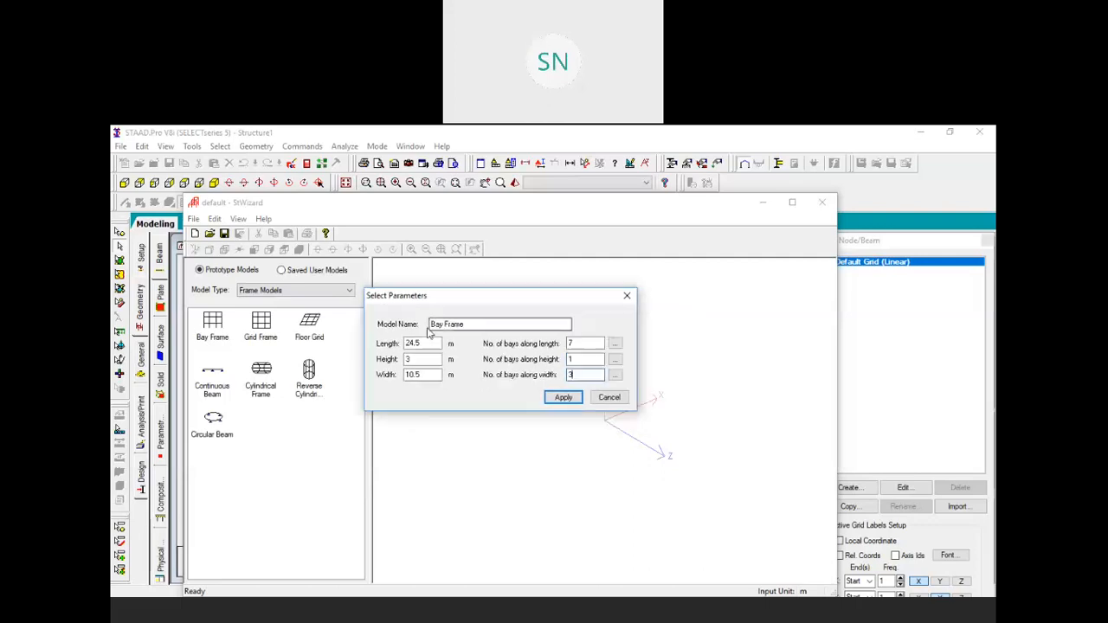
{"action": "left_click", "coordinate": [613, 342]}
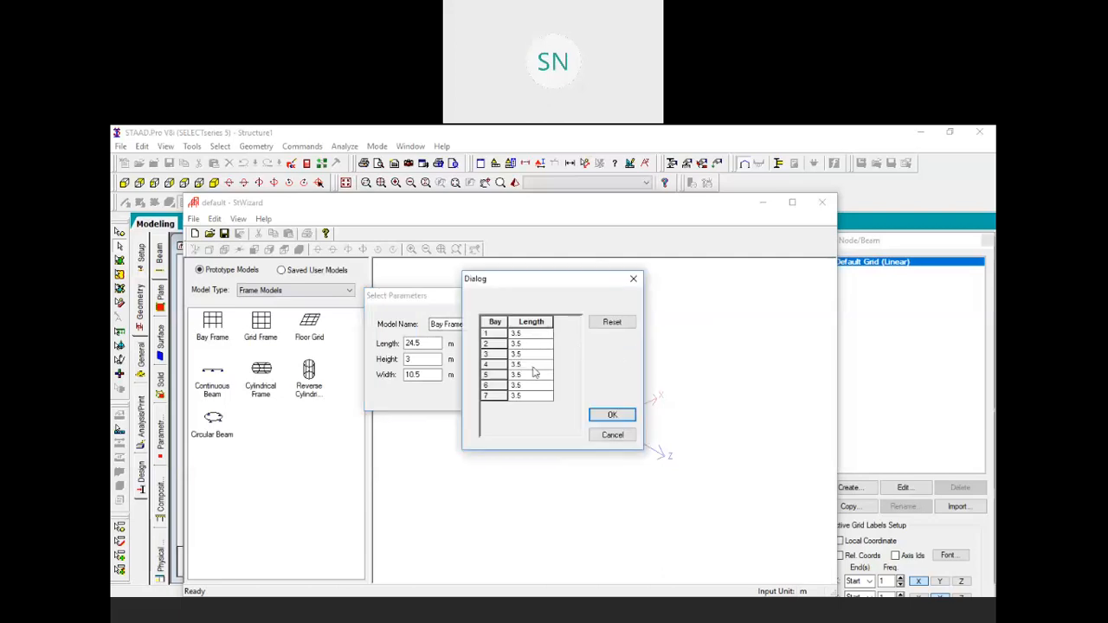
{"action": "left_click", "coordinate": [616, 416]}
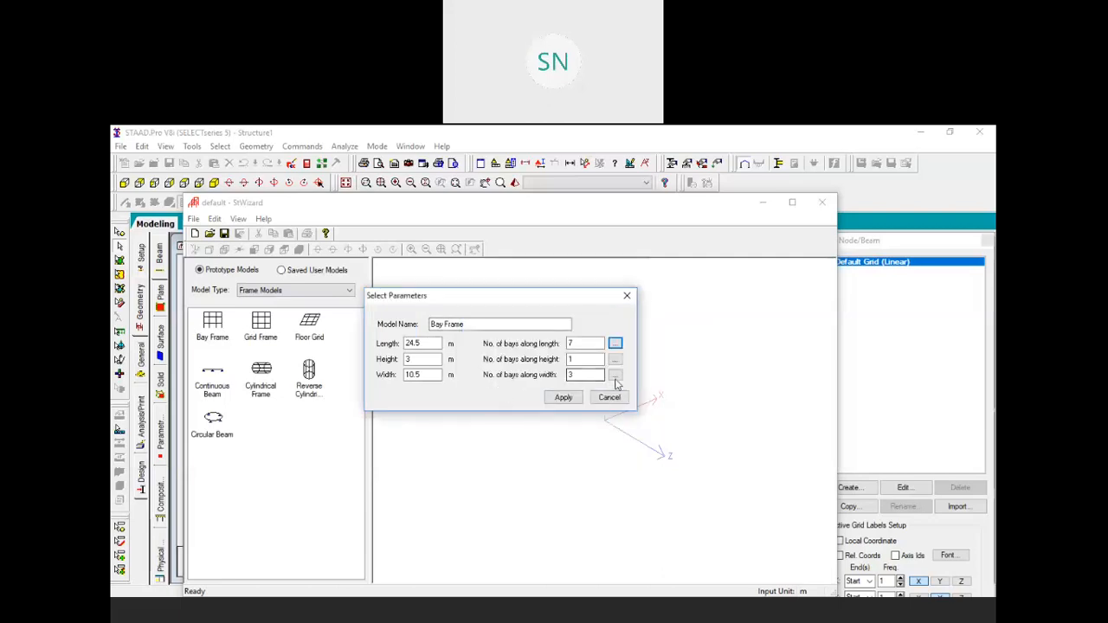
Step: Set the three widthwise bays to 4.5, 1.5 and 4.5 m and generate the bay frame
{"action": "left_click", "coordinate": [615, 374]}
{"action": "left_click", "coordinate": [533, 336]}
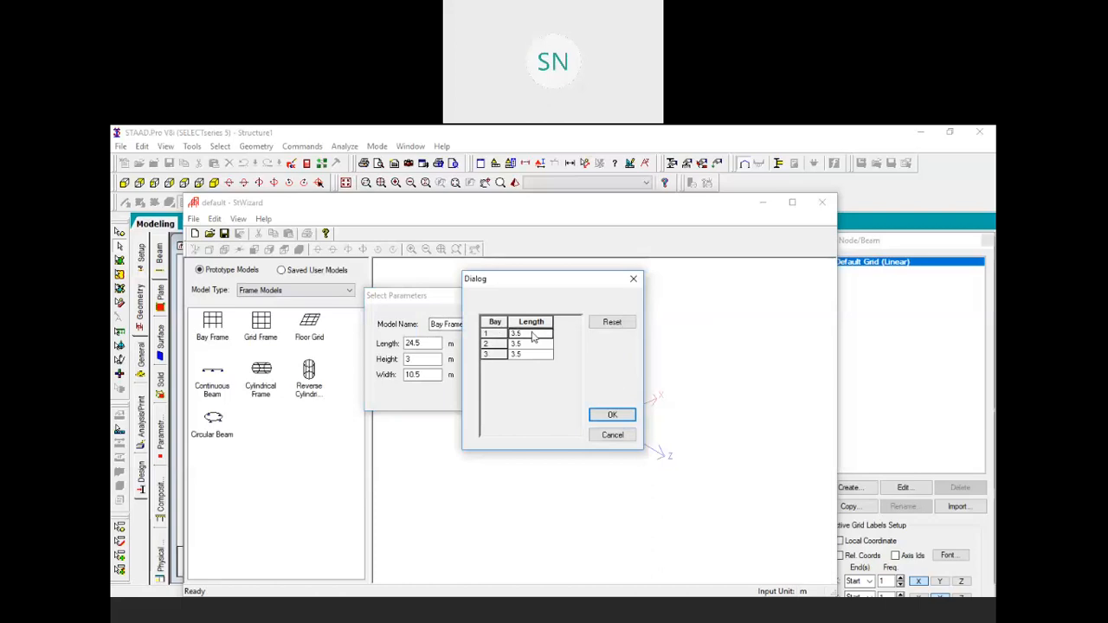
{"action": "type", "text": "4"}
{"action": "left_click", "coordinate": [533, 344]}
{"action": "type", "text": "1.5"}
{"action": "left_click", "coordinate": [537, 354]}
{"action": "type", "text": "4.5"}
{"action": "left_click", "coordinate": [608, 415]}
{"action": "left_click", "coordinate": [564, 398]}
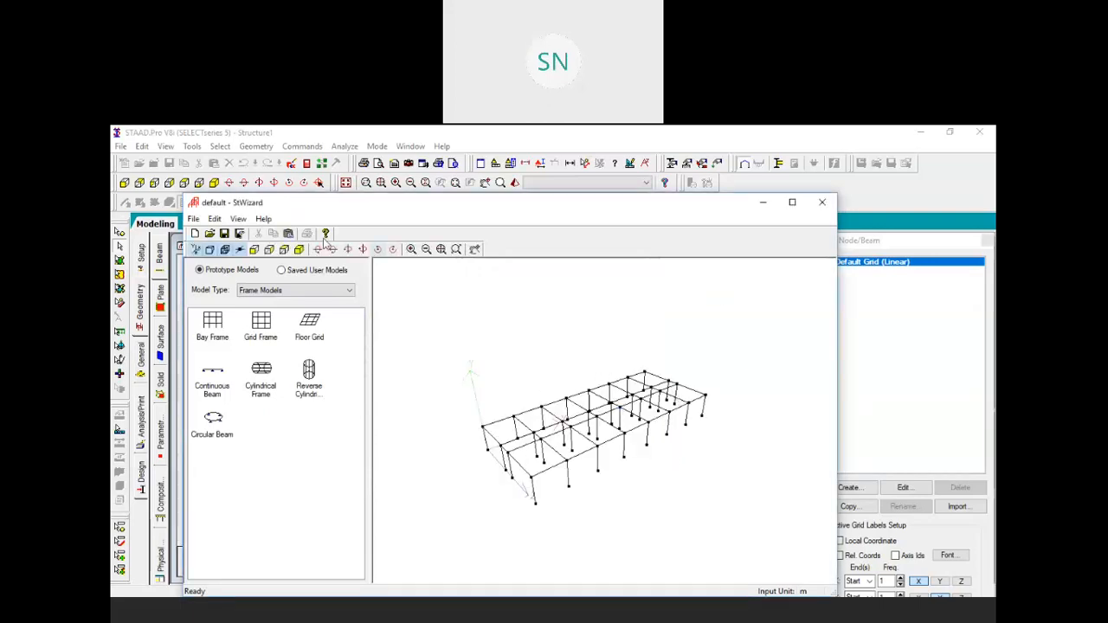
Step: Transfer the generated frame into the structure model with zero X, Y and Z offsets
{"action": "left_click", "coordinate": [289, 234]}
{"action": "left_click", "coordinate": [567, 394]}
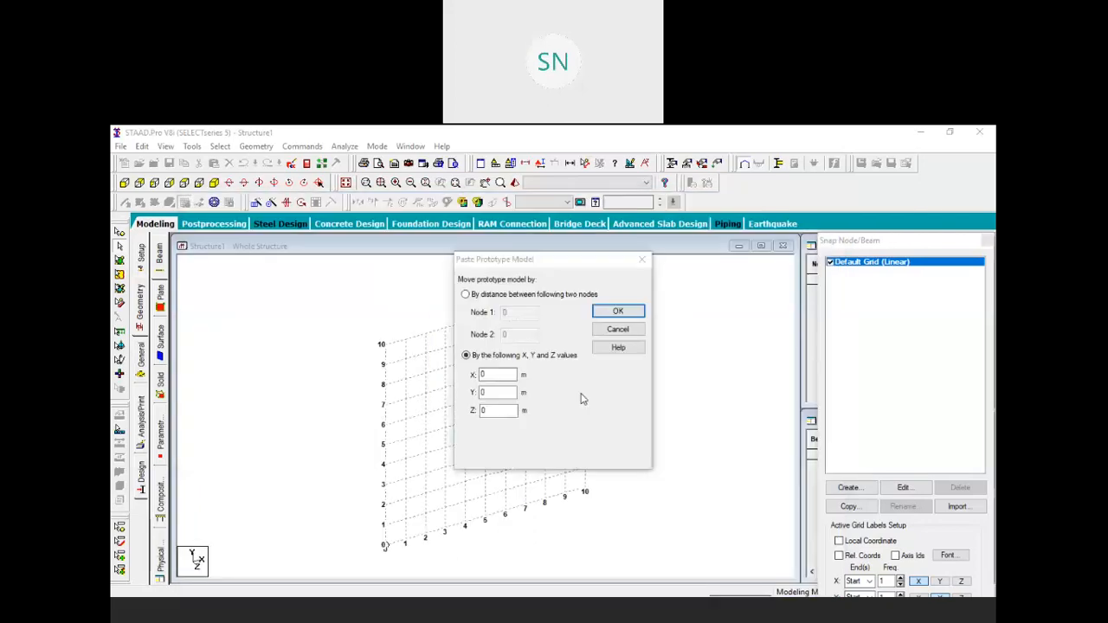
{"action": "left_click", "coordinate": [618, 311]}
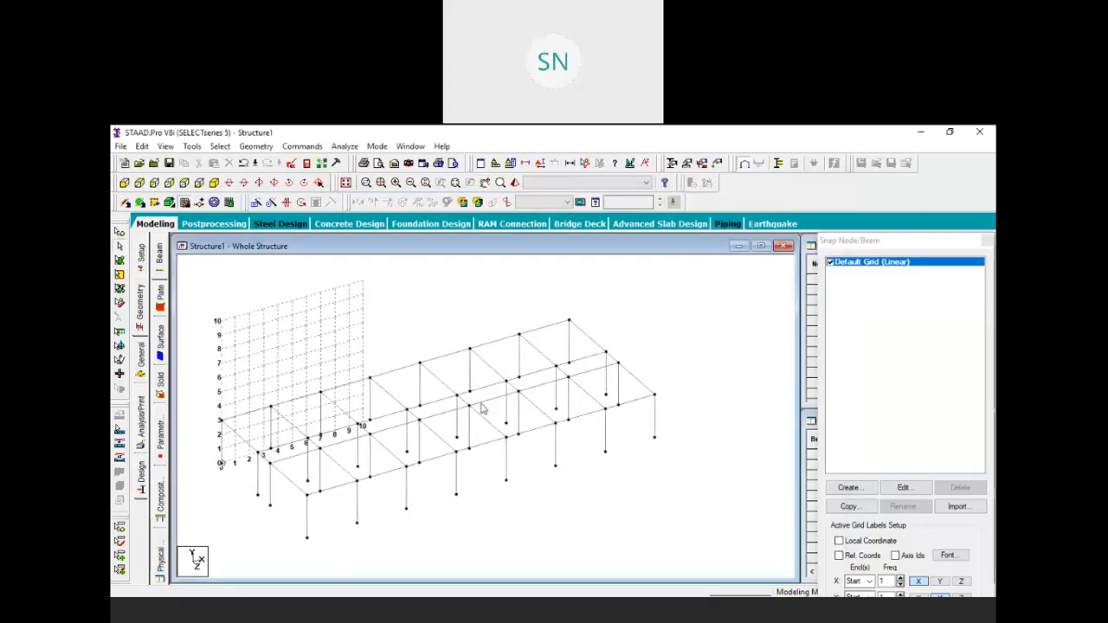
Step: Check the front middle columns against the plan's staircase bay and close the Snap Node/Beam grid settings
{"action": "scroll", "coordinate": [475, 459], "scroll_direction": "up", "scroll_amount": 3}
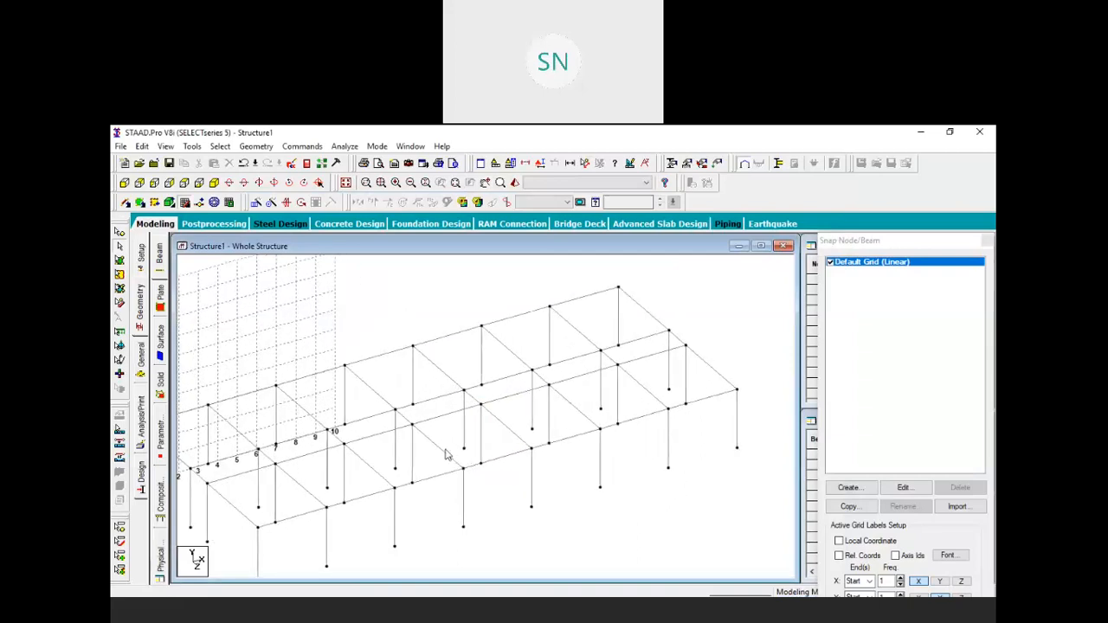
{"action": "left_click", "coordinate": [457, 472]}
{"action": "left_click", "coordinate": [465, 487]}
{"action": "left_click", "coordinate": [514, 434]}
{"action": "left_click", "coordinate": [532, 468]}
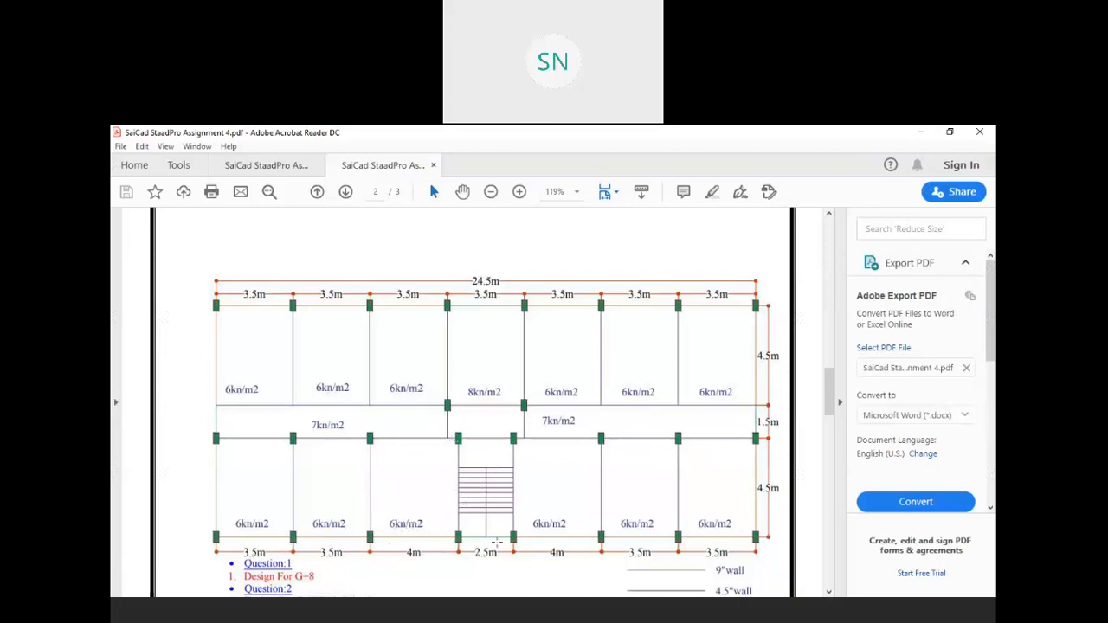
{"action": "key", "text": "alt+Tab"}
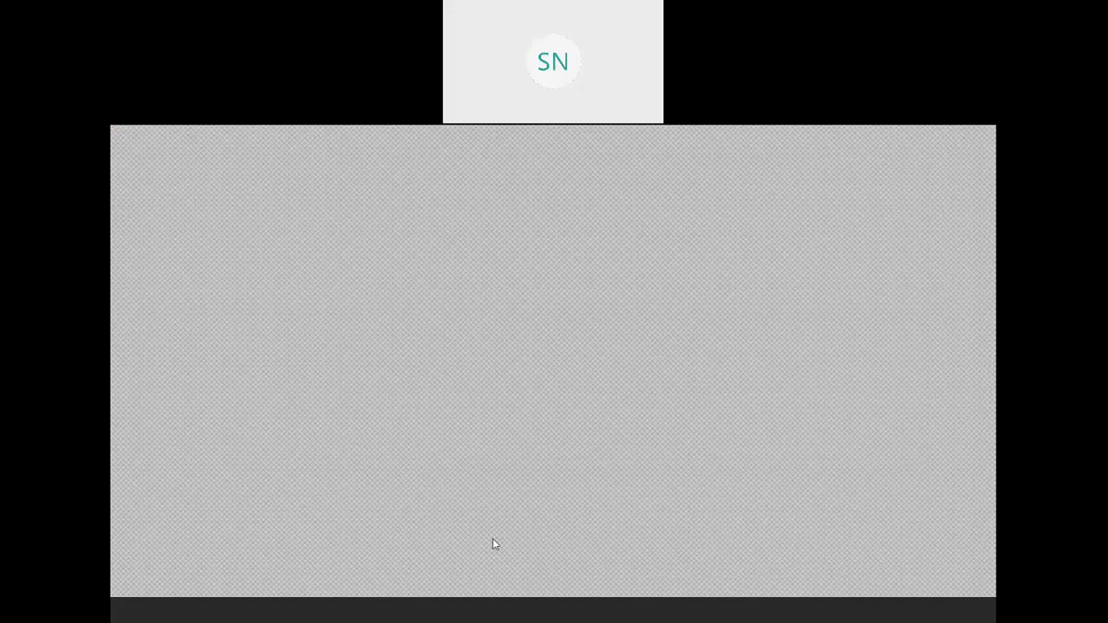
{"action": "middle_click_drag", "start_coordinate": [502, 500], "coordinate": [580, 507]}
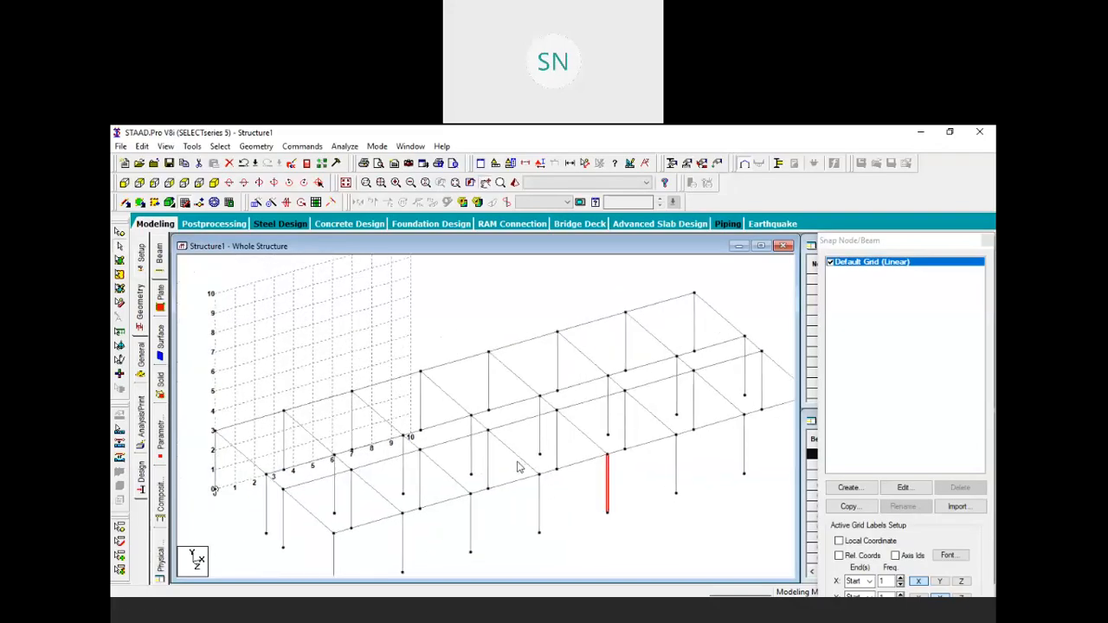
{"action": "left_click", "coordinate": [981, 246]}
{"action": "middle_click_drag", "start_coordinate": [574, 386], "coordinate": [507, 419]}
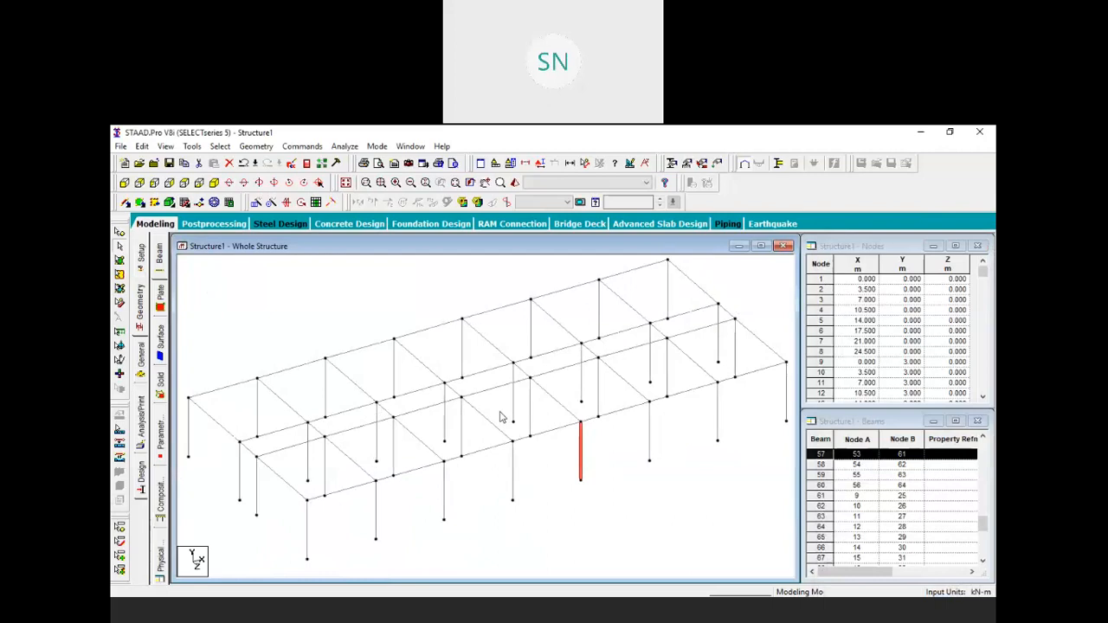
Step: Cut the front-bay cross beam and its column at X = 10.5 m, deleting the orphaned nodes
{"action": "left_click", "coordinate": [494, 425]}
{"action": "left_click", "coordinate": [511, 463], "text": "ctrl"}
{"action": "right_click", "coordinate": [524, 463]}
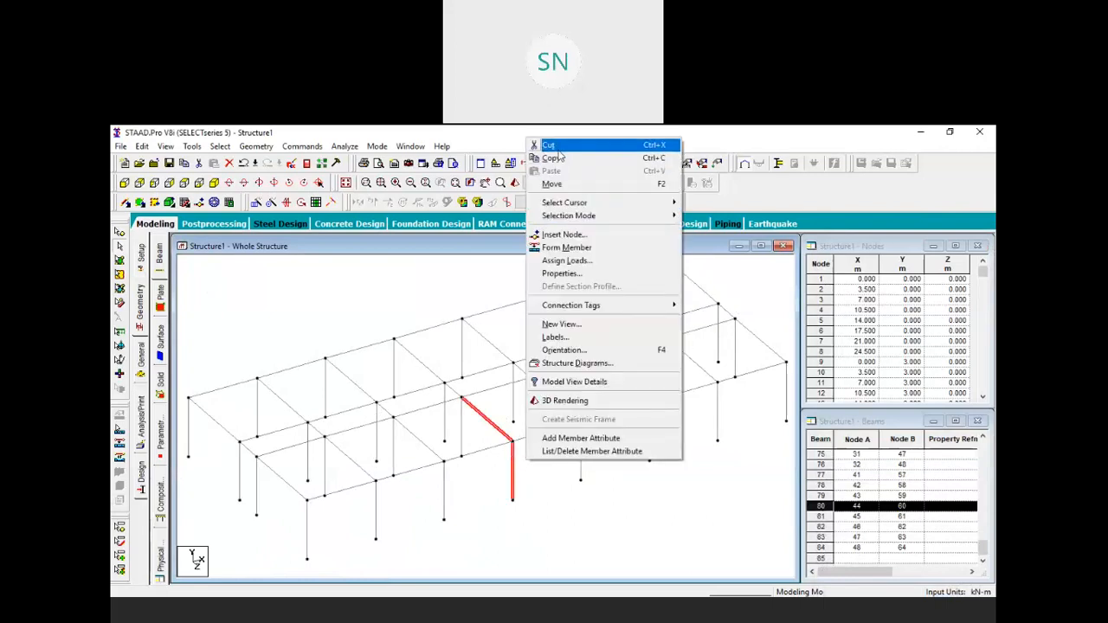
{"action": "left_click", "coordinate": [553, 145]}
{"action": "left_click", "coordinate": [588, 393]}
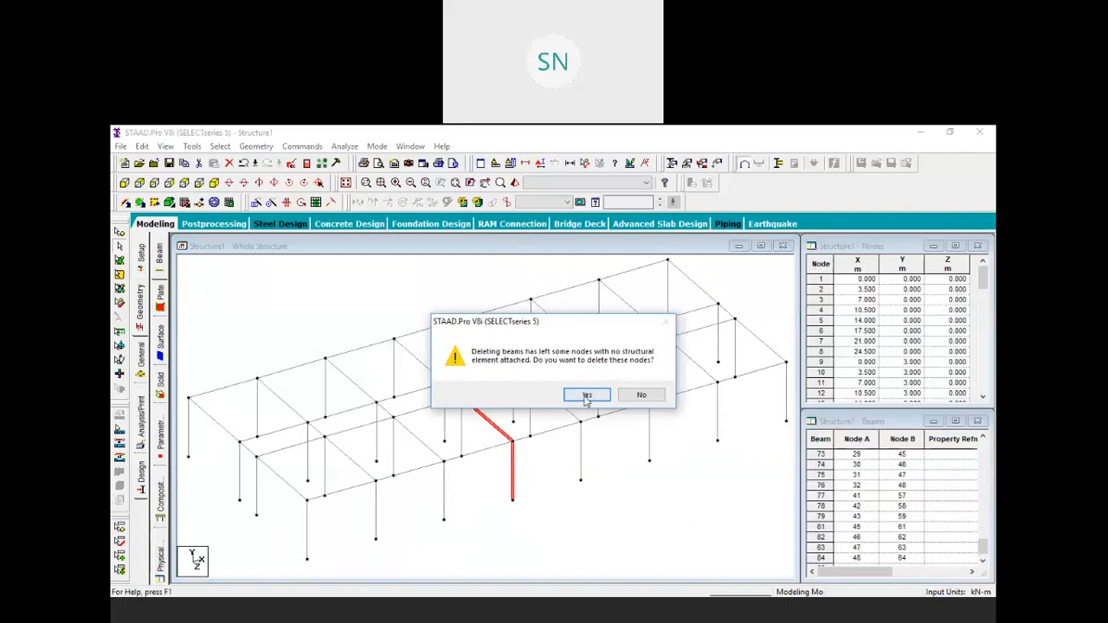
{"action": "left_click", "coordinate": [587, 396]}
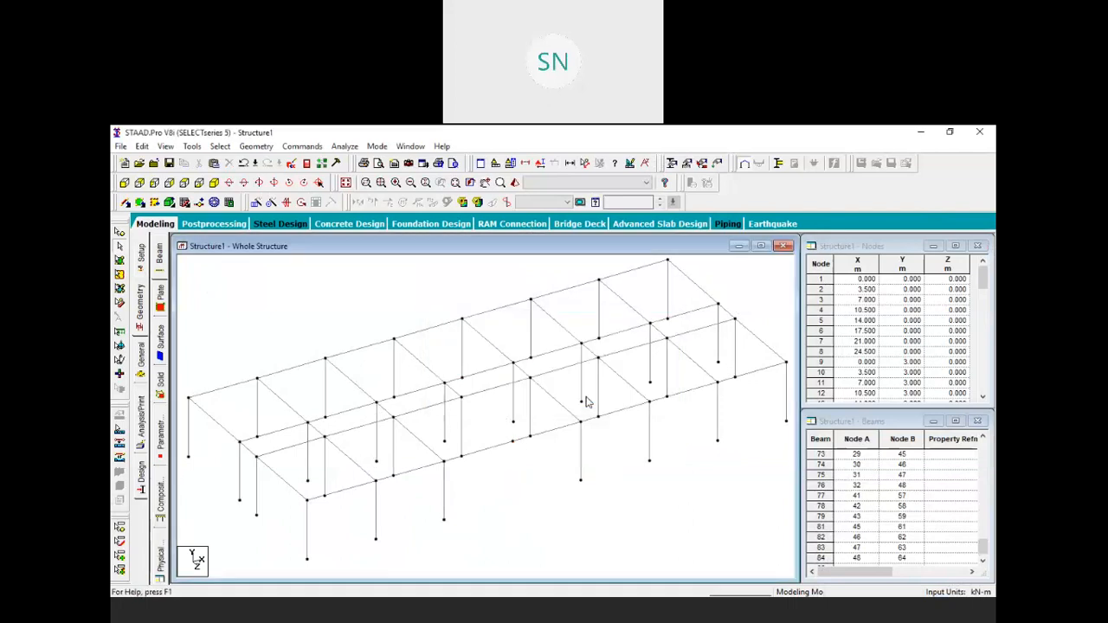
Step: Paste the cut beam and column back with a 0.5 m offset in X
{"action": "right_click", "coordinate": [407, 299]}
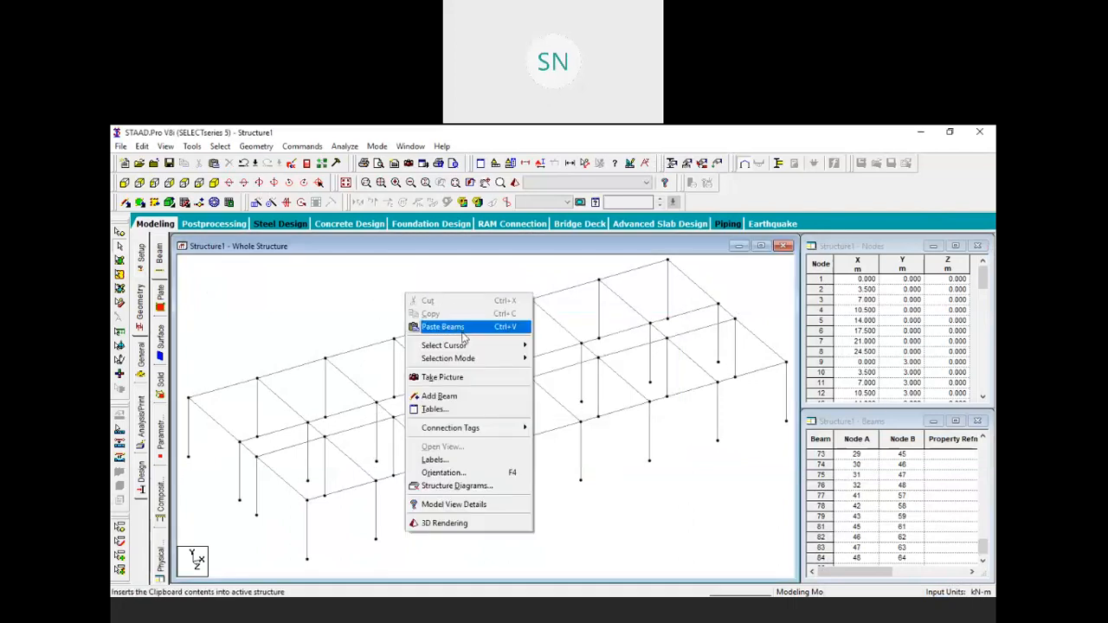
{"action": "left_click", "coordinate": [465, 326]}
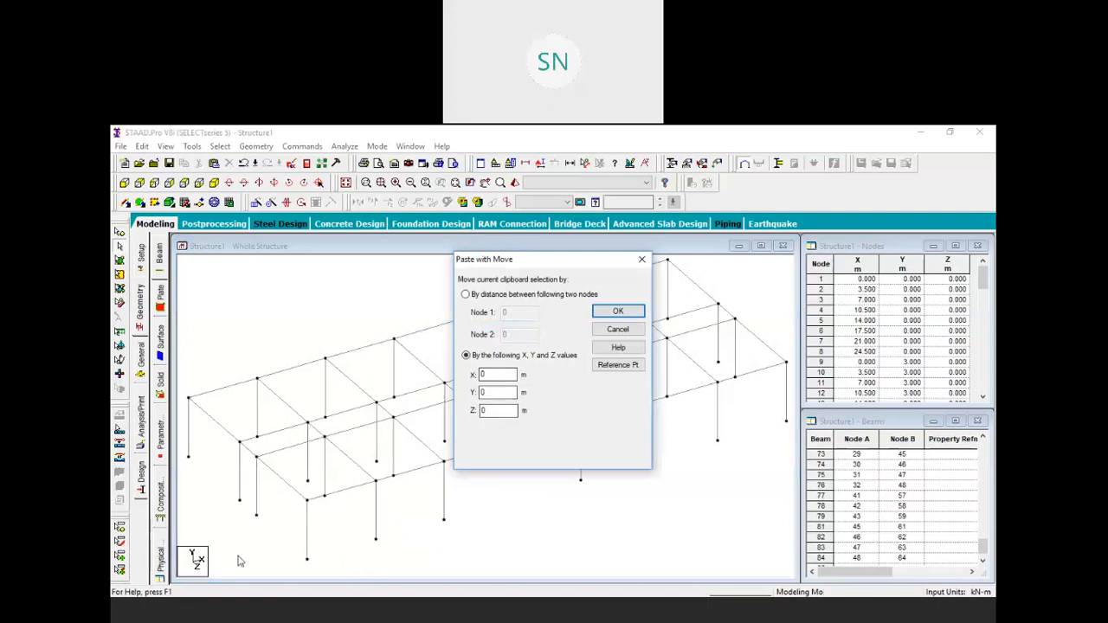
{"action": "left_click_drag", "start_coordinate": [499, 373], "coordinate": [470, 381]}
{"action": "type", "text": "0.5"}
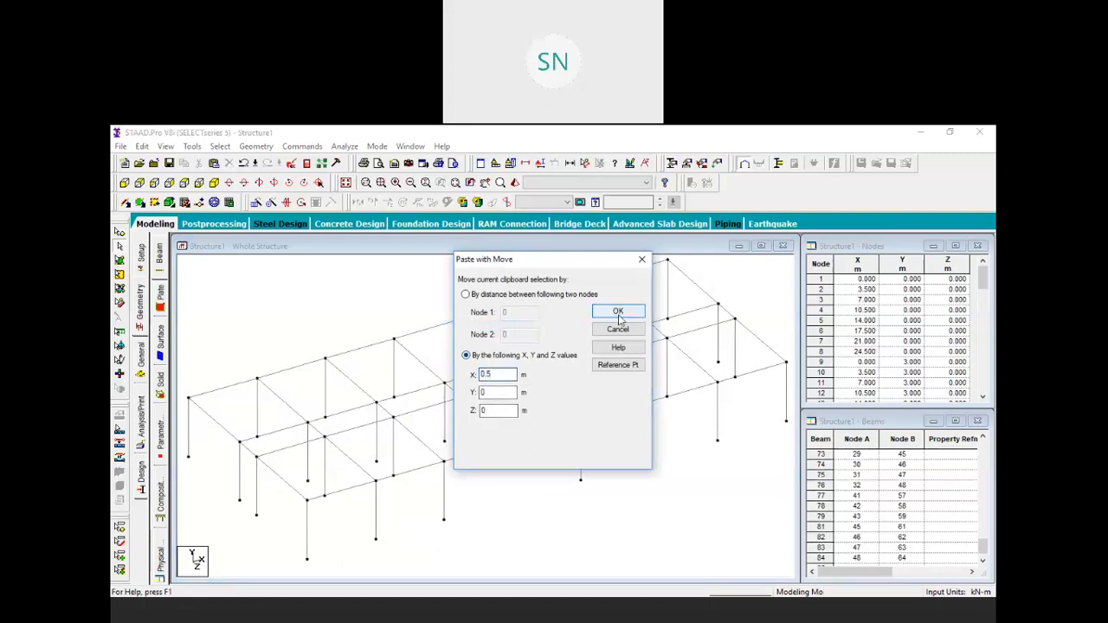
{"action": "left_click", "coordinate": [618, 313]}
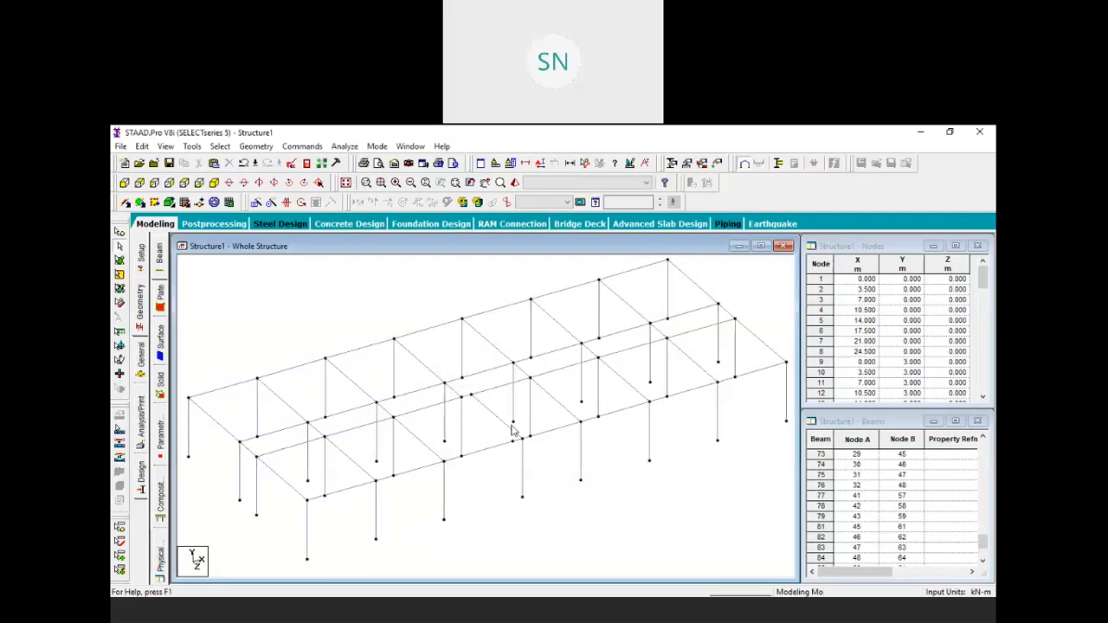
Step: Cut the front-bay cross beam and its column at X = 14 m, deleting the orphaned nodes
{"action": "left_click", "coordinate": [561, 403]}
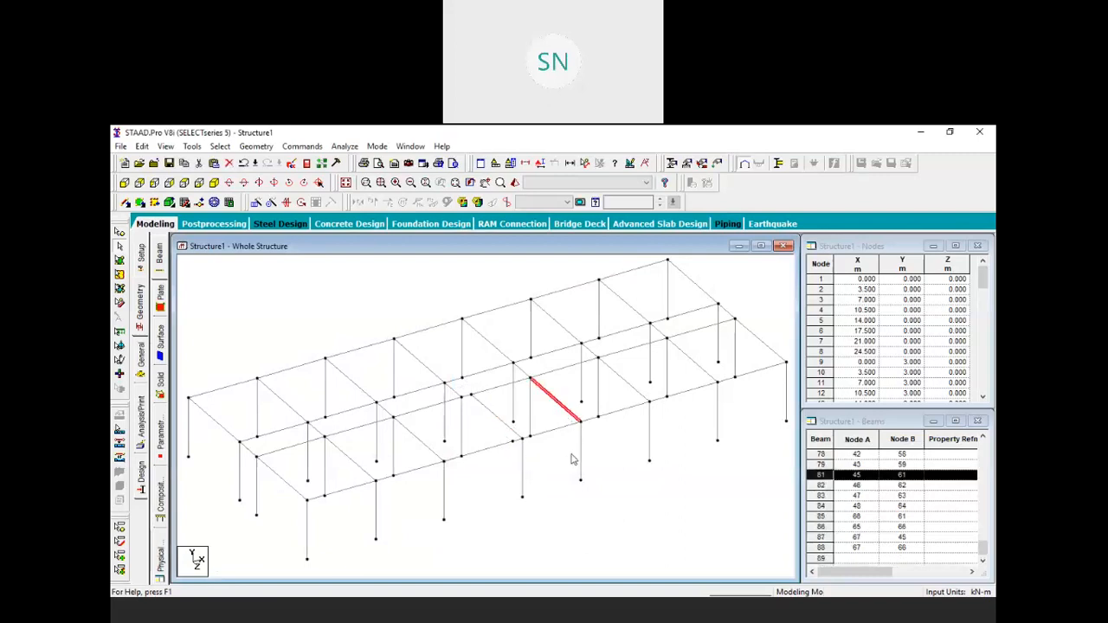
{"action": "left_click", "coordinate": [581, 443], "text": "ctrl"}
{"action": "right_click", "coordinate": [606, 450]}
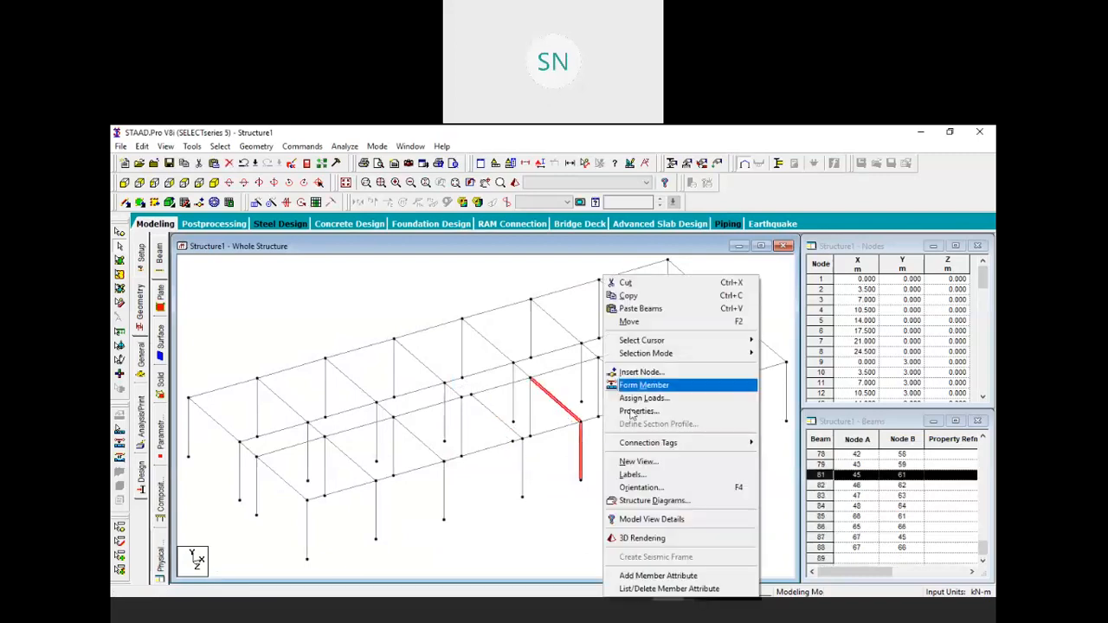
{"action": "left_click", "coordinate": [649, 284]}
{"action": "left_click", "coordinate": [589, 396]}
{"action": "left_click", "coordinate": [585, 396]}
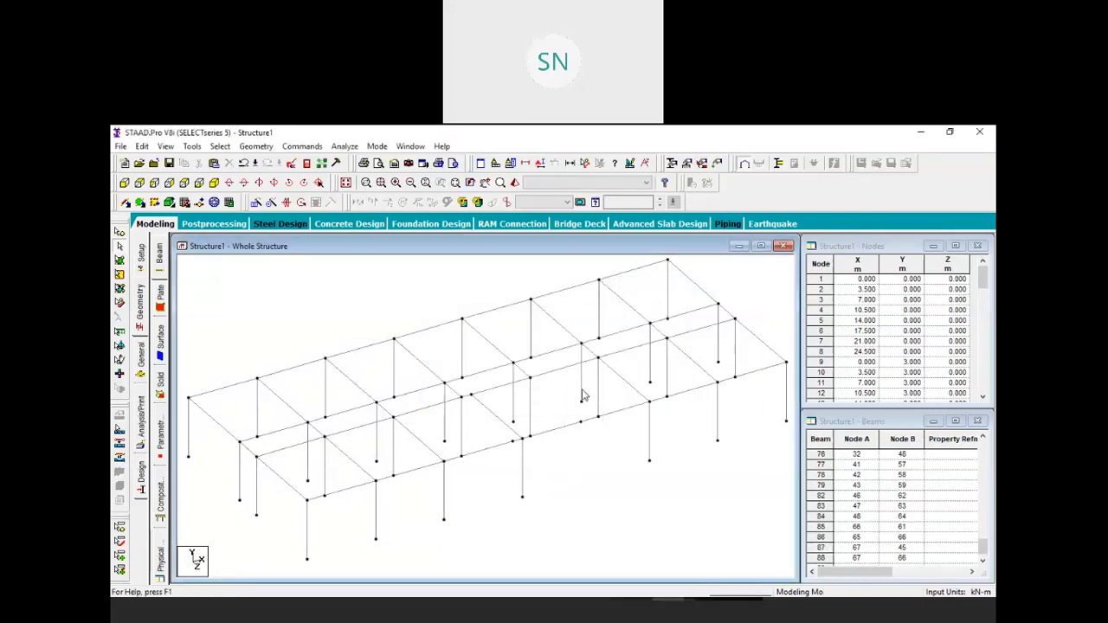
Step: Paste the second cut beam and column back with a -0.5 m offset in X
{"action": "right_click", "coordinate": [507, 332]}
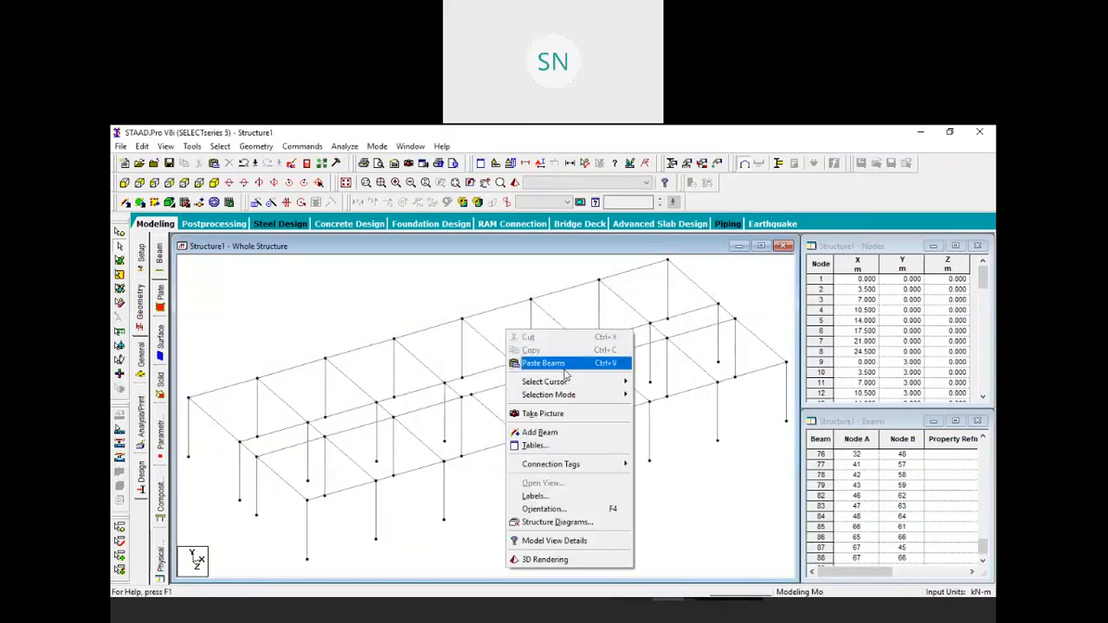
{"action": "left_click", "coordinate": [562, 364]}
{"action": "type", "text": "-0"}
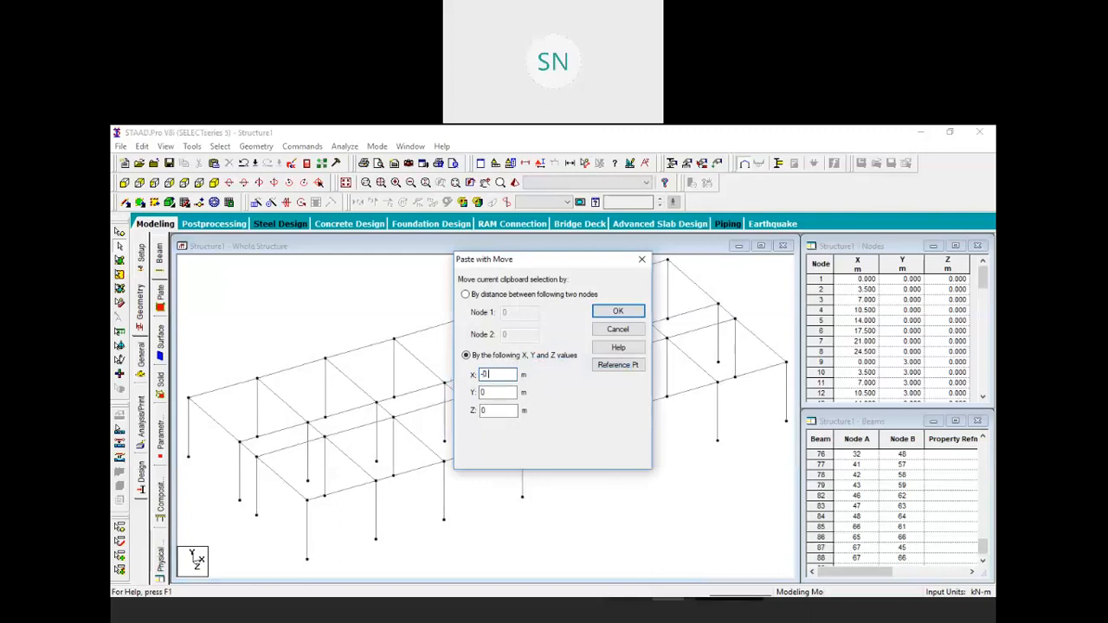
{"action": "type", "text": ".5"}
{"action": "key", "text": "Return"}
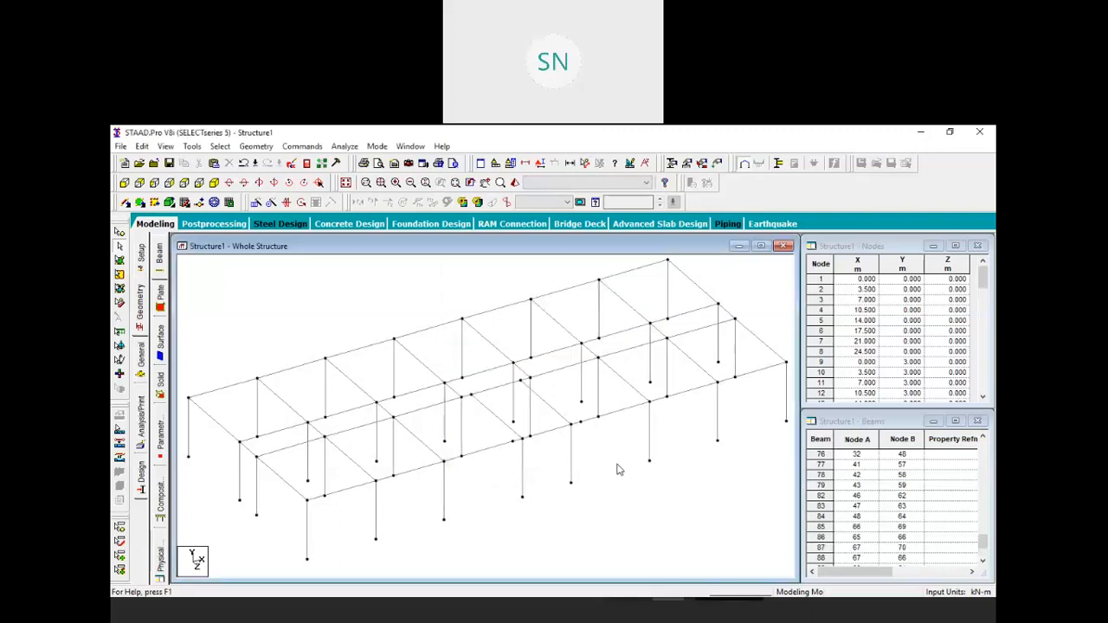
Step: Delete the short front-edge stub beside the shifted column near X = 10.5 m and the long beam adjoining it
{"action": "scroll", "coordinate": [612, 474], "scroll_direction": "up", "scroll_amount": 1}
{"action": "scroll", "coordinate": [477, 455], "scroll_direction": "up", "scroll_amount": 3}
{"action": "scroll", "coordinate": [538, 467], "scroll_direction": "up", "scroll_amount": 1}
{"action": "left_click", "coordinate": [537, 463]}
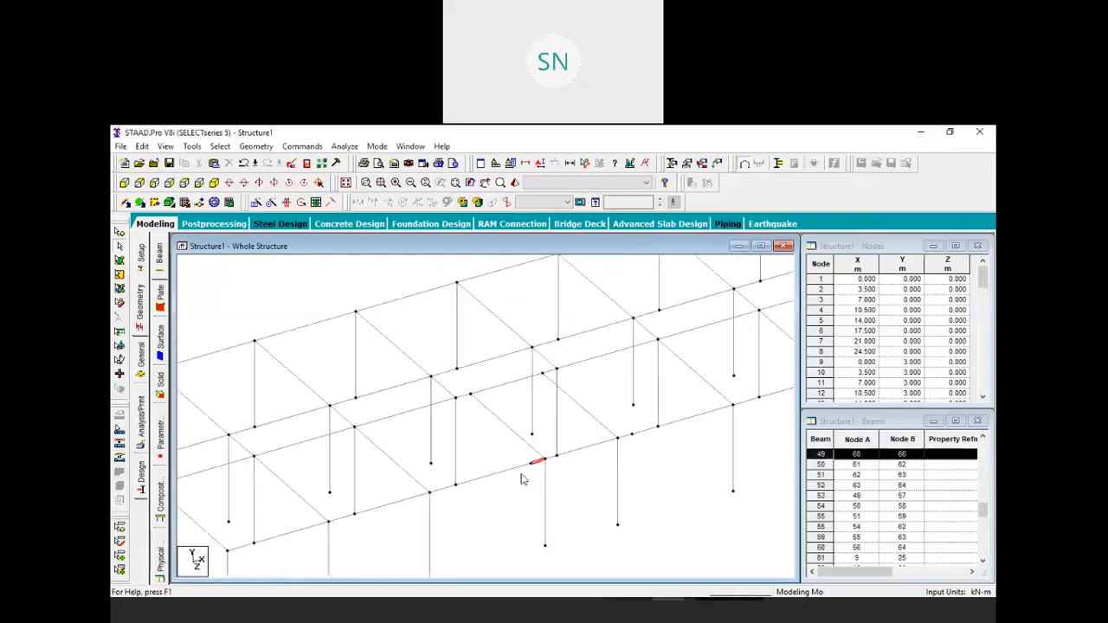
{"action": "left_click", "coordinate": [524, 475]}
{"action": "key", "text": "Delete"}
{"action": "key", "text": "Delete"}
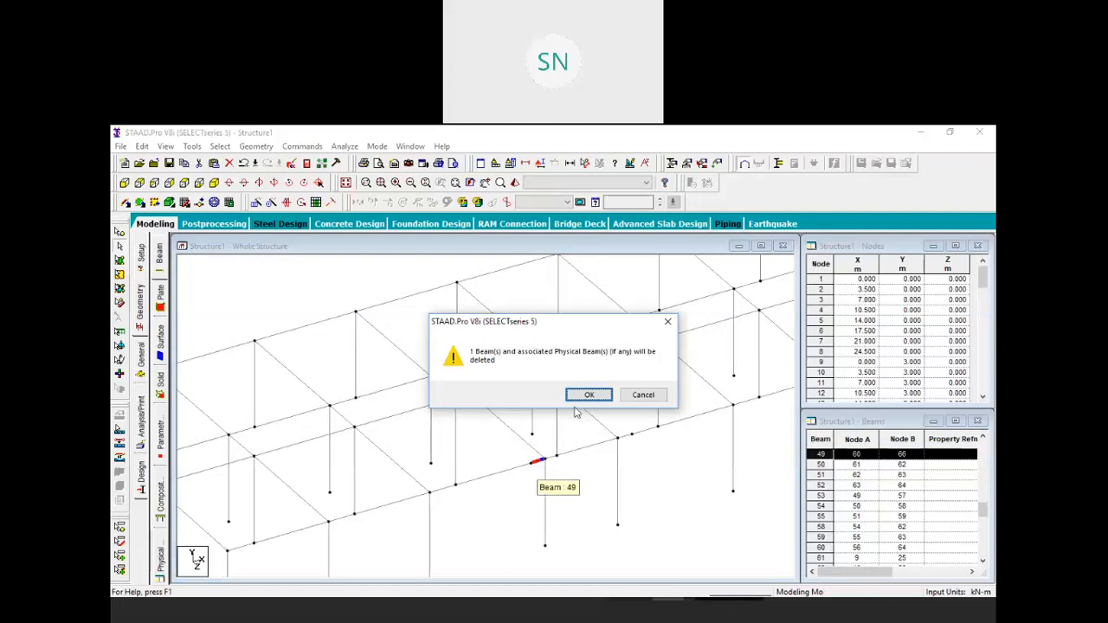
{"action": "left_click", "coordinate": [528, 394]}
{"action": "key", "text": "Delete"}
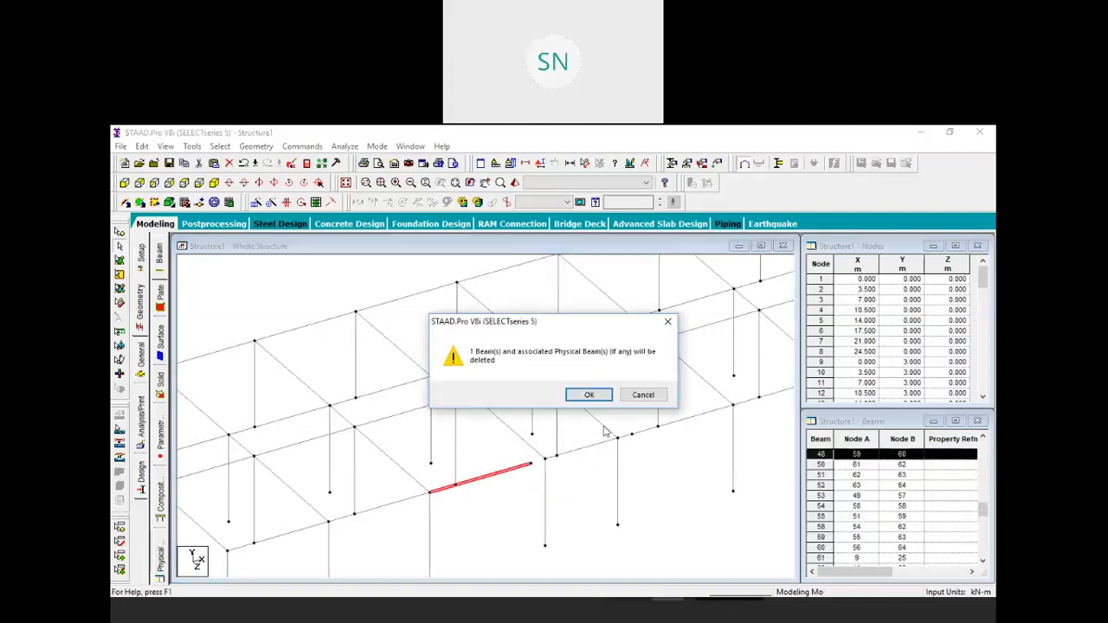
{"action": "left_click", "coordinate": [588, 395]}
{"action": "left_click", "coordinate": [588, 395]}
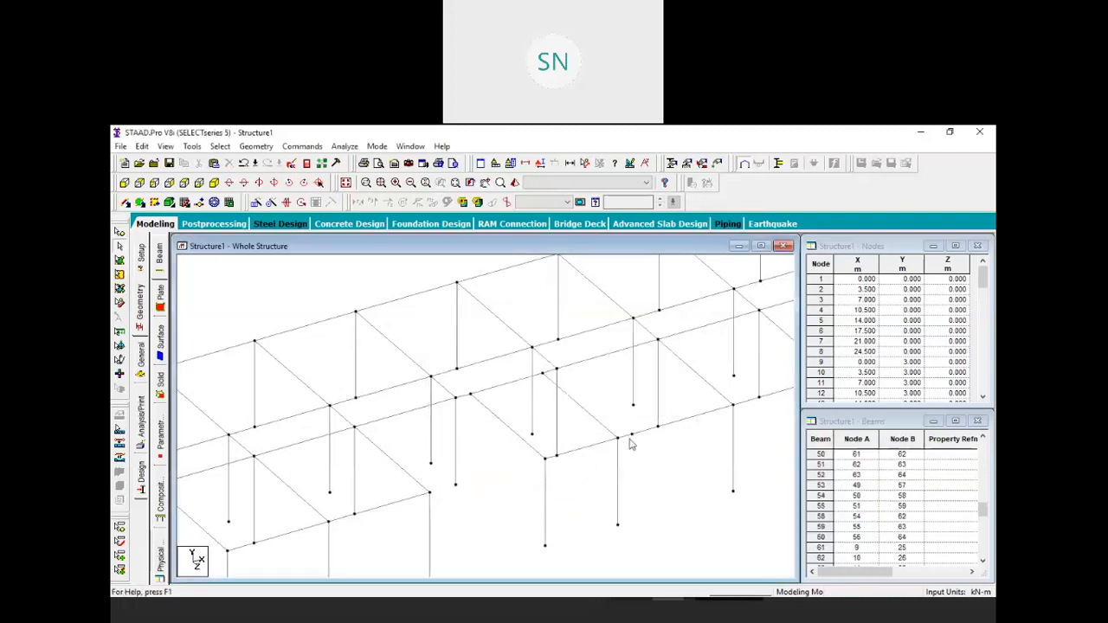
Step: Delete the short front-edge stub beside the other shifted column near X = 14 m and the long beam adjoining it
{"action": "left_click", "coordinate": [624, 438]}
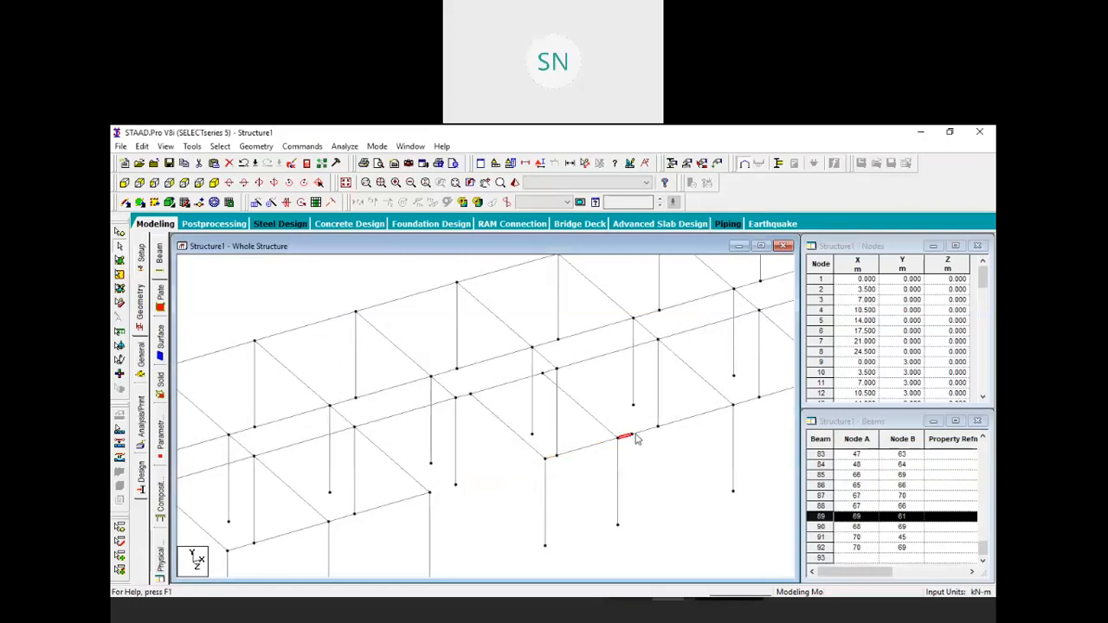
{"action": "key", "text": "Delete"}
{"action": "left_click", "coordinate": [586, 400]}
{"action": "left_click", "coordinate": [586, 400]}
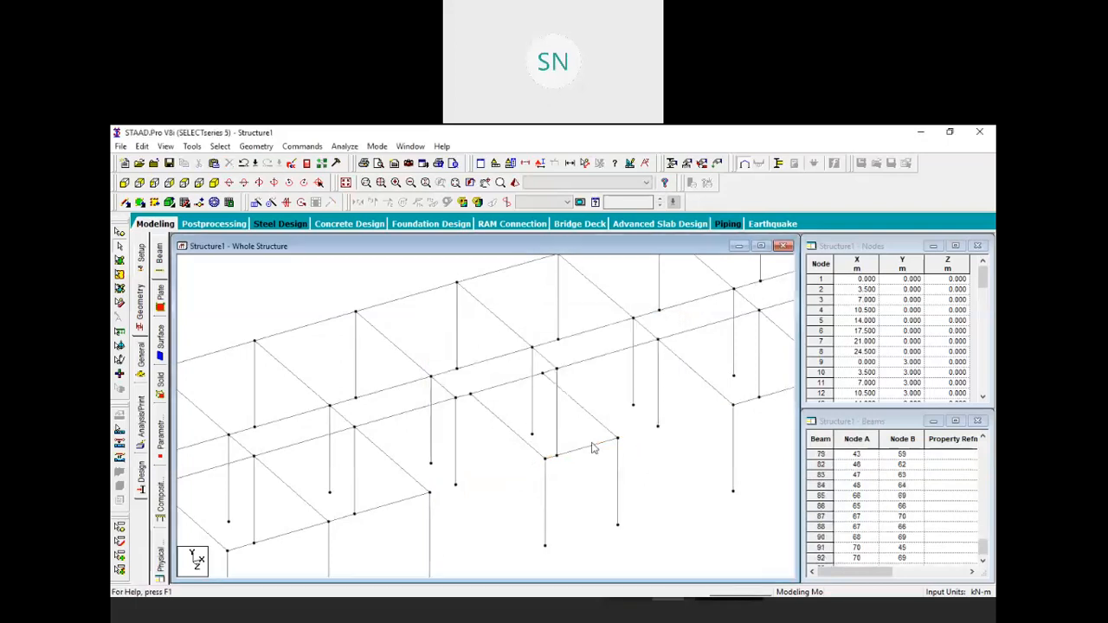
Step: Draw two front-edge beams linking the shifted staircase-bay columns to the neighbouring columns on either side
{"action": "middle_click_drag", "start_coordinate": [594, 448], "coordinate": [554, 413]}
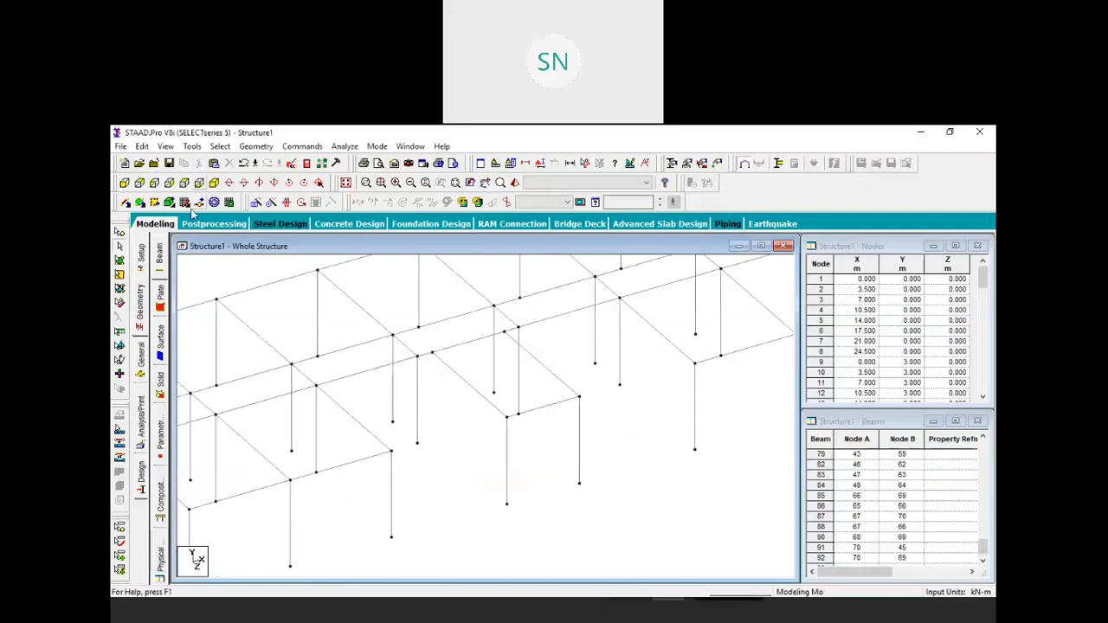
{"action": "left_click", "coordinate": [126, 203]}
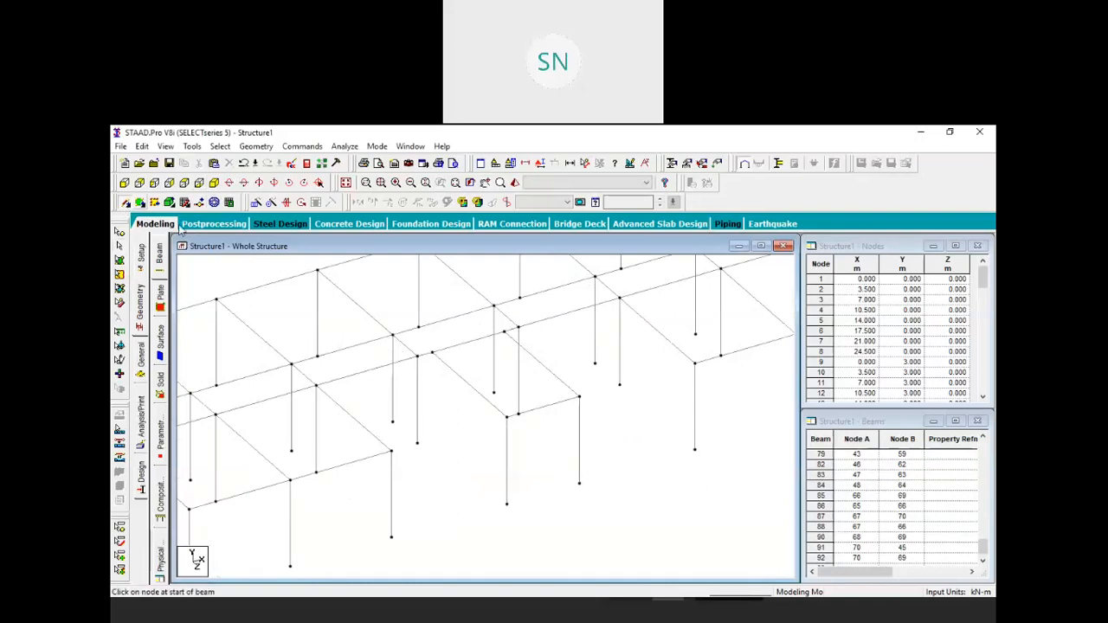
{"action": "left_click", "coordinate": [392, 451]}
{"action": "left_click", "coordinate": [507, 418]}
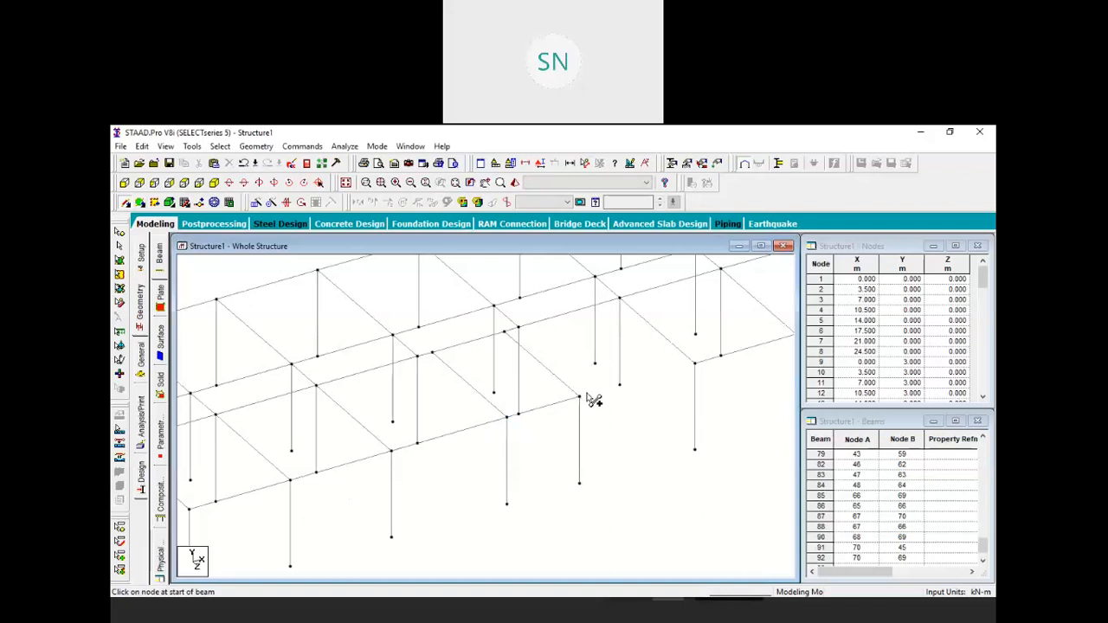
{"action": "left_click_drag", "start_coordinate": [581, 398], "coordinate": [696, 364]}
{"action": "middle_click_drag", "start_coordinate": [618, 441], "coordinate": [641, 461]}
{"action": "scroll", "coordinate": [601, 448], "scroll_direction": "down", "scroll_amount": 2}
{"action": "middle_click_drag", "start_coordinate": [574, 434], "coordinate": [595, 450]}
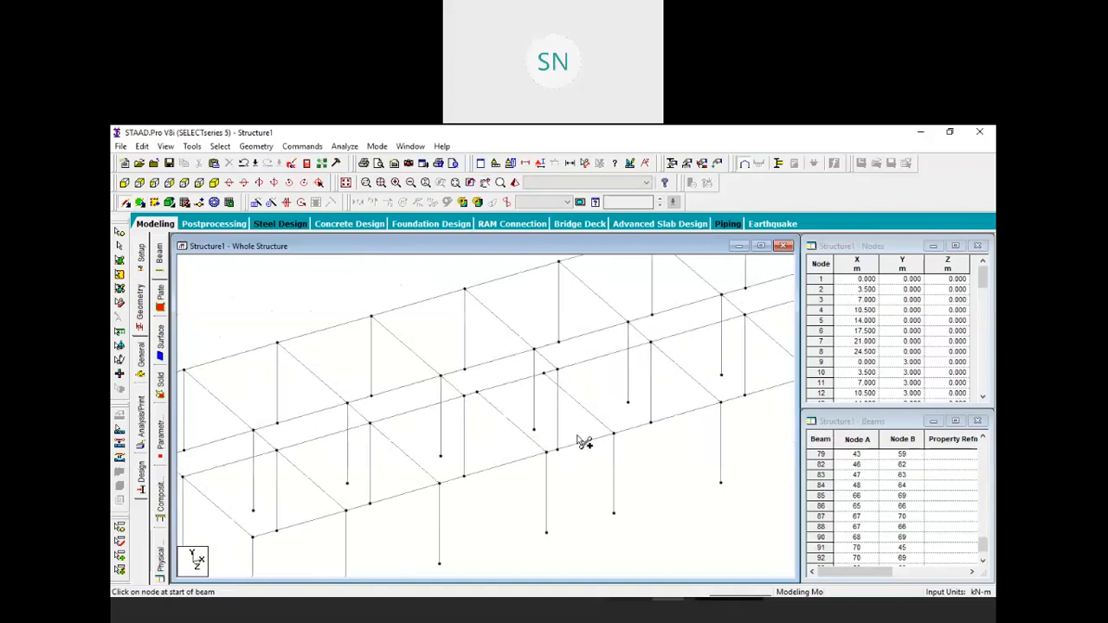
{"action": "left_click", "coordinate": [539, 145]}
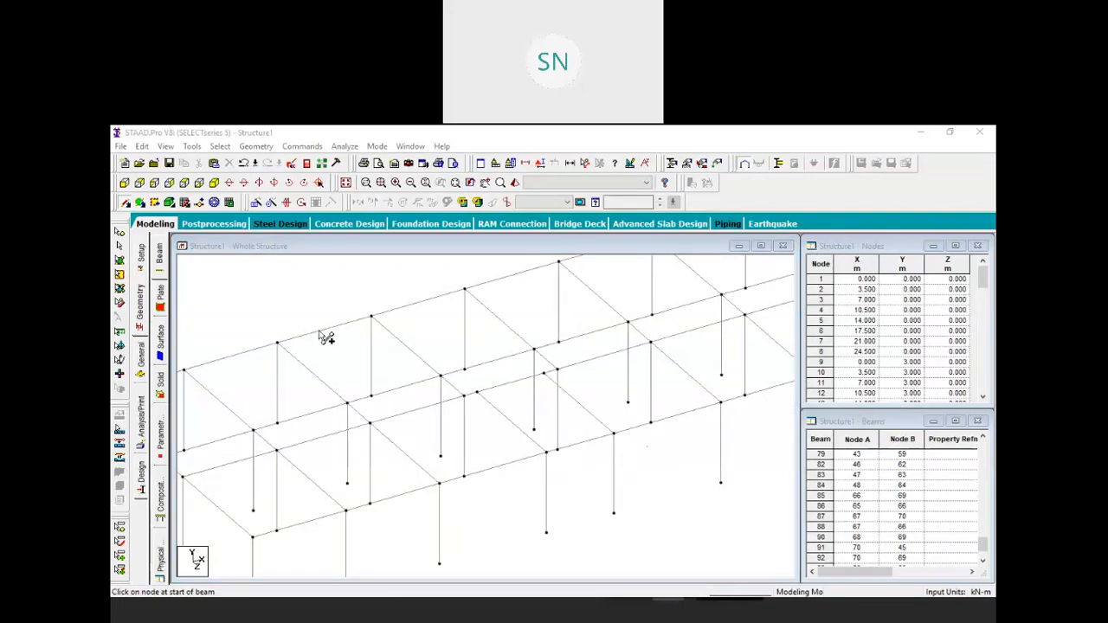
{"action": "left_click", "coordinate": [256, 146]}
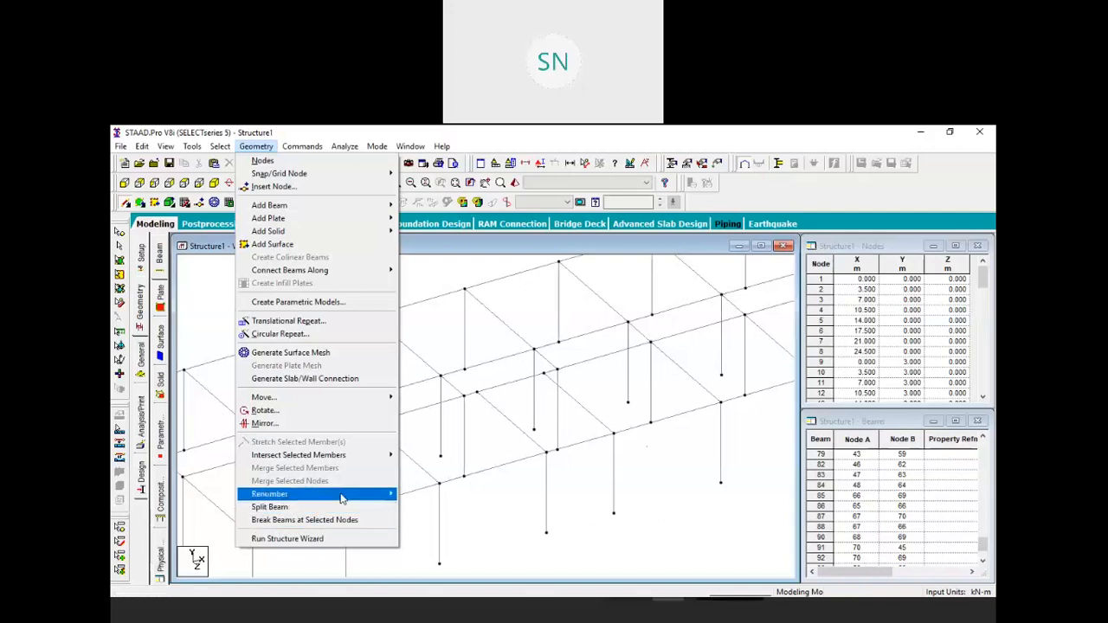
{"action": "mouse_move", "coordinate": [342, 499]}
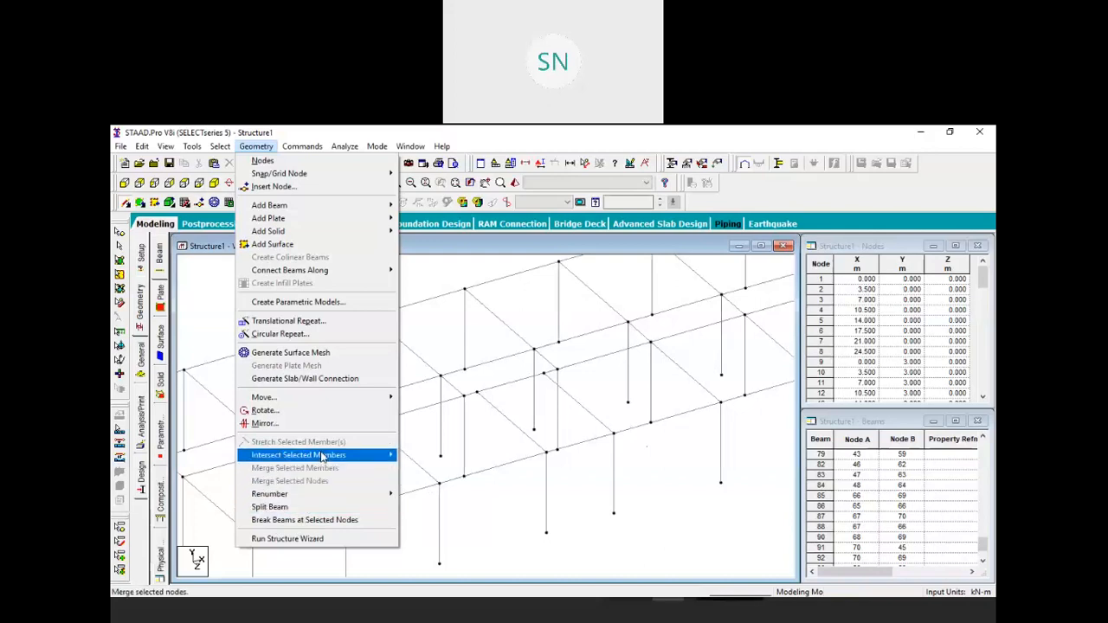
{"action": "mouse_move", "coordinate": [325, 456]}
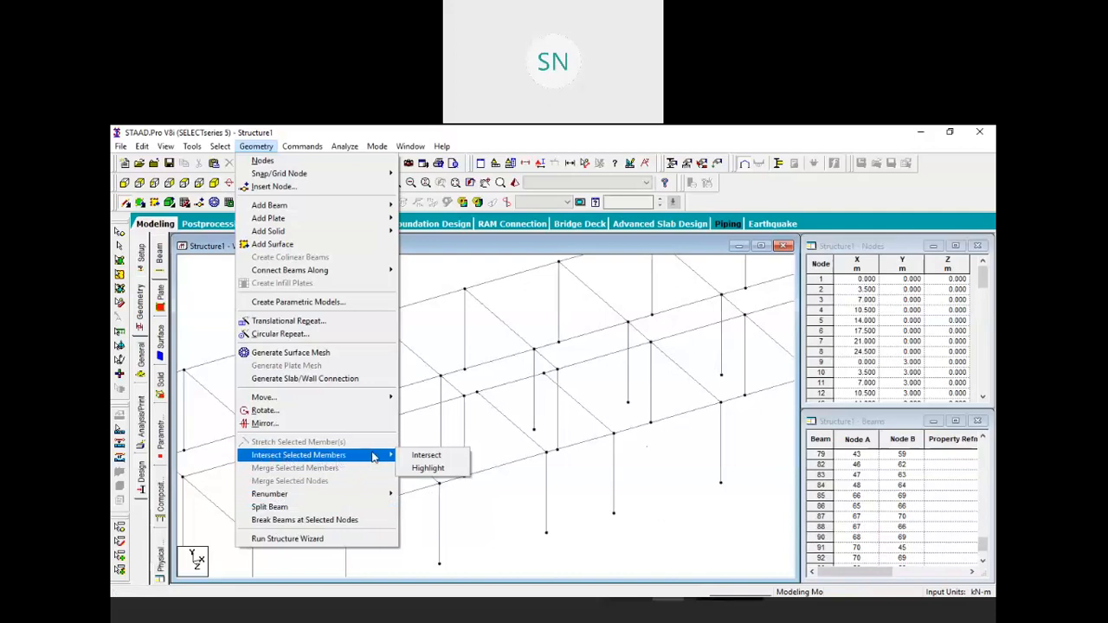
{"action": "left_click", "coordinate": [506, 445]}
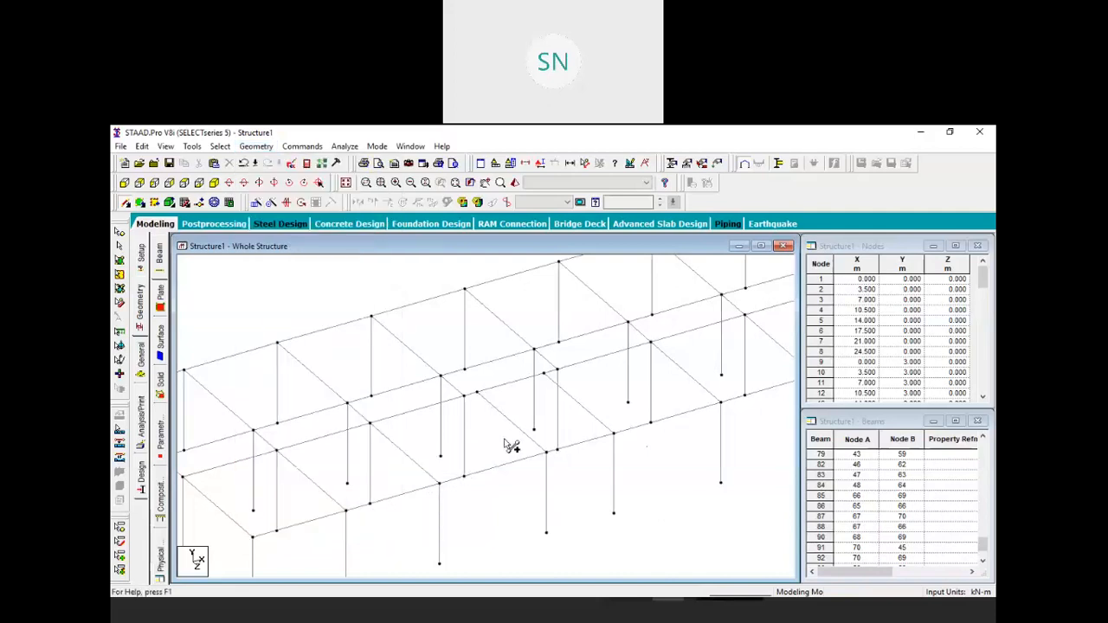
Step: Undo both new front-edge beams and the deletion of the short stub near X = 14 m
{"action": "key", "text": "ctrl+z"}
{"action": "key", "text": "ctrl+z"}
{"action": "key", "text": "ctrl+z"}
Step: Draw a front-edge beam from the shifted column near X = 14 m to the next column, overlapping the short stub
{"action": "scroll", "coordinate": [623, 431], "scroll_direction": "up", "scroll_amount": 1}
{"action": "scroll", "coordinate": [630, 438], "scroll_direction": "up", "scroll_amount": 4}
{"action": "scroll", "coordinate": [565, 468], "scroll_direction": "down", "scroll_amount": 1}
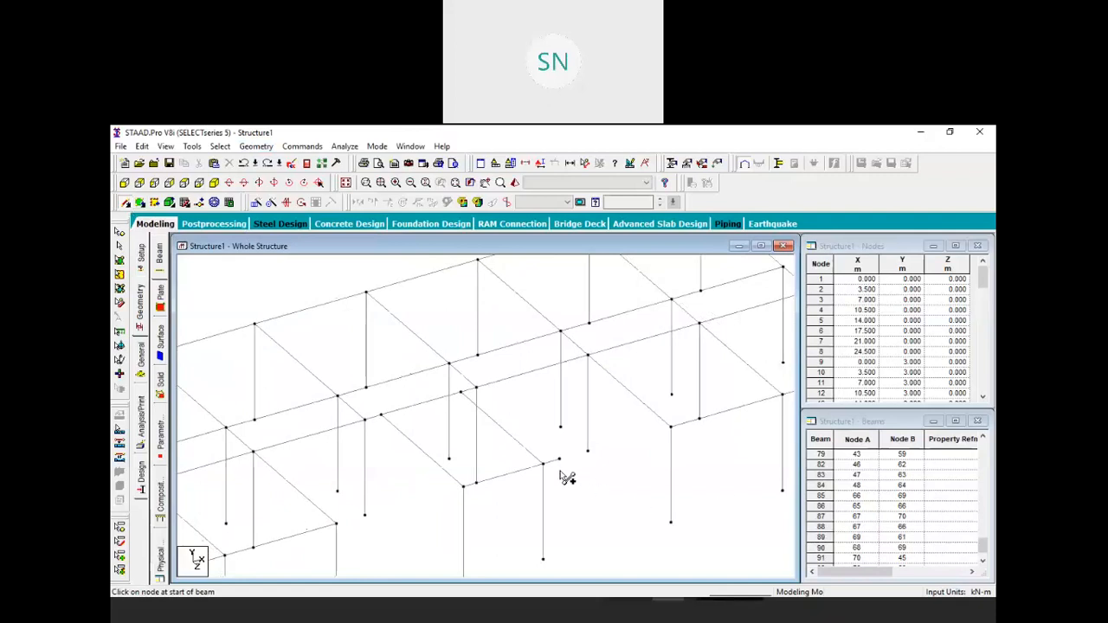
{"action": "left_click", "coordinate": [545, 466]}
{"action": "left_click", "coordinate": [671, 427]}
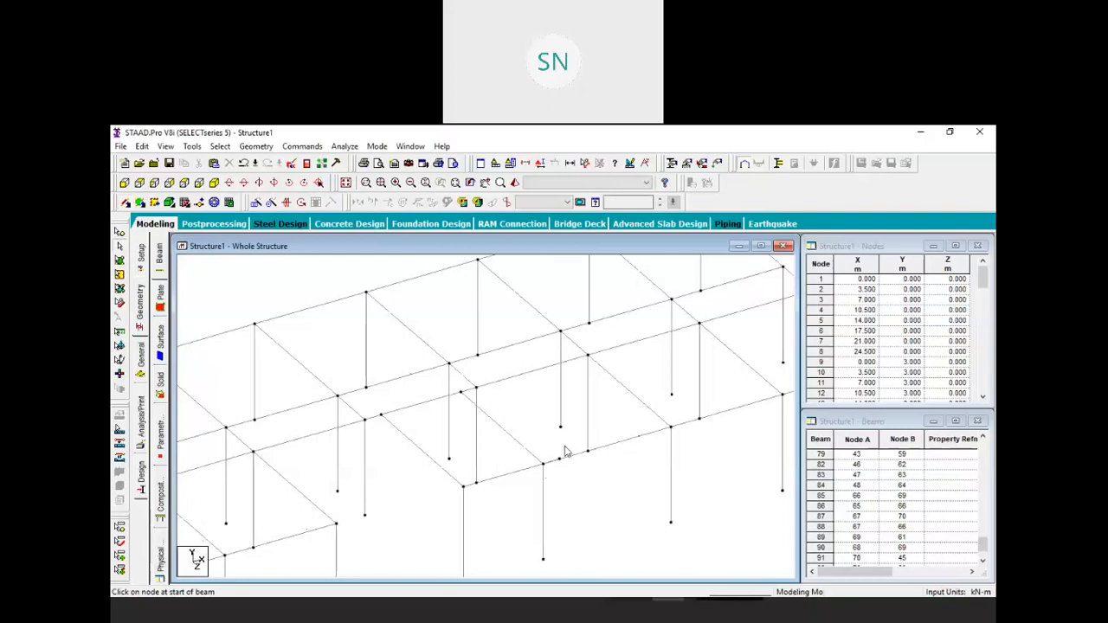
Step: Check the frame for intersecting members with the Highlight option at a tolerance of 0 m
{"action": "left_click", "coordinate": [256, 146]}
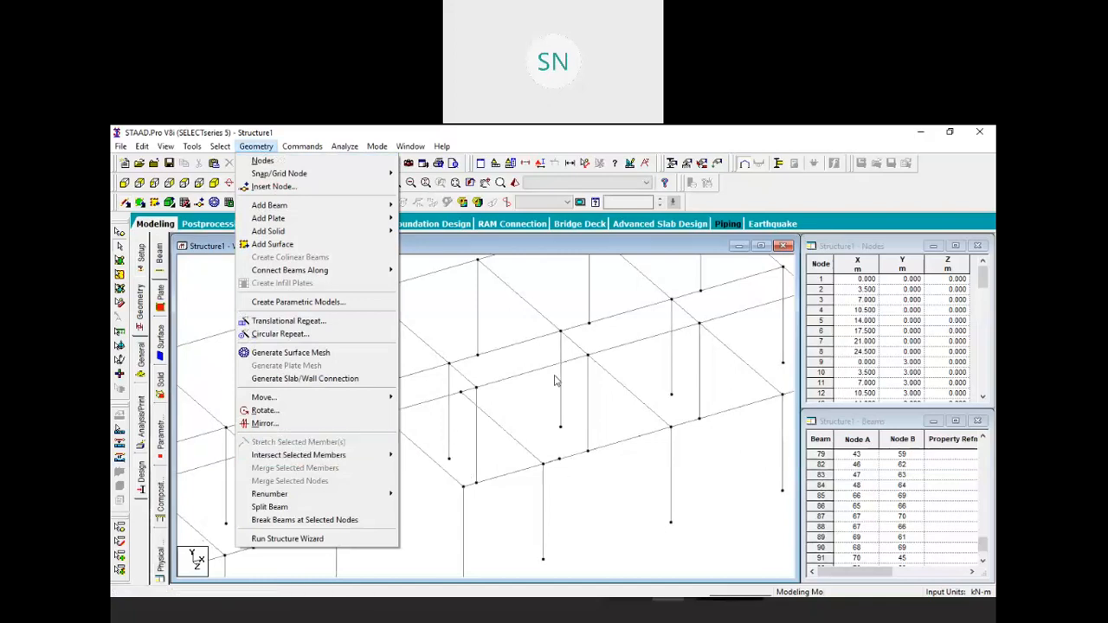
{"action": "left_click", "coordinate": [626, 500]}
{"action": "scroll", "coordinate": [601, 509], "scroll_direction": "down", "scroll_amount": 5}
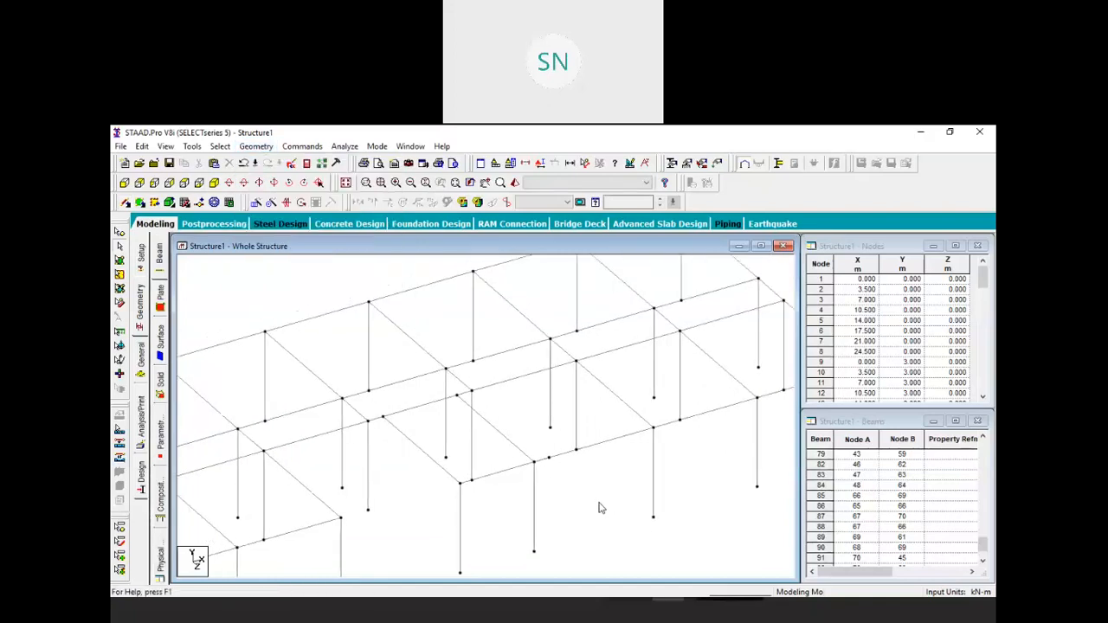
{"action": "scroll", "coordinate": [577, 483], "scroll_direction": "down", "scroll_amount": 2}
{"action": "left_click_drag", "start_coordinate": [668, 502], "coordinate": [228, 326]}
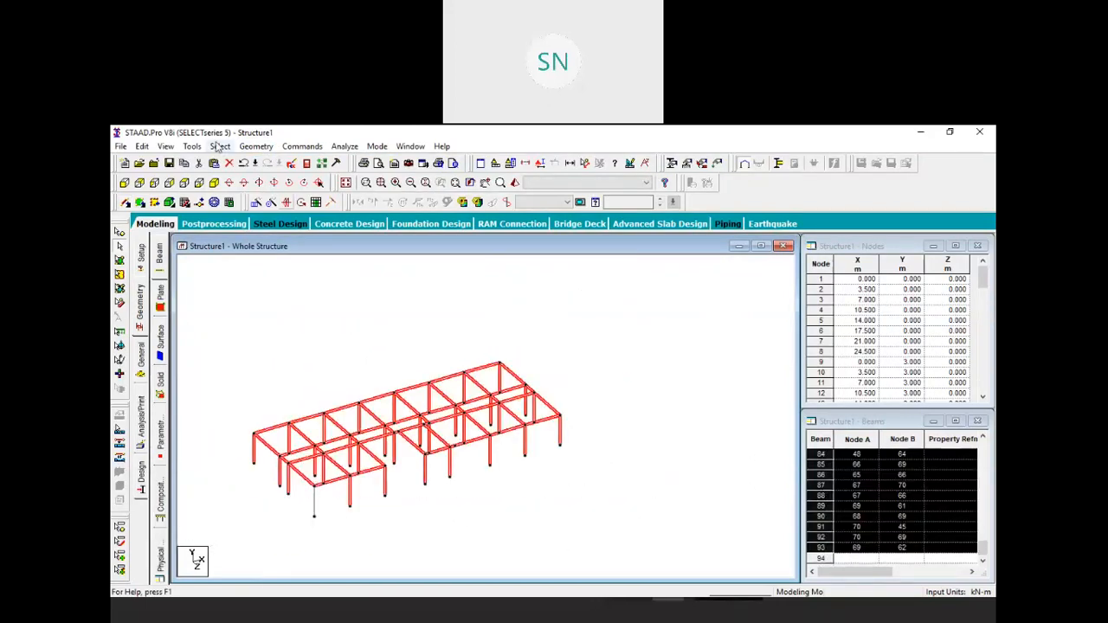
{"action": "left_click", "coordinate": [255, 146]}
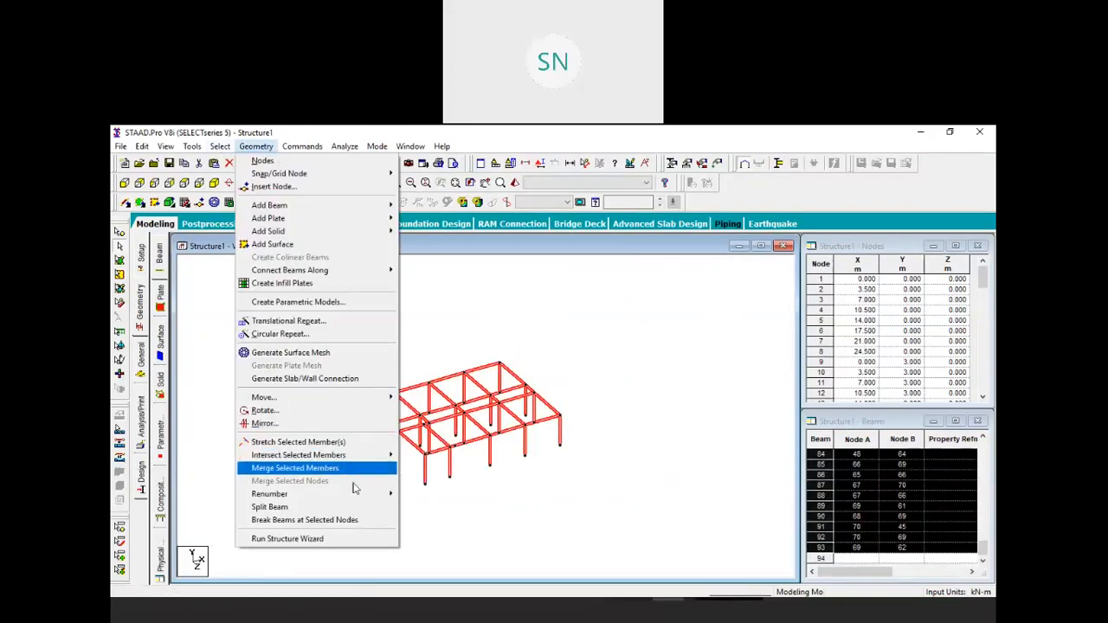
{"action": "mouse_move", "coordinate": [372, 455]}
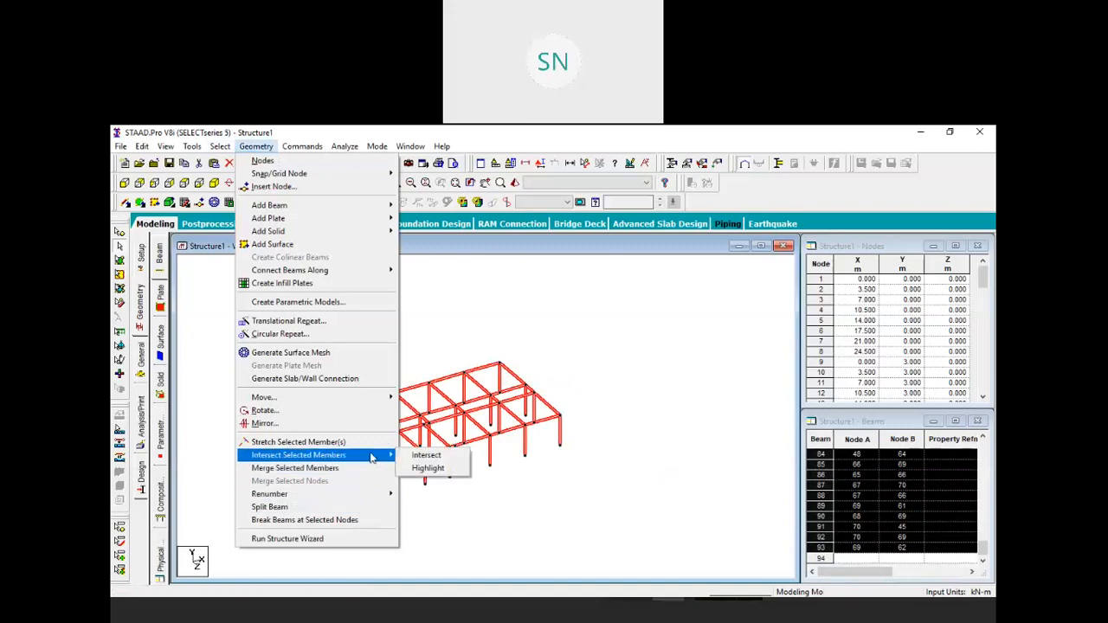
{"action": "left_click", "coordinate": [437, 469]}
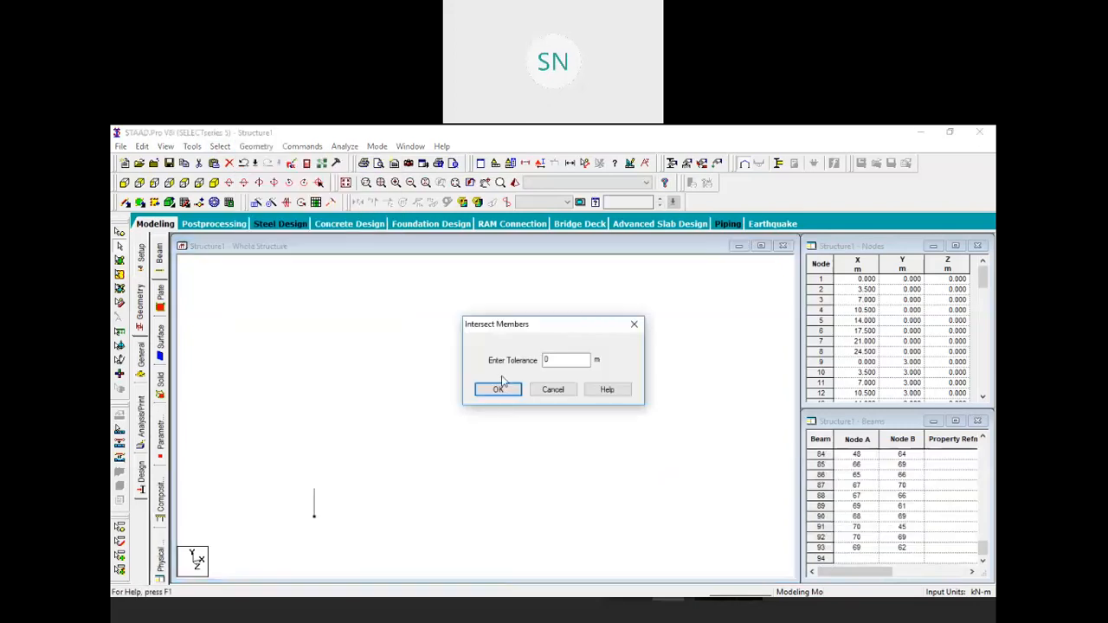
{"action": "left_click", "coordinate": [501, 391]}
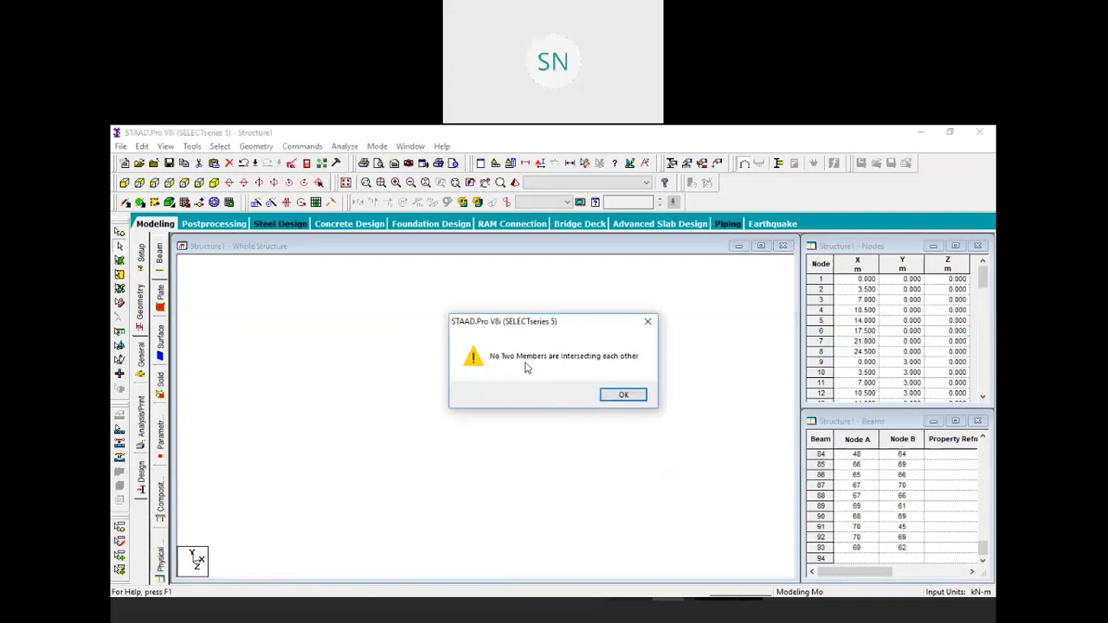
{"action": "left_click", "coordinate": [621, 394]}
Step: Examine the new front-edge beam where it overlaps the short stub beside the shifted column
{"action": "scroll", "coordinate": [494, 453], "scroll_direction": "up", "scroll_amount": 5}
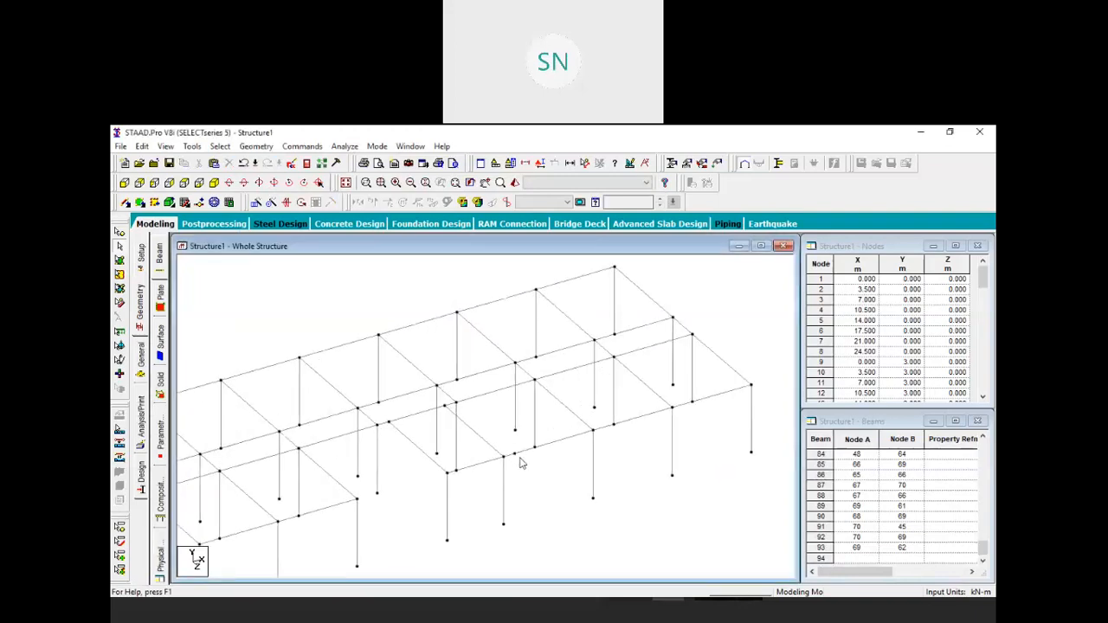
{"action": "scroll", "coordinate": [604, 475], "scroll_direction": "up", "scroll_amount": 1}
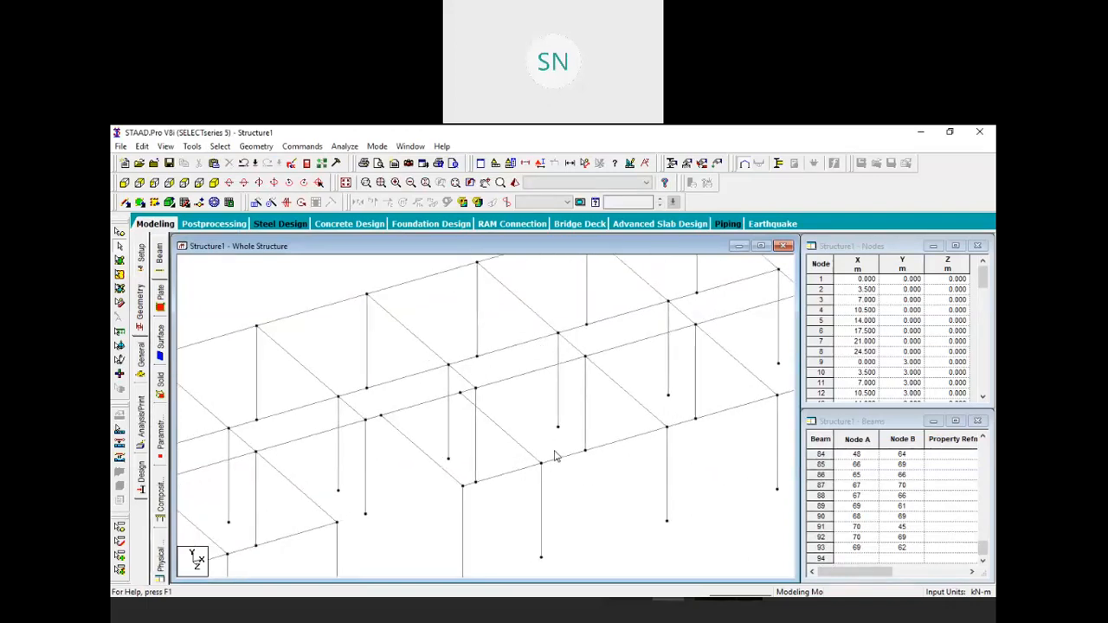
{"action": "left_click", "coordinate": [562, 459]}
{"action": "left_click", "coordinate": [567, 461]}
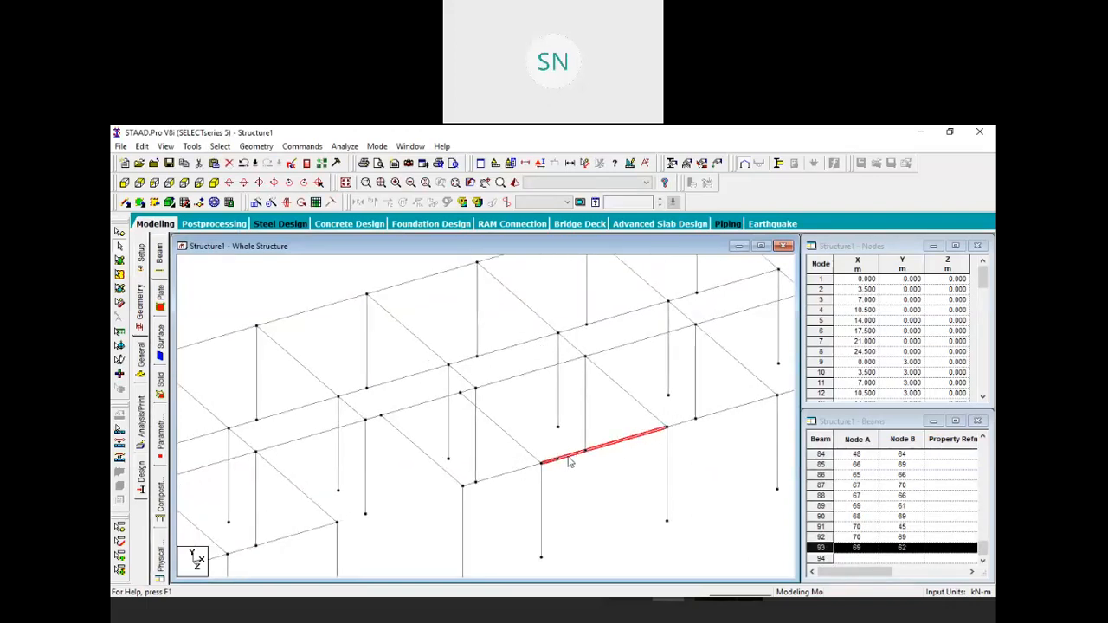
{"action": "left_click", "coordinate": [571, 471]}
{"action": "left_click", "coordinate": [568, 459]}
{"action": "scroll", "coordinate": [570, 470], "scroll_direction": "up", "scroll_amount": 1}
{"action": "left_click", "coordinate": [608, 486]}
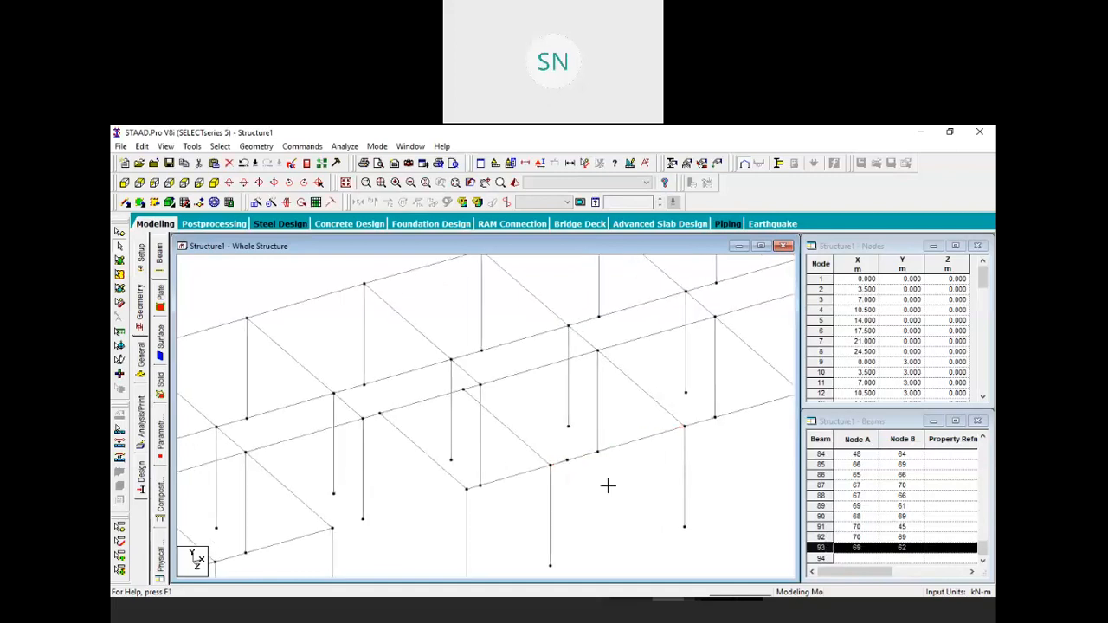
Step: Try to intersect the short stub with the new front-edge beam that overlaps it
{"action": "left_click", "coordinate": [561, 462]}
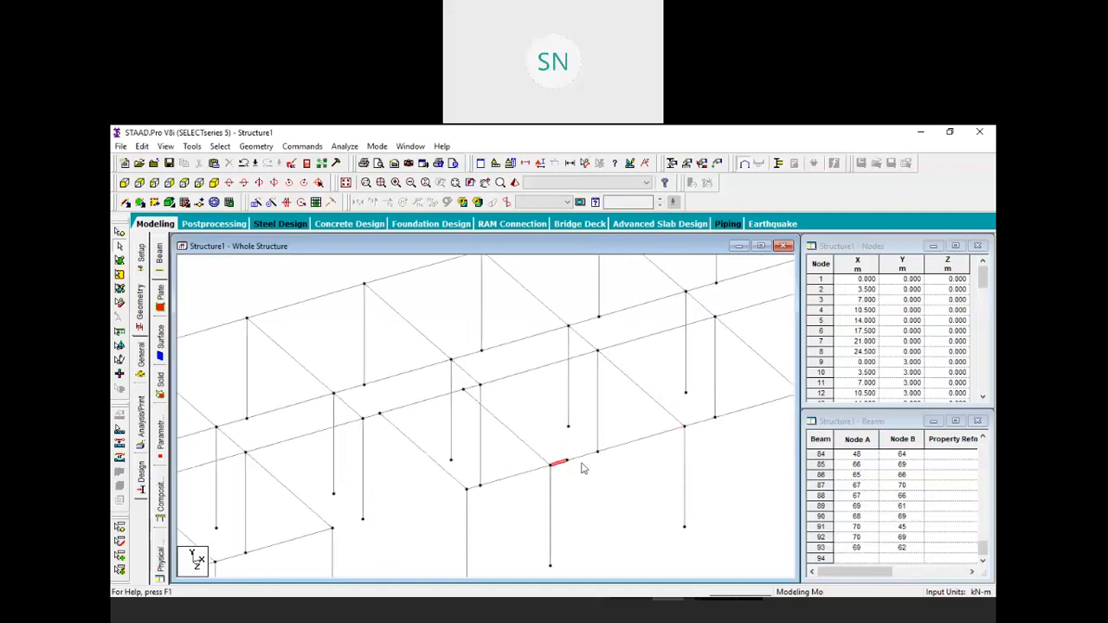
{"action": "left_click", "coordinate": [583, 460], "text": "ctrl"}
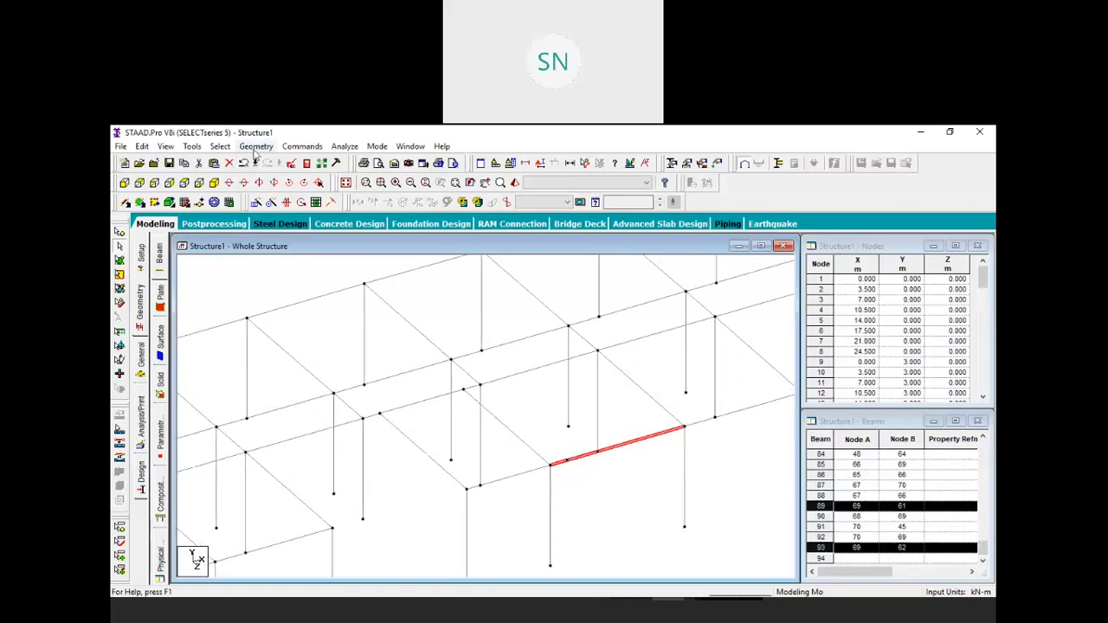
{"action": "left_click", "coordinate": [256, 146]}
{"action": "mouse_move", "coordinate": [373, 455]}
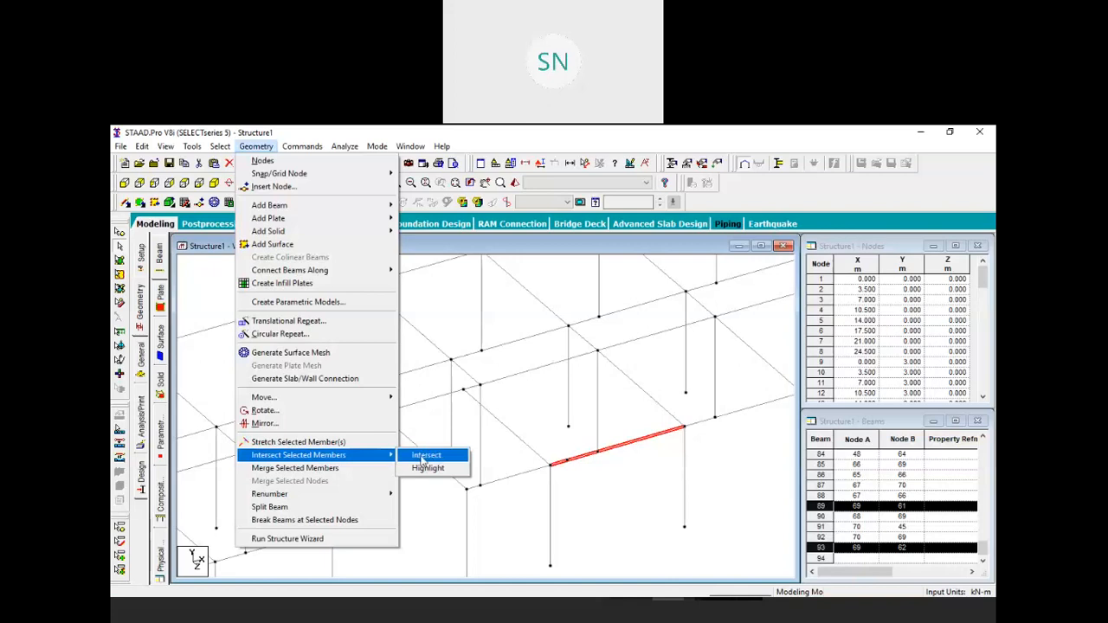
{"action": "left_click", "coordinate": [431, 461]}
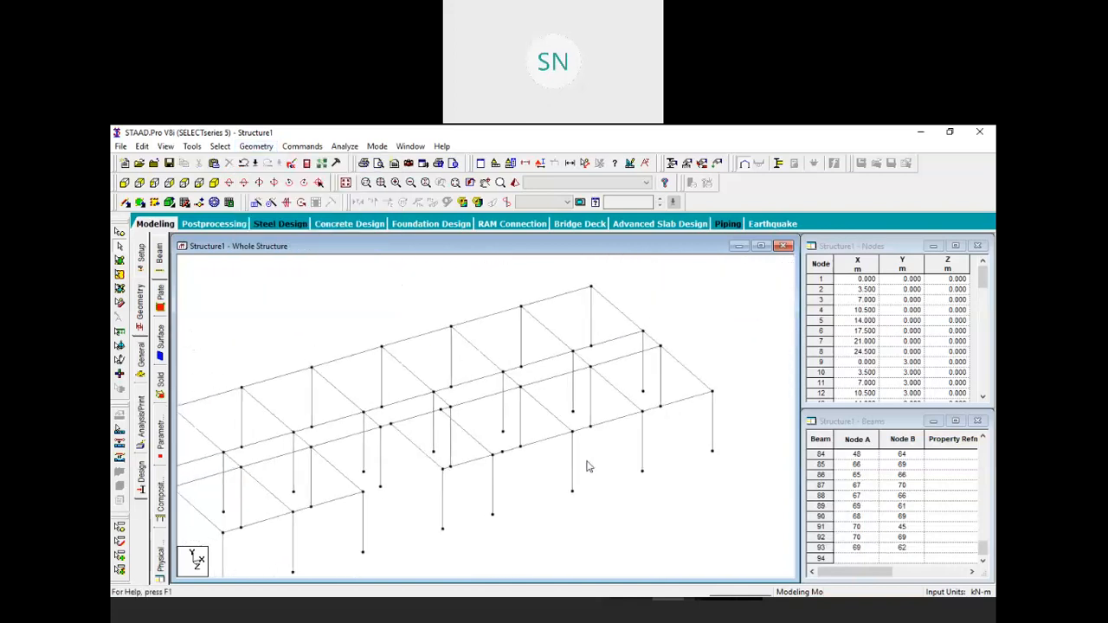
Step: Try to intersect all members of the frame with a tolerance of 0 m
{"action": "scroll", "coordinate": [588, 468], "scroll_direction": "down", "scroll_amount": 2}
{"action": "left_click_drag", "start_coordinate": [699, 531], "coordinate": [206, 303]}
{"action": "left_click", "coordinate": [256, 146]}
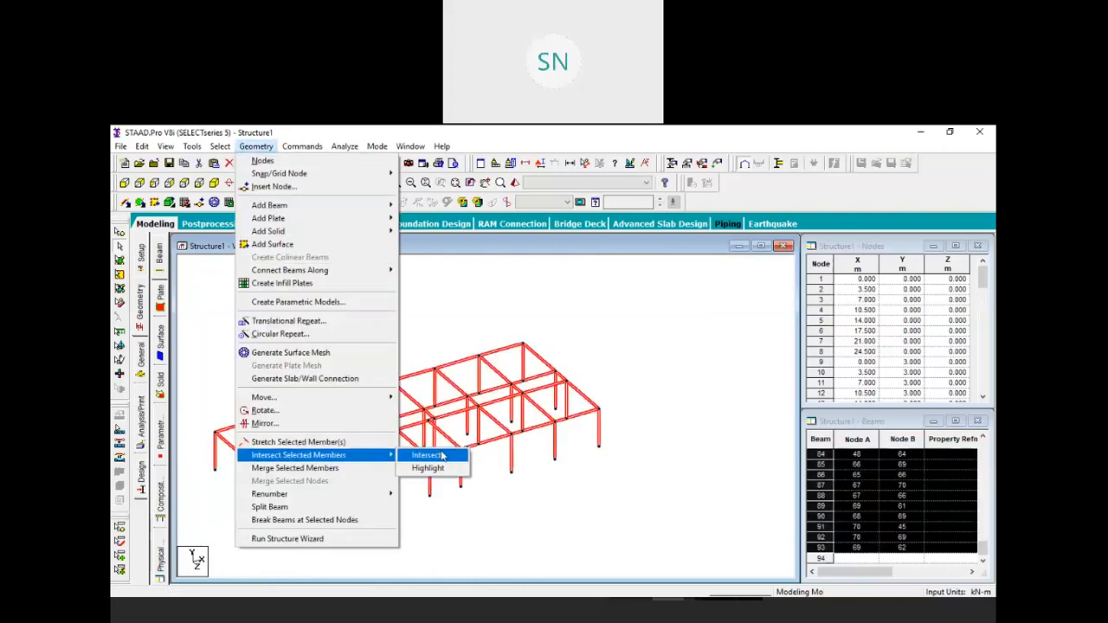
{"action": "left_click", "coordinate": [426, 455]}
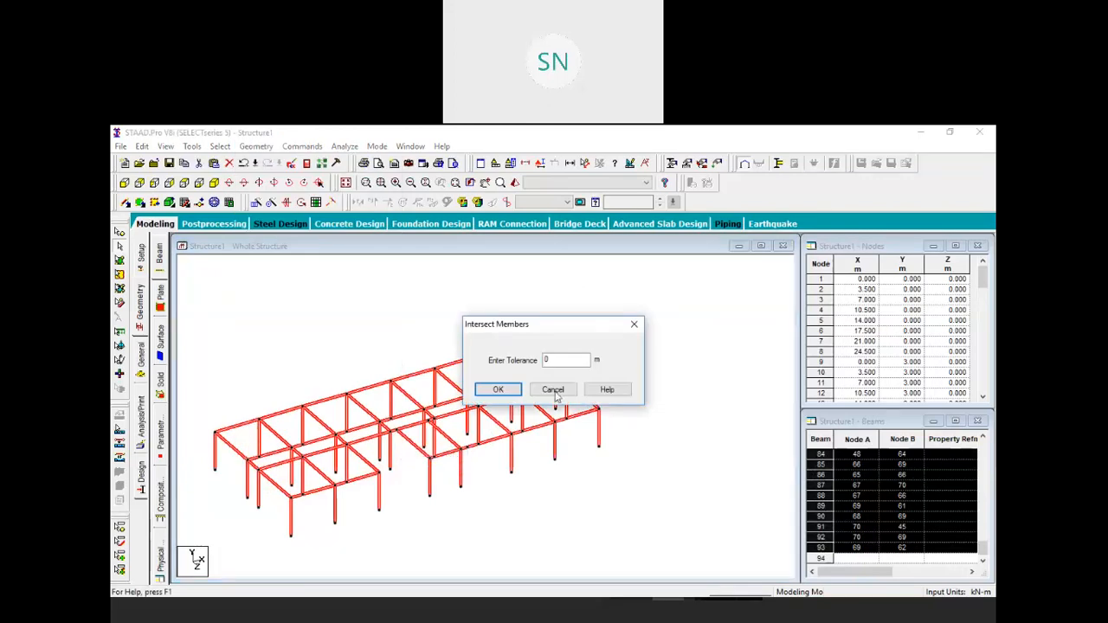
{"action": "left_click", "coordinate": [499, 390]}
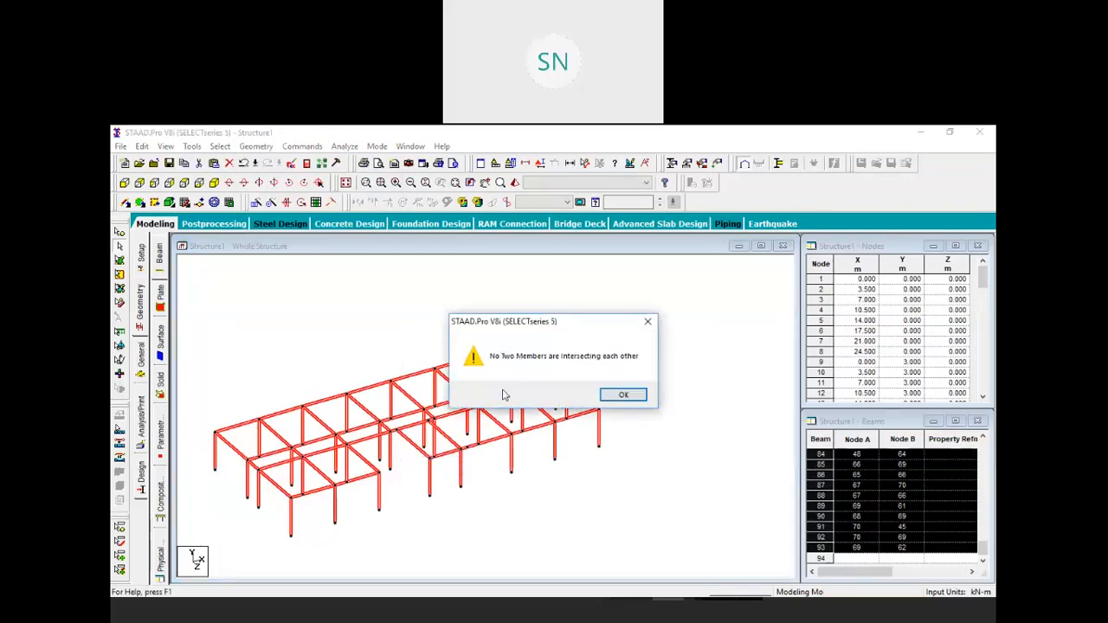
Step: Try again to intersect all selected members of the frame, keeping the tolerance at 0 m
{"action": "left_click", "coordinate": [616, 395]}
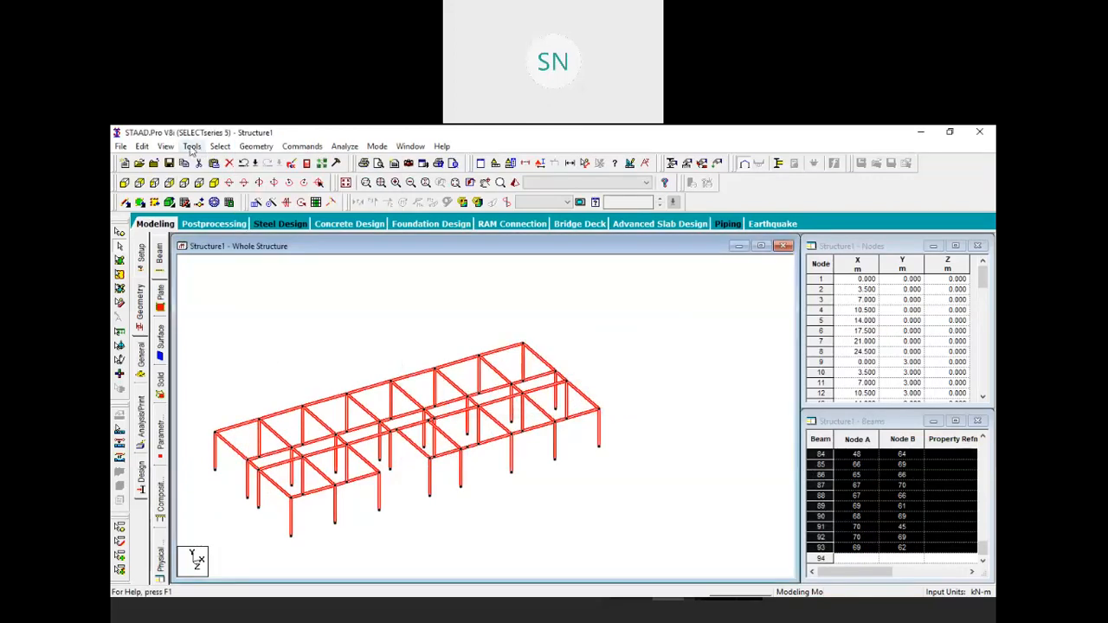
{"action": "left_click", "coordinate": [219, 147]}
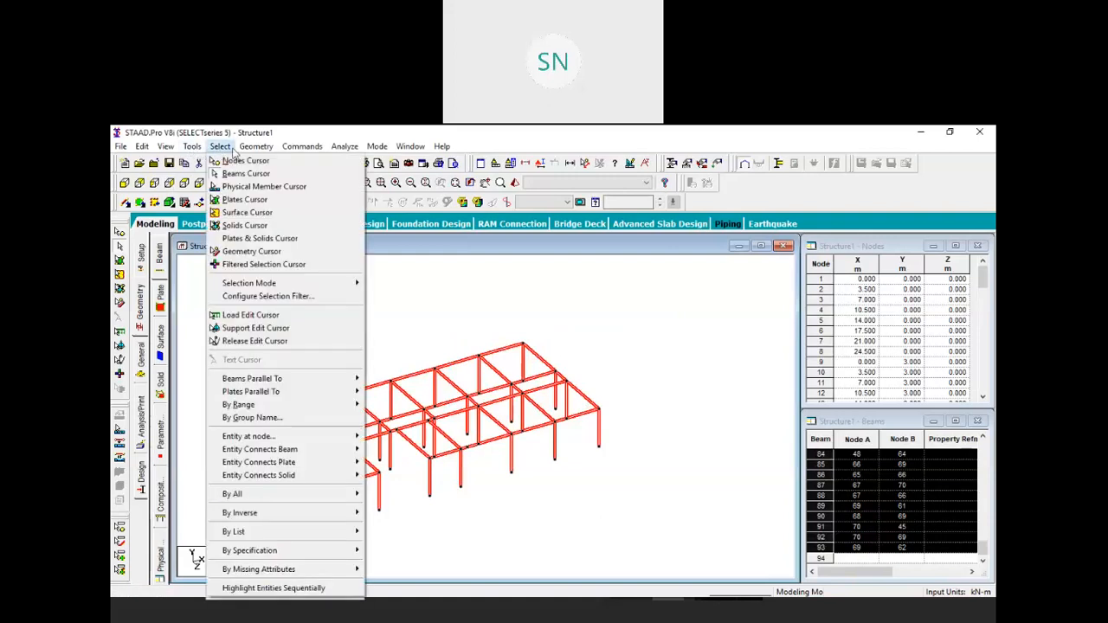
{"action": "mouse_move", "coordinate": [255, 147]}
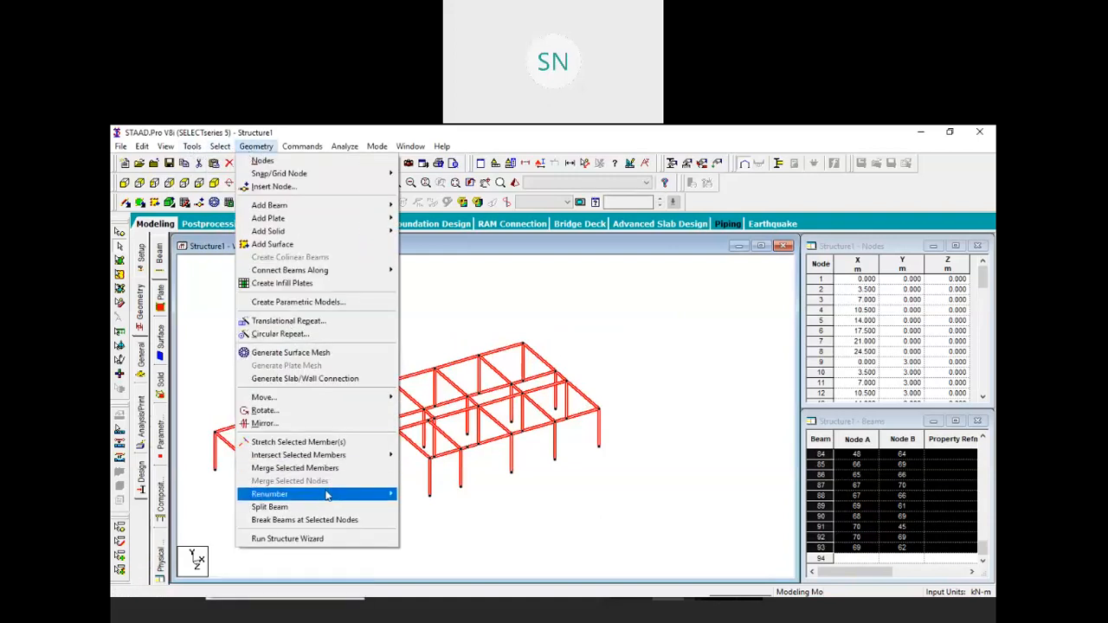
{"action": "mouse_move", "coordinate": [369, 458]}
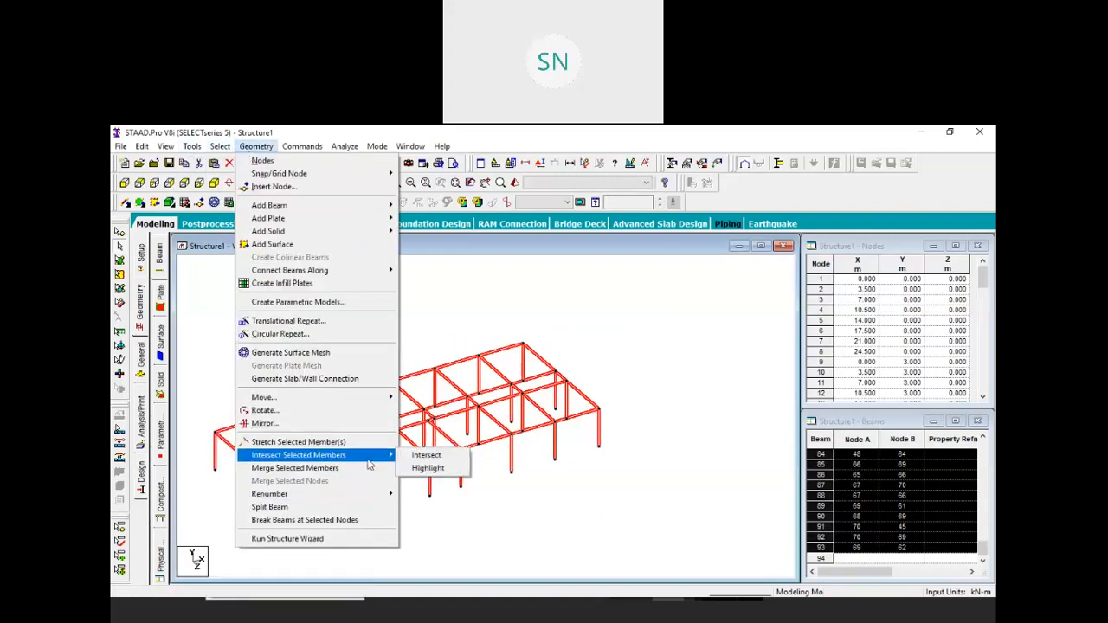
{"action": "left_click", "coordinate": [428, 456]}
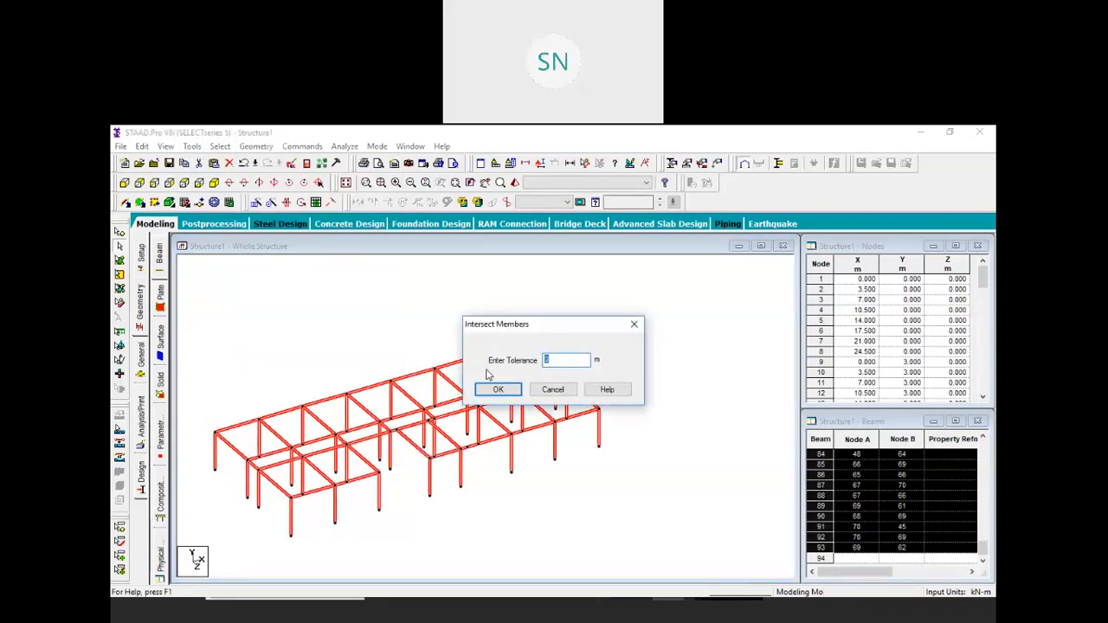
{"action": "left_click", "coordinate": [509, 388]}
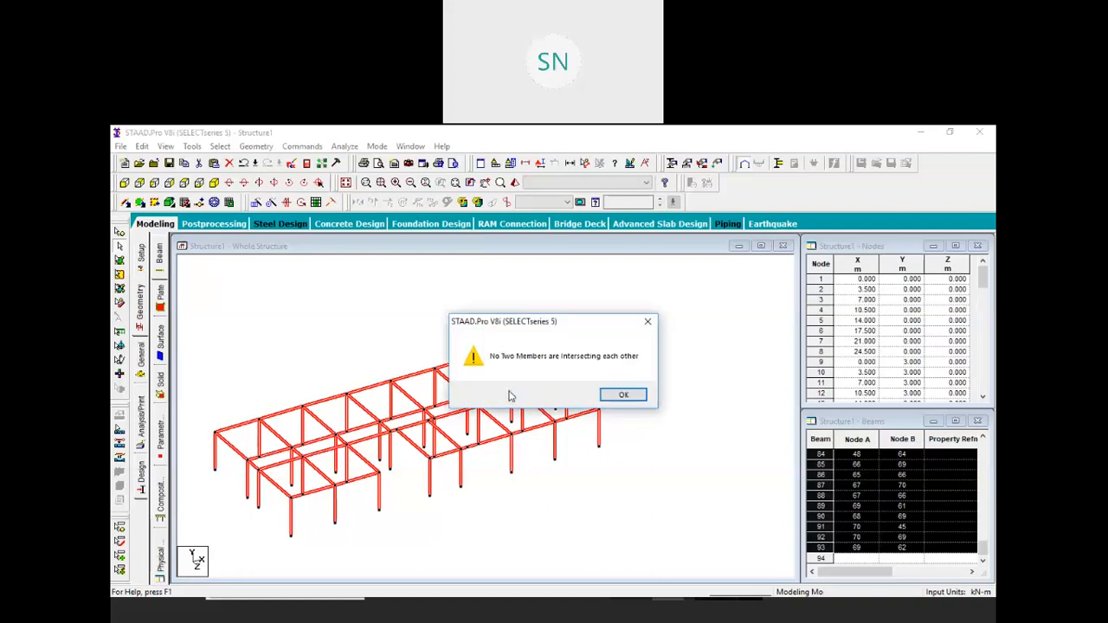
{"action": "left_click", "coordinate": [629, 397]}
Step: Undo the last two edits to the overlapping front-edge beams beside the shifted staircase column
{"action": "scroll", "coordinate": [483, 463], "scroll_direction": "up", "scroll_amount": 5}
{"action": "left_click", "coordinate": [541, 486]}
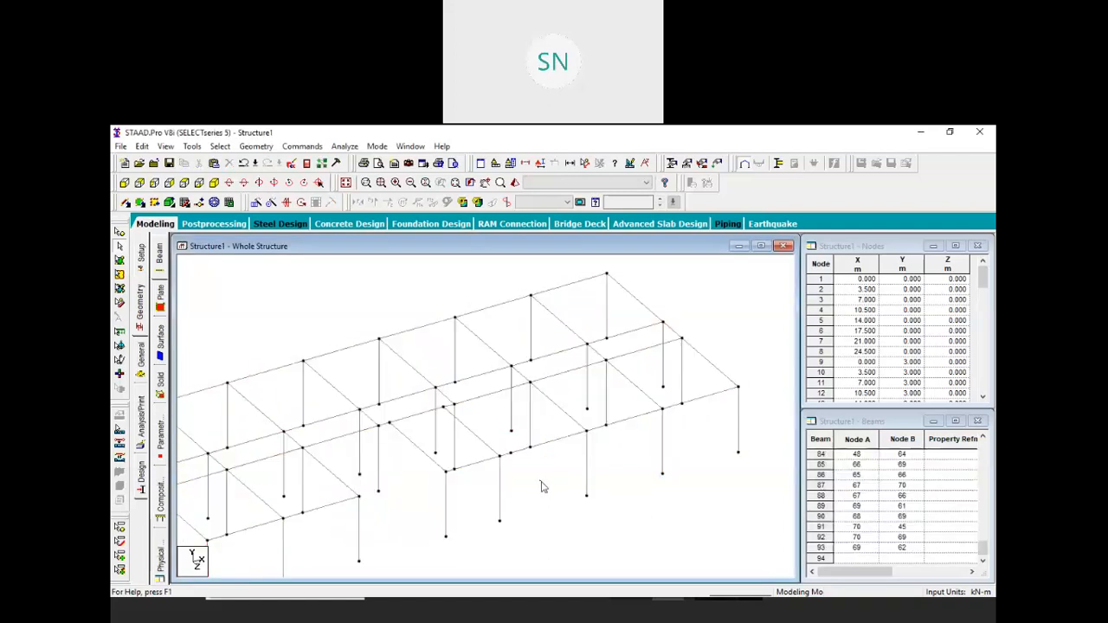
{"action": "scroll", "coordinate": [509, 468], "scroll_direction": "up", "scroll_amount": 4}
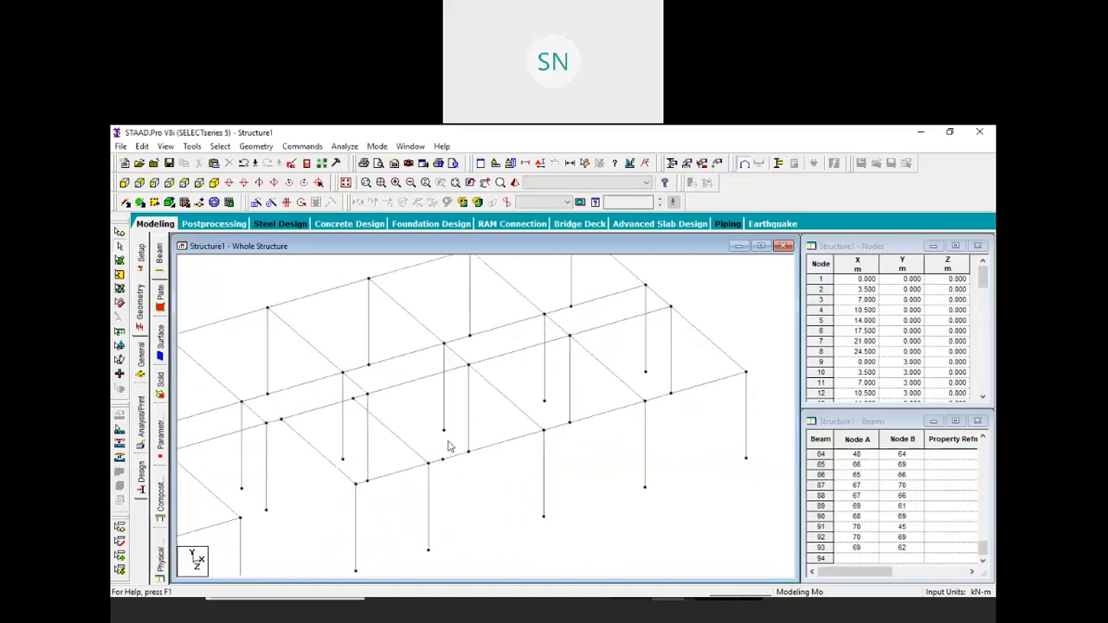
{"action": "left_click", "coordinate": [449, 465]}
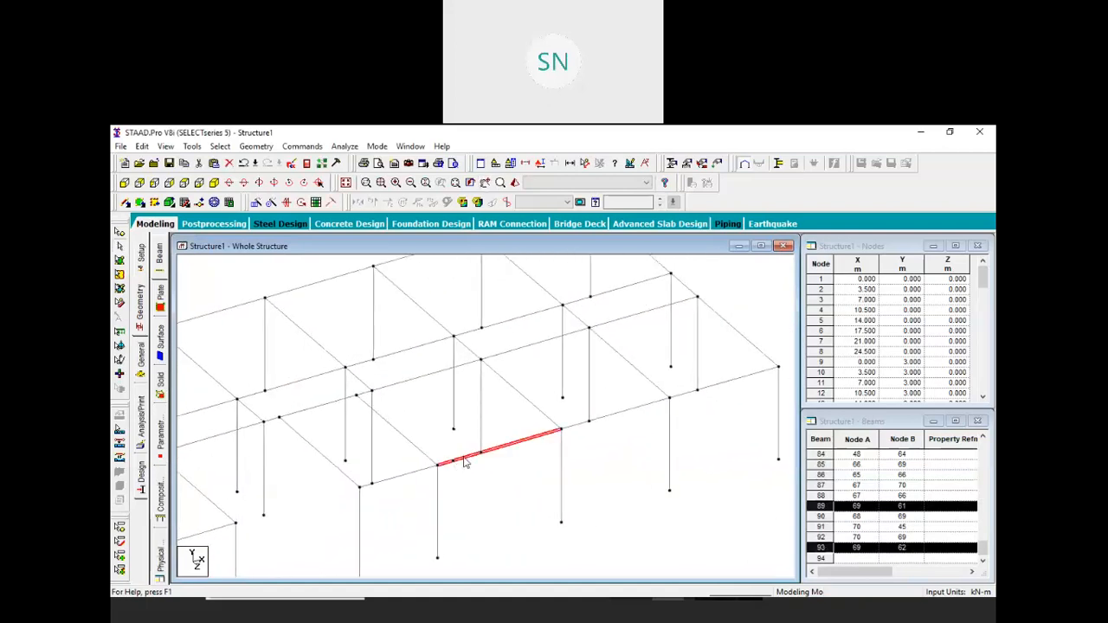
{"action": "key", "text": "ctrl+z"}
{"action": "scroll", "coordinate": [532, 450], "scroll_direction": "down", "scroll_amount": 2}
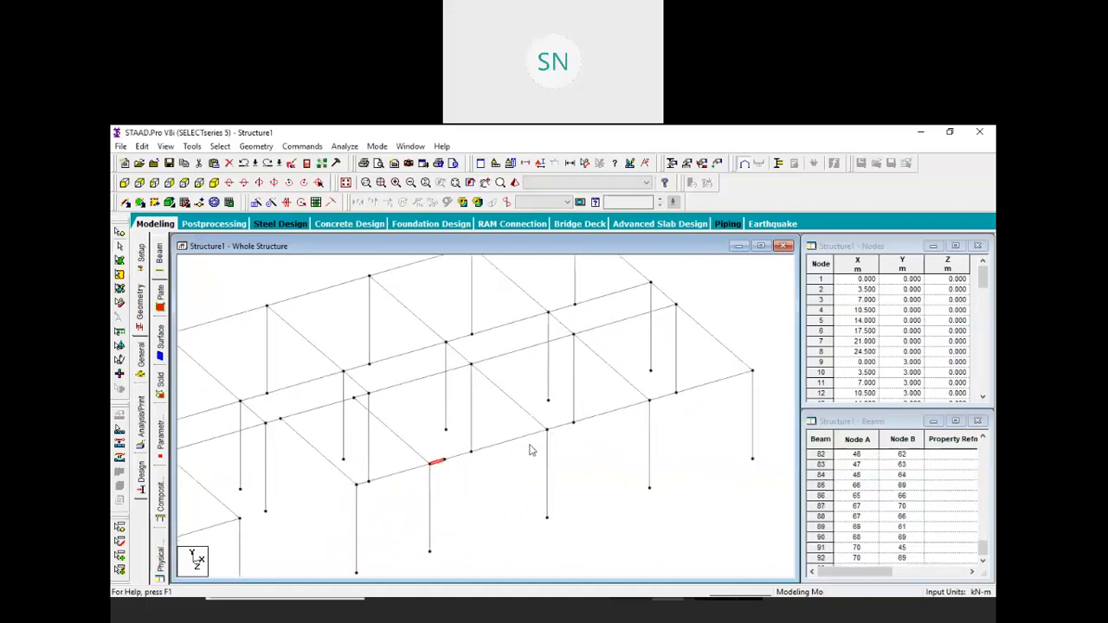
{"action": "key", "text": "ctrl+z"}
{"action": "scroll", "coordinate": [435, 522], "scroll_direction": "up", "scroll_amount": 3}
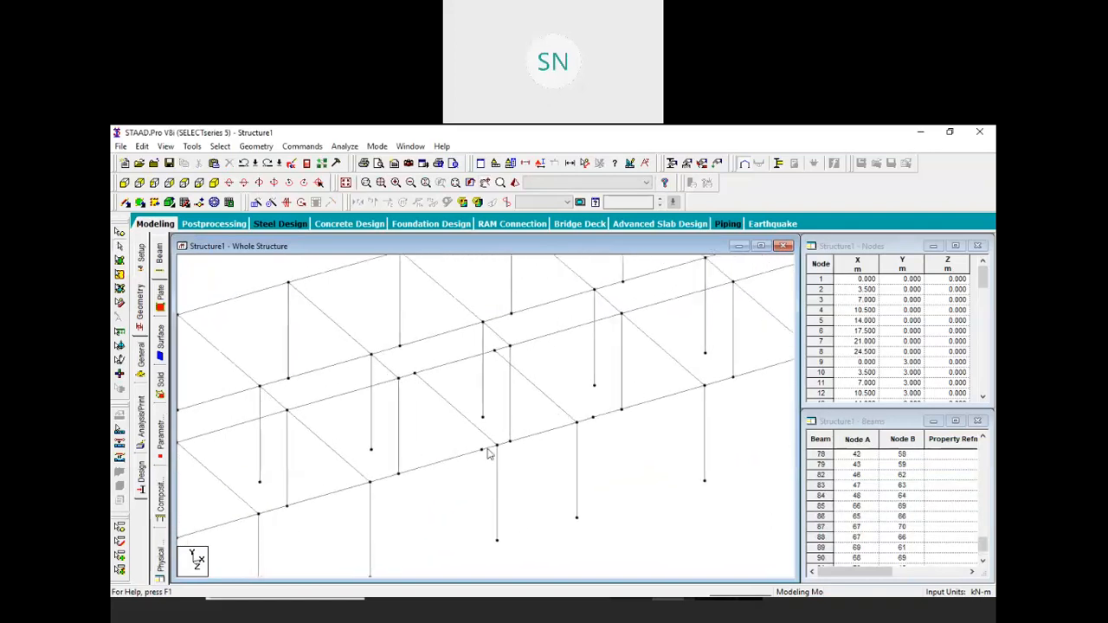
Step: Merge front-edge beams 48 and 49 up to the first shifted staircase column, retaining beam number 48
{"action": "left_click", "coordinate": [487, 449]}
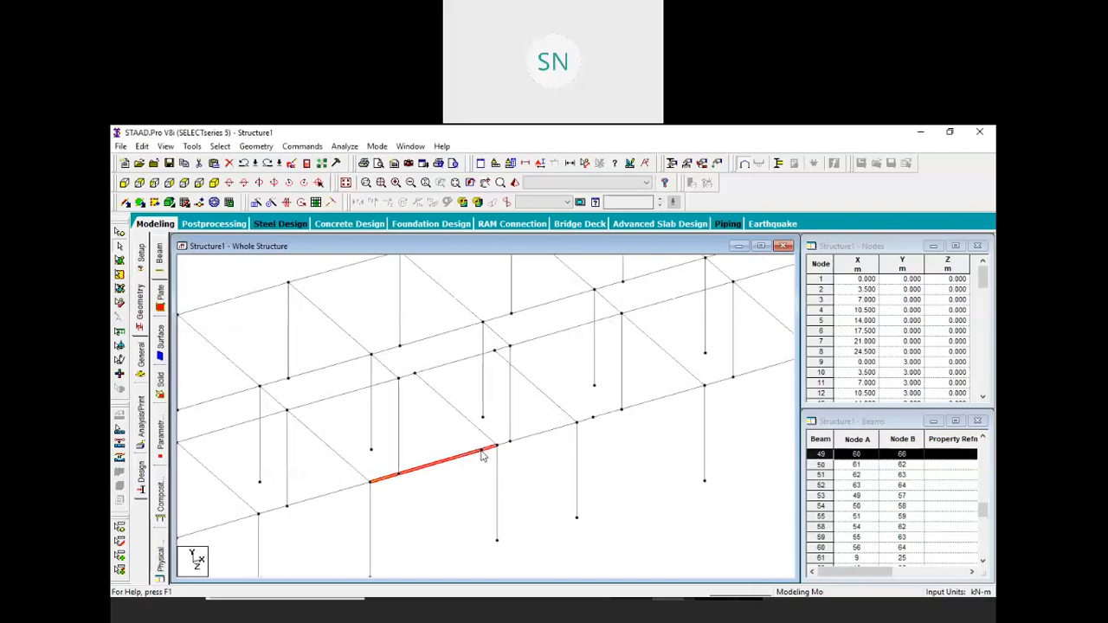
{"action": "left_click", "coordinate": [256, 147]}
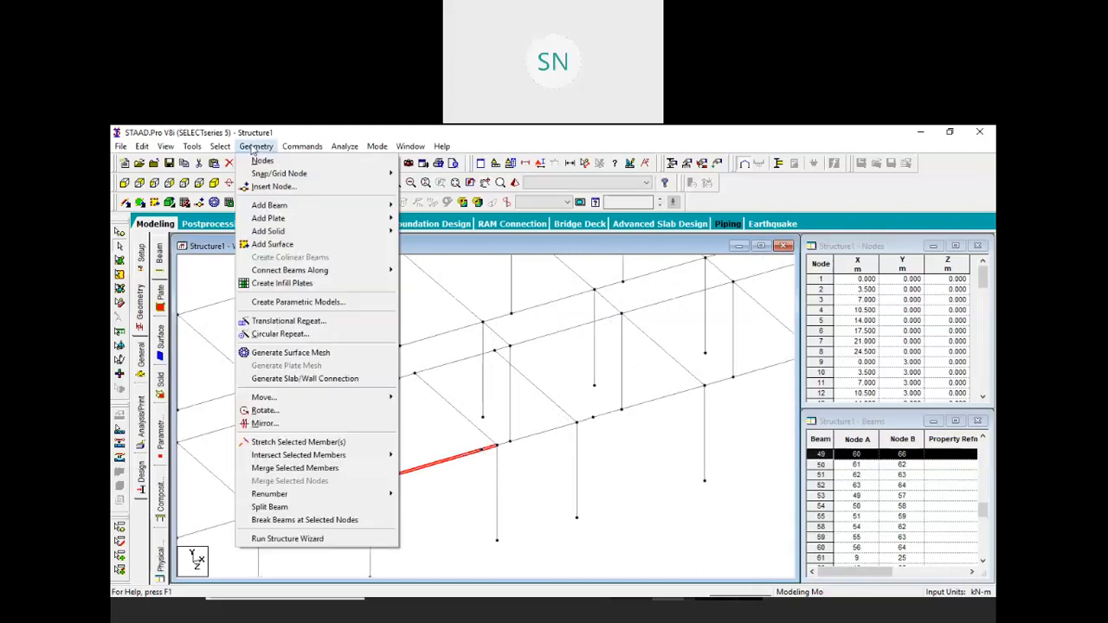
{"action": "left_click", "coordinate": [294, 469]}
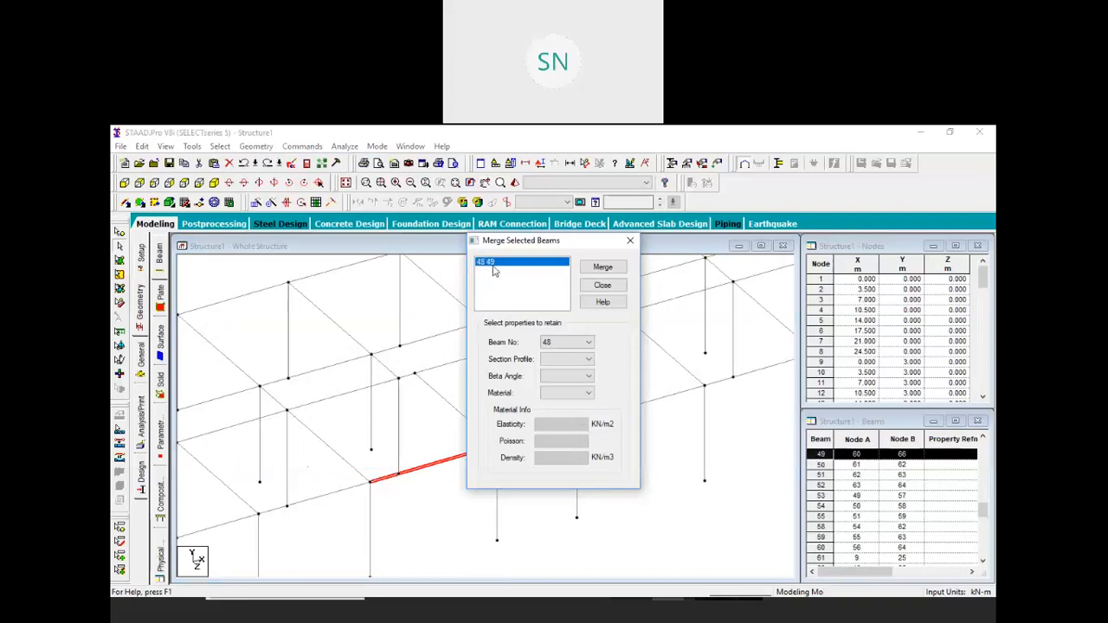
{"action": "left_click", "coordinate": [606, 268]}
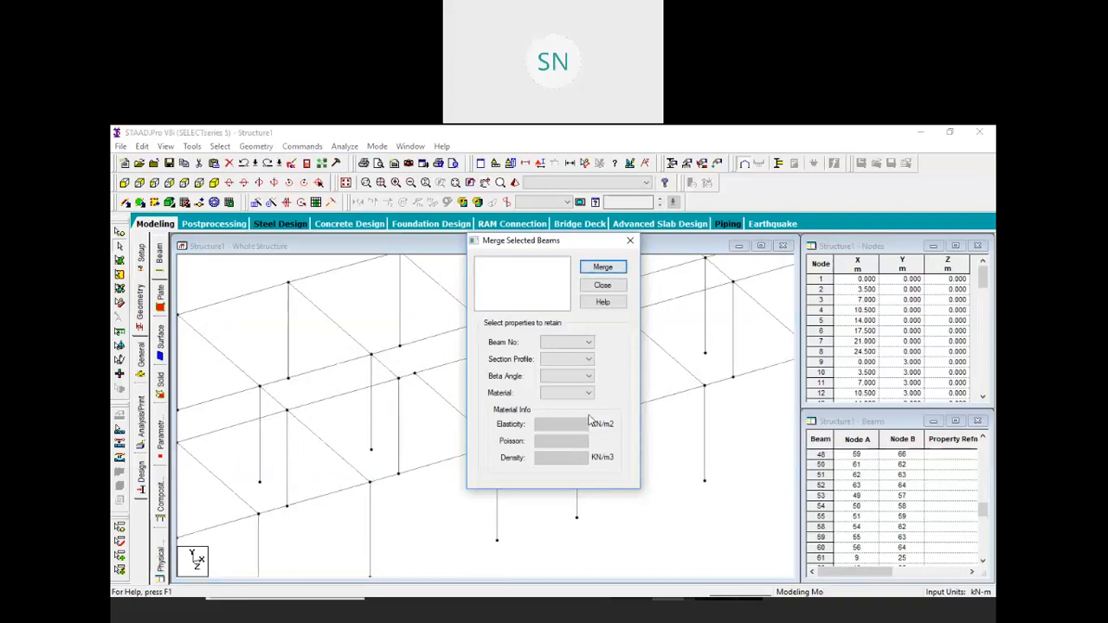
{"action": "left_click", "coordinate": [620, 287]}
{"action": "left_click", "coordinate": [472, 454]}
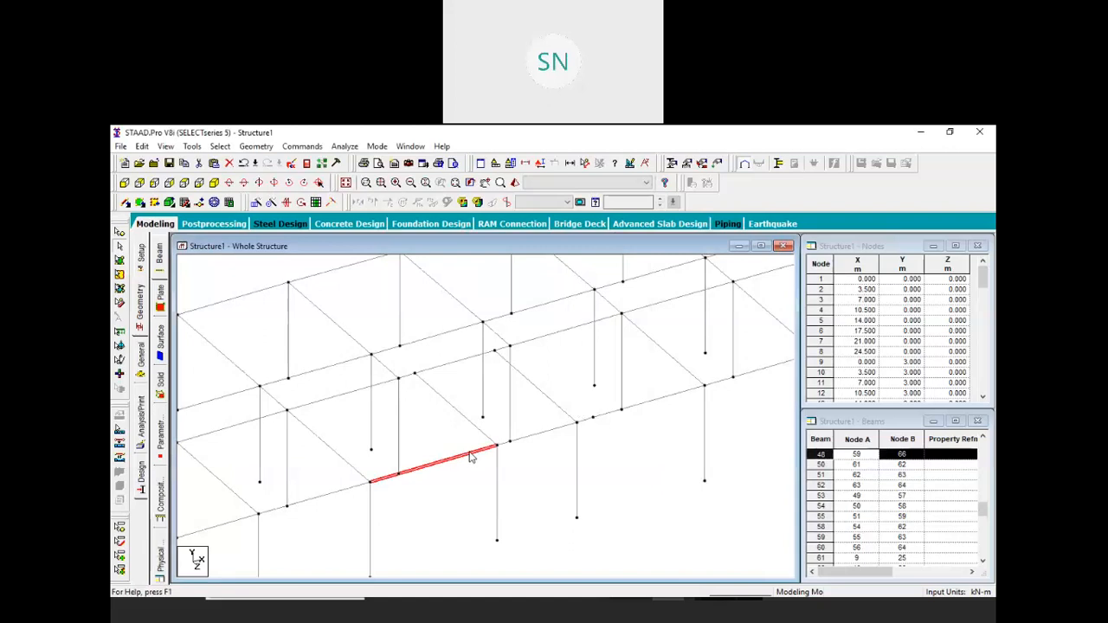
{"action": "left_click", "coordinate": [614, 448]}
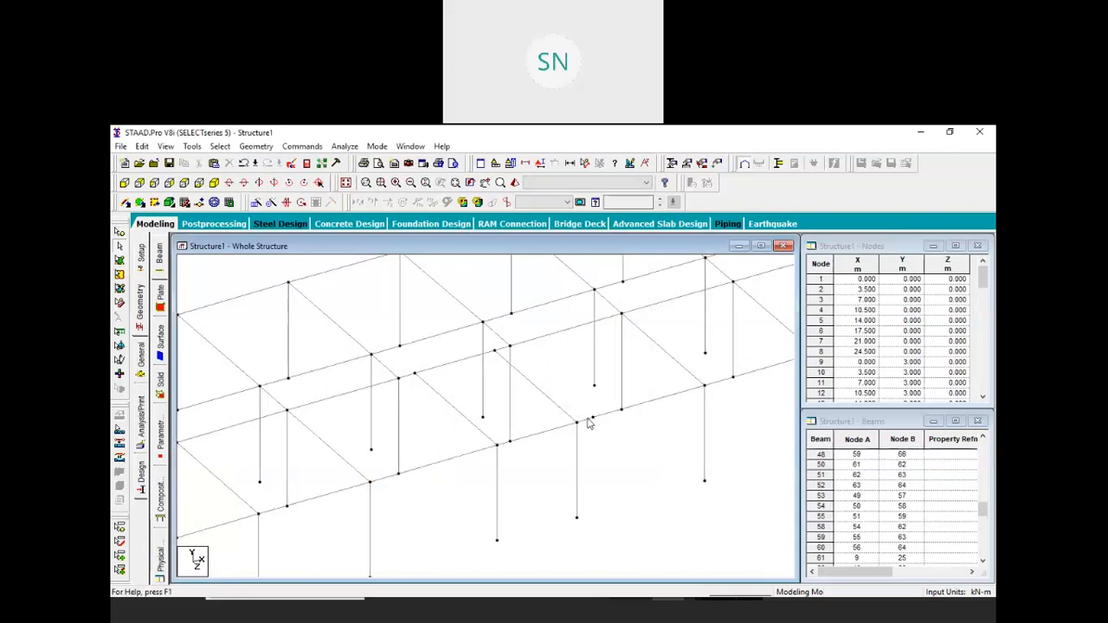
Step: Merge front-edge beams 50 and 89 beyond the second shifted staircase column, retaining beam number 50
{"action": "left_click", "coordinate": [591, 420]}
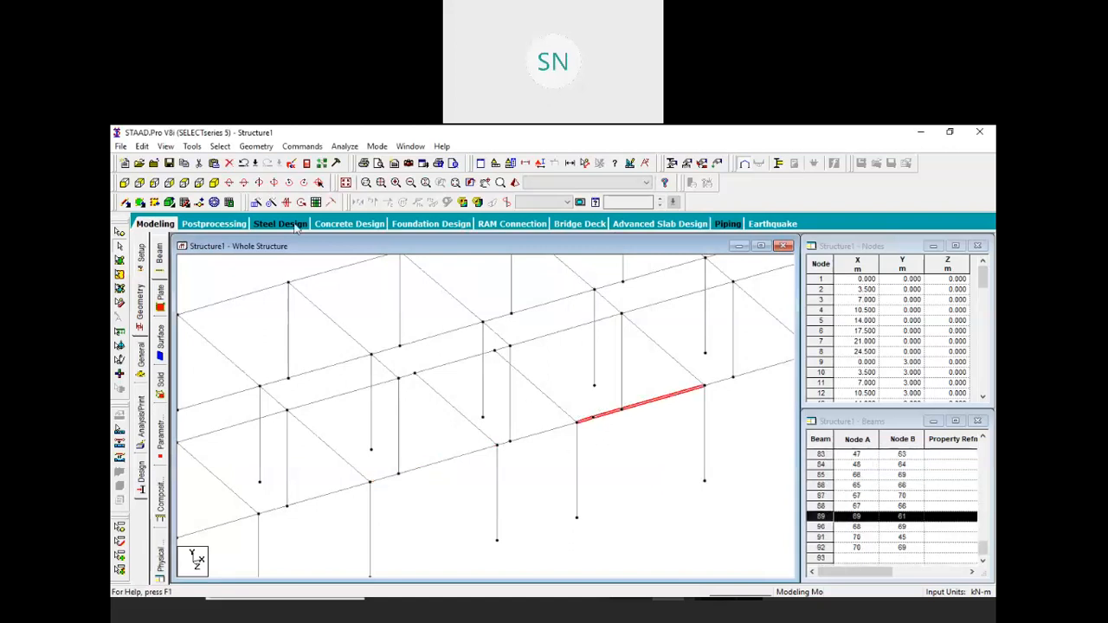
{"action": "left_click", "coordinate": [256, 146]}
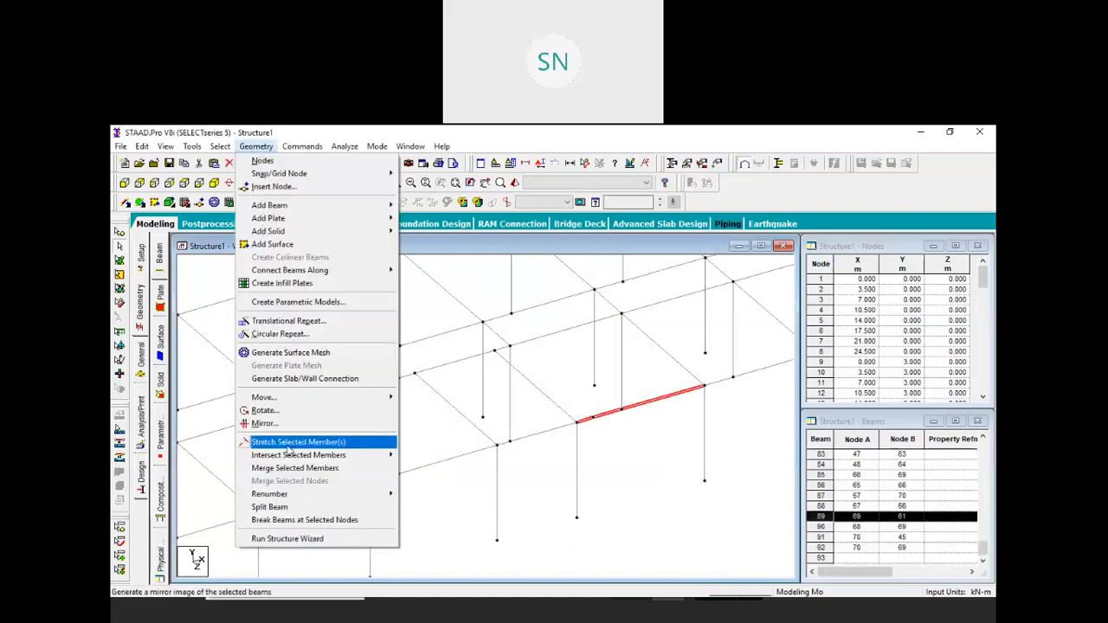
{"action": "left_click", "coordinate": [342, 473]}
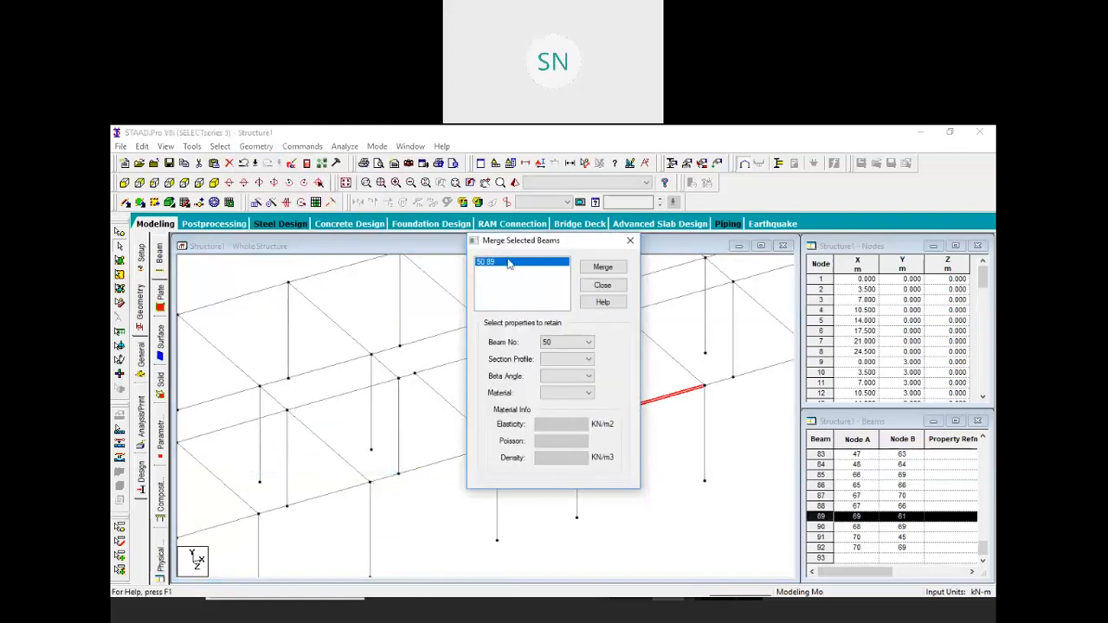
{"action": "left_click", "coordinate": [630, 239]}
Step: Examine the merged front edge and the interior beam segments beside the short stub leading to the staircase
{"action": "middle_click_drag", "start_coordinate": [631, 484], "coordinate": [612, 485]}
{"action": "scroll", "coordinate": [571, 468], "scroll_direction": "down", "scroll_amount": 3}
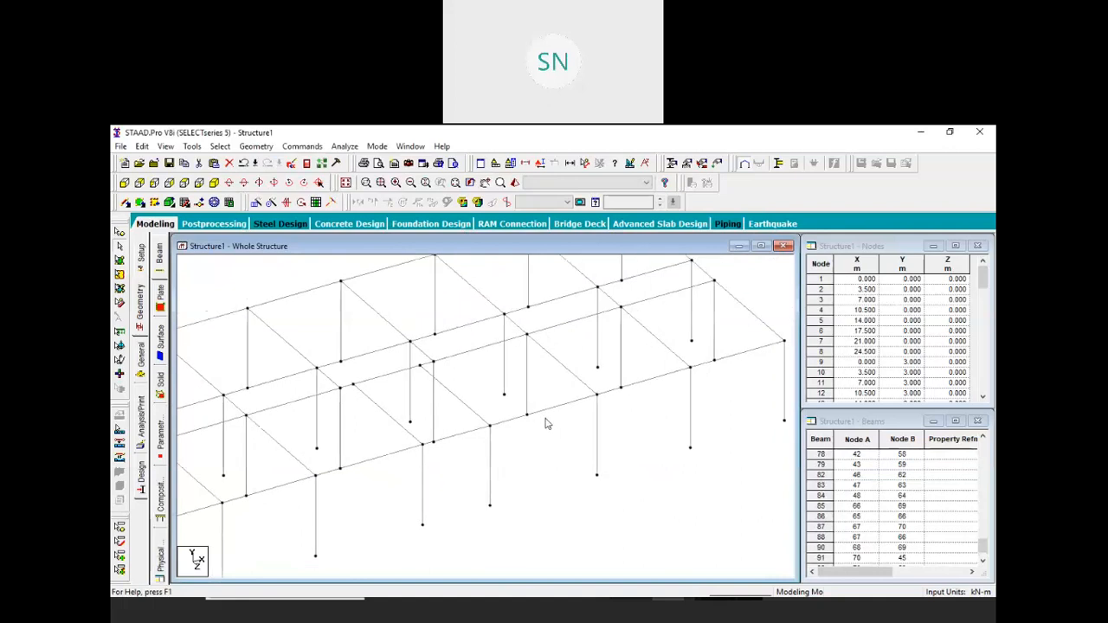
{"action": "middle_click_drag", "start_coordinate": [479, 395], "coordinate": [552, 408]}
{"action": "scroll", "coordinate": [551, 402], "scroll_direction": "down", "scroll_amount": 1}
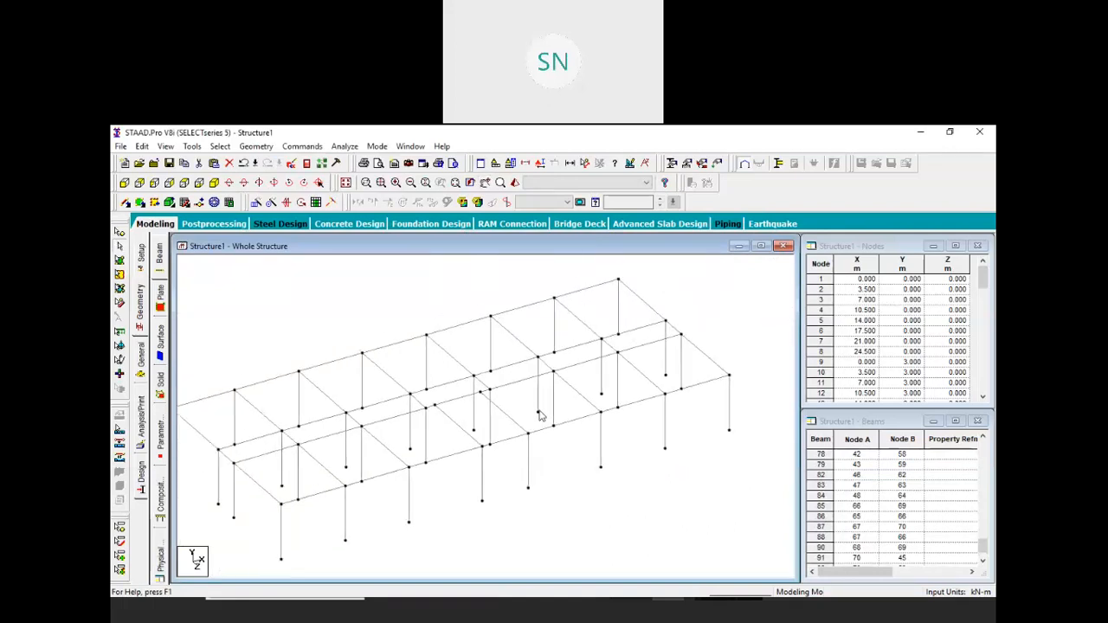
{"action": "scroll", "coordinate": [545, 415], "scroll_direction": "down", "scroll_amount": 1}
{"action": "scroll", "coordinate": [593, 422], "scroll_direction": "up", "scroll_amount": 4}
{"action": "scroll", "coordinate": [580, 471], "scroll_direction": "up", "scroll_amount": 2}
{"action": "left_click", "coordinate": [409, 378]}
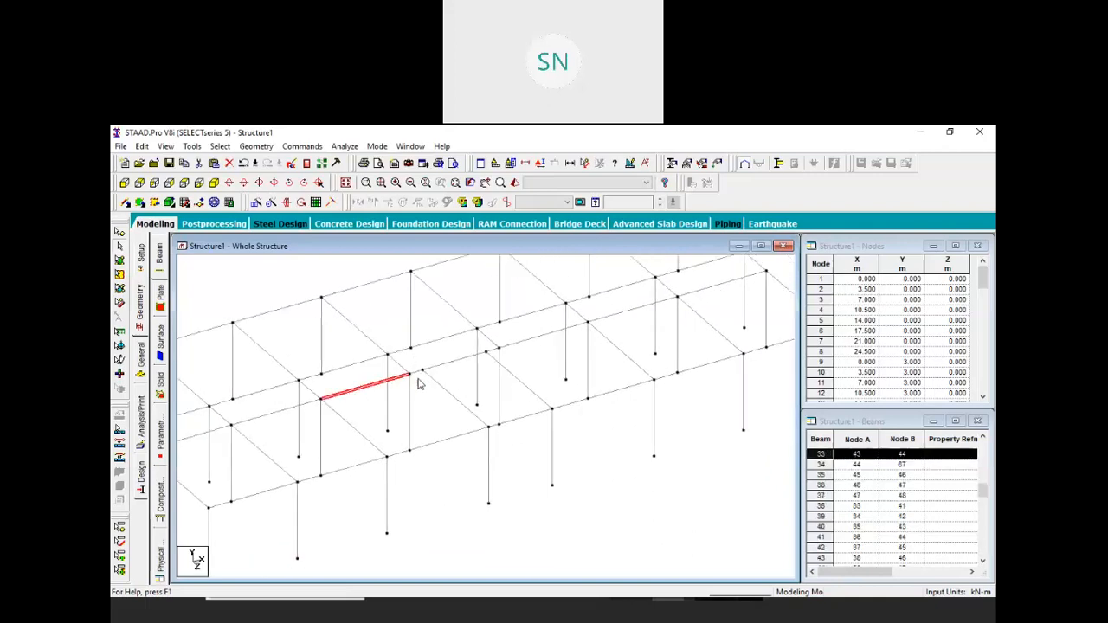
{"action": "left_click", "coordinate": [422, 375]}
Step: Cut the front-edge beam that spans the two shifted staircase columns
{"action": "middle_click_drag", "start_coordinate": [560, 464], "coordinate": [528, 443]}
{"action": "left_click", "coordinate": [506, 447]}
{"action": "left_click", "coordinate": [494, 396]}
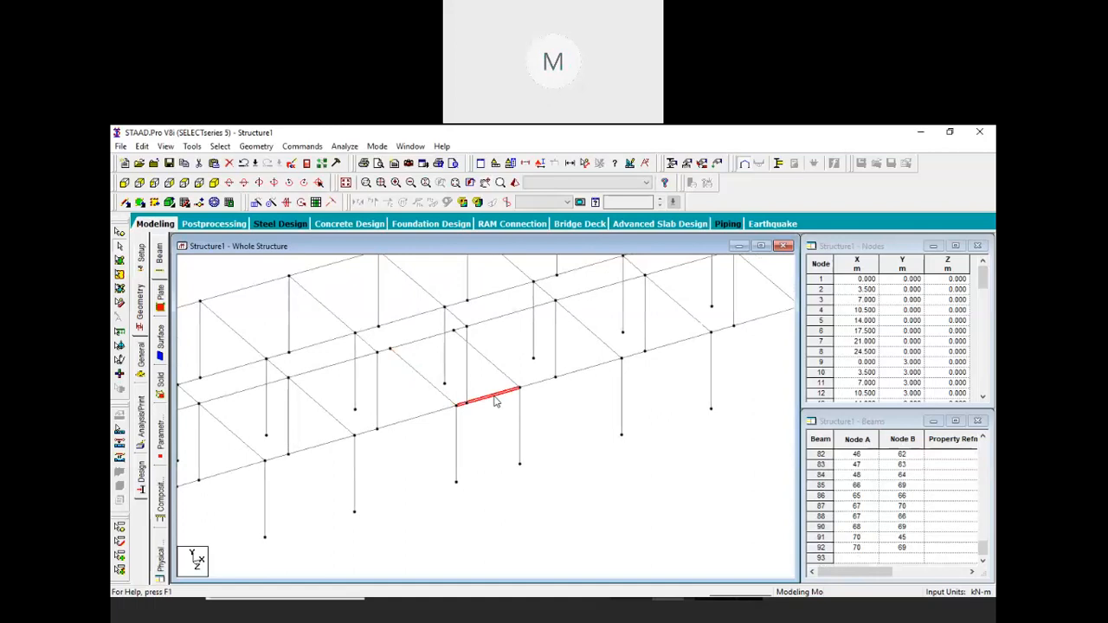
{"action": "right_click", "coordinate": [486, 398]}
{"action": "left_click", "coordinate": [520, 282]}
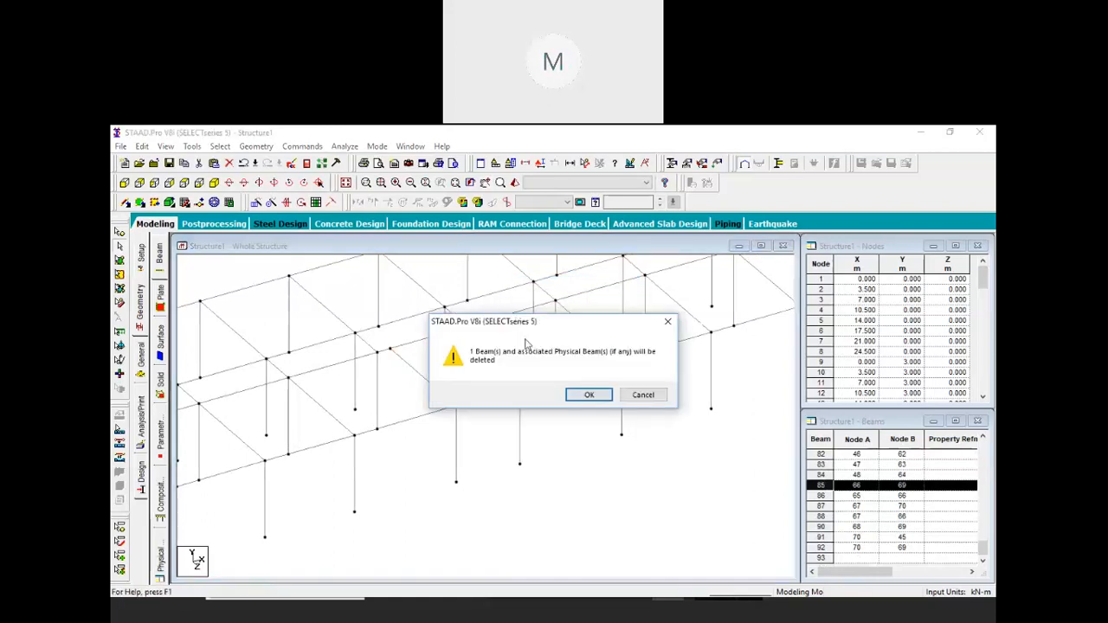
{"action": "left_click", "coordinate": [589, 395]}
Step: Paste the cut beam between the shifted staircase columns with a move of X 0, Y -1.5 and Z 0 m
{"action": "right_click", "coordinate": [514, 345]}
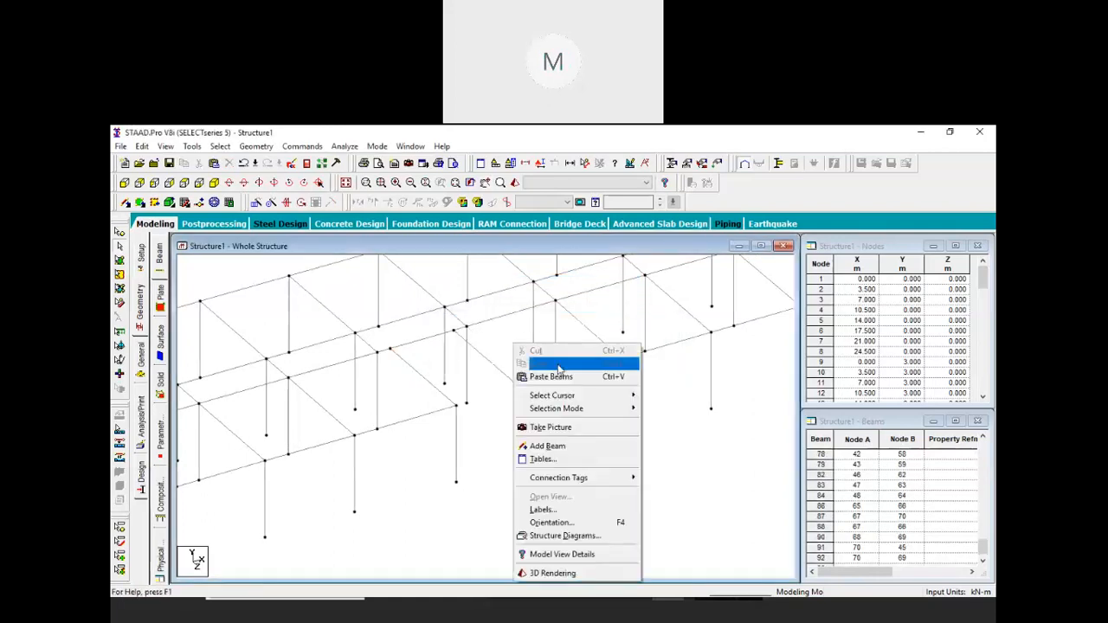
{"action": "left_click", "coordinate": [559, 377]}
{"action": "double_click", "coordinate": [498, 399]}
{"action": "key", "text": "BackSpace"}
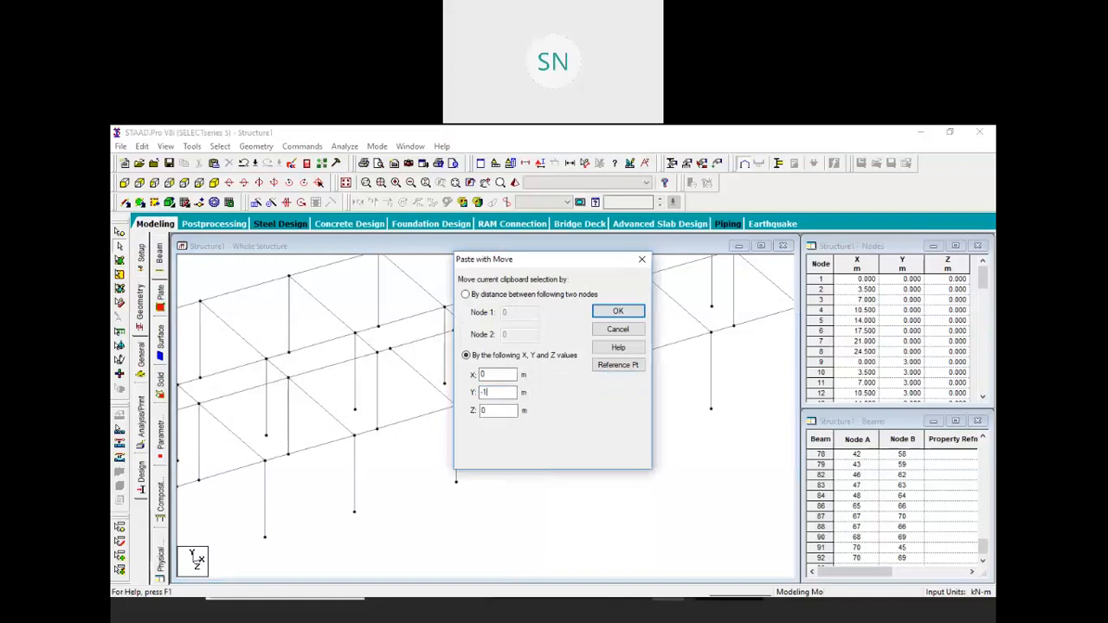
{"action": "left_click", "coordinate": [626, 313]}
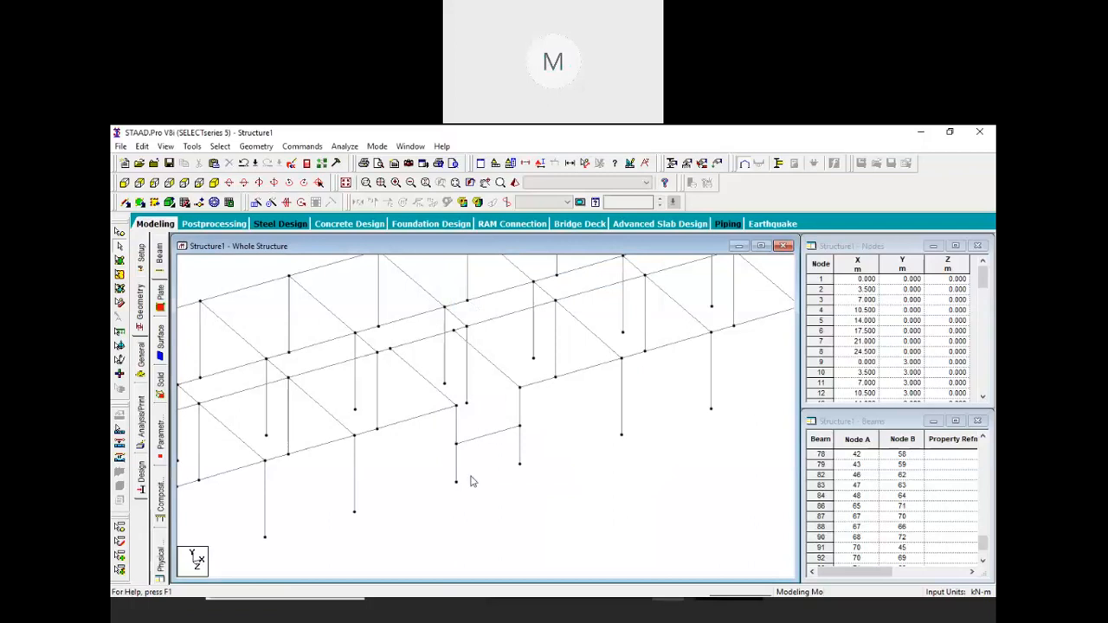
Step: Inspect the lowered staircase beam in the whole frame and the last entries of the node and beam tables
{"action": "scroll", "coordinate": [488, 450], "scroll_direction": "down", "scroll_amount": 1}
{"action": "scroll", "coordinate": [423, 454], "scroll_direction": "down", "scroll_amount": 1}
{"action": "middle_click_drag", "start_coordinate": [423, 453], "coordinate": [364, 499]}
{"action": "scroll", "coordinate": [558, 438], "scroll_direction": "down", "scroll_amount": 1}
{"action": "scroll", "coordinate": [373, 476], "scroll_direction": "down", "scroll_amount": 3}
{"action": "middle_click_drag", "start_coordinate": [436, 478], "coordinate": [544, 521]}
{"action": "scroll", "coordinate": [527, 437], "scroll_direction": "down", "scroll_amount": 2}
{"action": "scroll", "coordinate": [535, 487], "scroll_direction": "down", "scroll_amount": 1}
{"action": "middle_click_drag", "start_coordinate": [674, 466], "coordinate": [695, 432]}
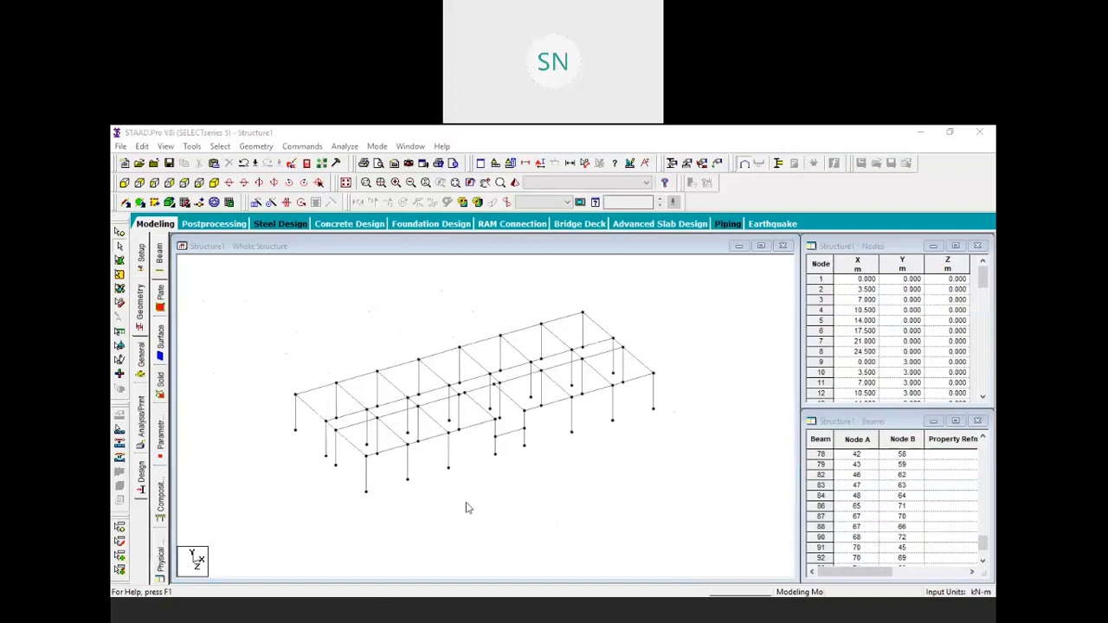
{"action": "scroll", "coordinate": [879, 346], "scroll_direction": "down", "scroll_amount": 14}
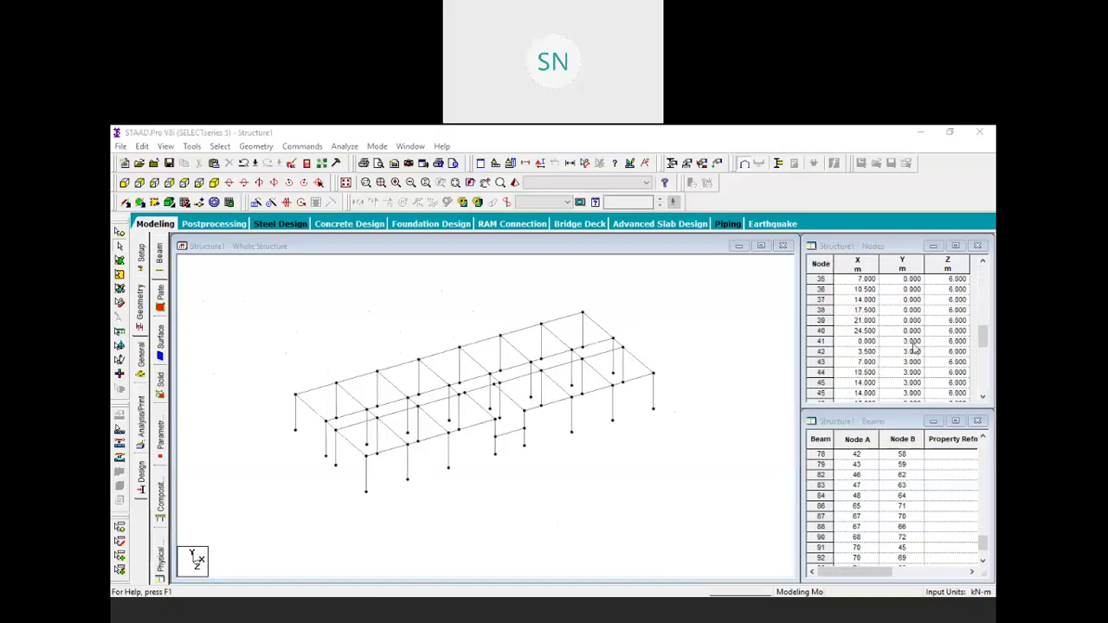
{"action": "scroll", "coordinate": [909, 346], "scroll_direction": "down", "scroll_amount": 5}
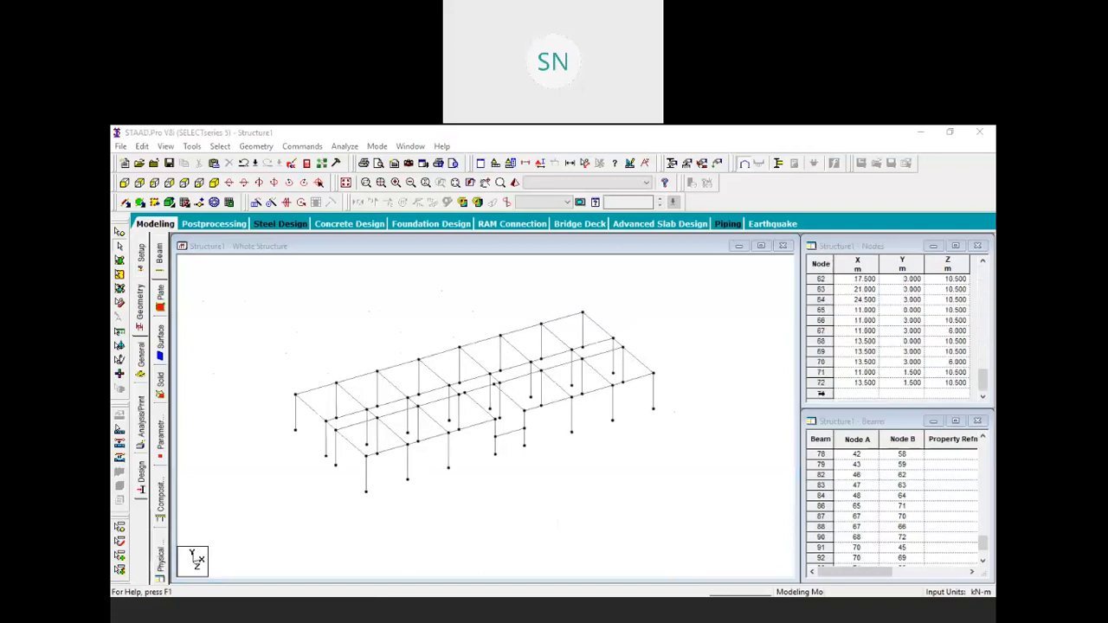
{"action": "left_click_drag", "start_coordinate": [982, 541], "coordinate": [988, 560]}
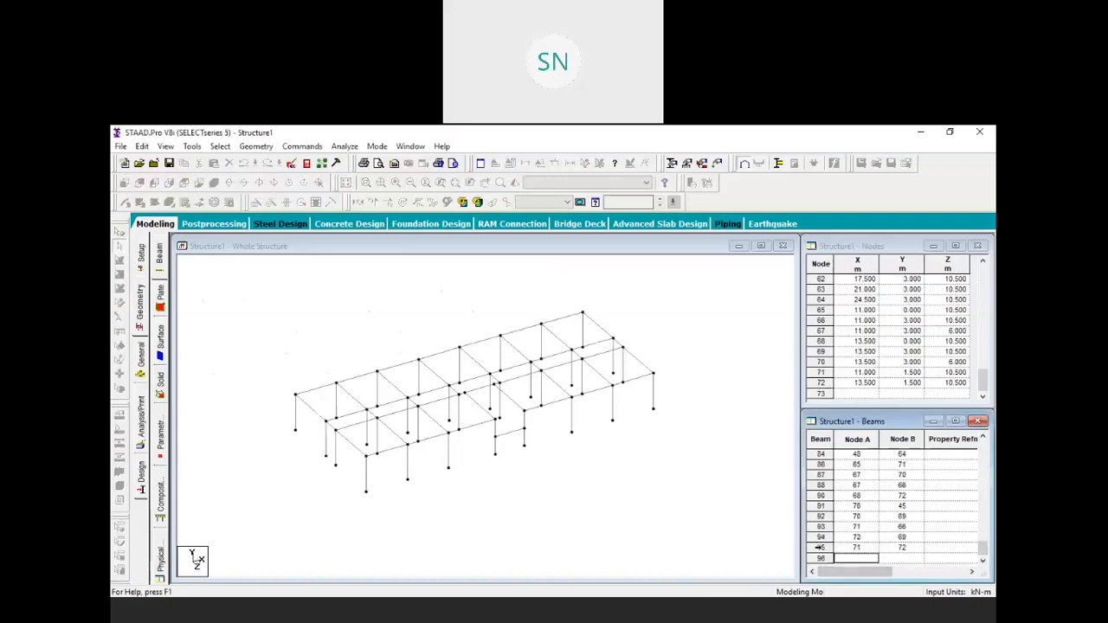
{"action": "left_click", "coordinate": [552, 482]}
{"action": "scroll", "coordinate": [537, 450], "scroll_direction": "up", "scroll_amount": 5}
{"action": "scroll", "coordinate": [557, 381], "scroll_direction": "down", "scroll_amount": 1}
{"action": "middle_click_drag", "start_coordinate": [603, 477], "coordinate": [578, 459]}
{"action": "scroll", "coordinate": [567, 417], "scroll_direction": "down", "scroll_amount": 1}
{"action": "scroll", "coordinate": [577, 435], "scroll_direction": "down", "scroll_amount": 2}
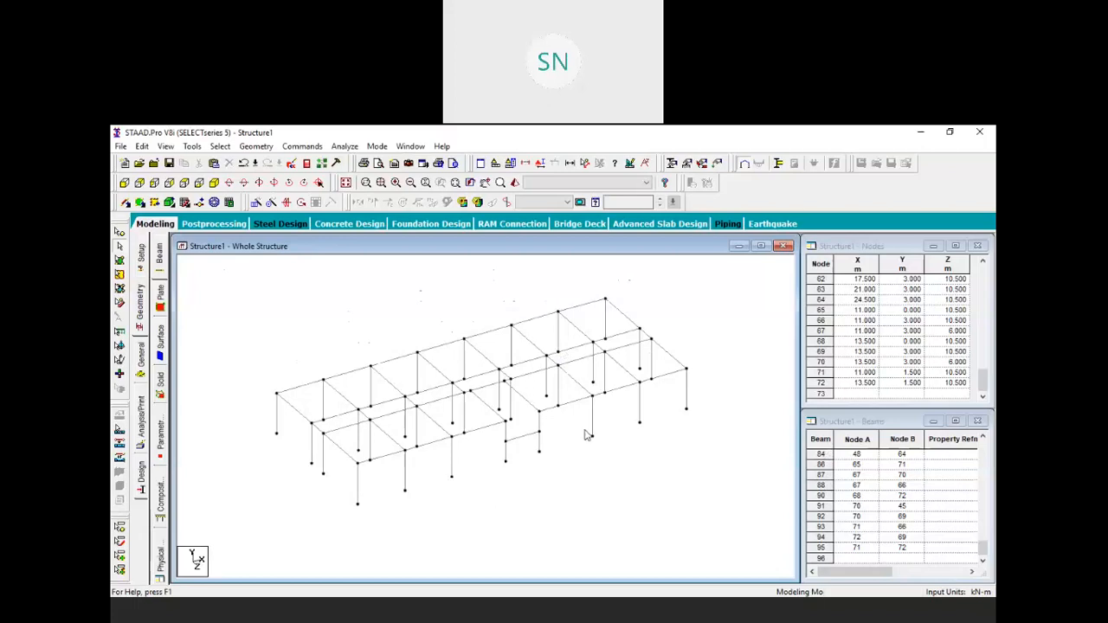
{"action": "scroll", "coordinate": [592, 444], "scroll_direction": "down", "scroll_amount": 2}
Step: Try to renumber the nodes with all of the frame's beams selected
{"action": "left_click_drag", "start_coordinate": [753, 540], "coordinate": [281, 291]}
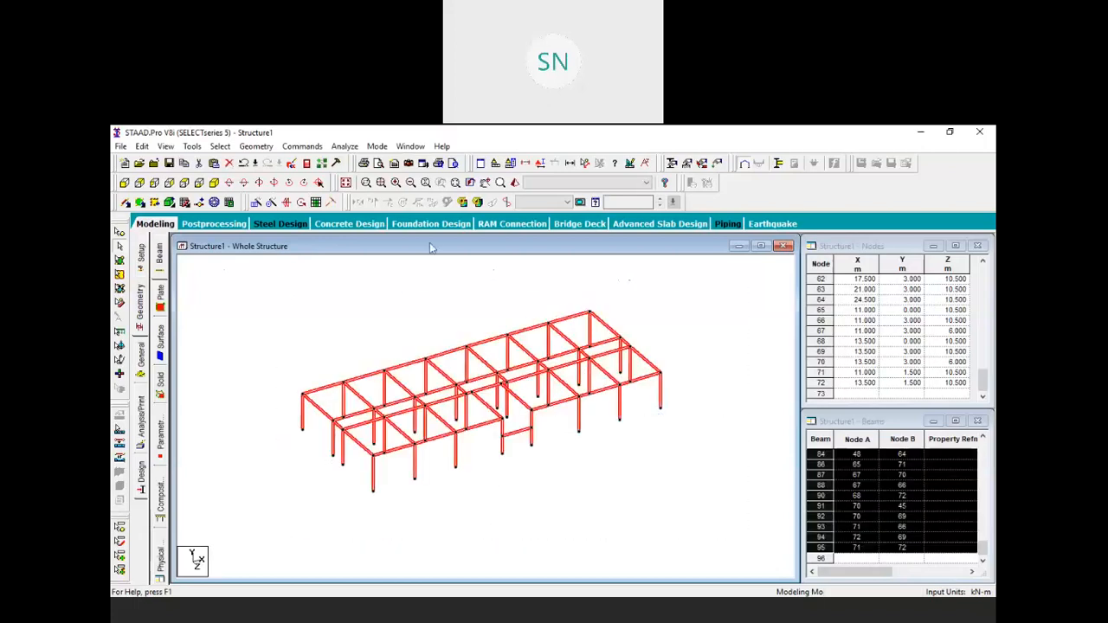
{"action": "left_click", "coordinate": [256, 146]}
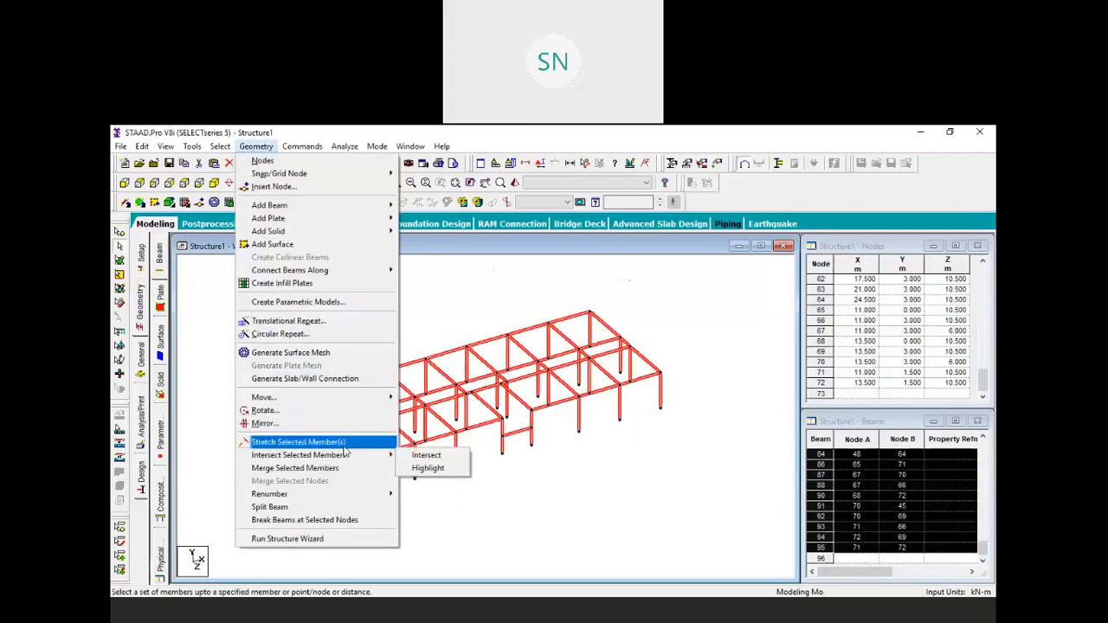
{"action": "mouse_move", "coordinate": [352, 501]}
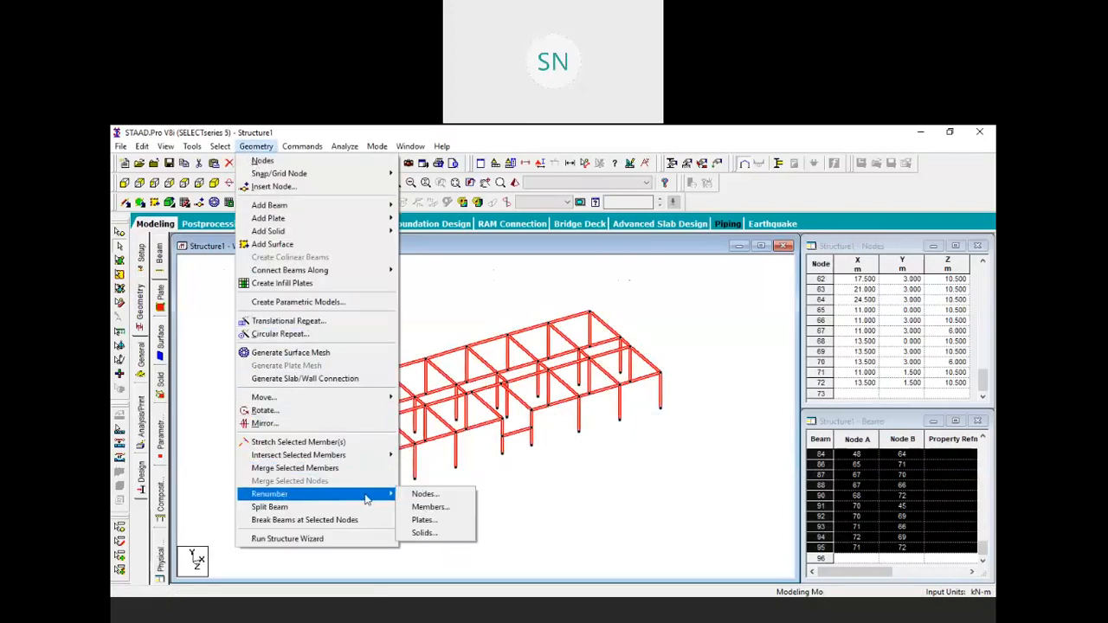
{"action": "left_click", "coordinate": [424, 495]}
{"action": "left_click", "coordinate": [595, 408]}
{"action": "left_click", "coordinate": [641, 396]}
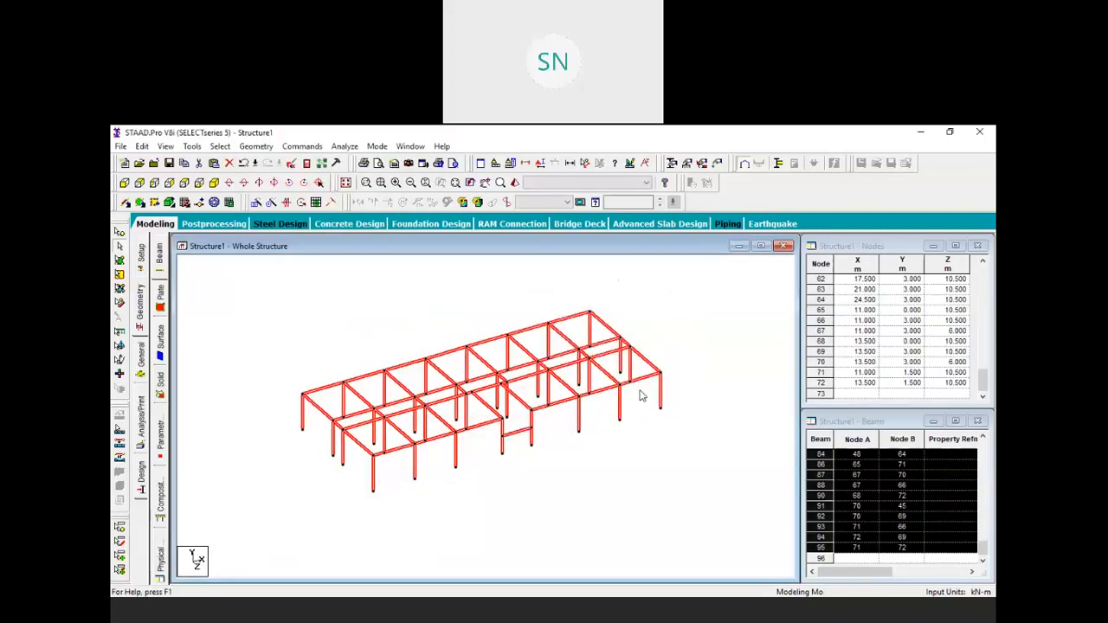
{"action": "left_click", "coordinate": [657, 431]}
Step: Renumber all nodes of the frame from 1 in ascending order, sorted by joint number
{"action": "left_click", "coordinate": [119, 232]}
{"action": "left_click_drag", "start_coordinate": [752, 540], "coordinate": [251, 289]}
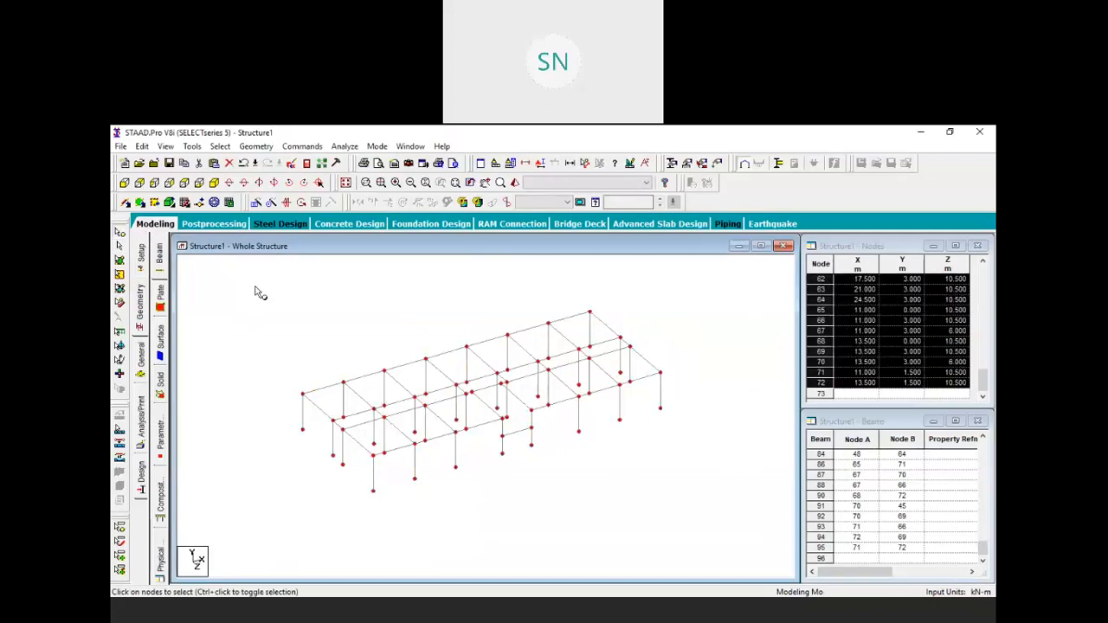
{"action": "left_click", "coordinate": [257, 147]}
{"action": "mouse_move", "coordinate": [356, 495]}
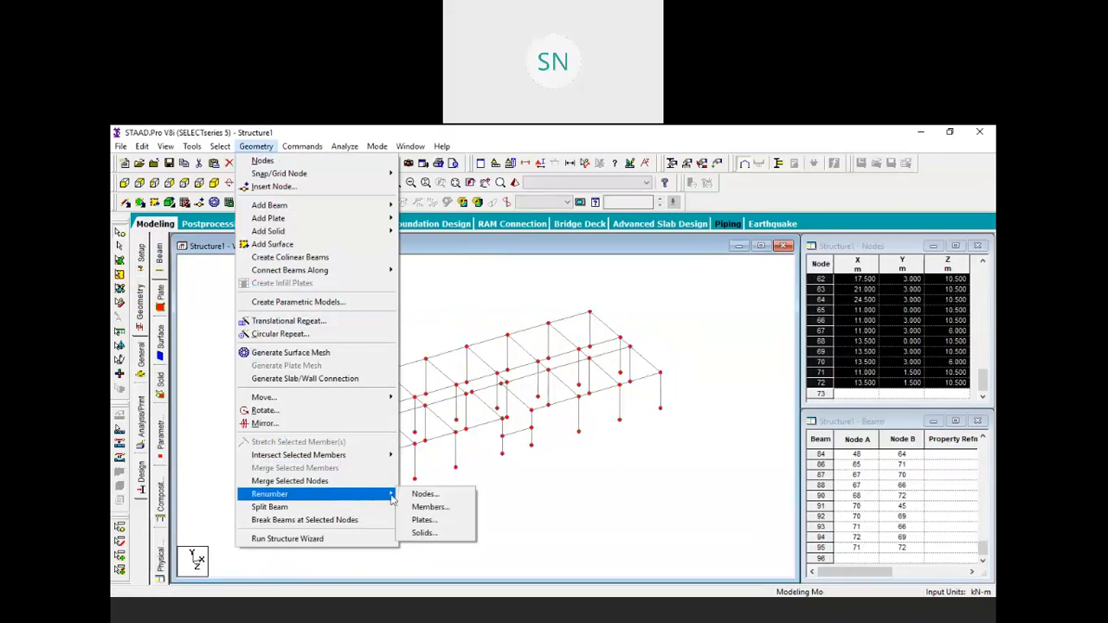
{"action": "left_click", "coordinate": [422, 497]}
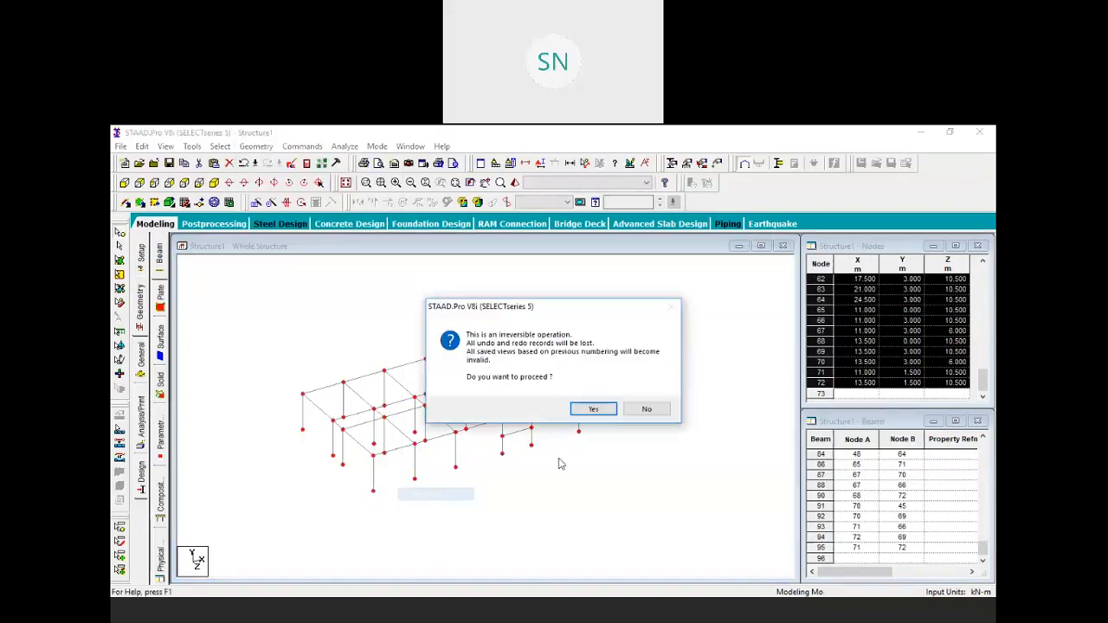
{"action": "left_click", "coordinate": [606, 409]}
{"action": "left_click", "coordinate": [424, 350]}
{"action": "left_click", "coordinate": [546, 332]}
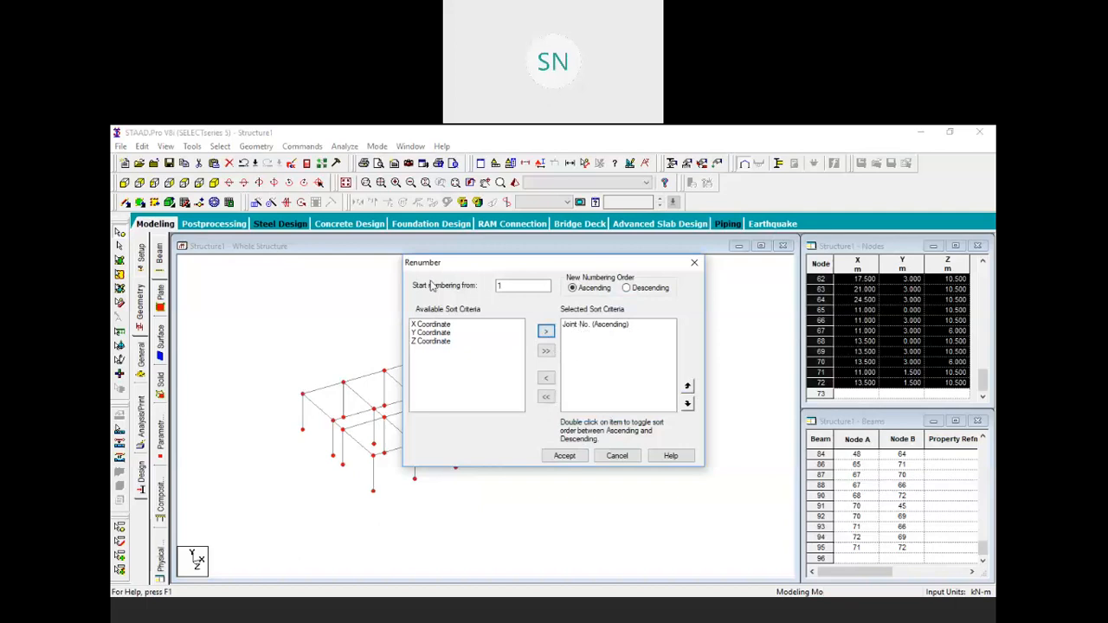
{"action": "double_click", "coordinate": [519, 286]}
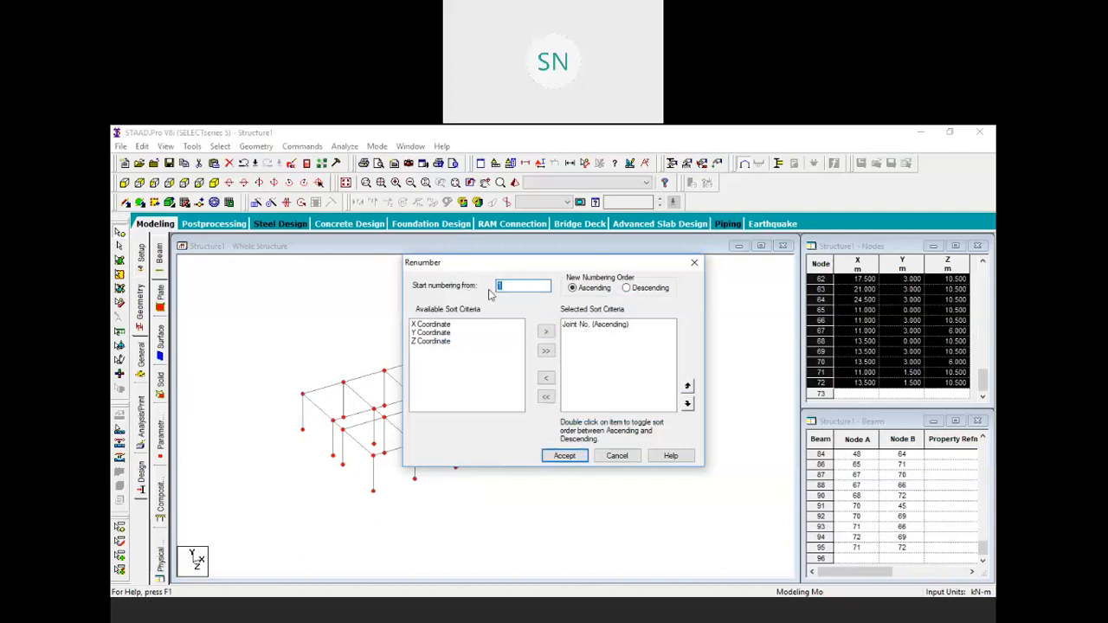
{"action": "left_click", "coordinate": [568, 456]}
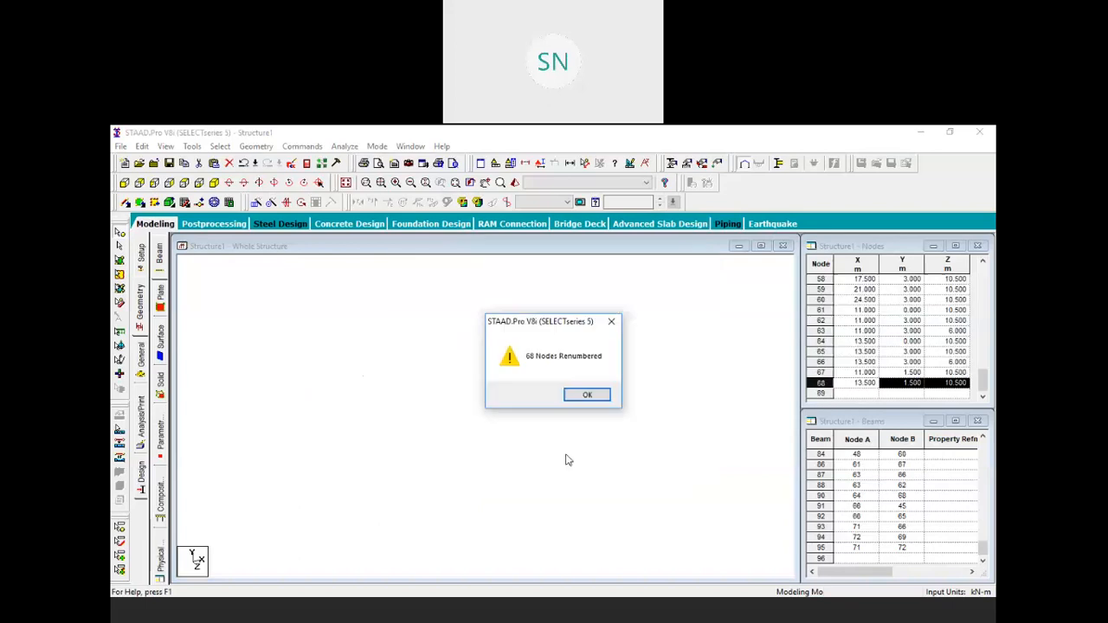
{"action": "left_click", "coordinate": [587, 395]}
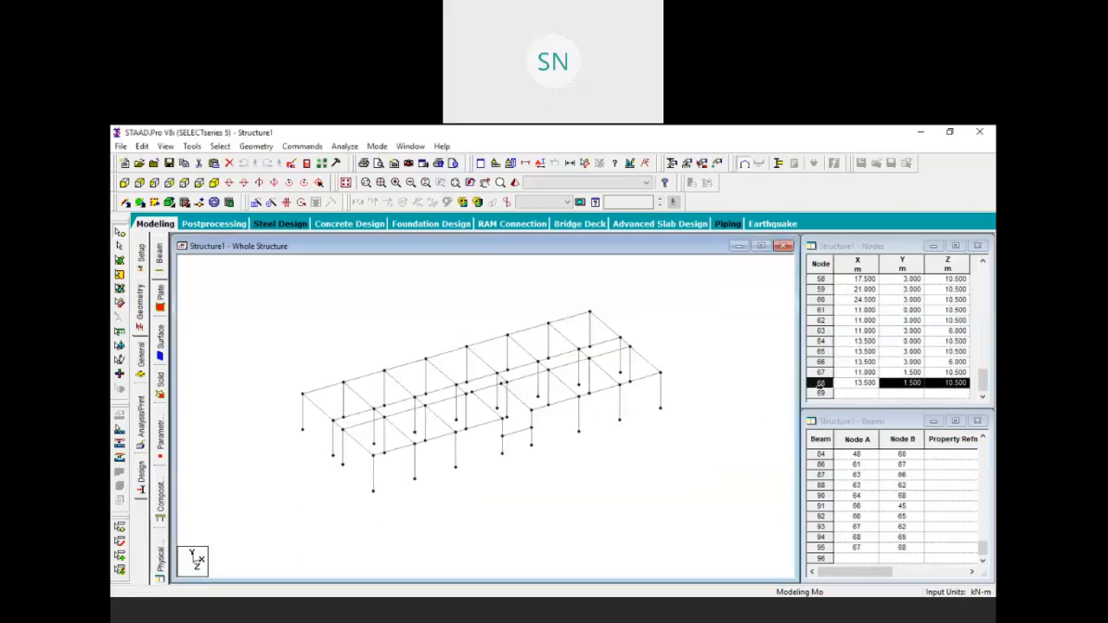
{"action": "left_click", "coordinate": [680, 472]}
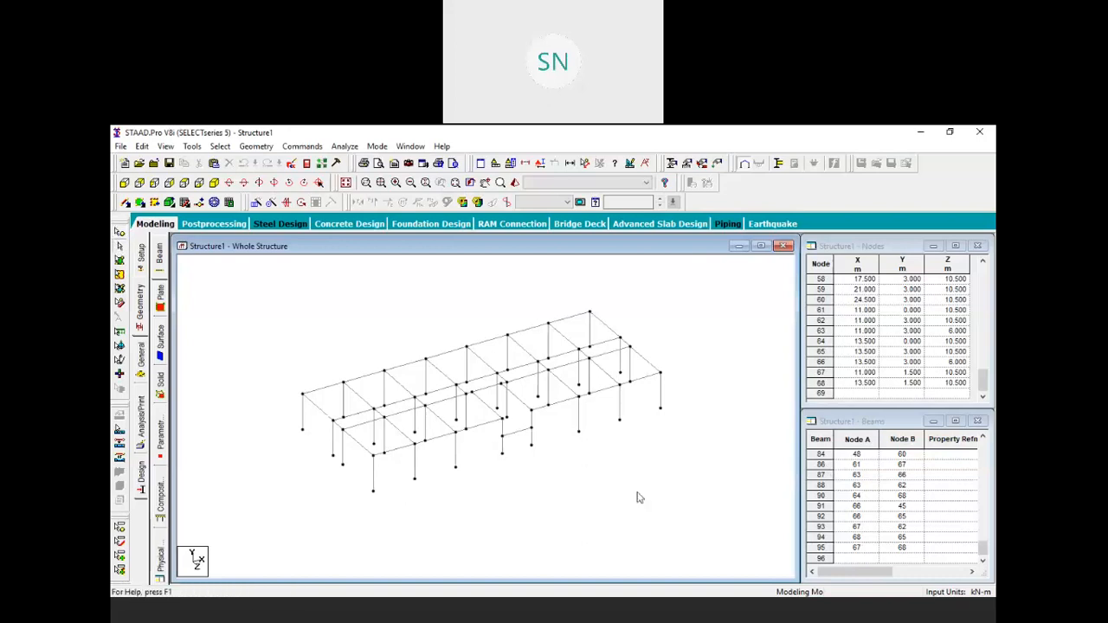
Step: Renumber all members of the frame from 1 in ascending order, sorted by member number
{"action": "left_click_drag", "start_coordinate": [730, 540], "coordinate": [235, 279]}
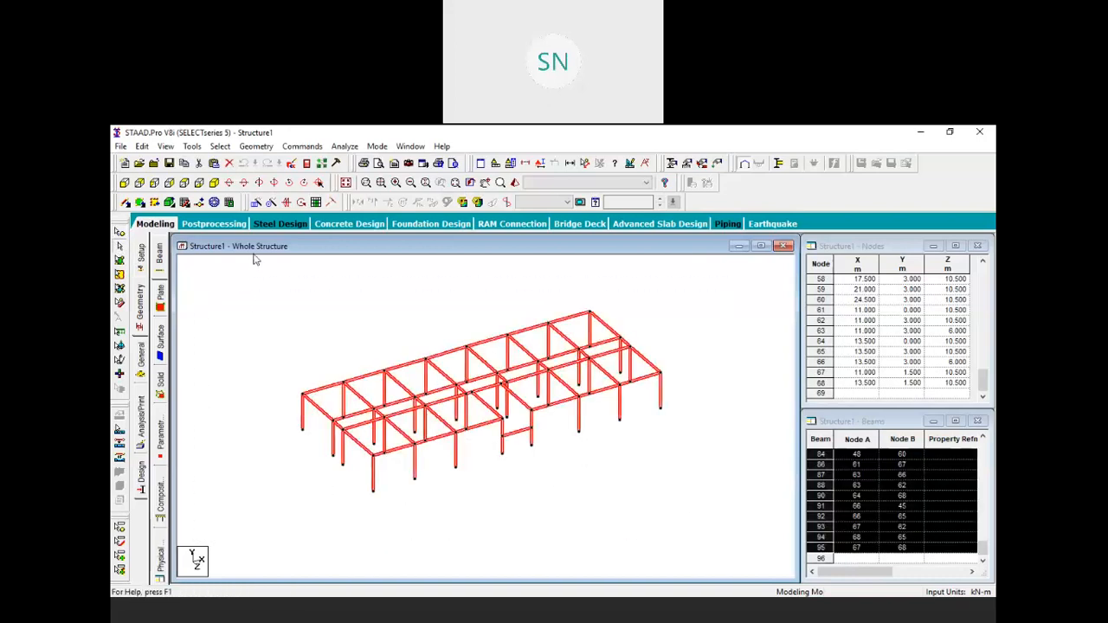
{"action": "left_click", "coordinate": [255, 146]}
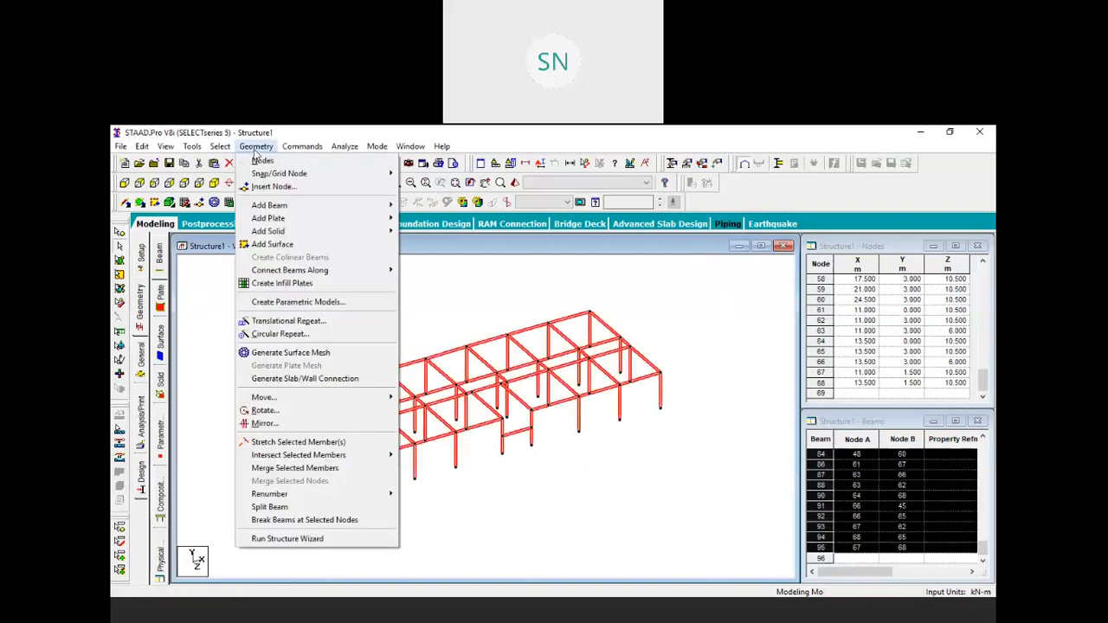
{"action": "mouse_move", "coordinate": [349, 495]}
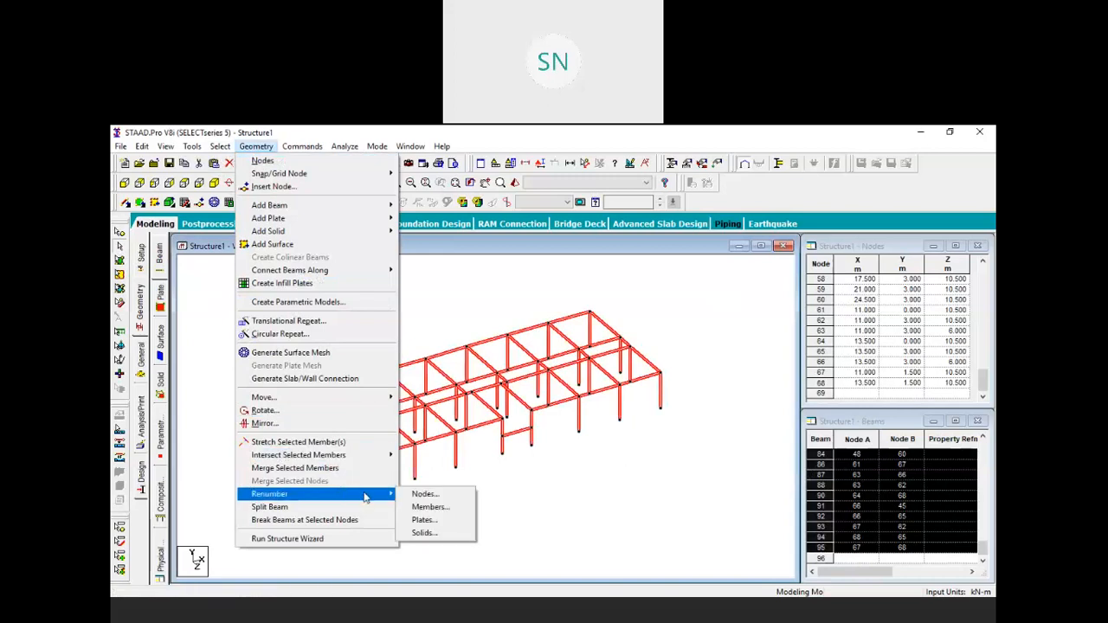
{"action": "left_click", "coordinate": [434, 508]}
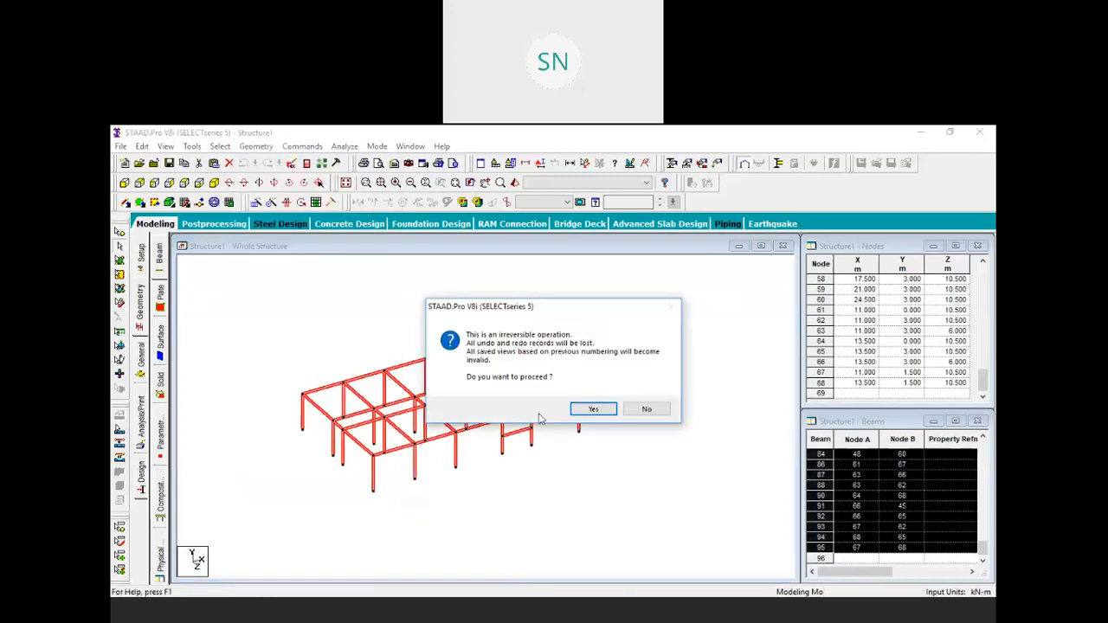
{"action": "left_click", "coordinate": [611, 414]}
{"action": "left_click", "coordinate": [431, 352]}
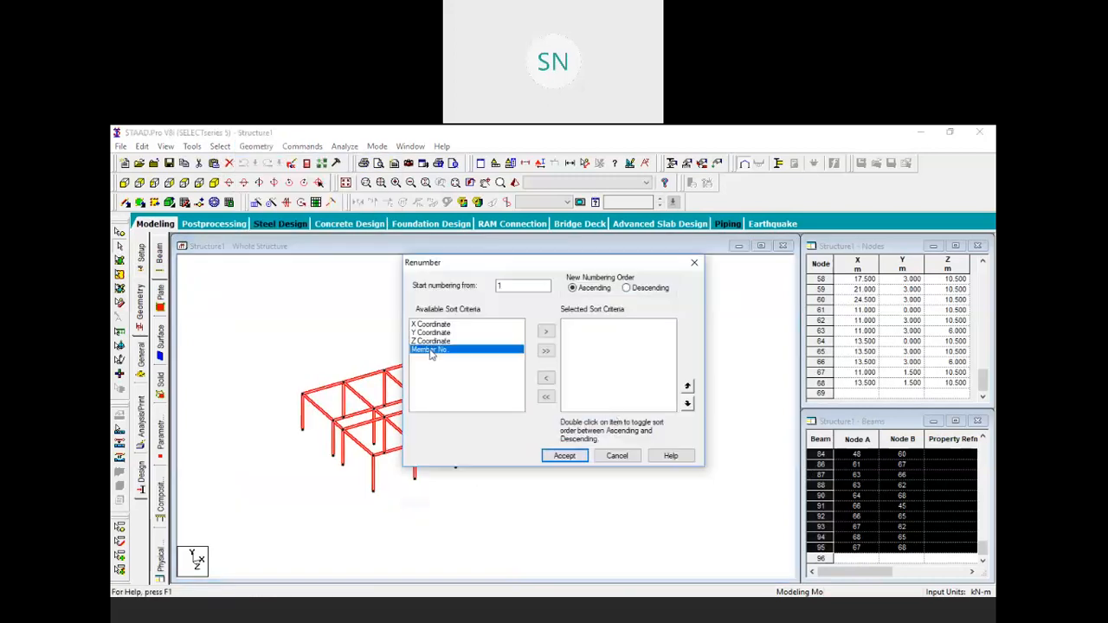
{"action": "left_click", "coordinate": [546, 332]}
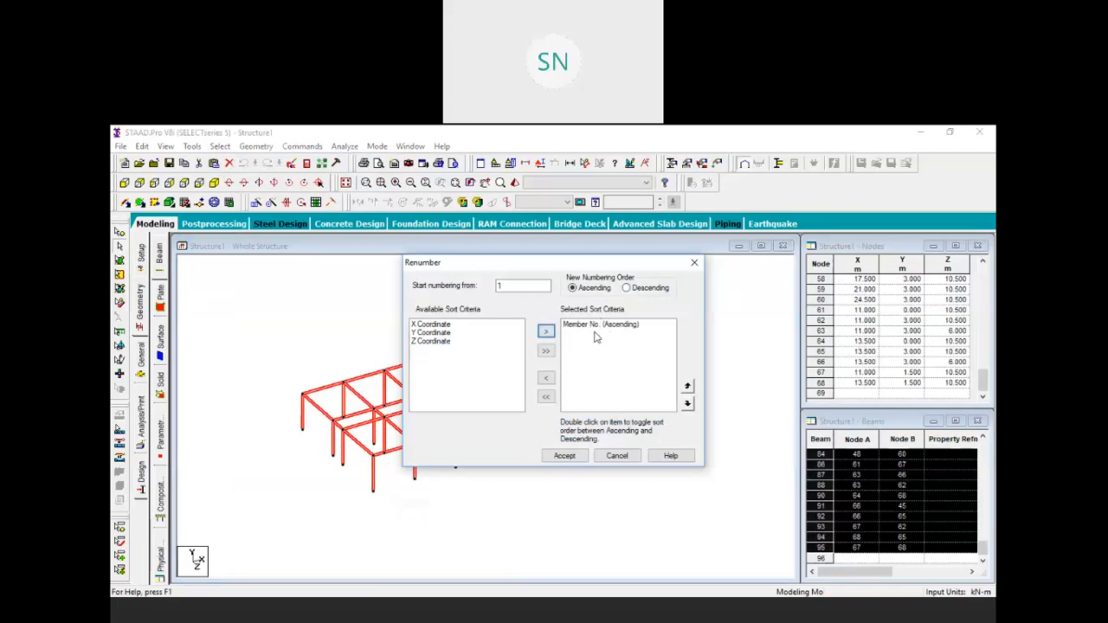
{"action": "double_click", "coordinate": [508, 288]}
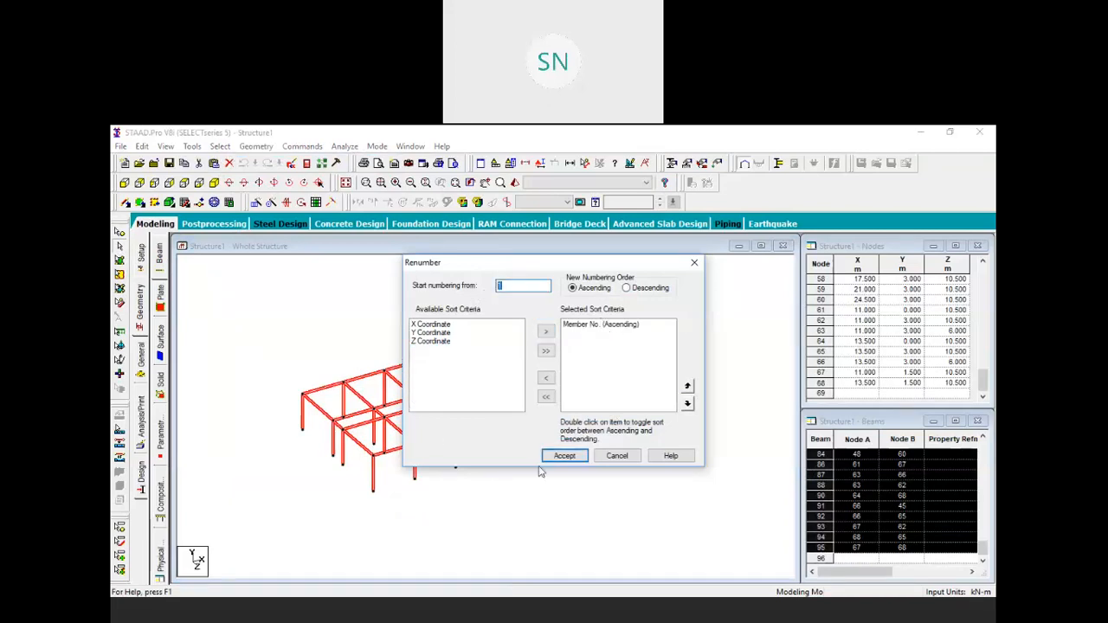
{"action": "left_click", "coordinate": [564, 456]}
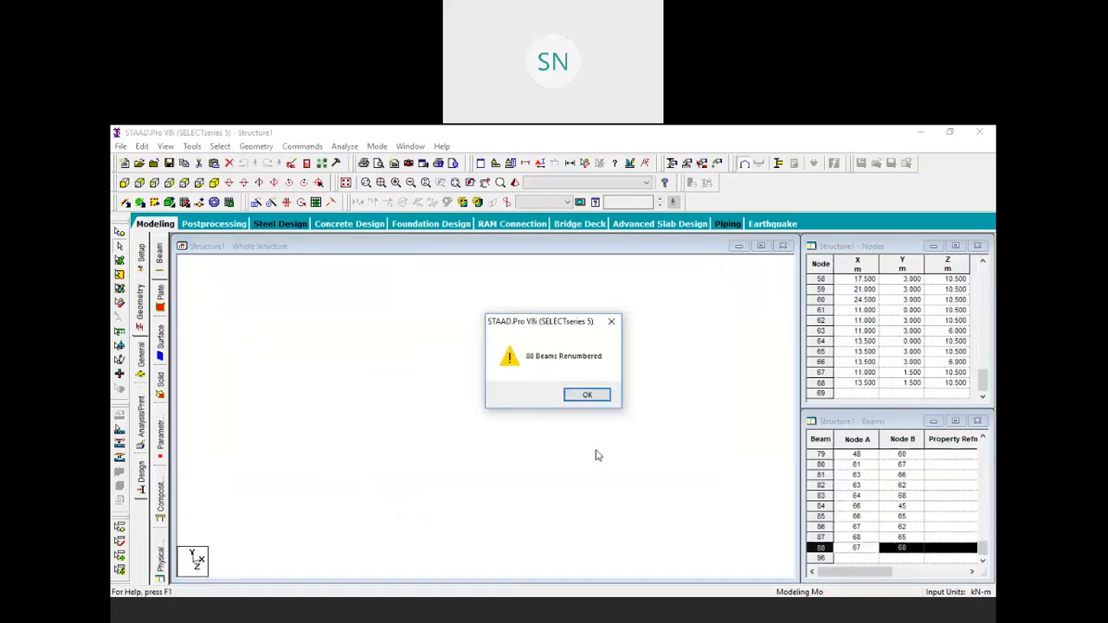
{"action": "left_click", "coordinate": [588, 395]}
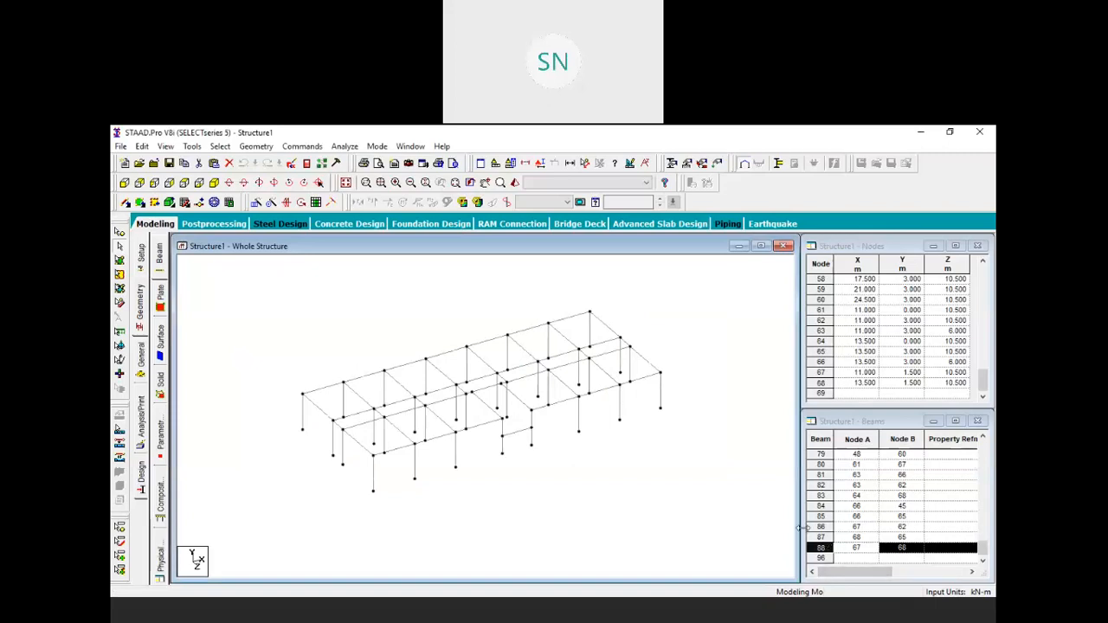
Step: Review the renumbered single-storey frame around the lowered staircase beam and the available commands for intersecting and merging members
{"action": "scroll", "coordinate": [540, 463], "scroll_direction": "down", "scroll_amount": 2}
{"action": "scroll", "coordinate": [446, 407], "scroll_direction": "up", "scroll_amount": 3}
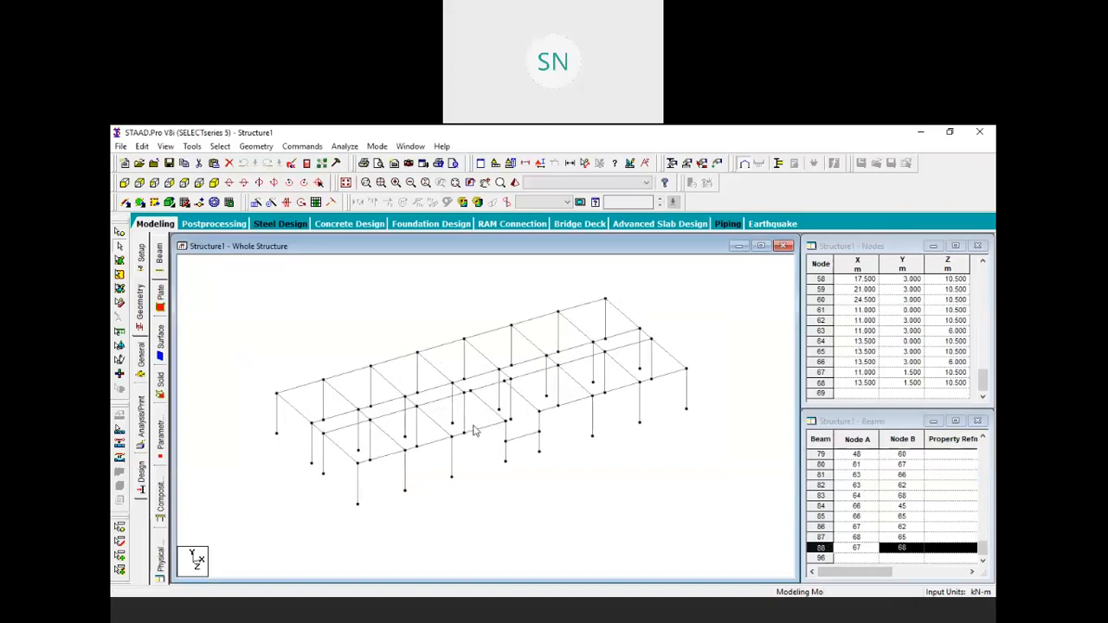
{"action": "middle_click_drag", "start_coordinate": [531, 465], "coordinate": [532, 471]}
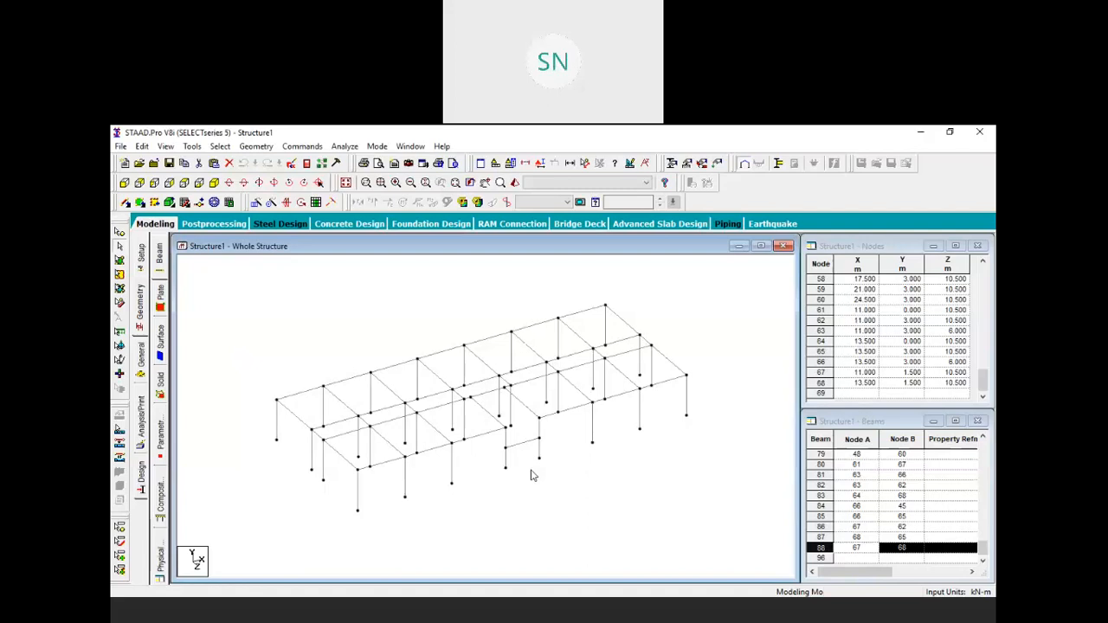
{"action": "middle_click_drag", "start_coordinate": [502, 453], "coordinate": [550, 461]}
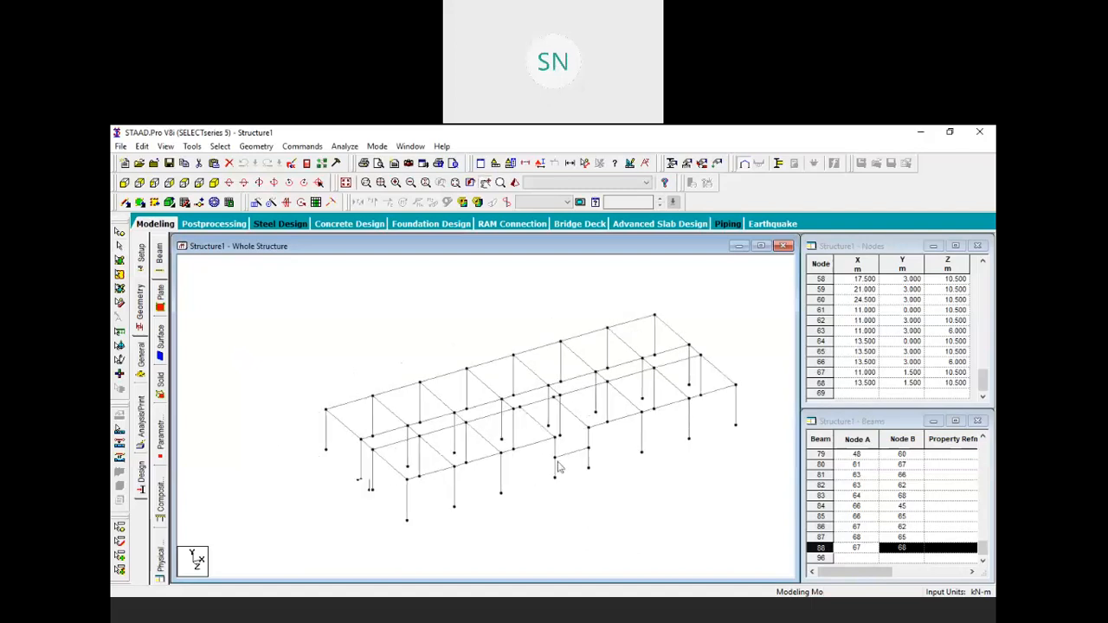
{"action": "left_click", "coordinate": [239, 150]}
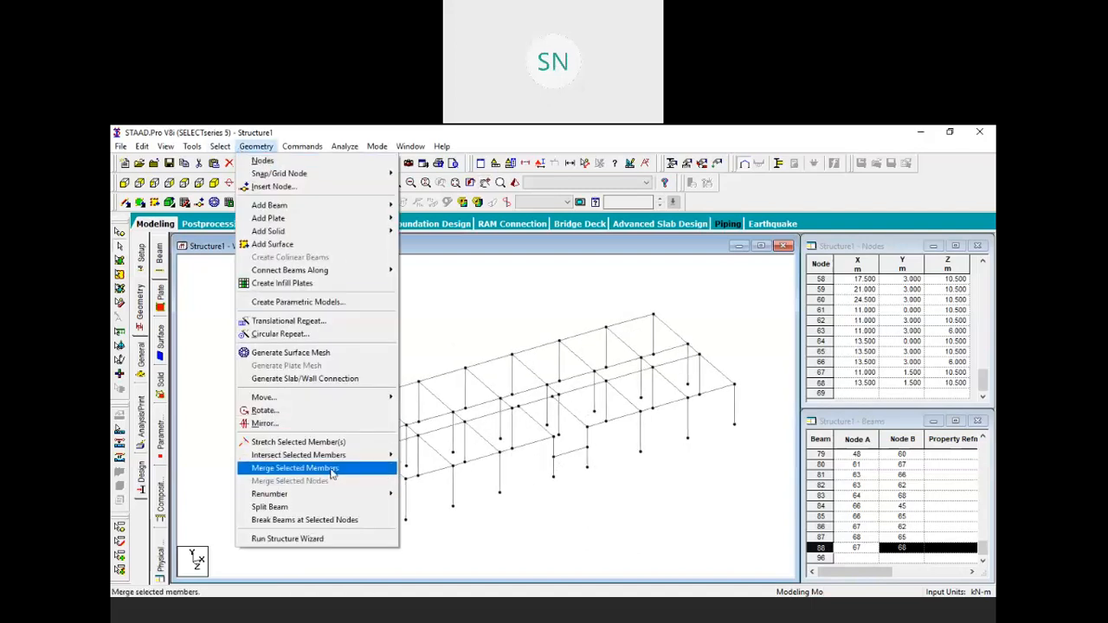
{"action": "mouse_move", "coordinate": [306, 460]}
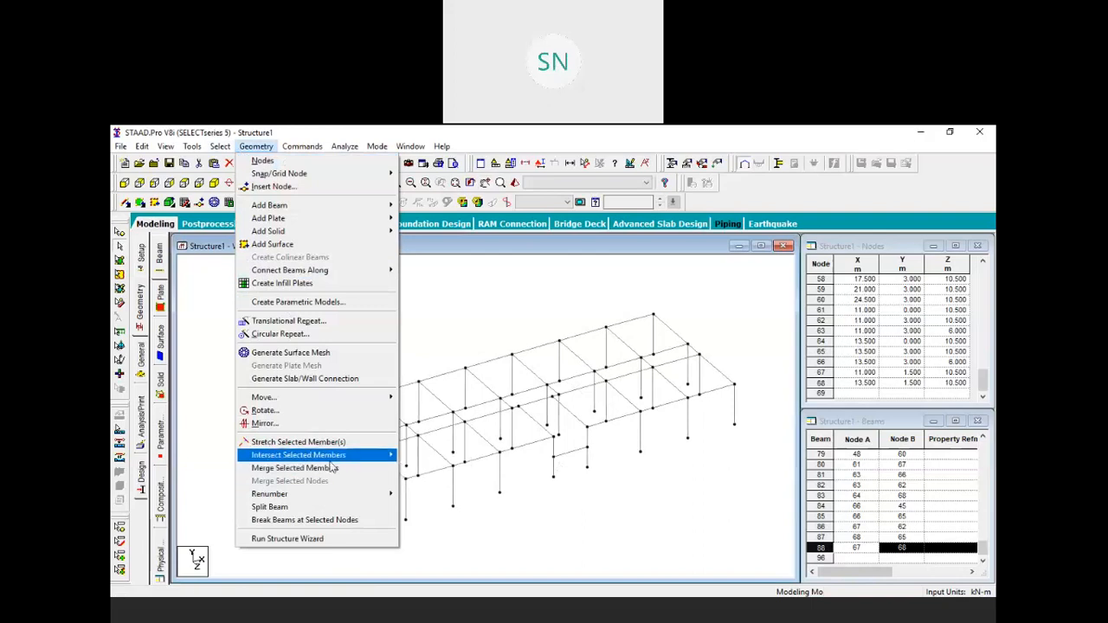
{"action": "left_click", "coordinate": [343, 475]}
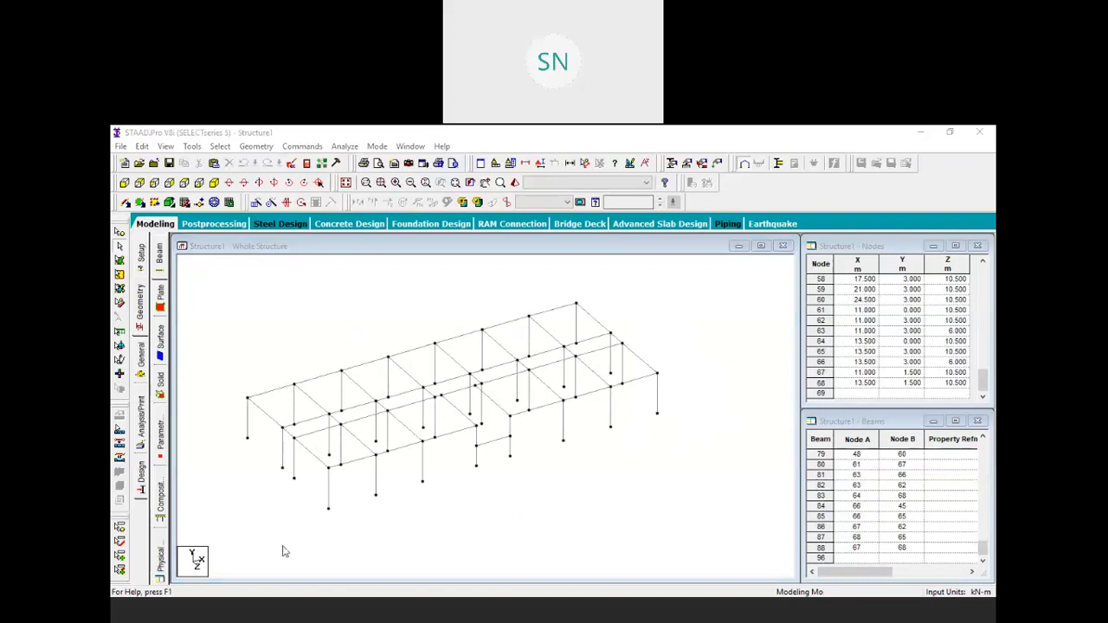
{"action": "left_click", "coordinate": [467, 526]}
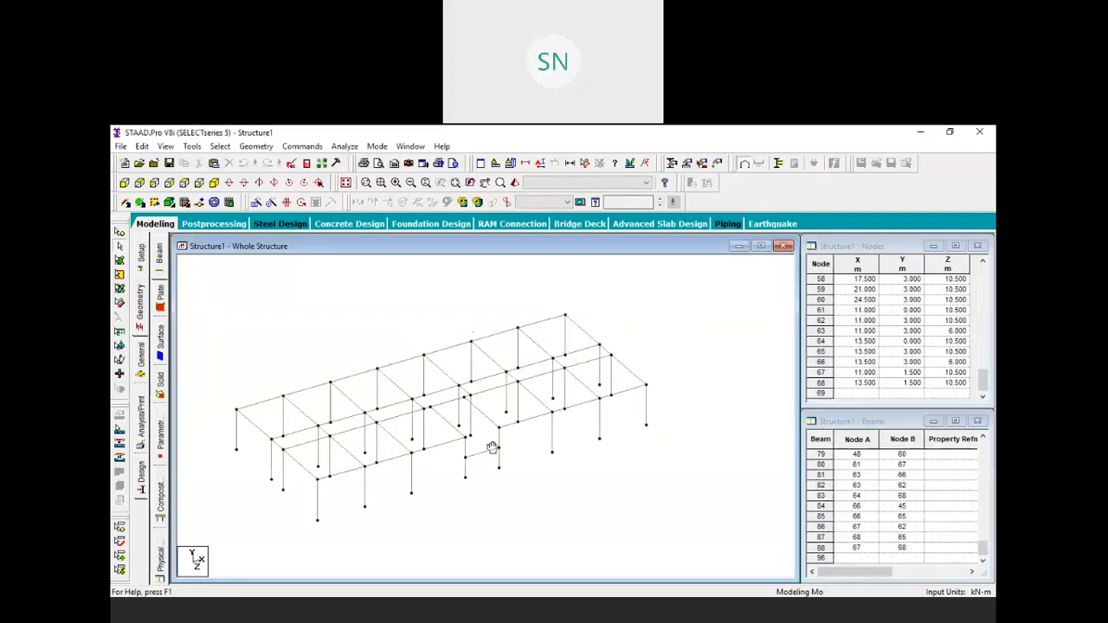
{"action": "middle_click_drag", "start_coordinate": [477, 435], "coordinate": [488, 442]}
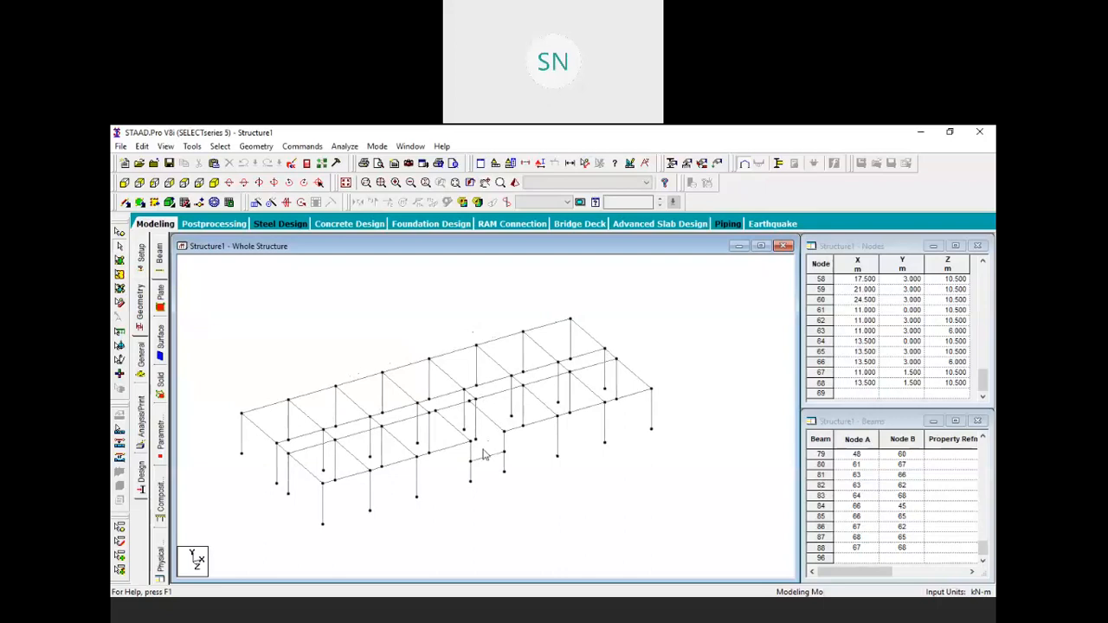
Step: Repeat the whole single-storey frame along the global Y direction in 8 steps with a 3 m spacing
{"action": "scroll", "coordinate": [487, 453], "scroll_direction": "down", "scroll_amount": 3}
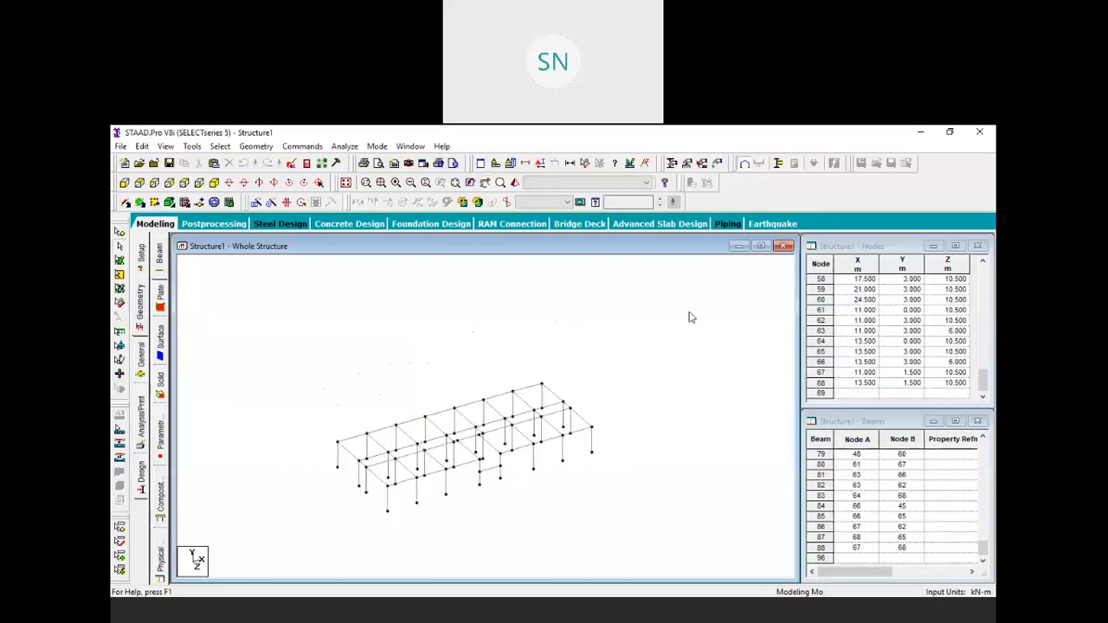
{"action": "left_click_drag", "start_coordinate": [310, 531], "coordinate": [305, 532]}
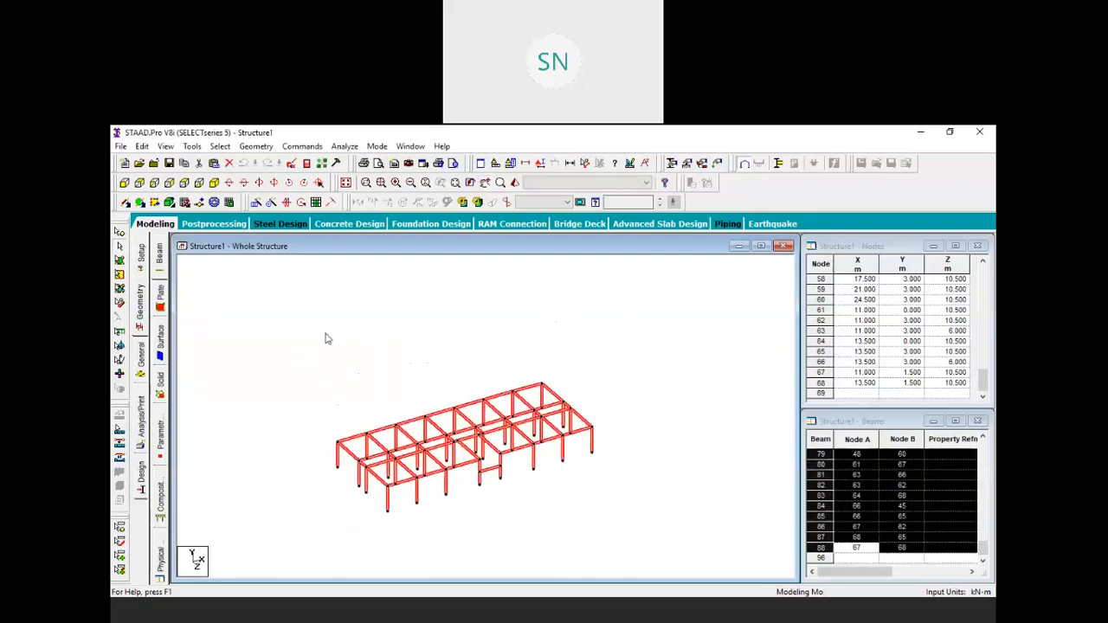
{"action": "left_click", "coordinate": [255, 201]}
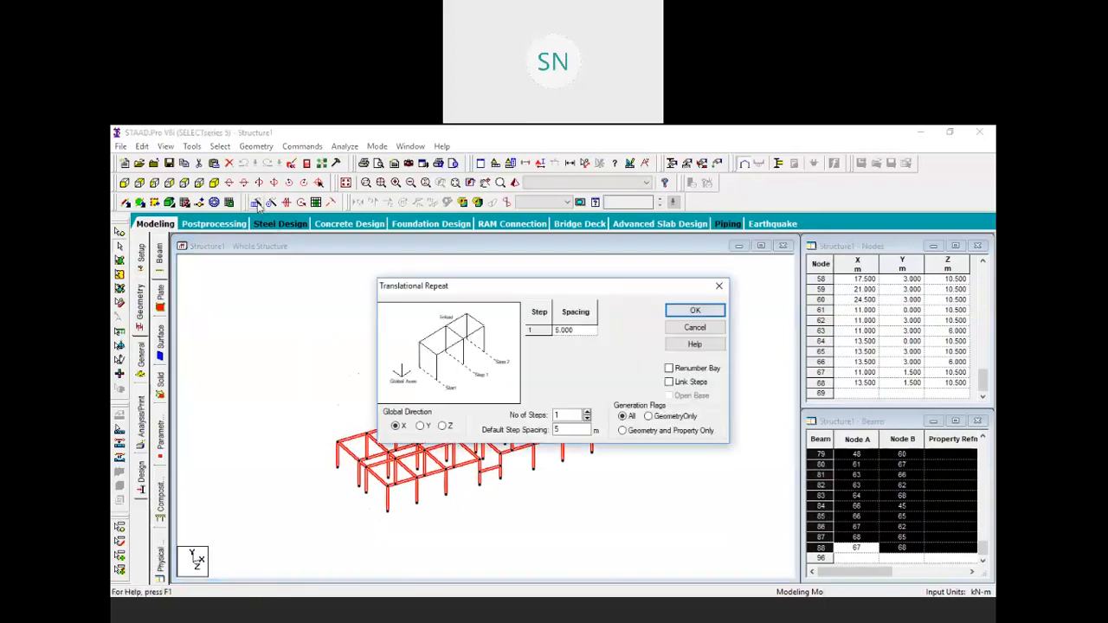
{"action": "left_click", "coordinate": [419, 426]}
{"action": "double_click", "coordinate": [558, 415]}
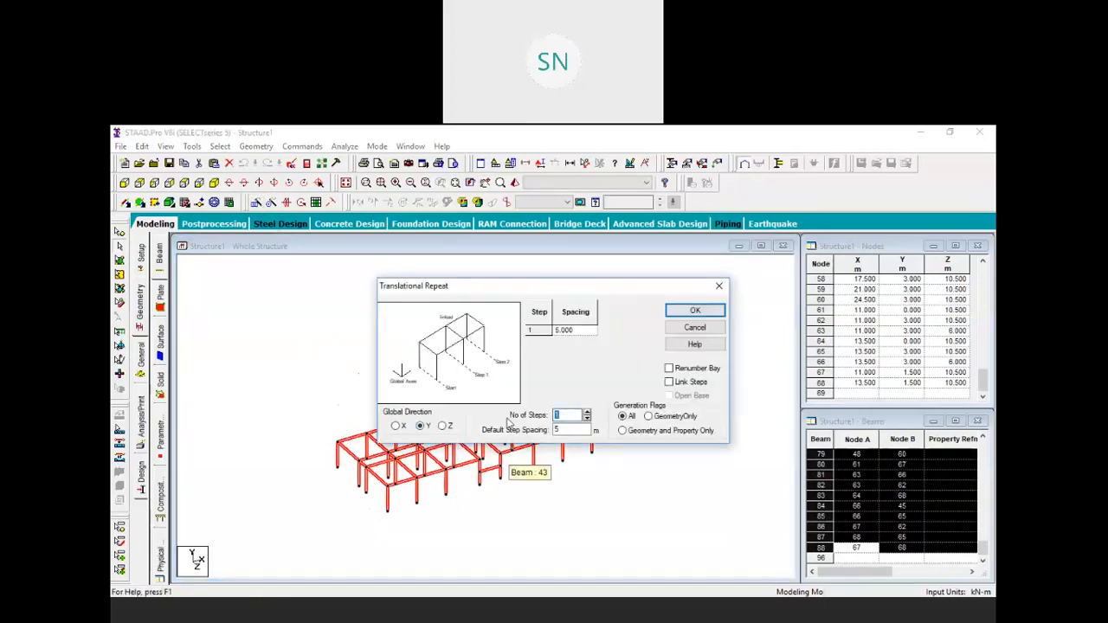
{"action": "type", "text": "8"}
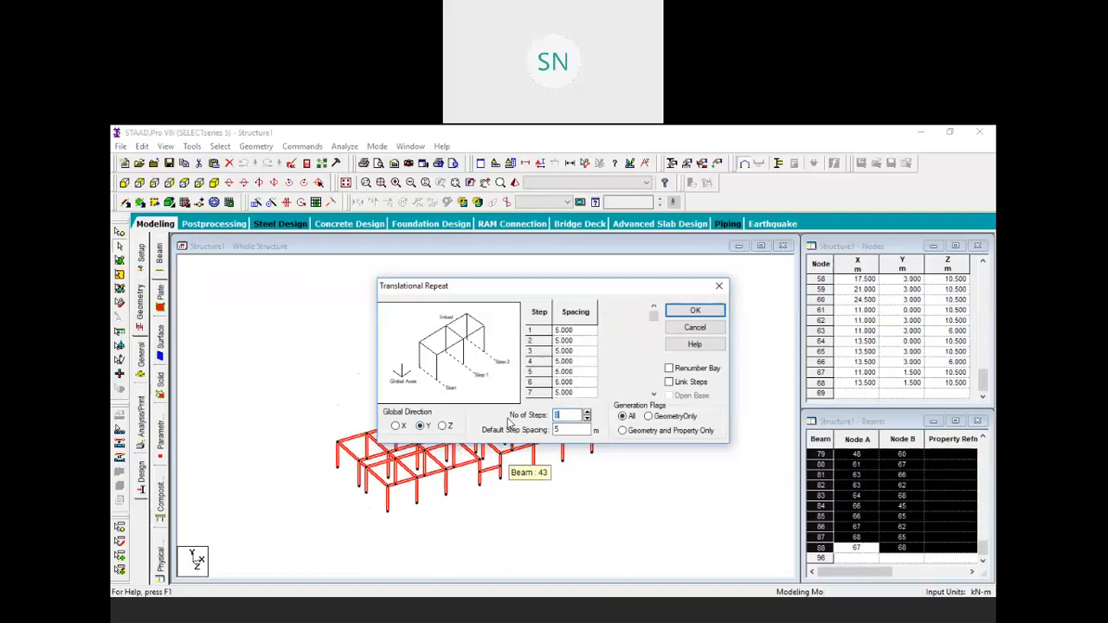
{"action": "left_click_drag", "start_coordinate": [573, 429], "coordinate": [447, 453]}
{"action": "type", "text": "2"}
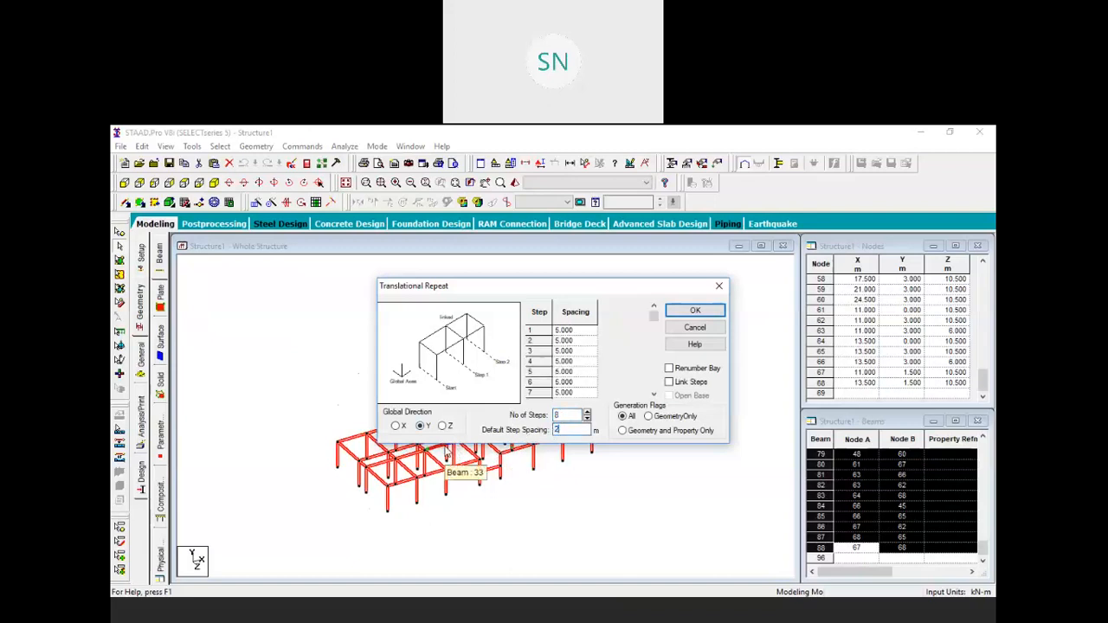
{"action": "type", "text": "3"}
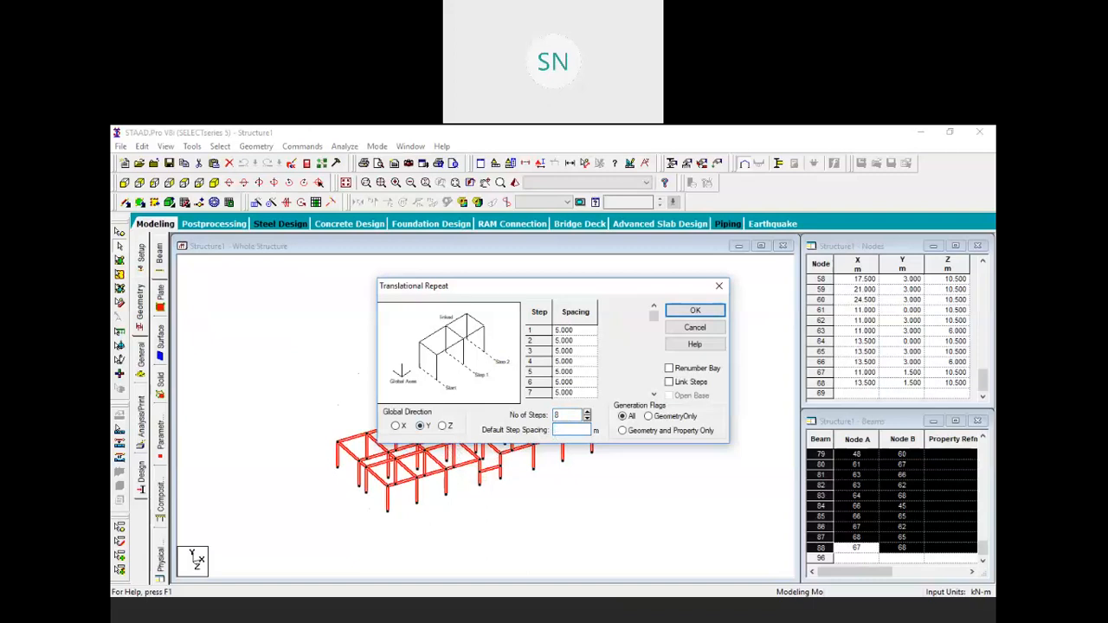
{"action": "left_click", "coordinate": [697, 313]}
{"action": "scroll", "coordinate": [482, 516], "scroll_direction": "up", "scroll_amount": 5}
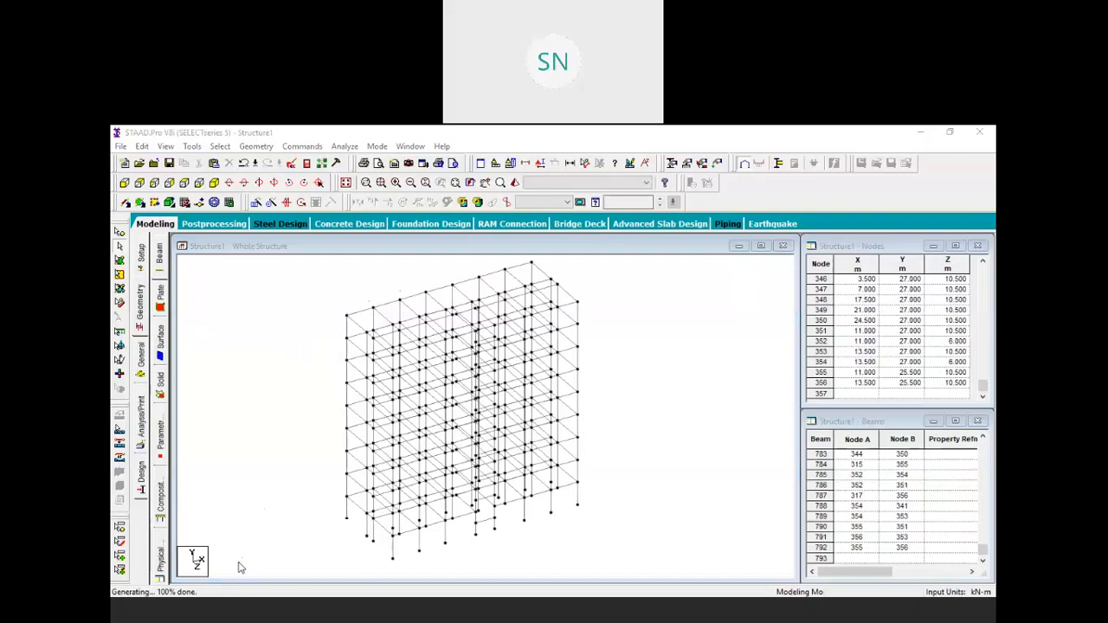
{"action": "left_click", "coordinate": [336, 464]}
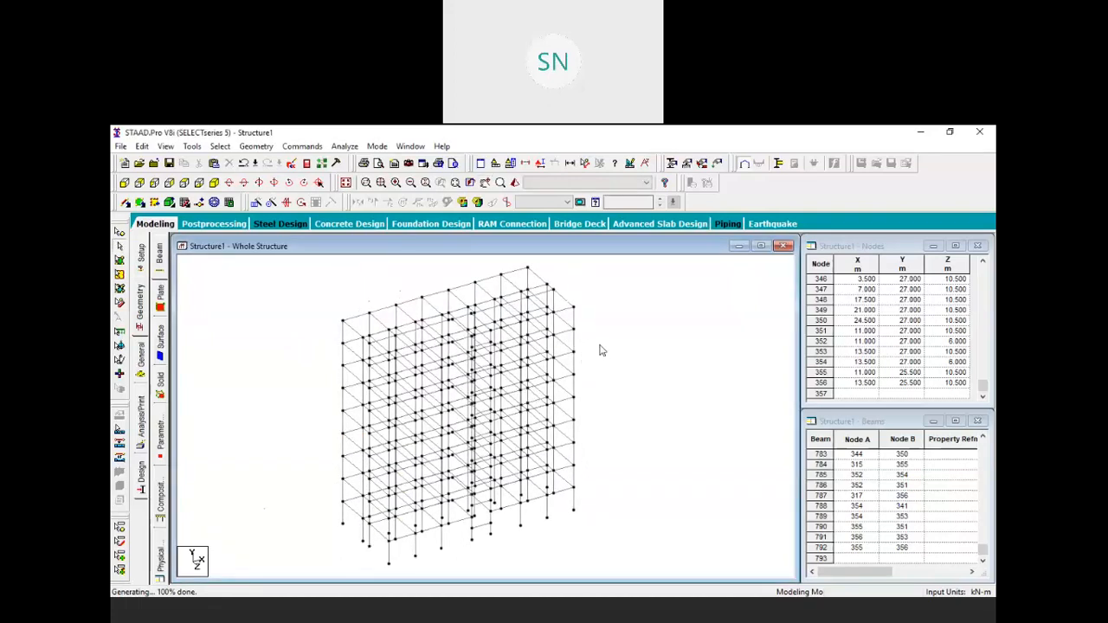
Step: Define a rectangular concrete section with YD 0.35 m and ZD 0.3 m
{"action": "middle_click_drag", "start_coordinate": [593, 356], "coordinate": [615, 370]}
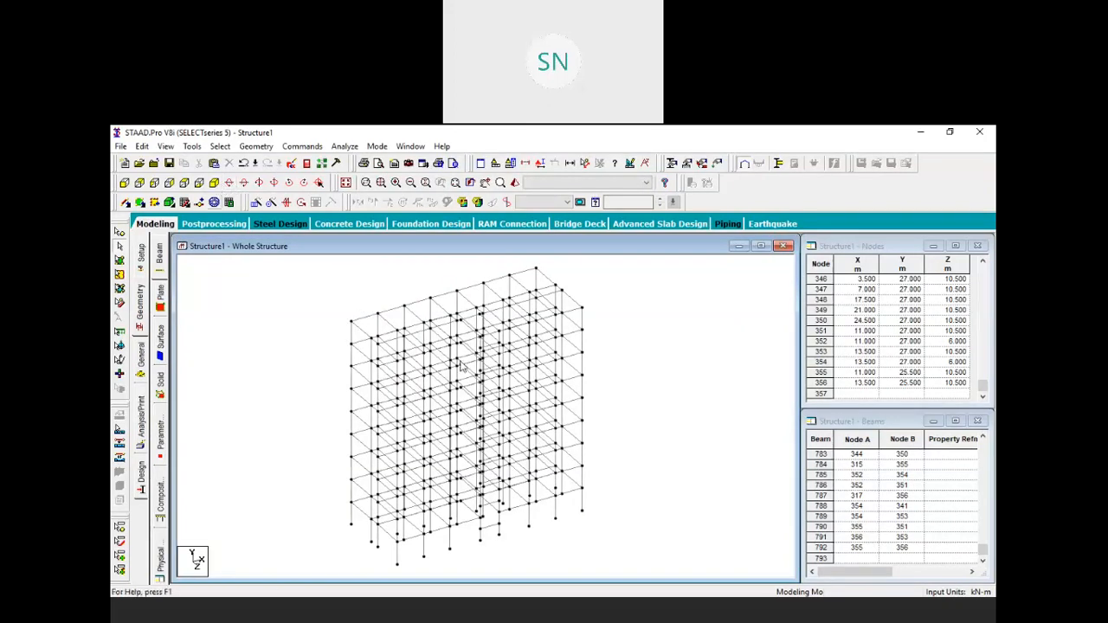
{"action": "middle_click_drag", "start_coordinate": [459, 361], "coordinate": [470, 365]}
{"action": "left_click", "coordinate": [142, 309]}
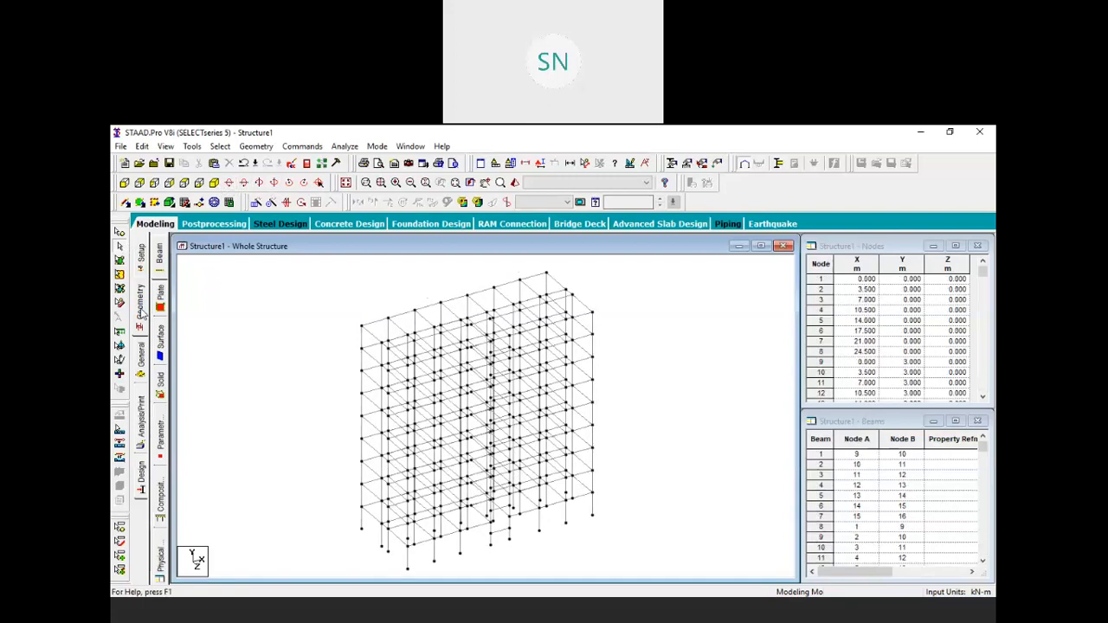
{"action": "left_click", "coordinate": [142, 361]}
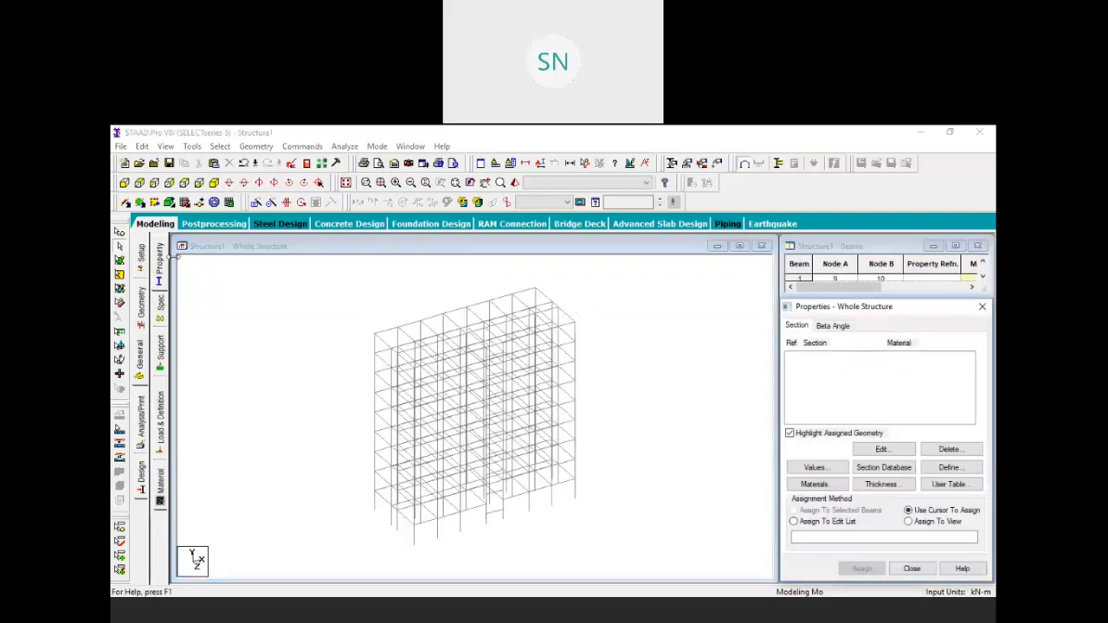
{"action": "left_click", "coordinate": [949, 466]}
{"action": "left_click", "coordinate": [369, 264]}
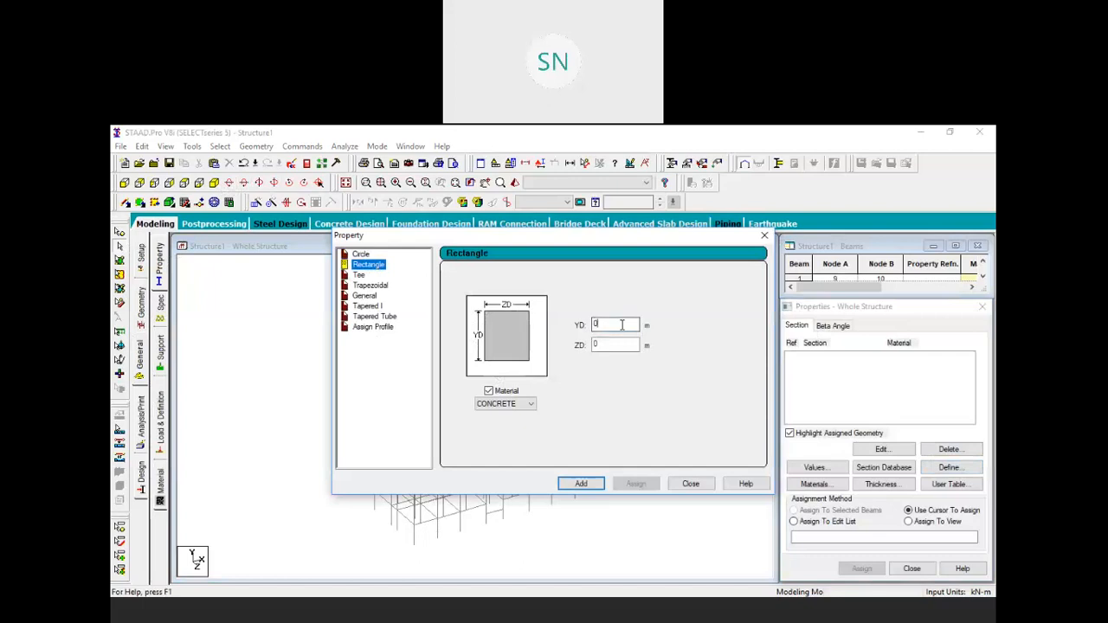
{"action": "double_click", "coordinate": [614, 326]}
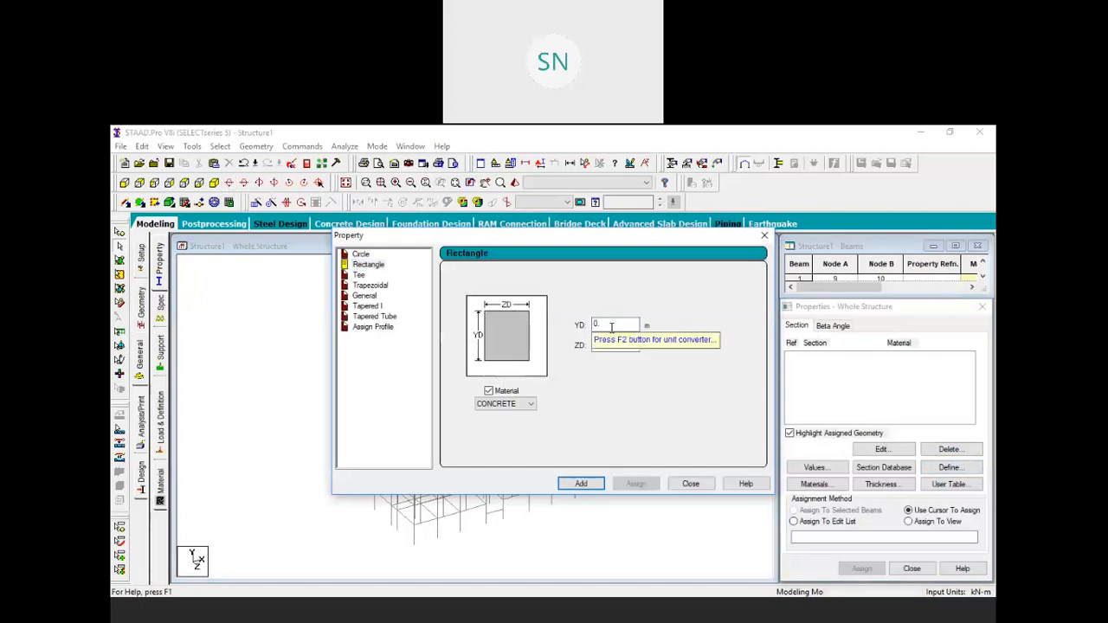
{"action": "type", "text": "0.35"}
{"action": "left_click", "coordinate": [609, 343]}
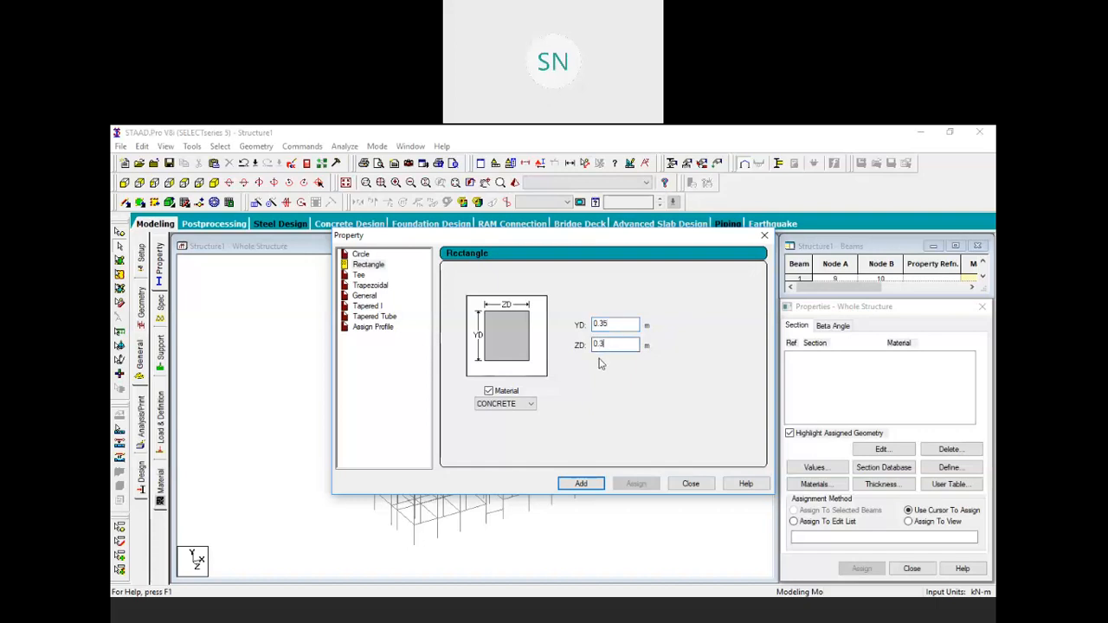
{"action": "key", "text": "Tab"}
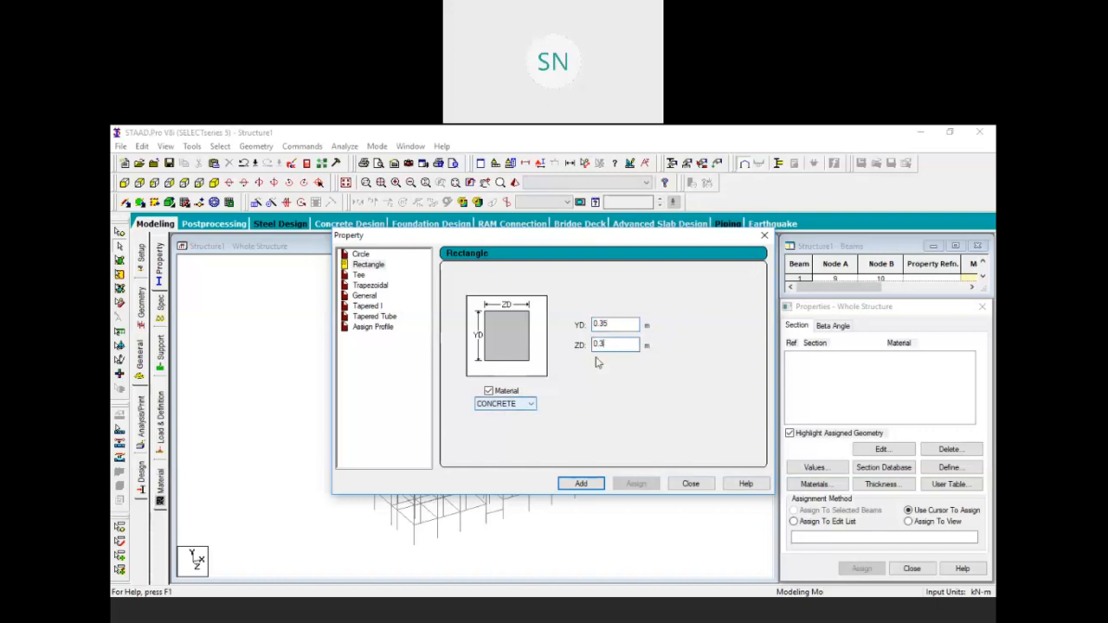
{"action": "left_click", "coordinate": [587, 486]}
{"action": "left_click", "coordinate": [692, 483]}
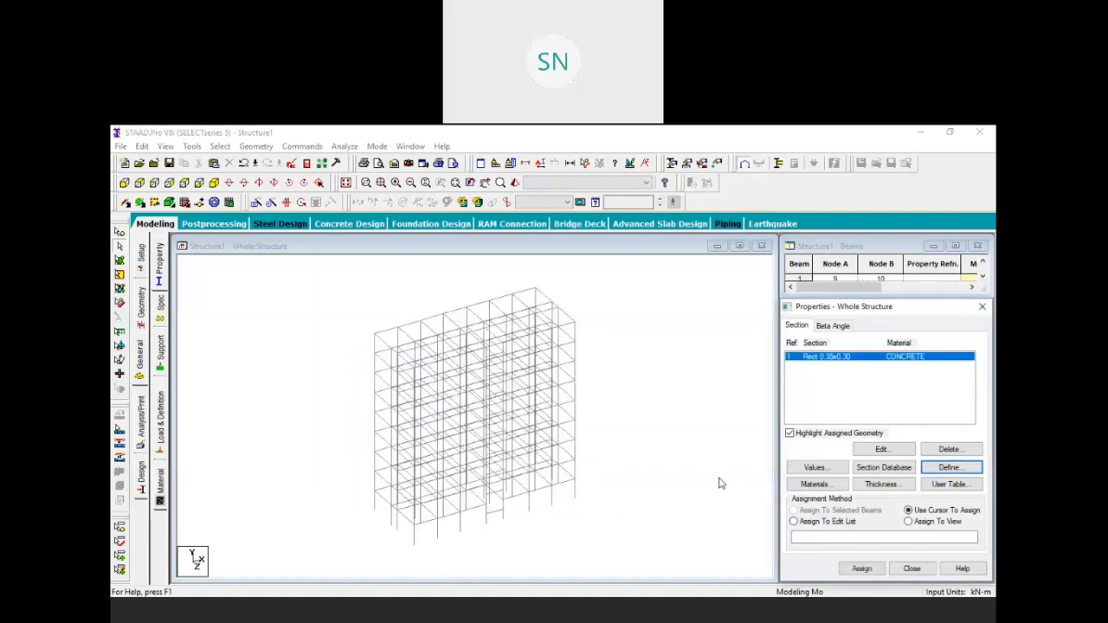
Step: Assign the rectangular 0.35 x 0.30 concrete section to all members in the view
{"action": "left_click", "coordinate": [879, 358]}
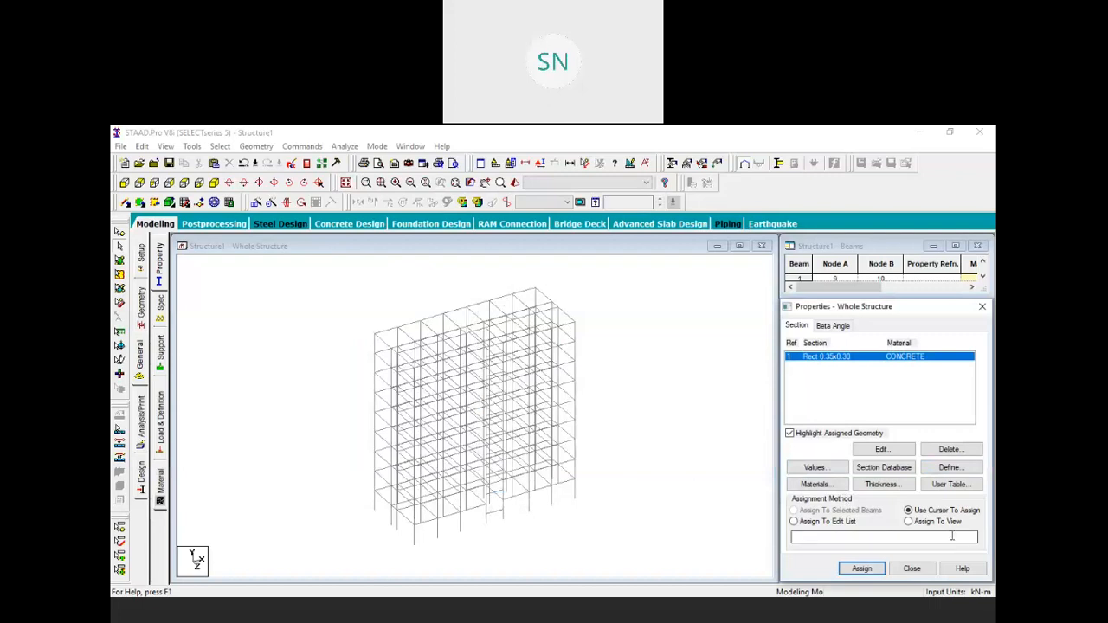
{"action": "left_click", "coordinate": [909, 521]}
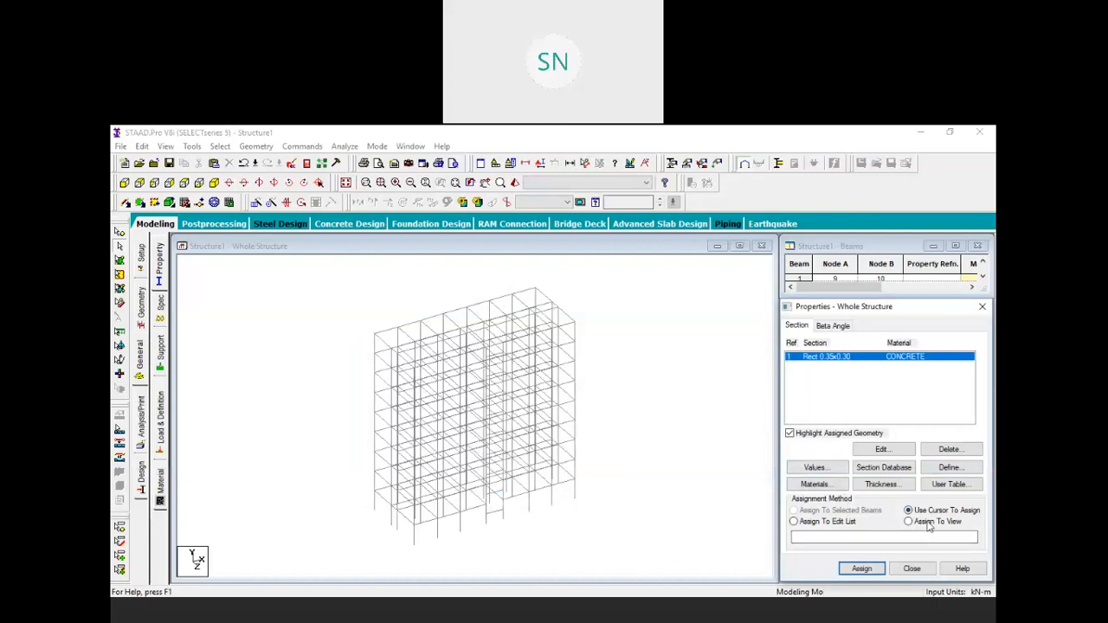
{"action": "left_click", "coordinate": [861, 568]}
{"action": "left_click", "coordinate": [913, 475]}
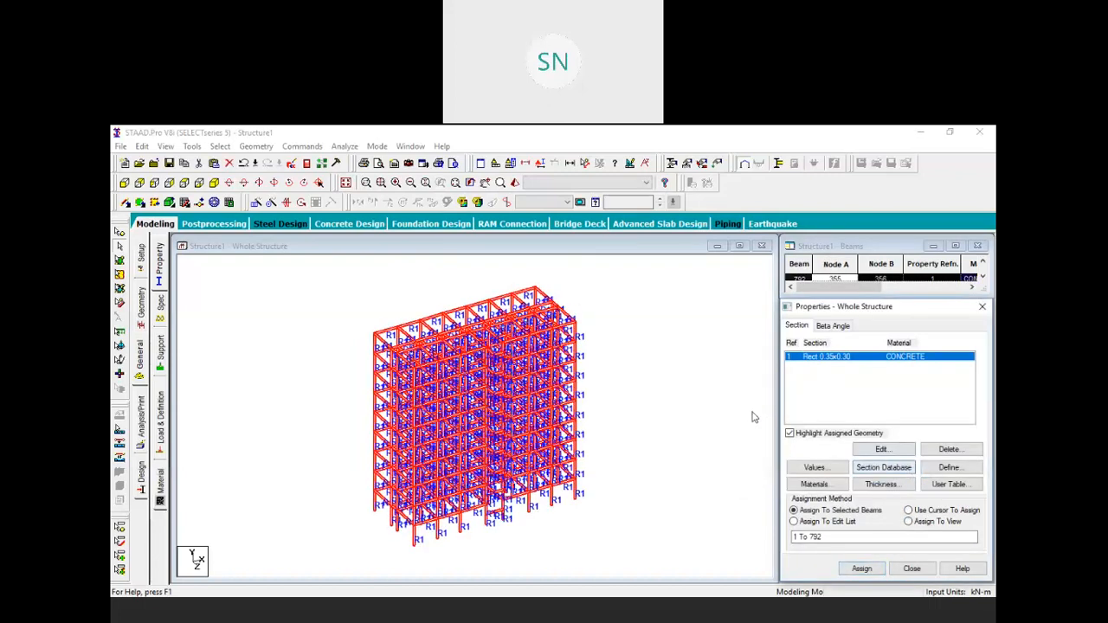
Step: Create a fixed support and choose it for assignment
{"action": "left_click", "coordinate": [161, 352]}
{"action": "left_click", "coordinate": [896, 473]}
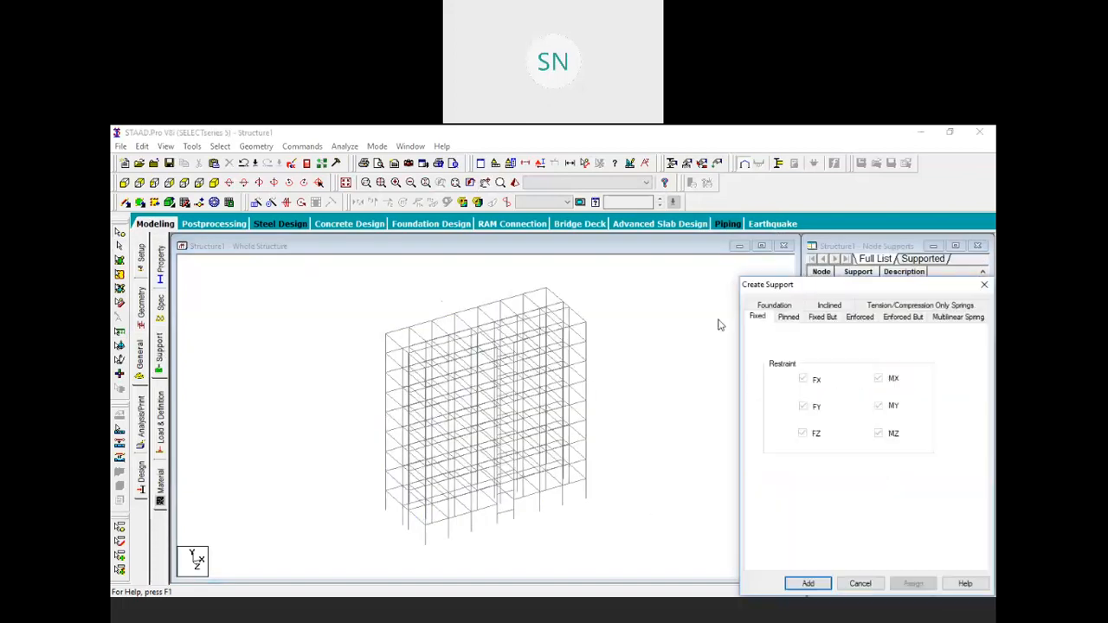
{"action": "left_click", "coordinate": [808, 583]}
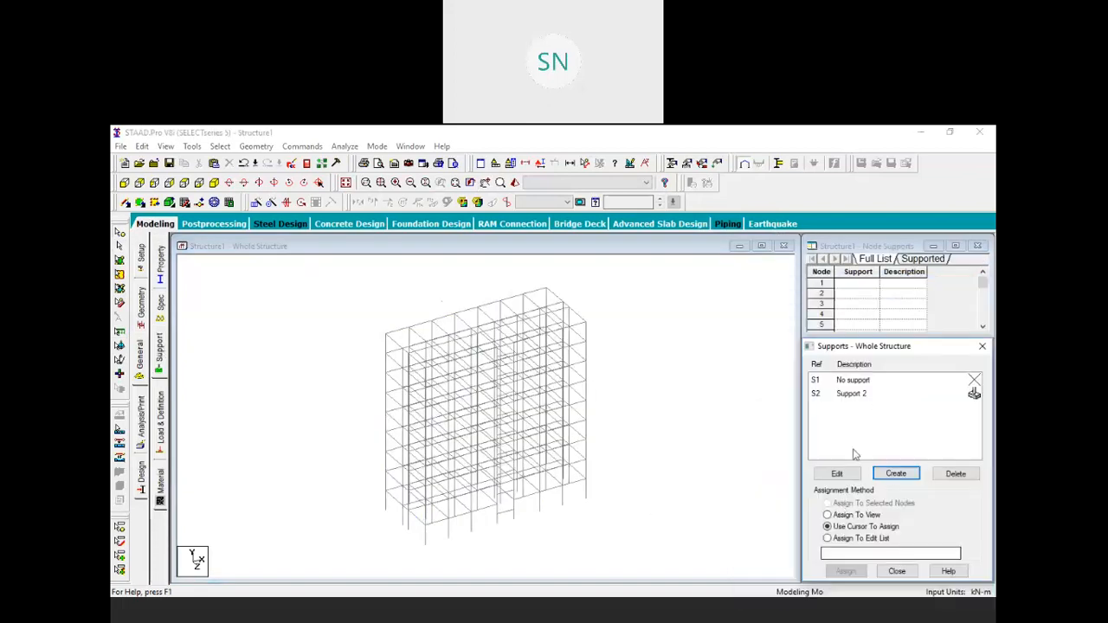
{"action": "left_click", "coordinate": [861, 394]}
Step: Assign the fixed support to all base nodes of the frame, selected in the front view
{"action": "left_click", "coordinate": [125, 183]}
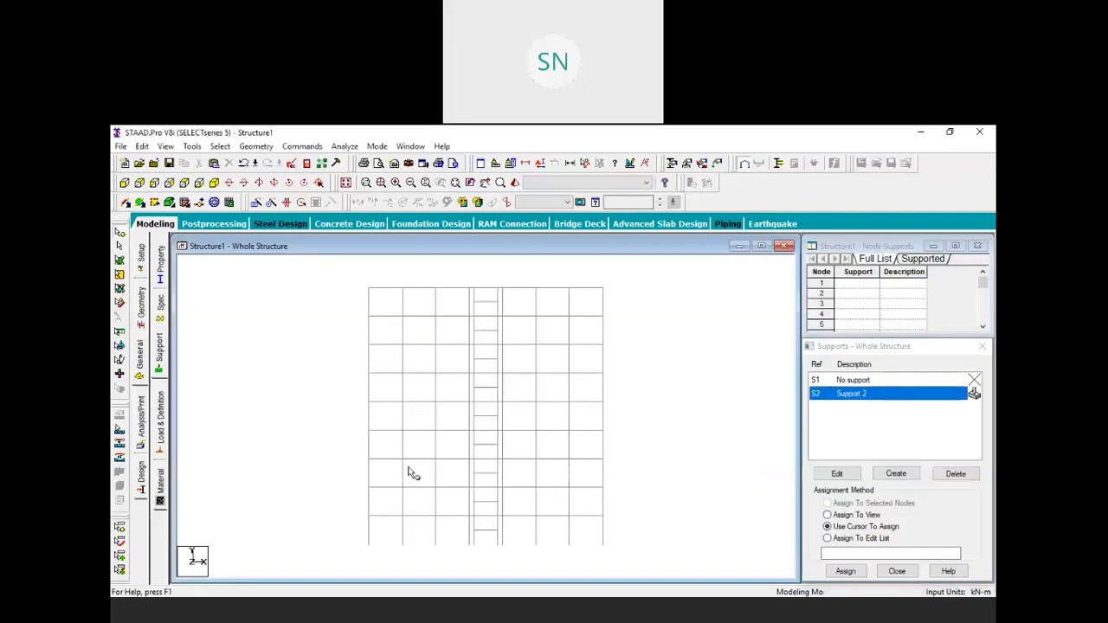
{"action": "middle_click_drag", "start_coordinate": [527, 519], "coordinate": [525, 402]}
{"action": "left_click_drag", "start_coordinate": [689, 500], "coordinate": [334, 426]}
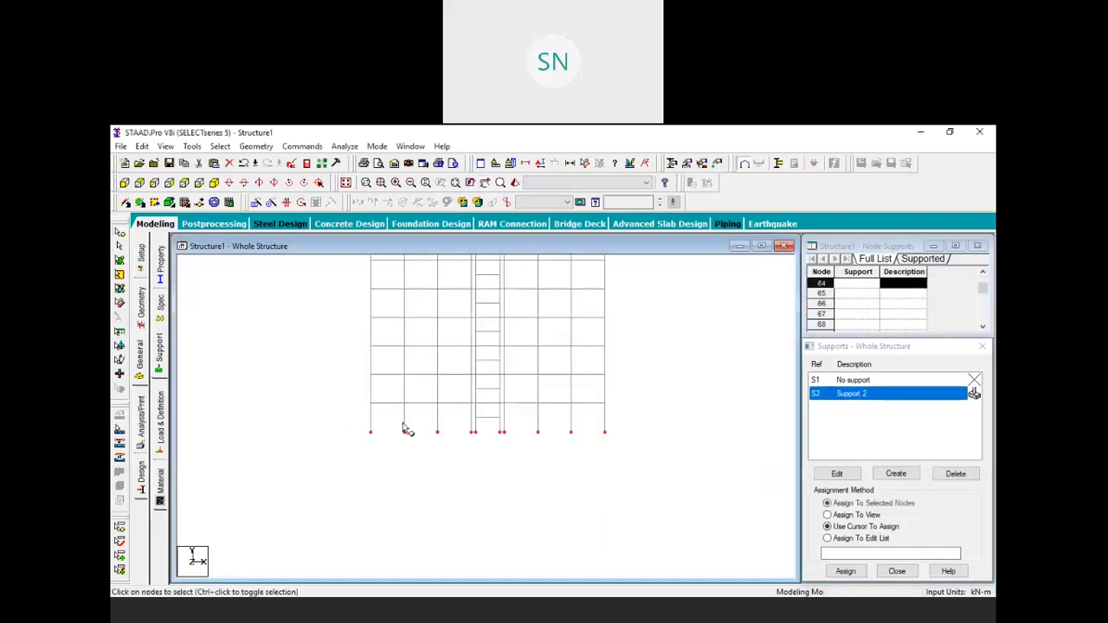
{"action": "left_click", "coordinate": [845, 571]}
{"action": "left_click", "coordinate": [905, 495]}
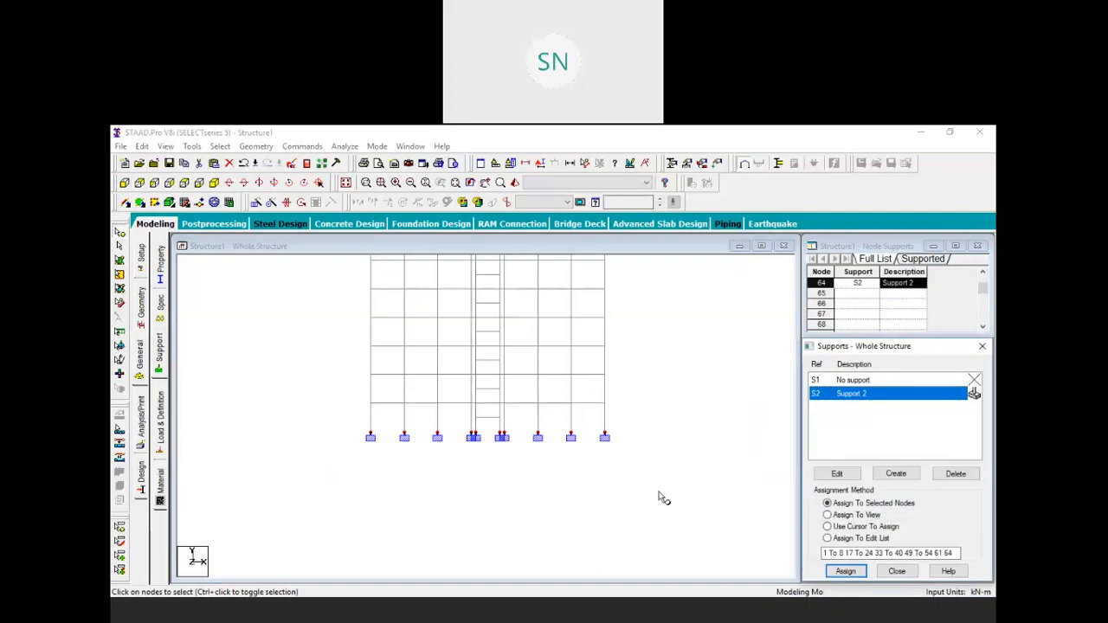
Step: Open the load definitions and check the floor loads on the assignment plan in Adobe Acrobat Reader
{"action": "left_click", "coordinate": [161, 422]}
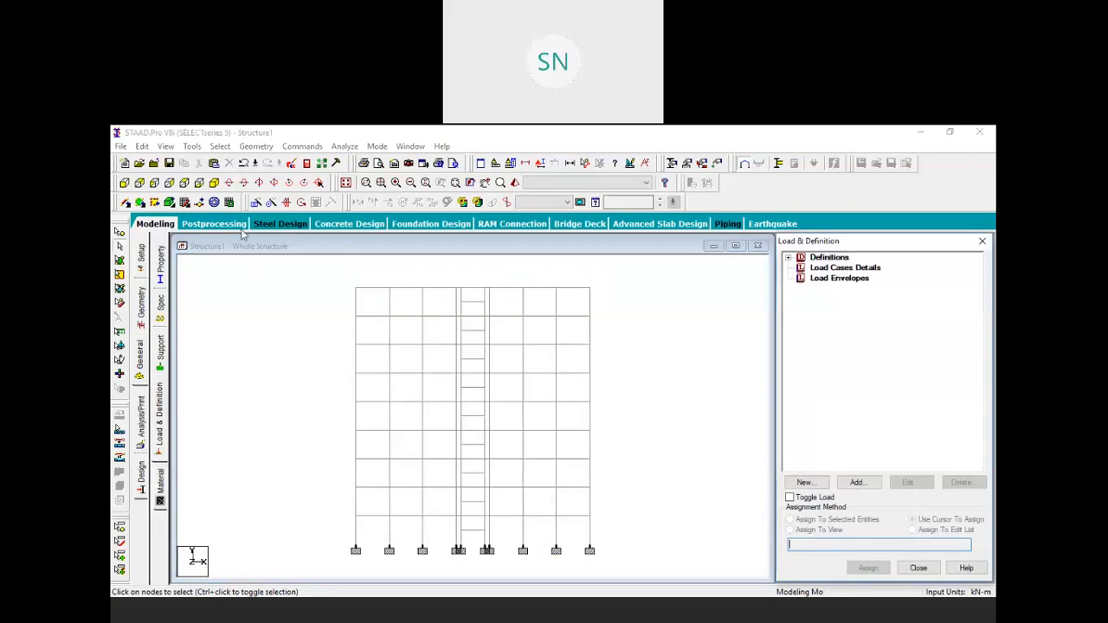
{"action": "left_click", "coordinate": [215, 202]}
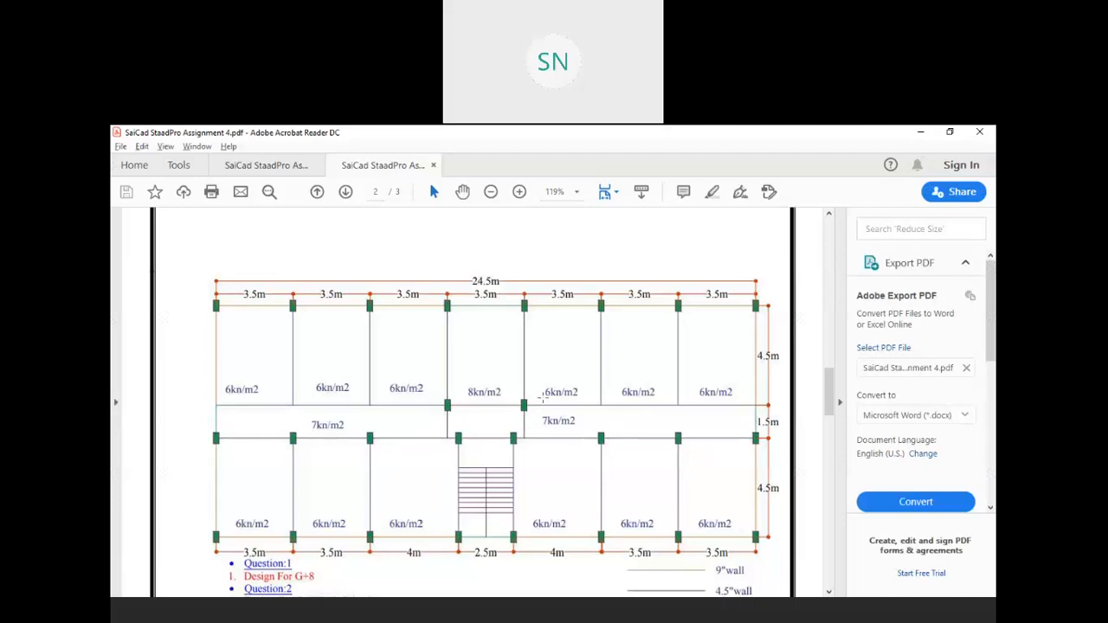
{"action": "key", "text": "alt+Tab"}
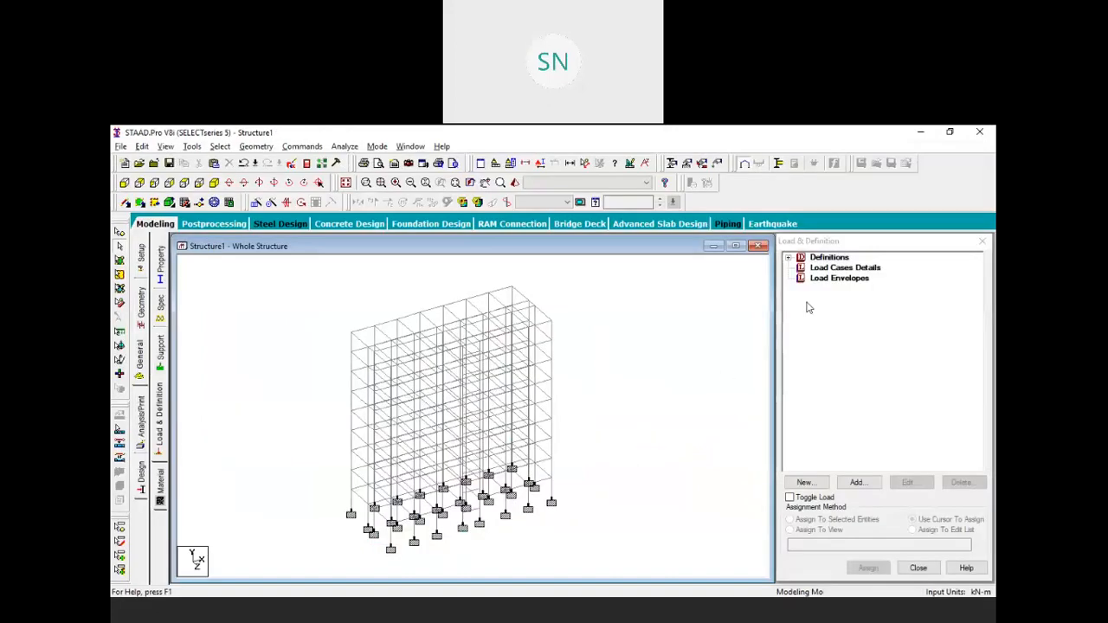
{"action": "left_click", "coordinate": [824, 270]}
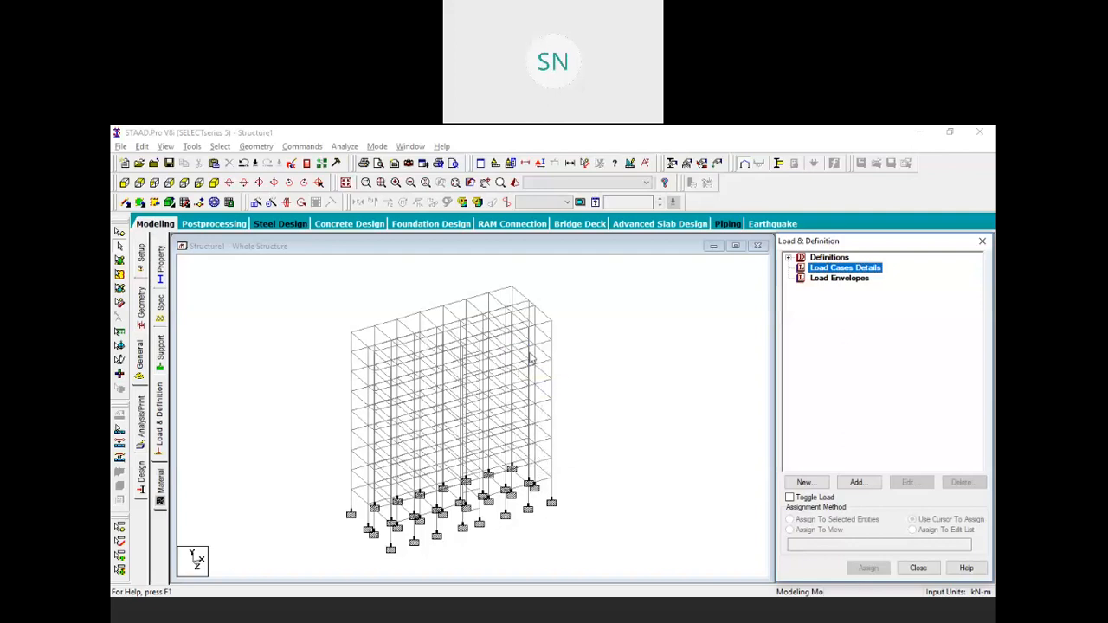
{"action": "left_click", "coordinate": [599, 407]}
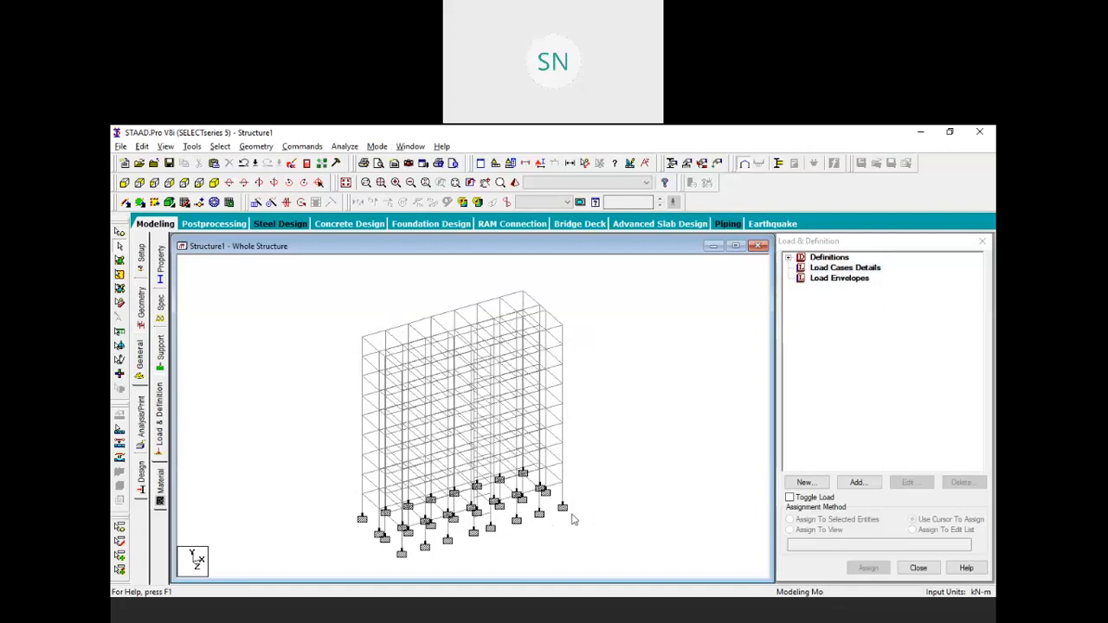
{"action": "left_click", "coordinate": [822, 269]}
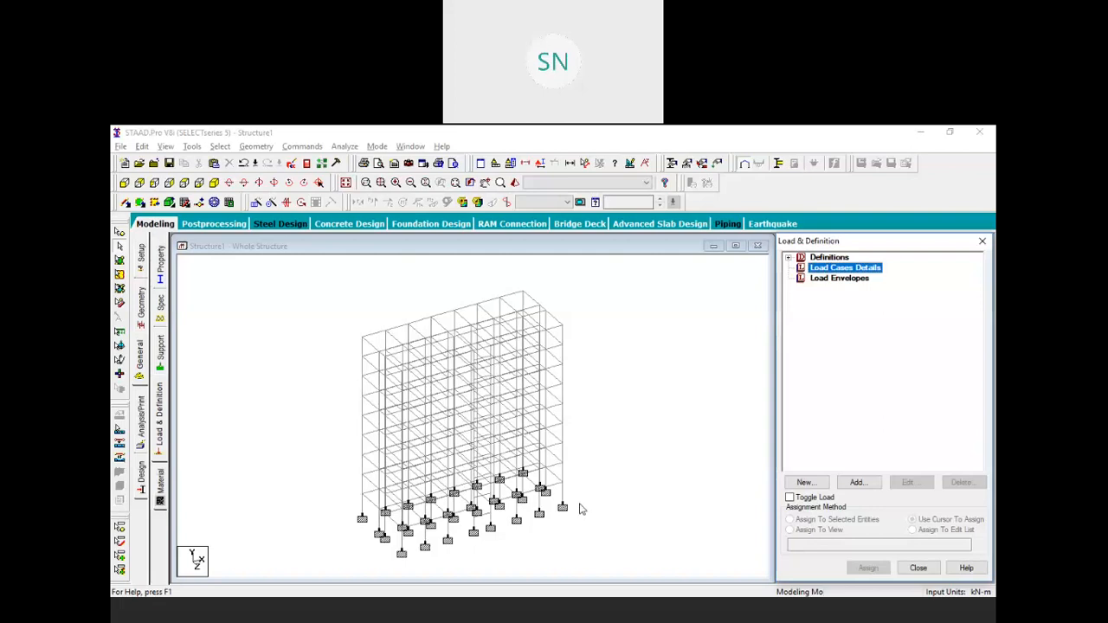
{"action": "left_click", "coordinate": [568, 490]}
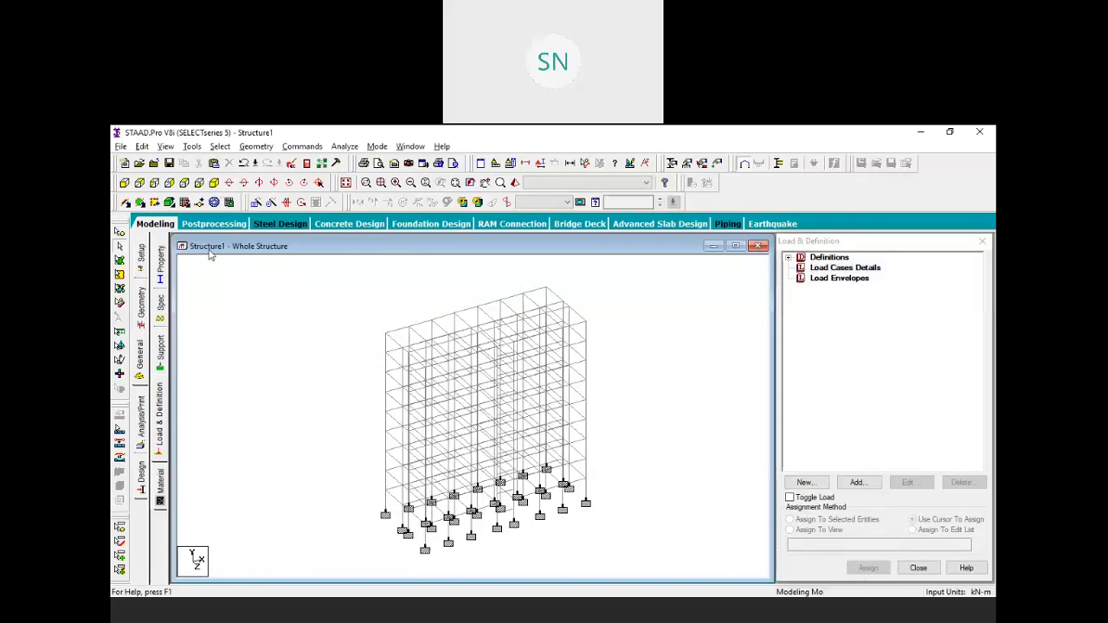
{"action": "left_click", "coordinate": [461, 140]}
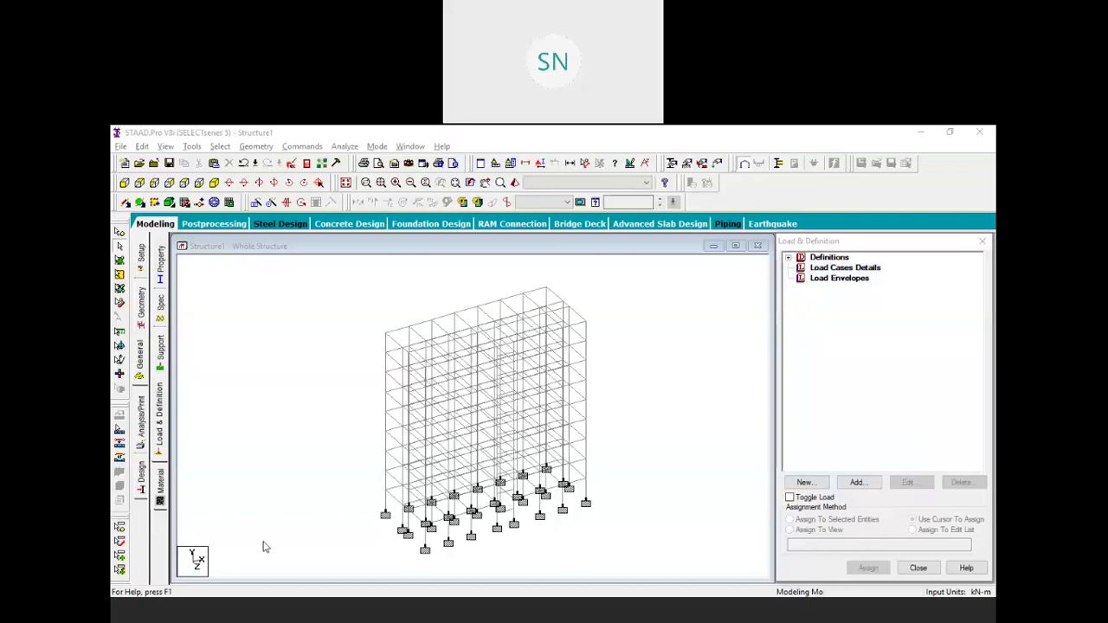
Step: Open a blank Notepad note and place it over the assignment plan in Acrobat Reader, clear of the plan's western bays
{"action": "left_click", "coordinate": [274, 605]}
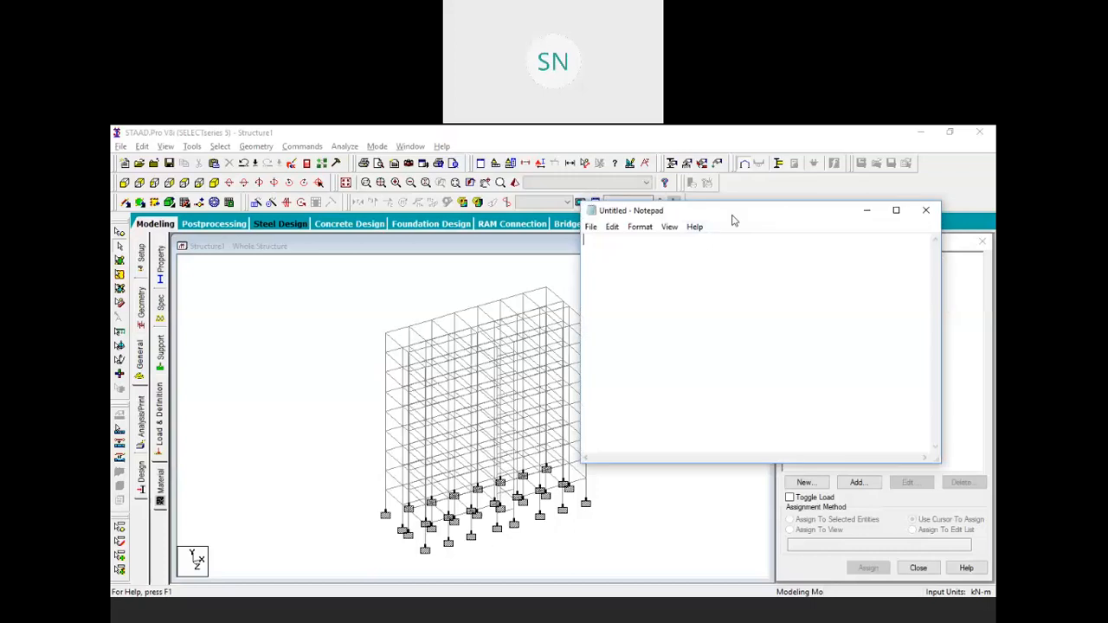
{"action": "left_click_drag", "start_coordinate": [645, 211], "coordinate": [531, 259]}
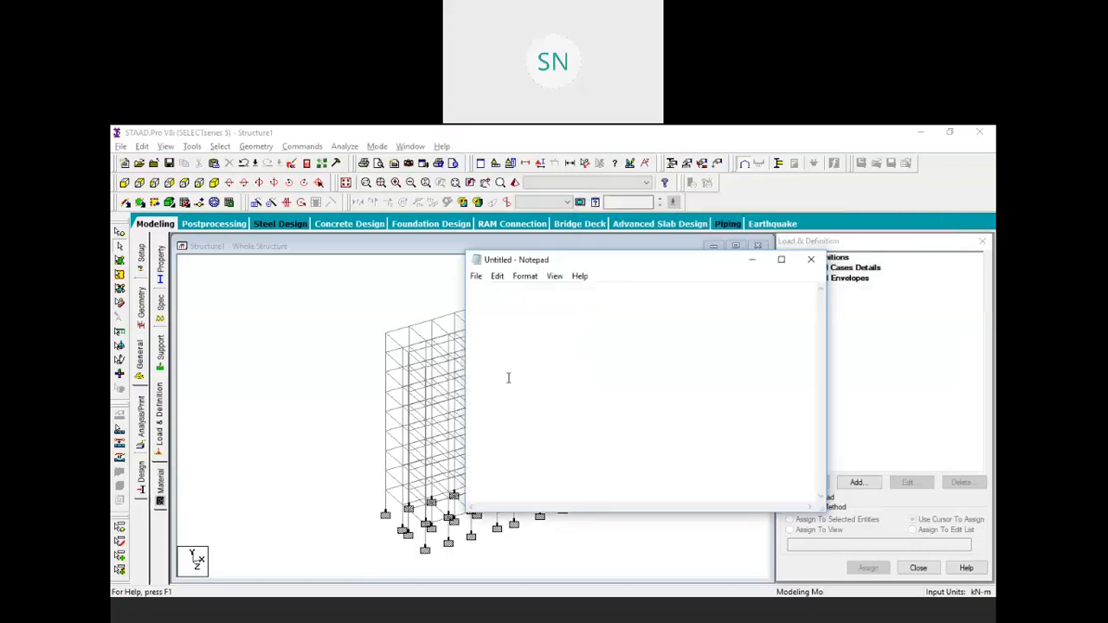
{"action": "left_click", "coordinate": [429, 344]}
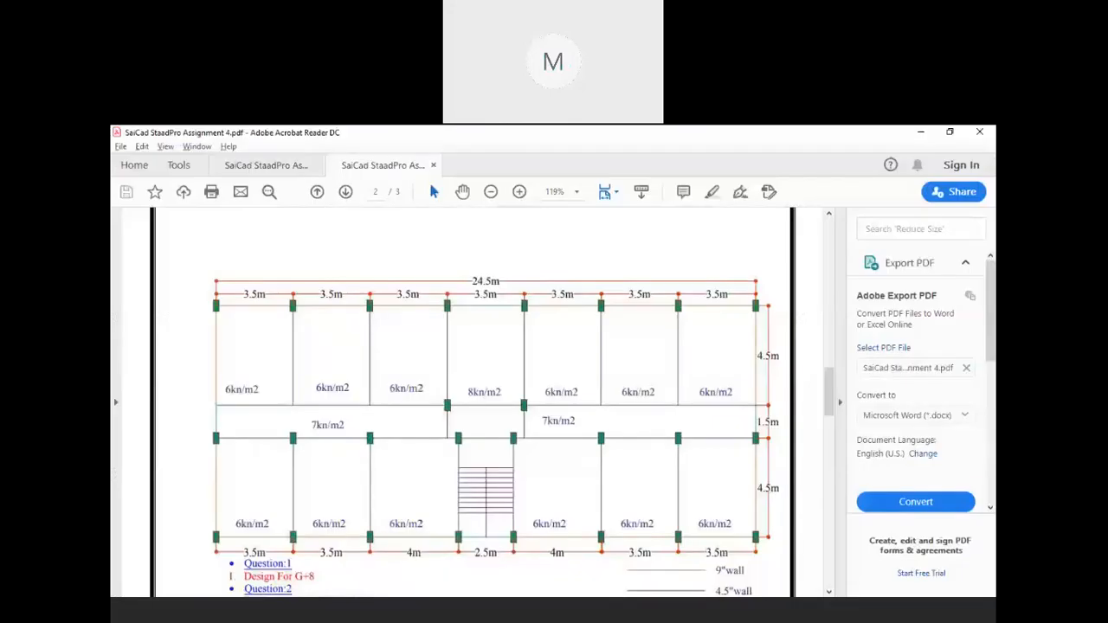
{"action": "left_click", "coordinate": [740, 610]}
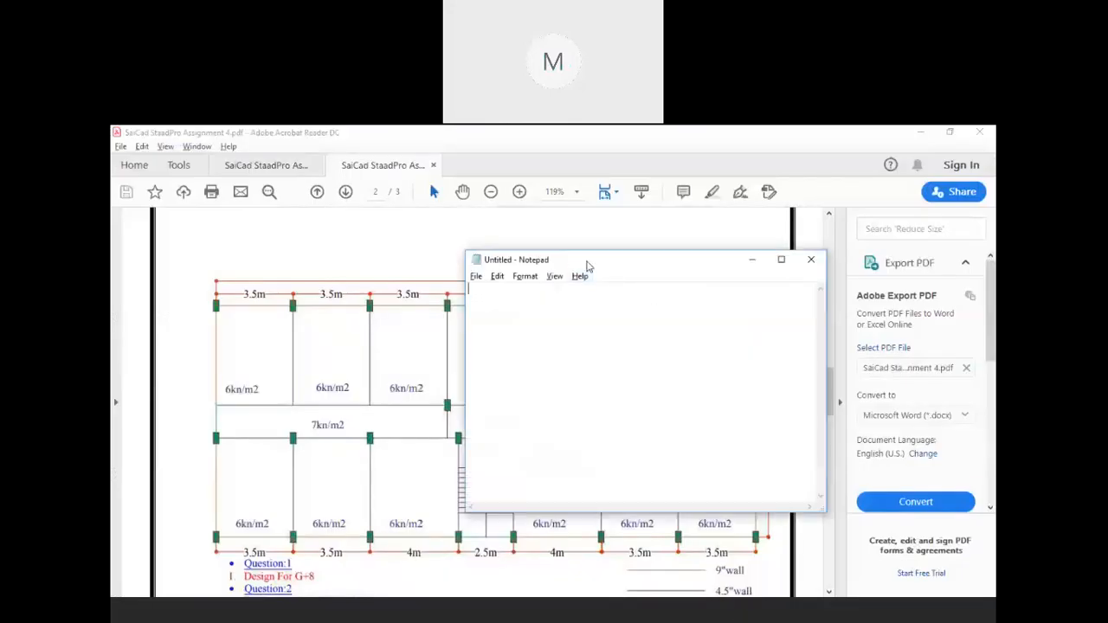
{"action": "left_click_drag", "start_coordinate": [571, 259], "coordinate": [722, 271]}
{"action": "left_click", "coordinate": [266, 243]}
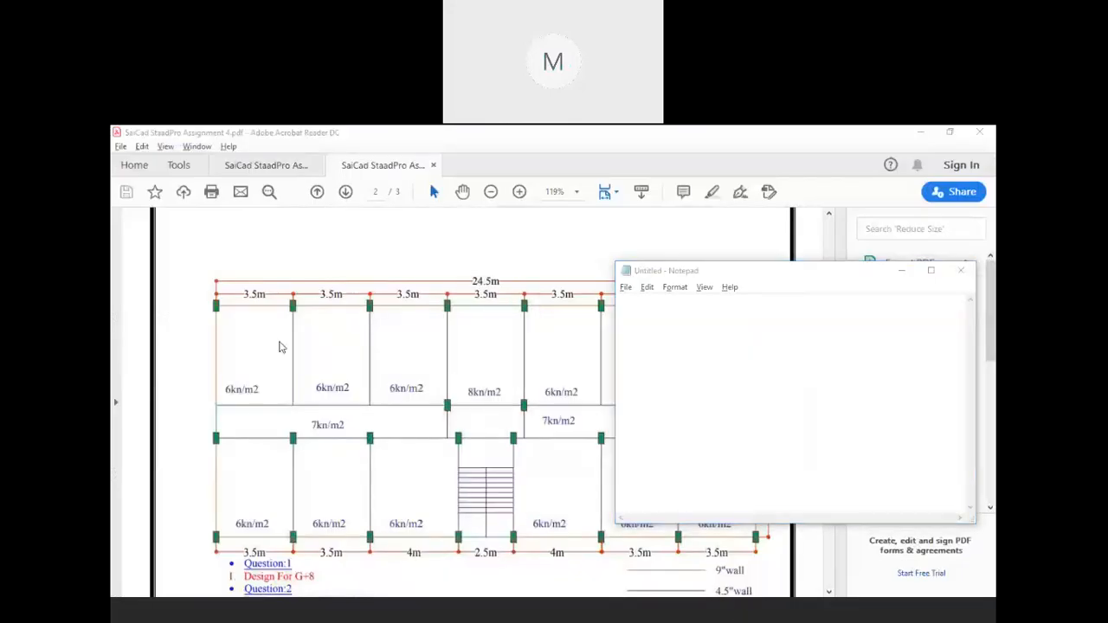
{"action": "left_click_drag", "start_coordinate": [662, 274], "coordinate": [621, 233]}
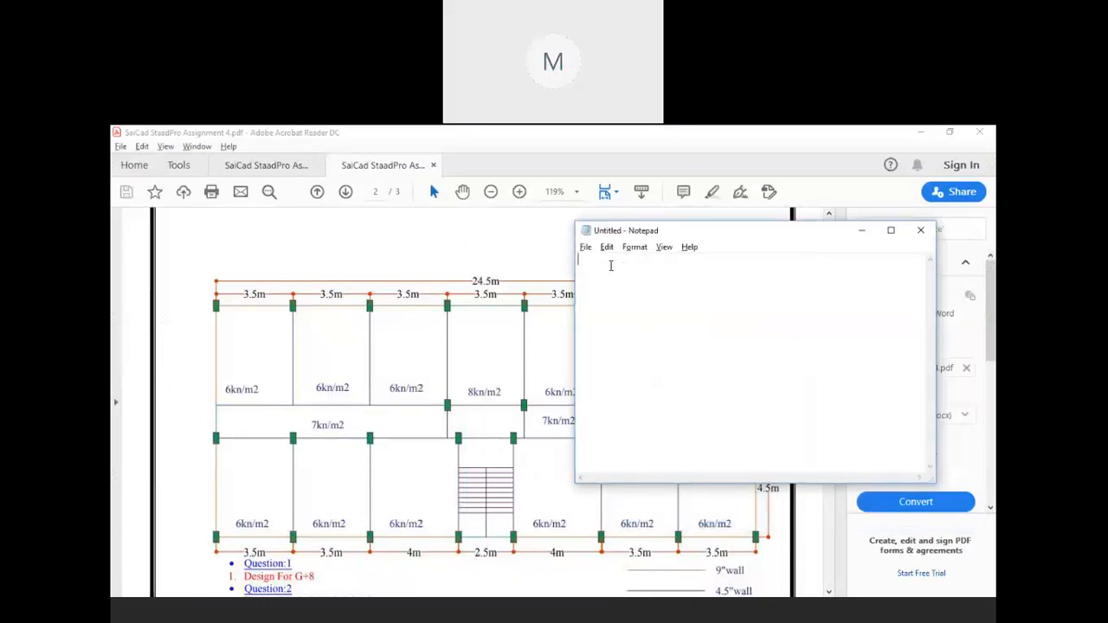
Step: Start the load list in Notepad with the heading DL, a blank line and the item number 1)
{"action": "type", "text": "DL"}
{"action": "key", "text": "Return"}
{"action": "key", "text": "Return"}
{"action": "type", "text": "1"}
Step: Examine the wall types in the plan's legend, especially the 9" wall, and where those walls run on the plan
{"action": "left_click", "coordinate": [534, 416]}
{"action": "scroll", "coordinate": [534, 417], "scroll_direction": "down", "scroll_amount": 2}
{"action": "scroll", "coordinate": [534, 418], "scroll_direction": "up", "scroll_amount": 1}
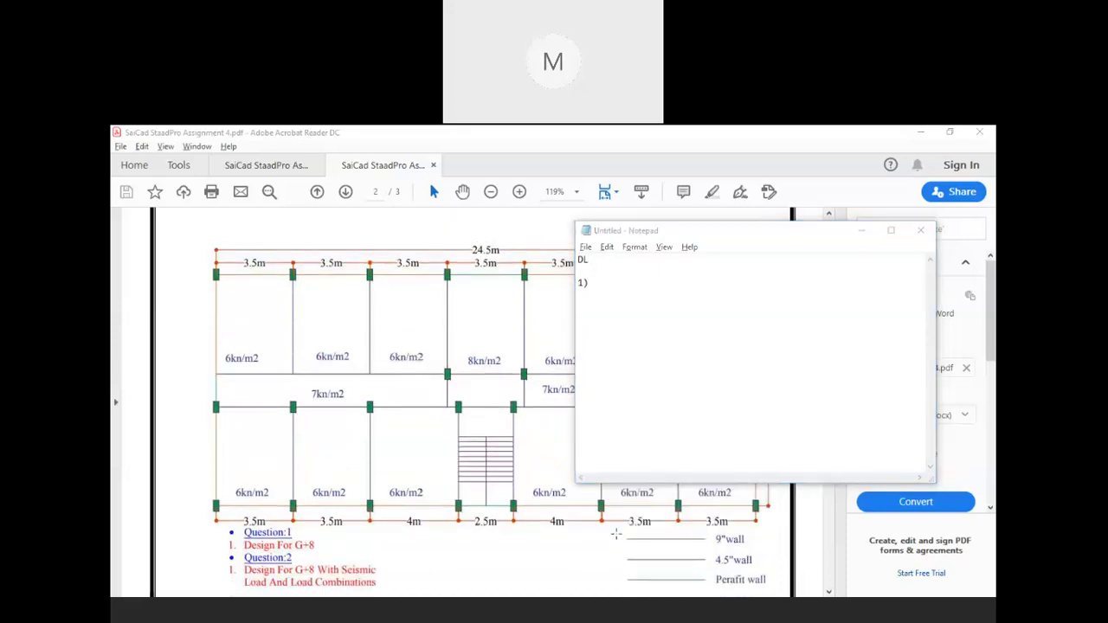
{"action": "left_click_drag", "start_coordinate": [624, 533], "coordinate": [767, 550]}
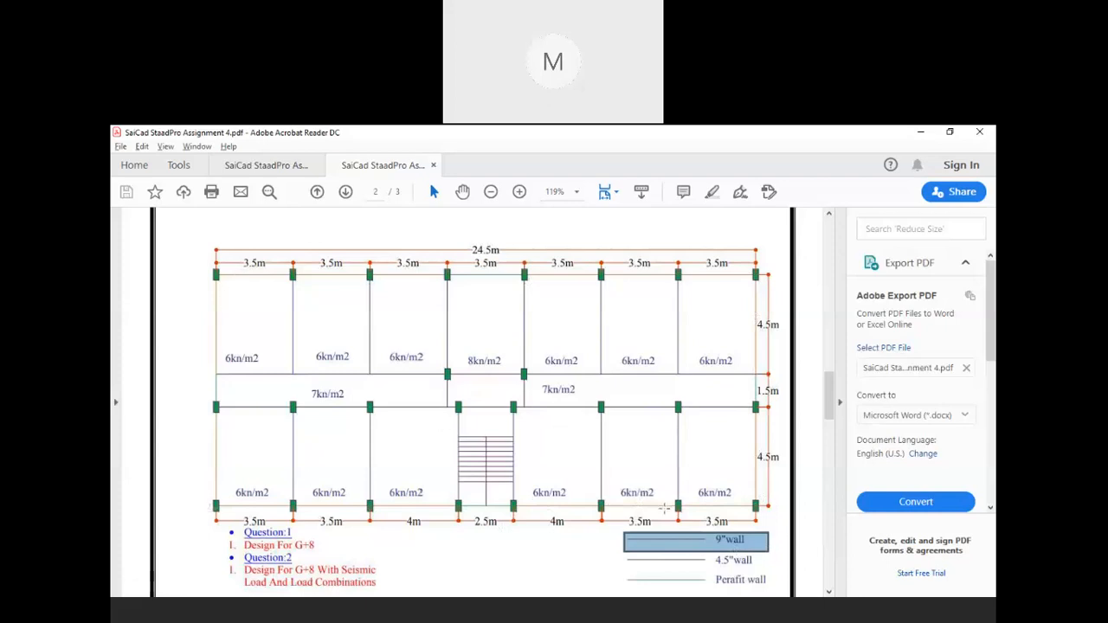
{"action": "left_click", "coordinate": [585, 563]}
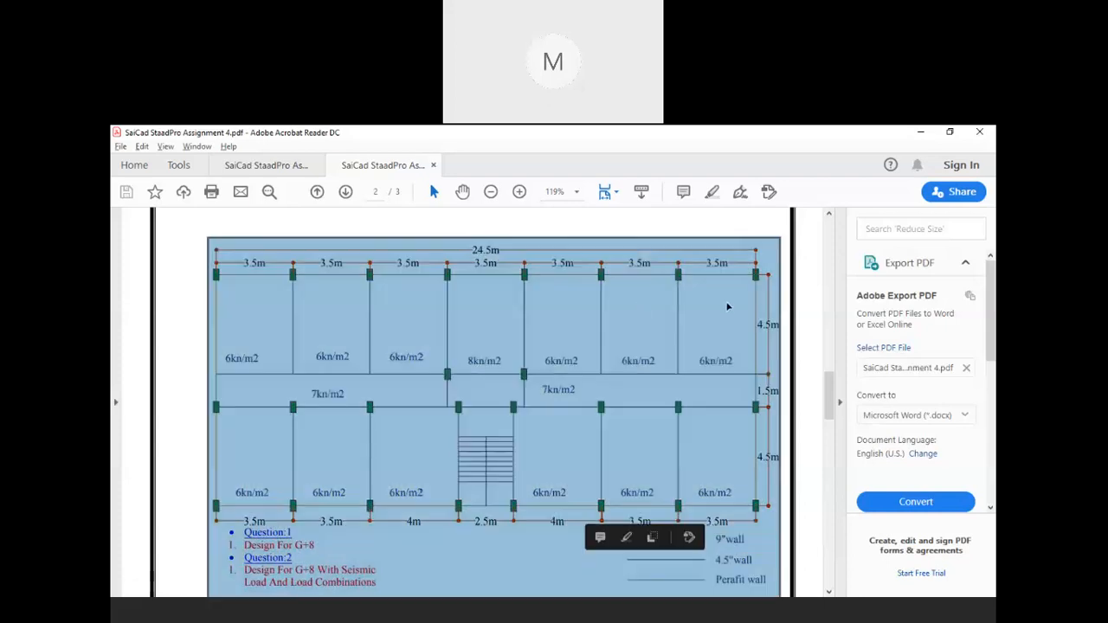
{"action": "left_click", "coordinate": [807, 334]}
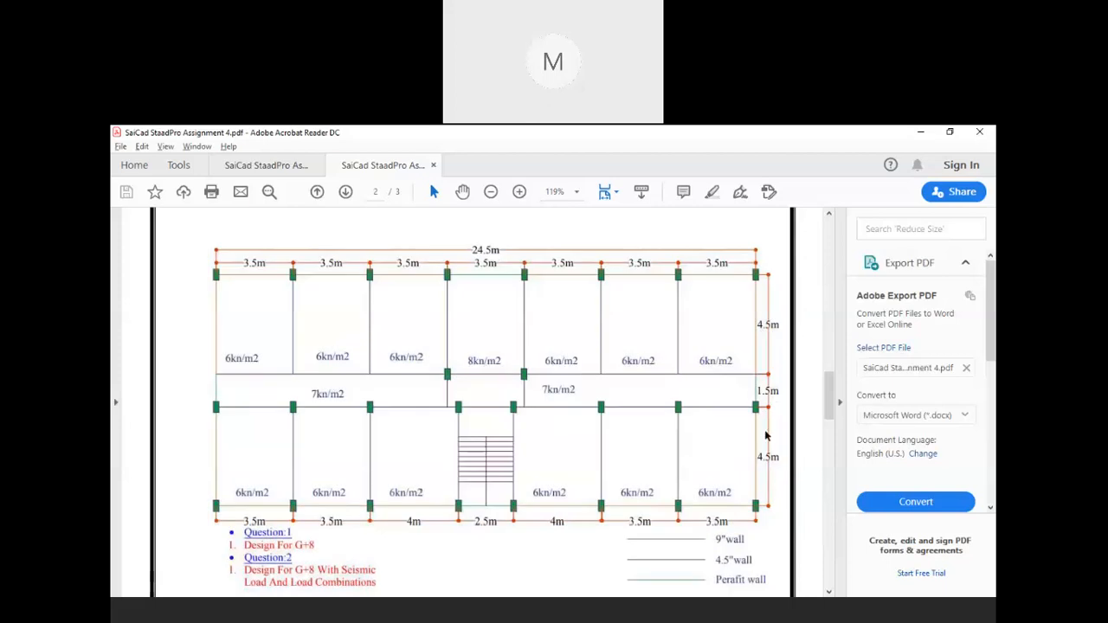
{"action": "key", "text": "alt+Tab"}
{"action": "left_click", "coordinate": [656, 383]}
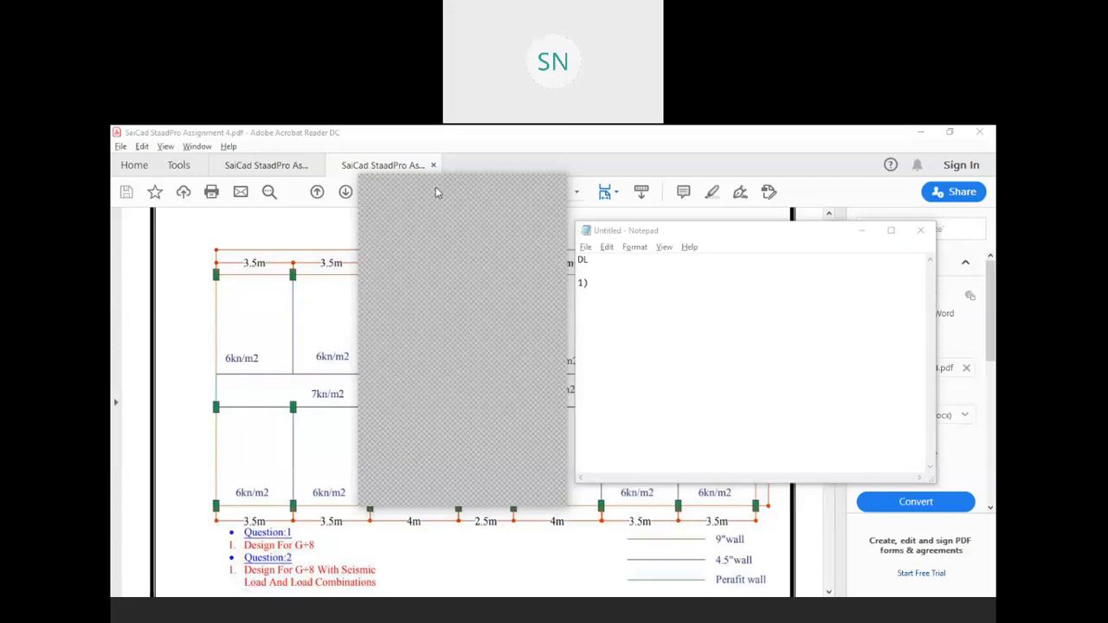
Step: Enter -12.5 KN/M as item 1 and -6.5 KN/M as item 2 of the DL list in Notepad
{"action": "left_click", "coordinate": [604, 288]}
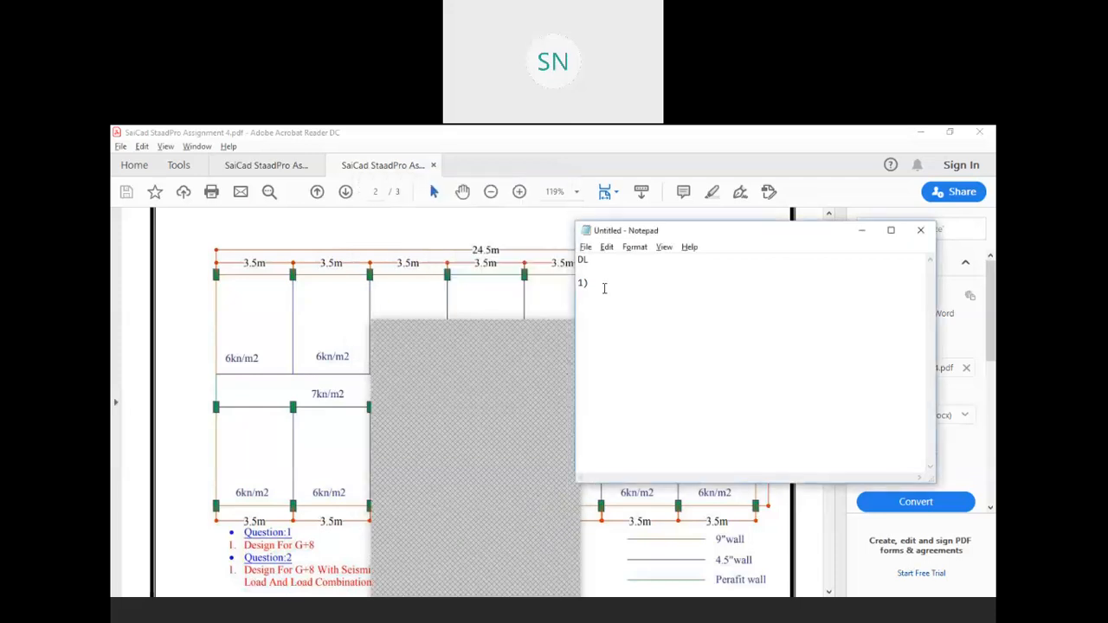
{"action": "type", "text": "-12.5 KN/M"}
{"action": "key", "text": "Return"}
{"action": "type", "text": "2) -6"}
{"action": "type", "text": "KN/MK"}
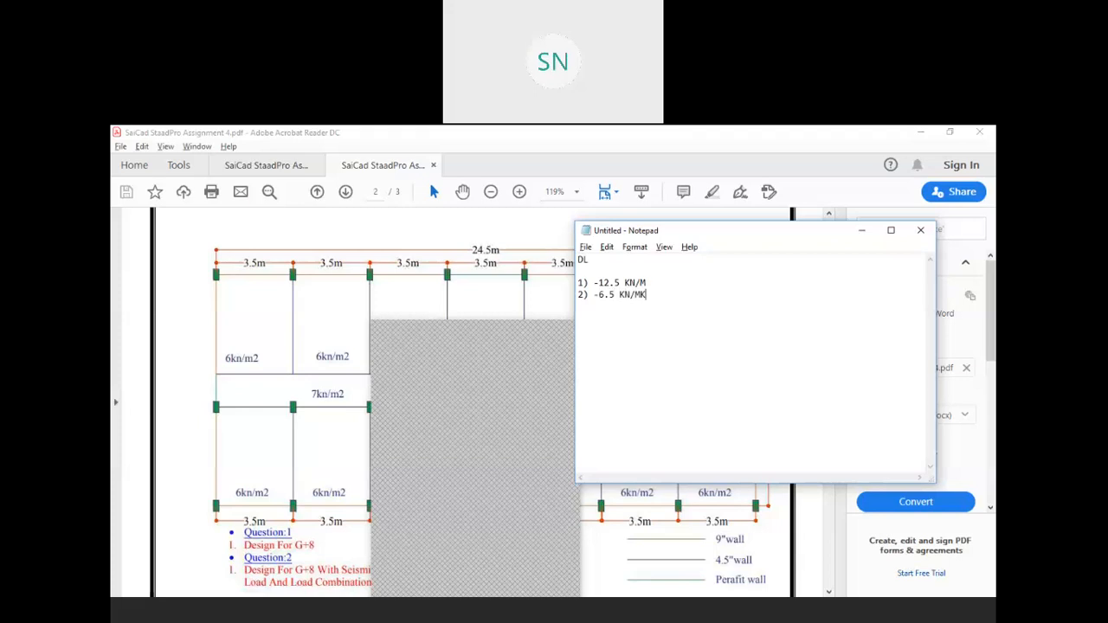
{"action": "key", "text": "BackSpace"}
{"action": "key", "text": "Return"}
Step: Add -4.5 KN/M as item 3 and SW as item 4 of the DL list, then the heading LL below it
{"action": "left_click_drag", "start_coordinate": [441, 228], "coordinate": [440, 235]}
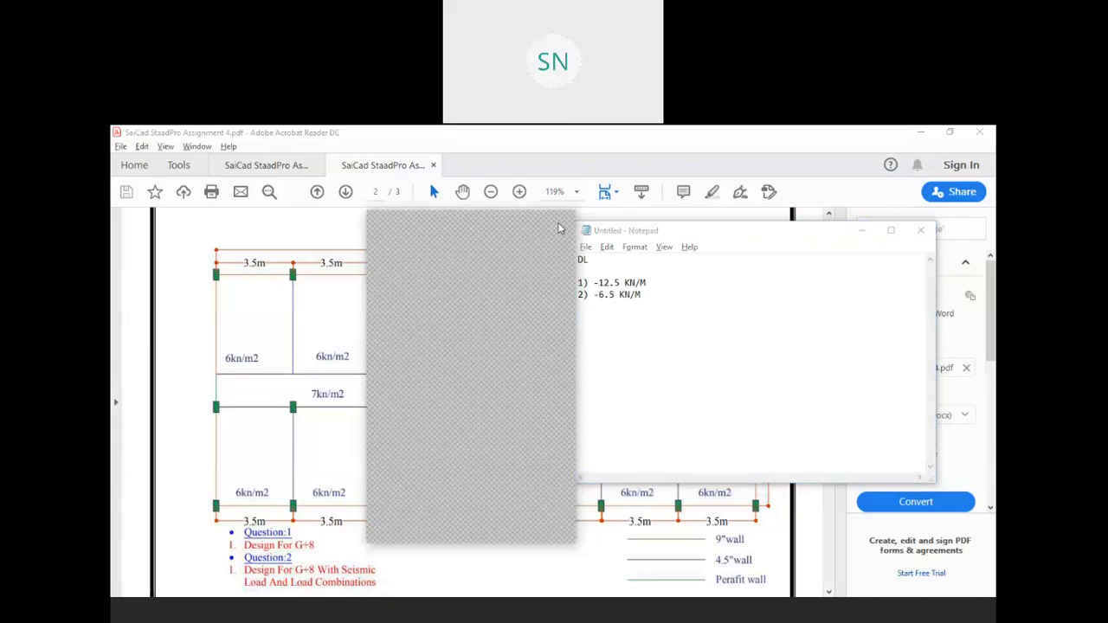
{"action": "left_click", "coordinate": [629, 318]}
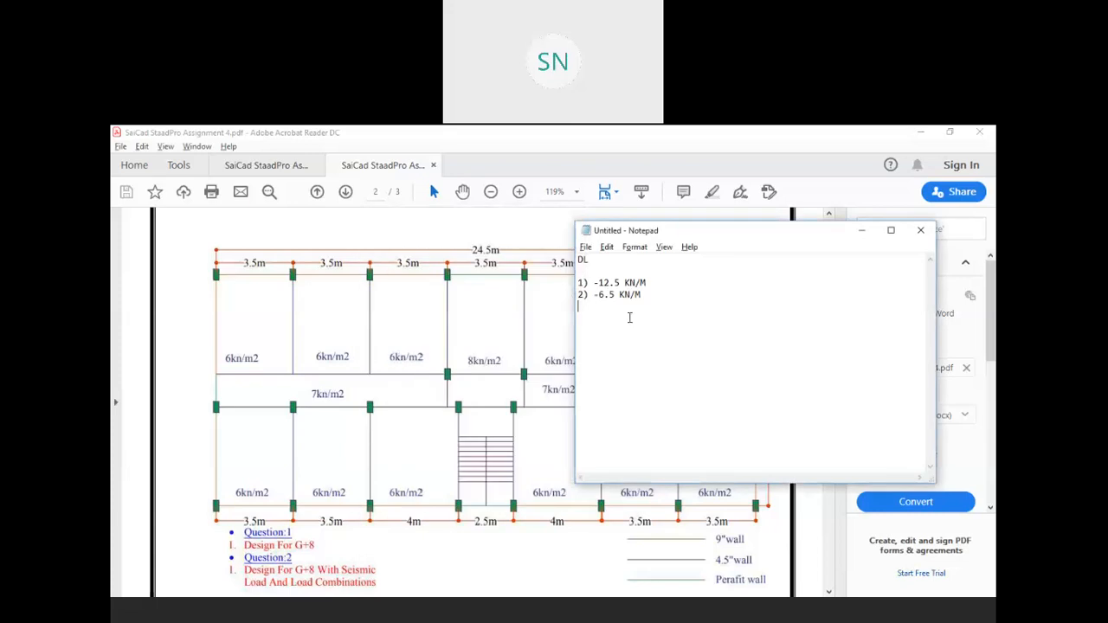
{"action": "type", "text": "3) -4.5 KN/M"}
{"action": "key", "text": "Return"}
{"action": "type", "text": "4"}
{"action": "type", "text": ") "}
{"action": "type", "text": "Sk"}
{"action": "key", "text": "Return"}
{"action": "type", "text": "LL"}
{"action": "key", "text": "Return"}
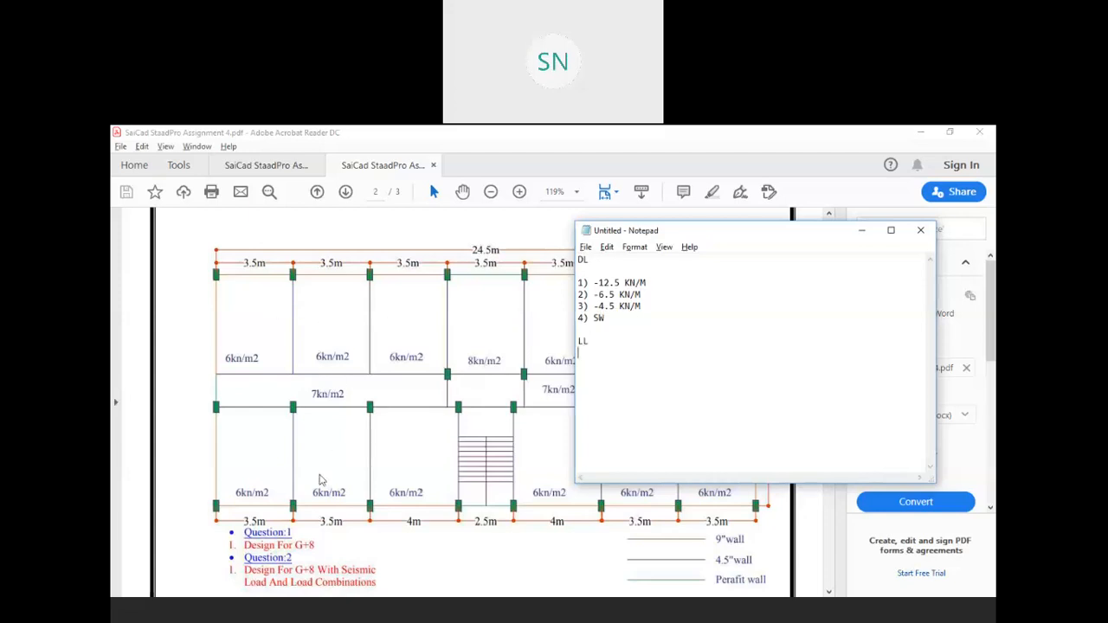
Step: Move the Notepad window off the floor plan so that all bays can be seen
{"action": "left_click", "coordinate": [280, 444]}
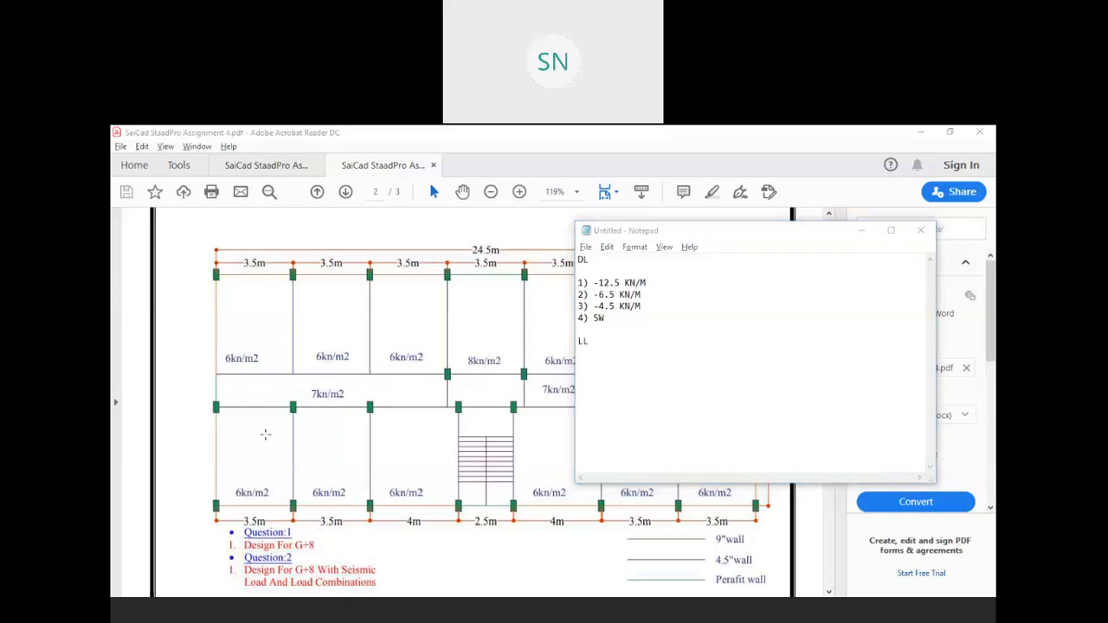
{"action": "left_click", "coordinate": [655, 231]}
{"action": "left_click_drag", "start_coordinate": [655, 232], "coordinate": [870, 274]}
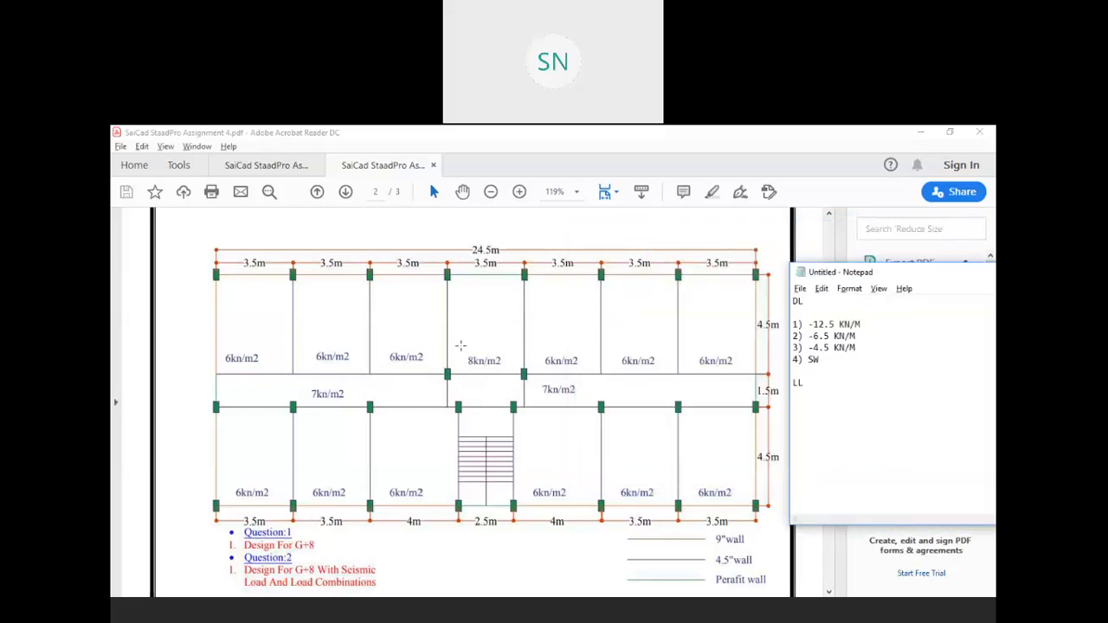
Step: Annotate the floor-load zones on the plan: outline the 6 kn/m2 bays in green, the 7 kn/m2 corridors in blue and the 8 kn/m2 bay in red
{"action": "left_click", "coordinate": [765, 144]}
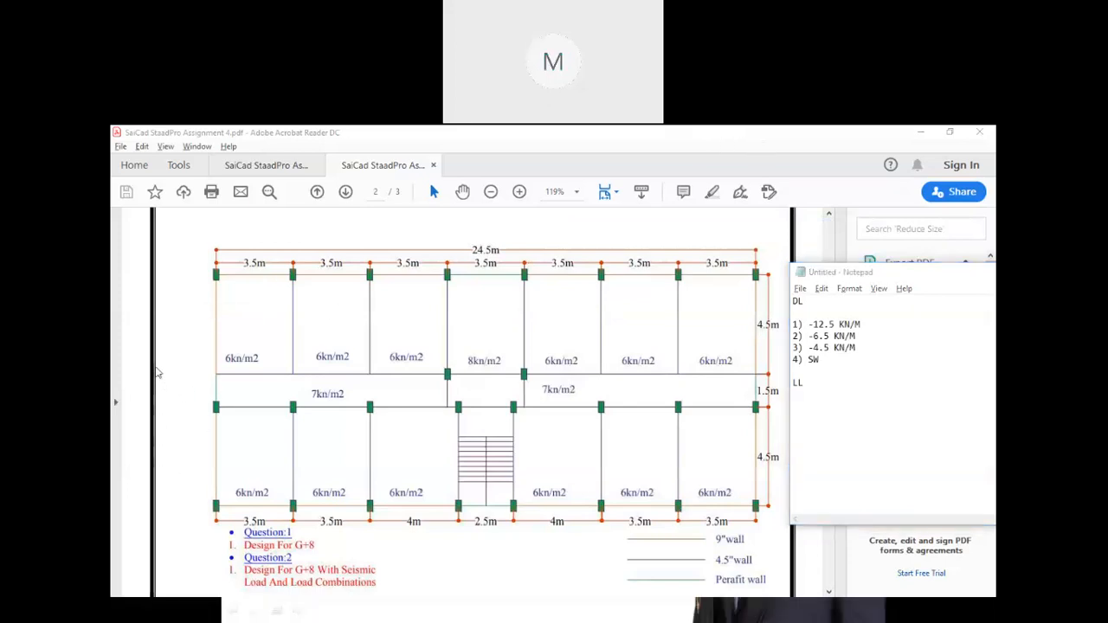
{"action": "mouse_move", "coordinate": [224, 287]}
{"action": "left_mouse_down"}
{"action": "mouse_move", "coordinate": [369, 363]}
{"action": "mouse_move", "coordinate": [415, 308]}
{"action": "mouse_move", "coordinate": [266, 305]}
{"action": "mouse_move", "coordinate": [373, 372]}
{"action": "mouse_move", "coordinate": [424, 349]}
{"action": "left_mouse_up"}
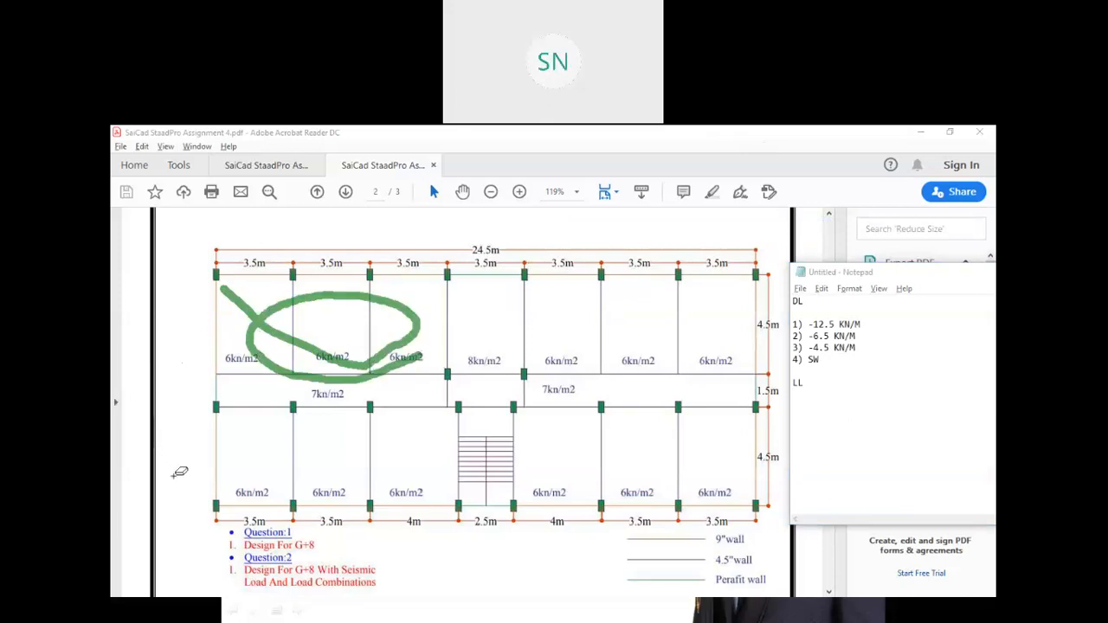
{"action": "key", "text": "Escape"}
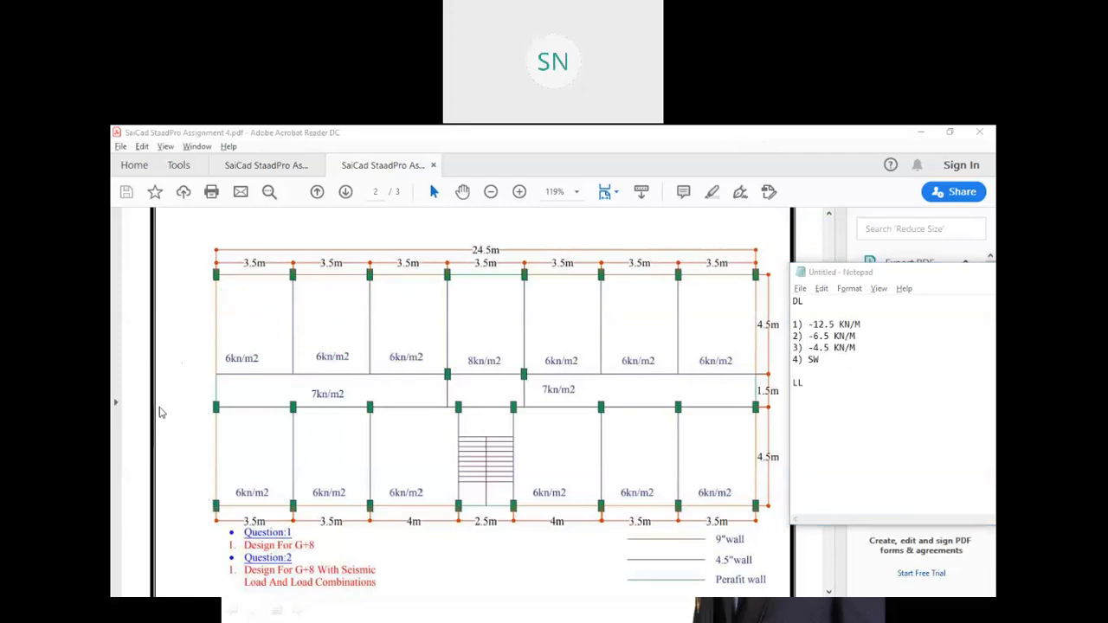
{"action": "mouse_move", "coordinate": [228, 284]}
{"action": "left_mouse_down"}
{"action": "mouse_move", "coordinate": [317, 340]}
{"action": "mouse_move", "coordinate": [431, 362]}
{"action": "left_mouse_up"}
{"action": "mouse_move", "coordinate": [545, 298]}
{"action": "left_mouse_down"}
{"action": "mouse_move", "coordinate": [623, 344]}
{"action": "mouse_move", "coordinate": [734, 378]}
{"action": "mouse_move", "coordinate": [731, 360]}
{"action": "left_mouse_up"}
{"action": "left_click_drag", "start_coordinate": [542, 424], "coordinate": [737, 487]}
{"action": "left_click_drag", "start_coordinate": [436, 427], "coordinate": [229, 495]}
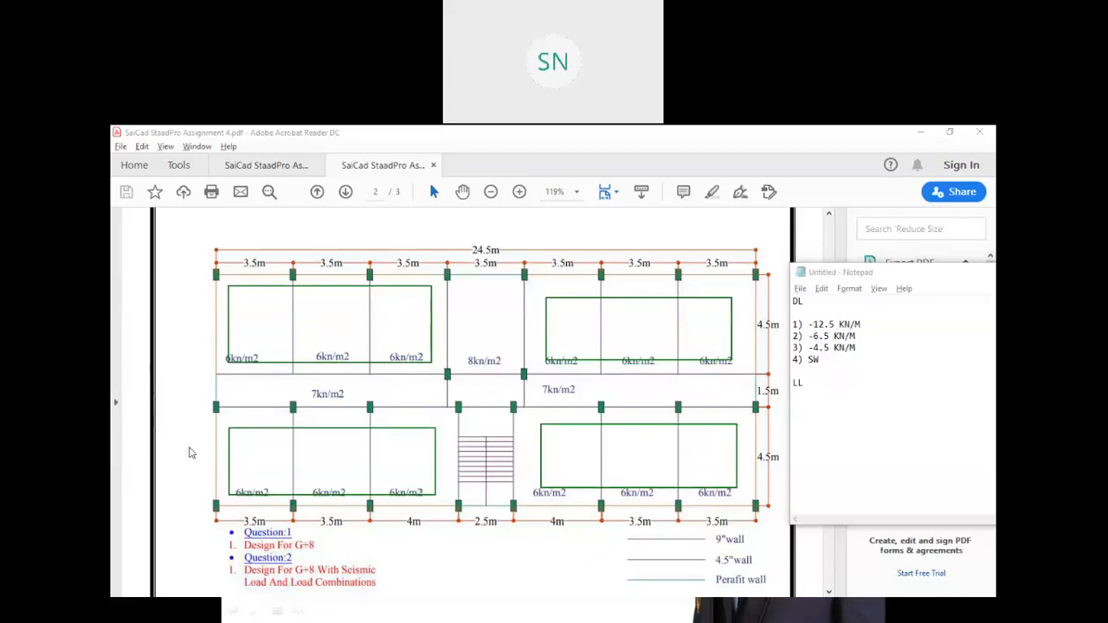
{"action": "mouse_move", "coordinate": [233, 379]}
{"action": "left_mouse_down"}
{"action": "mouse_move", "coordinate": [257, 399]}
{"action": "mouse_move", "coordinate": [428, 401]}
{"action": "left_mouse_up"}
{"action": "mouse_move", "coordinate": [532, 382]}
{"action": "left_mouse_down"}
{"action": "mouse_move", "coordinate": [560, 394]}
{"action": "mouse_move", "coordinate": [746, 396]}
{"action": "left_mouse_up"}
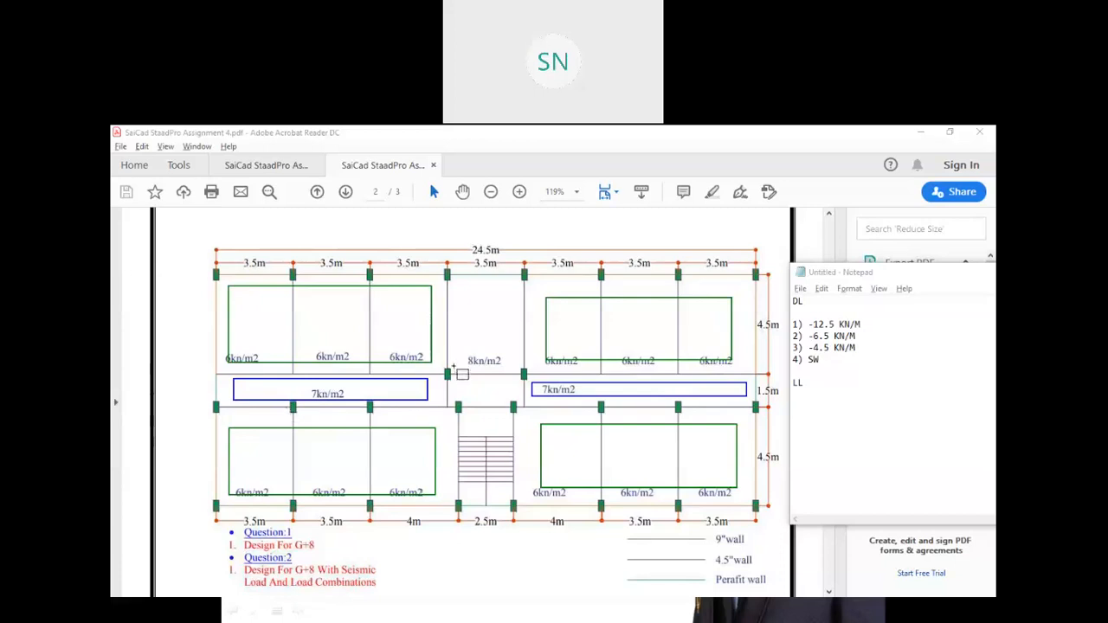
{"action": "left_click_drag", "start_coordinate": [453, 281], "coordinate": [519, 397]}
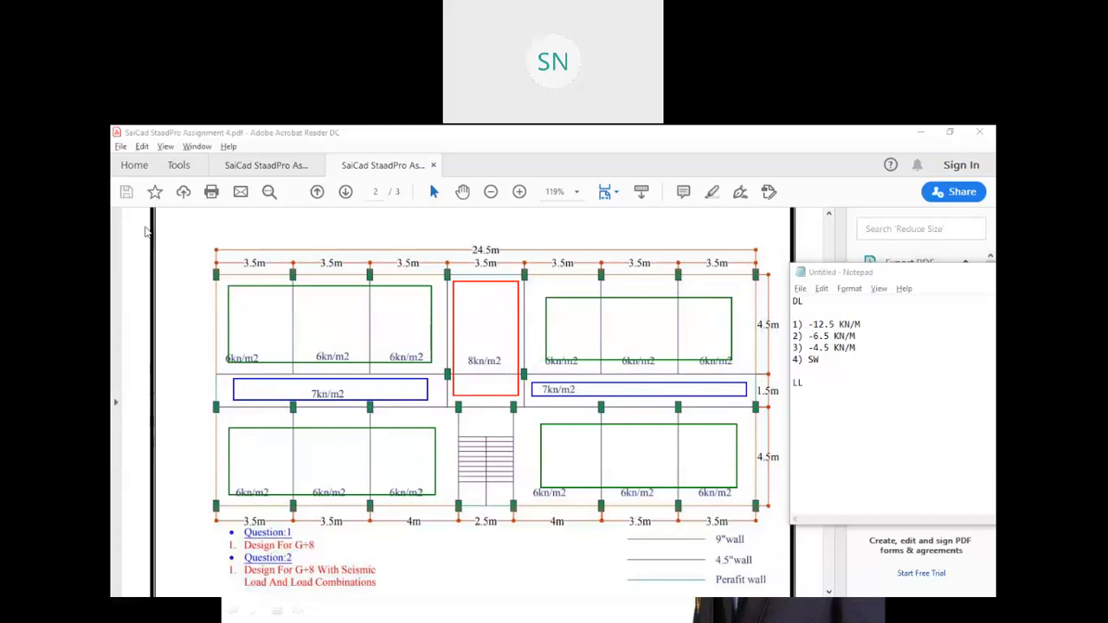
{"action": "left_click", "coordinate": [162, 231]}
Step: Start item 1) under the LL heading in Notepad, below a blank line, and place the note beside the plan
{"action": "left_click_drag", "start_coordinate": [891, 277], "coordinate": [466, 232]}
{"action": "key", "text": "Return"}
{"action": "type", "text": "1"}
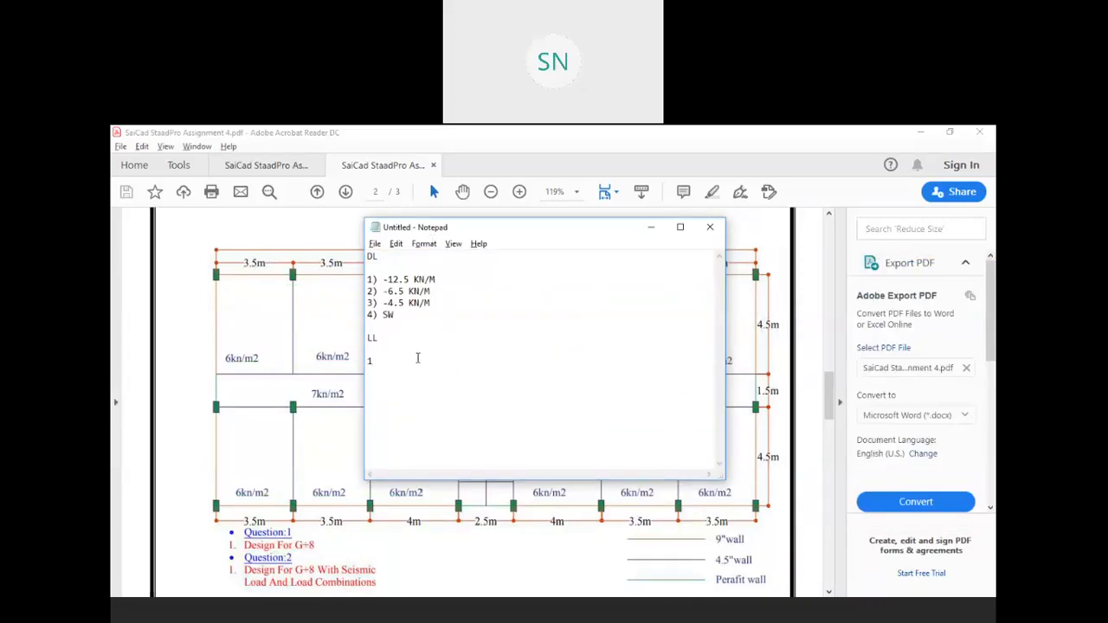
{"action": "type", "text": ")"}
{"action": "left_click_drag", "start_coordinate": [450, 225], "coordinate": [860, 254]}
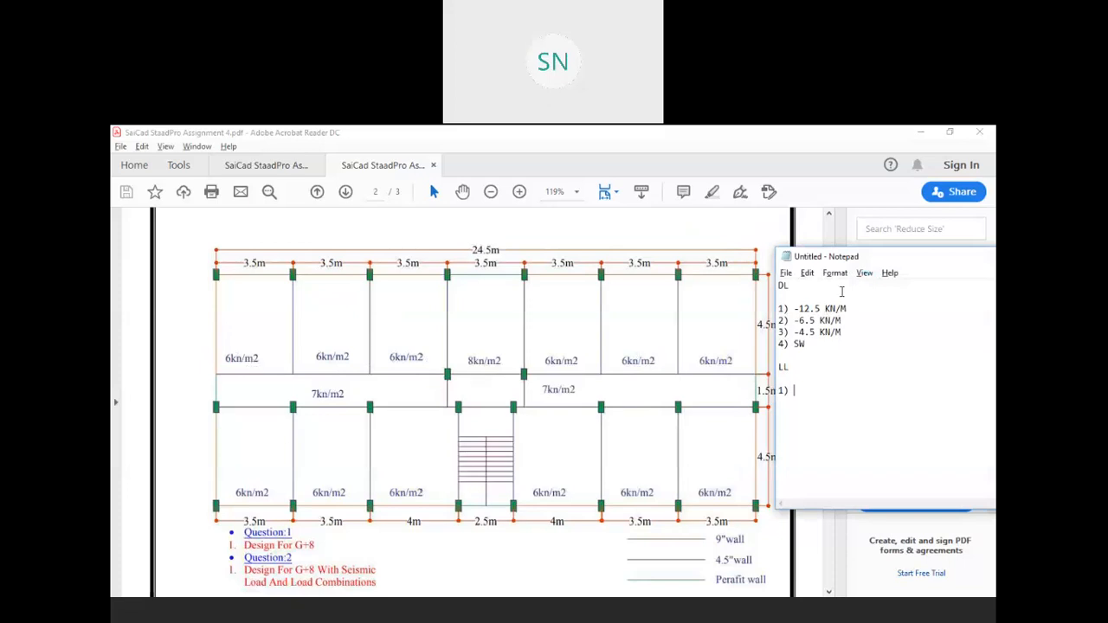
{"action": "left_click_drag", "start_coordinate": [905, 259], "coordinate": [916, 252]}
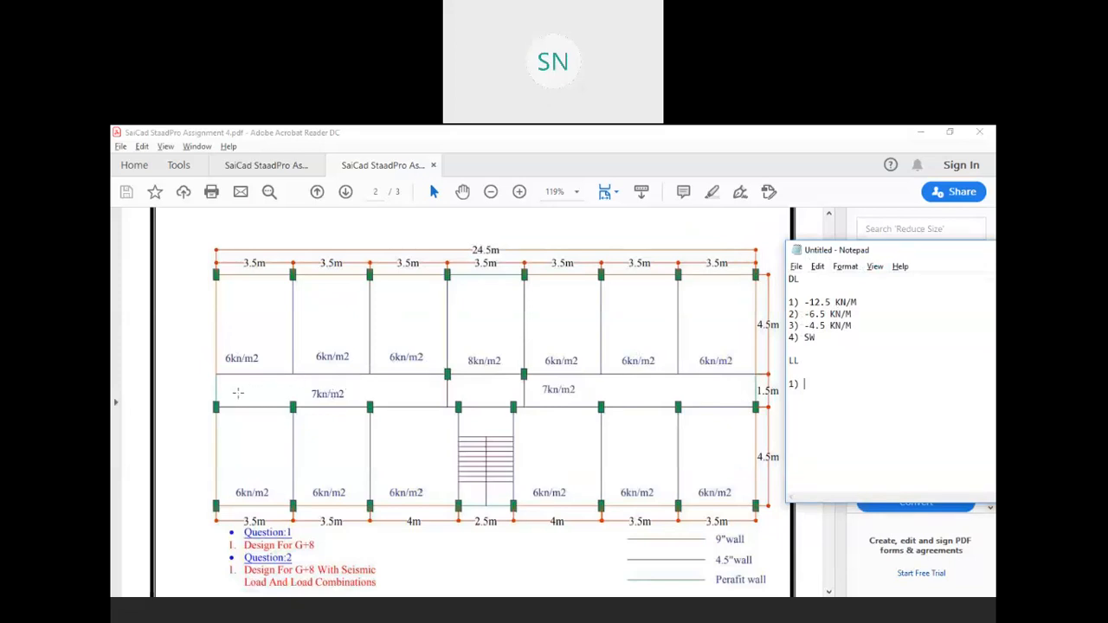
Step: Annotate the plan with red outlines around both 7 kn/m2 corridors and the 8 kn/m2 bay, and a green outline around the whole floor
{"action": "left_click", "coordinate": [752, 140]}
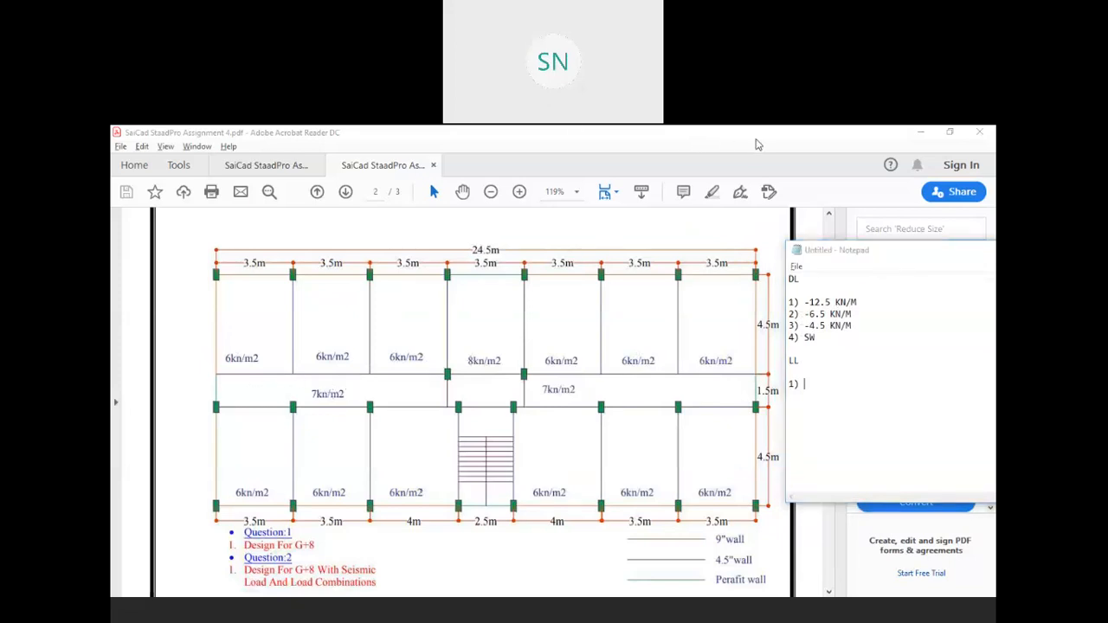
{"action": "left_click_drag", "start_coordinate": [228, 383], "coordinate": [420, 400]}
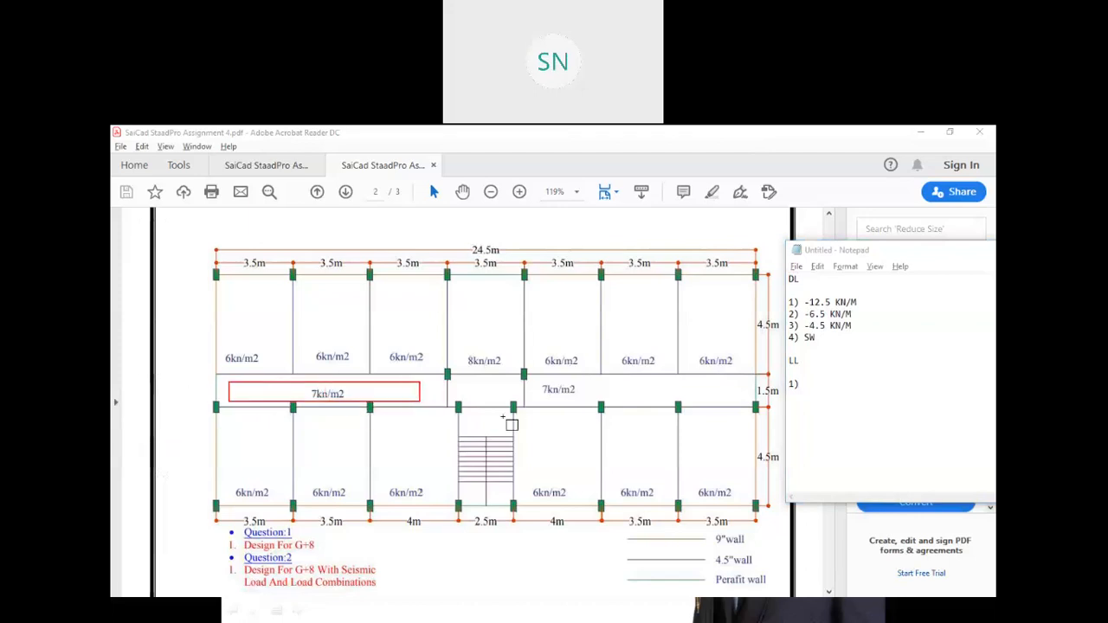
{"action": "mouse_move", "coordinate": [531, 379]}
{"action": "left_mouse_down"}
{"action": "mouse_move", "coordinate": [674, 406]}
{"action": "mouse_move", "coordinate": [751, 400]}
{"action": "left_mouse_up"}
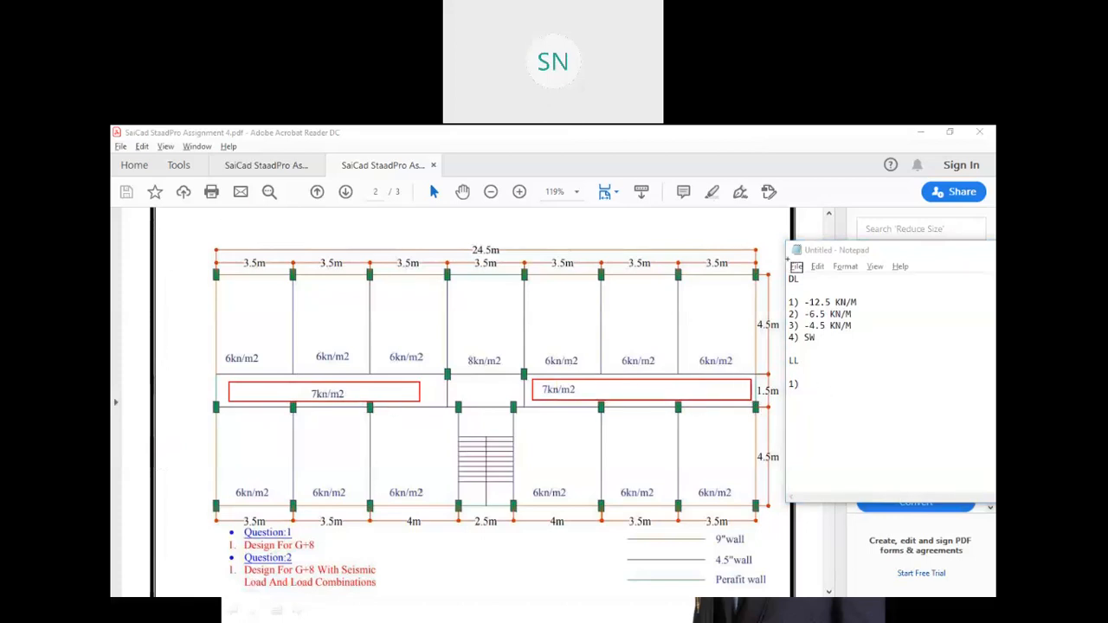
{"action": "left_click_drag", "start_coordinate": [458, 284], "coordinate": [468, 302]}
{"action": "left_click_drag", "start_coordinate": [506, 357], "coordinate": [520, 393]}
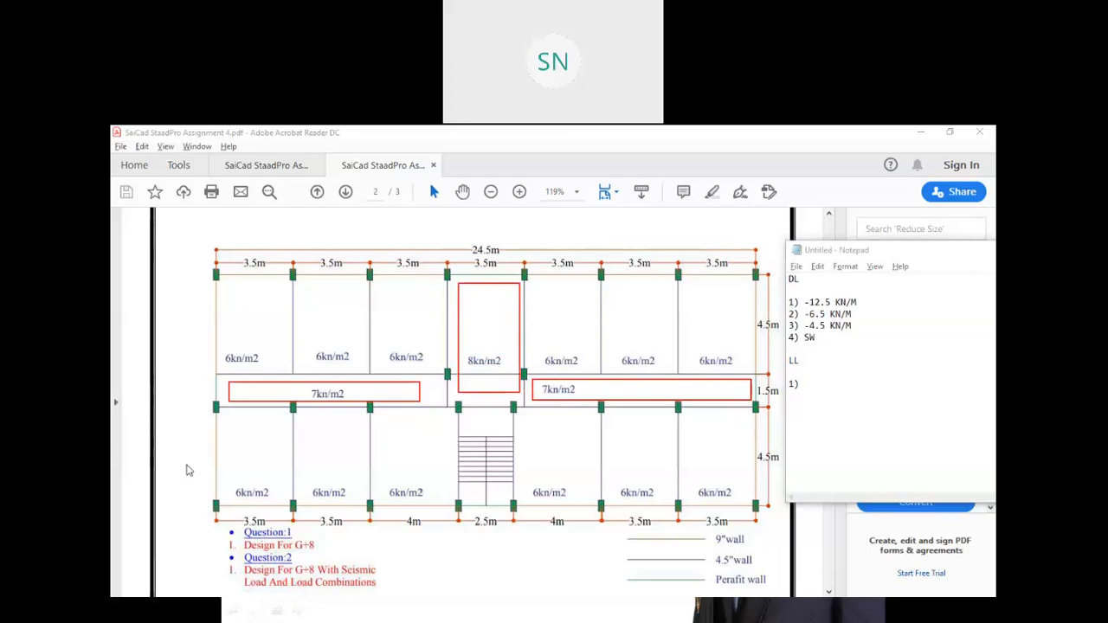
{"action": "left_click_drag", "start_coordinate": [218, 278], "coordinate": [755, 505]}
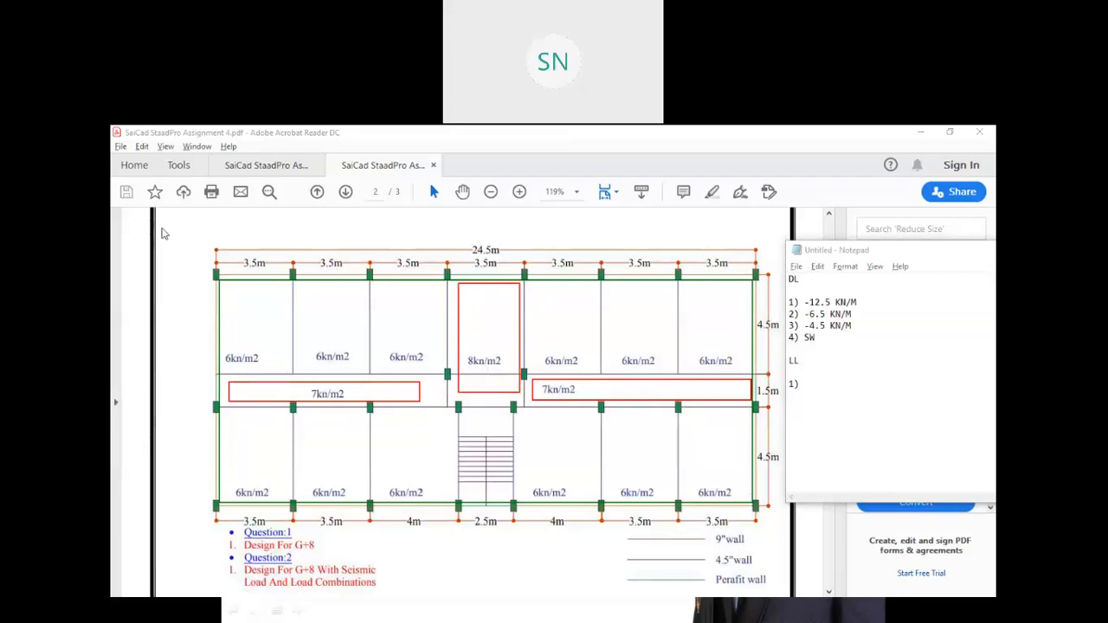
{"action": "key", "text": "Escape"}
Step: Enter the live loads 1 KN/M2, 2 KN/M2 and 6 KN/M2 as items 1 to 3 of the LL list in Notepad
{"action": "left_click_drag", "start_coordinate": [868, 250], "coordinate": [592, 220]}
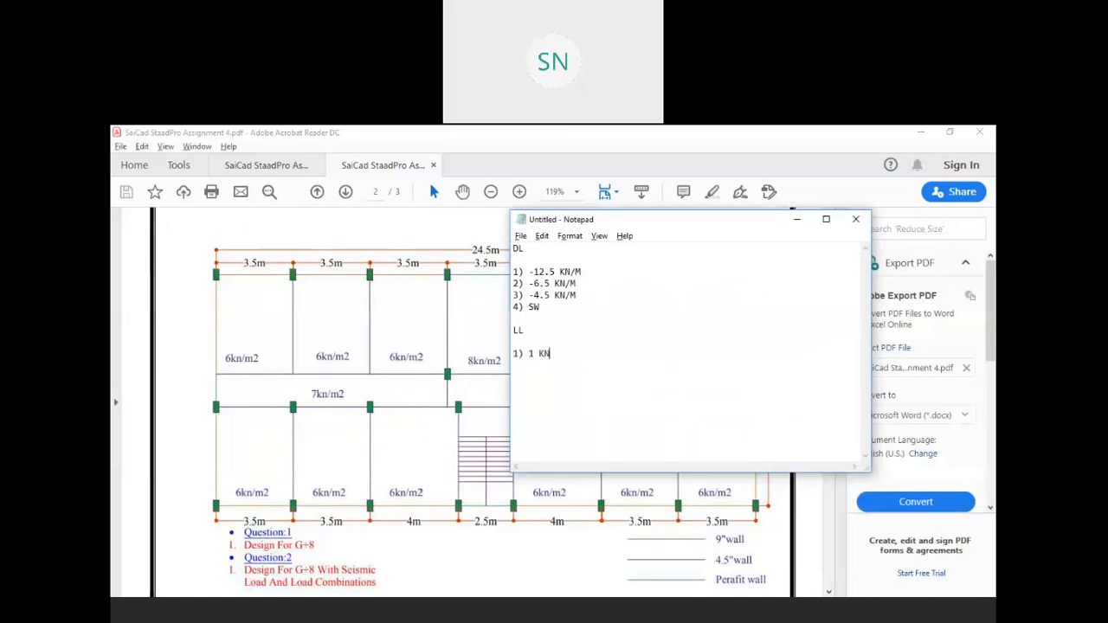
{"action": "type", "text": "M2"}
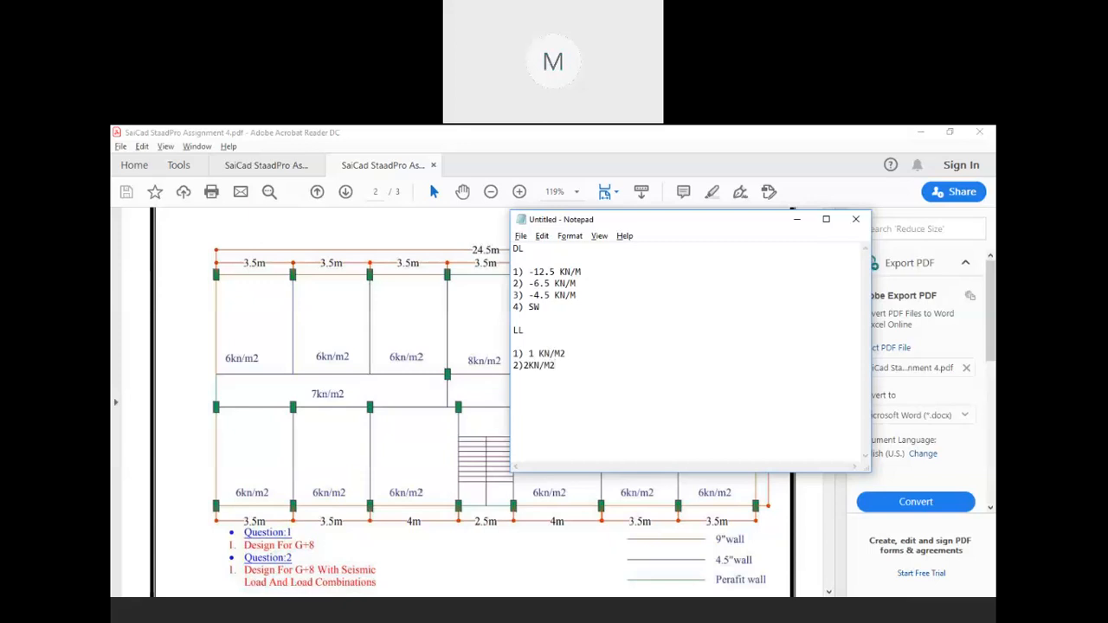
{"action": "type", "text": "3) 6KN/M2"}
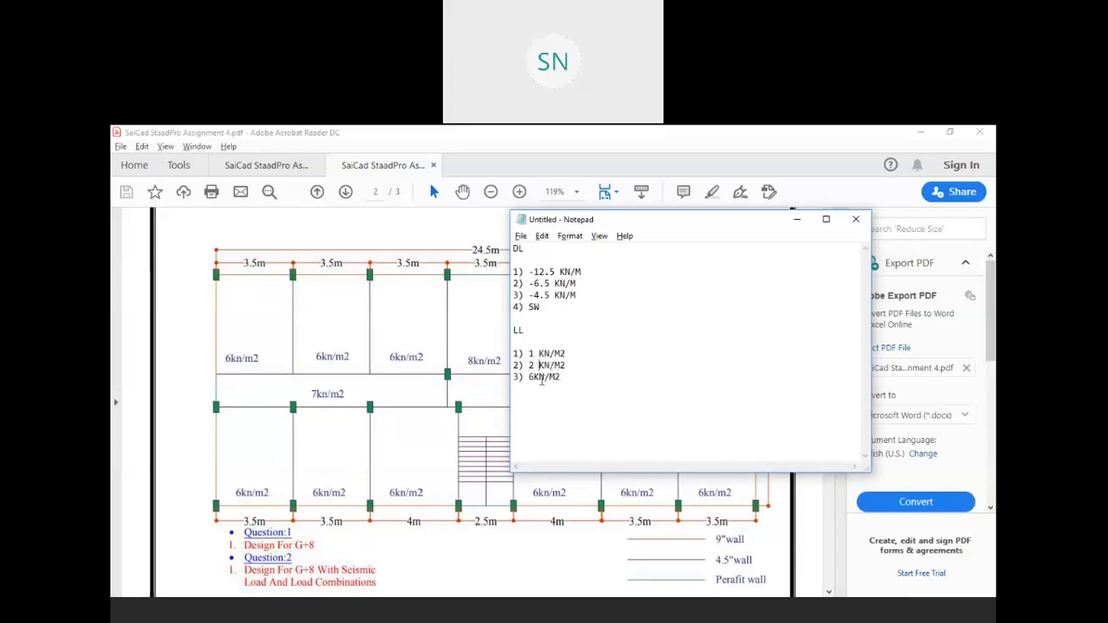
Step: Make the three LL entries in Notepad negative: -1 KN/M2, -2 KN/M2 and -6 KN/M2, and move the note aside
{"action": "left_click", "coordinate": [534, 377]}
{"action": "type", "text": "--"}
{"action": "left_click", "coordinate": [529, 378]}
{"action": "type", "text": "-"}
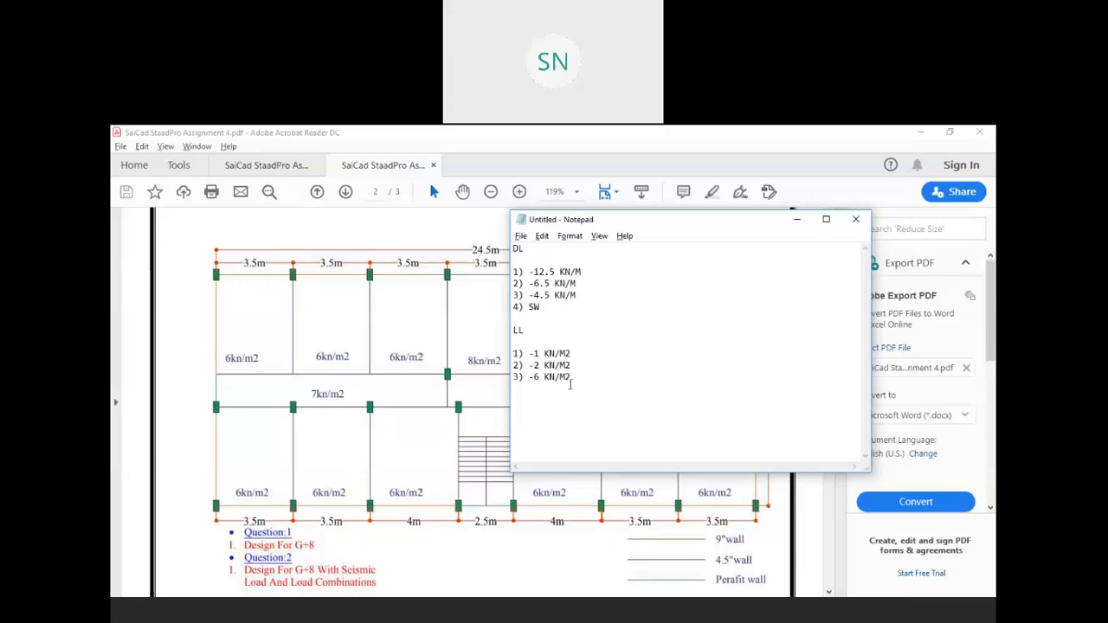
{"action": "left_click_drag", "start_coordinate": [598, 222], "coordinate": [684, 243]}
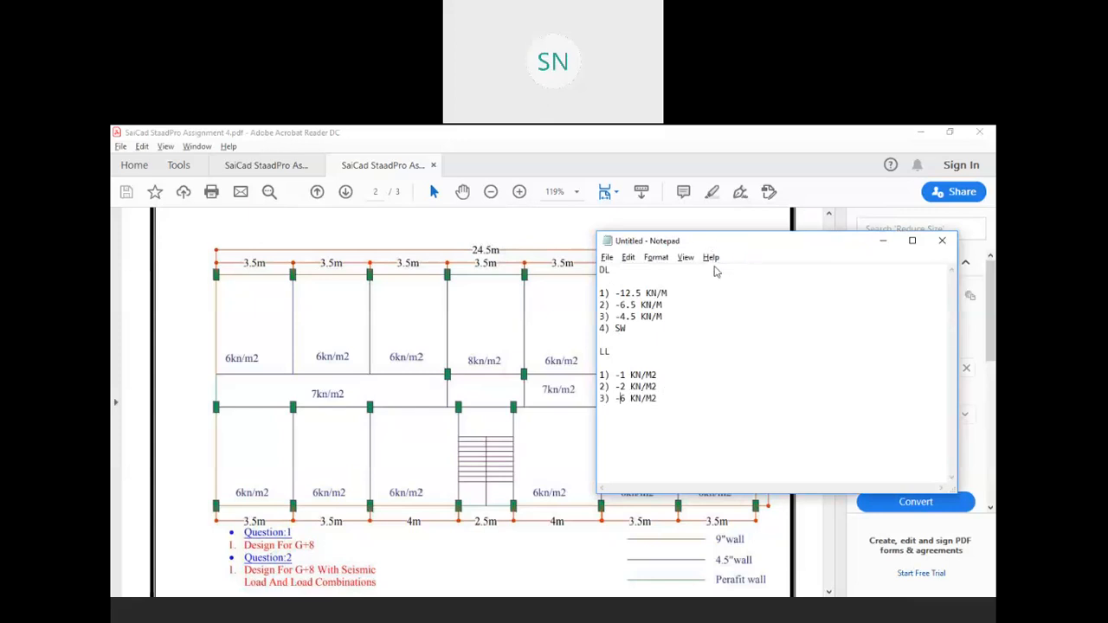
{"action": "left_click_drag", "start_coordinate": [715, 242], "coordinate": [727, 259]}
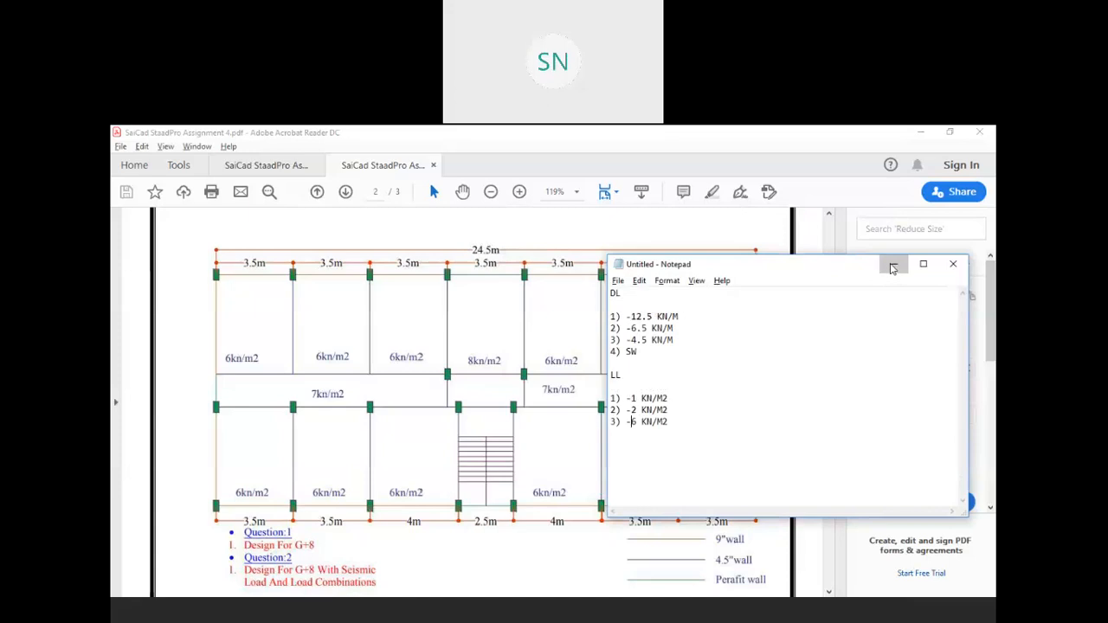
Step: Switch to STAAD.Pro, let Auto Save save the file, and expand the load definitions
{"action": "left_click", "coordinate": [894, 258]}
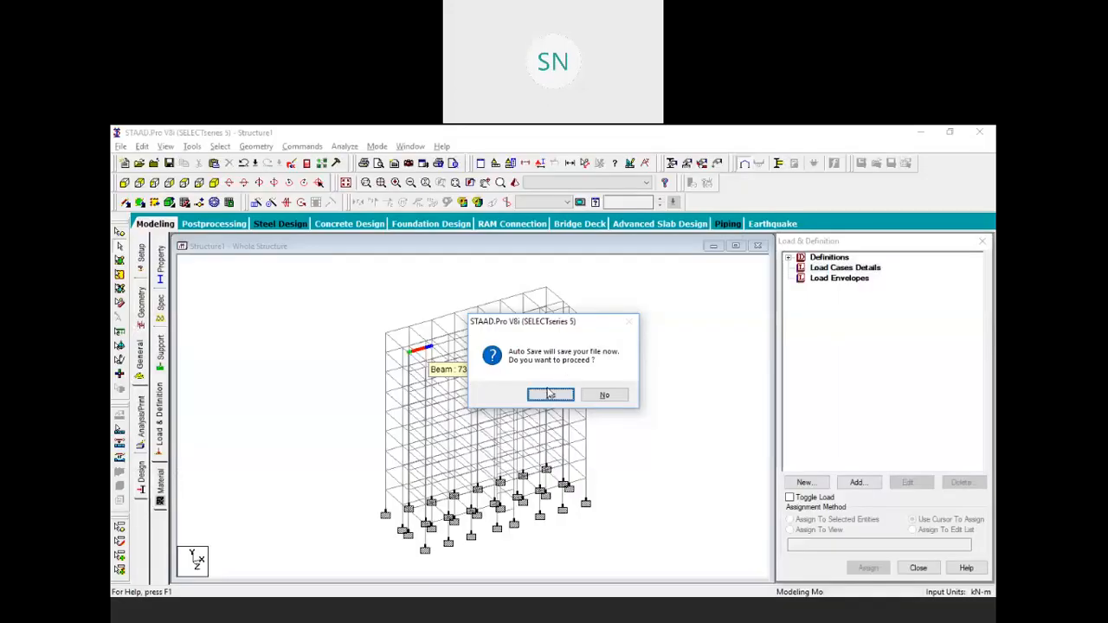
{"action": "left_click", "coordinate": [551, 395]}
{"action": "left_click", "coordinate": [485, 391]}
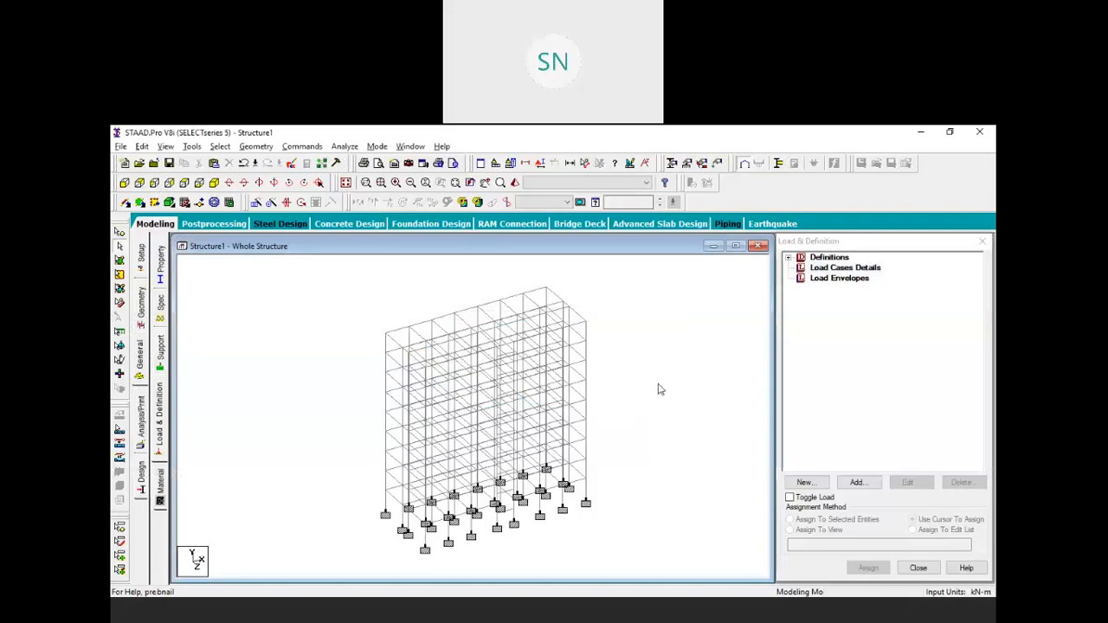
{"action": "left_click", "coordinate": [789, 258]}
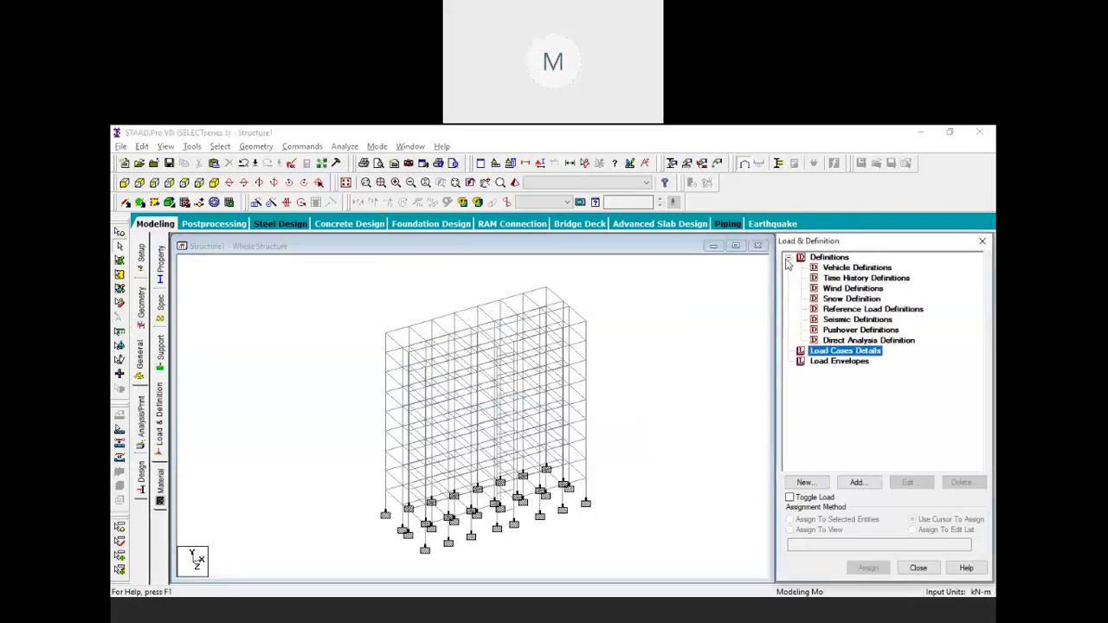
Step: Examine the seismic codes offered among the loading definition commands
{"action": "left_click", "coordinate": [851, 322]}
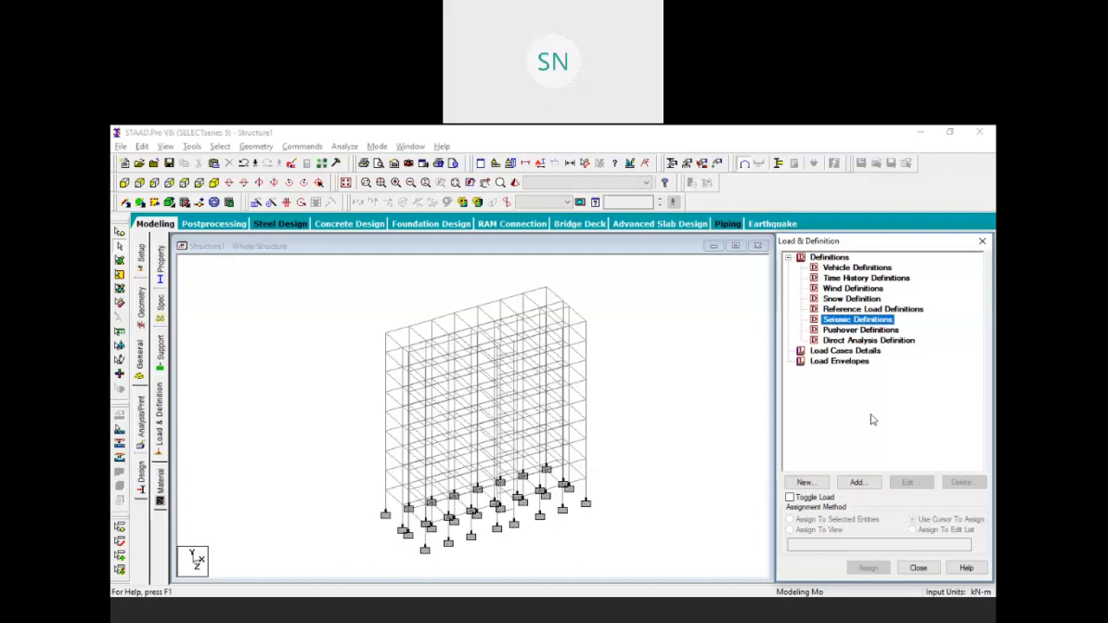
{"action": "left_click", "coordinate": [867, 483]}
{"action": "left_click", "coordinate": [295, 281]}
{"action": "left_click", "coordinate": [300, 147]}
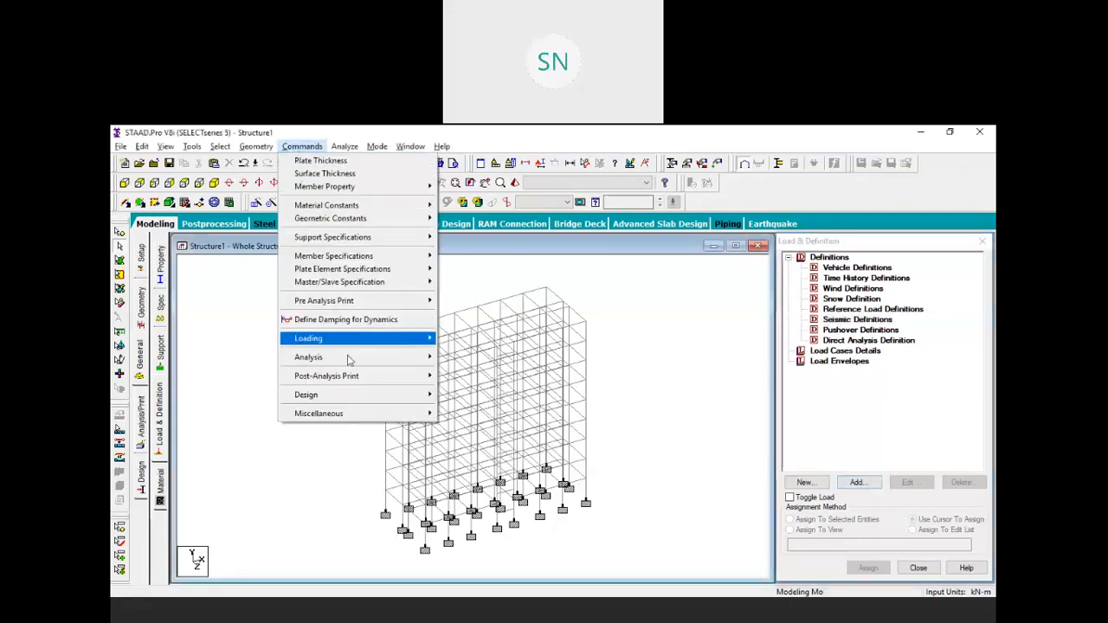
{"action": "mouse_move", "coordinate": [378, 342]}
{"action": "mouse_move", "coordinate": [466, 342]}
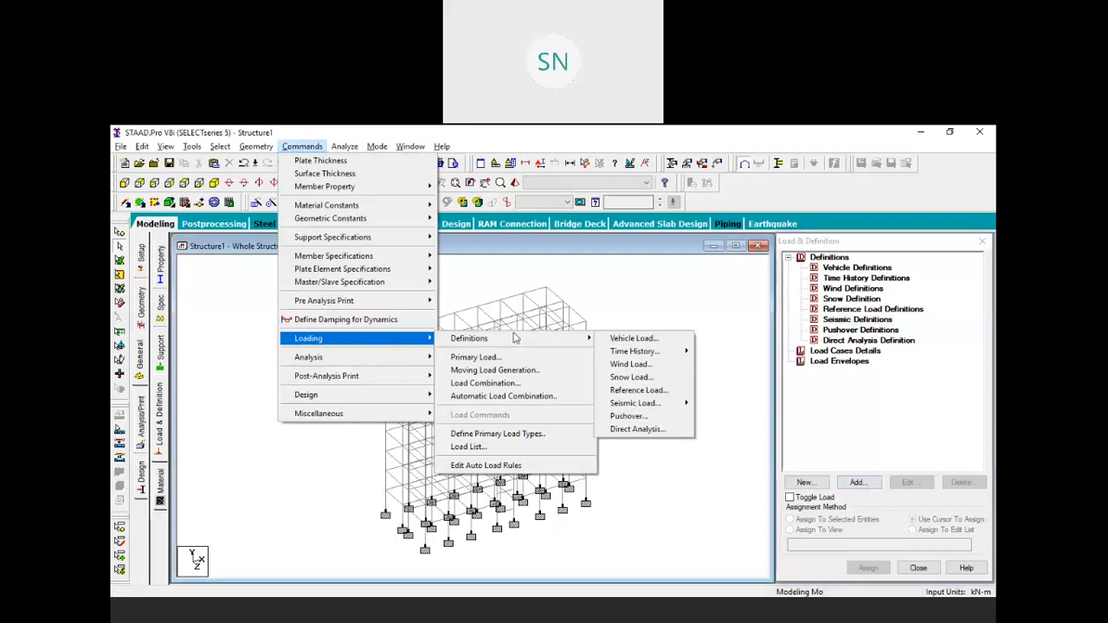
{"action": "mouse_move", "coordinate": [661, 408]}
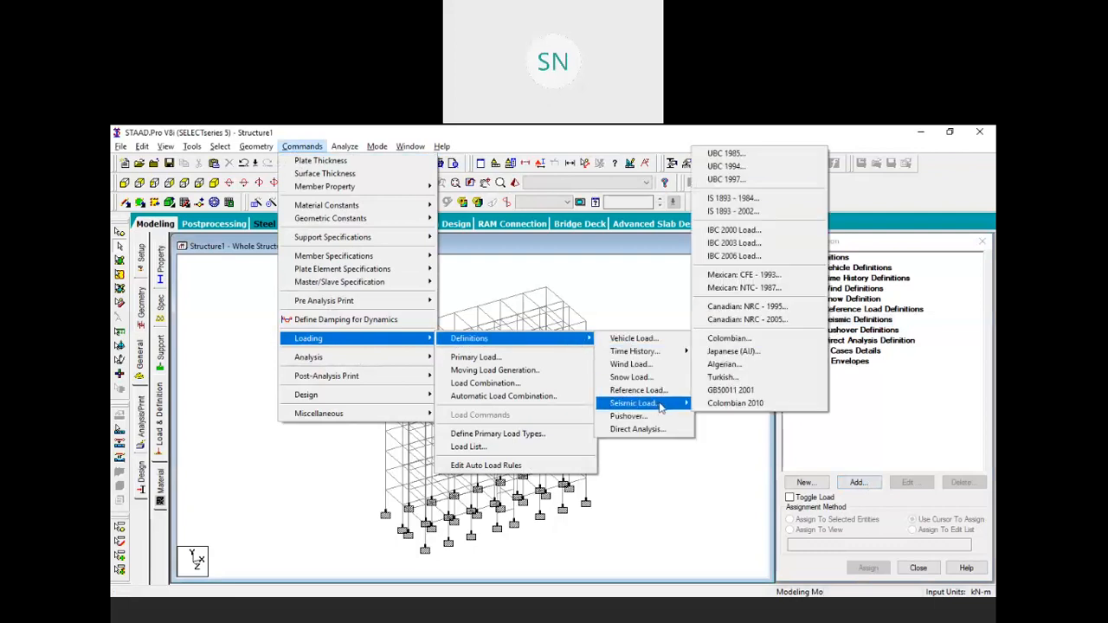
{"action": "left_click", "coordinate": [718, 457]}
Step: Start a new seismic definition and set its type to IS 1893 - 2002/2005
{"action": "left_click", "coordinate": [848, 320]}
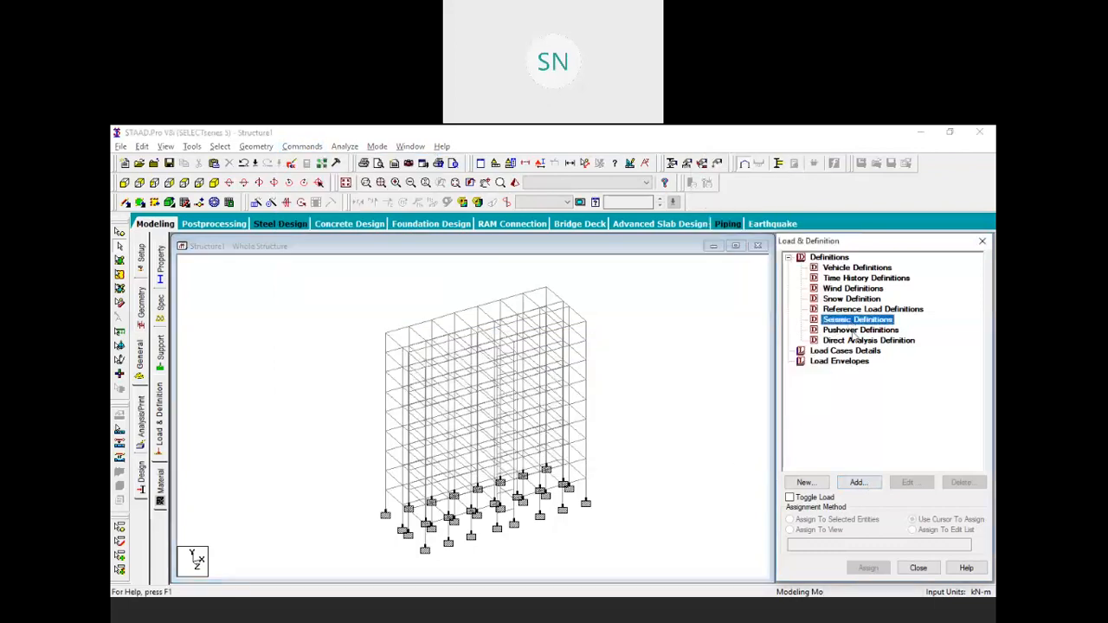
{"action": "left_click", "coordinate": [868, 481]}
{"action": "left_click_drag", "start_coordinate": [523, 220], "coordinate": [416, 182]}
{"action": "left_click", "coordinate": [439, 219]}
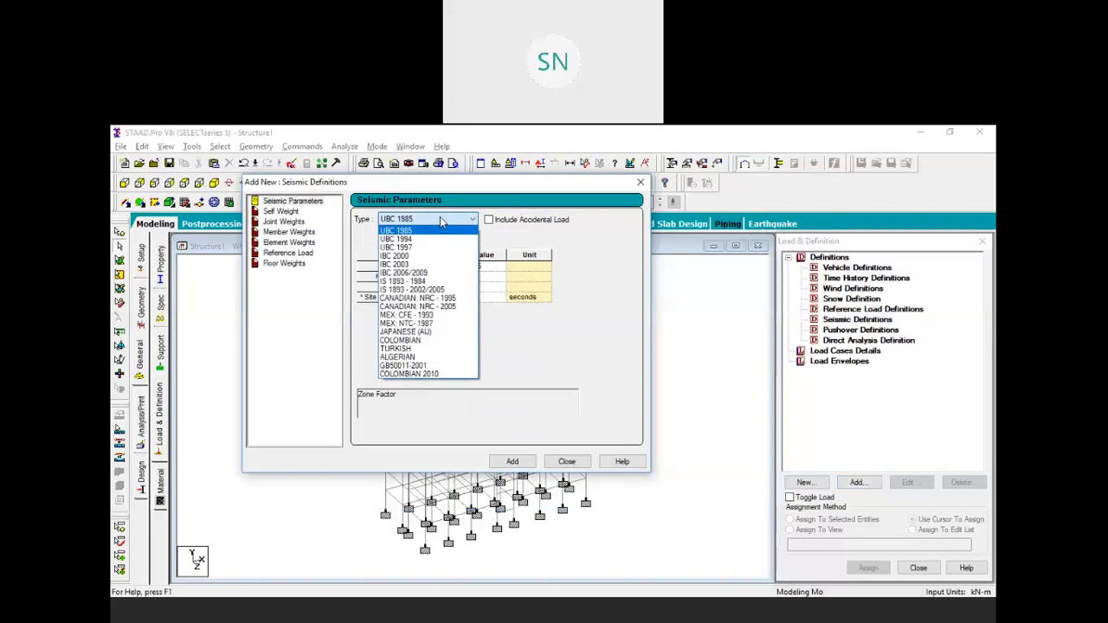
{"action": "left_click", "coordinate": [448, 290]}
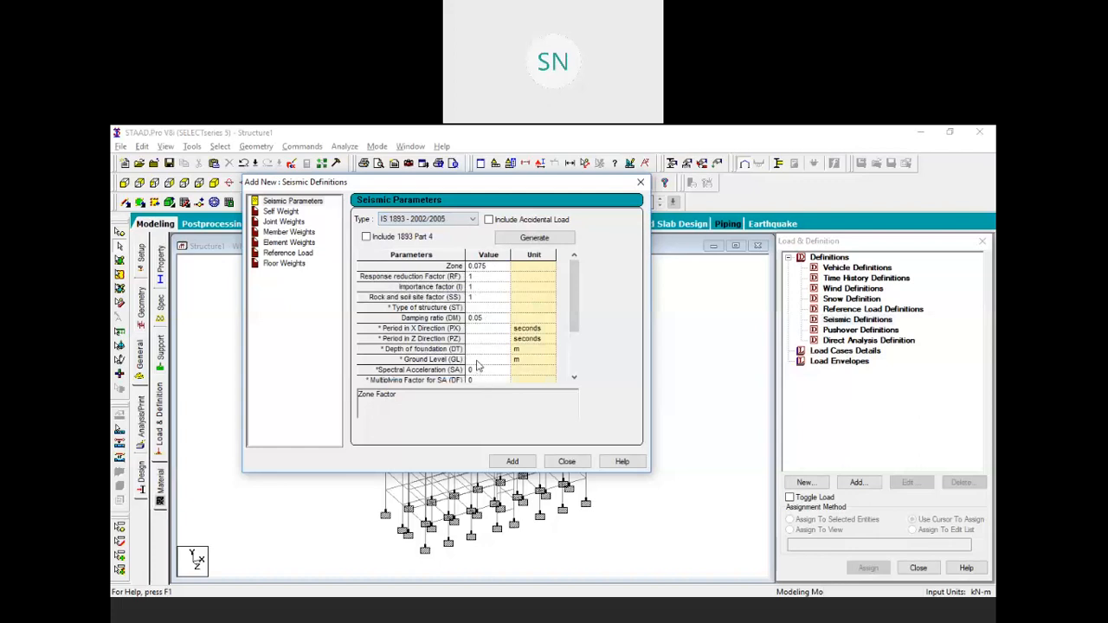
Step: Open the IS:1893 seismic parameter generator and set the zone factor by city, choosing Ahmedabad
{"action": "left_click", "coordinate": [557, 240]}
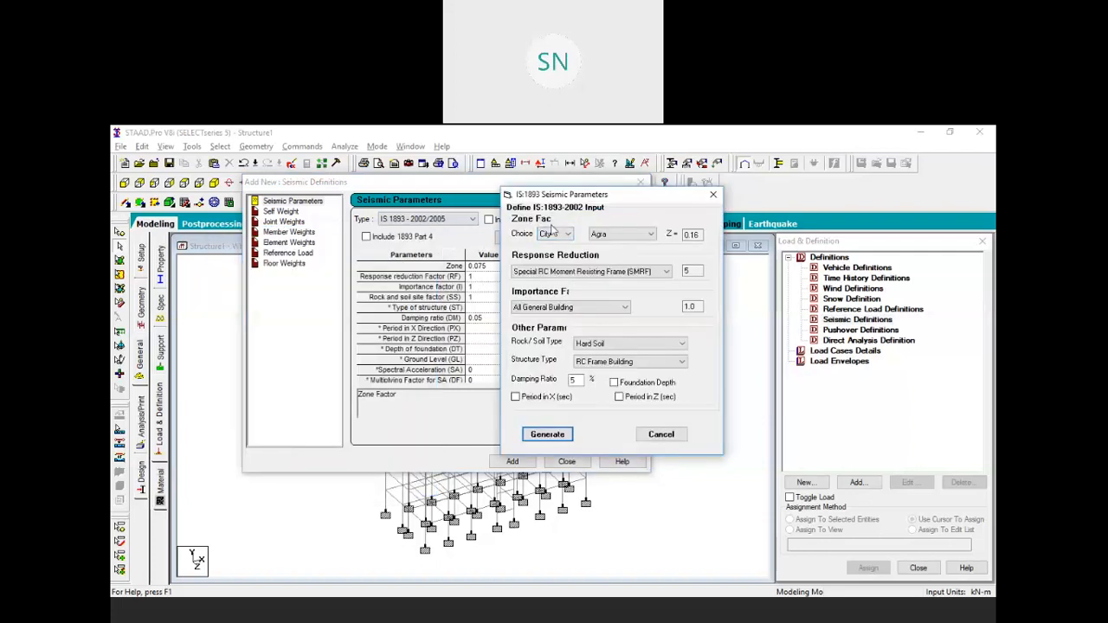
{"action": "left_click", "coordinate": [568, 235]}
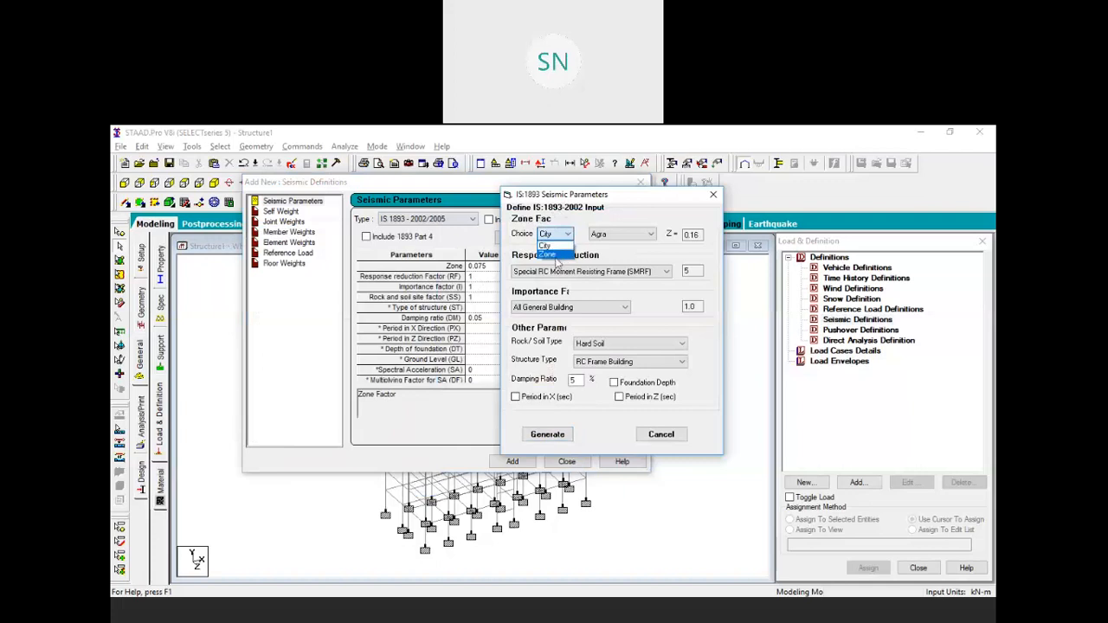
{"action": "left_click", "coordinate": [558, 254]}
{"action": "left_click", "coordinate": [561, 234]}
{"action": "left_click", "coordinate": [555, 245]}
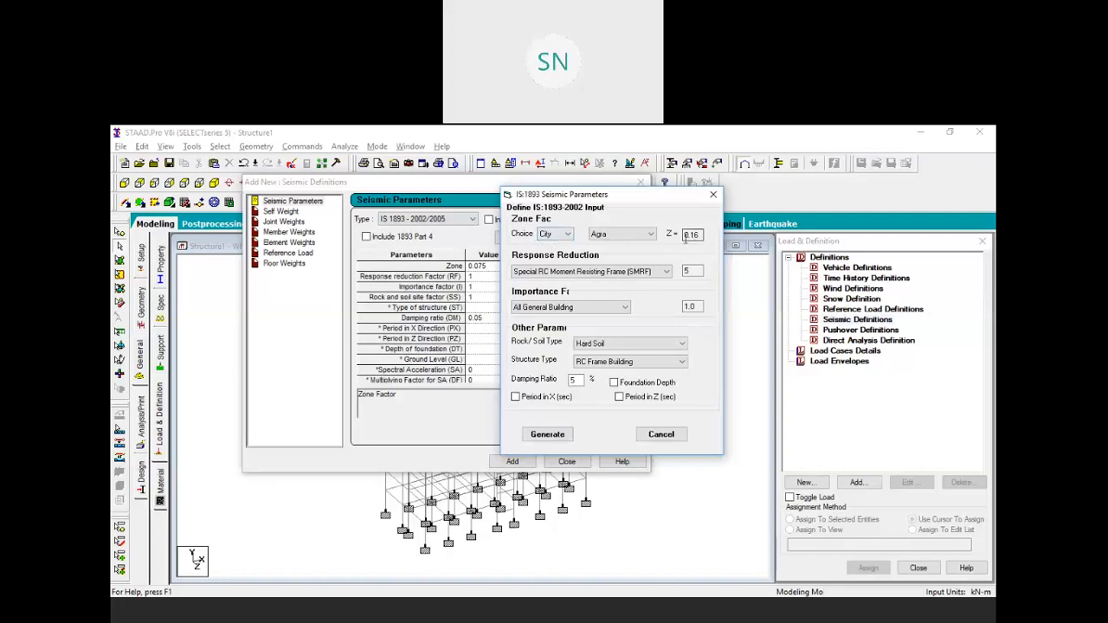
{"action": "left_click", "coordinate": [632, 234]}
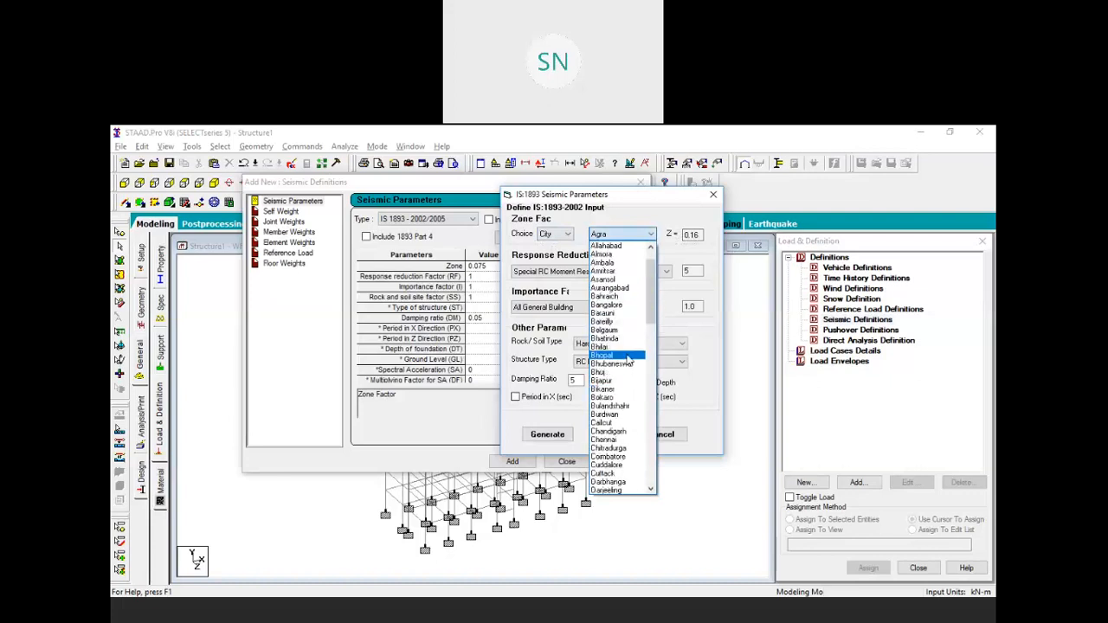
{"action": "left_click", "coordinate": [618, 253]}
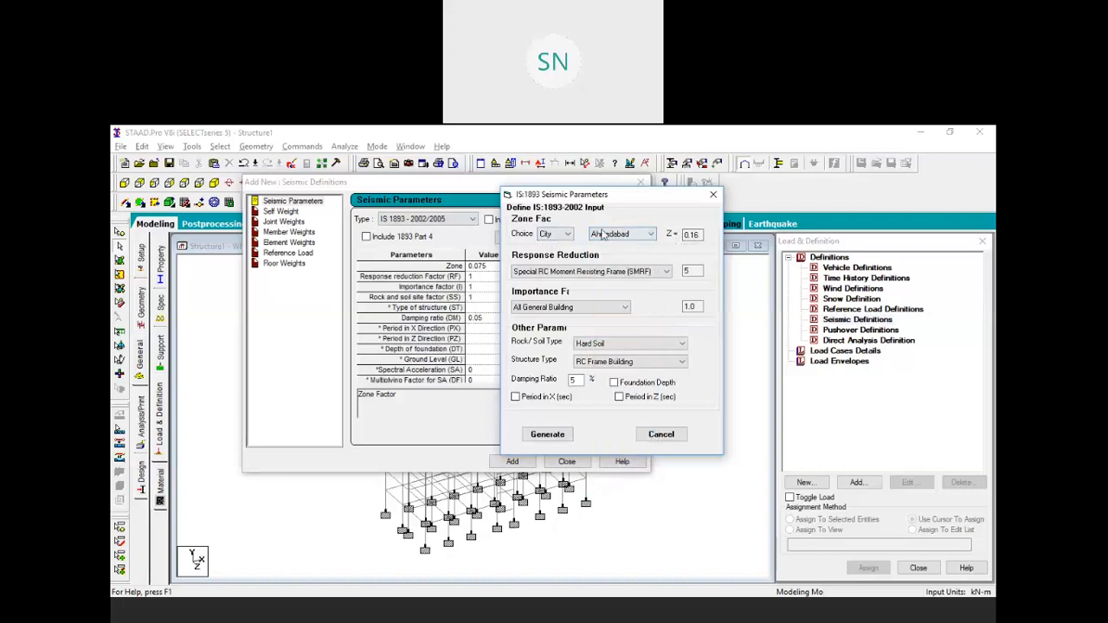
Step: Set response reduction to Ordinary RC Moment Resisting Frame (OMRF) and the importance factor to Important Building
{"action": "left_click", "coordinate": [666, 272]}
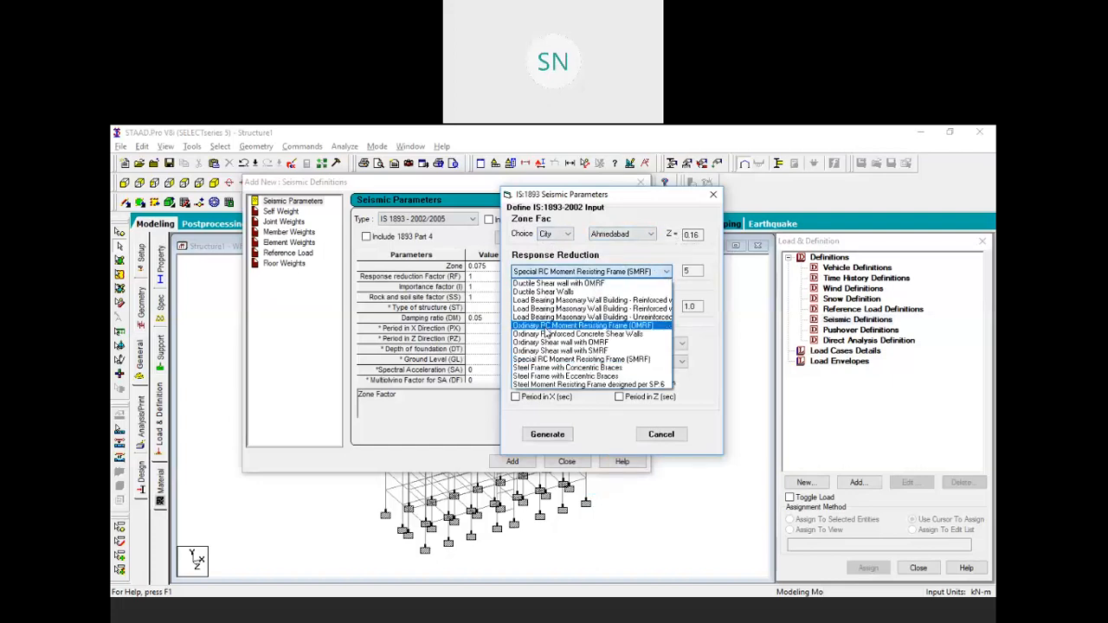
{"action": "left_click", "coordinate": [635, 327]}
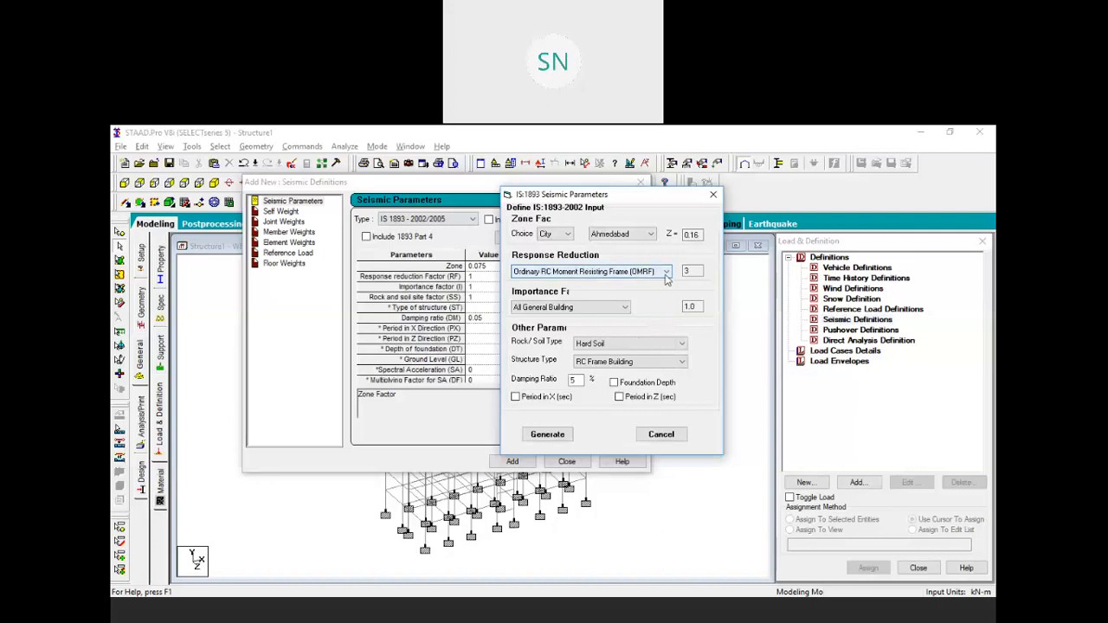
{"action": "left_click", "coordinate": [625, 308]}
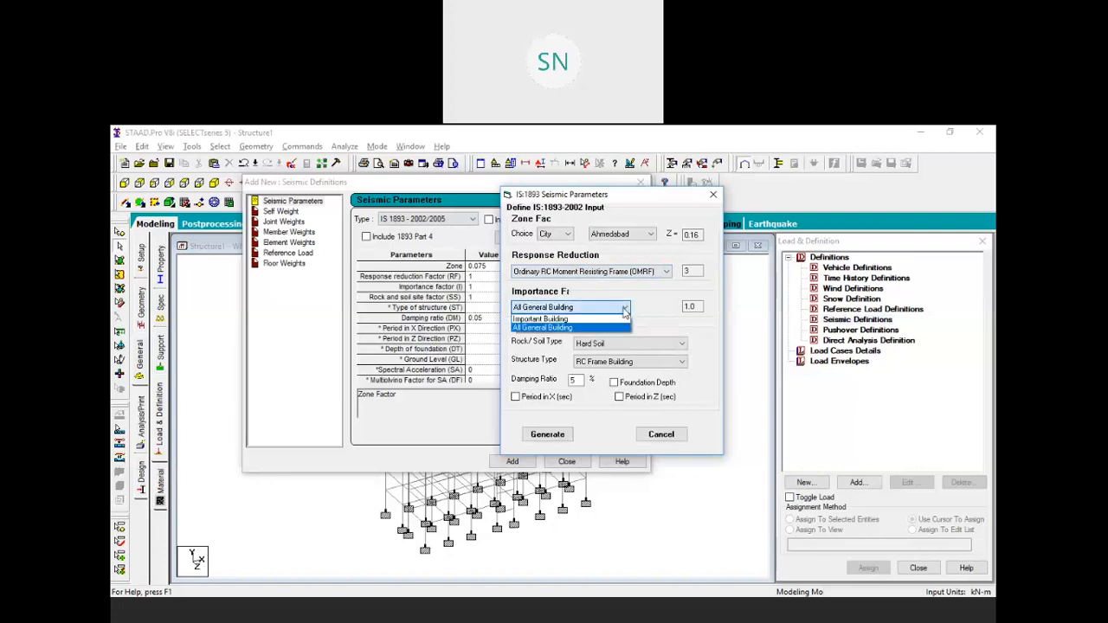
{"action": "left_click", "coordinate": [569, 320]}
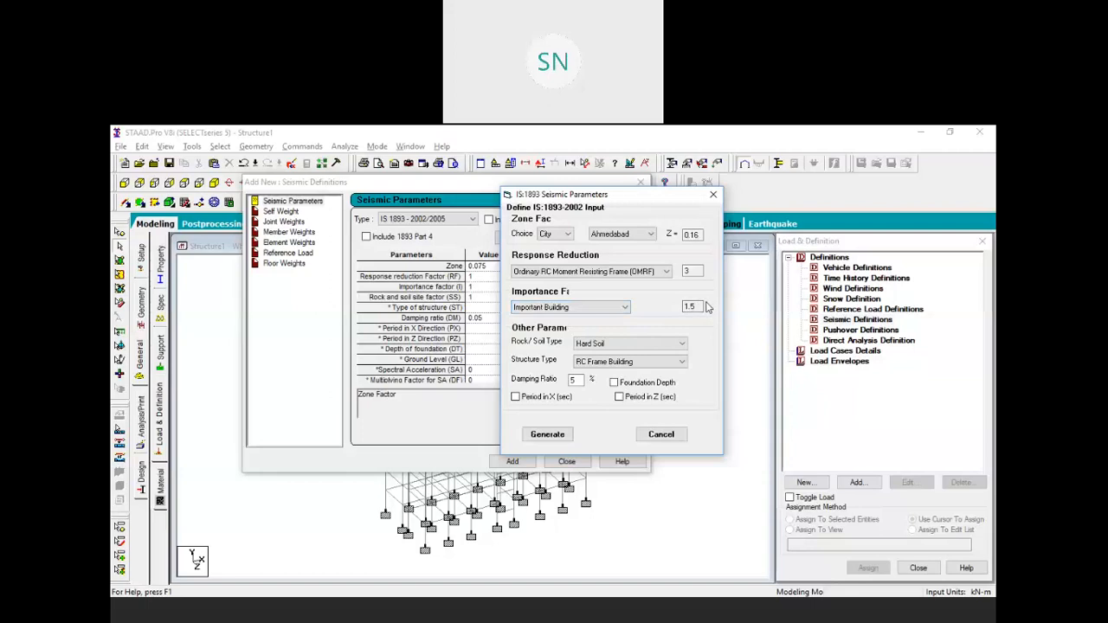
{"action": "left_click", "coordinate": [624, 307]}
{"action": "left_click", "coordinate": [560, 330]}
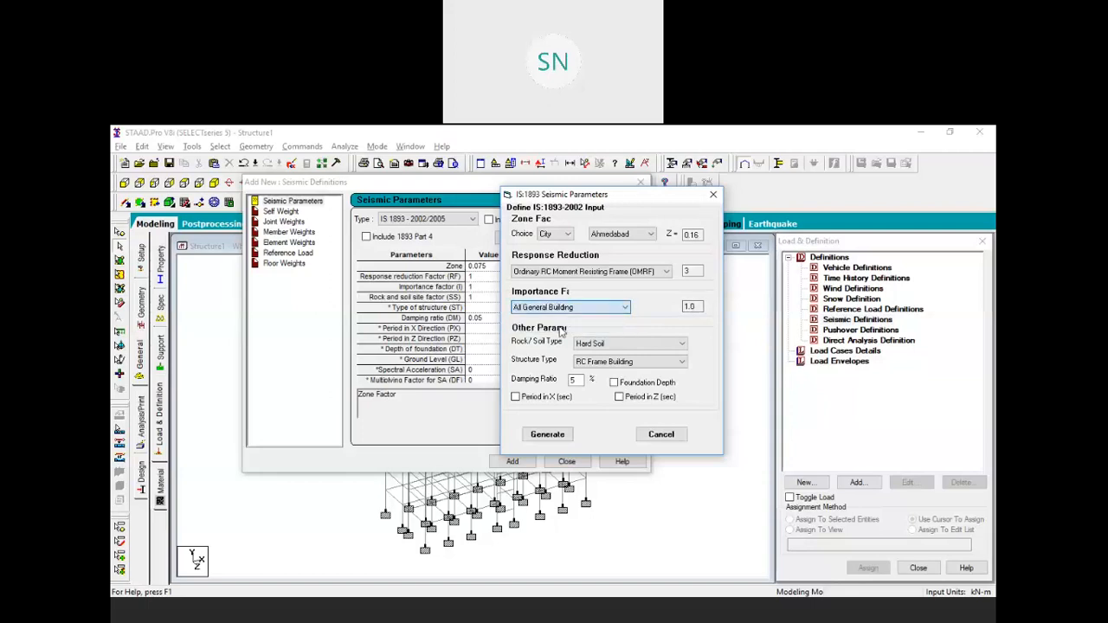
{"action": "left_click", "coordinate": [606, 307]}
{"action": "left_click", "coordinate": [562, 318]}
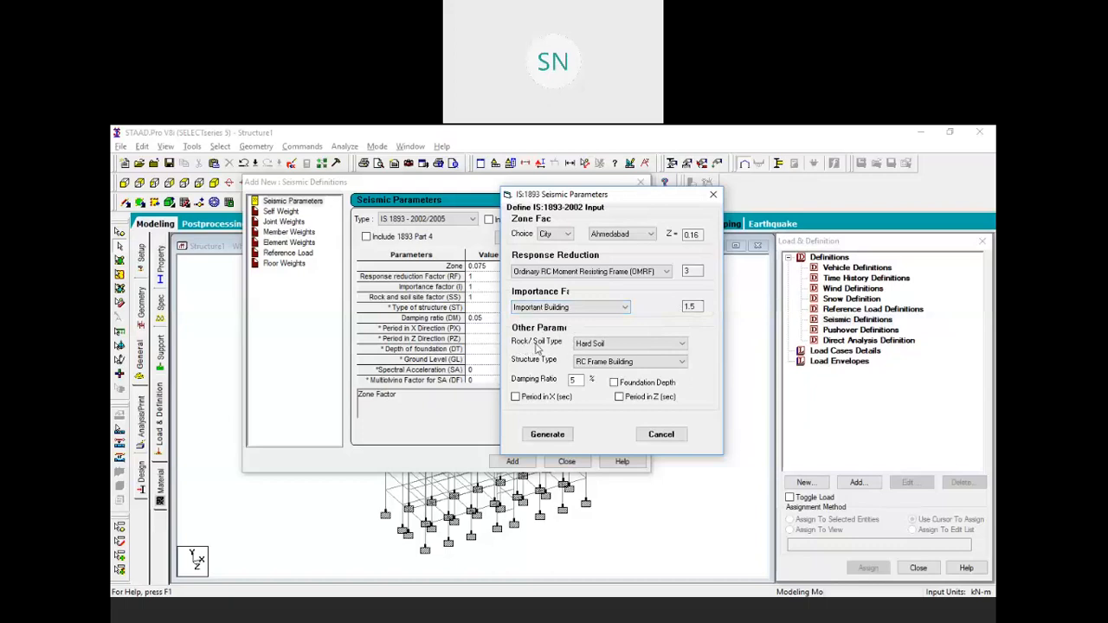
Step: Set the rock/soil type to Medium Soil and the structure type to RC Frame Building
{"action": "left_click", "coordinate": [614, 344]}
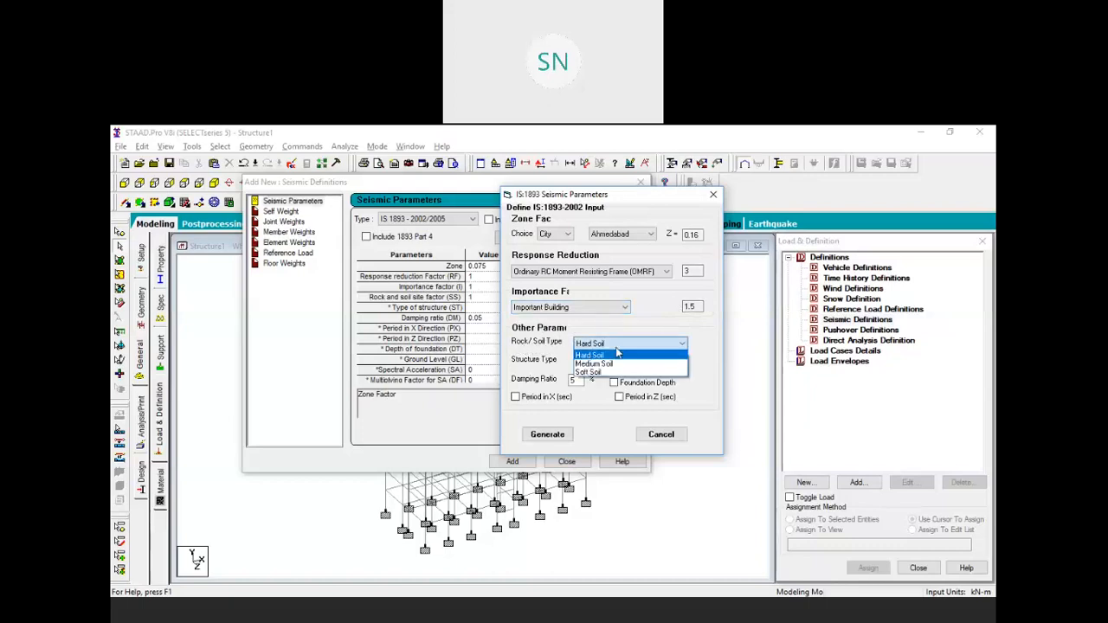
{"action": "left_click", "coordinate": [610, 363]}
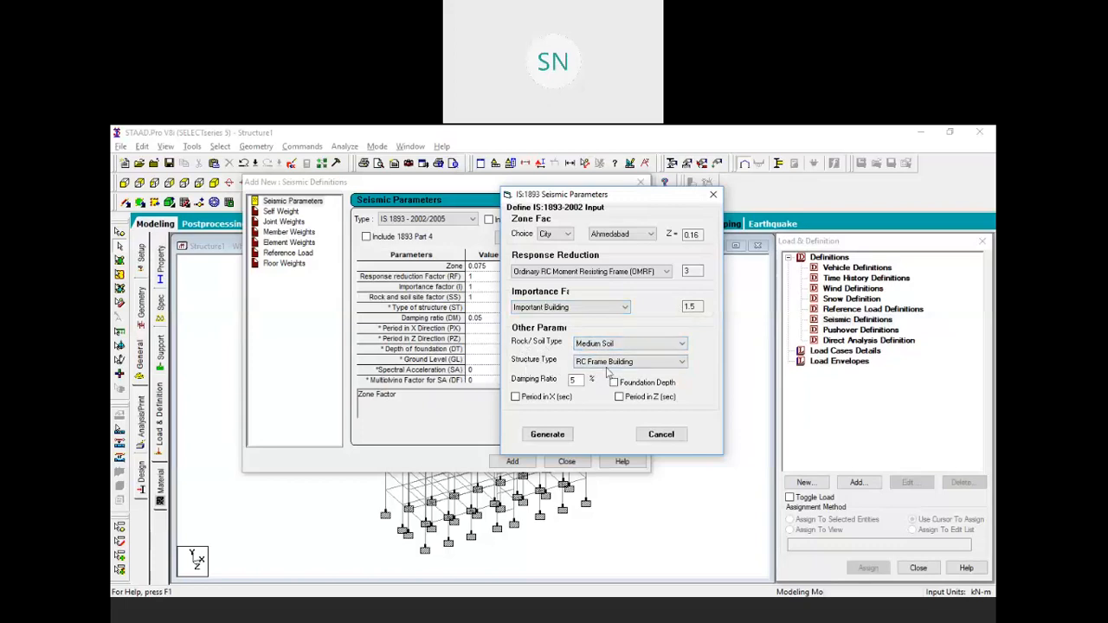
{"action": "left_click", "coordinate": [641, 363]}
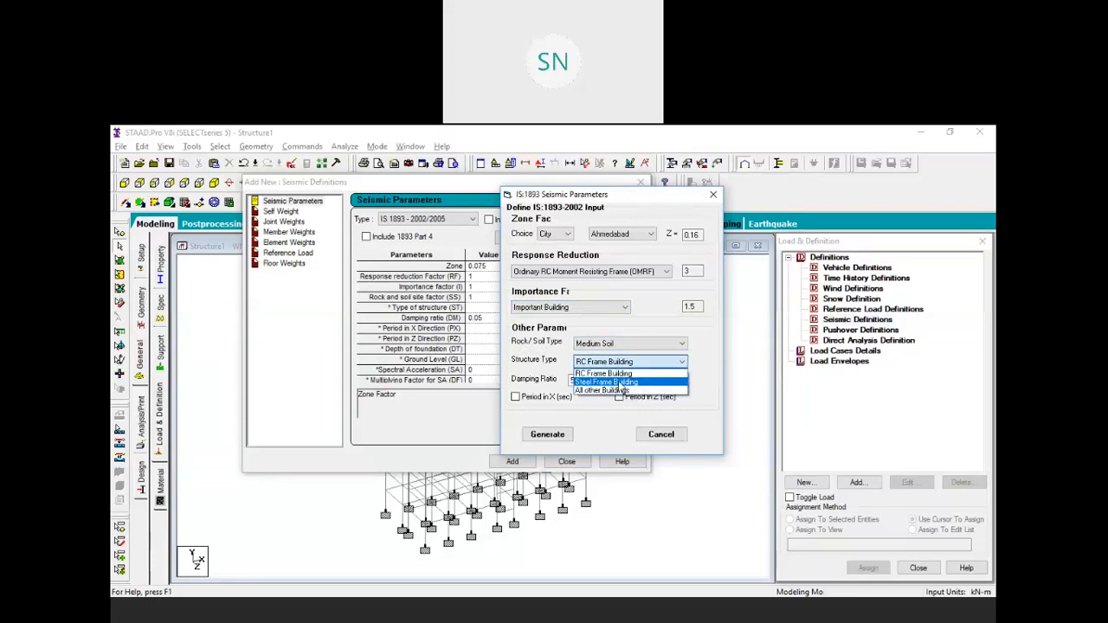
{"action": "left_click", "coordinate": [620, 374]}
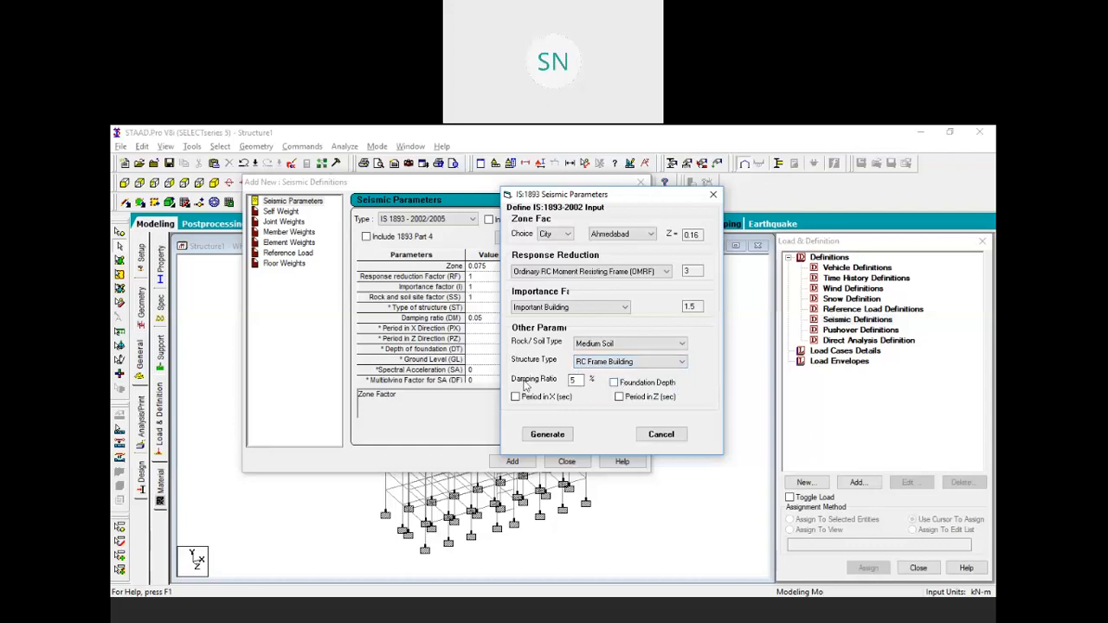
Step: Generate the seismic parameters with a damping ratio of 0.05, add the definition, and leave the dialog without adding self weight
{"action": "double_click", "coordinate": [572, 380]}
{"action": "type", "text": "0.05"}
{"action": "left_click", "coordinate": [554, 435]}
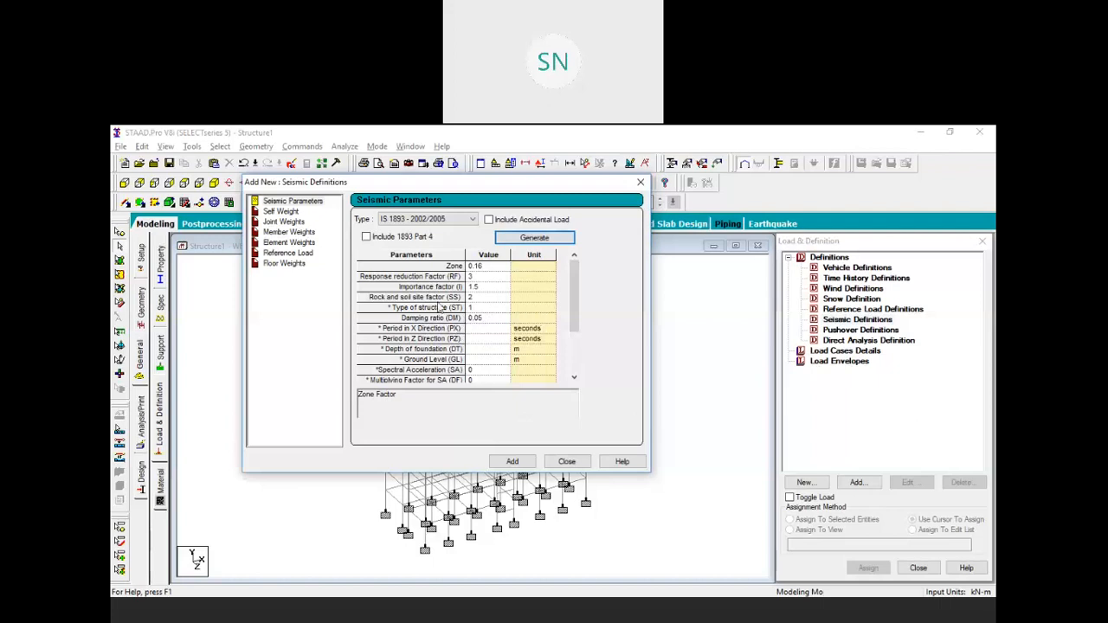
{"action": "left_click", "coordinate": [512, 461]}
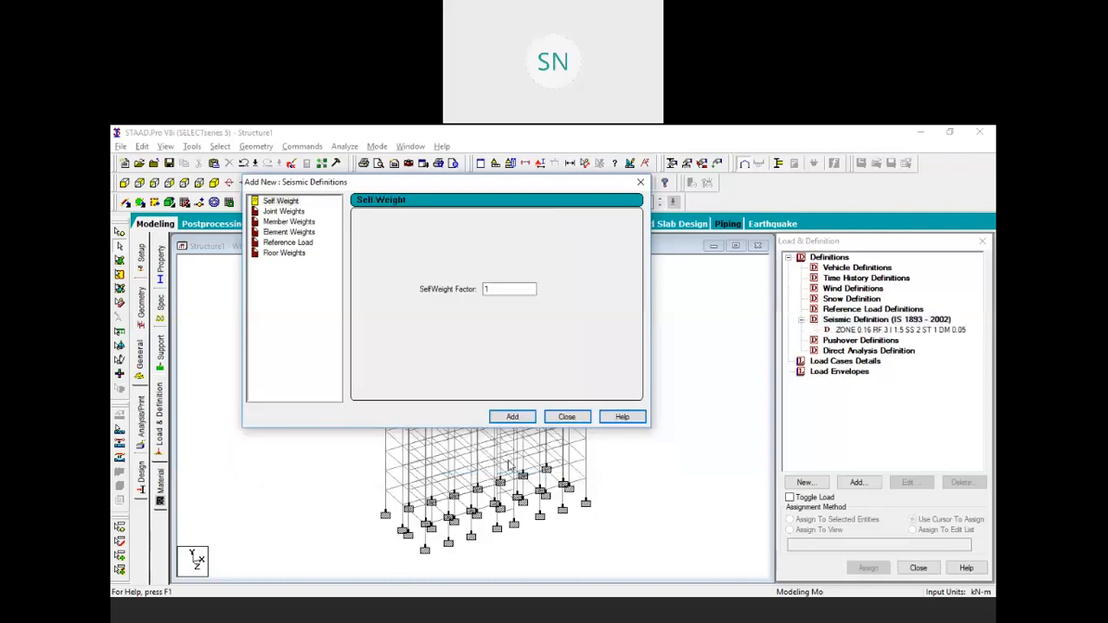
{"action": "left_click", "coordinate": [571, 417]}
Step: Review the DL and LL lists in Notepad, then return to the seismic parameter entry in STAAD.Pro
{"action": "left_click", "coordinate": [900, 332]}
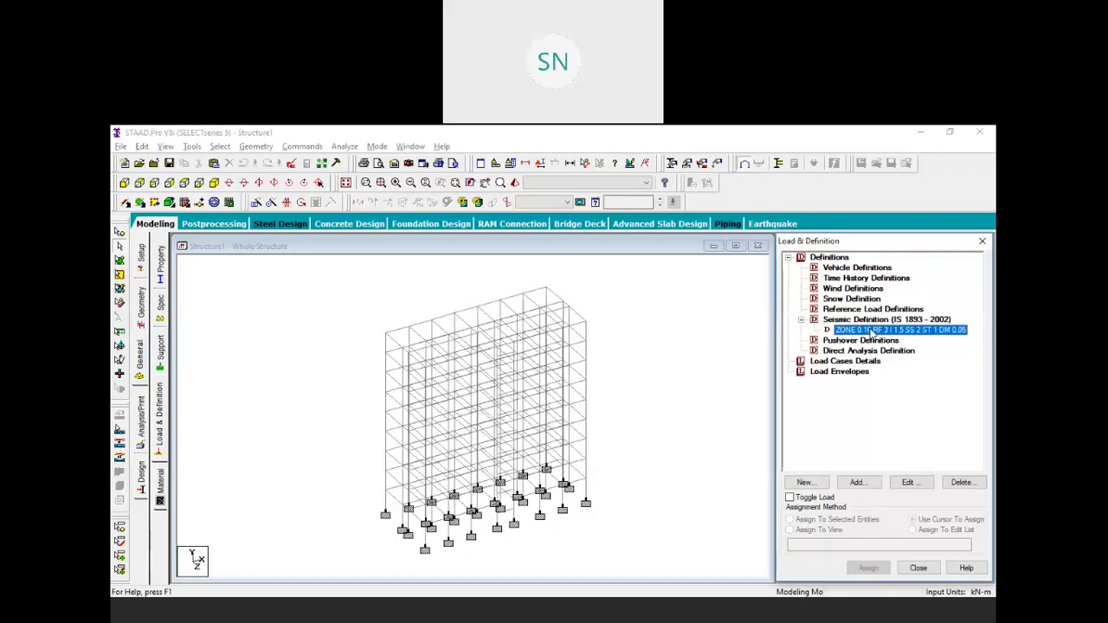
{"action": "left_click", "coordinate": [729, 618]}
{"action": "left_click_drag", "start_coordinate": [433, 225], "coordinate": [327, 185]}
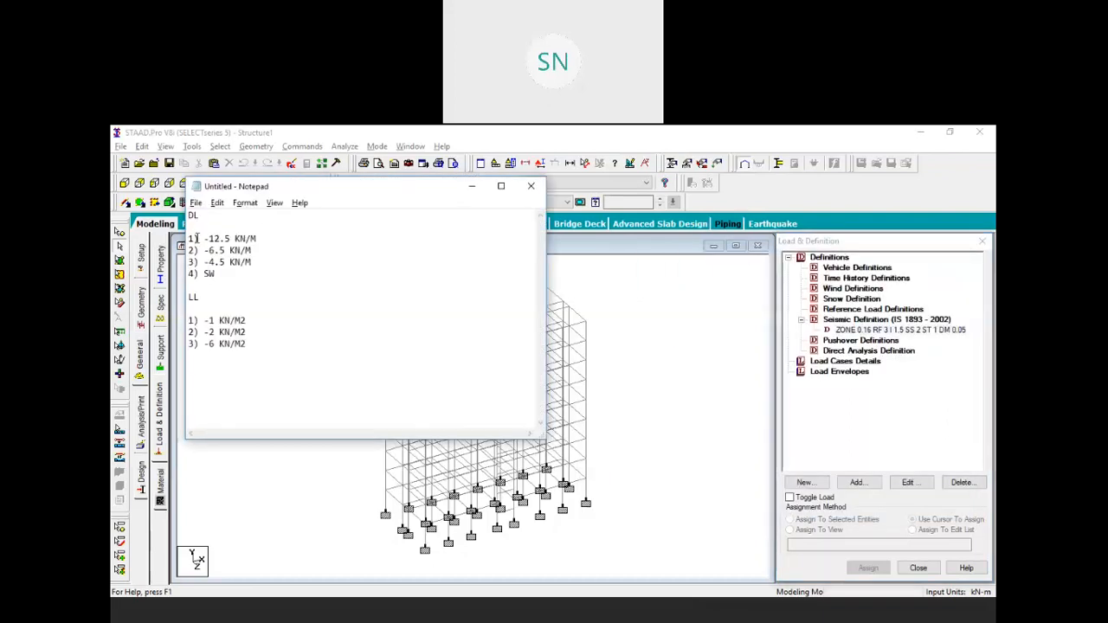
{"action": "left_click_drag", "start_coordinate": [189, 238], "coordinate": [280, 361]}
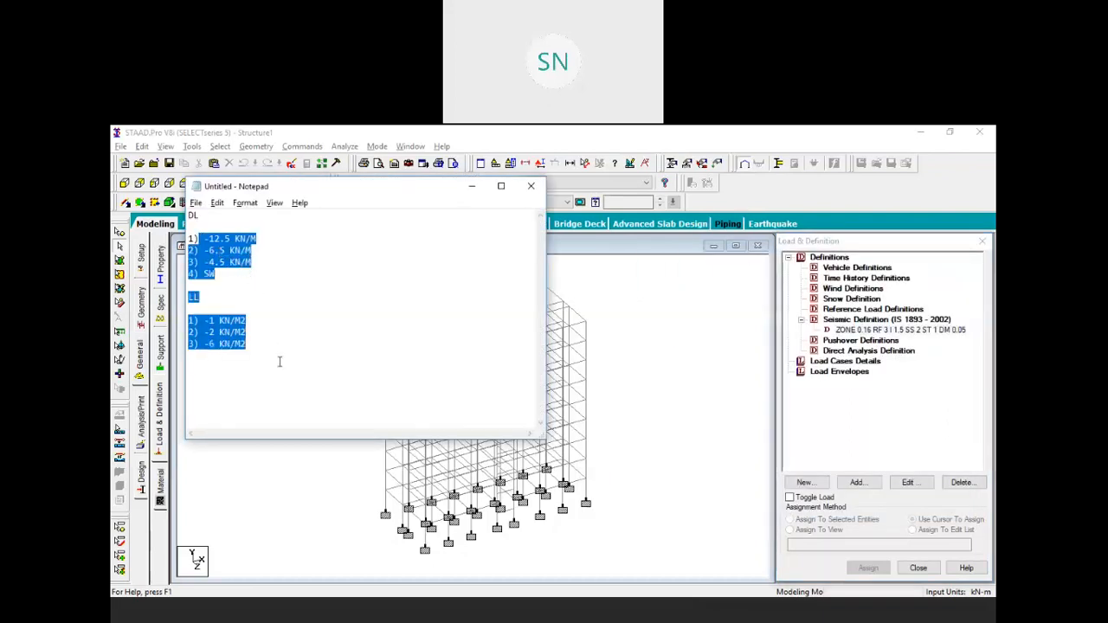
{"action": "left_click", "coordinate": [268, 354]}
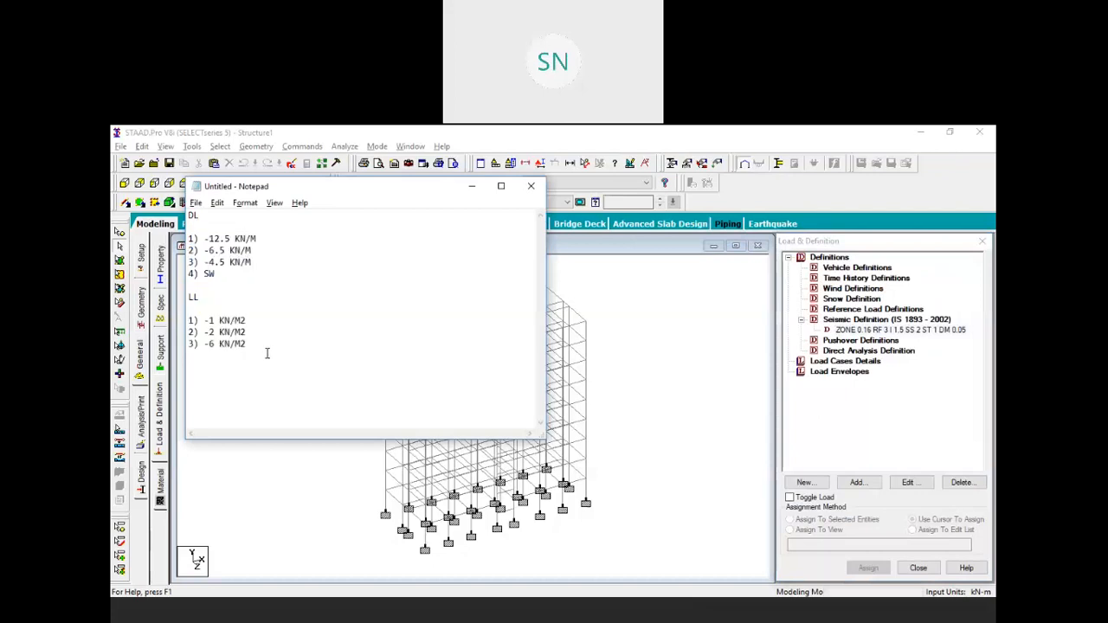
{"action": "left_click", "coordinate": [876, 330]}
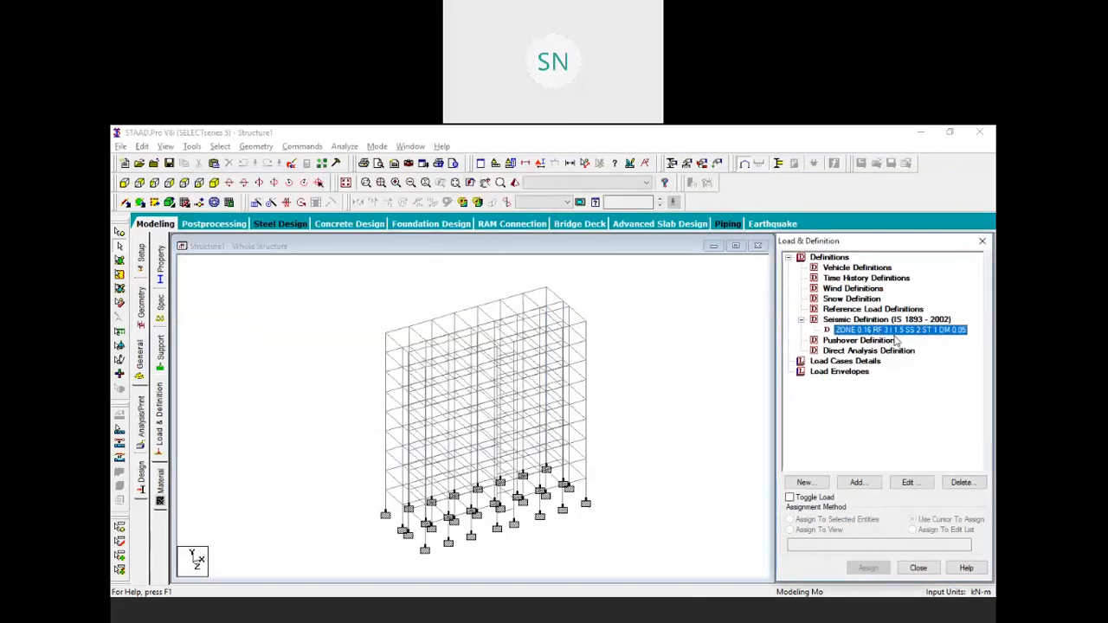
Step: Add a self weight with a factor of 1 to the seismic definition
{"action": "left_click", "coordinate": [856, 482]}
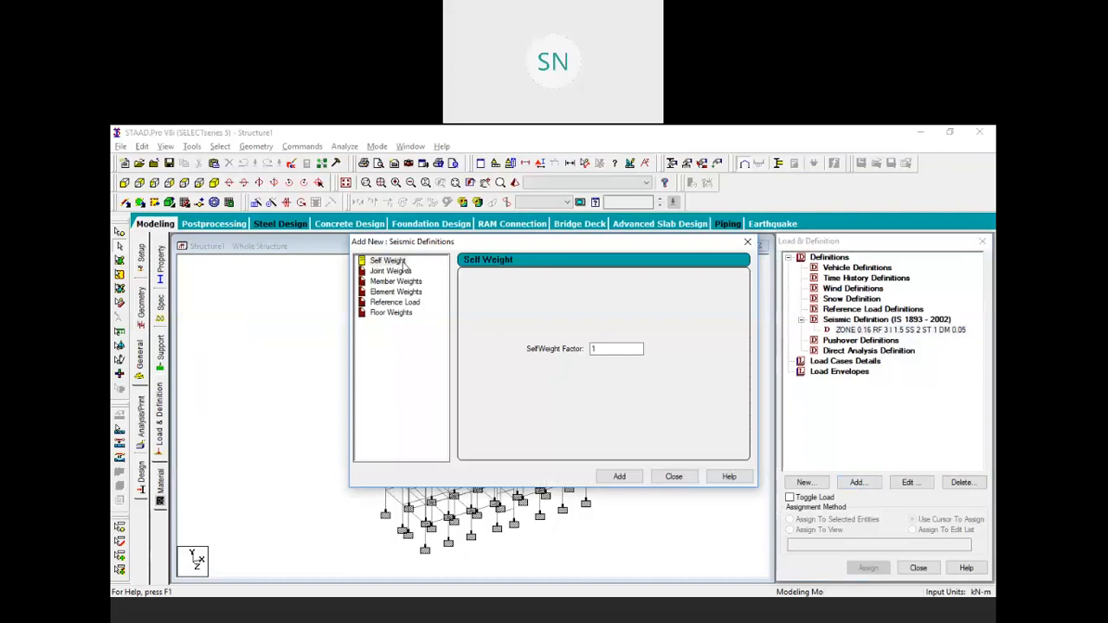
{"action": "double_click", "coordinate": [599, 349]}
{"action": "left_click", "coordinate": [630, 482]}
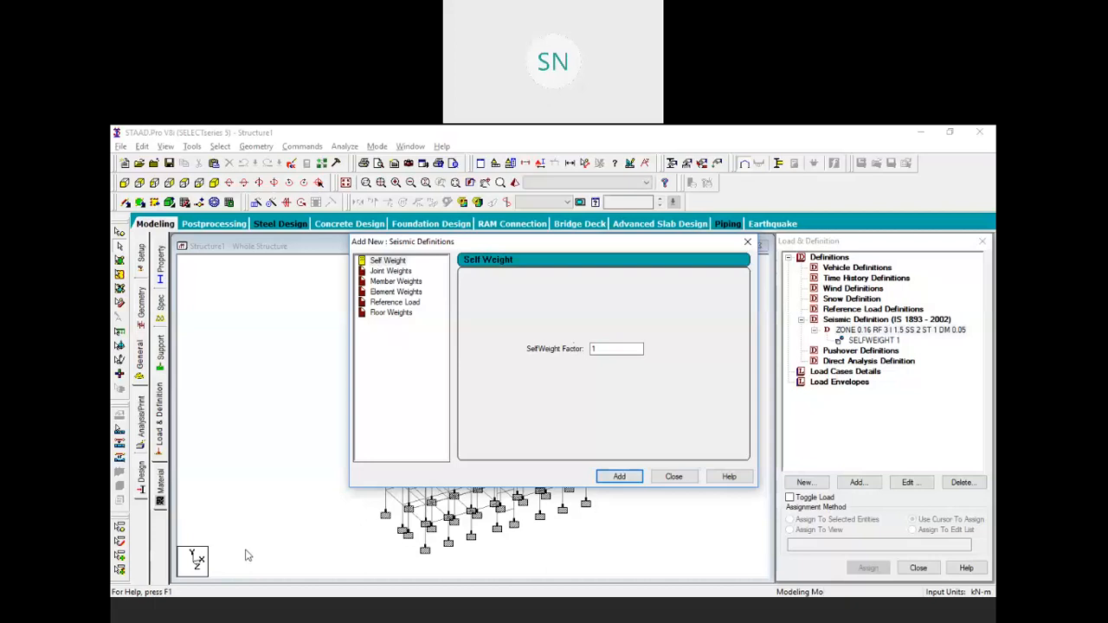
{"action": "left_click", "coordinate": [249, 503]}
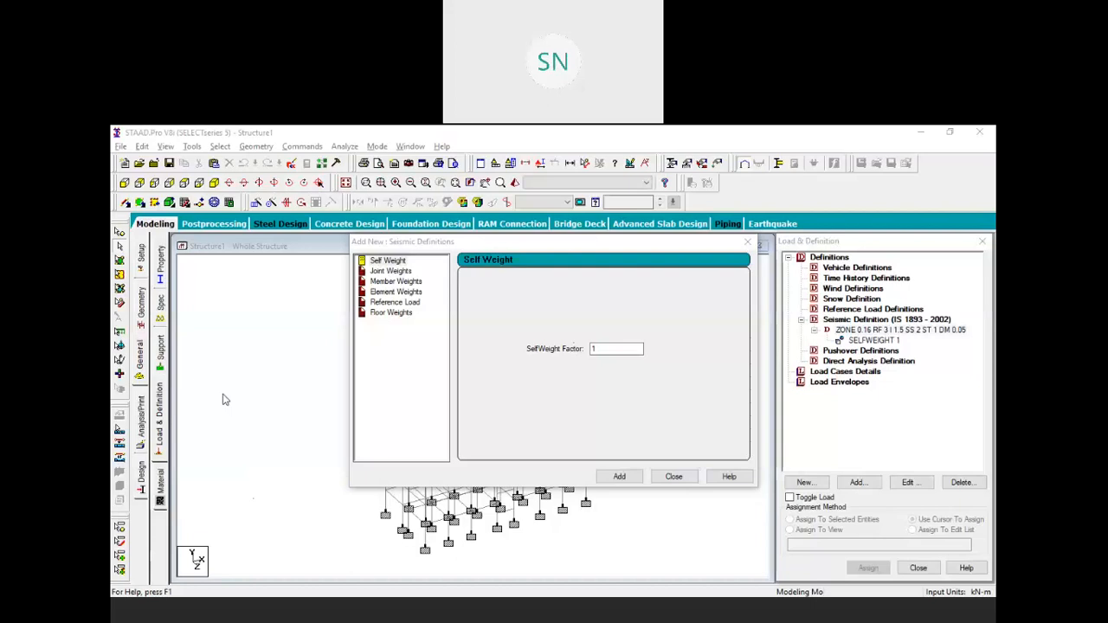
Step: Check the DL and LL lists in Notepad, then leave the seismic weights dialog in STAAD.Pro
{"action": "left_click", "coordinate": [730, 618]}
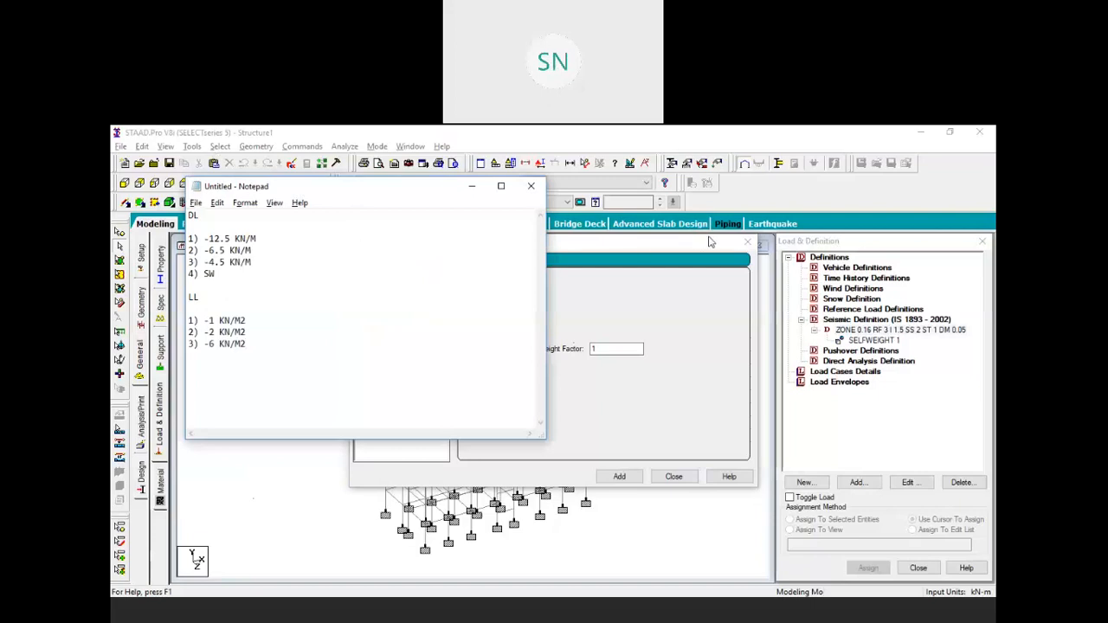
{"action": "left_click_drag", "start_coordinate": [293, 188], "coordinate": [728, 258]}
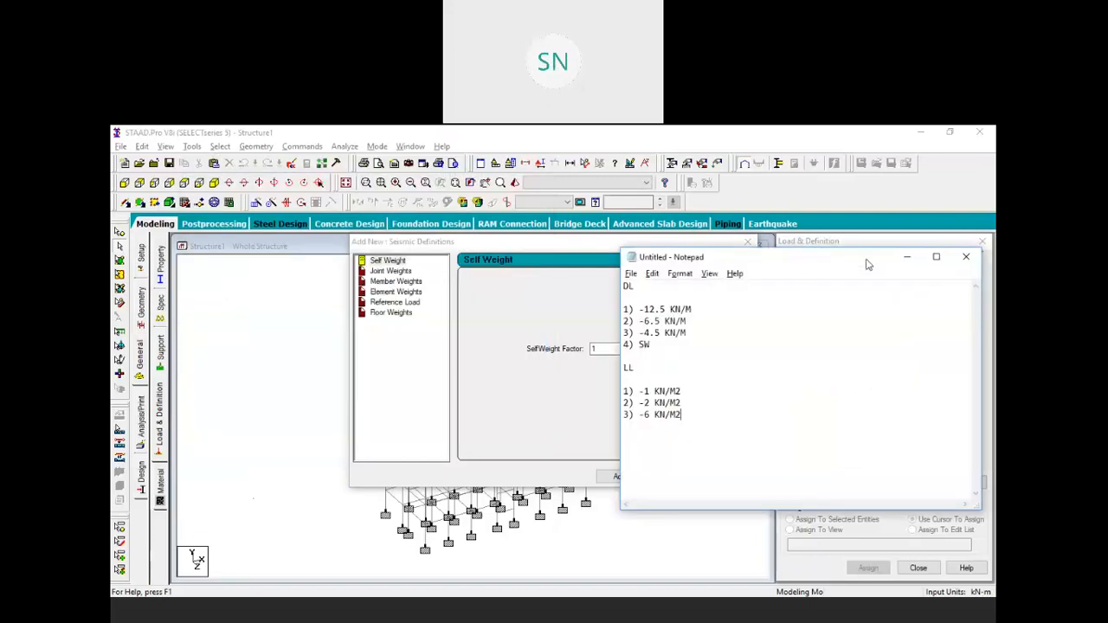
{"action": "left_click", "coordinate": [906, 257]}
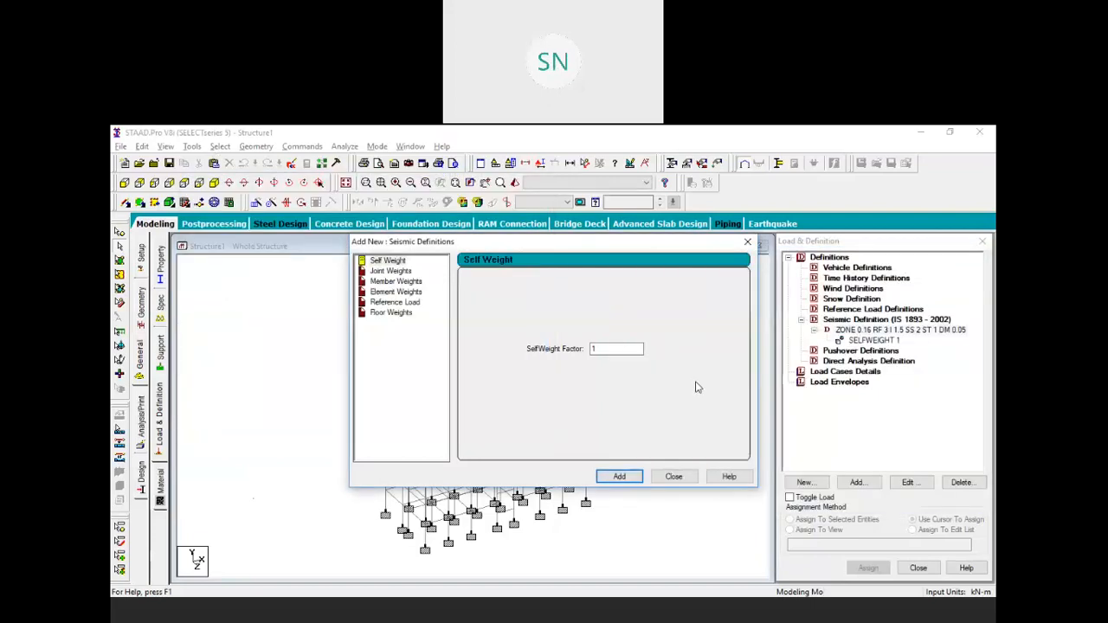
{"action": "left_click", "coordinate": [748, 241]}
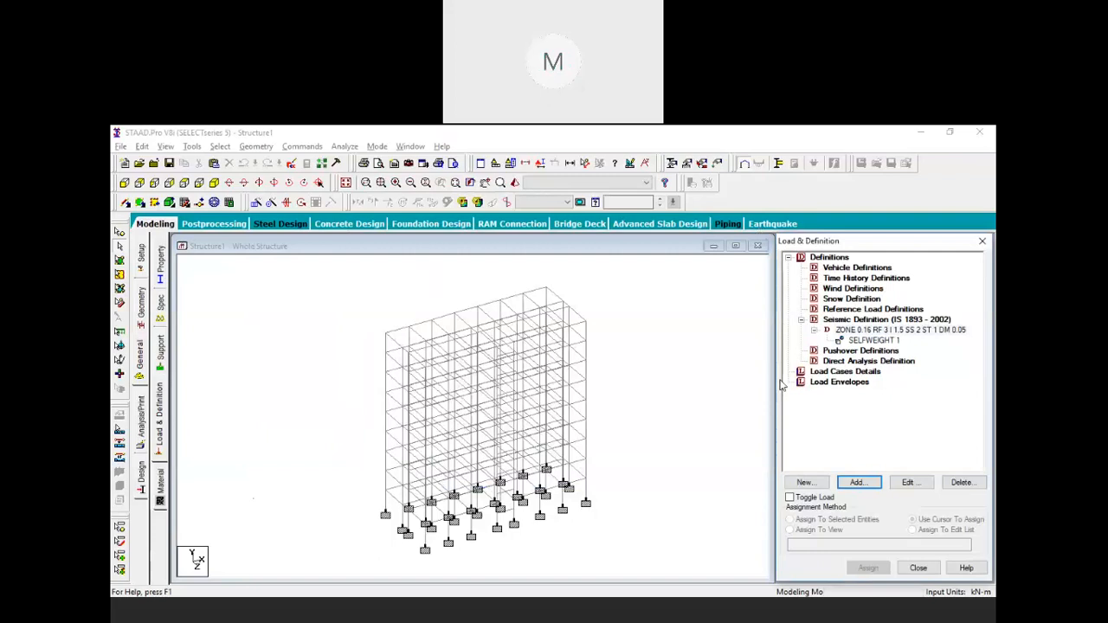
Step: Arrange the Notepad load list side by side with STAAD.Pro, with Notepad narrowed to a small column
{"action": "left_click", "coordinate": [734, 619]}
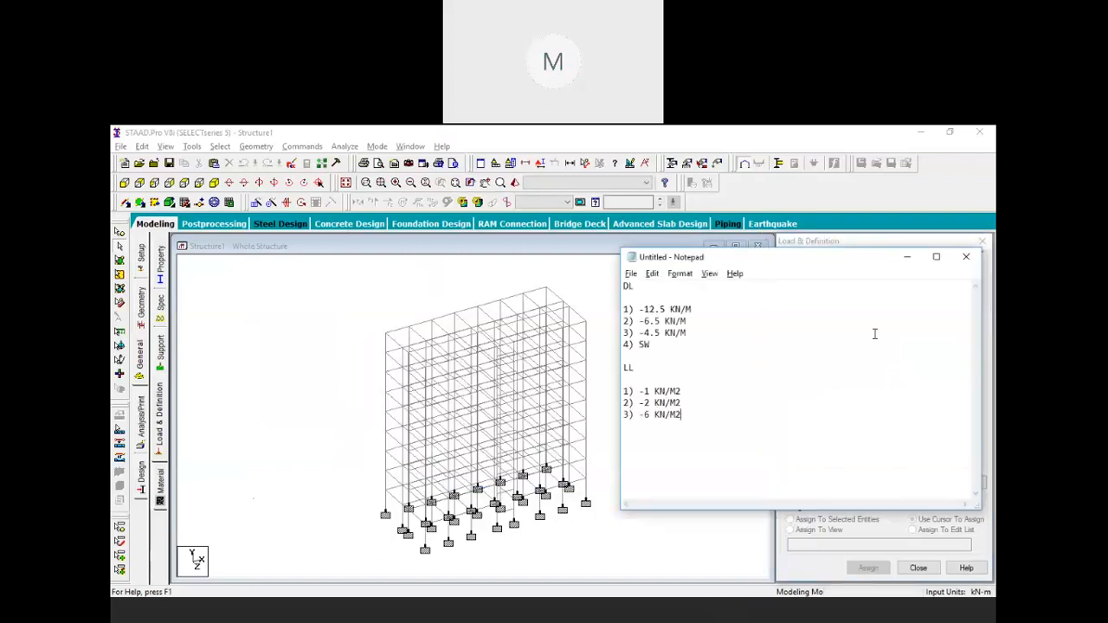
{"action": "left_click", "coordinate": [936, 256]}
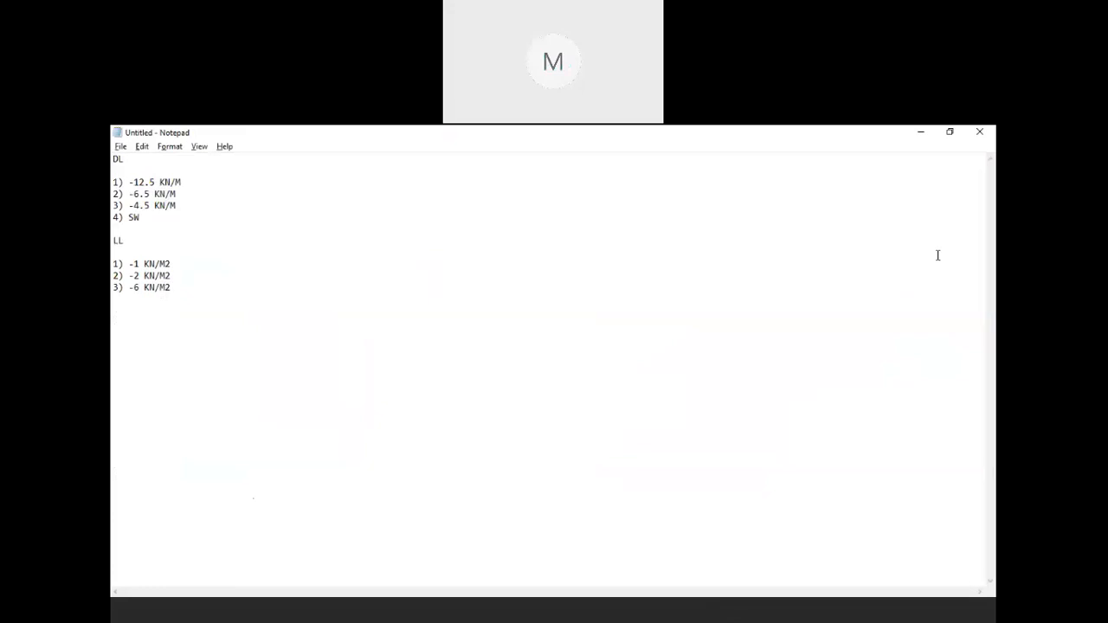
{"action": "key", "text": "super+Left"}
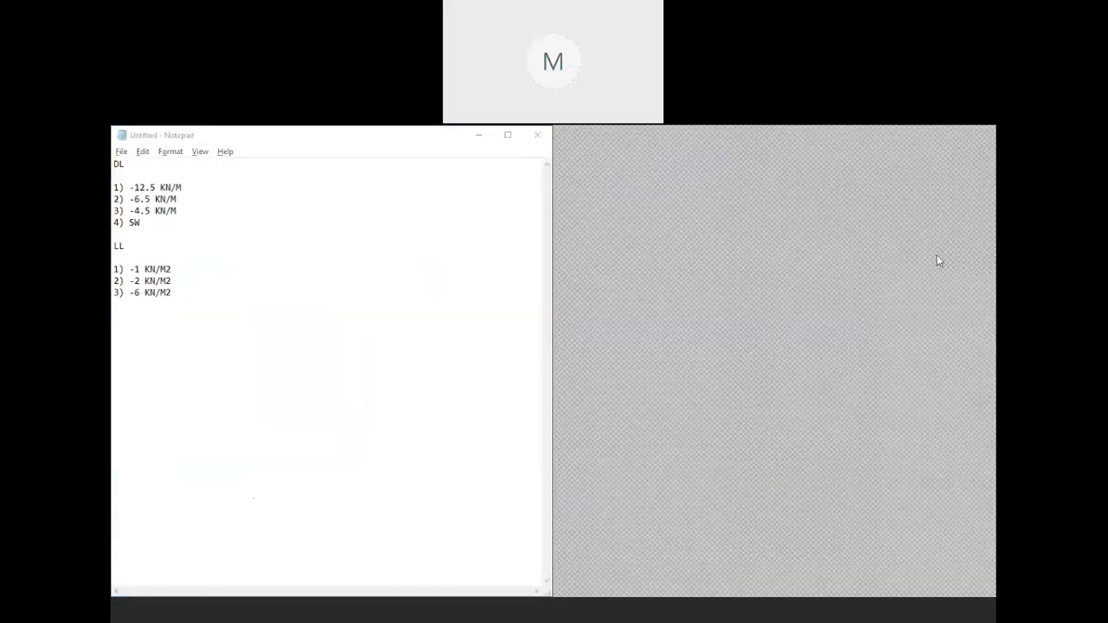
{"action": "left_click", "coordinate": [707, 229]}
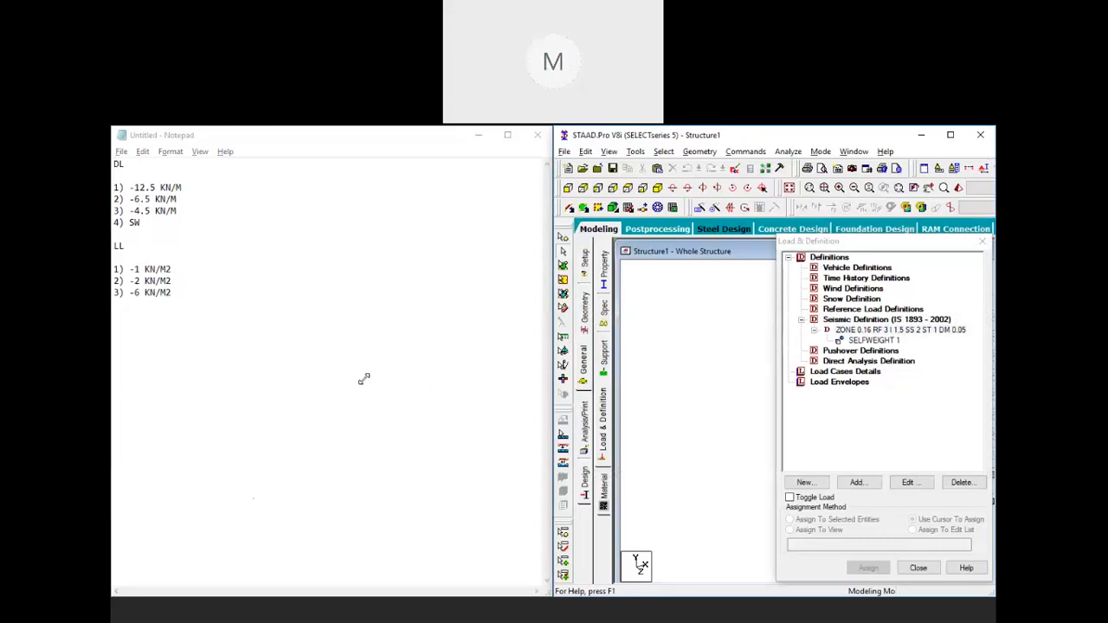
{"action": "left_click_drag", "start_coordinate": [550, 290], "coordinate": [548, 289]}
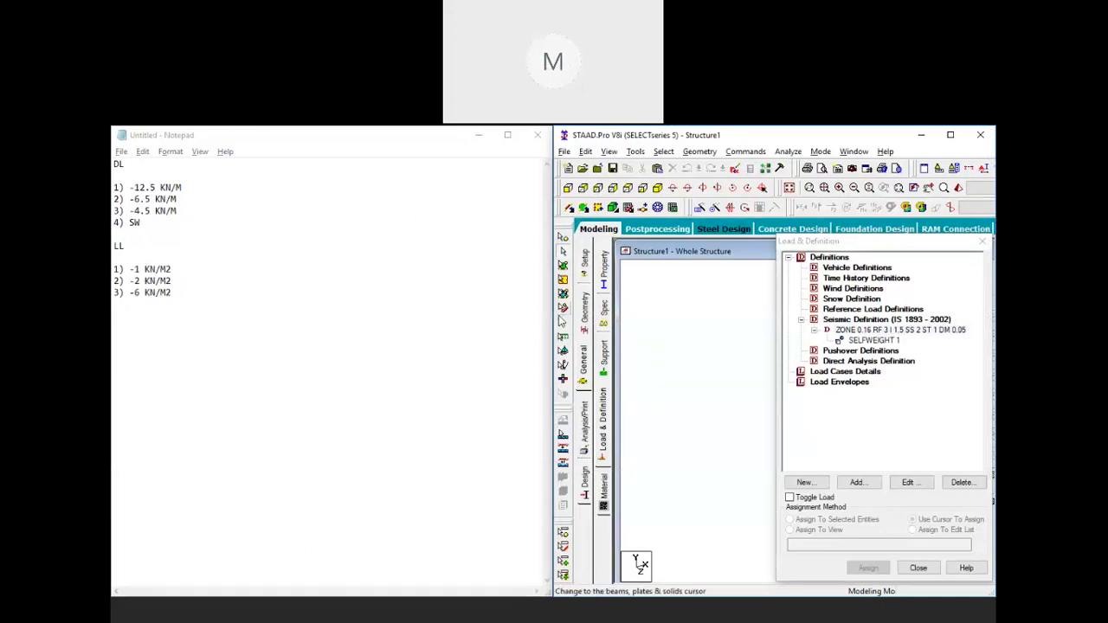
{"action": "left_click_drag", "start_coordinate": [548, 315], "coordinate": [219, 360]}
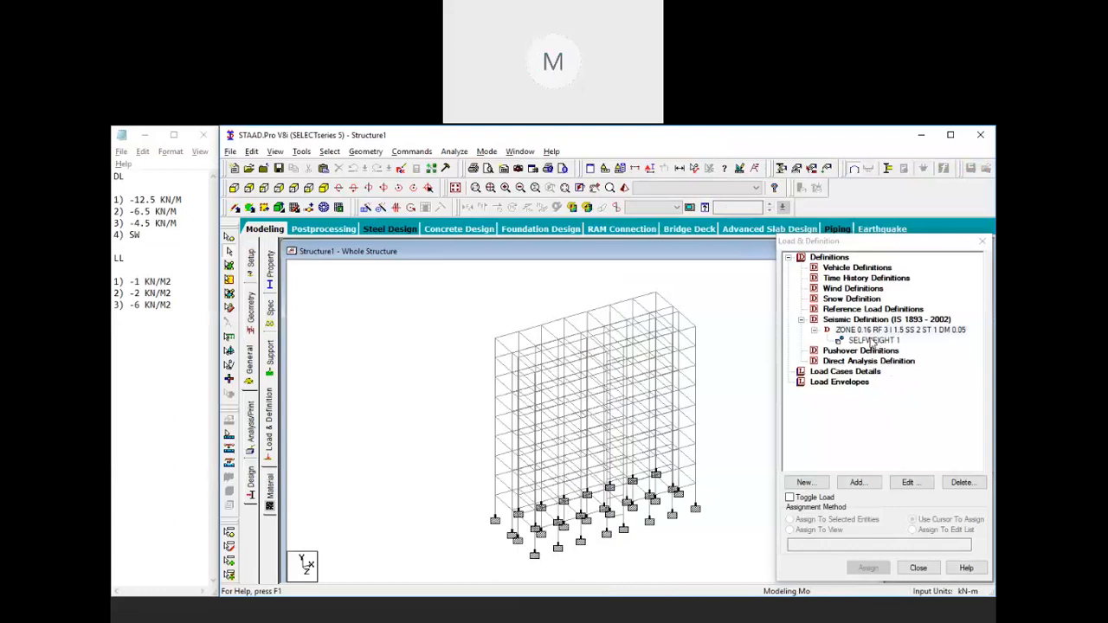
Step: Add a uniform (UNI) member weight of 12.5 kN/m to the seismic definition
{"action": "left_click", "coordinate": [857, 320]}
{"action": "left_click", "coordinate": [852, 332]}
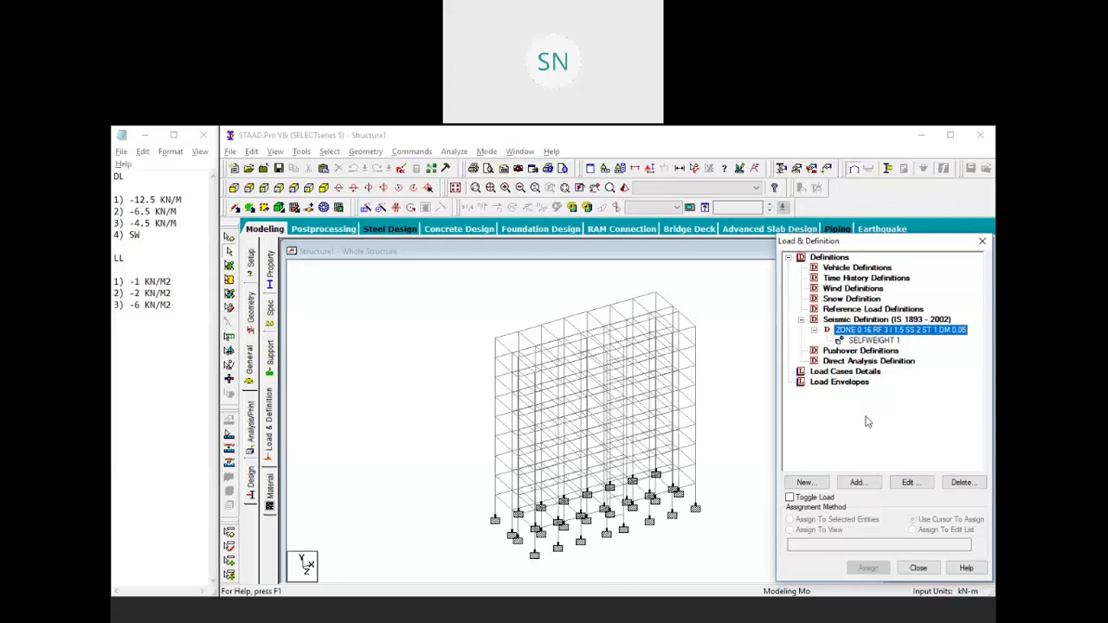
{"action": "left_click", "coordinate": [856, 482]}
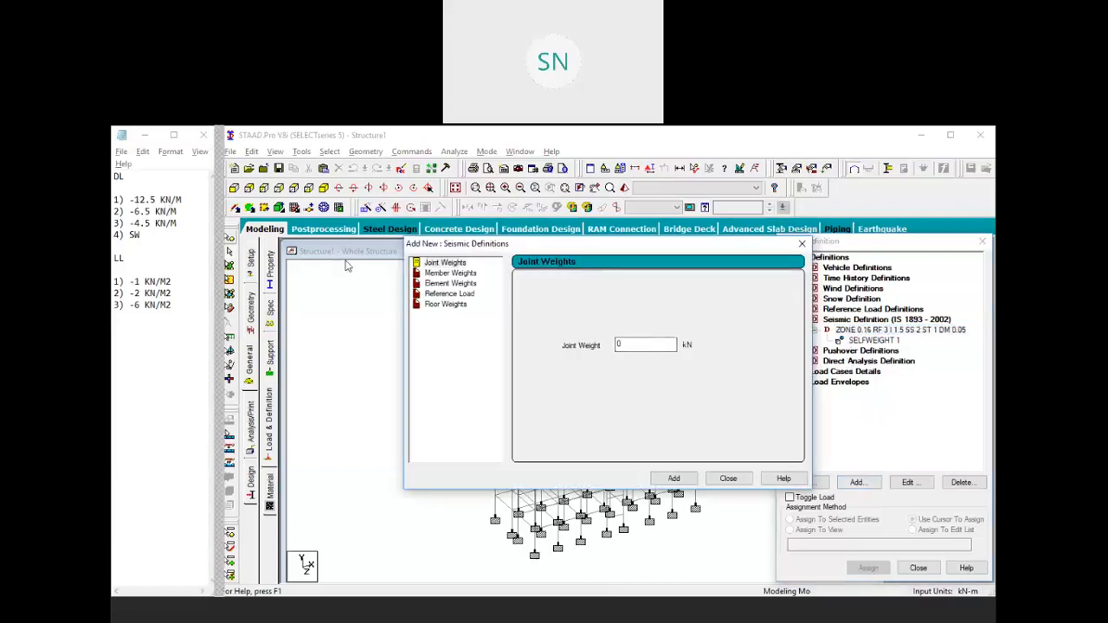
{"action": "left_click", "coordinate": [439, 275]}
{"action": "left_click", "coordinate": [641, 311]}
{"action": "left_click", "coordinate": [626, 330]}
{"action": "left_click", "coordinate": [627, 331]}
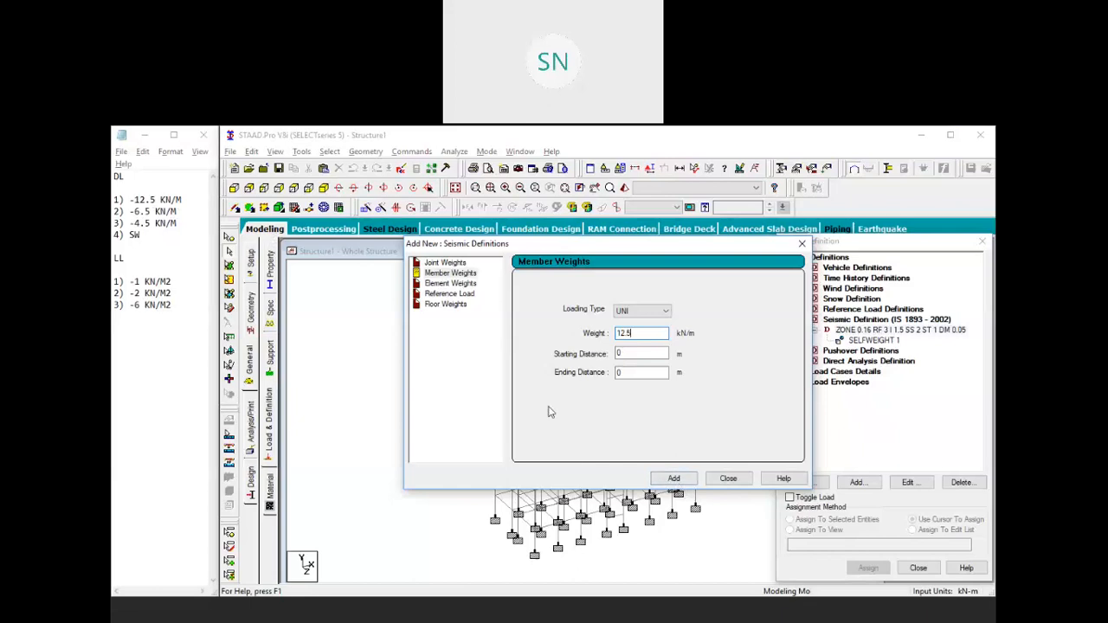
{"action": "left_click", "coordinate": [672, 478]}
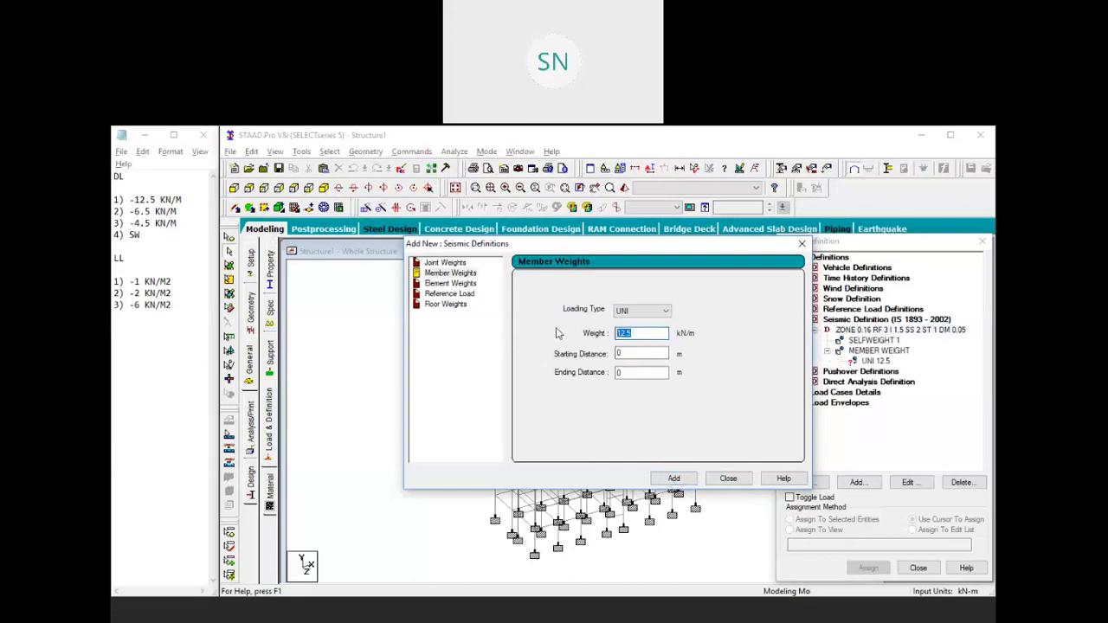
Step: Add two more uniform member weights of 6.5 kN/m and 4.5 kN/m to the seismic definition
{"action": "type", "text": "6.5"}
{"action": "left_click", "coordinate": [678, 478]}
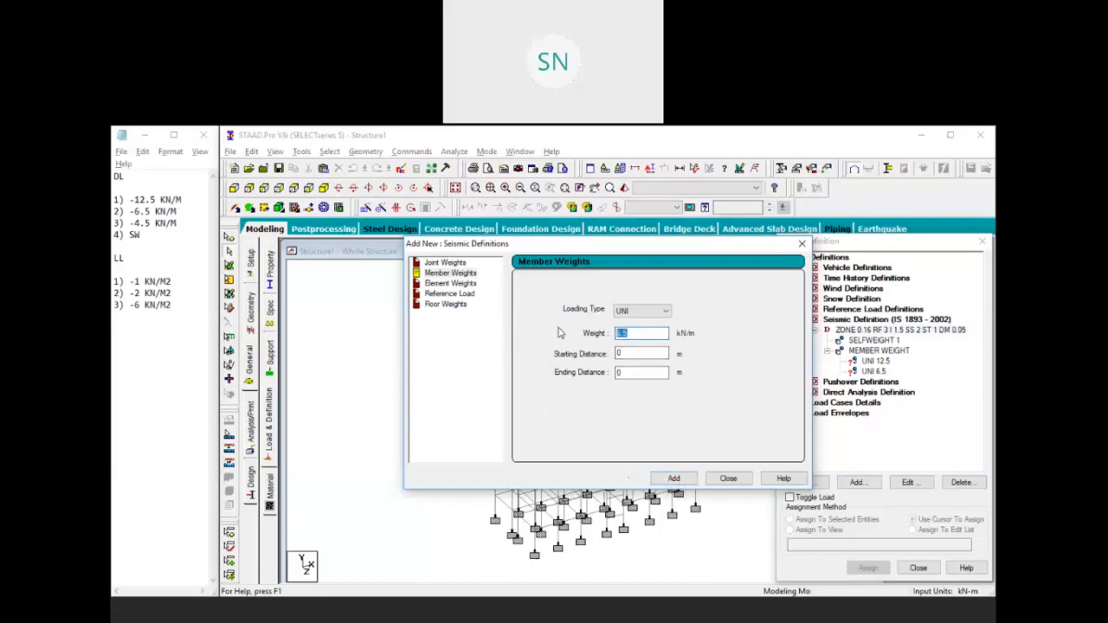
{"action": "type", "text": "4.5"}
{"action": "left_click", "coordinate": [674, 479]}
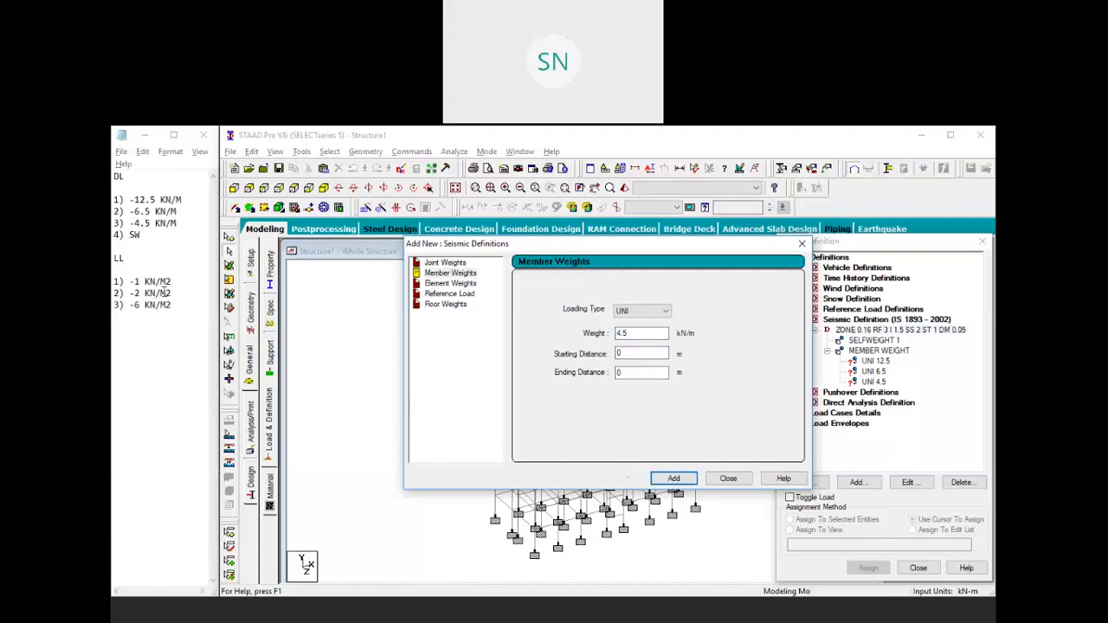
Step: Add a floor weight of 1 kN/m2 for Y from 3 to 27 m, X from 0 to 10.5 m and Z from 4.5 to 6 m
{"action": "left_click", "coordinate": [445, 305]}
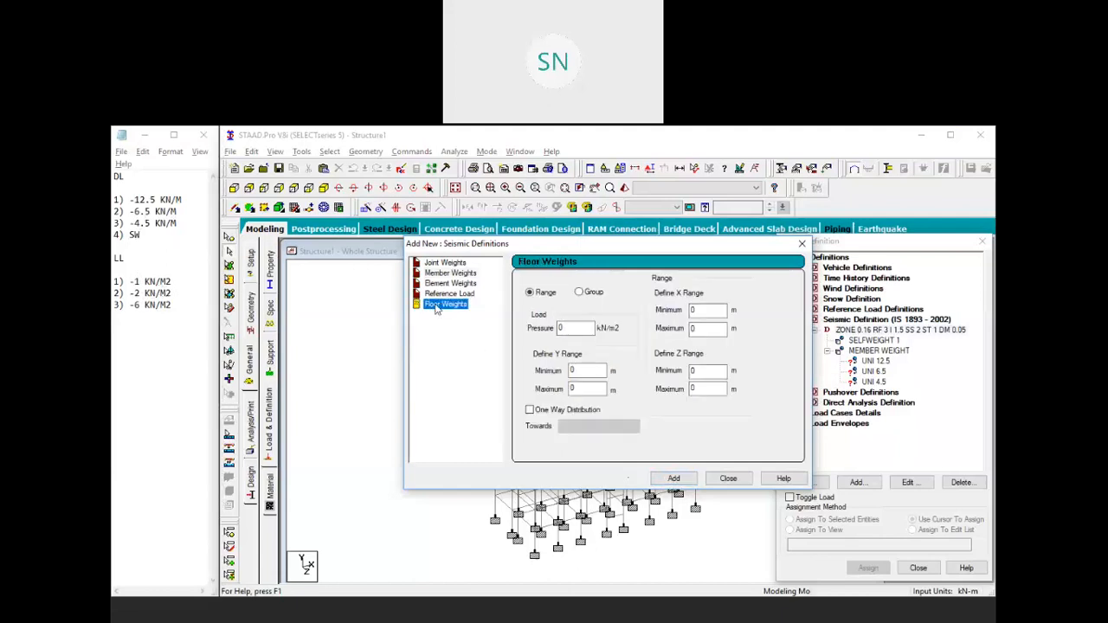
{"action": "left_click_drag", "start_coordinate": [576, 332], "coordinate": [522, 327]}
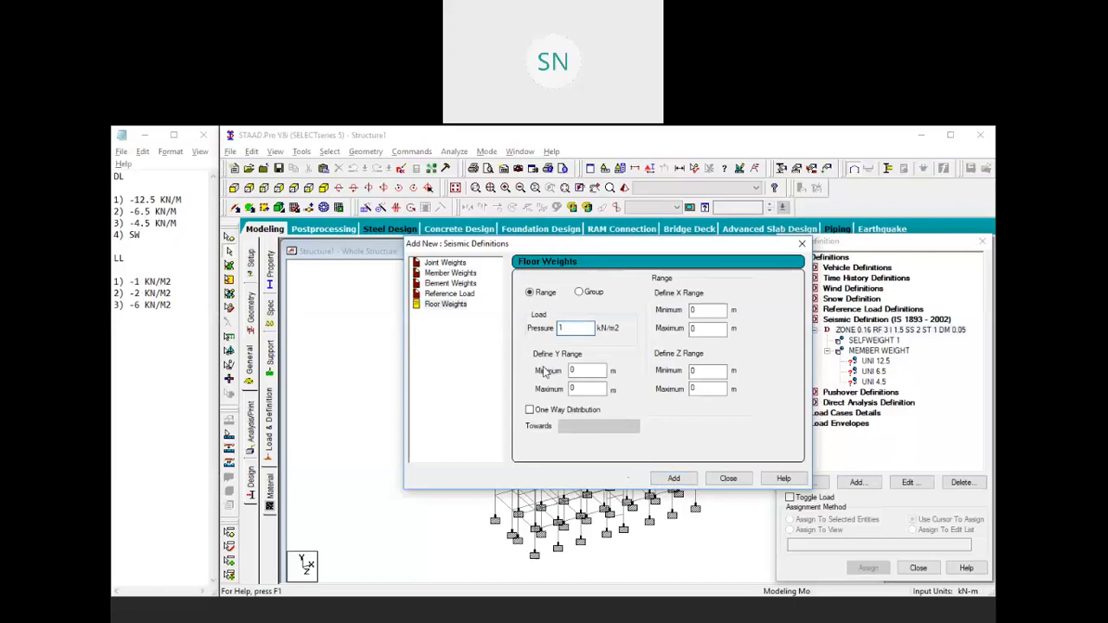
{"action": "left_click", "coordinate": [590, 370]}
{"action": "left_click_drag", "start_coordinate": [493, 245], "coordinate": [502, 227]}
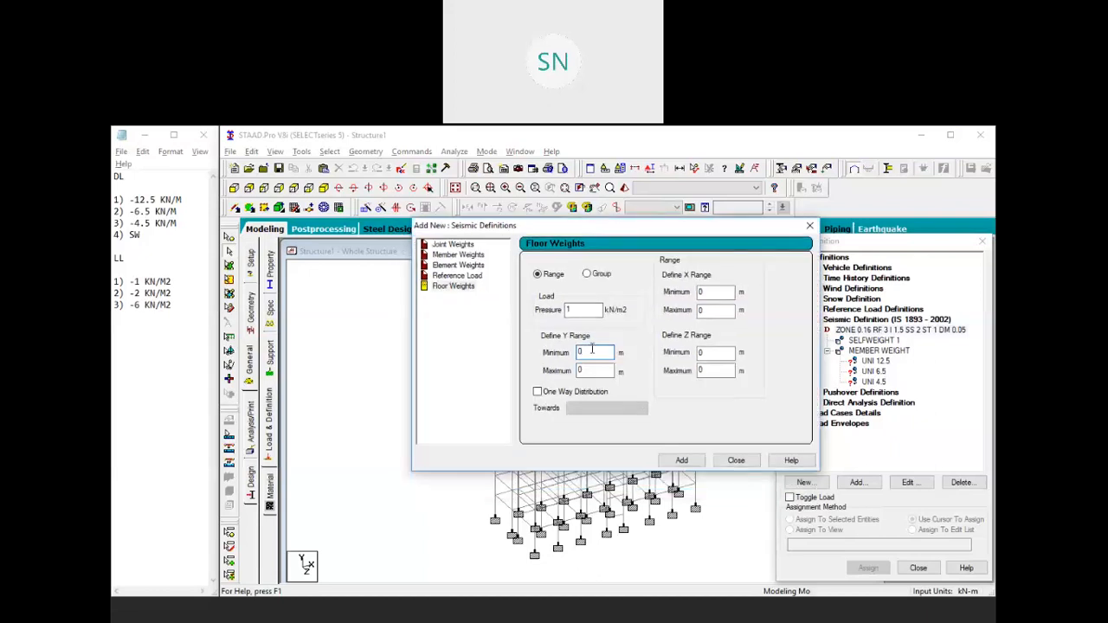
{"action": "left_click_drag", "start_coordinate": [591, 348], "coordinate": [551, 364]}
{"action": "type", "text": "27"}
{"action": "left_click_drag", "start_coordinate": [727, 293], "coordinate": [636, 295]}
{"action": "left_click_drag", "start_coordinate": [699, 316], "coordinate": [684, 317]}
{"action": "type", "text": "10.5"}
{"action": "left_click_drag", "start_coordinate": [727, 352], "coordinate": [559, 351]}
{"action": "type", "text": "4.5"}
{"action": "left_click_drag", "start_coordinate": [731, 371], "coordinate": [634, 363]}
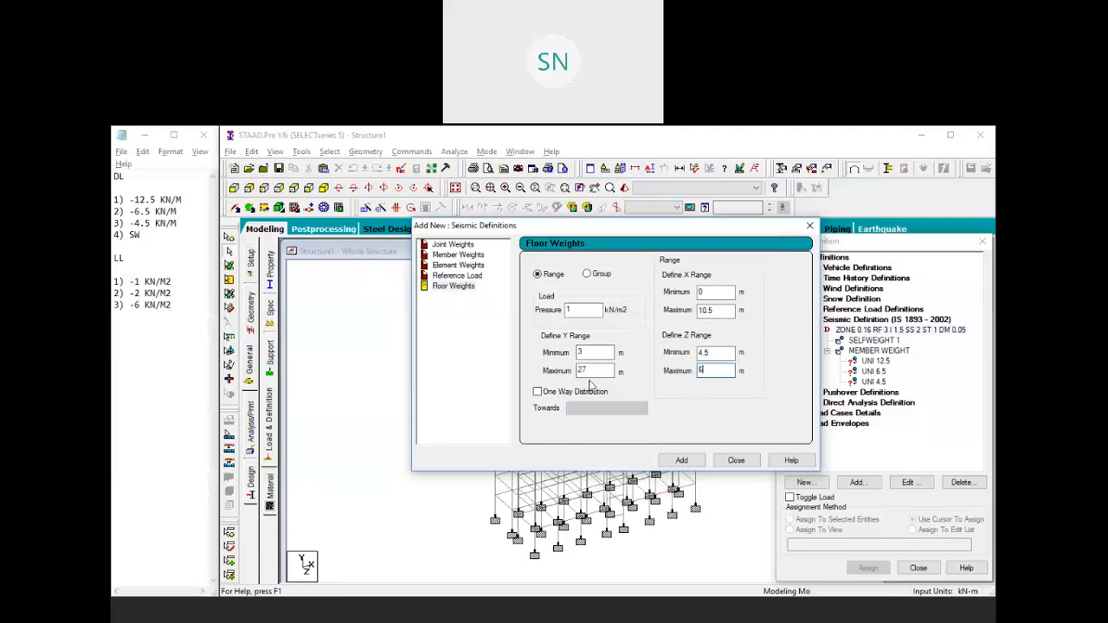
{"action": "left_click", "coordinate": [682, 458]}
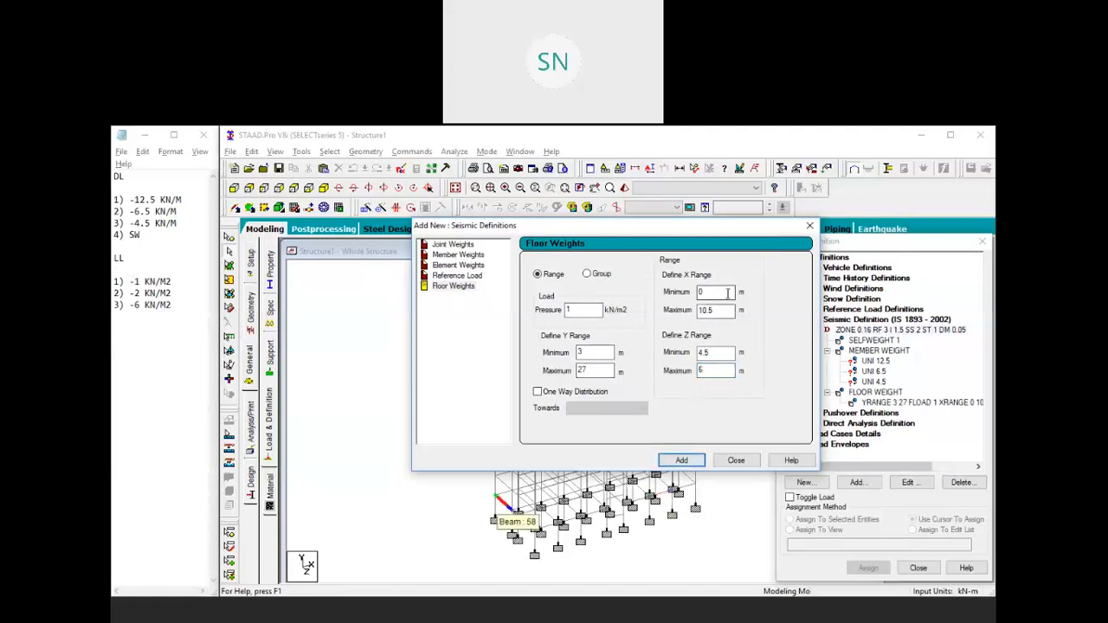
Step: Add a second 1 kN/m2 floor weight over the same heights and Z range, with X from 14 to 24.5 m
{"action": "double_click", "coordinate": [714, 293]}
{"action": "type", "text": "14"}
{"action": "key", "text": "Tab"}
{"action": "type", "text": "24.5"}
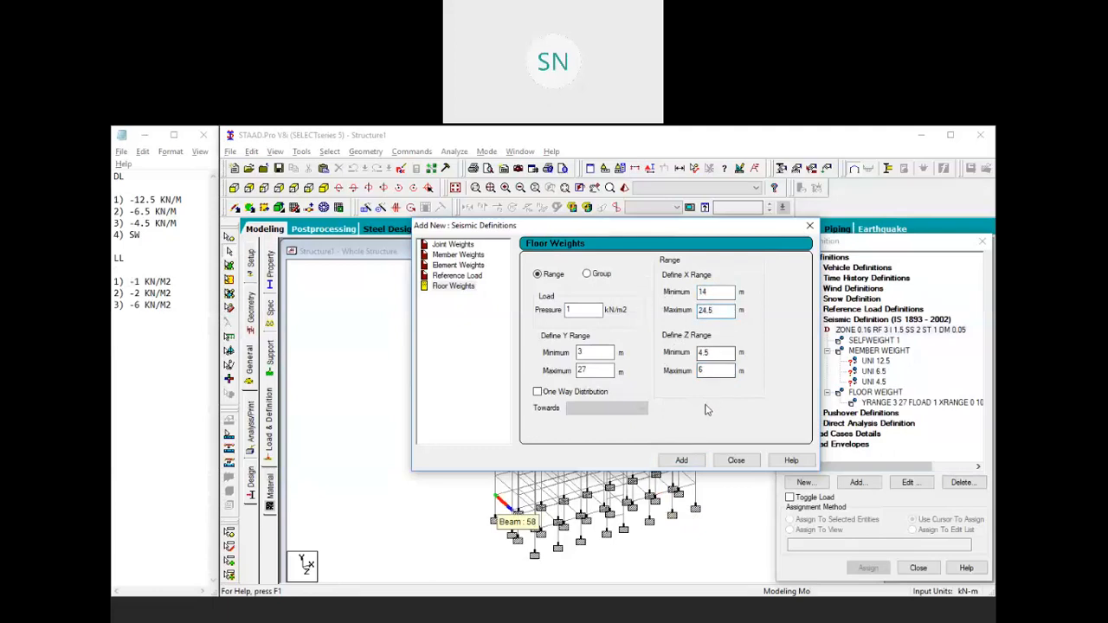
{"action": "left_click", "coordinate": [683, 459]}
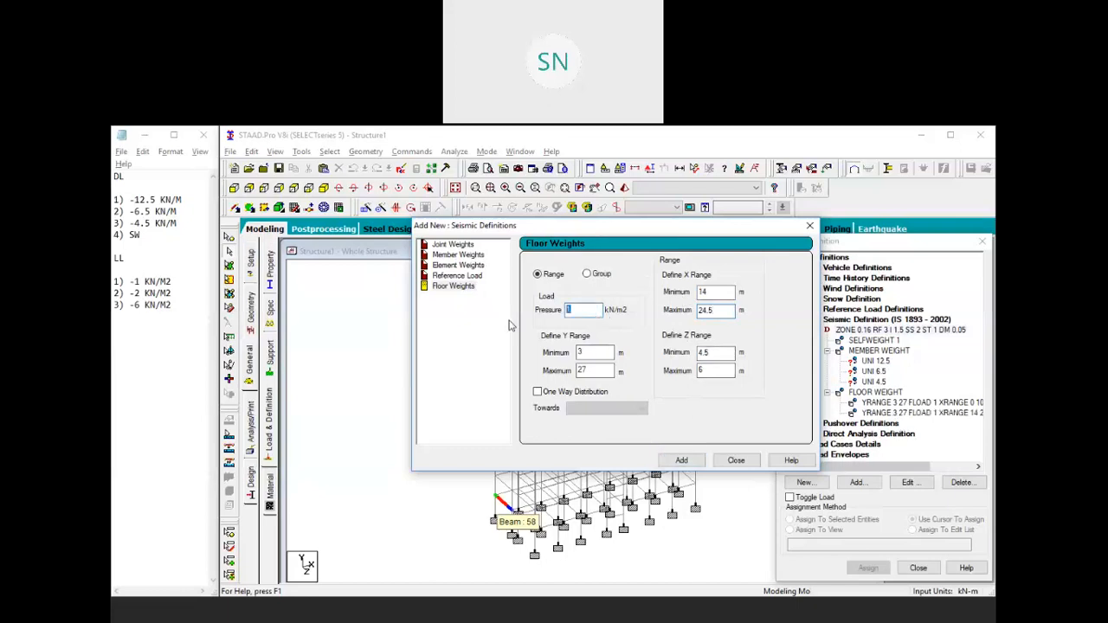
Step: Add a floor weight of 2 kN/m2 for X from 10.5 to 14 m and Z from 0 to 6 m
{"action": "left_click_drag", "start_coordinate": [710, 292], "coordinate": [653, 287]}
{"action": "type", "text": "10.5"}
{"action": "left_click_drag", "start_coordinate": [723, 314], "coordinate": [669, 312]}
{"action": "type", "text": "14"}
{"action": "left_click_drag", "start_coordinate": [720, 354], "coordinate": [631, 346]}
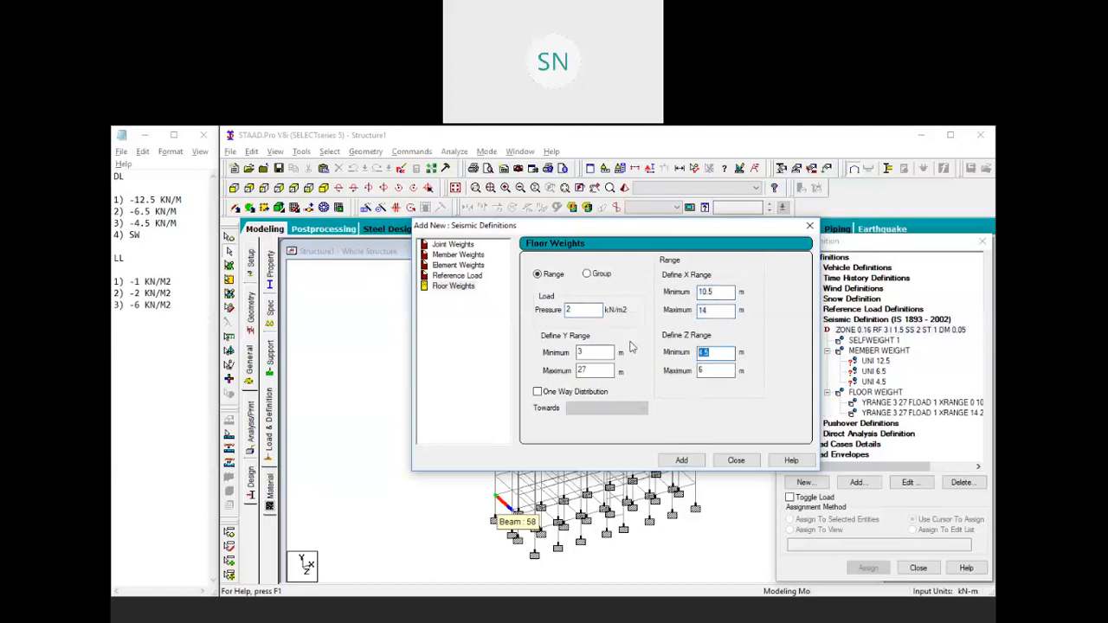
{"action": "left_click", "coordinate": [680, 459]}
Step: Add a floor weight of 6 kN/m2 for Y from 3 to 27 m with the X and Z ranges at 0, and close the dialog
{"action": "left_click_drag", "start_coordinate": [597, 311], "coordinate": [537, 298]}
{"action": "type", "text": "6"}
{"action": "left_click_drag", "start_coordinate": [725, 292], "coordinate": [682, 311]}
{"action": "type", "text": "00"}
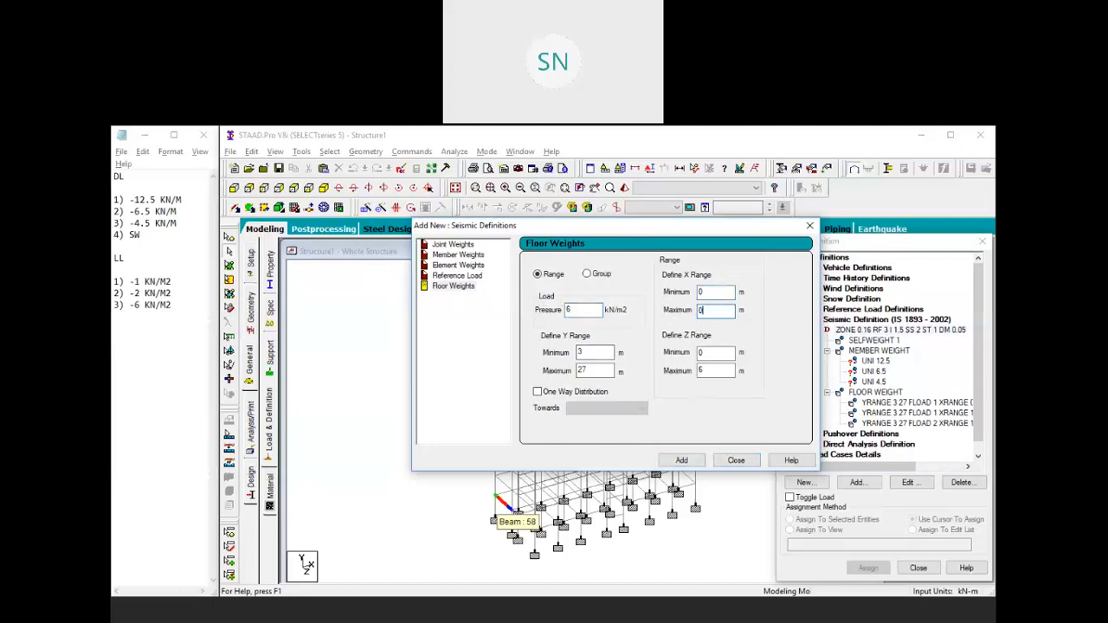
{"action": "left_click_drag", "start_coordinate": [716, 369], "coordinate": [671, 357]}
{"action": "type", "text": "0"}
{"action": "left_click", "coordinate": [682, 461]}
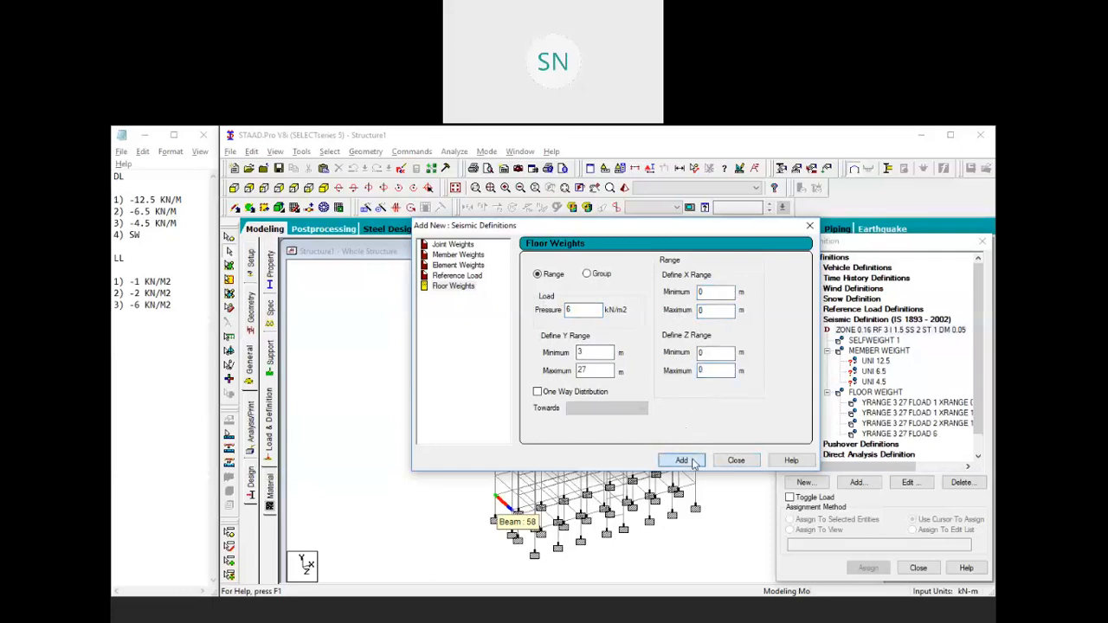
{"action": "left_click", "coordinate": [736, 460]}
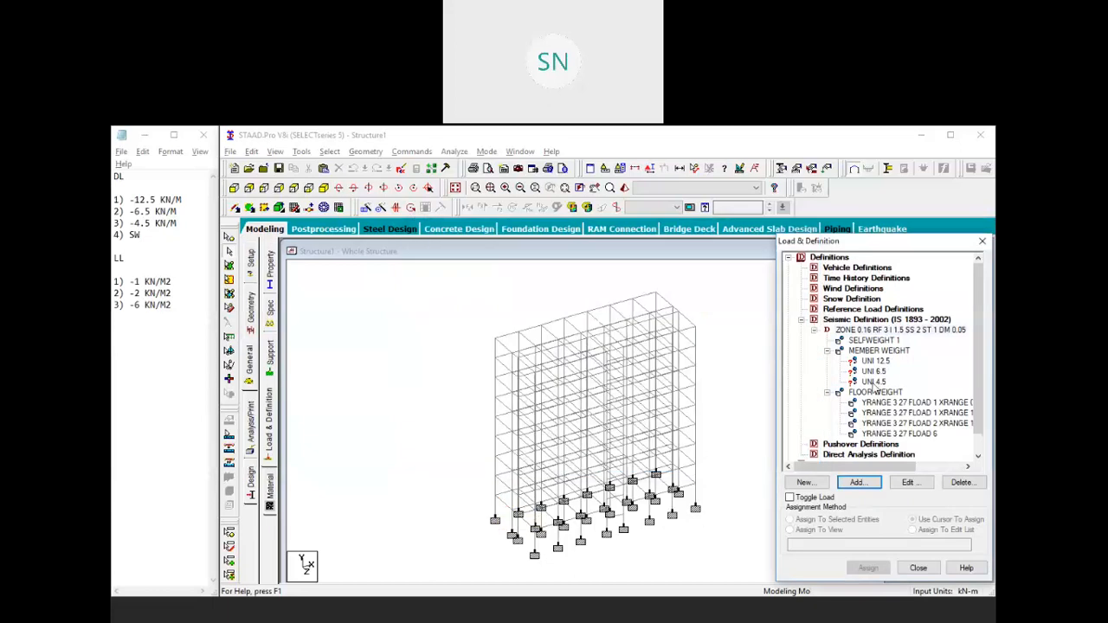
{"action": "left_click", "coordinate": [868, 341]}
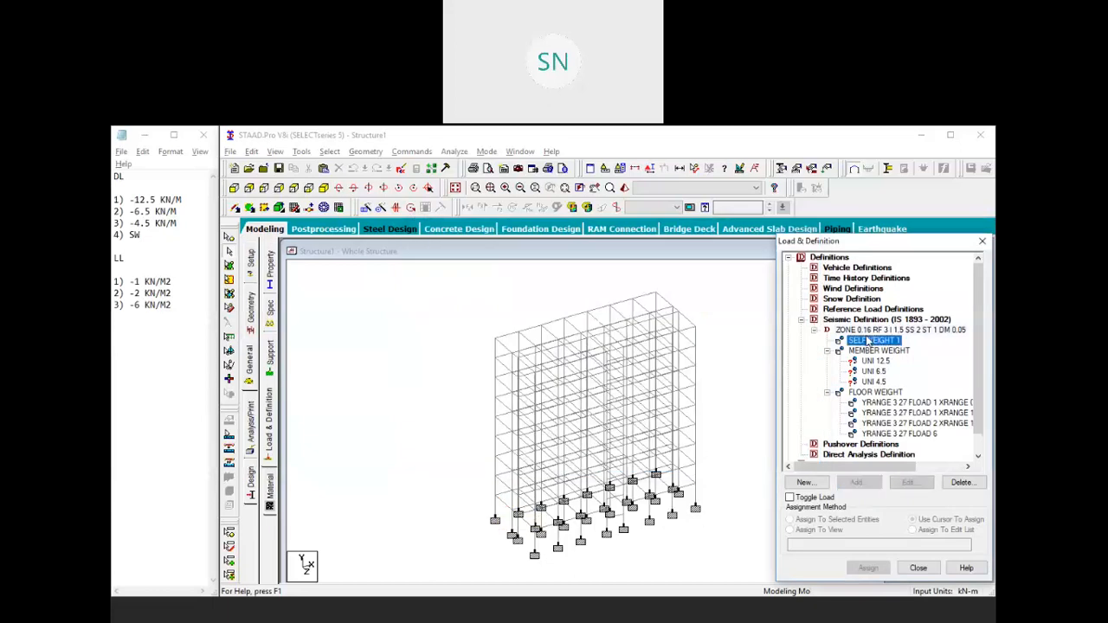
{"action": "left_click", "coordinate": [882, 404]}
{"action": "left_click", "coordinate": [883, 414]}
{"action": "left_click", "coordinate": [881, 424]}
{"action": "left_click", "coordinate": [881, 434]}
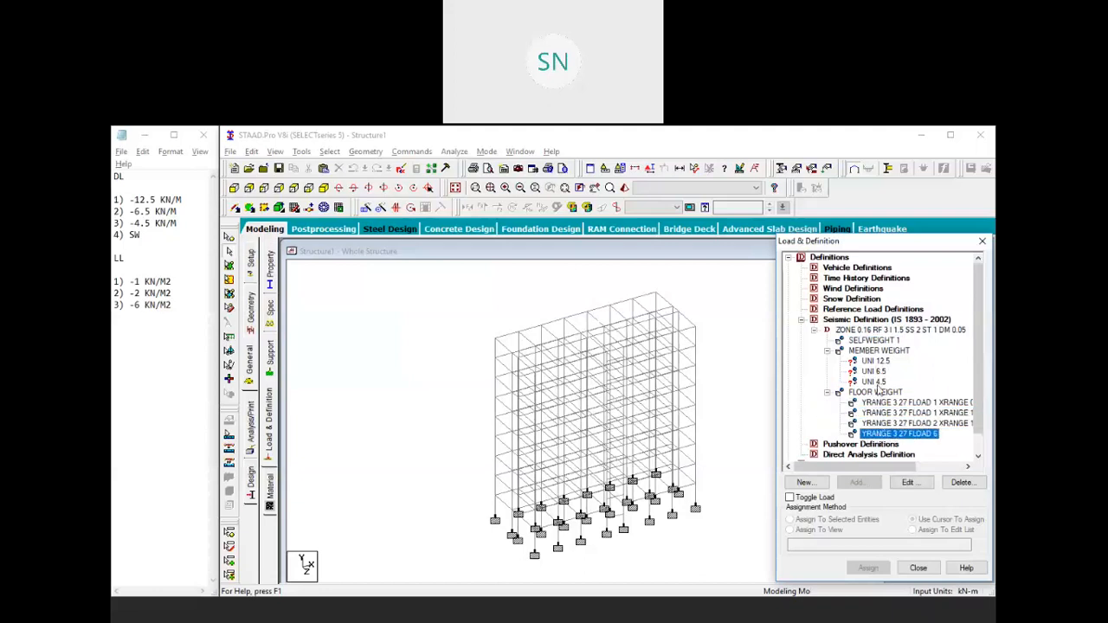
Step: Assign the 12.5 kN/m member weight to the outer perimeter beams in plan view, leaving out the middle bays and the corridor ends
{"action": "left_click", "coordinate": [875, 362]}
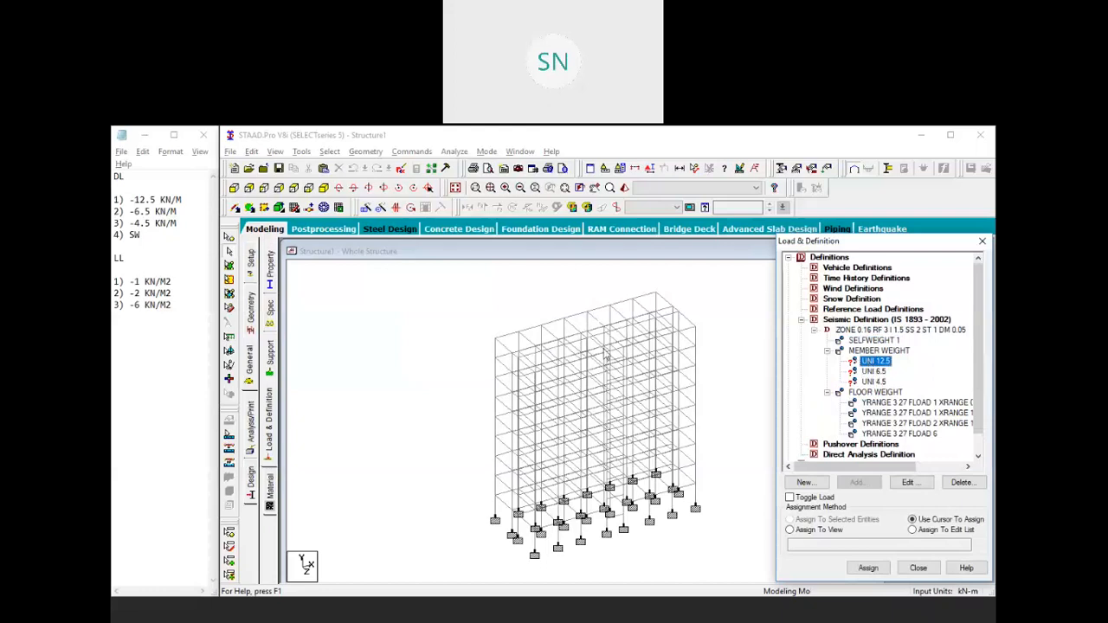
{"action": "left_click", "coordinate": [294, 189]}
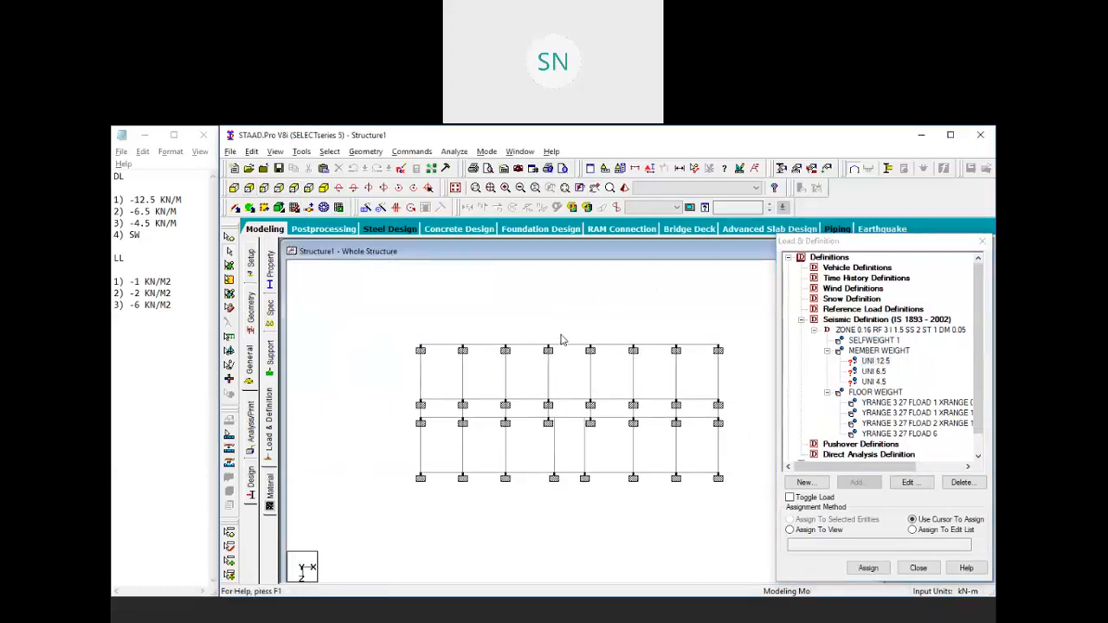
{"action": "left_click", "coordinate": [874, 361]}
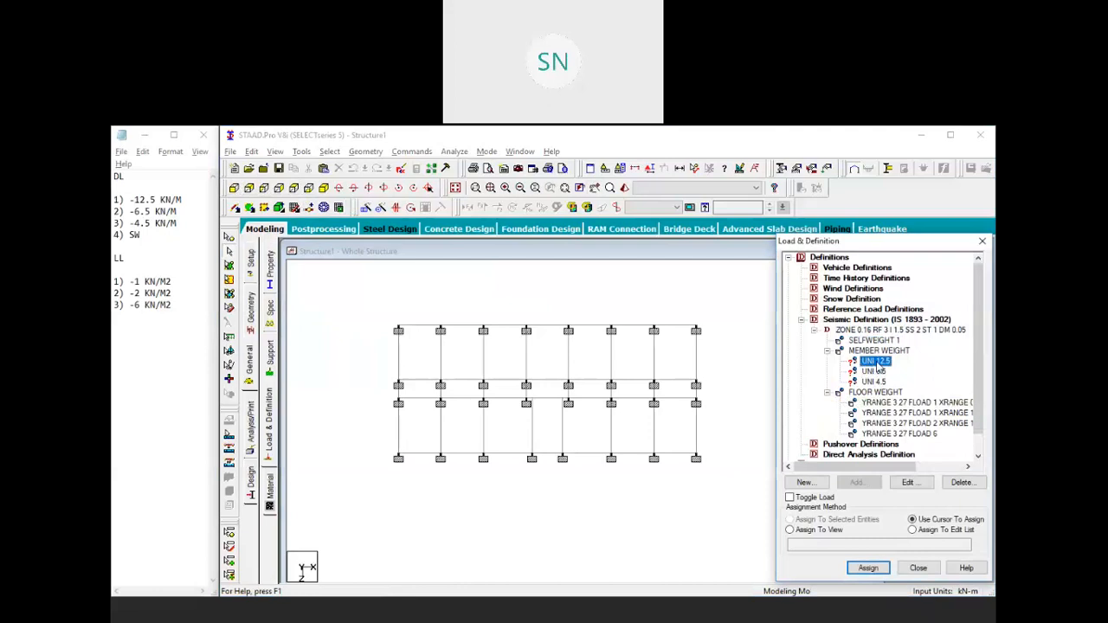
{"action": "left_click", "coordinate": [696, 354]}
{"action": "left_click", "coordinate": [678, 330]}
{"action": "left_click", "coordinate": [627, 329]}
{"action": "left_click", "coordinate": [590, 329]}
{"action": "left_click", "coordinate": [507, 329]}
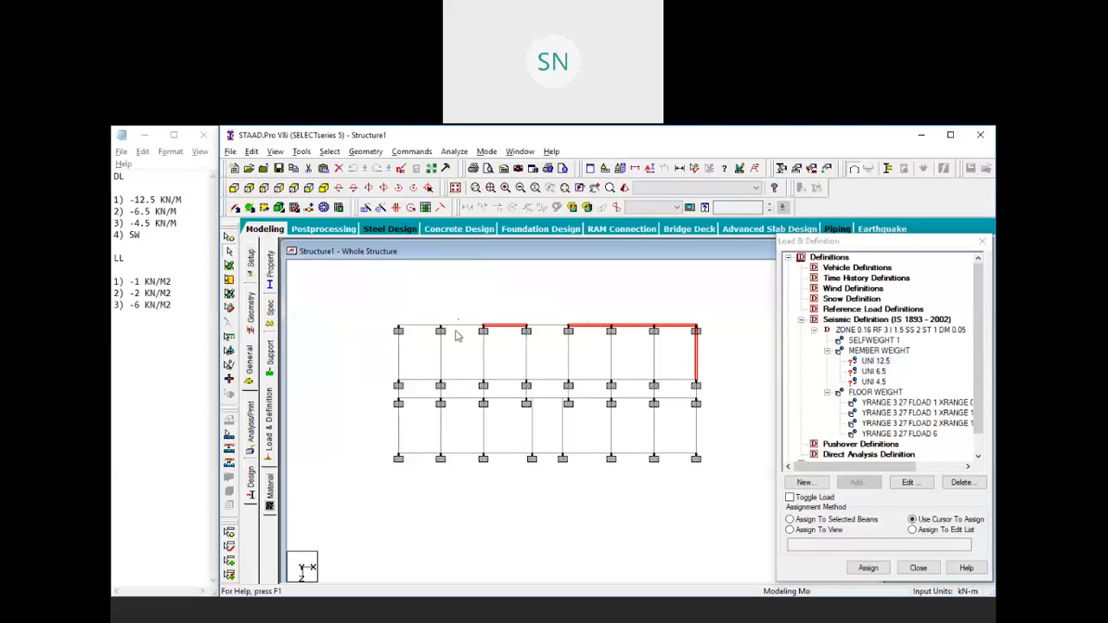
{"action": "left_click", "coordinate": [459, 330]}
{"action": "left_click", "coordinate": [424, 331]}
{"action": "left_click", "coordinate": [399, 354]}
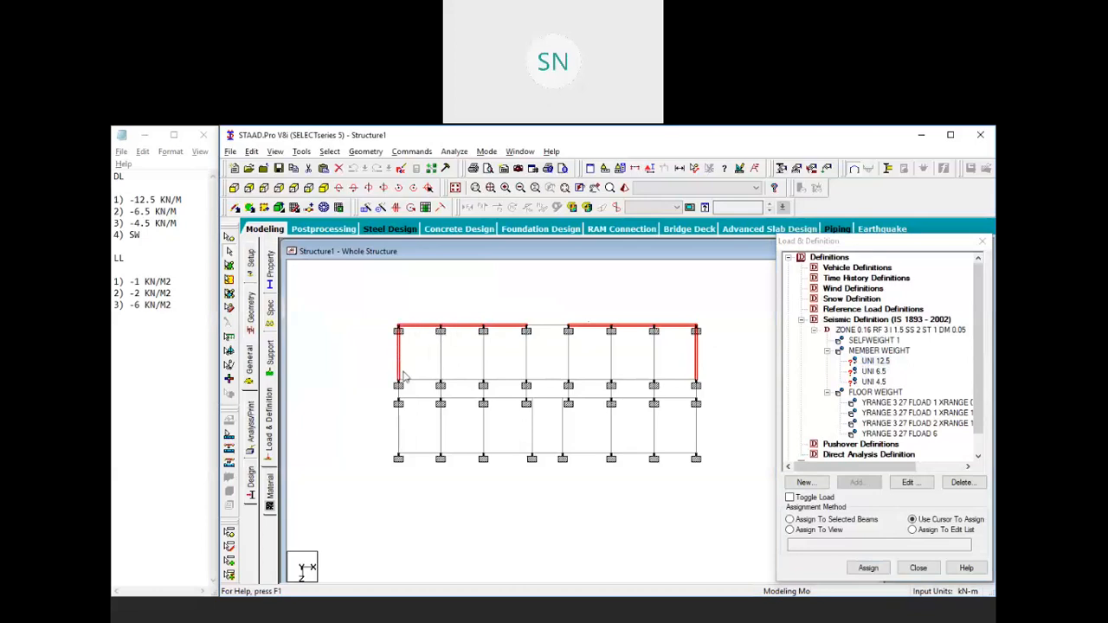
{"action": "left_click", "coordinate": [399, 430]}
{"action": "left_click", "coordinate": [424, 459]}
{"action": "left_click", "coordinate": [466, 459]}
{"action": "left_click", "coordinate": [518, 459]}
{"action": "left_click", "coordinate": [588, 458]}
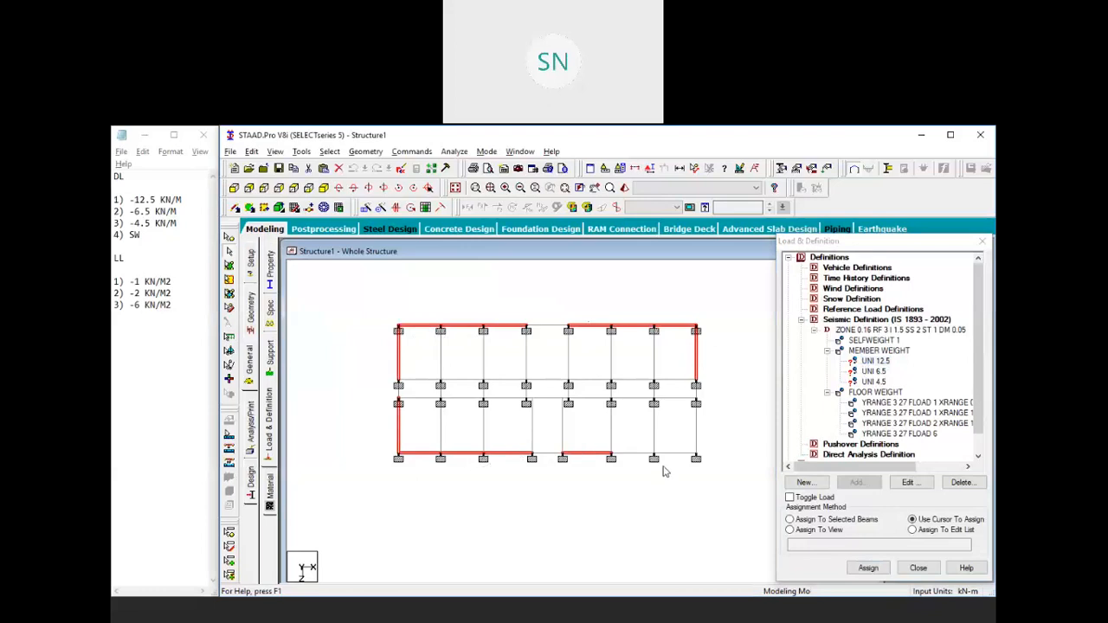
{"action": "left_click", "coordinate": [632, 458]}
{"action": "left_click", "coordinate": [678, 458]}
{"action": "left_click", "coordinate": [701, 430]}
{"action": "left_click", "coordinate": [817, 523]}
{"action": "left_click", "coordinate": [817, 523]}
{"action": "left_click", "coordinate": [867, 567]}
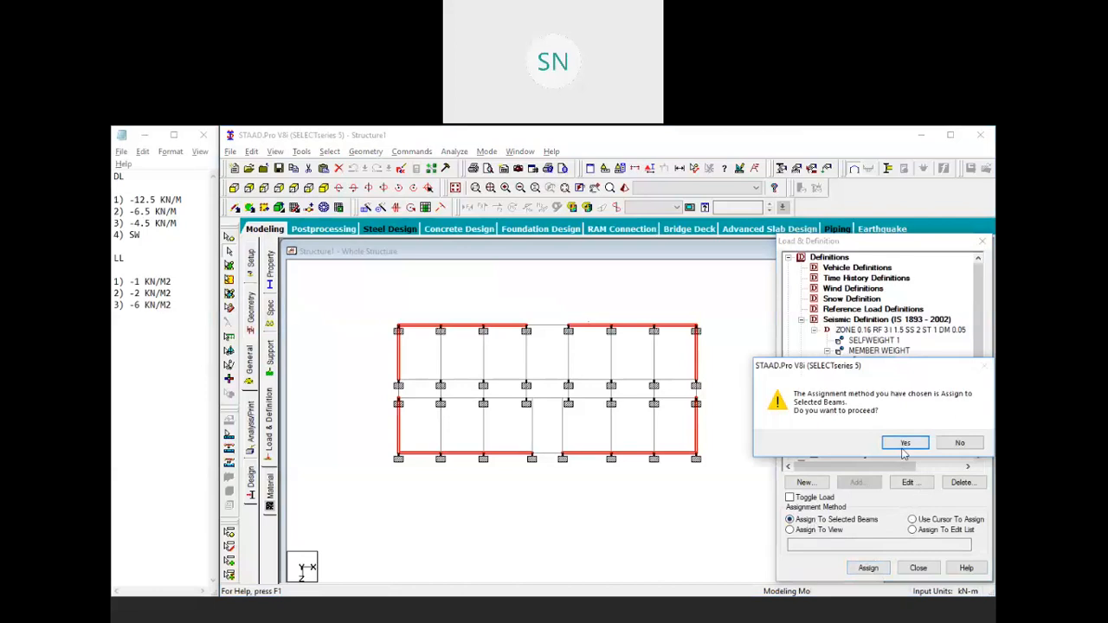
{"action": "left_click", "coordinate": [905, 443]}
{"action": "left_click", "coordinate": [588, 508]}
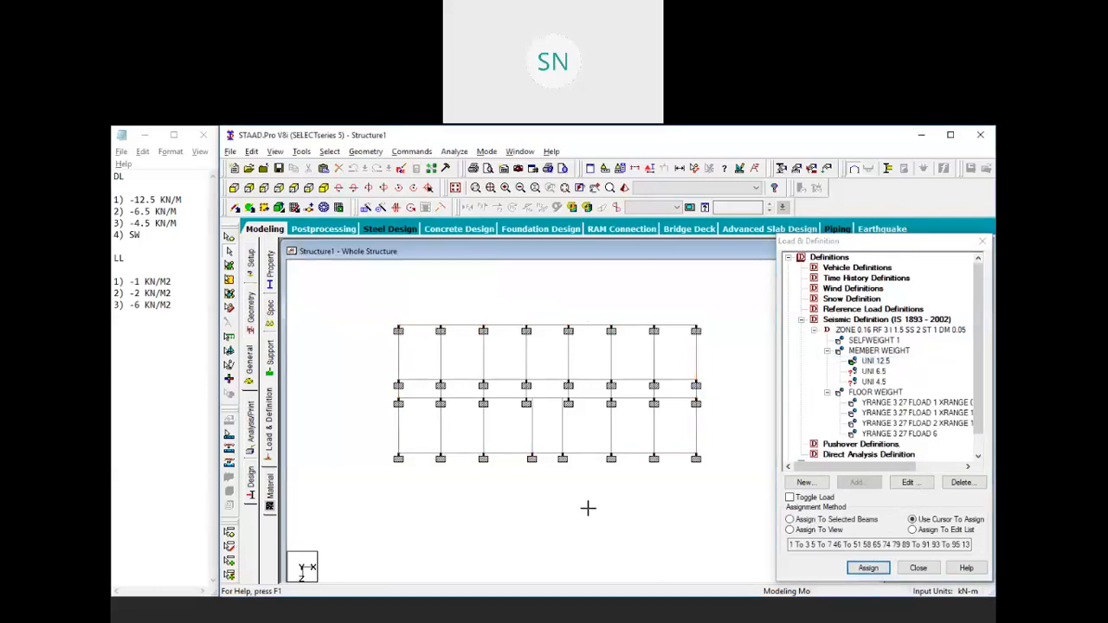
Step: Assign the 6.5 kN/m member weight to the interior transverse beams and the corridor-edge beams, excluding the middle bay and corridor crossings
{"action": "scroll", "coordinate": [564, 441], "scroll_direction": "up", "scroll_amount": 3}
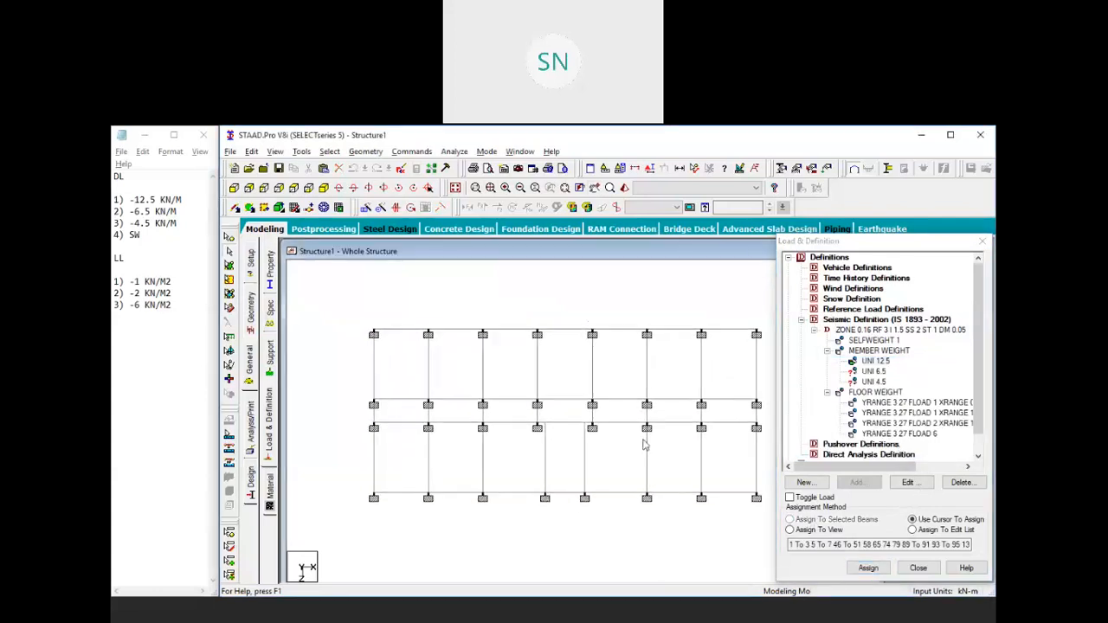
{"action": "left_click", "coordinate": [875, 371]}
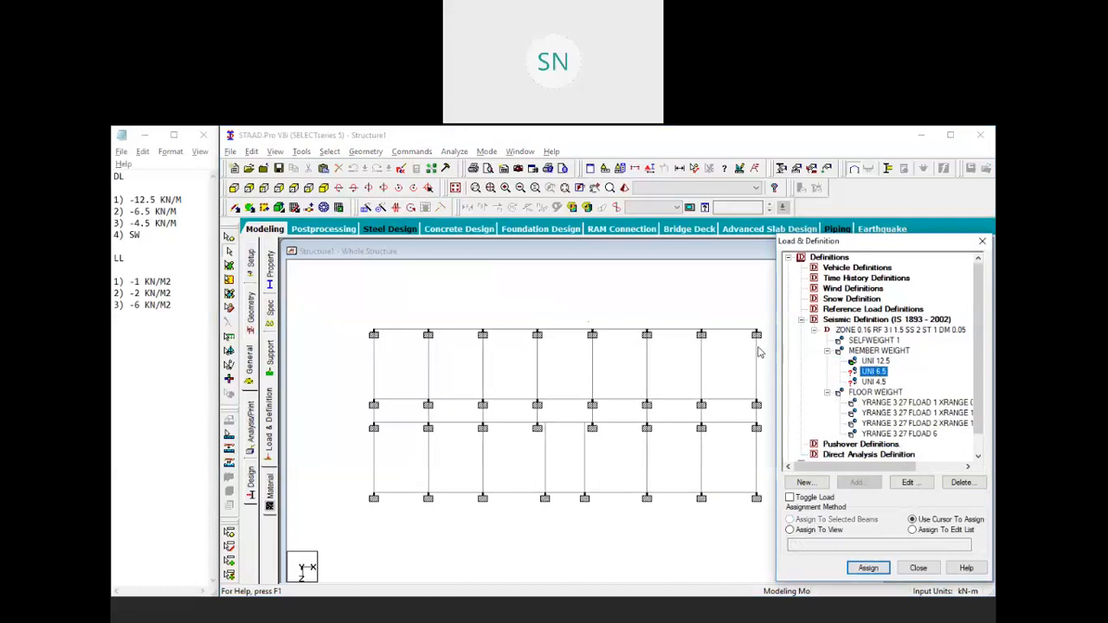
{"action": "left_click_drag", "start_coordinate": [730, 349], "coordinate": [403, 390]}
{"action": "left_click_drag", "start_coordinate": [720, 441], "coordinate": [390, 396]}
{"action": "left_click_drag", "start_coordinate": [472, 443], "coordinate": [438, 392], "text": "ctrl"}
{"action": "left_click_drag", "start_coordinate": [522, 444], "coordinate": [492, 374], "text": "ctrl"}
{"action": "left_click_drag", "start_coordinate": [634, 452], "coordinate": [611, 391], "text": "ctrl"}
{"action": "left_click_drag", "start_coordinate": [682, 448], "coordinate": [655, 375], "text": "ctrl"}
{"action": "left_click_drag", "start_coordinate": [745, 440], "coordinate": [716, 379], "text": "ctrl"}
{"action": "scroll", "coordinate": [552, 452], "scroll_direction": "up", "scroll_amount": 1}
{"action": "scroll", "coordinate": [582, 459], "scroll_direction": "up", "scroll_amount": 5}
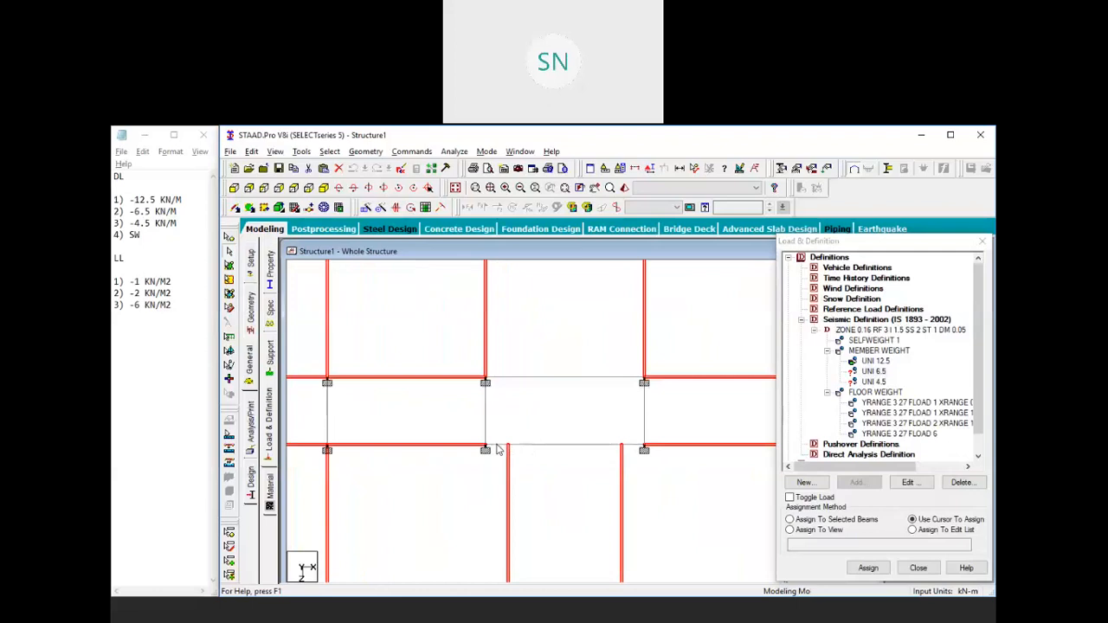
{"action": "scroll", "coordinate": [567, 424], "scroll_direction": "down", "scroll_amount": 5}
{"action": "scroll", "coordinate": [558, 421], "scroll_direction": "down", "scroll_amount": 2}
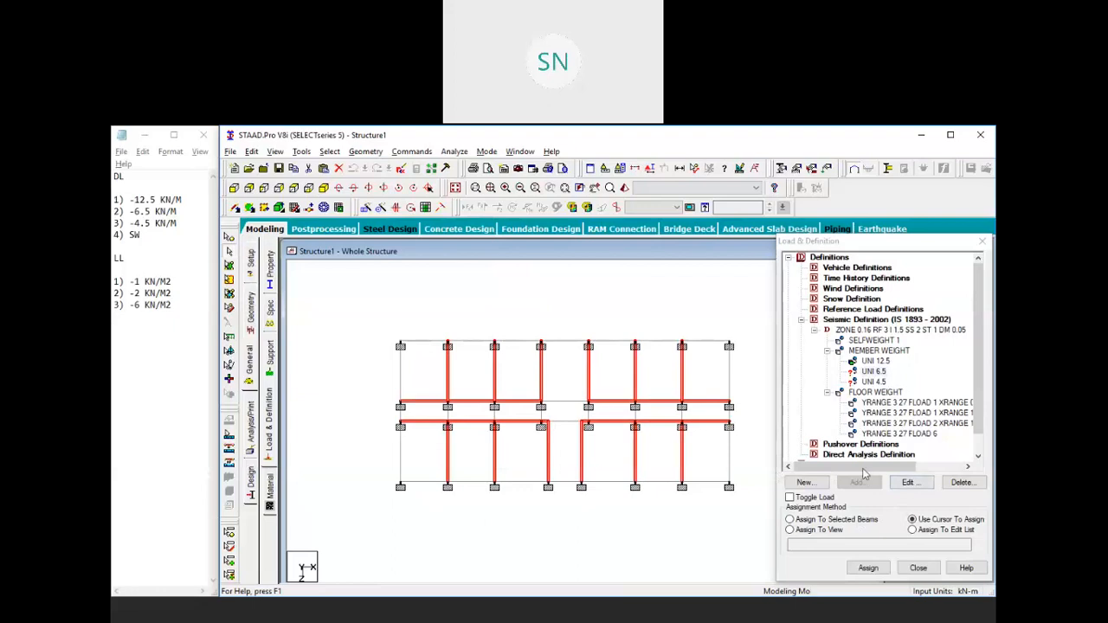
{"action": "left_click", "coordinate": [874, 371]}
{"action": "left_click", "coordinate": [831, 520]}
{"action": "left_click", "coordinate": [868, 568]}
{"action": "left_click", "coordinate": [905, 443]}
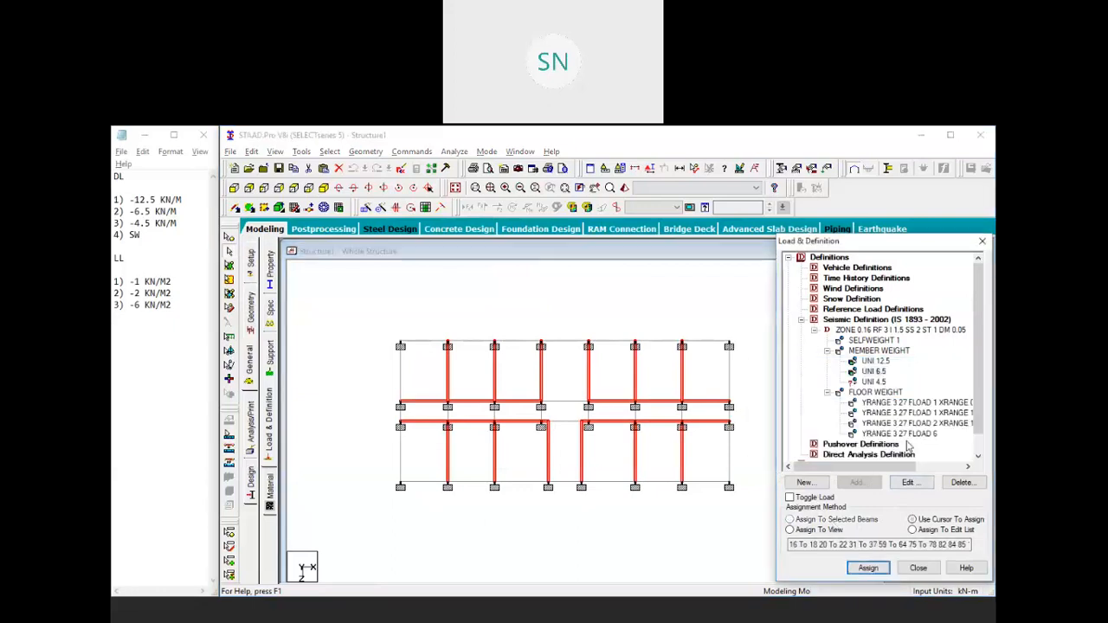
Step: Assign the 4.5 kN/m member weight to the middle-bay beams on both long edges and the two corridor-end beams
{"action": "left_click", "coordinate": [875, 382]}
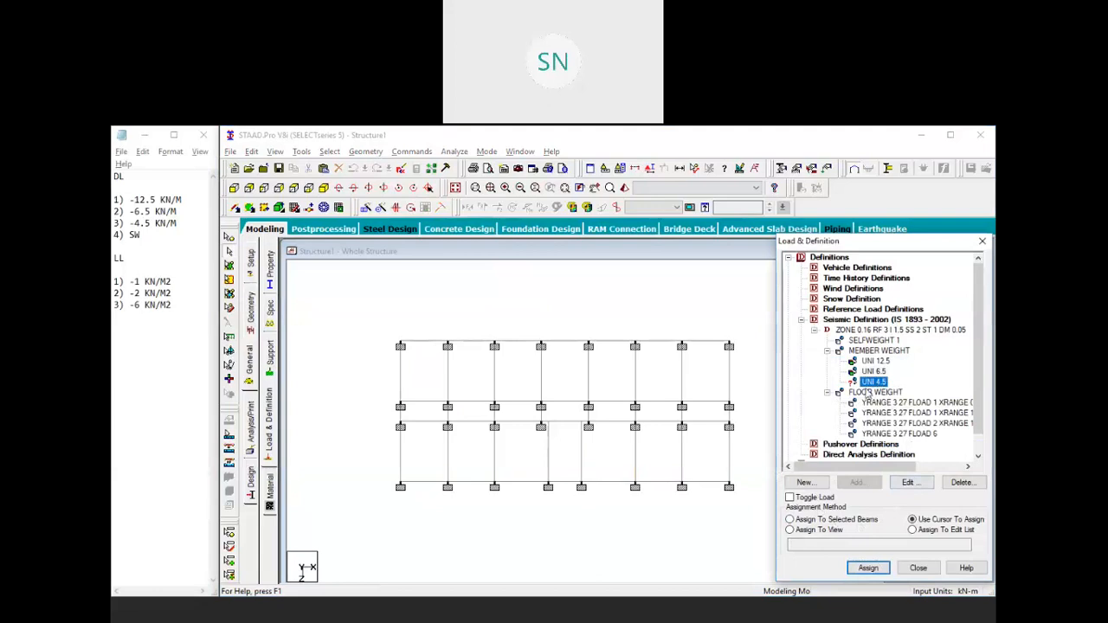
{"action": "left_click", "coordinate": [564, 344]}
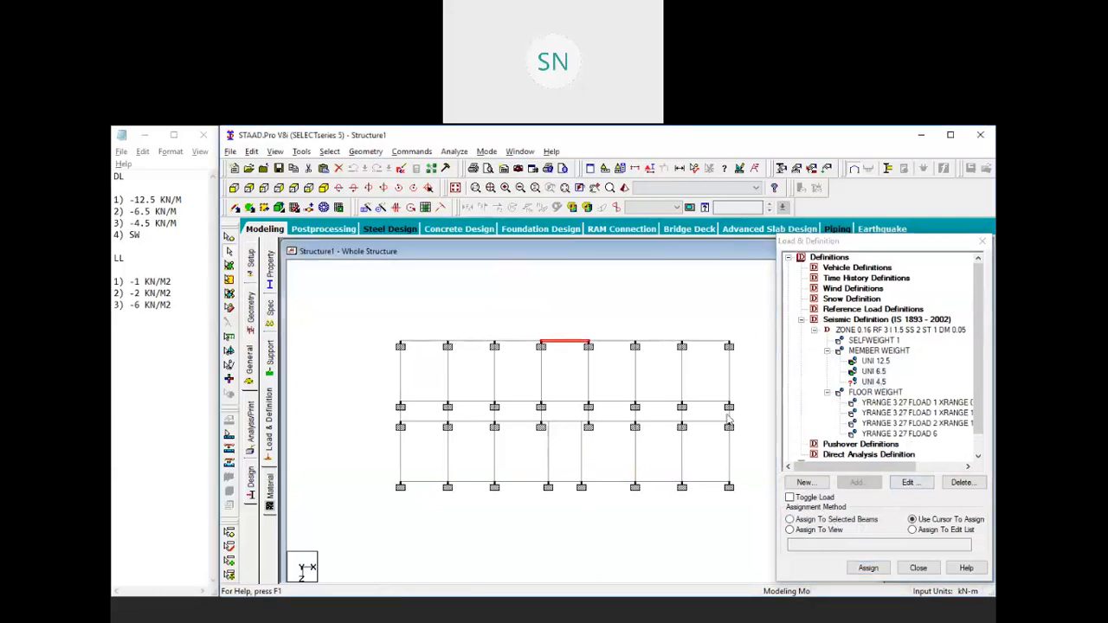
{"action": "left_click", "coordinate": [729, 419]}
{"action": "left_click", "coordinate": [400, 417]}
{"action": "left_click", "coordinate": [564, 485]}
{"action": "left_click", "coordinate": [823, 521]}
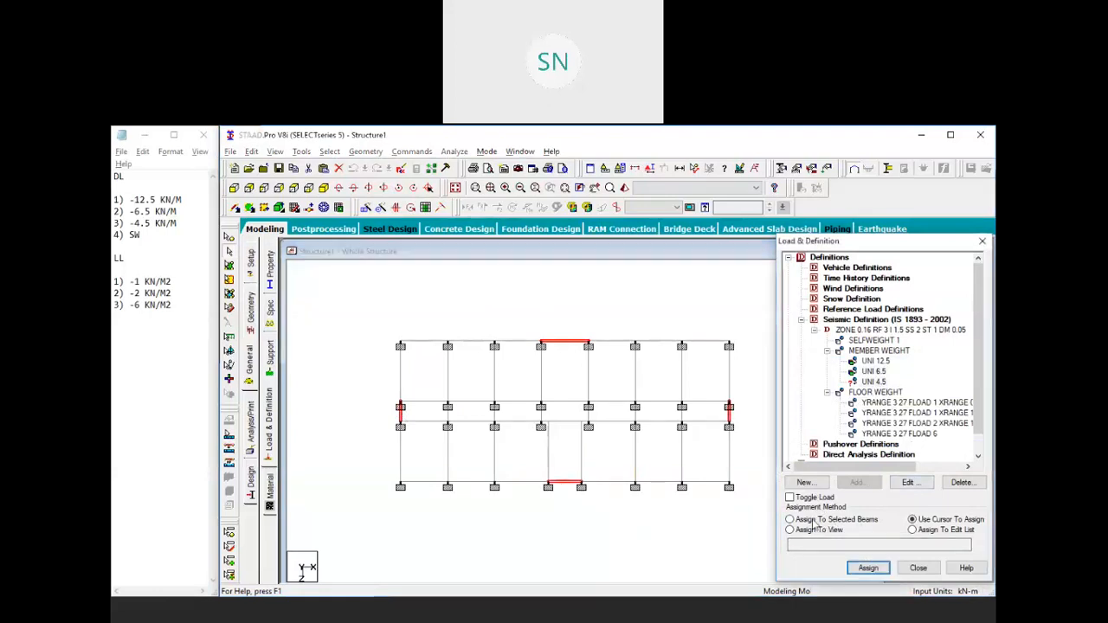
{"action": "left_click", "coordinate": [869, 568]}
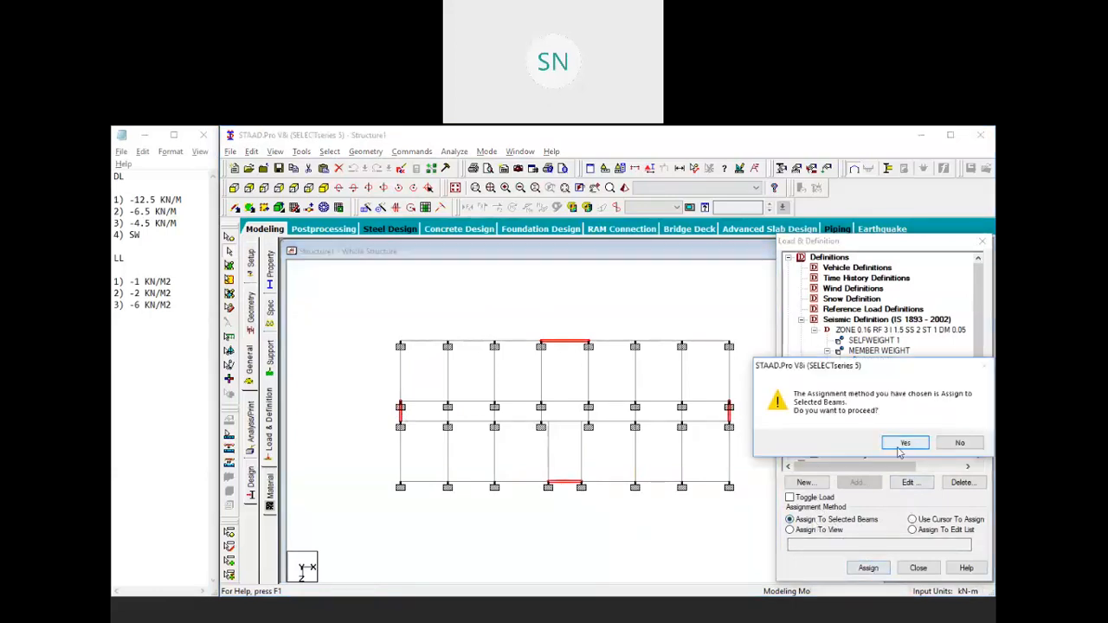
{"action": "left_click", "coordinate": [902, 449]}
{"action": "left_click", "coordinate": [611, 503]}
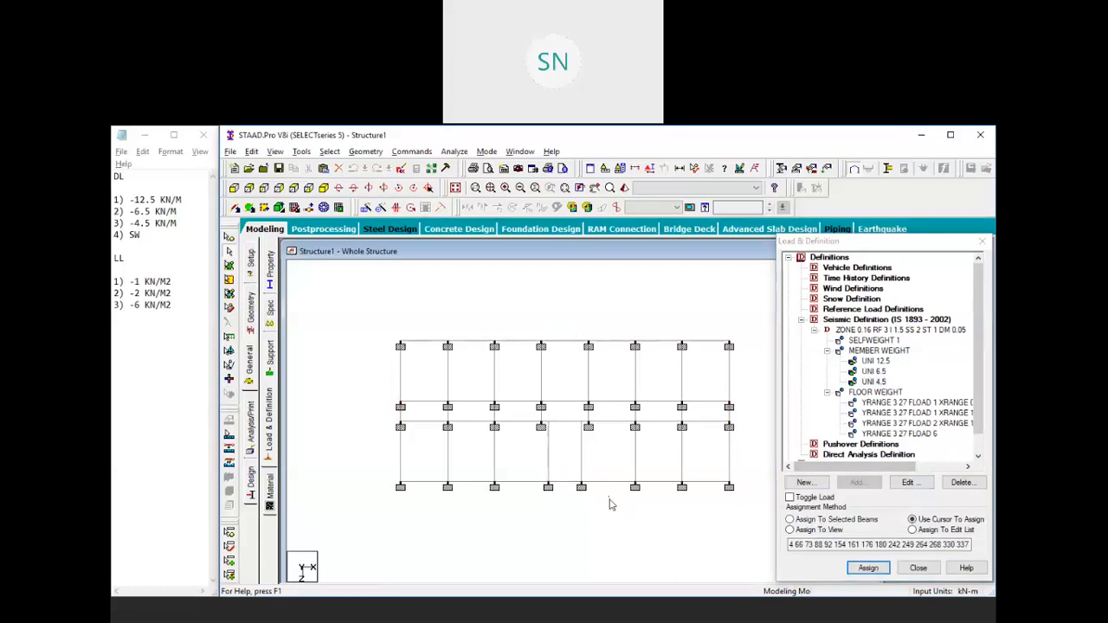
Step: Collapse the seismic definition and maximise the modelling window, with the frame in isometric view and the load notes minimised
{"action": "left_click", "coordinate": [814, 330]}
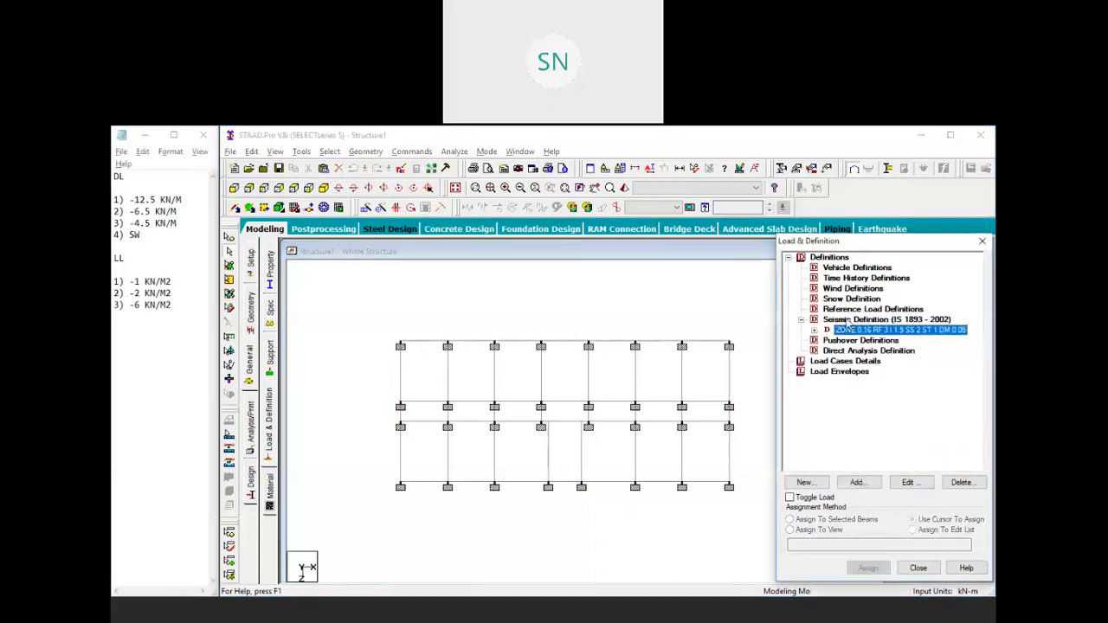
{"action": "left_click", "coordinate": [316, 192]}
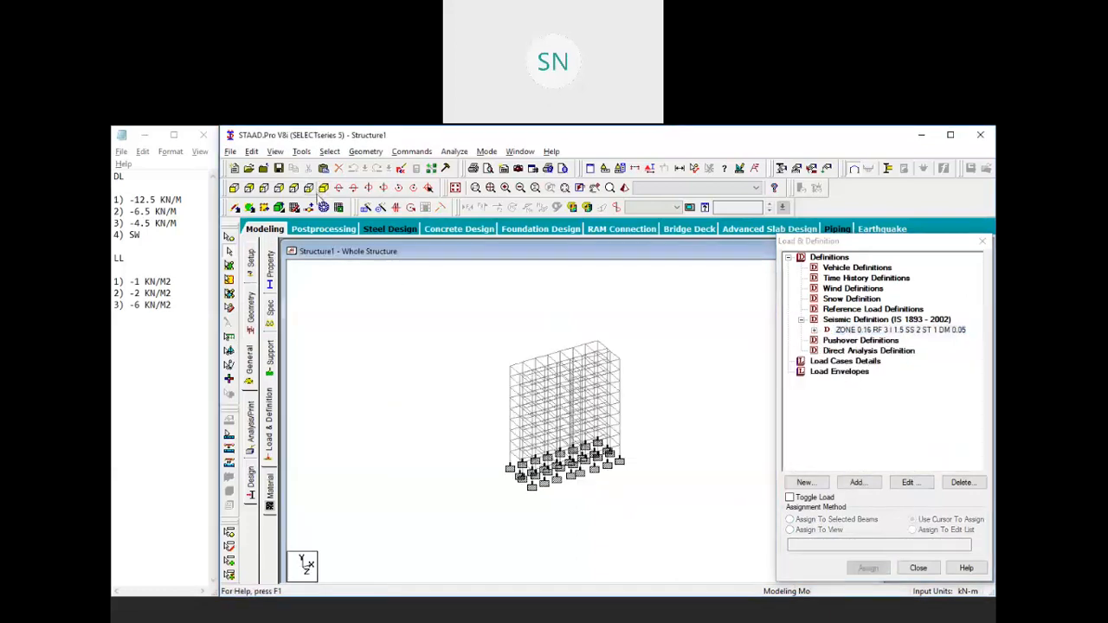
{"action": "left_click", "coordinate": [149, 136]}
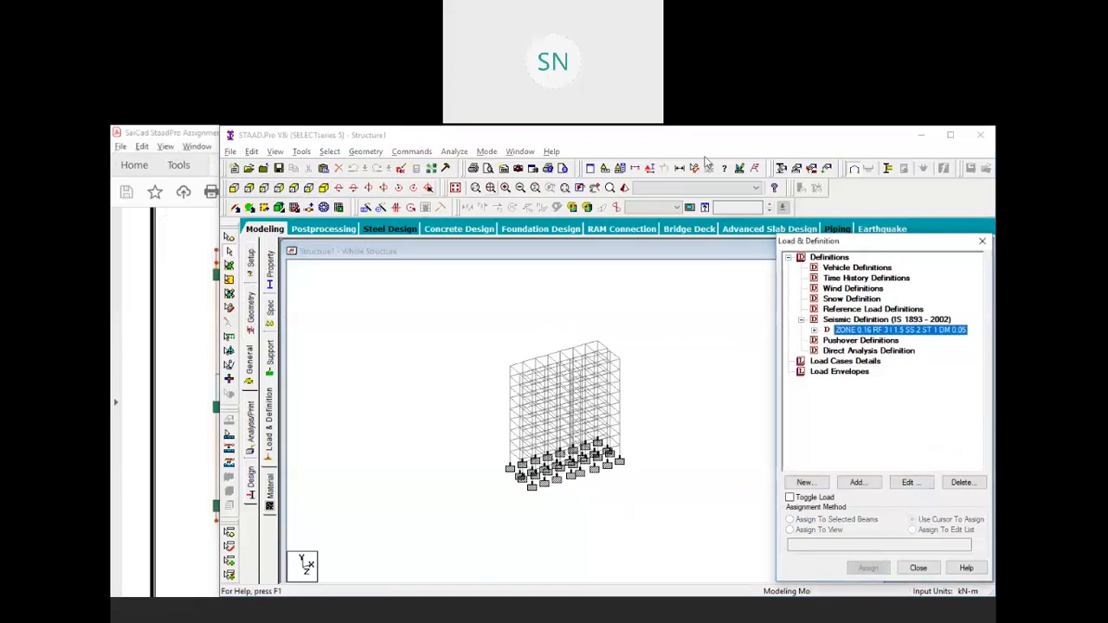
{"action": "left_click", "coordinate": [950, 137]}
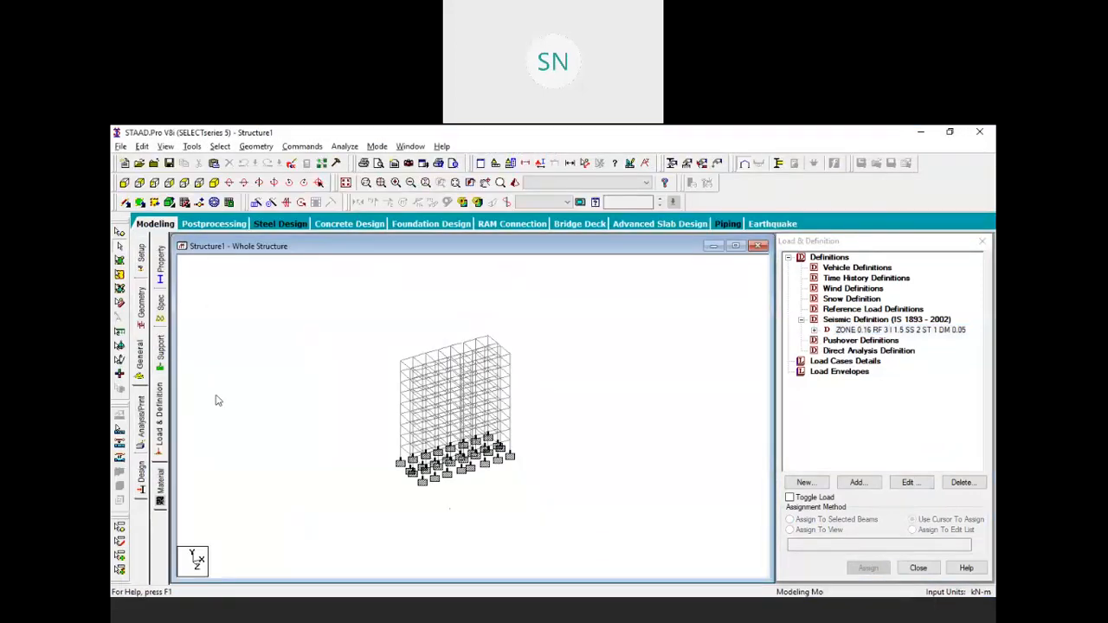
Step: Examine the whole frame in isometric view and in plan view
{"action": "key", "text": "alt+Tab"}
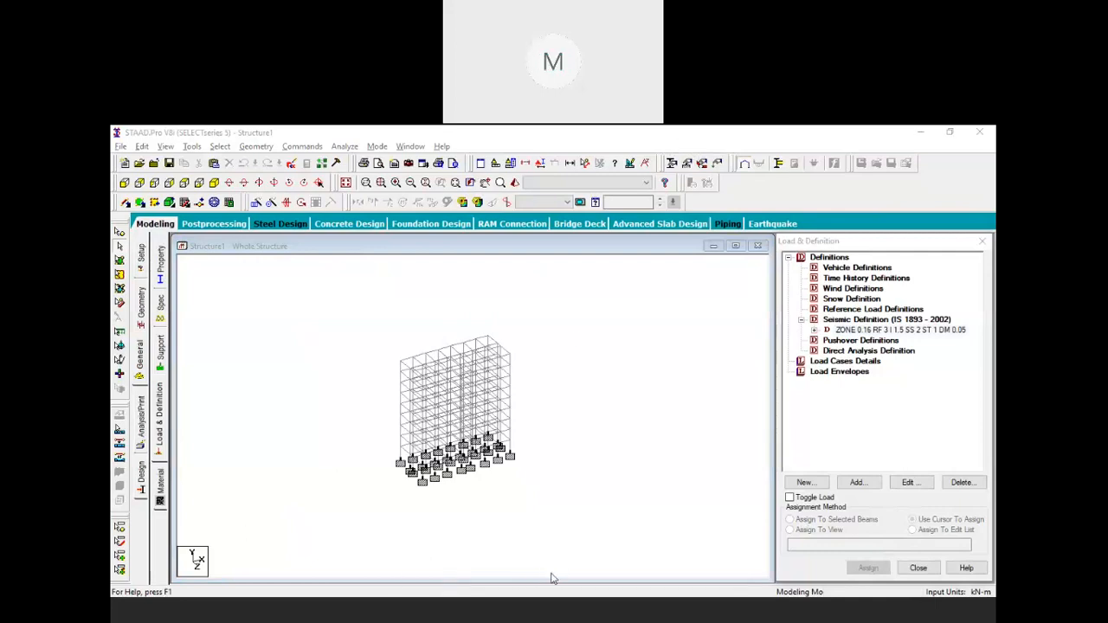
{"action": "left_click", "coordinate": [519, 415]}
{"action": "scroll", "coordinate": [538, 443], "scroll_direction": "up", "scroll_amount": 3}
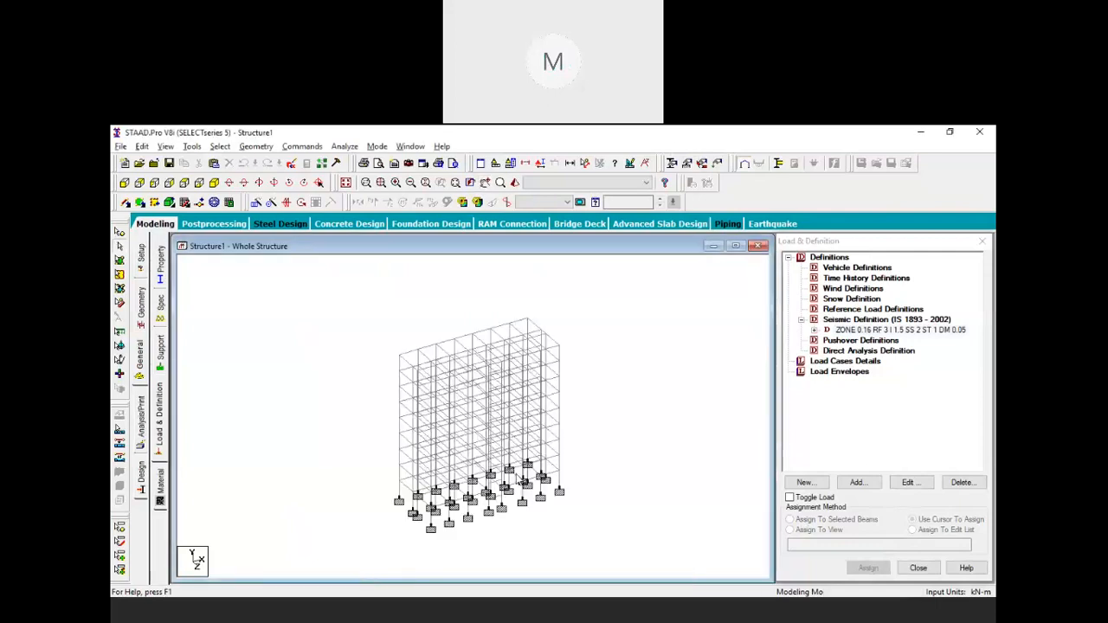
{"action": "middle_click_drag", "start_coordinate": [620, 497], "coordinate": [609, 472]}
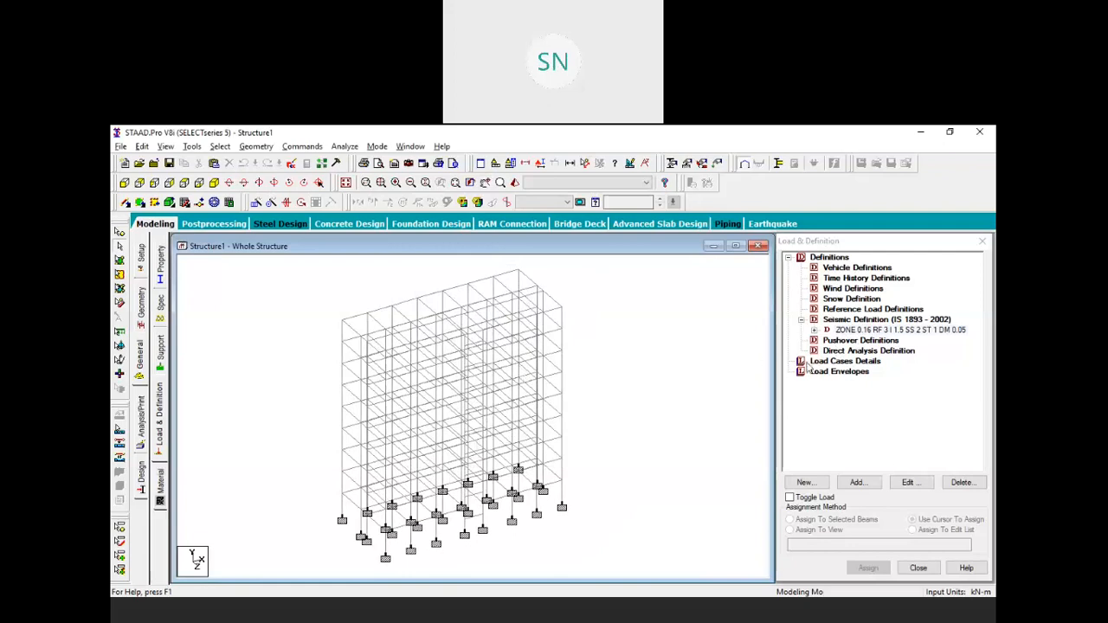
{"action": "left_click", "coordinate": [844, 361]}
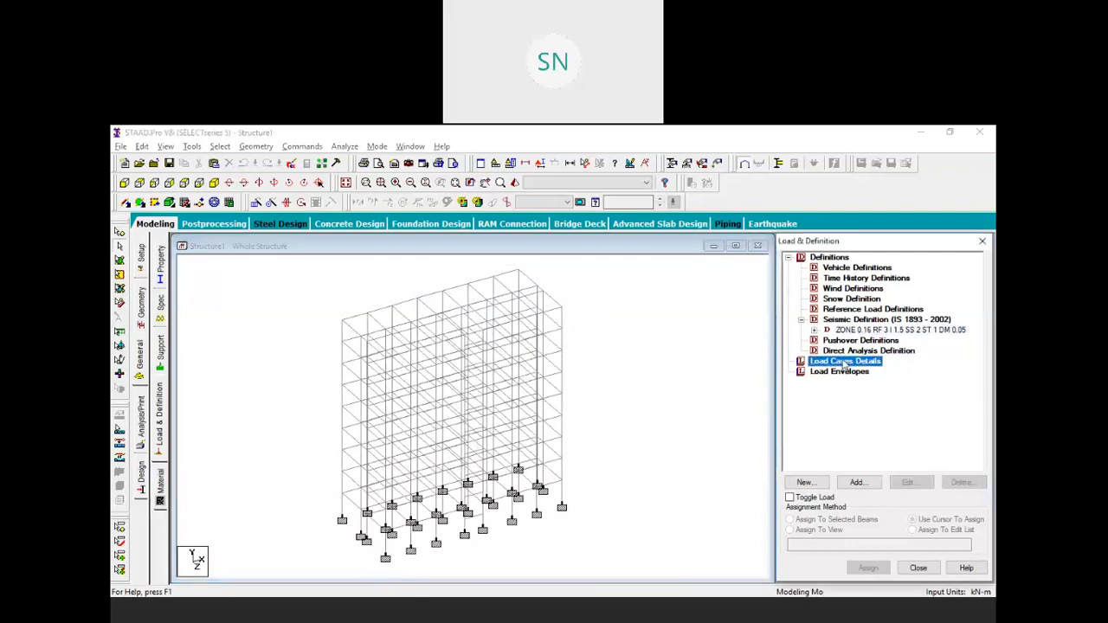
{"action": "left_click", "coordinate": [251, 367]}
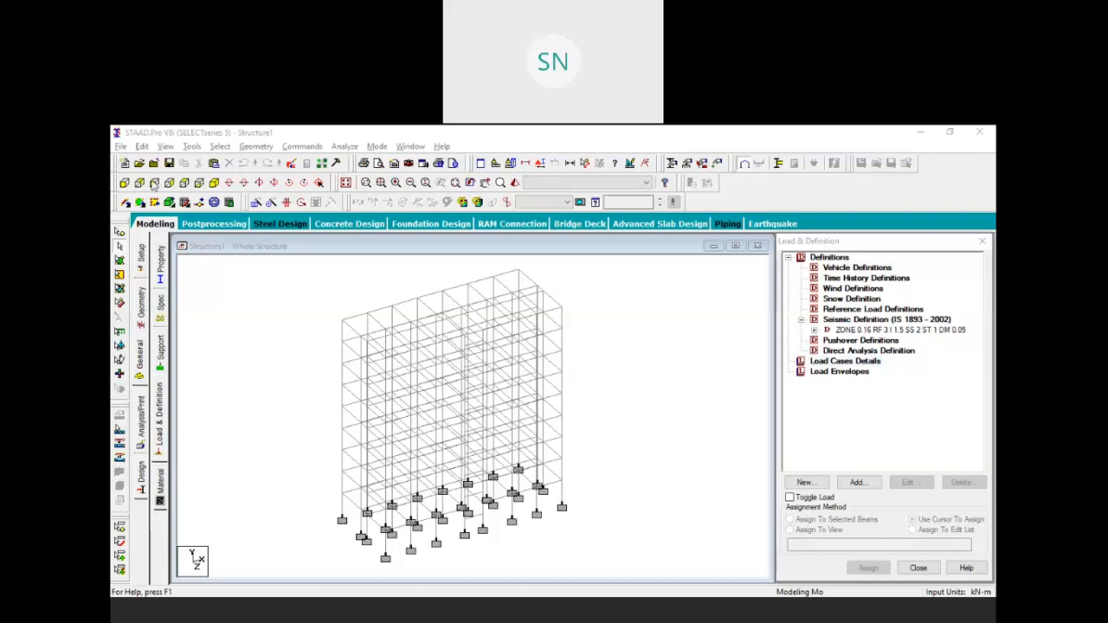
{"action": "left_click", "coordinate": [185, 182]}
{"action": "scroll", "coordinate": [448, 343], "scroll_direction": "down", "scroll_amount": 4}
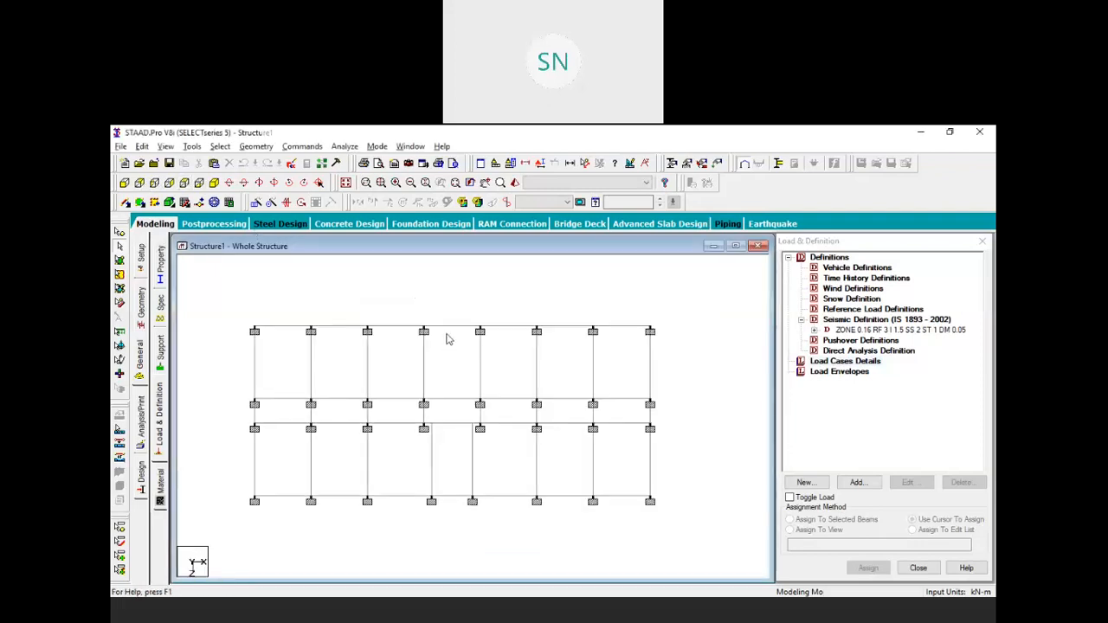
{"action": "middle_click_drag", "start_coordinate": [465, 390], "coordinate": [476, 390]}
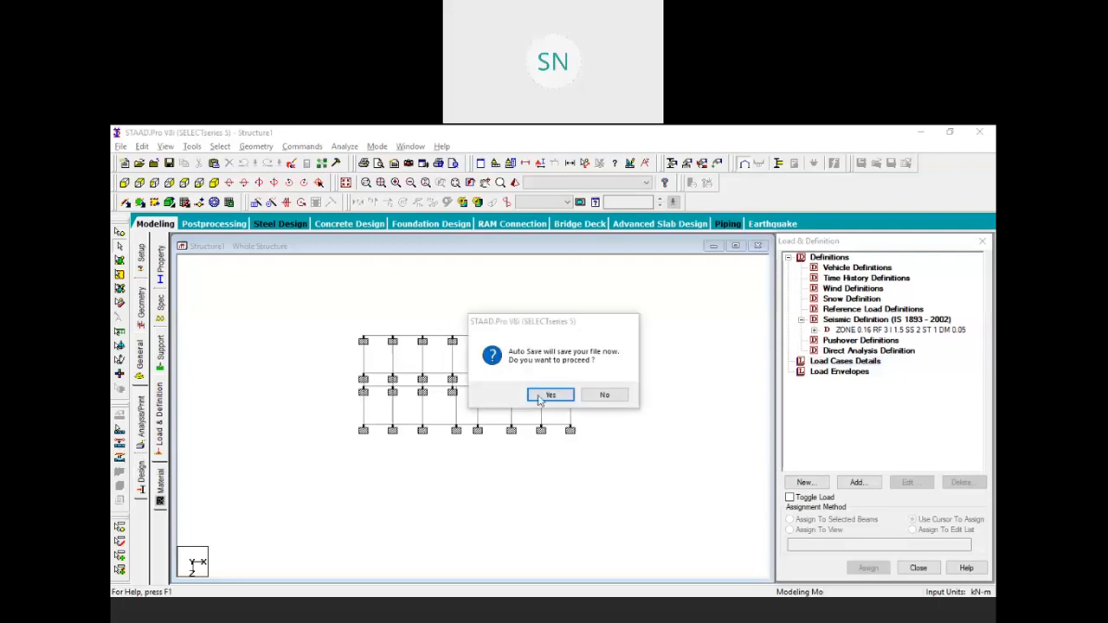
Step: Accept the auto save and create primary load case 1 with the Seismic loading type, titled EQ IN X+
{"action": "left_click", "coordinate": [542, 395]}
{"action": "left_click", "coordinate": [472, 383]}
{"action": "left_click", "coordinate": [835, 362]}
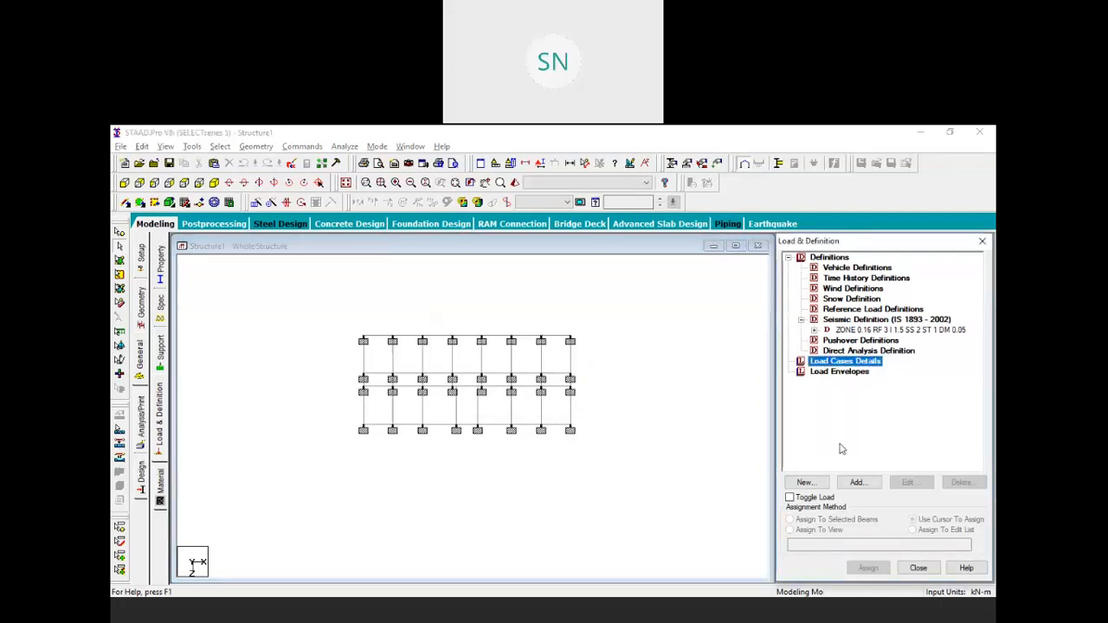
{"action": "left_click", "coordinate": [857, 483]}
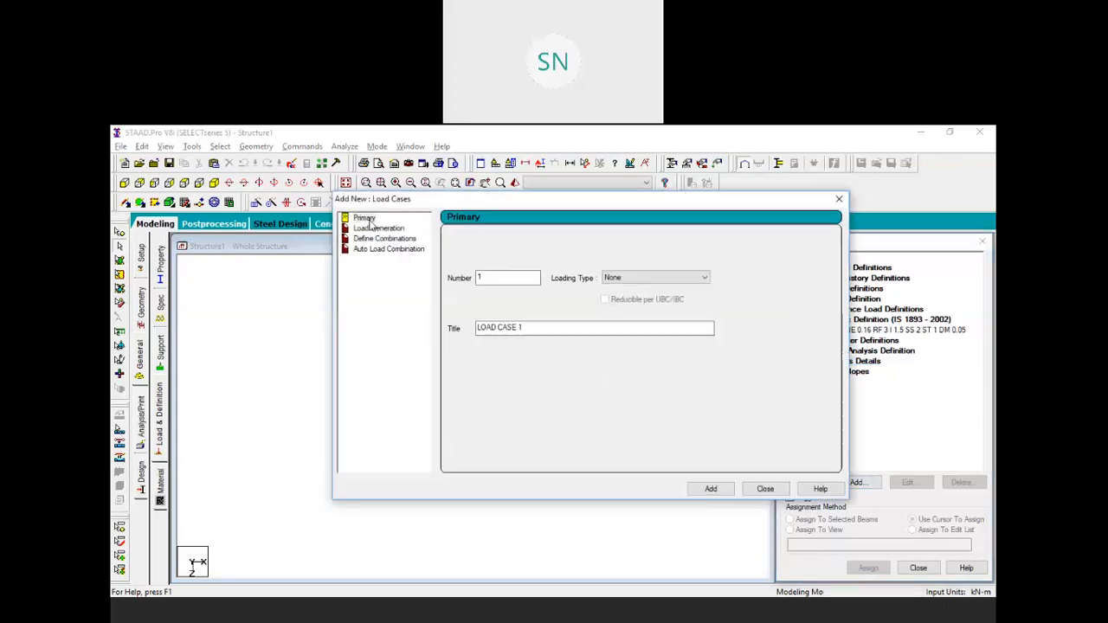
{"action": "left_click", "coordinate": [625, 278]}
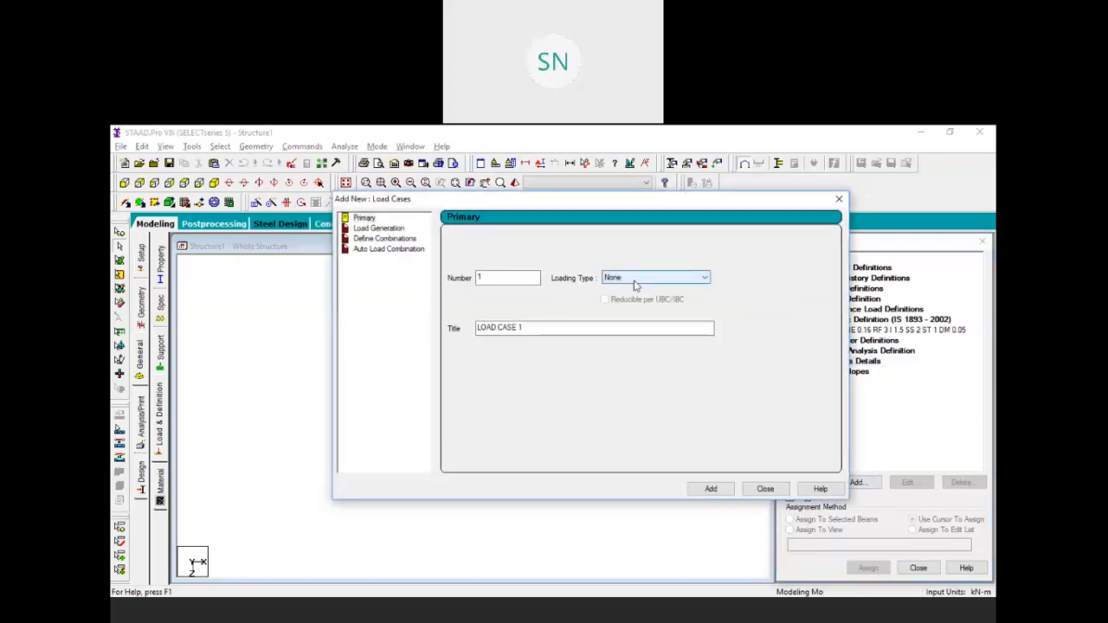
{"action": "left_click", "coordinate": [634, 326]}
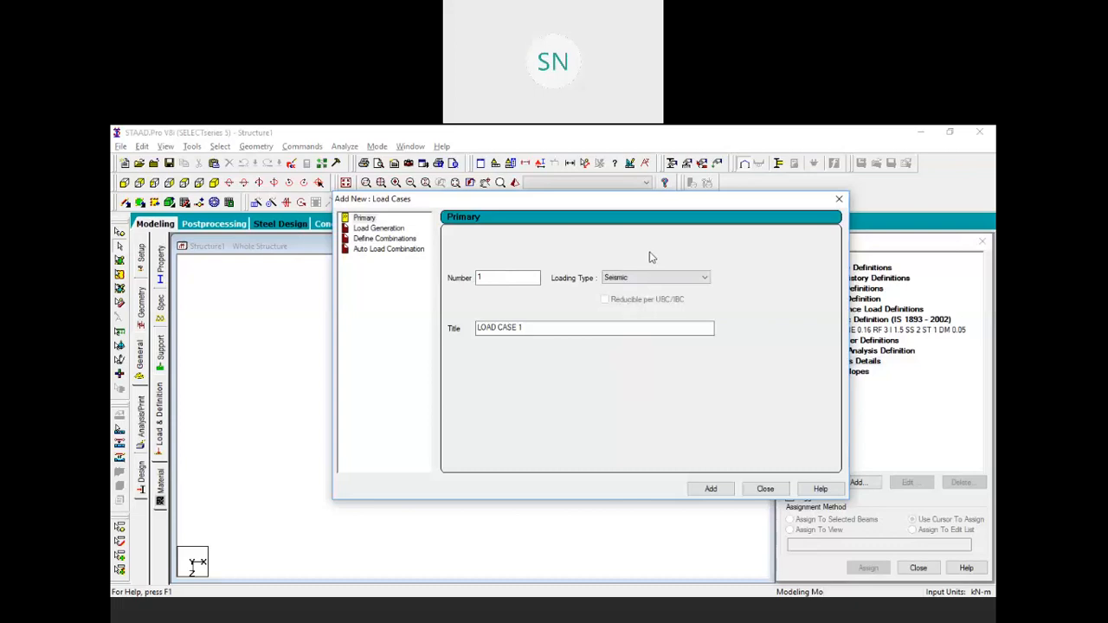
{"action": "left_click_drag", "start_coordinate": [525, 328], "coordinate": [468, 328]}
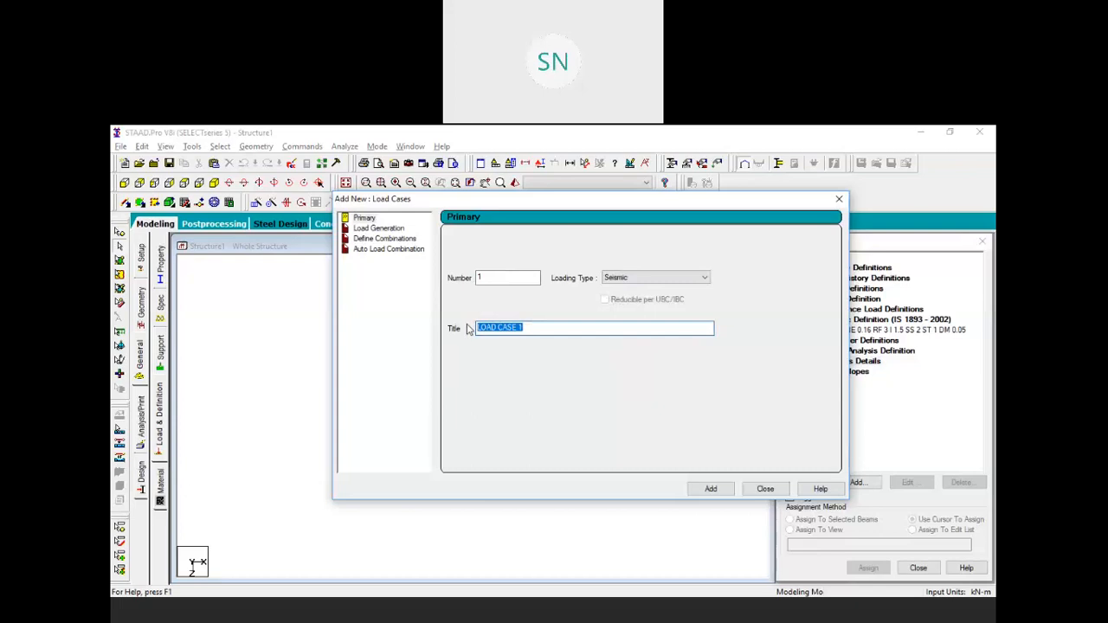
{"action": "type", "text": "EQ IN X+"}
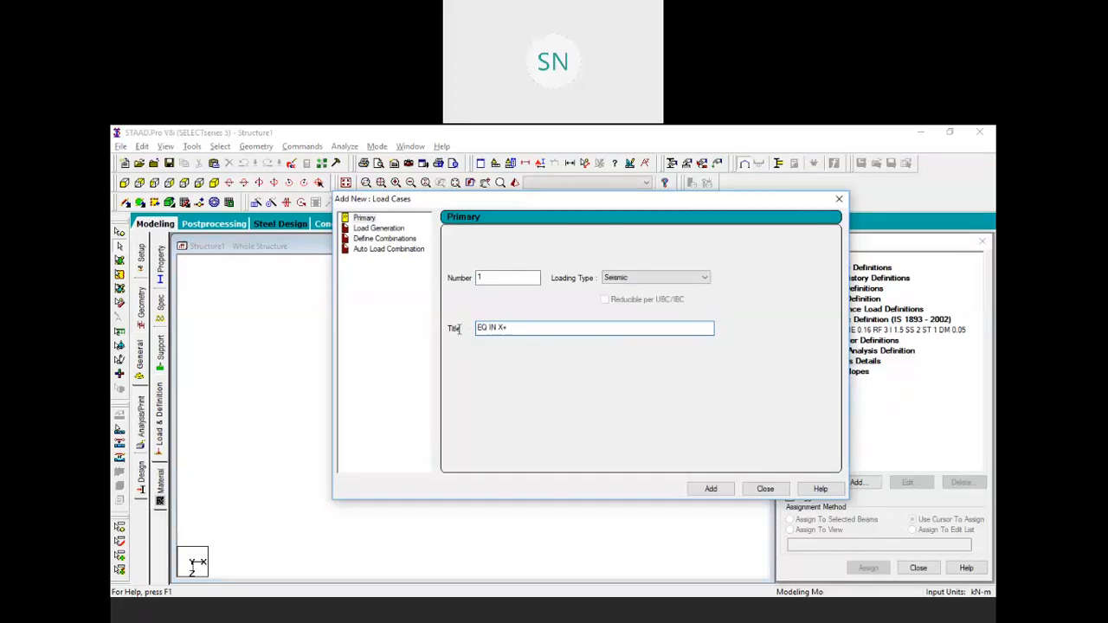
{"action": "left_click_drag", "start_coordinate": [460, 329], "coordinate": [400, 335]}
{"action": "key", "text": "ctrl+c"}
{"action": "left_click_drag", "start_coordinate": [655, 199], "coordinate": [554, 170]}
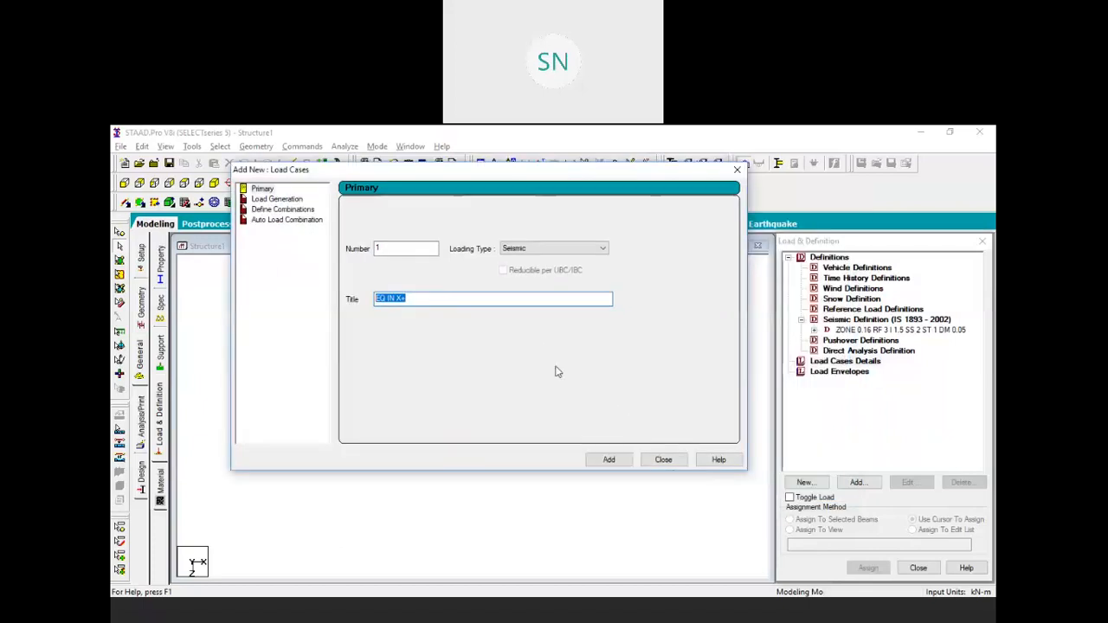
{"action": "left_click", "coordinate": [605, 457]}
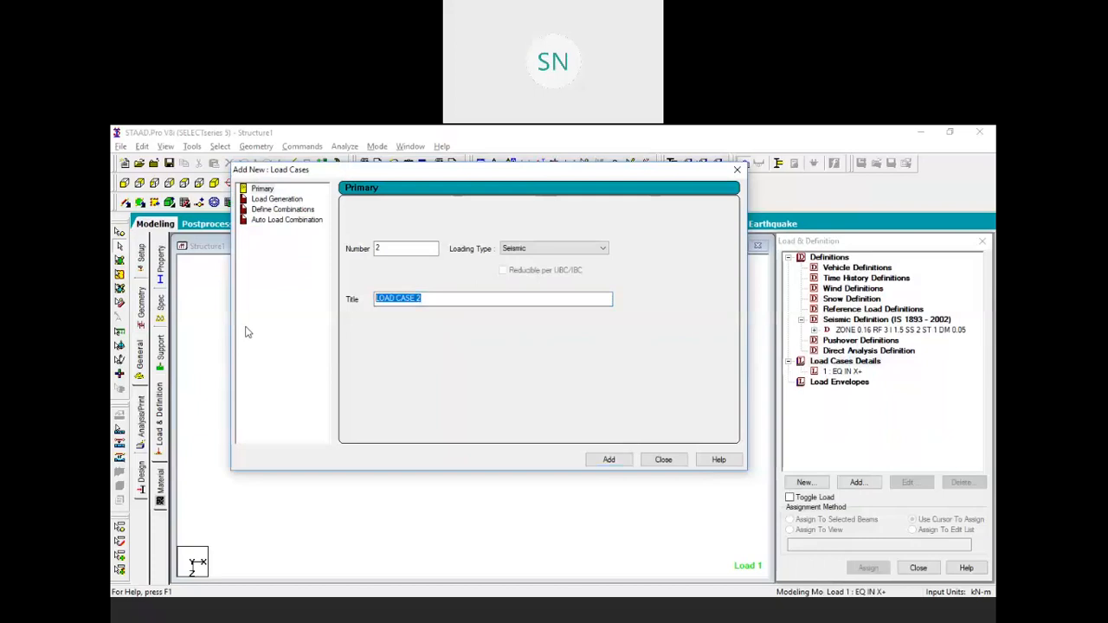
Step: Create seismic primary load cases 2, 3 and 4 titled EQ IN X-, EQ IN Z+ and EQ IN Z-
{"action": "key", "text": "ctrl+v"}
{"action": "left_click", "coordinate": [606, 459]}
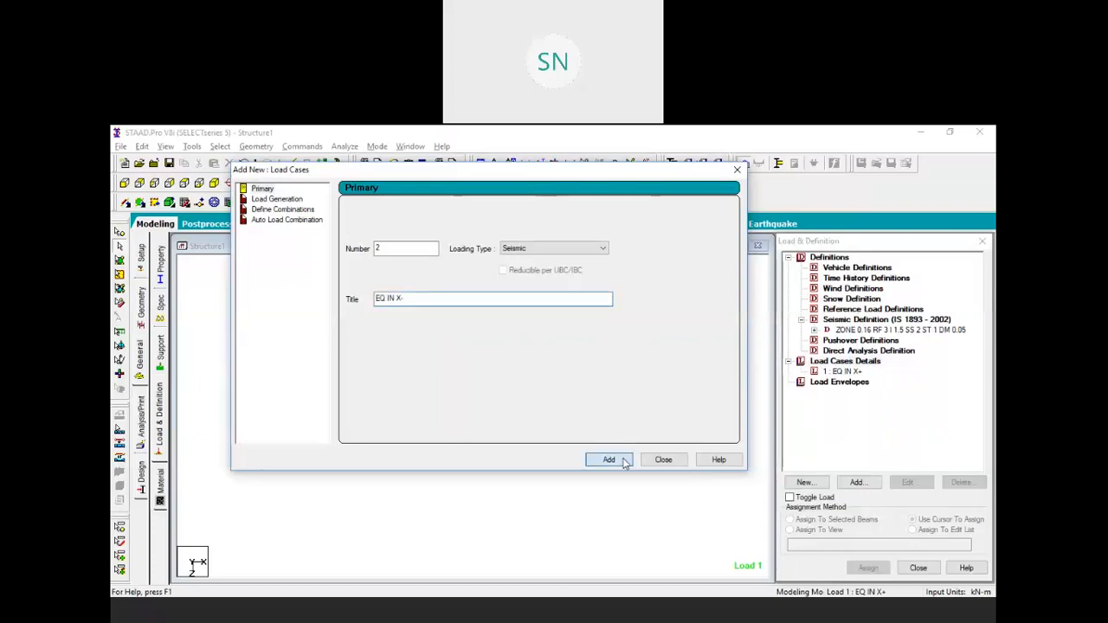
{"action": "key", "text": "ctrl+v"}
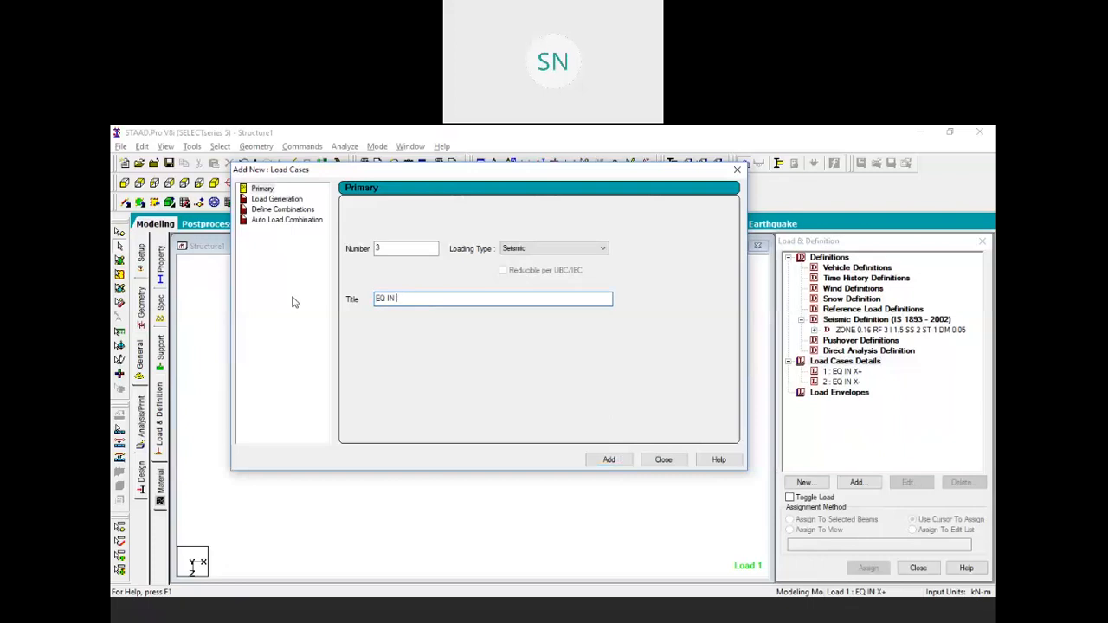
{"action": "type", "text": "Z+"}
{"action": "left_click", "coordinate": [610, 459]}
{"action": "key", "text": "ctrl+v"}
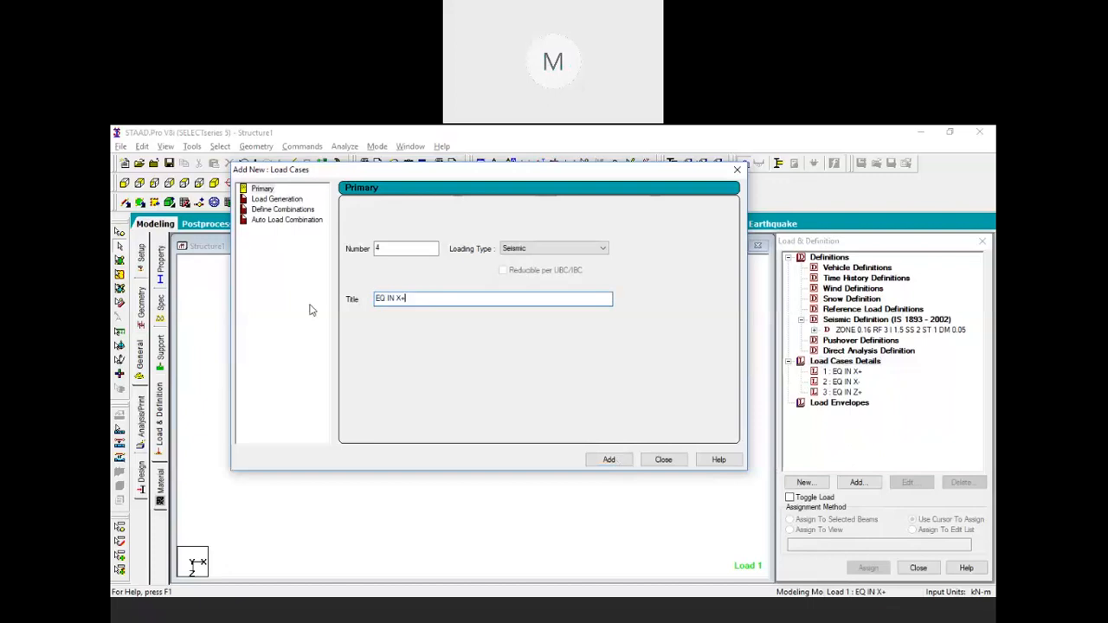
{"action": "type", "text": "Z-"}
{"action": "left_click", "coordinate": [608, 459]}
{"action": "left_click", "coordinate": [665, 463]}
Step: Show the frame in isometric view and add a seismic load in the X direction with factor 1 to load case EQ IN X+
{"action": "scroll", "coordinate": [472, 412], "scroll_direction": "up", "scroll_amount": 3}
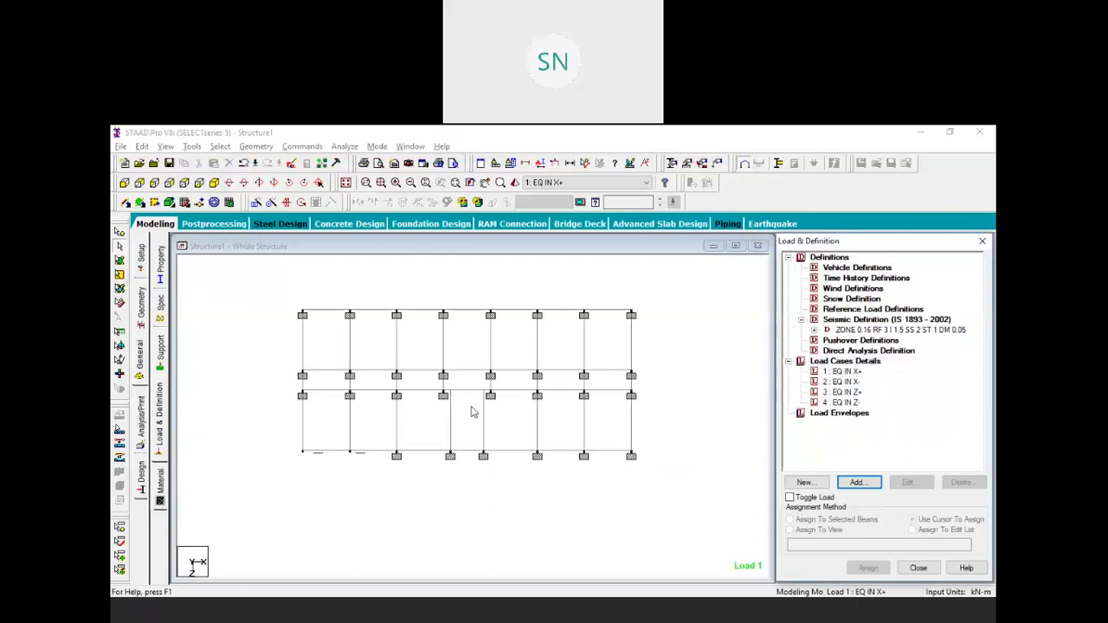
{"action": "left_click", "coordinate": [214, 184]}
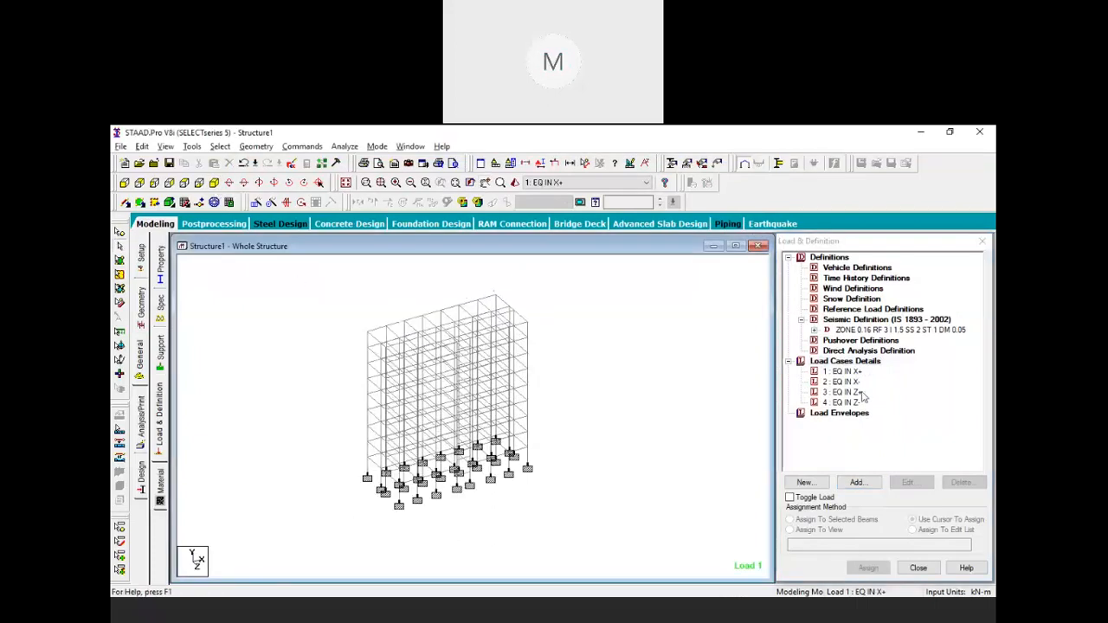
{"action": "left_click", "coordinate": [845, 371]}
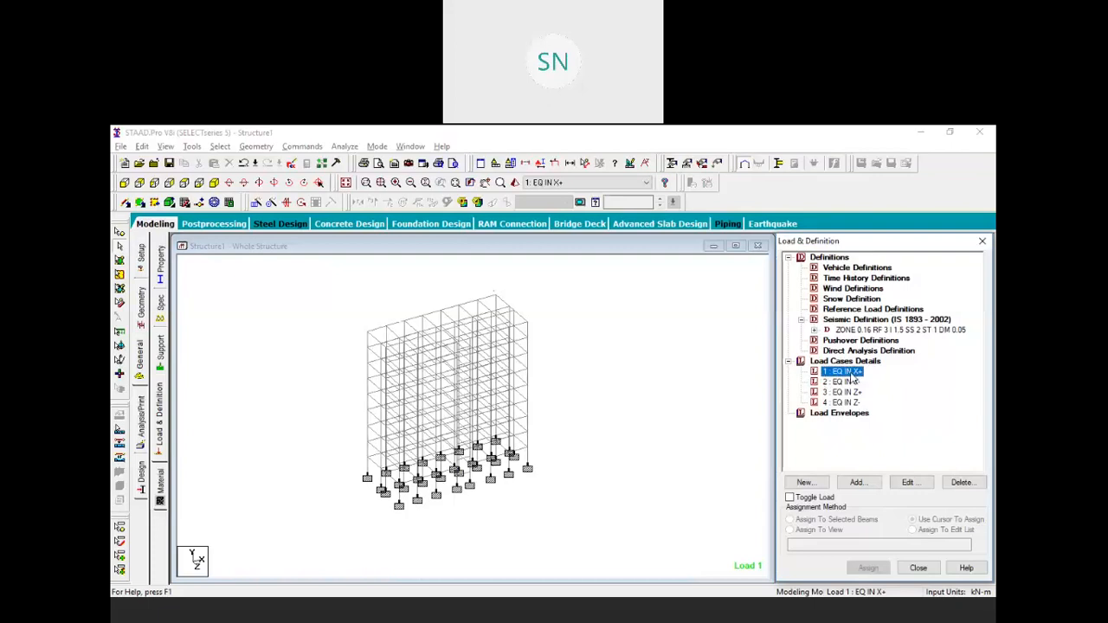
{"action": "left_click", "coordinate": [857, 482]}
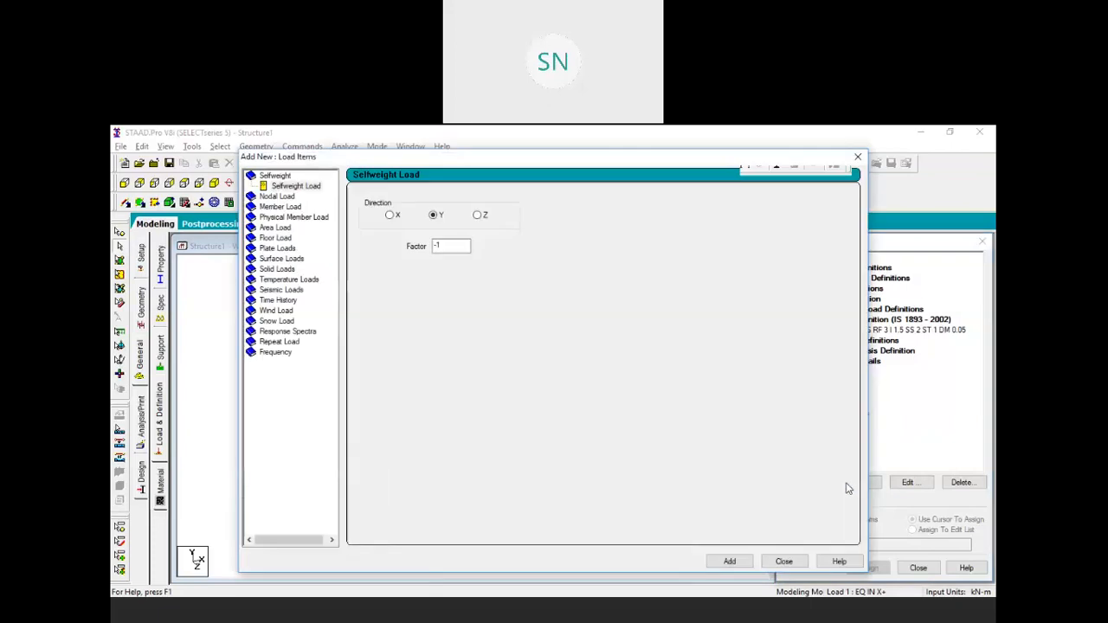
{"action": "left_click", "coordinate": [279, 290]}
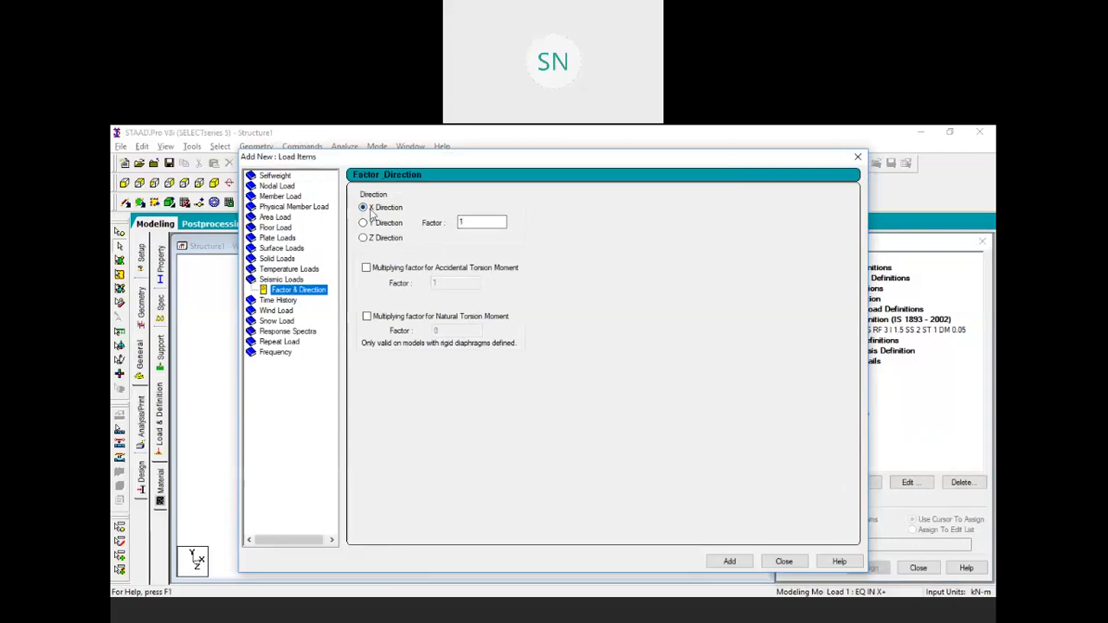
{"action": "double_click", "coordinate": [476, 222]}
{"action": "left_click", "coordinate": [730, 561]}
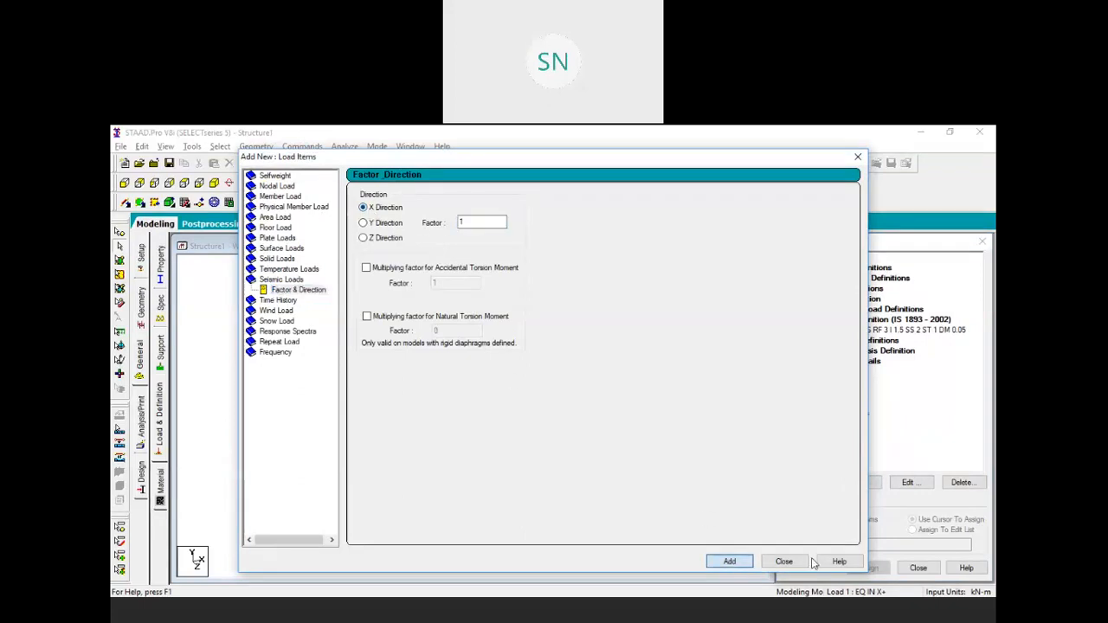
{"action": "left_click", "coordinate": [784, 561]}
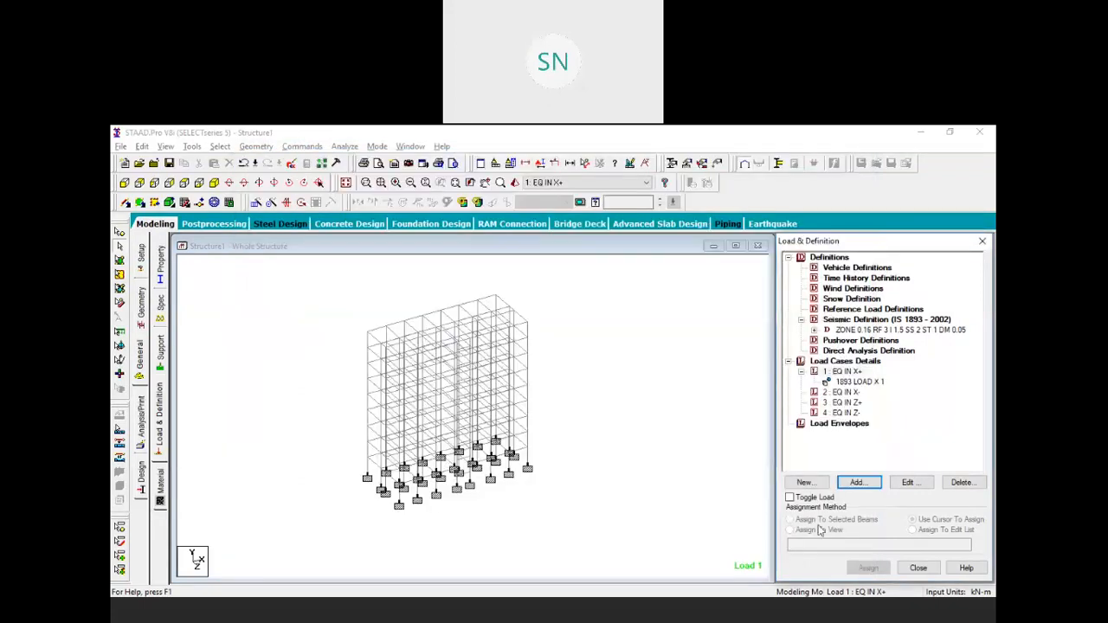
{"action": "left_click", "coordinate": [814, 329]}
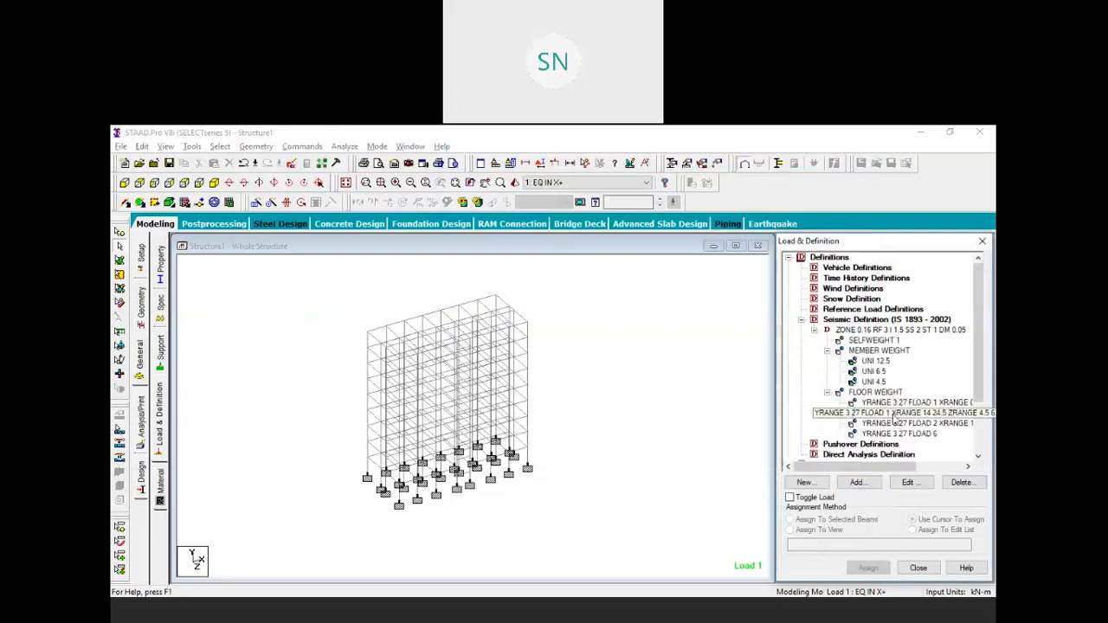
{"action": "left_click", "coordinate": [813, 330]}
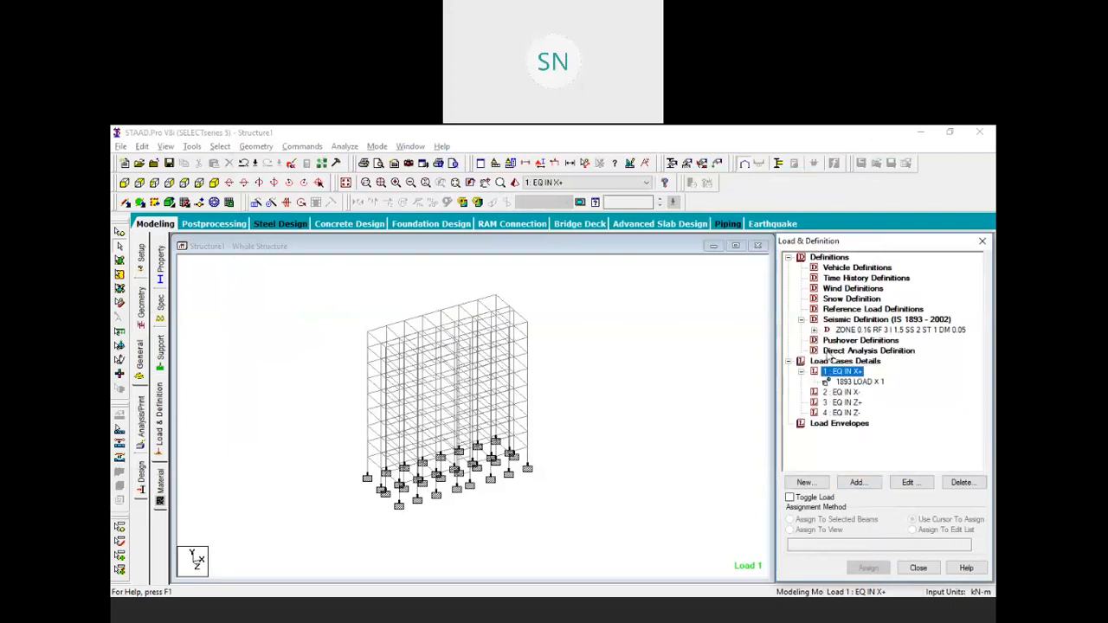
{"action": "left_click", "coordinate": [856, 383]}
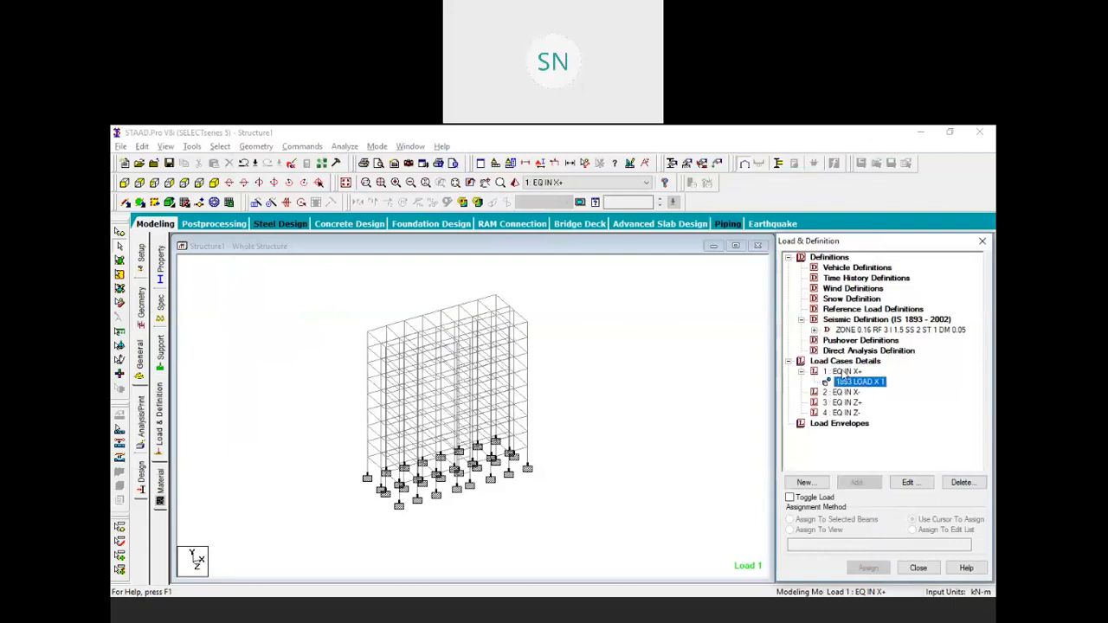
Step: Add a seismic load in the X direction with factor -1 to load case EQ IN X-
{"action": "left_click", "coordinate": [838, 392]}
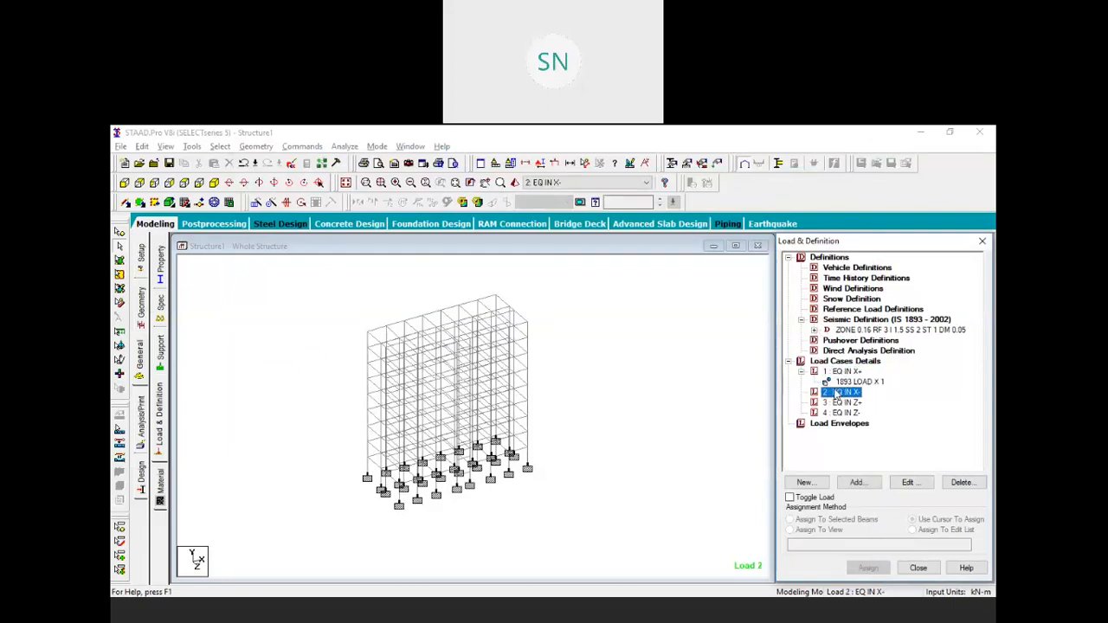
{"action": "left_click", "coordinate": [856, 482]}
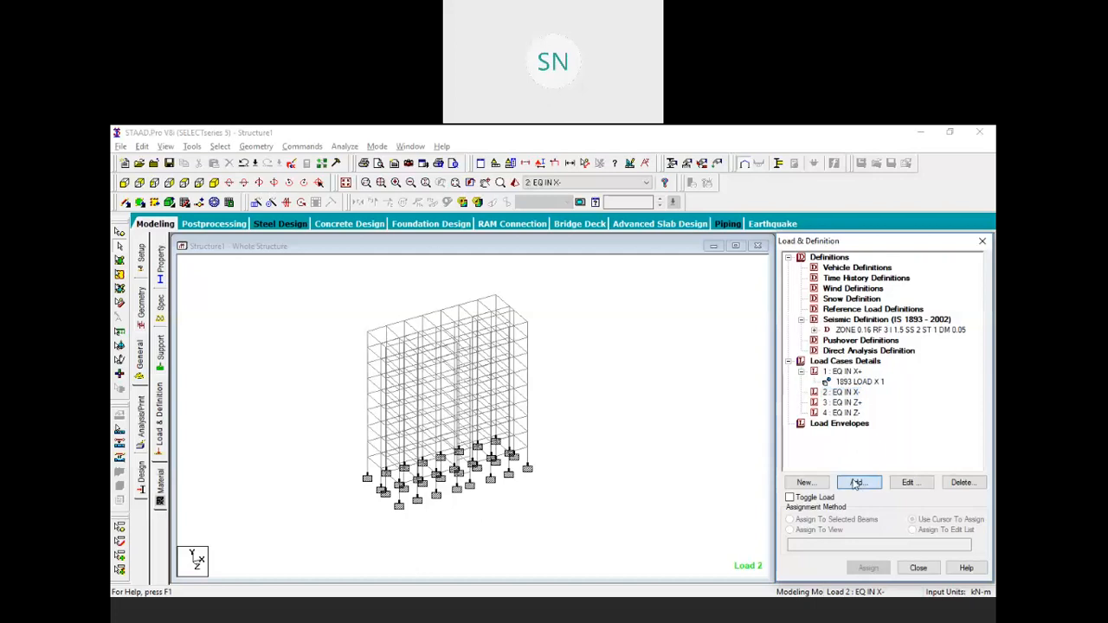
{"action": "left_click", "coordinate": [275, 291]}
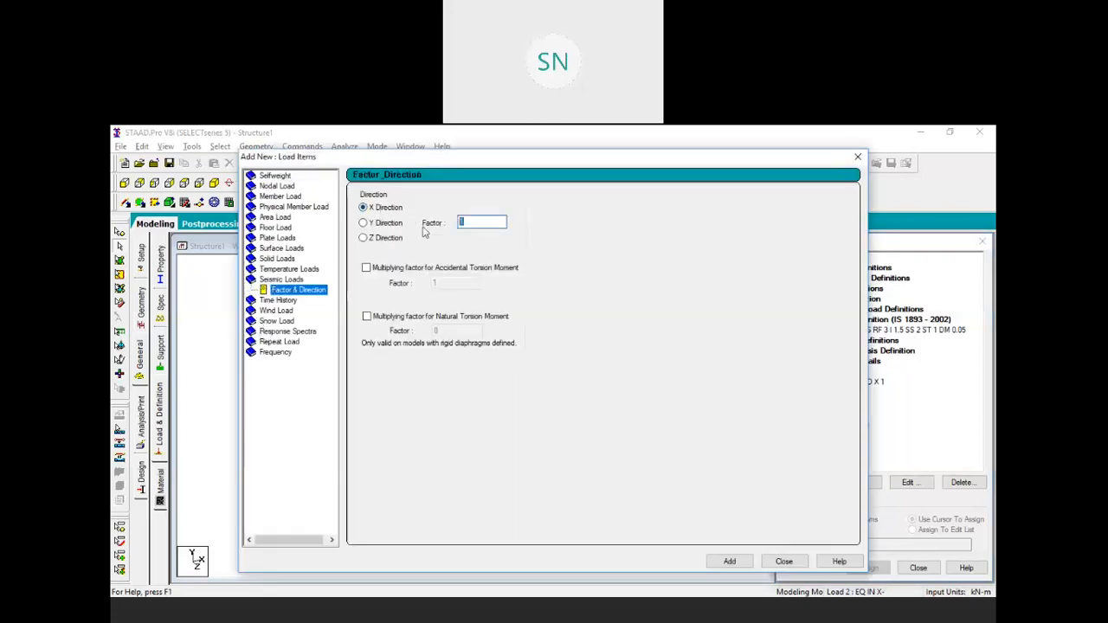
{"action": "left_click", "coordinate": [460, 223]}
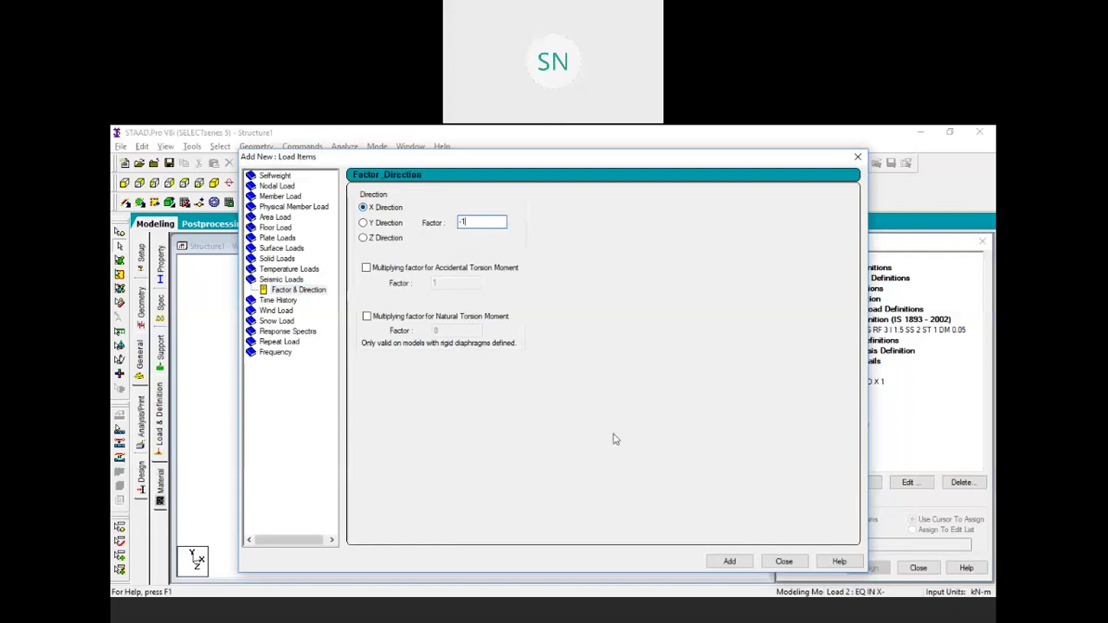
{"action": "left_click", "coordinate": [712, 563]}
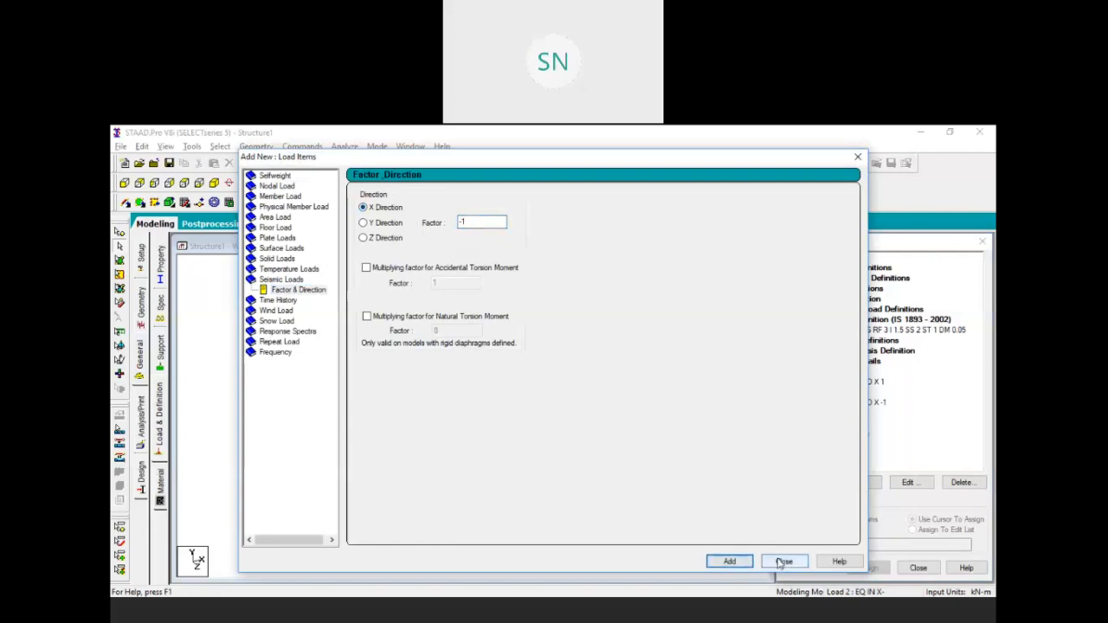
{"action": "left_click", "coordinate": [782, 562]}
{"action": "left_click", "coordinate": [861, 402]}
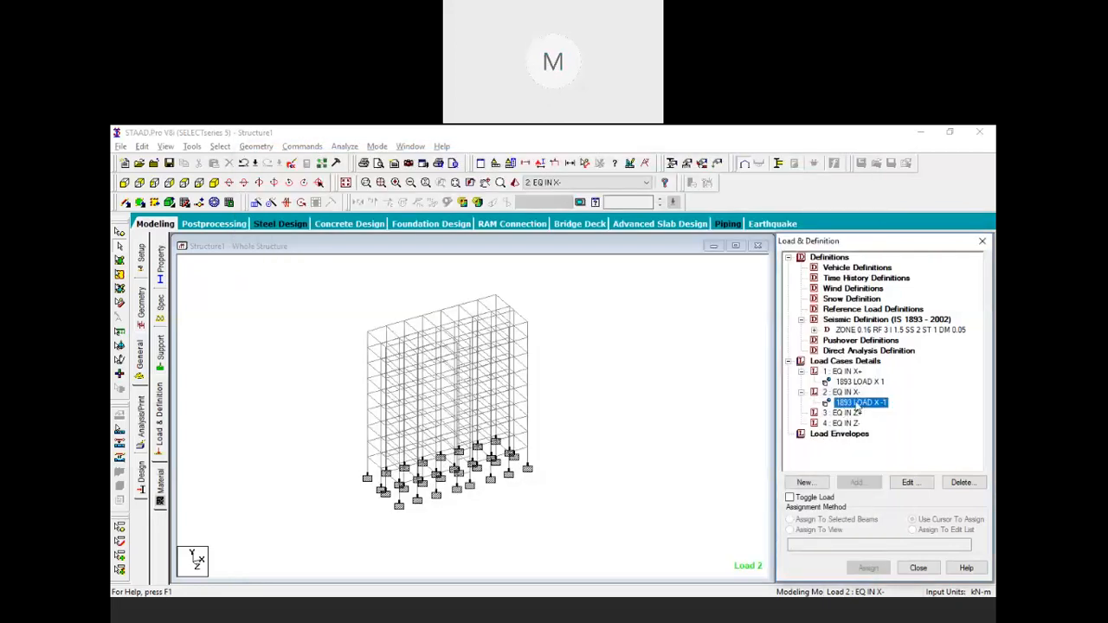
{"action": "left_click", "coordinate": [814, 331]}
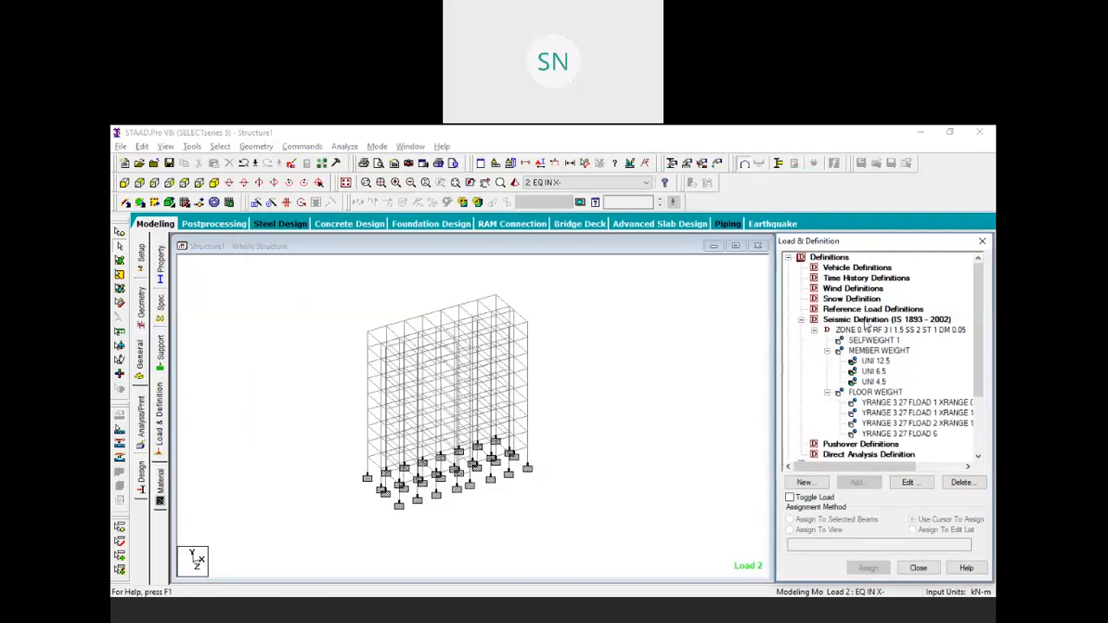
{"action": "left_click", "coordinate": [815, 330]}
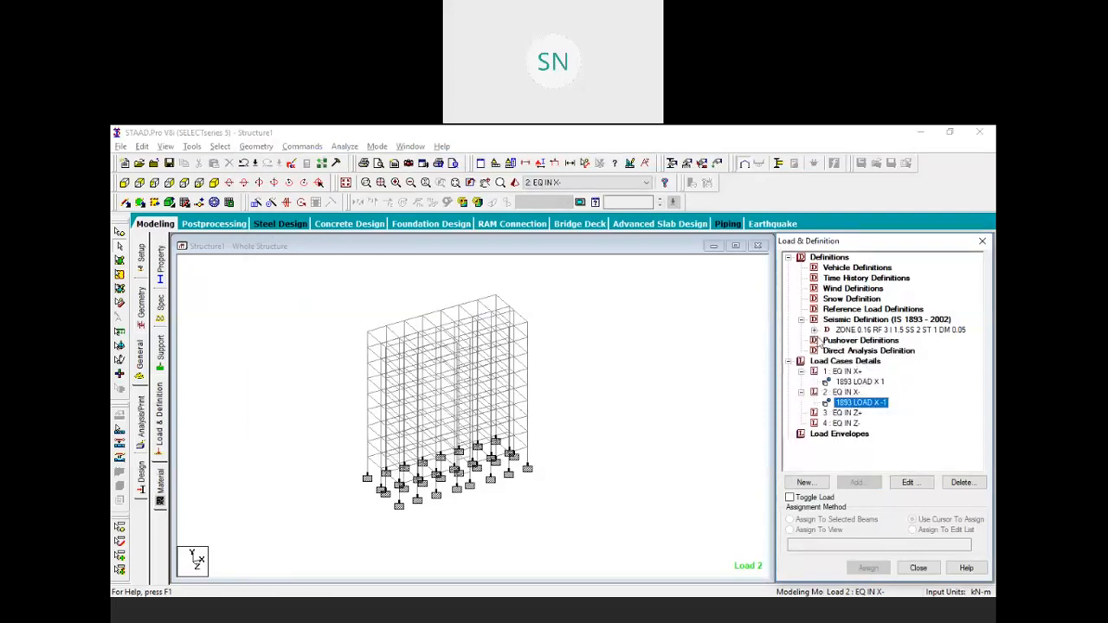
Step: Add a seismic load in the Z direction with factor 1 to load case EQ IN Z+
{"action": "left_click", "coordinate": [844, 413]}
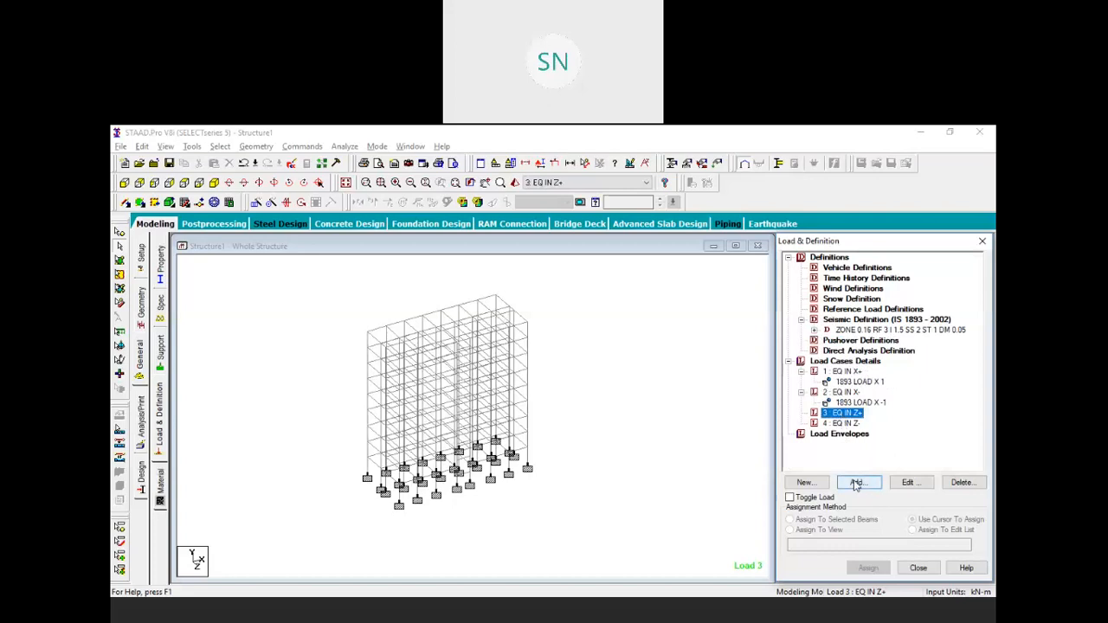
{"action": "left_click", "coordinate": [855, 483]}
{"action": "left_click", "coordinate": [265, 291]}
{"action": "left_click", "coordinate": [365, 239]}
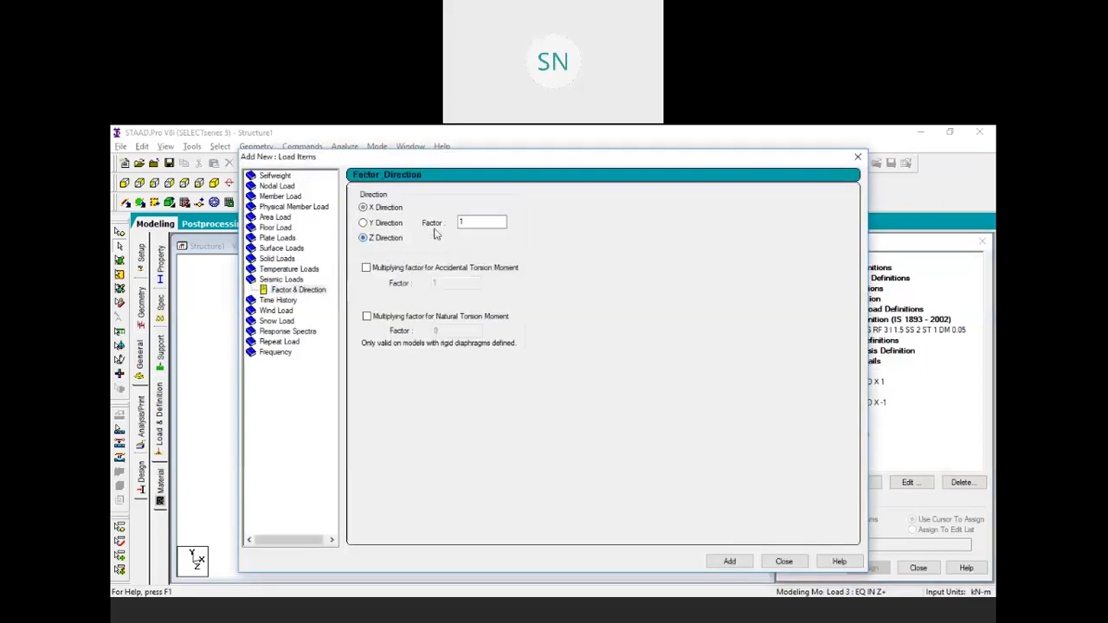
{"action": "double_click", "coordinate": [470, 223]}
{"action": "left_click", "coordinate": [730, 561]}
{"action": "left_click", "coordinate": [783, 561]}
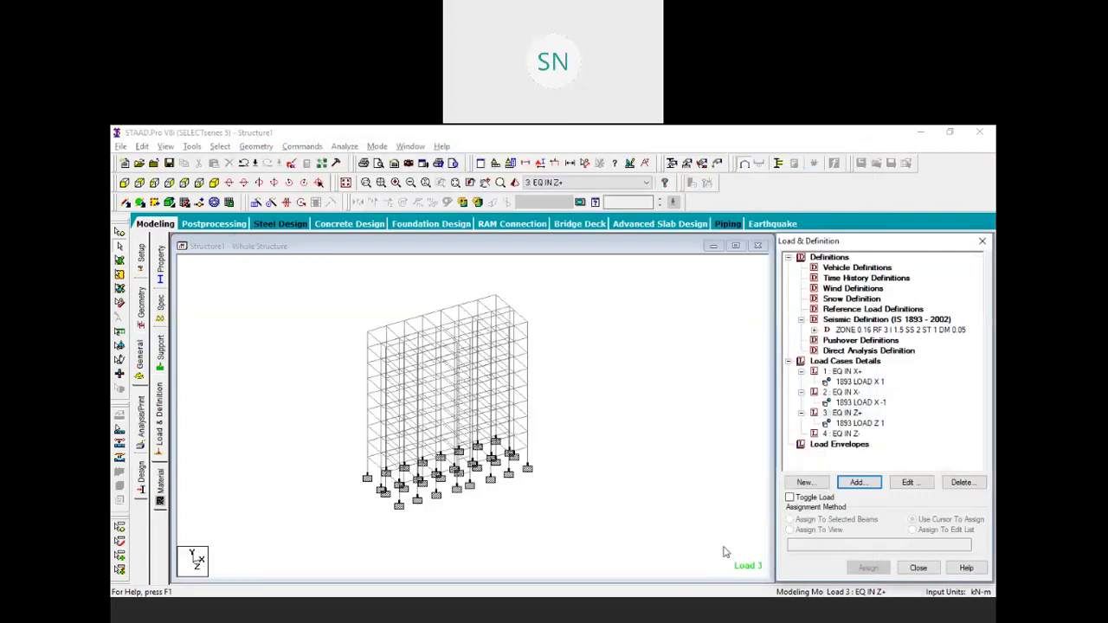
Step: Add a seismic load in the Z direction with factor -1 to load case EQ IN Z- and collapse the four seismic load cases
{"action": "left_click", "coordinate": [840, 434]}
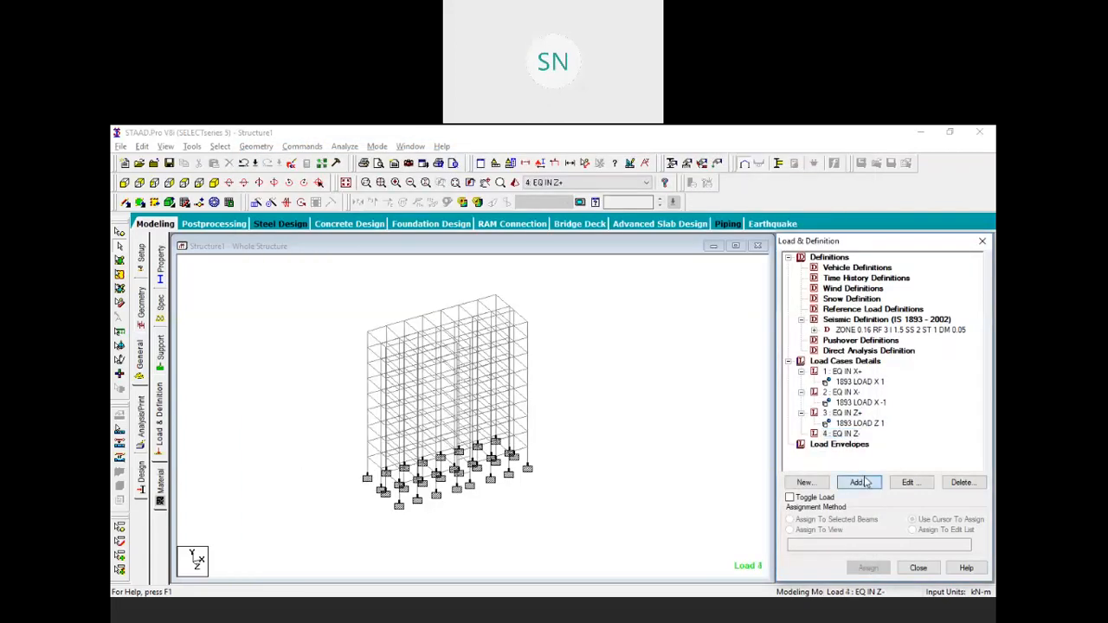
{"action": "left_click", "coordinate": [863, 482]}
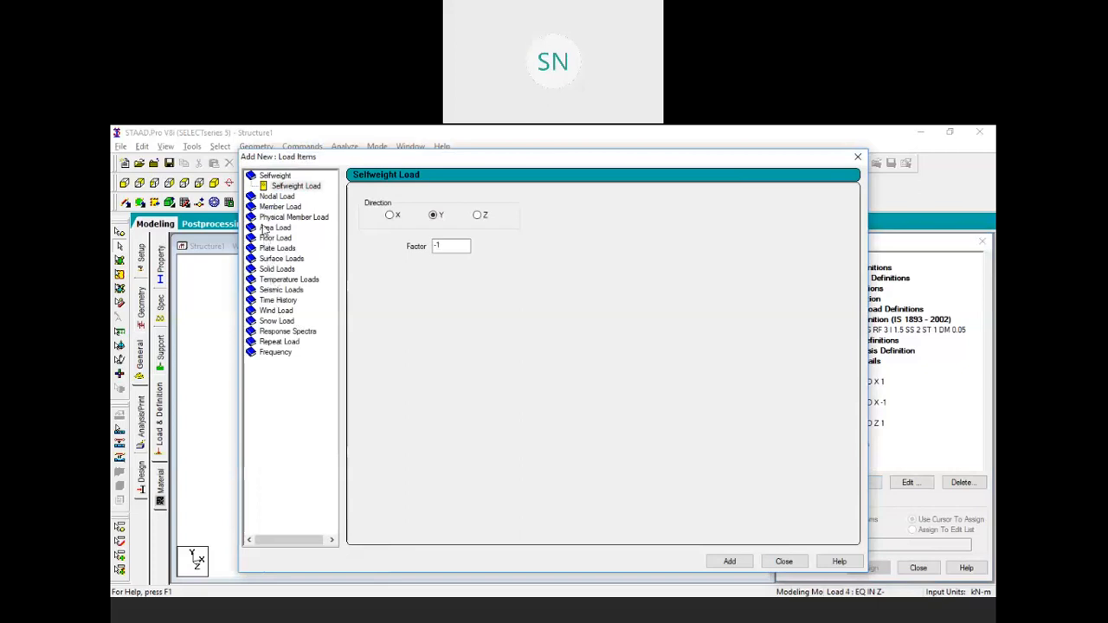
{"action": "left_click", "coordinate": [269, 292]}
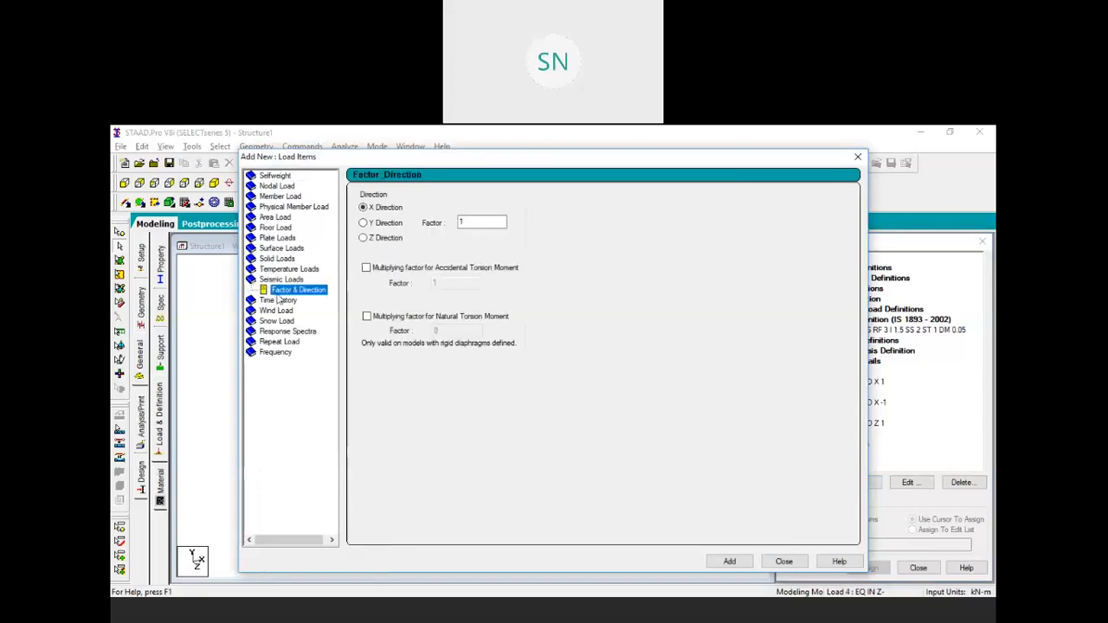
{"action": "left_click", "coordinate": [375, 238]}
{"action": "left_click_drag", "start_coordinate": [495, 224], "coordinate": [342, 244]}
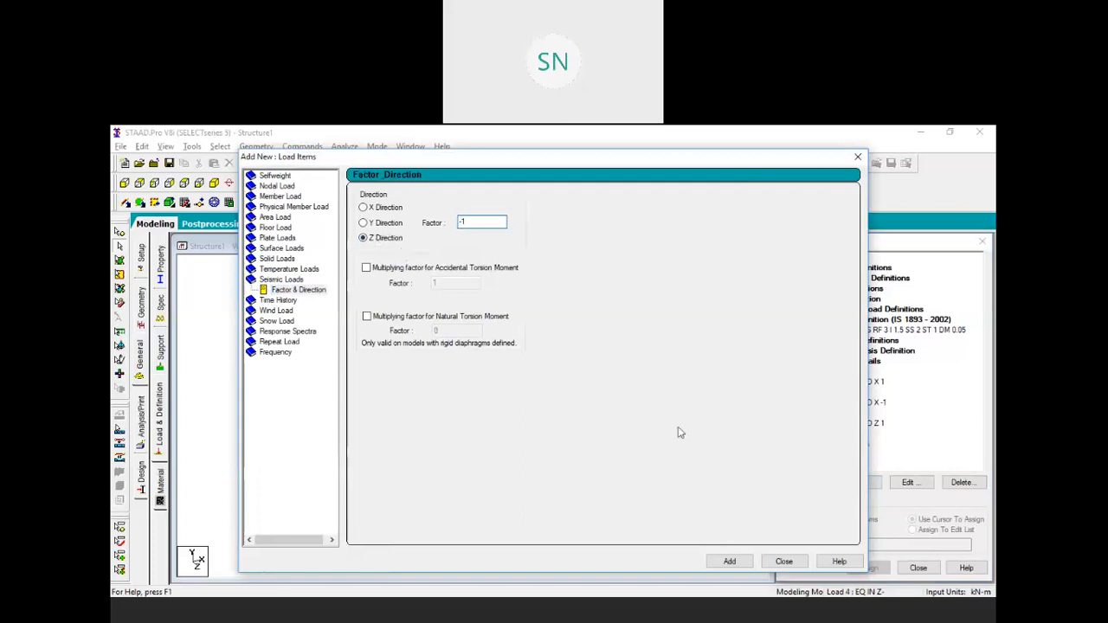
{"action": "left_click", "coordinate": [730, 561]}
{"action": "left_click", "coordinate": [783, 561]}
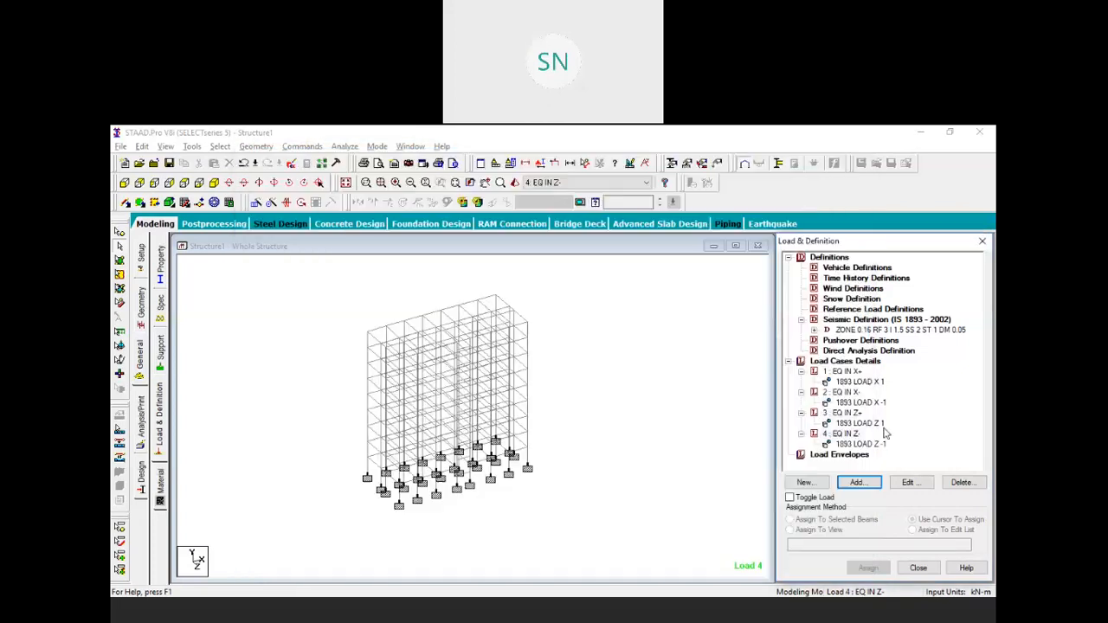
{"action": "left_click", "coordinate": [800, 372]}
{"action": "left_click", "coordinate": [801, 382]}
{"action": "left_click", "coordinate": [801, 392]}
{"action": "left_click", "coordinate": [801, 402]}
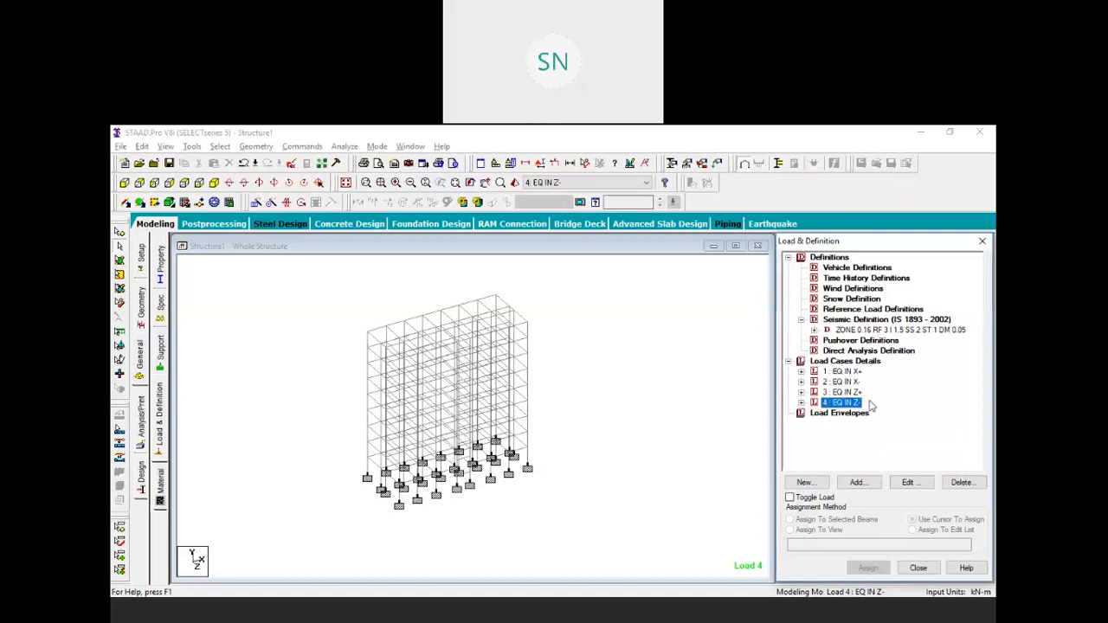
Step: Create primary load case 5 with loading type Dead and title DL
{"action": "left_click", "coordinate": [838, 361]}
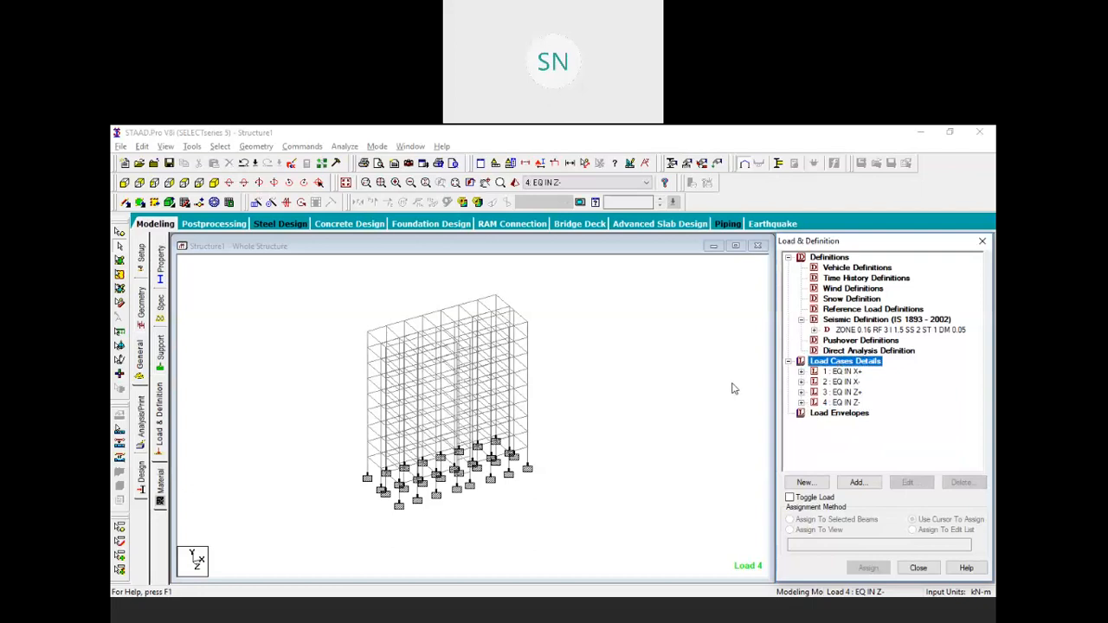
{"action": "left_click", "coordinate": [675, 390]}
{"action": "middle_click_drag", "start_coordinate": [517, 458], "coordinate": [545, 467]}
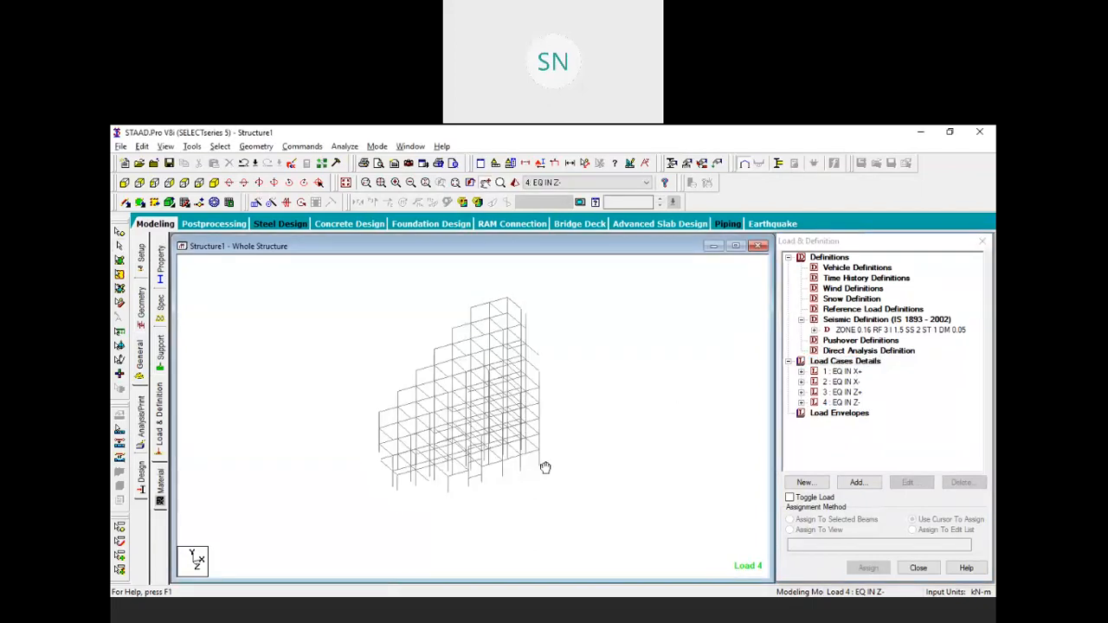
{"action": "left_click", "coordinate": [843, 361]}
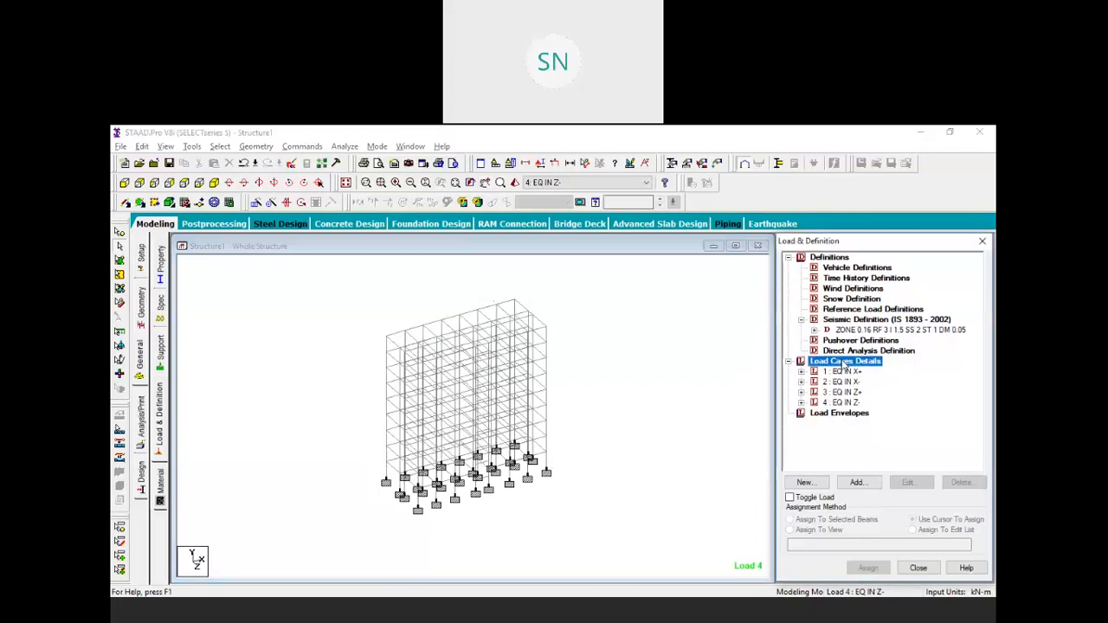
{"action": "left_click", "coordinate": [857, 482]}
{"action": "left_click", "coordinate": [603, 294]}
{"action": "left_click", "coordinate": [590, 305]}
{"action": "left_click_drag", "start_coordinate": [494, 344], "coordinate": [427, 351]}
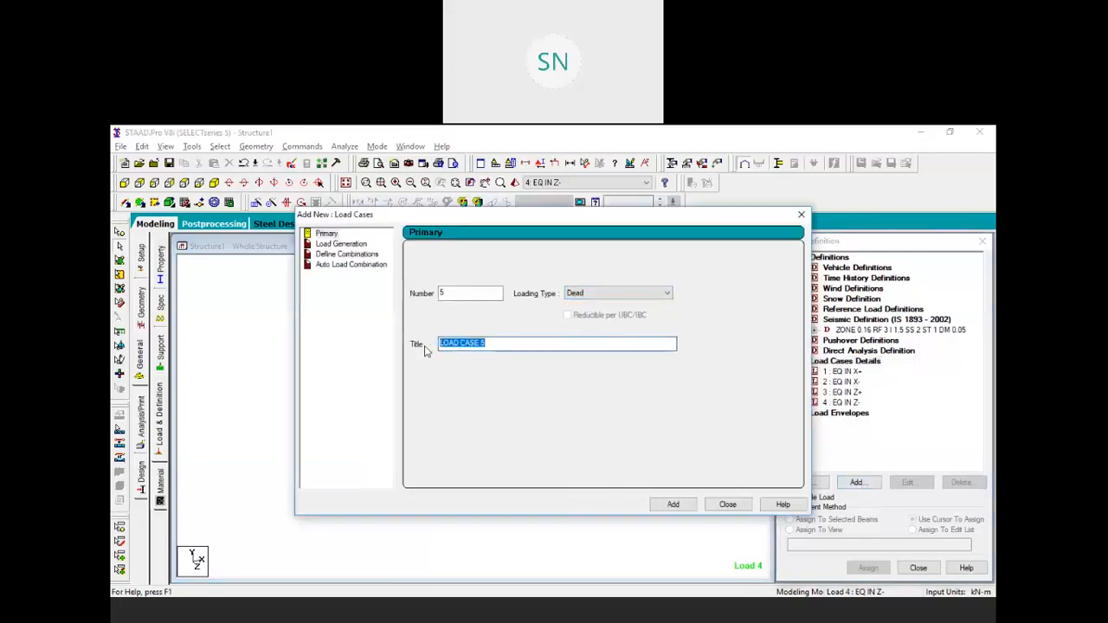
{"action": "type", "text": "DL"}
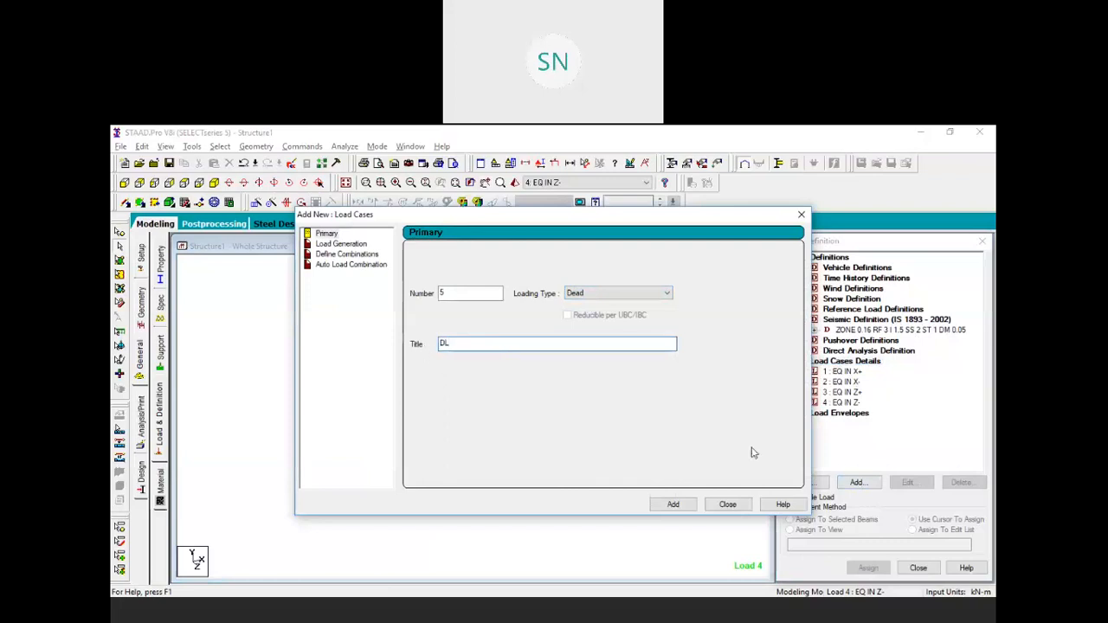
{"action": "left_click", "coordinate": [674, 506]}
Step: Create primary load case 6 with loading type Live and title LL
{"action": "left_click", "coordinate": [614, 293]}
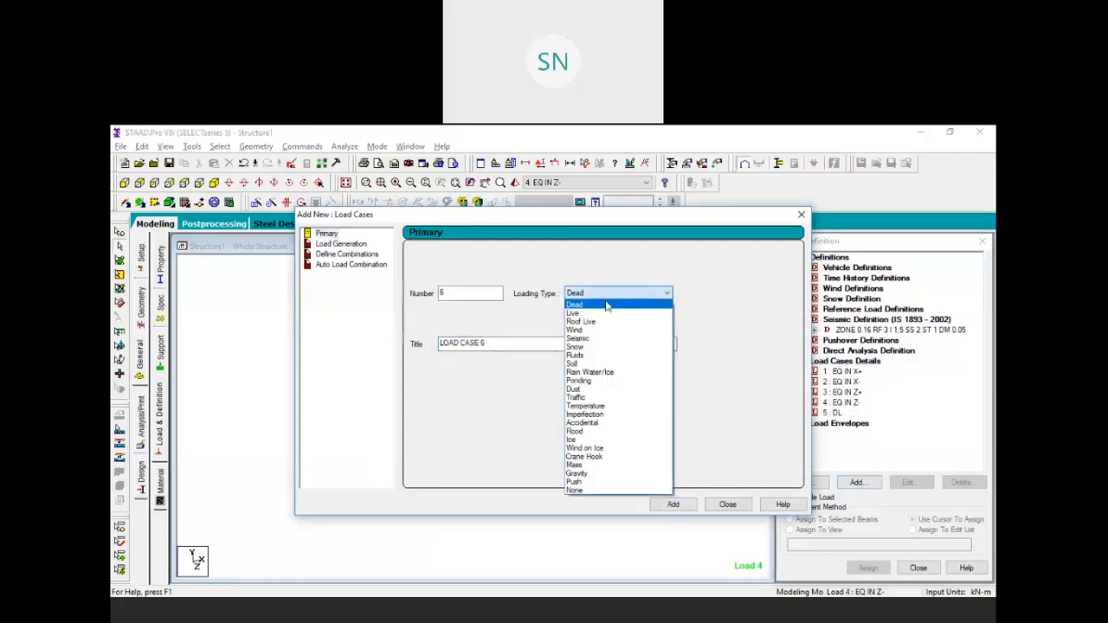
{"action": "left_click", "coordinate": [590, 314]}
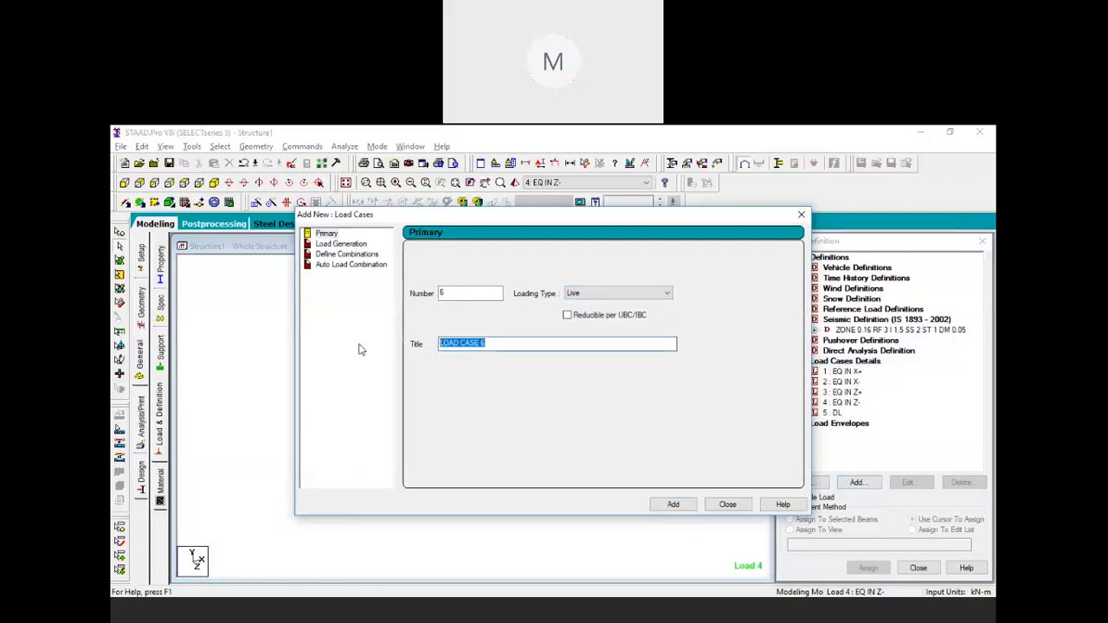
{"action": "type", "text": "LL"}
{"action": "left_click", "coordinate": [674, 504]}
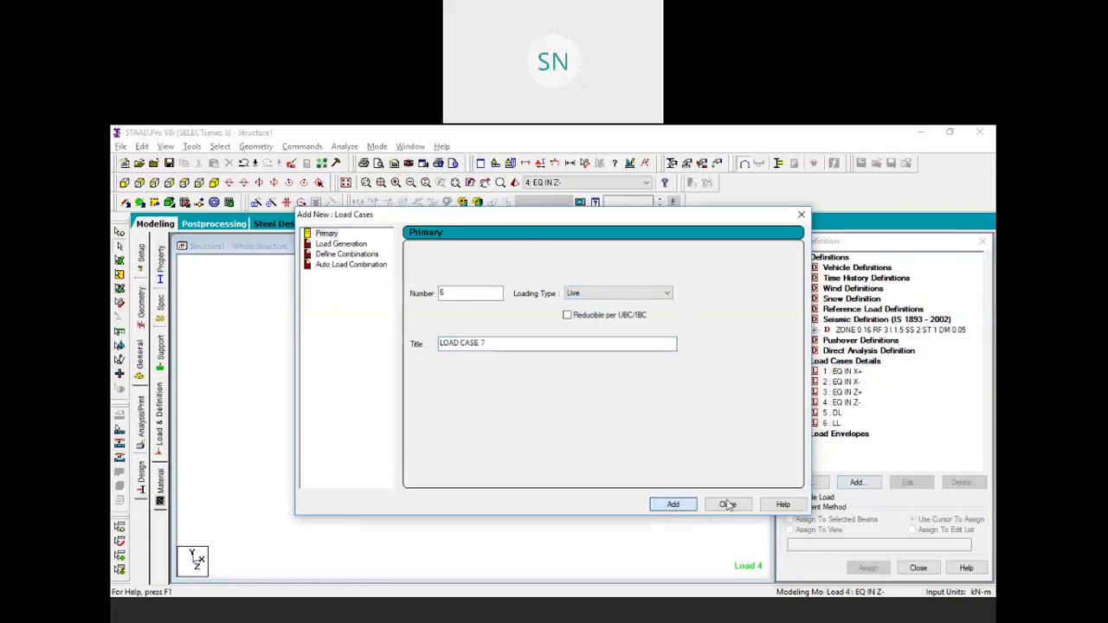
{"action": "left_click", "coordinate": [727, 505]}
{"action": "scroll", "coordinate": [485, 406], "scroll_direction": "up", "scroll_amount": 2}
{"action": "middle_click_drag", "start_coordinate": [548, 395], "coordinate": [569, 412]}
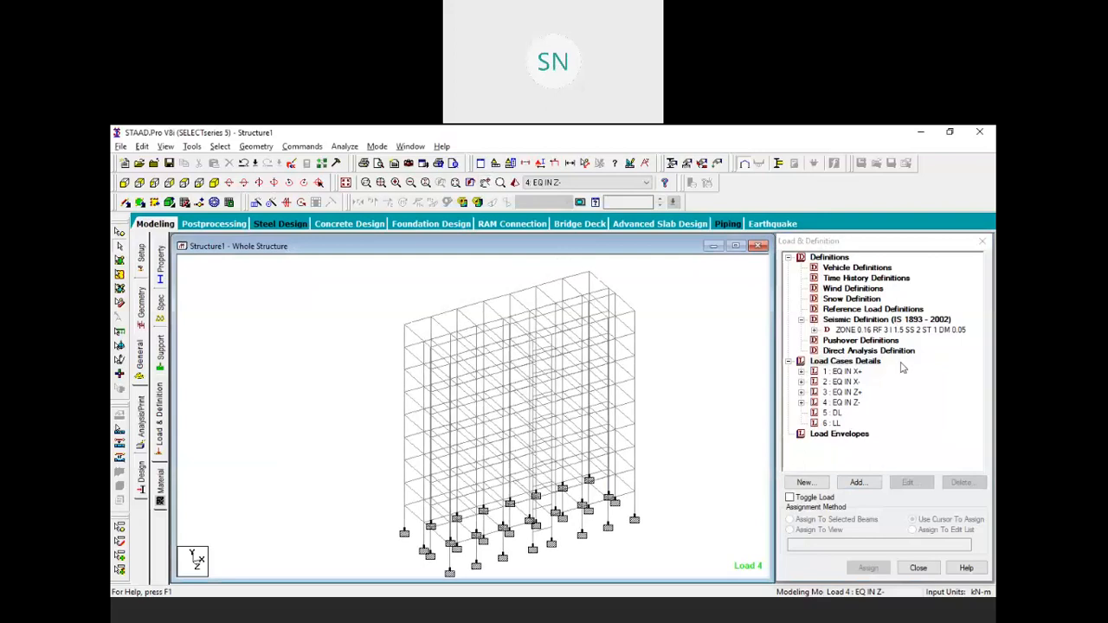
Step: Add a selfweight load in the Y direction with factor -1 to load case DL
{"action": "left_click", "coordinate": [815, 332]}
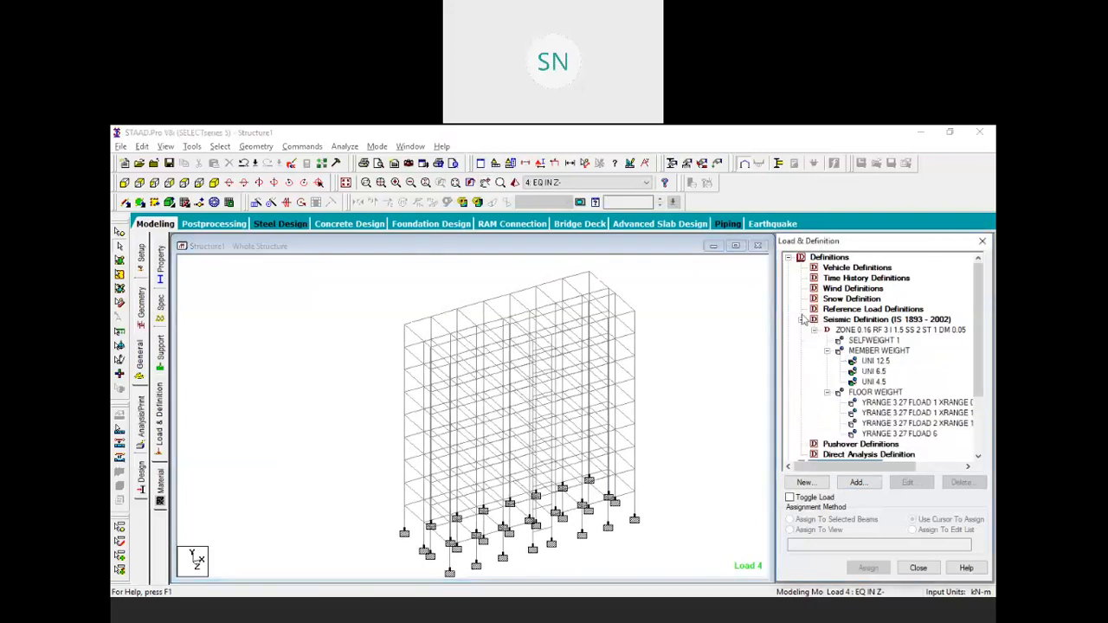
{"action": "left_click", "coordinate": [814, 331]}
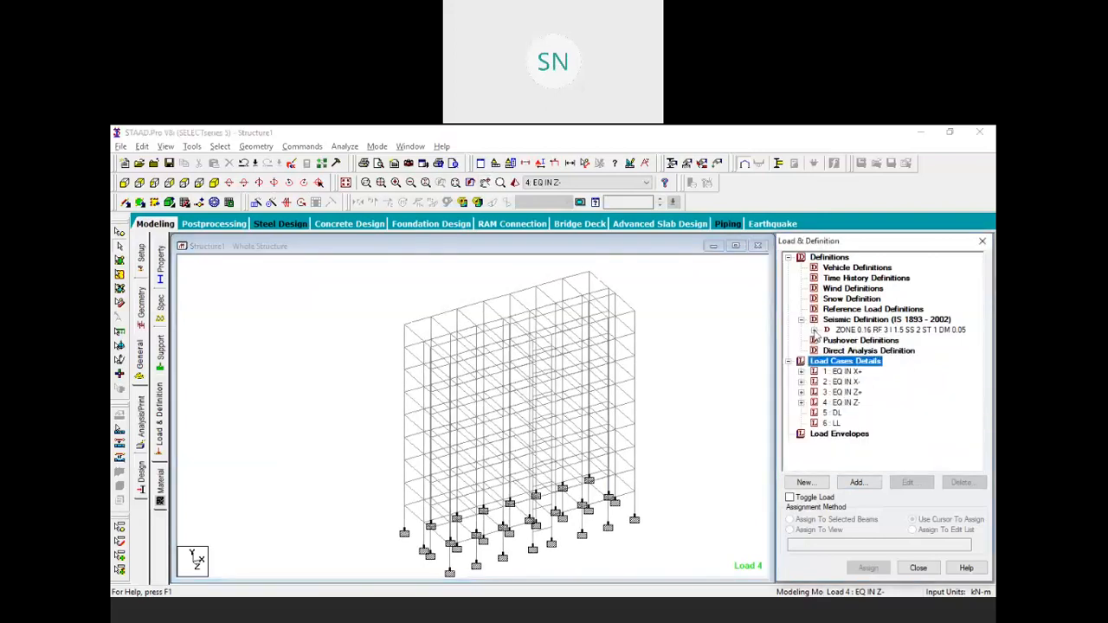
{"action": "left_click", "coordinate": [834, 413]}
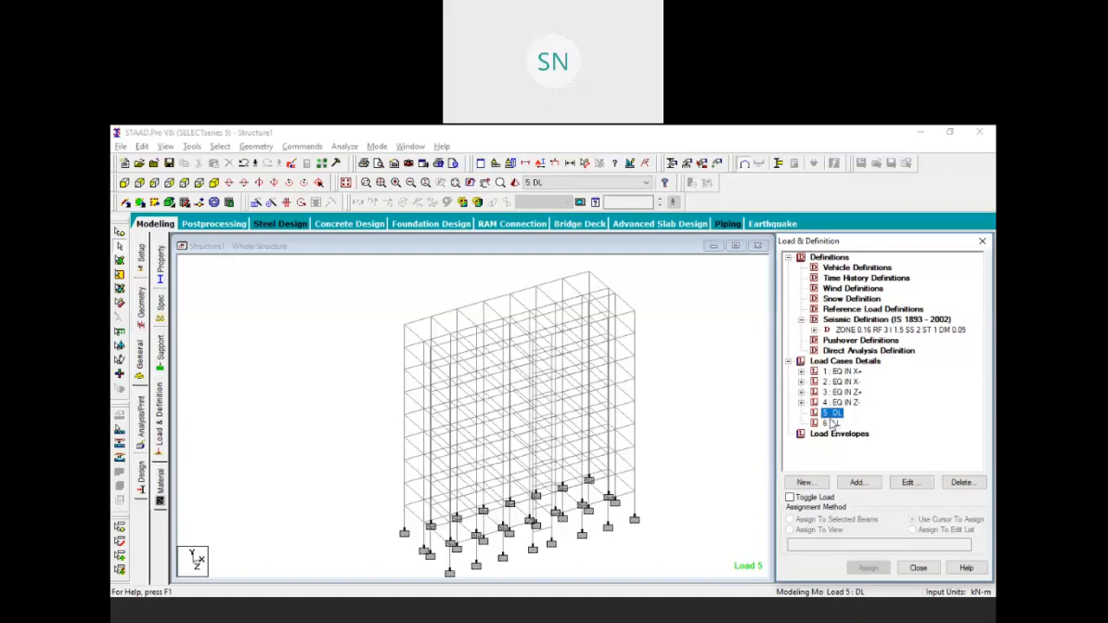
{"action": "left_click", "coordinate": [869, 487]}
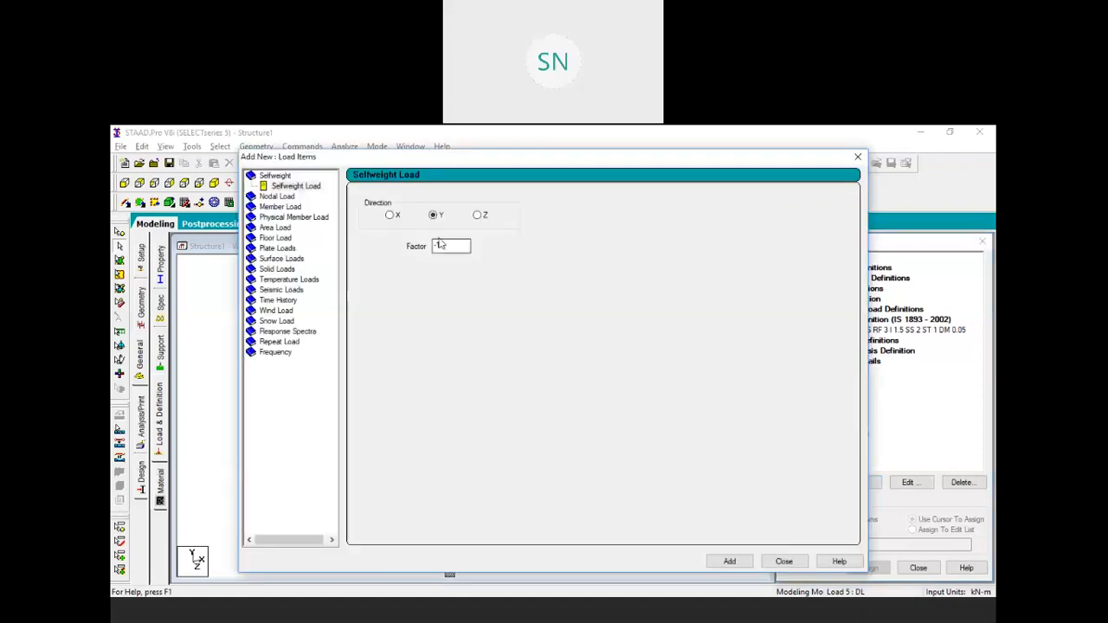
{"action": "left_click", "coordinate": [730, 562]}
Step: Add uniform member forces of -12.5, -6.5 and -4.5 kN/m in the GY direction to load case DL
{"action": "left_click", "coordinate": [285, 208]}
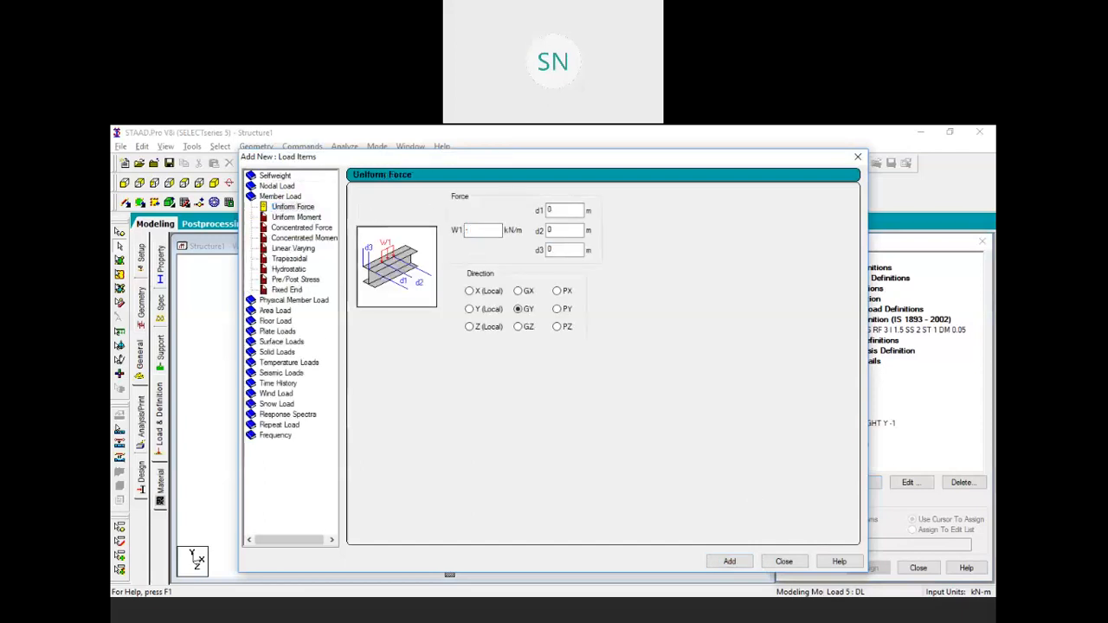
{"action": "left_click", "coordinate": [730, 562]}
{"action": "left_click_drag", "start_coordinate": [482, 229], "coordinate": [423, 227]}
{"action": "type", "text": "-6.5"}
{"action": "left_click", "coordinate": [729, 562]}
{"action": "left_click_drag", "start_coordinate": [490, 230], "coordinate": [413, 243]}
{"action": "type", "text": "-4.5"}
{"action": "left_click", "coordinate": [731, 562]}
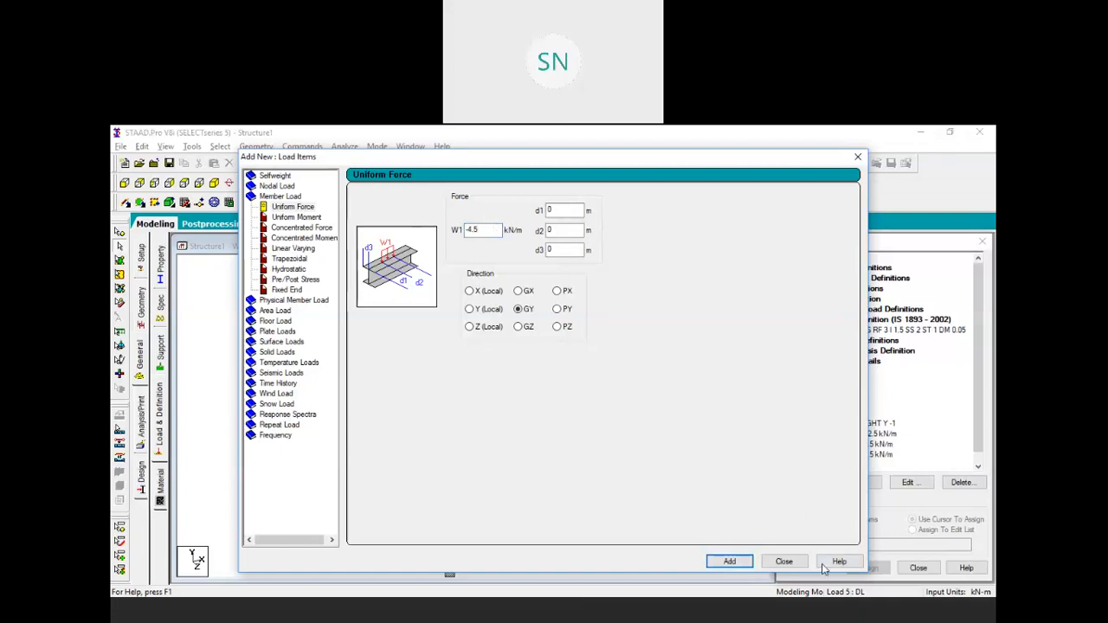
{"action": "left_click", "coordinate": [783, 561]}
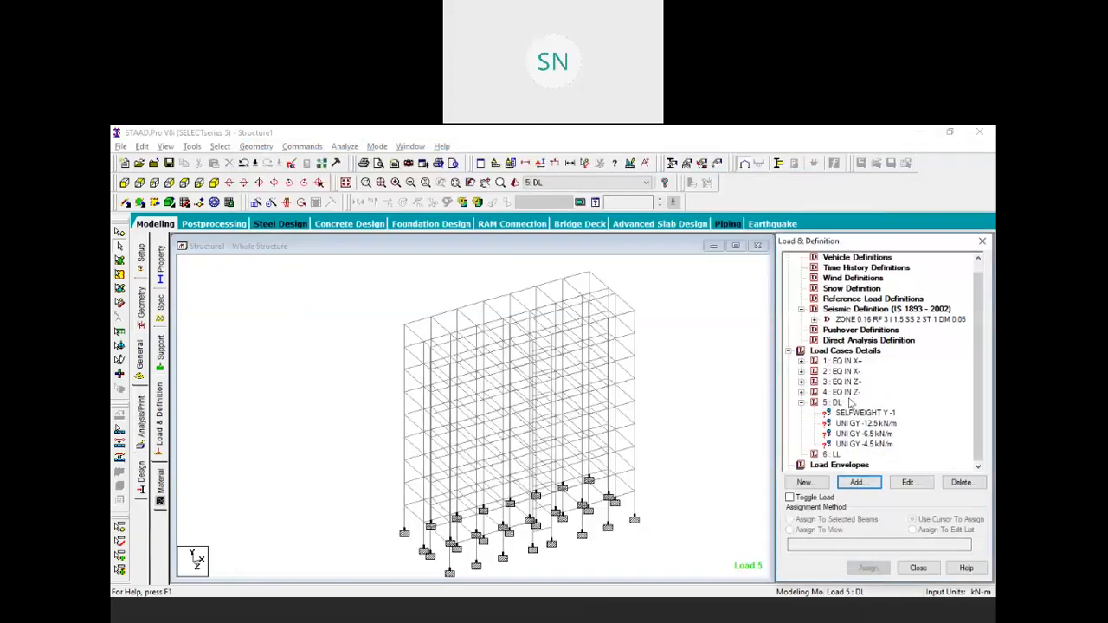
Step: Assign load case DL's selfweight to the whole structure in view
{"action": "left_click", "coordinate": [859, 414]}
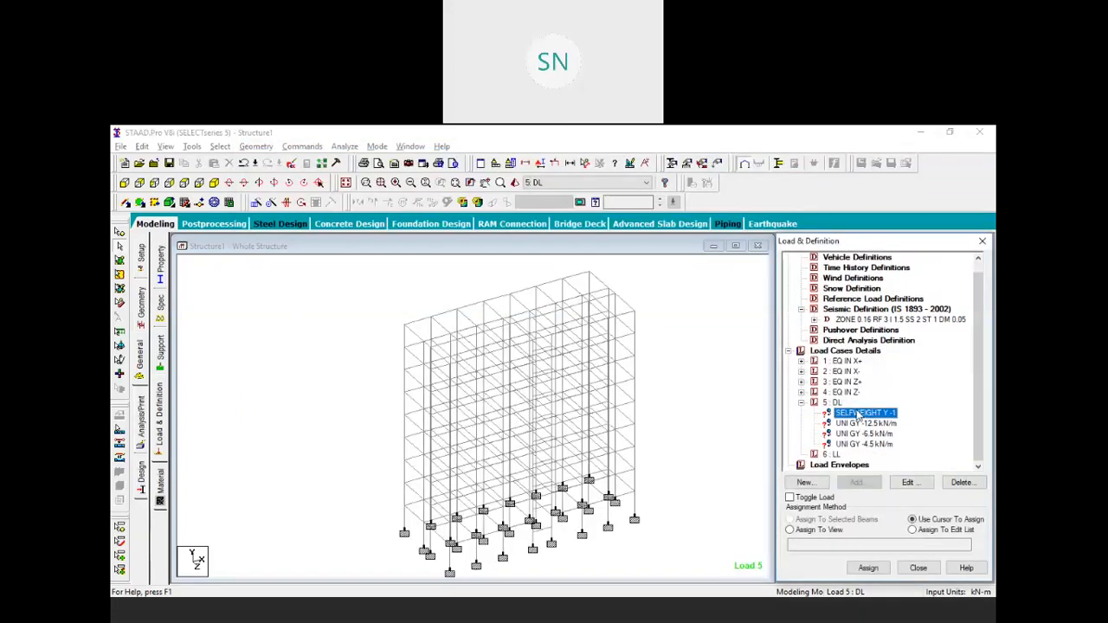
{"action": "left_click", "coordinate": [805, 530]}
{"action": "left_click", "coordinate": [869, 567]}
{"action": "left_click", "coordinate": [904, 444]}
Step: In plan view, select the outer perimeter beams, leaving out the central bay on both long sides and the narrow corridor bay at both ends
{"action": "left_click", "coordinate": [866, 423]}
{"action": "left_click", "coordinate": [738, 394]}
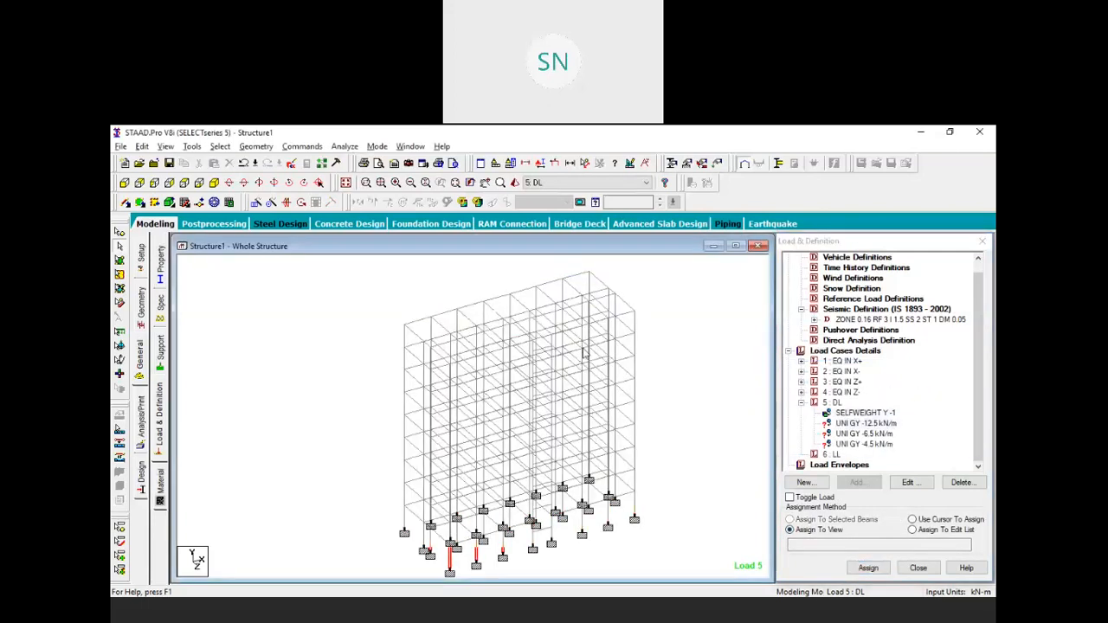
{"action": "left_click", "coordinate": [185, 186]}
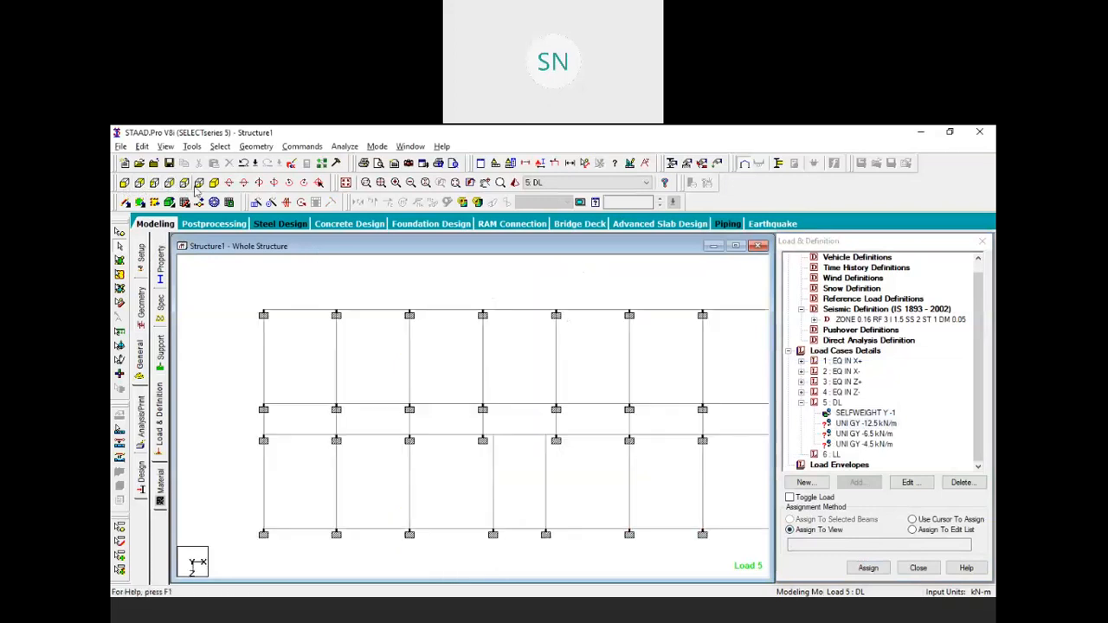
{"action": "scroll", "coordinate": [545, 338], "scroll_direction": "down", "scroll_amount": 2}
{"action": "middle_click_drag", "start_coordinate": [616, 417], "coordinate": [549, 361]}
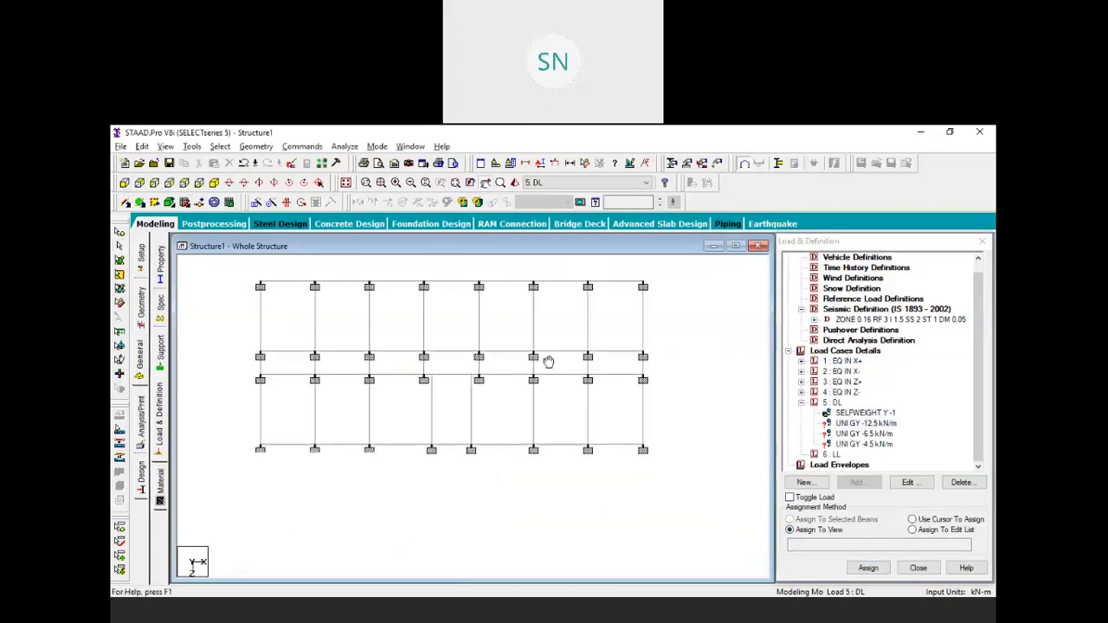
{"action": "left_click", "coordinate": [857, 424]}
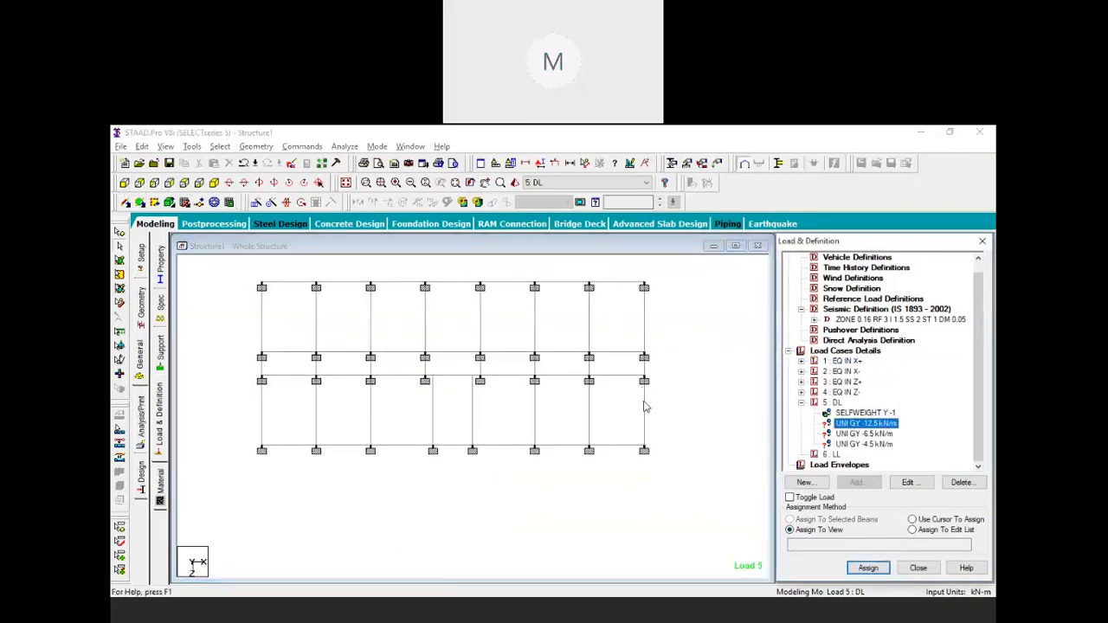
{"action": "left_click", "coordinate": [644, 410]}
{"action": "left_click", "coordinate": [601, 444], "text": "ctrl"}
{"action": "left_click", "coordinate": [563, 446], "text": "ctrl"}
{"action": "left_click", "coordinate": [500, 447], "text": "ctrl"}
{"action": "left_click", "coordinate": [452, 448], "text": "ctrl"}
{"action": "left_click", "coordinate": [406, 447], "text": "ctrl"}
{"action": "left_click", "coordinate": [345, 446], "text": "ctrl"}
{"action": "left_click", "coordinate": [292, 446], "text": "ctrl"}
{"action": "left_click", "coordinate": [262, 420], "text": "ctrl"}
{"action": "left_click", "coordinate": [263, 318], "text": "ctrl"}
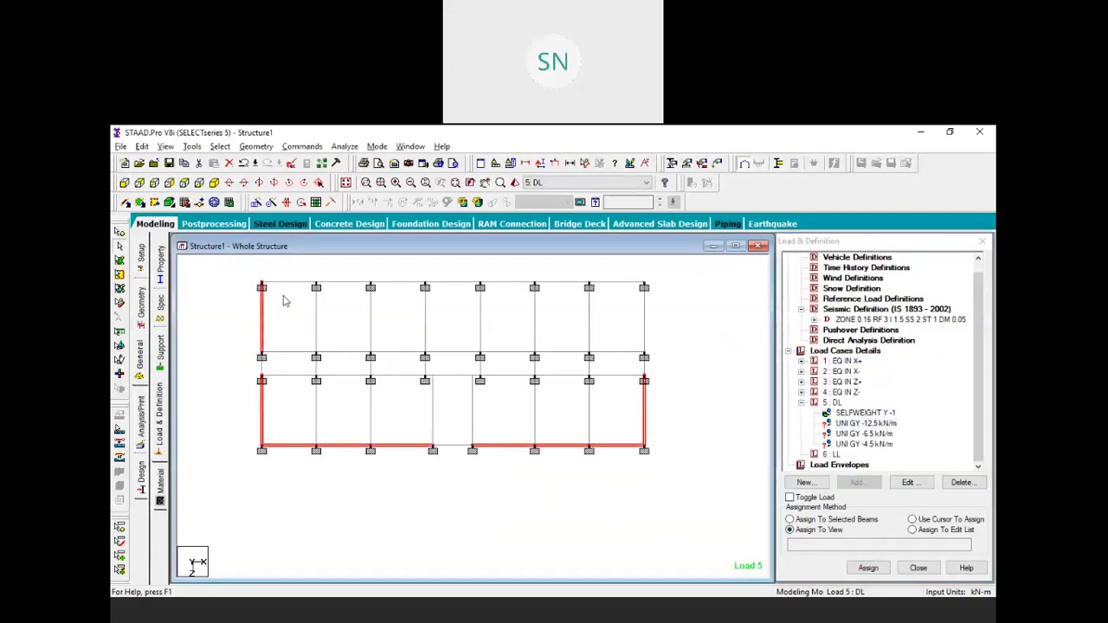
{"action": "left_click", "coordinate": [292, 286], "text": "ctrl"}
{"action": "left_click", "coordinate": [351, 284], "text": "ctrl"}
{"action": "left_click", "coordinate": [409, 284], "text": "ctrl"}
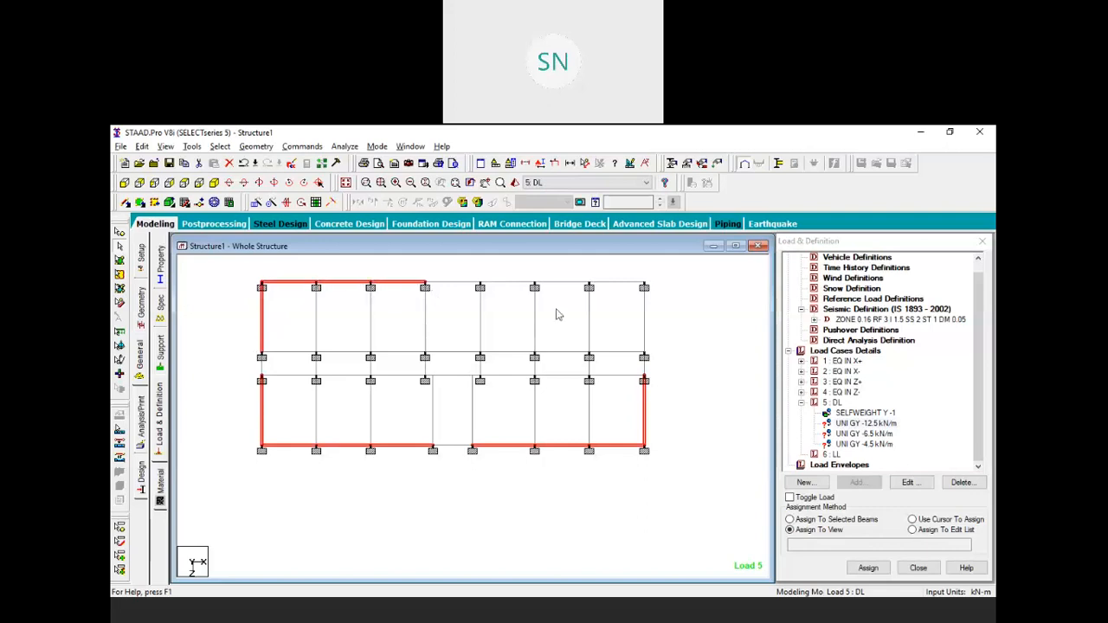
{"action": "left_click", "coordinate": [524, 285], "text": "ctrl"}
{"action": "left_click", "coordinate": [582, 286], "text": "ctrl"}
{"action": "left_click", "coordinate": [610, 286], "text": "ctrl"}
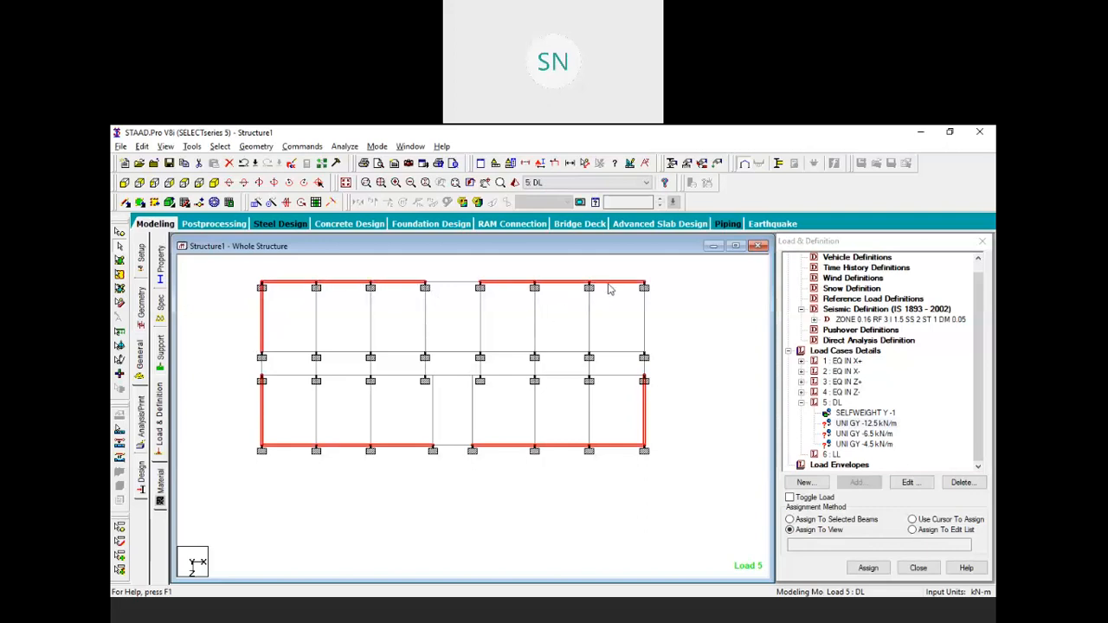
{"action": "left_click", "coordinate": [646, 319], "text": "ctrl"}
Step: Show the frame in isometric view and assign the -12.5 kN/m uniform load of DL to the selected perimeter beams
{"action": "left_click", "coordinate": [214, 183]}
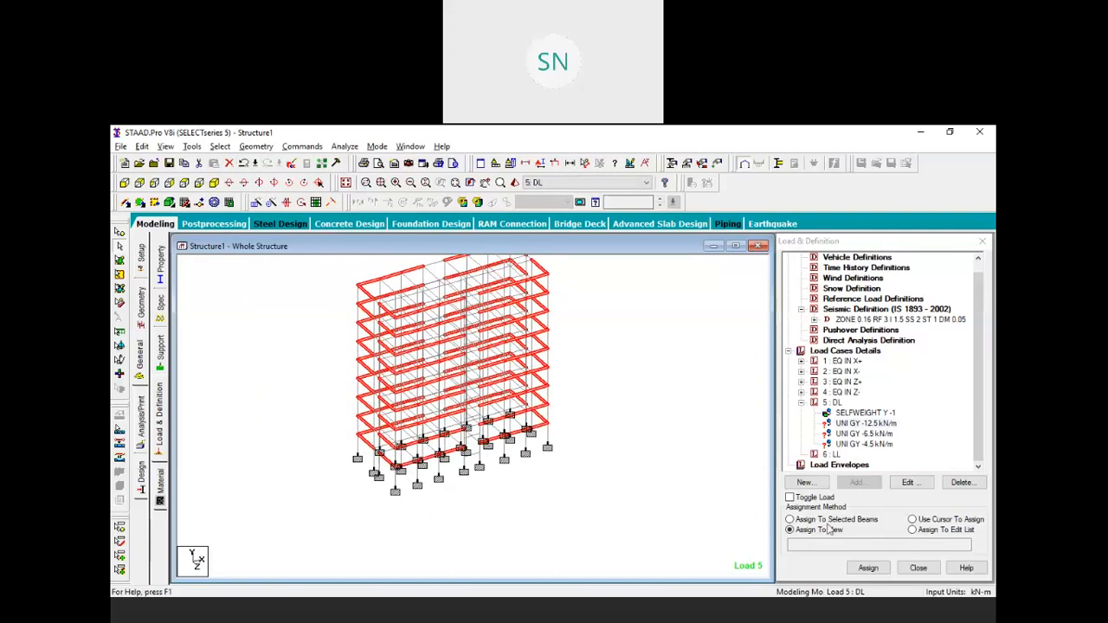
{"action": "left_click", "coordinate": [868, 425]}
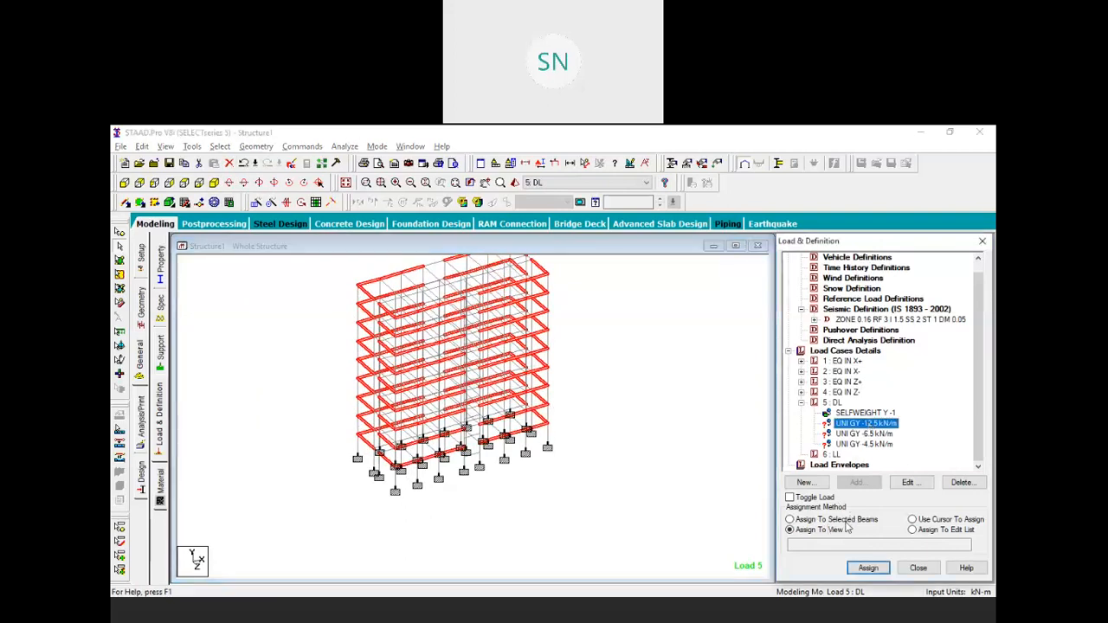
{"action": "left_click", "coordinate": [845, 521]}
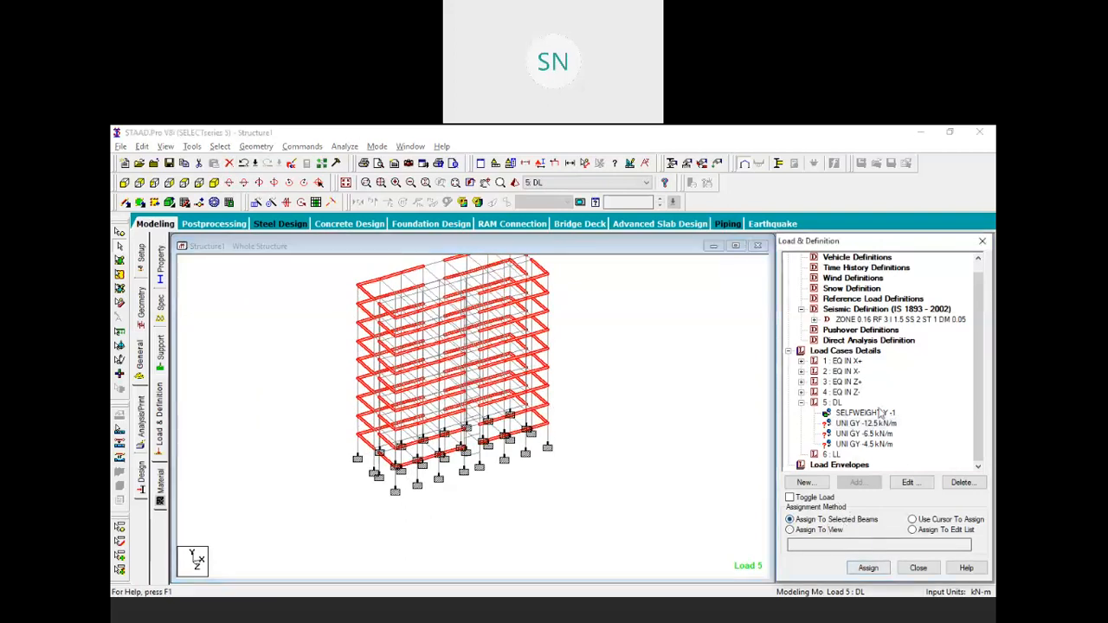
{"action": "left_click", "coordinate": [869, 568]}
{"action": "left_click", "coordinate": [907, 443]}
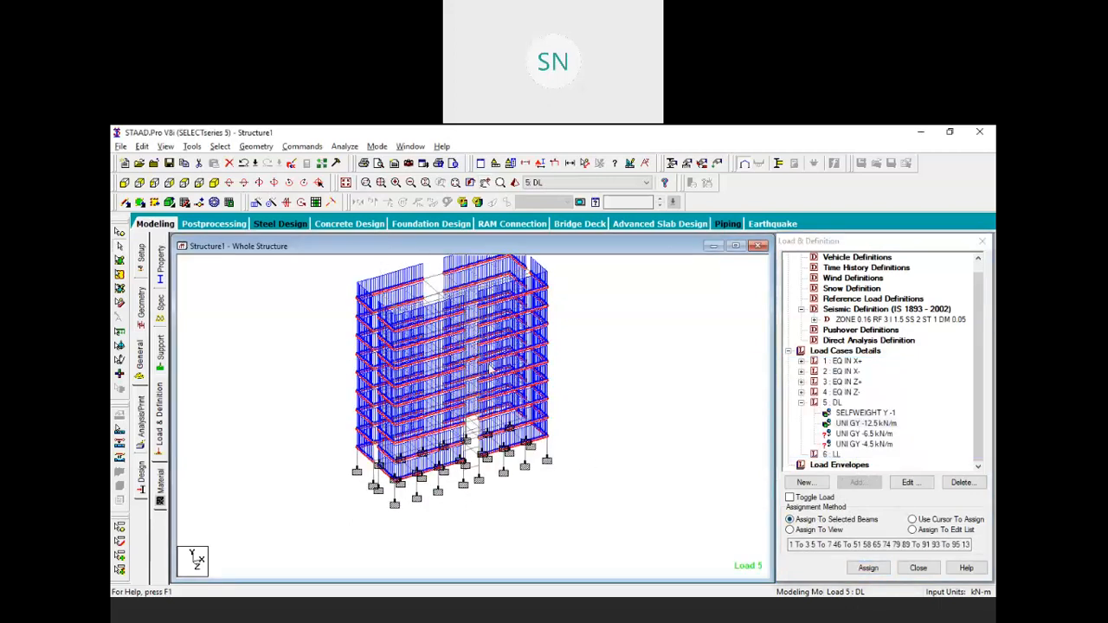
Step: In plan view, pick DL's -6.5 kN/m load and select the interior transverse room beams plus both corridor-side beam lines left of the central bay
{"action": "left_click", "coordinate": [184, 183]}
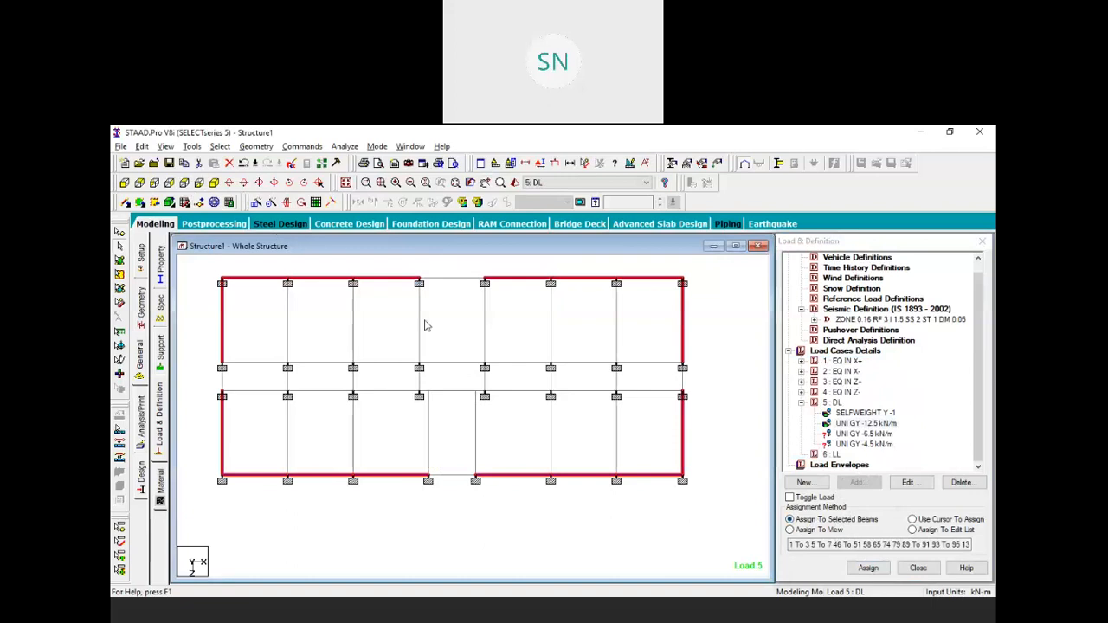
{"action": "left_click", "coordinate": [627, 360]}
{"action": "left_click", "coordinate": [862, 434]}
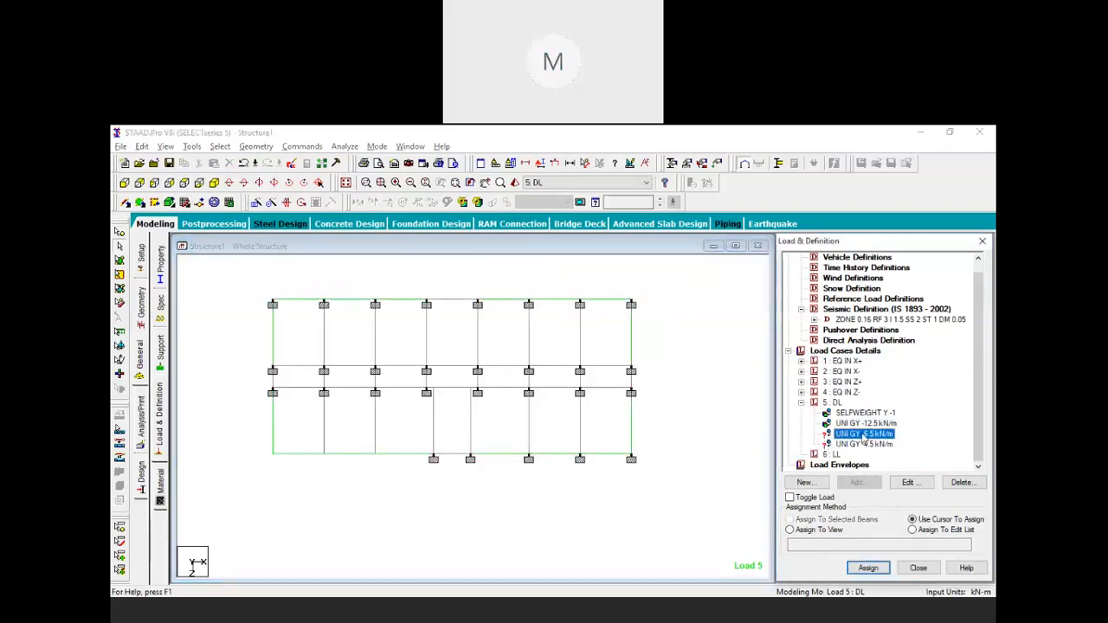
{"action": "left_click_drag", "start_coordinate": [596, 317], "coordinate": [311, 355]}
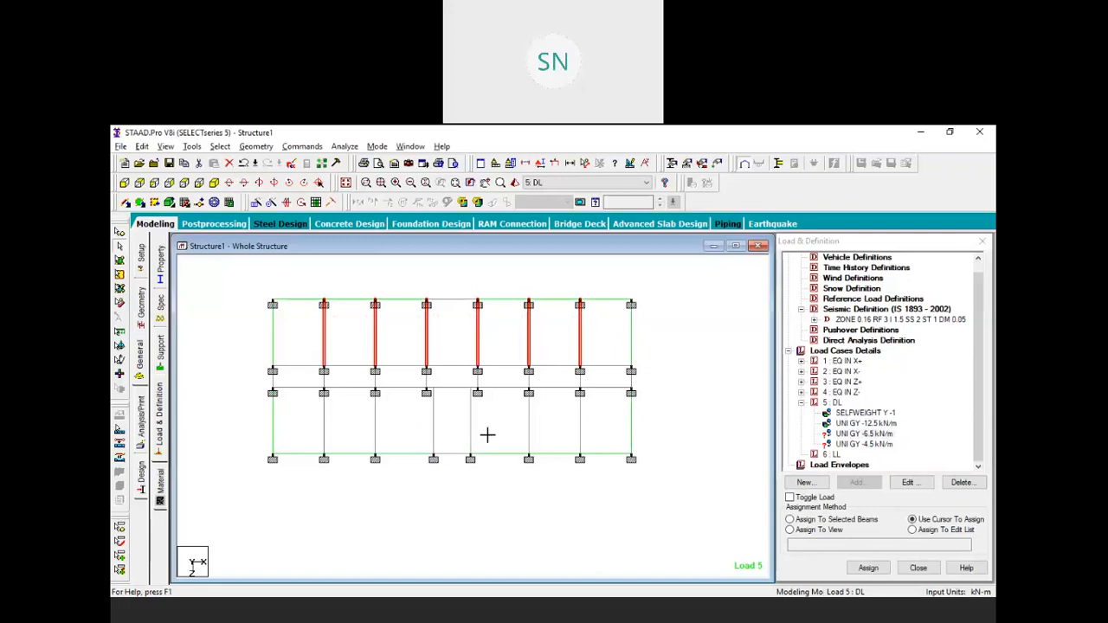
{"action": "left_click_drag", "start_coordinate": [326, 451], "coordinate": [278, 358]}
{"action": "left_click_drag", "start_coordinate": [367, 407], "coordinate": [336, 344], "text": "ctrl"}
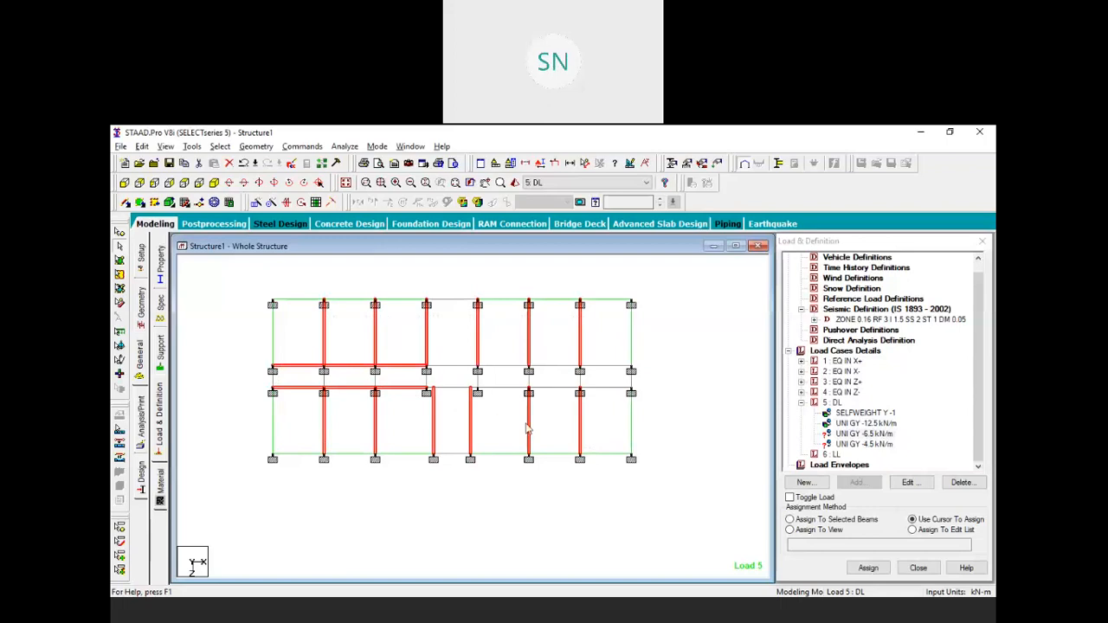
Step: Add the beams along both sides of the corridor, right of the central bay, to the selection
{"action": "left_click", "coordinate": [502, 371]}
{"action": "left_click", "coordinate": [515, 392]}
{"action": "left_click", "coordinate": [563, 392]}
{"action": "left_click", "coordinate": [553, 371]}
{"action": "left_click", "coordinate": [606, 392]}
{"action": "left_click", "coordinate": [606, 371]}
Step: Add the two short beam segments between the columns and the offset transverse beams of the lower central bay to the selection
{"action": "scroll", "coordinate": [435, 405], "scroll_direction": "up", "scroll_amount": 5}
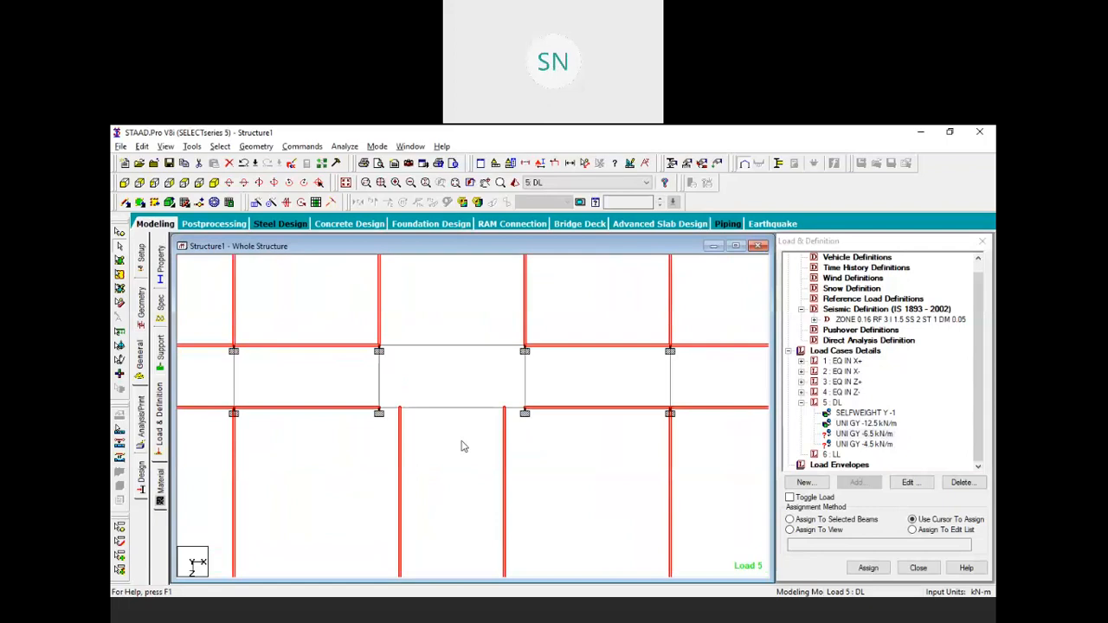
{"action": "scroll", "coordinate": [463, 445], "scroll_direction": "up", "scroll_amount": 1}
{"action": "left_click", "coordinate": [383, 412]}
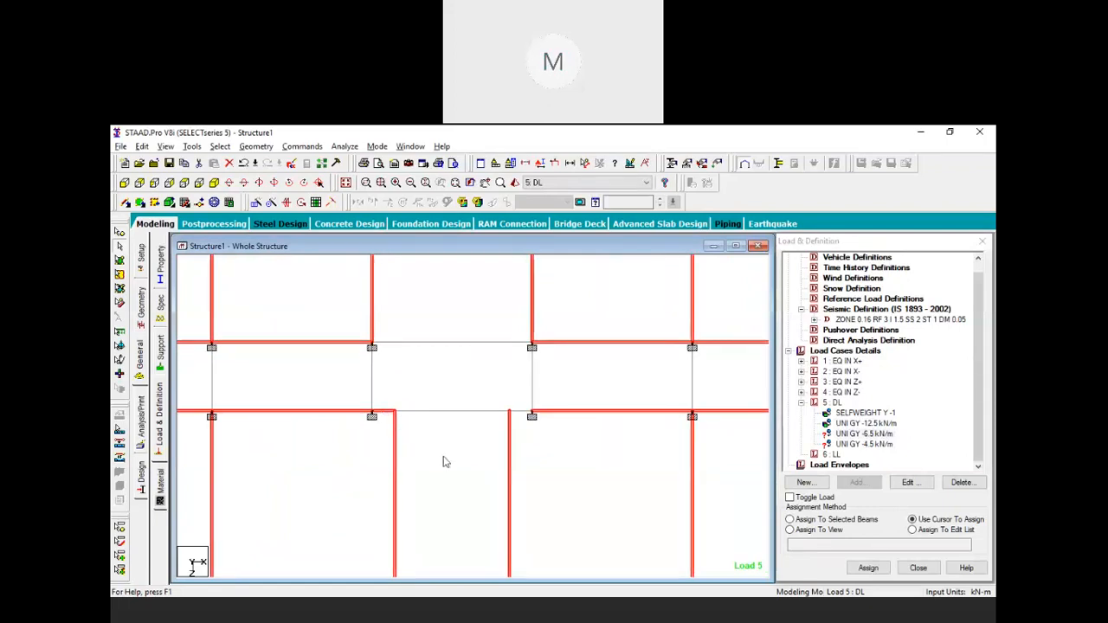
{"action": "left_click", "coordinate": [522, 413]}
{"action": "scroll", "coordinate": [474, 364], "scroll_direction": "down", "scroll_amount": 4}
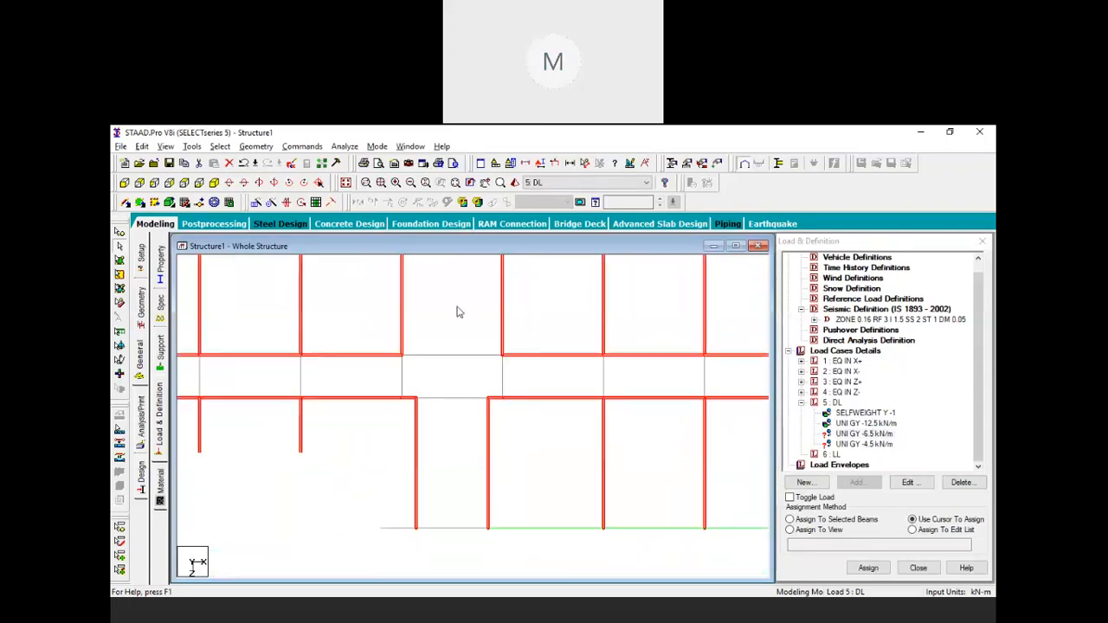
{"action": "scroll", "coordinate": [461, 307], "scroll_direction": "down", "scroll_amount": 2}
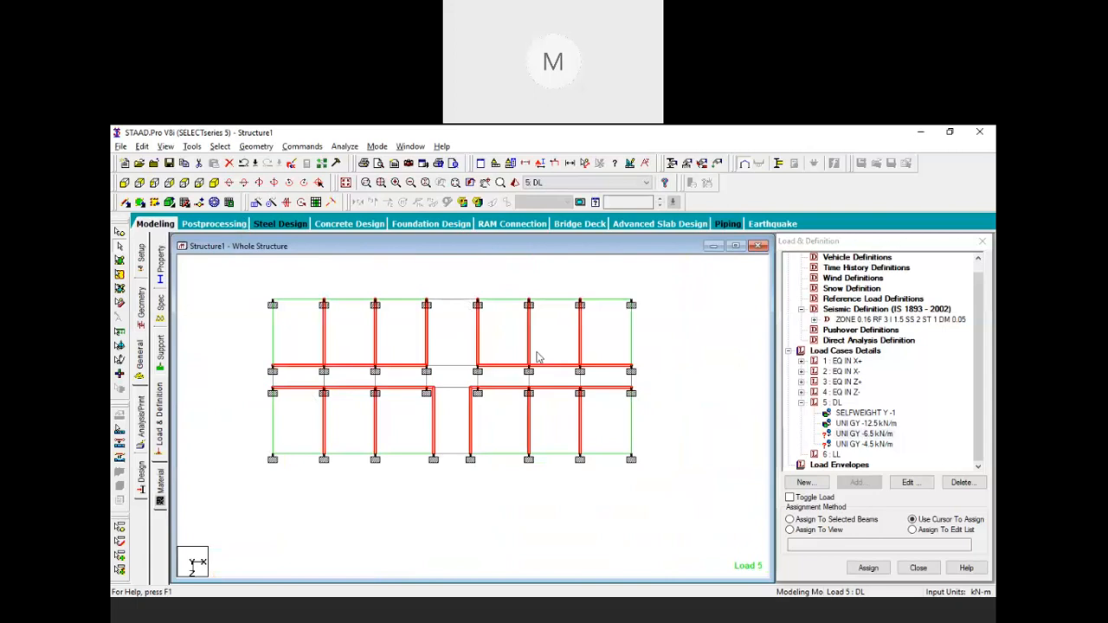
Step: Assign the -6.5 kN/m uniform load of the DL case to the selected interior beams
{"action": "left_click", "coordinate": [789, 519]}
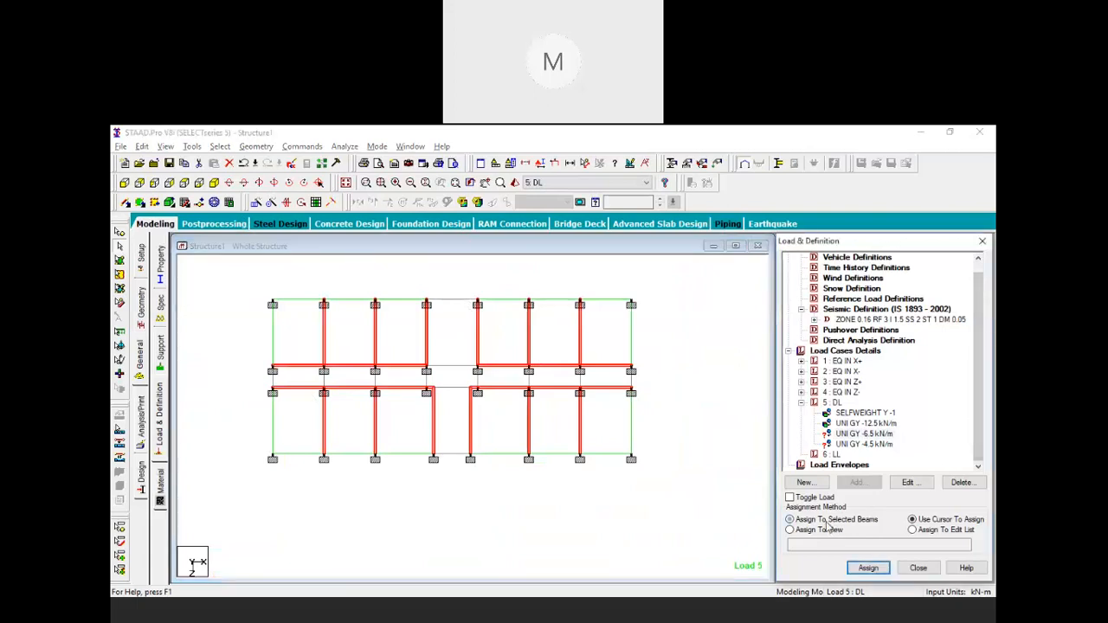
{"action": "left_click", "coordinate": [883, 568]}
{"action": "left_click", "coordinate": [904, 442]}
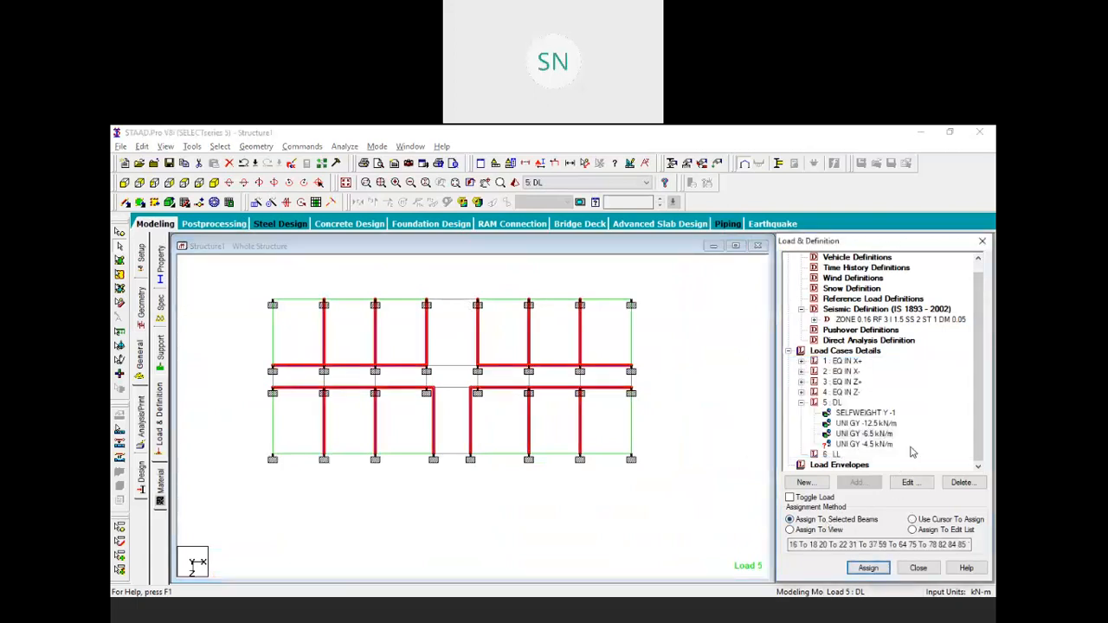
Step: Assign the -4.5 kN/m uniform load to the middle-bay beams on all four outer edges of the plan
{"action": "left_click", "coordinate": [857, 444]}
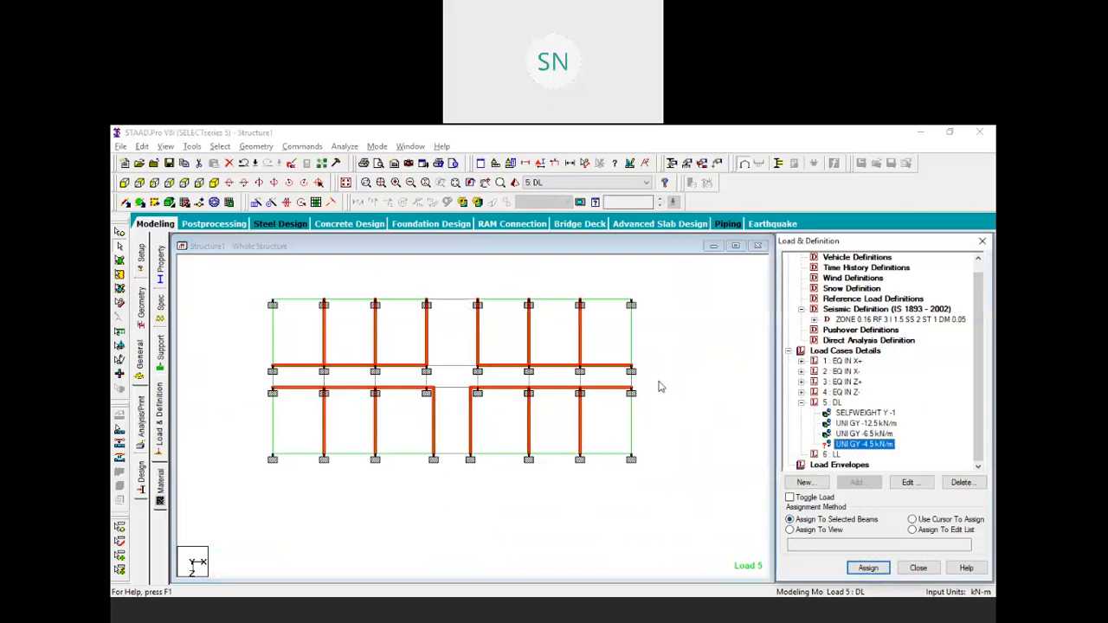
{"action": "left_click", "coordinate": [451, 303]}
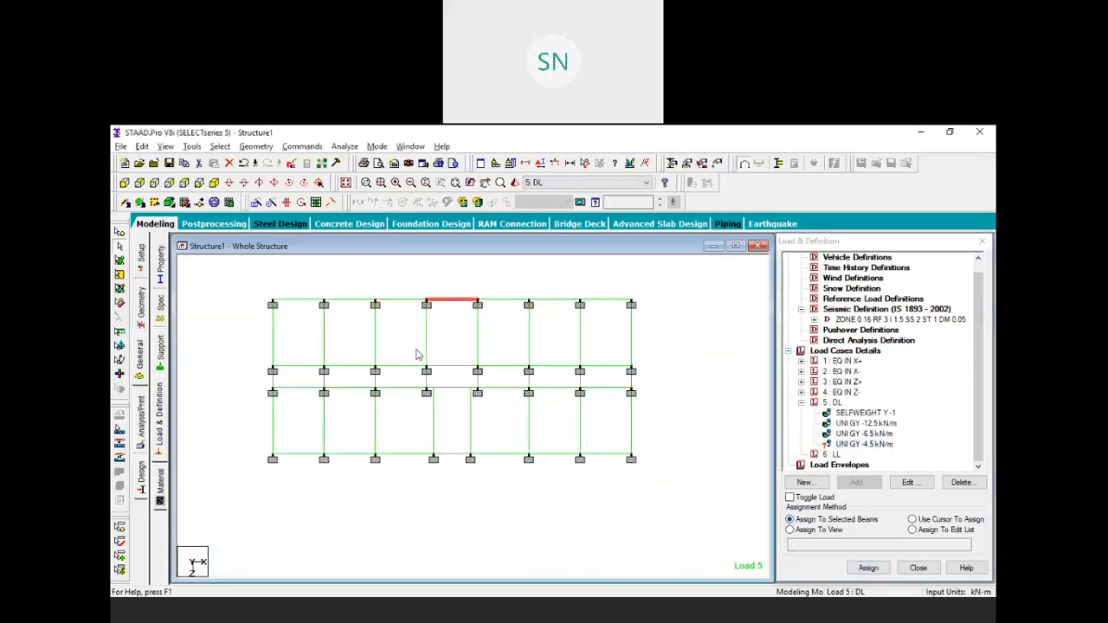
{"action": "left_click", "coordinate": [274, 382], "text": "ctrl"}
{"action": "left_click", "coordinate": [451, 453], "text": "ctrl"}
{"action": "left_click", "coordinate": [631, 380], "text": "ctrl"}
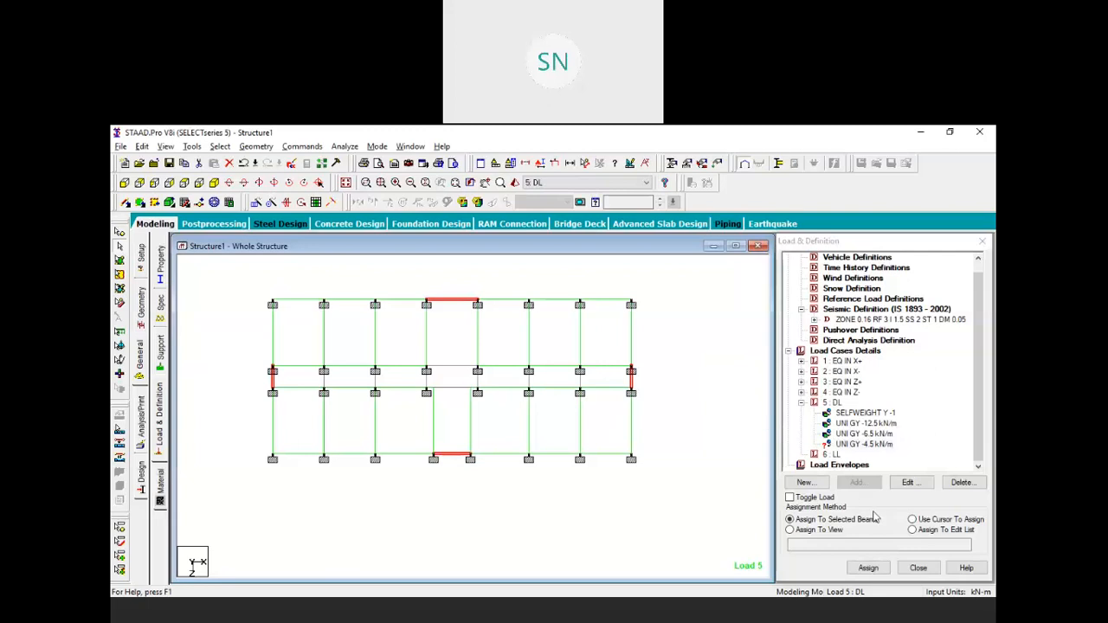
{"action": "left_click", "coordinate": [868, 567]}
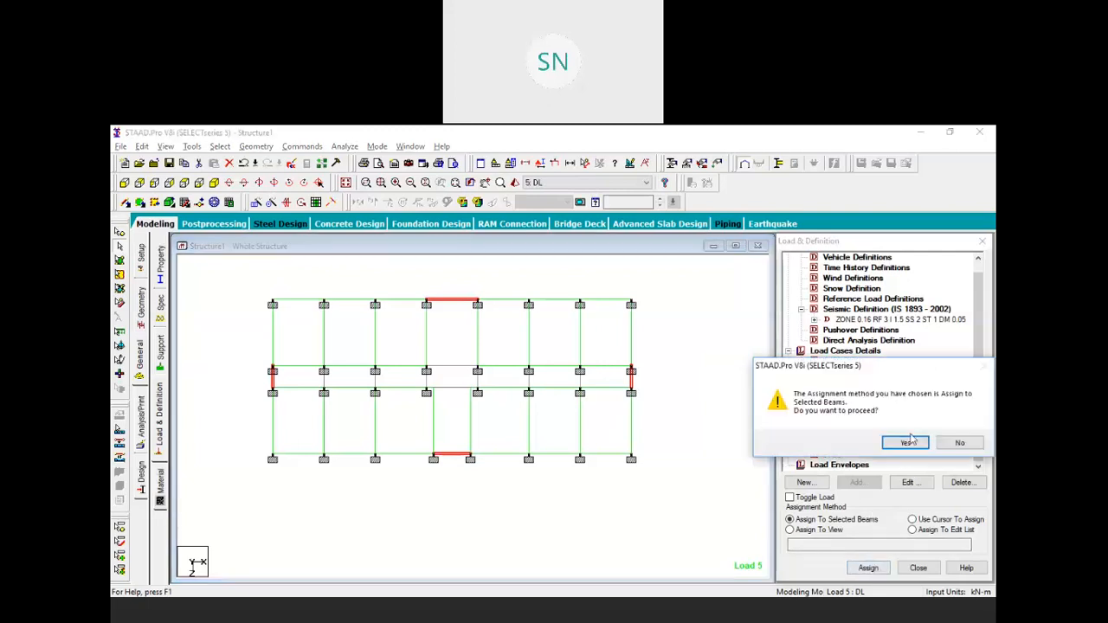
{"action": "left_click", "coordinate": [904, 444]}
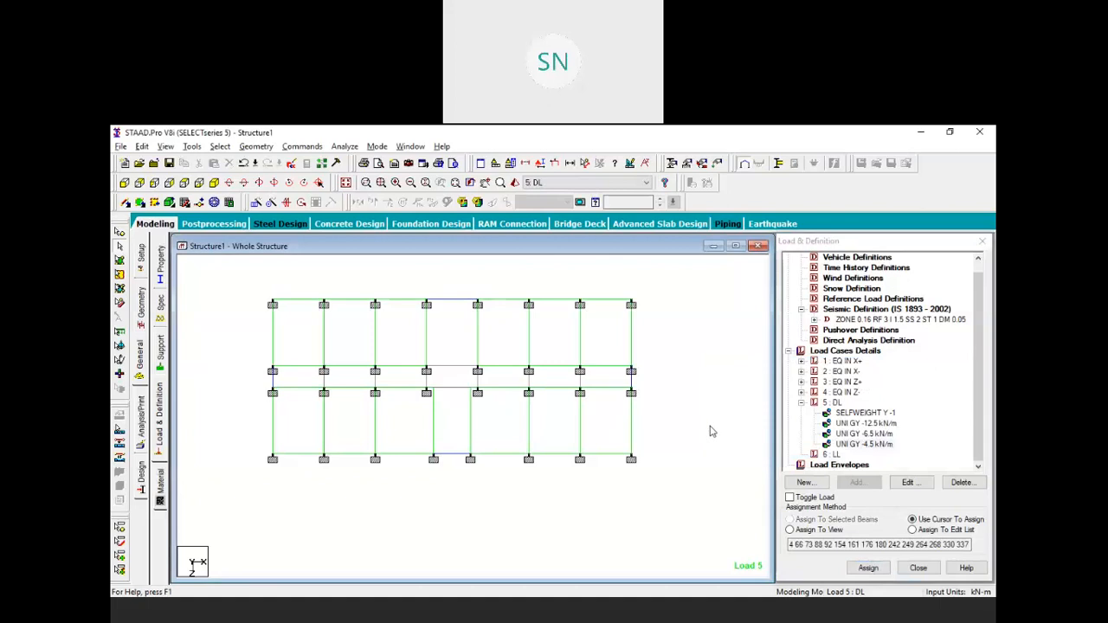
Step: Make the LL load case active and examine the frame in plan and isometric views
{"action": "left_click", "coordinate": [836, 454]}
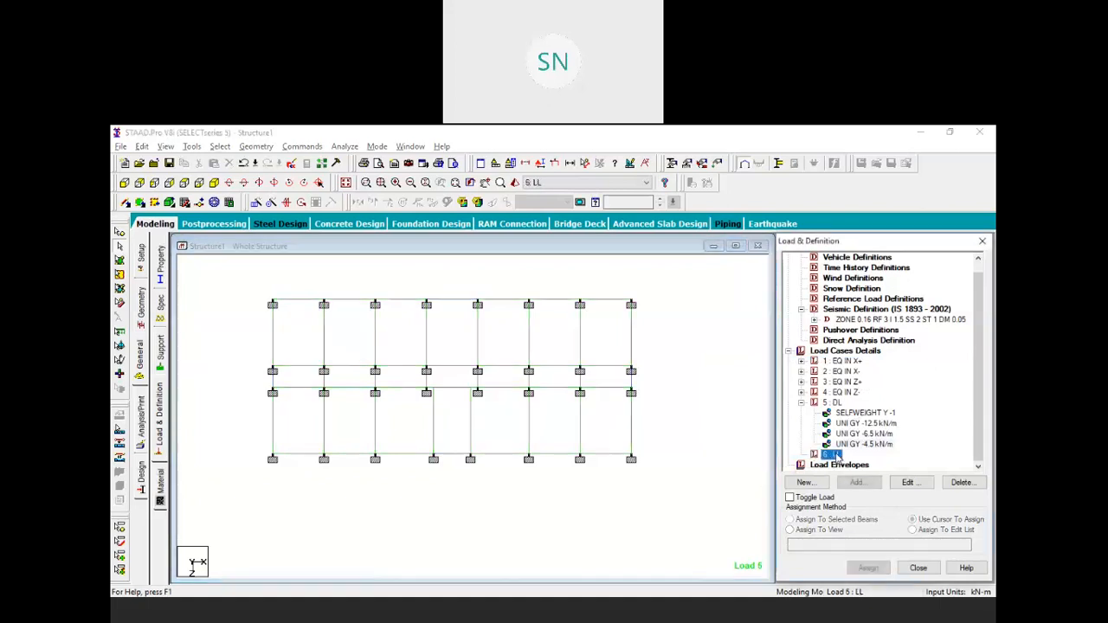
{"action": "scroll", "coordinate": [415, 426], "scroll_direction": "up", "scroll_amount": 5}
{"action": "middle_click_drag", "start_coordinate": [410, 424], "coordinate": [435, 431]}
{"action": "scroll", "coordinate": [356, 408], "scroll_direction": "up", "scroll_amount": 1}
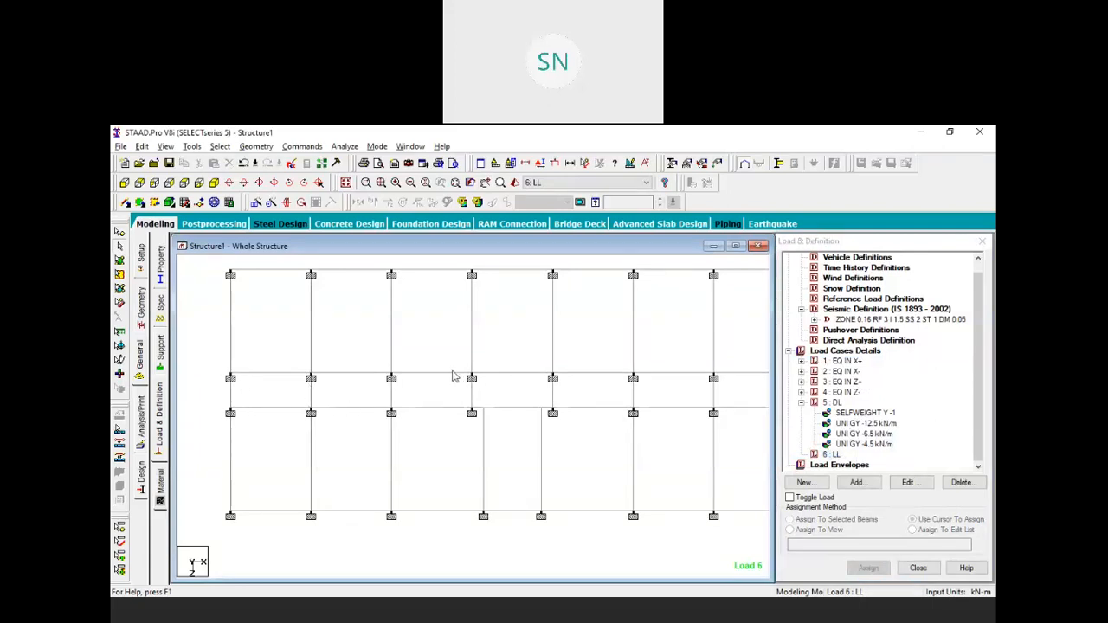
{"action": "scroll", "coordinate": [308, 399], "scroll_direction": "down", "scroll_amount": 5}
{"action": "middle_click_drag", "start_coordinate": [362, 410], "coordinate": [456, 433]}
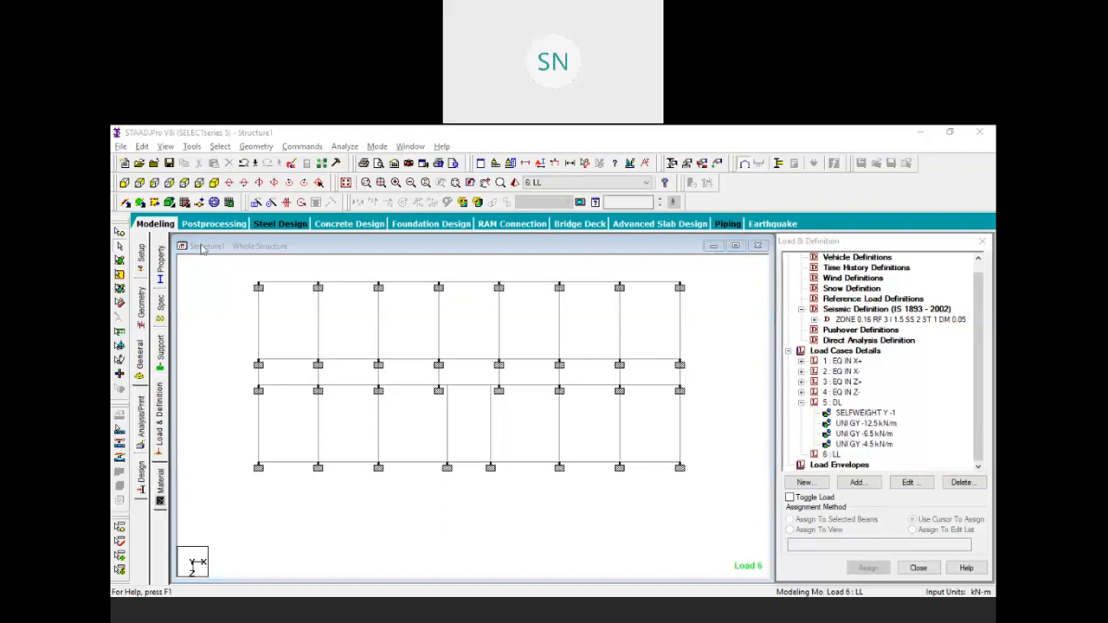
{"action": "left_click", "coordinate": [214, 184]}
{"action": "scroll", "coordinate": [451, 424], "scroll_direction": "up", "scroll_amount": 1}
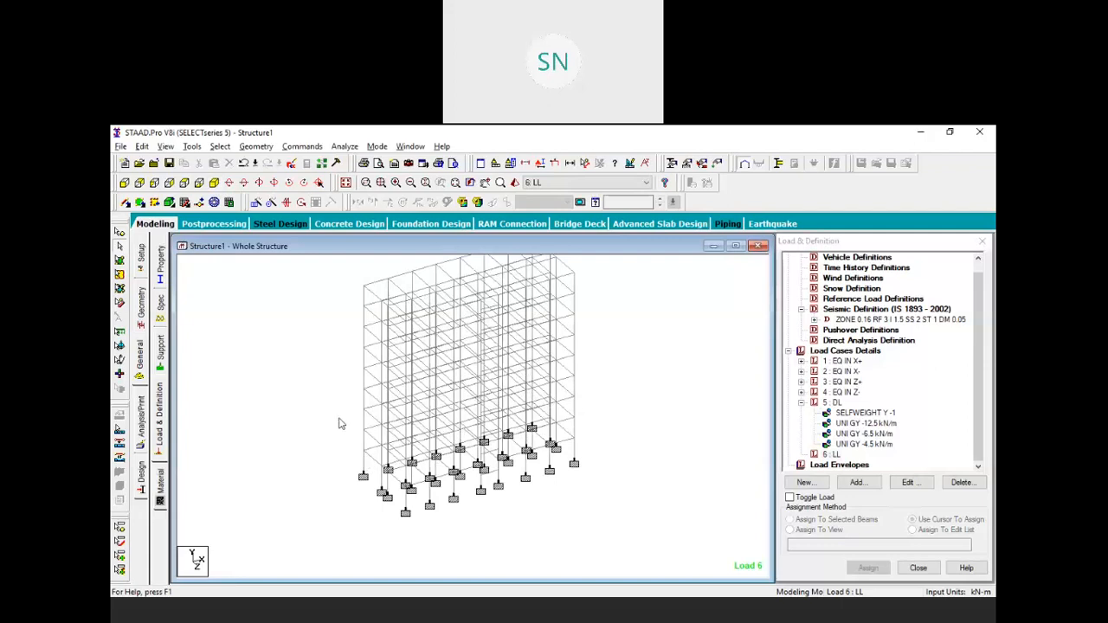
{"action": "middle_click_drag", "start_coordinate": [340, 419], "coordinate": [350, 434]}
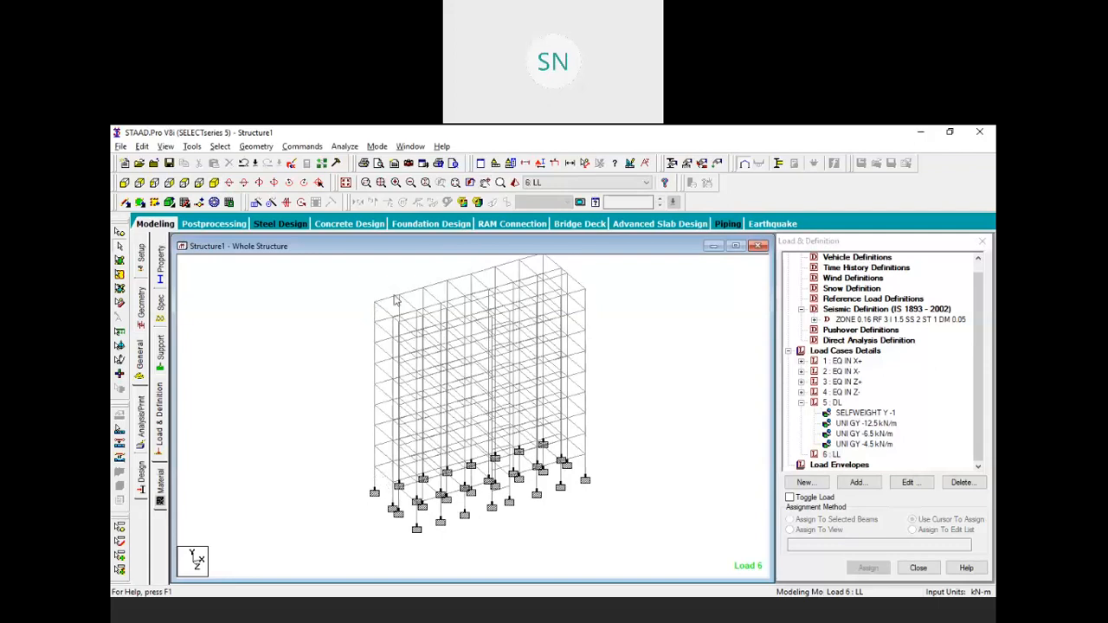
Step: Return to the plan view and examine the origin corner and the extent of the corridor bays
{"action": "left_click", "coordinate": [183, 182]}
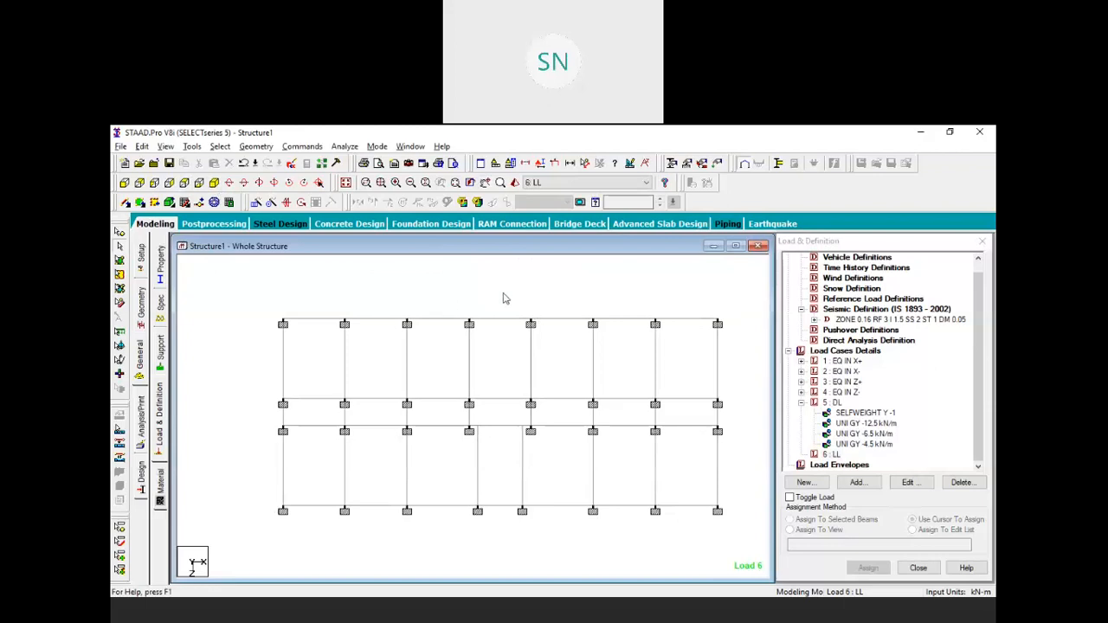
{"action": "scroll", "coordinate": [271, 315], "scroll_direction": "up", "scroll_amount": 1}
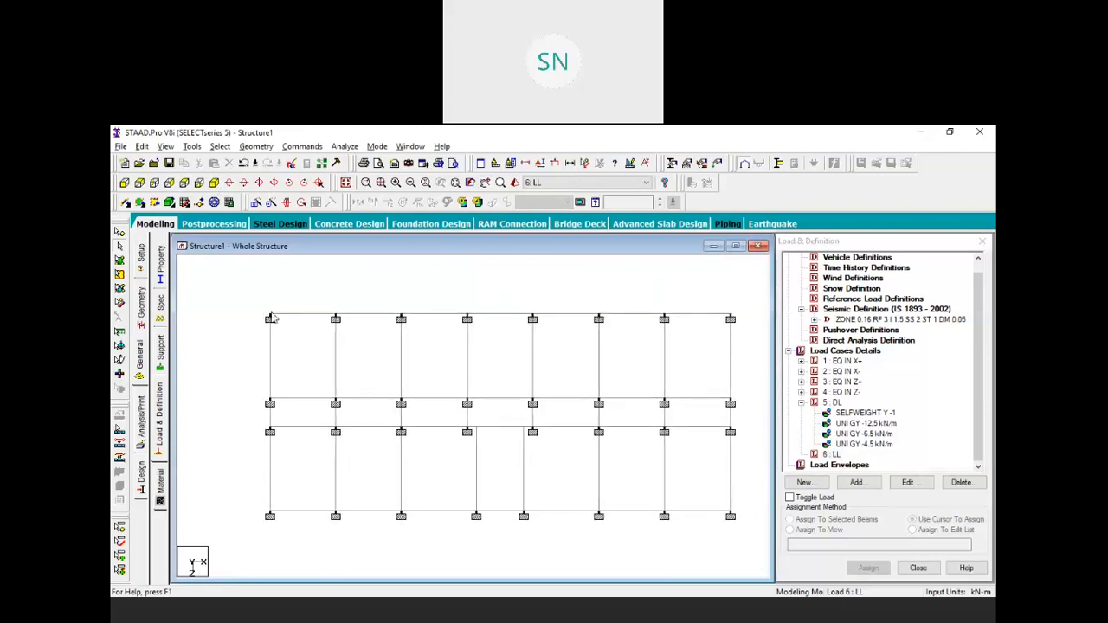
{"action": "left_click_drag", "start_coordinate": [251, 291], "coordinate": [289, 329]}
{"action": "left_click_drag", "start_coordinate": [247, 290], "coordinate": [290, 328]}
{"action": "scroll", "coordinate": [297, 295], "scroll_direction": "down", "scroll_amount": 1}
{"action": "middle_click_drag", "start_coordinate": [347, 424], "coordinate": [370, 408]}
{"action": "scroll", "coordinate": [316, 359], "scroll_direction": "up", "scroll_amount": 1}
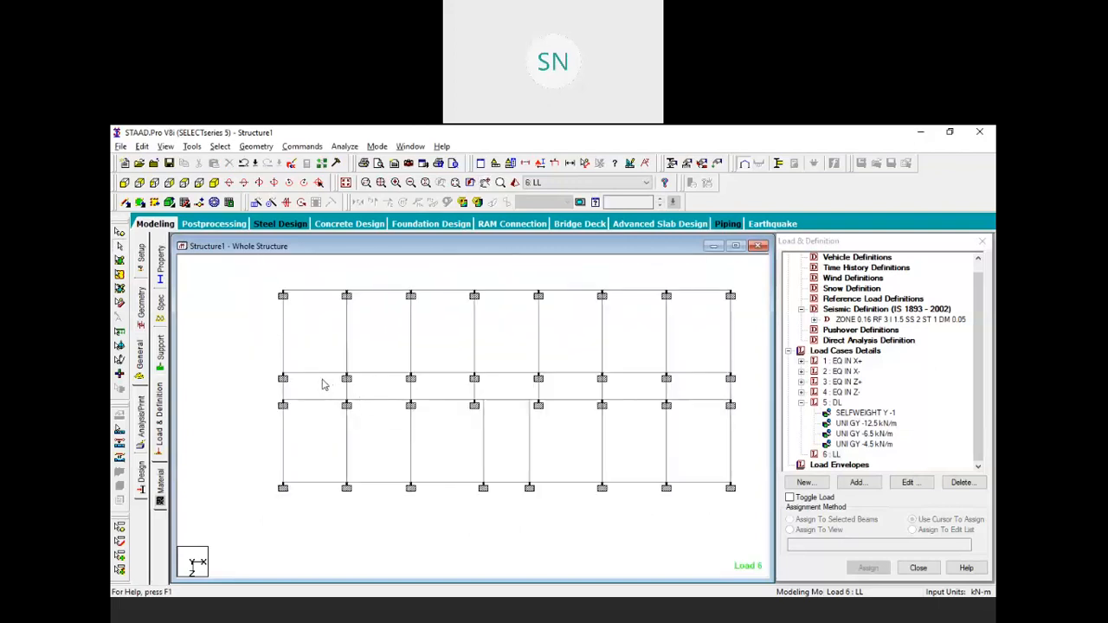
{"action": "left_click", "coordinate": [299, 378]}
{"action": "left_click_drag", "start_coordinate": [292, 383], "coordinate": [459, 401]}
{"action": "left_click", "coordinate": [247, 406]}
Step: Begin a floor load in the LL case with -1 kN/m2 pressure in Global Y and a Y range of 3 to 27 m
{"action": "left_click", "coordinate": [832, 455]}
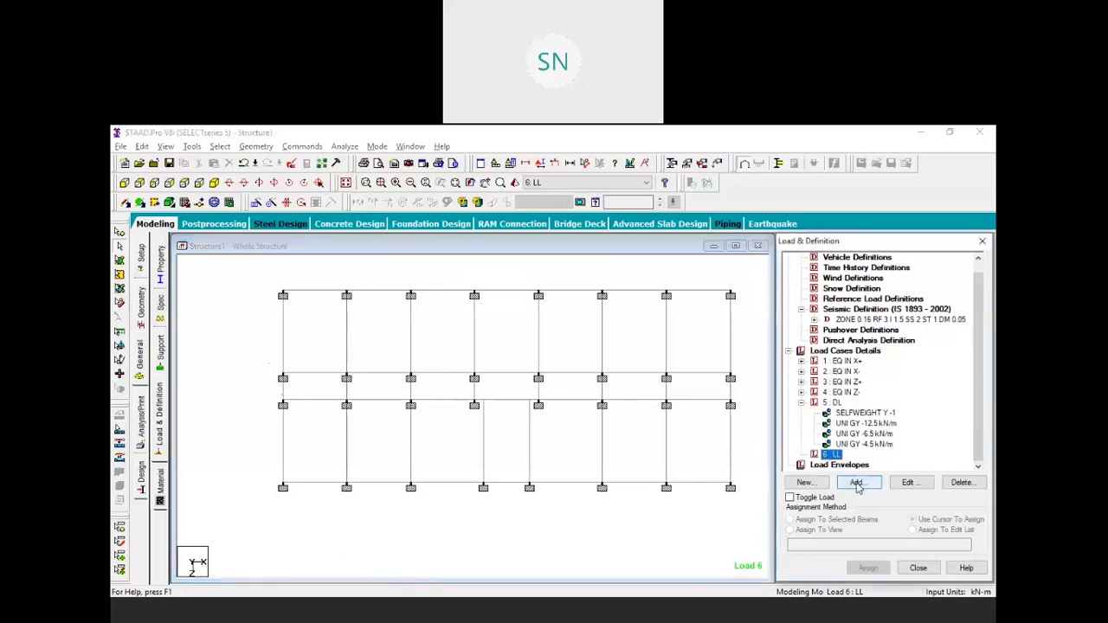
{"action": "left_click", "coordinate": [857, 485]}
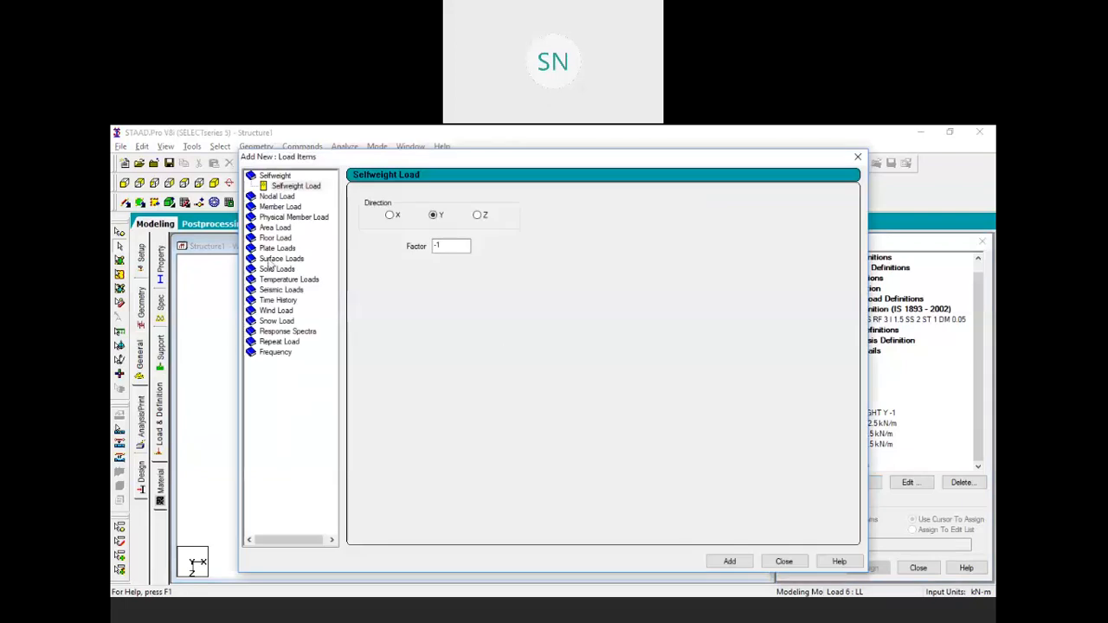
{"action": "left_click", "coordinate": [275, 238]}
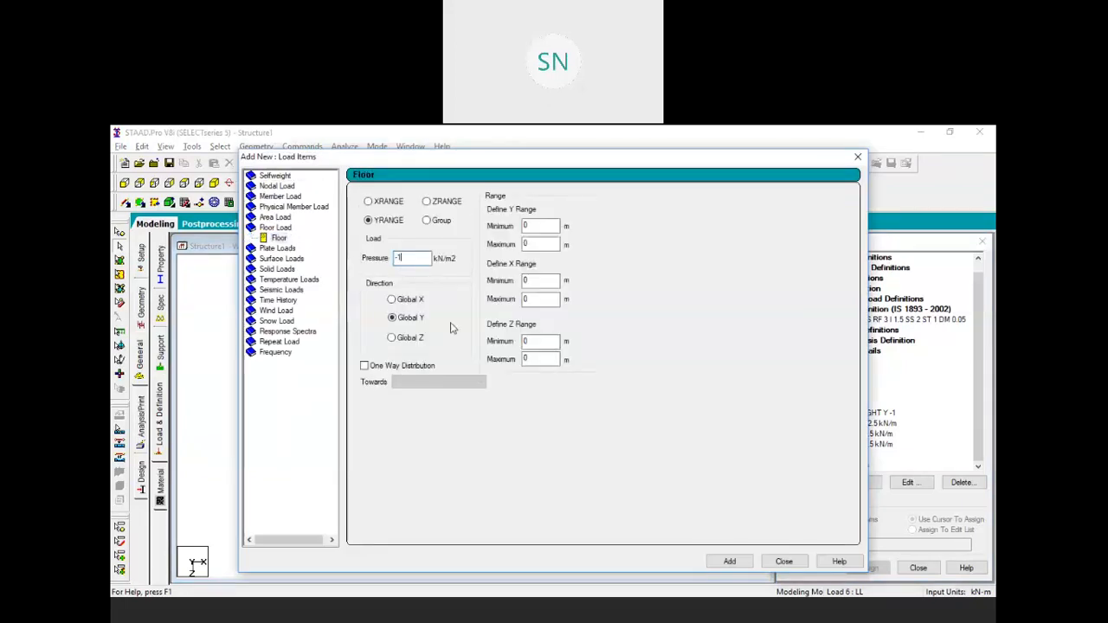
{"action": "key", "text": "Tab"}
{"action": "type", "text": "3"}
{"action": "key", "text": "Tab"}
{"action": "type", "text": "27"}
{"action": "key", "text": "Tab"}
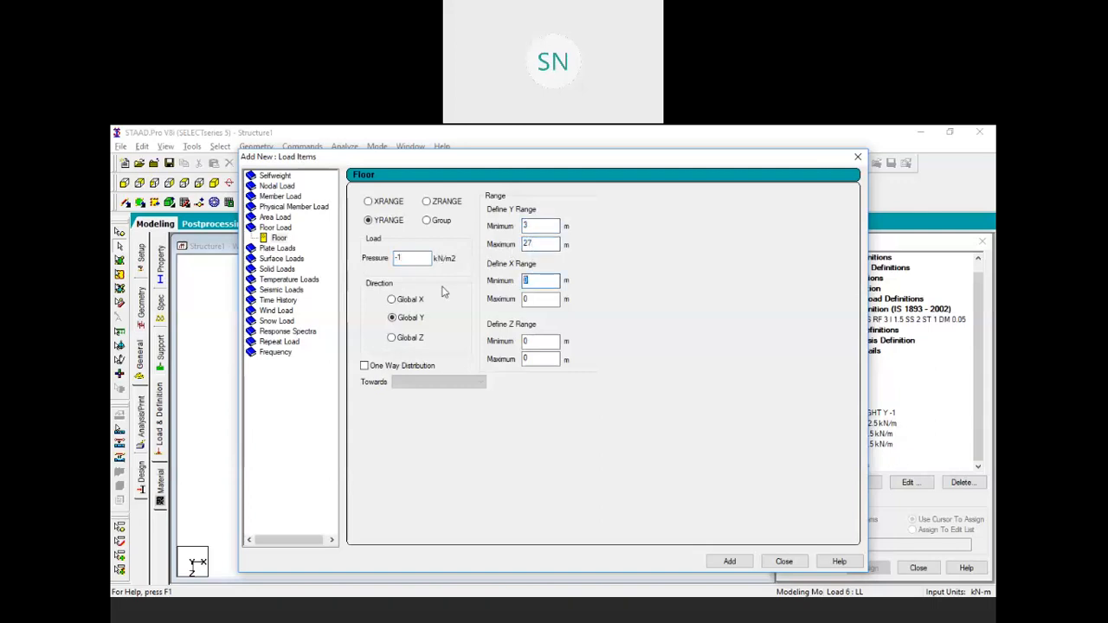
Step: Limit the floor load to X 0 to 10.5 m and Z 4.5 to 6 m and add it to the LL case
{"action": "key", "text": "Tab"}
{"action": "key", "text": "Tab"}
{"action": "type", "text": "4.5"}
{"action": "key", "text": "Tab"}
{"action": "type", "text": "6"}
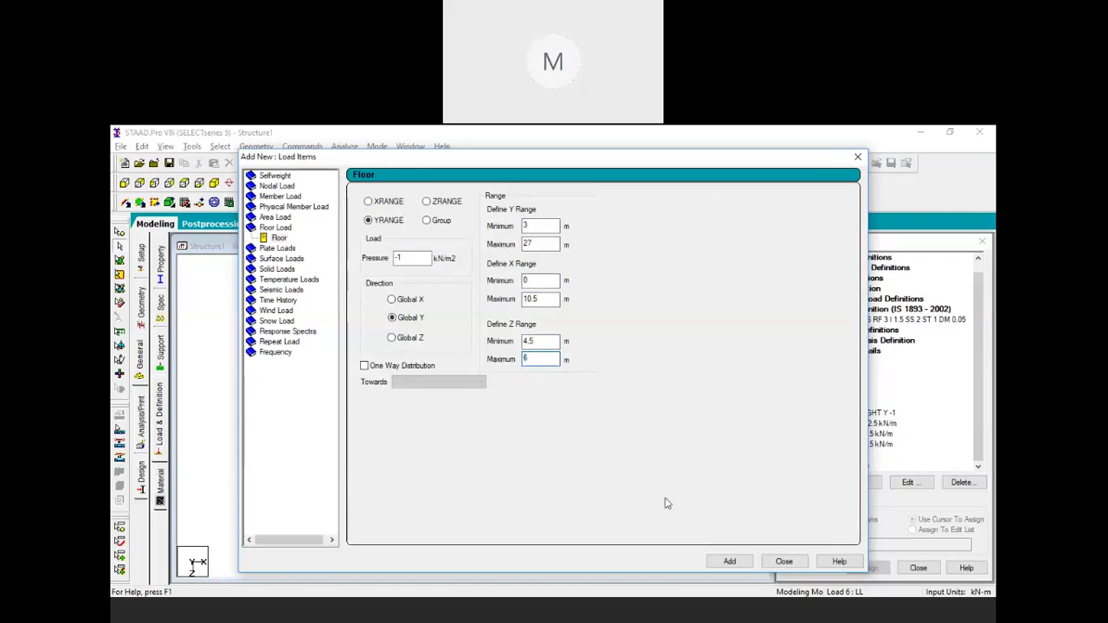
{"action": "left_click", "coordinate": [730, 561]}
{"action": "left_click", "coordinate": [784, 561]}
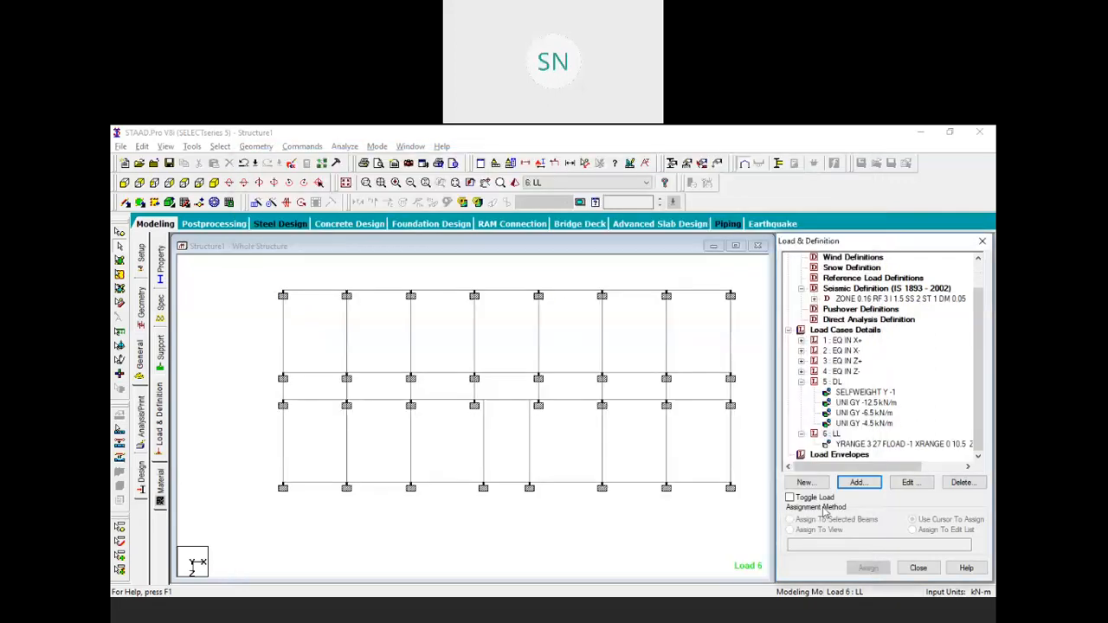
Step: Display the new floor load and check its coverage in plan and isometric views
{"action": "left_click", "coordinate": [852, 444]}
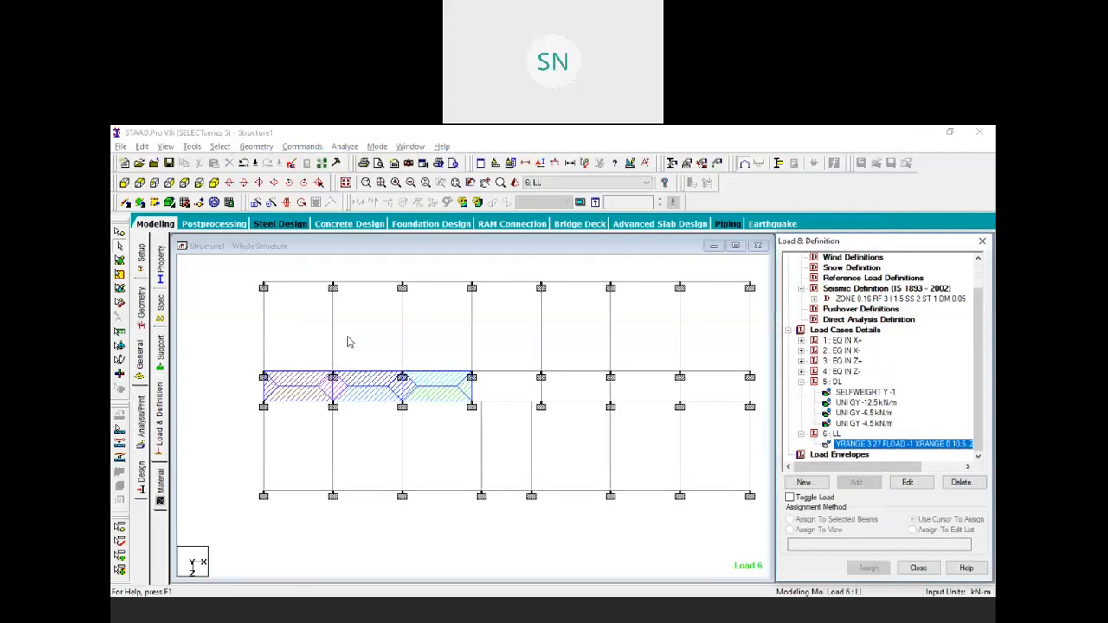
{"action": "left_click", "coordinate": [214, 183]}
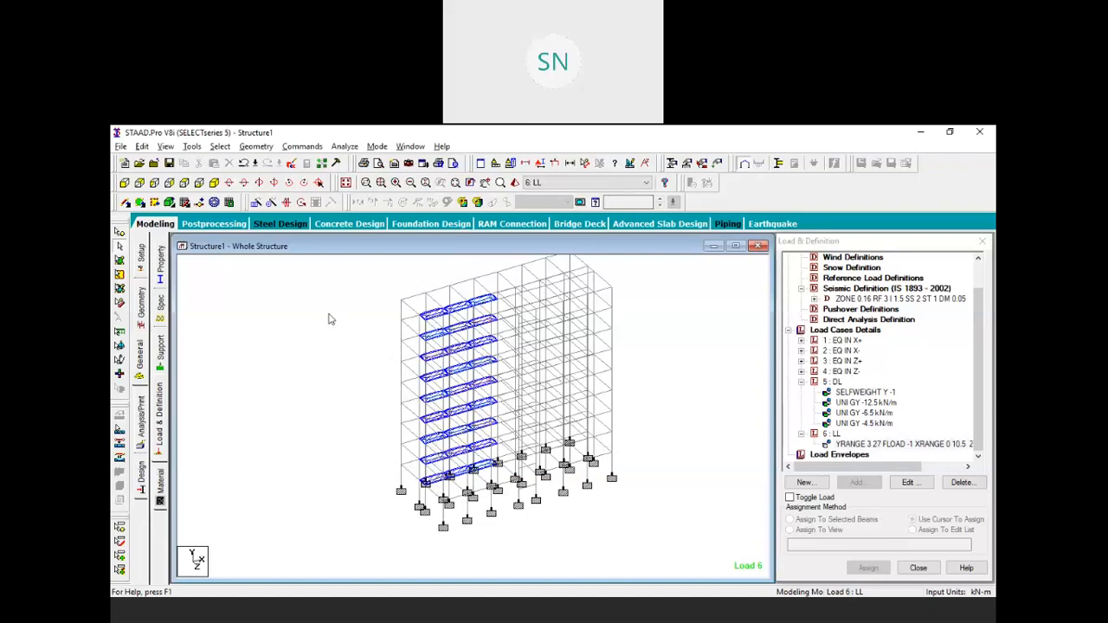
{"action": "left_click", "coordinate": [186, 182]}
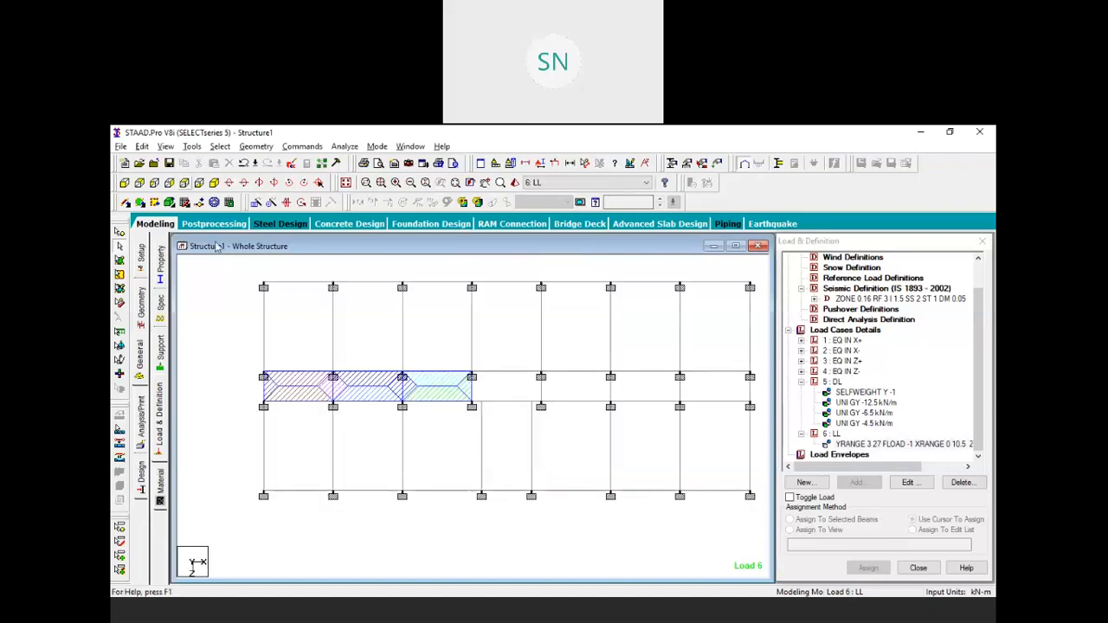
{"action": "middle_click_drag", "start_coordinate": [522, 417], "coordinate": [474, 426]}
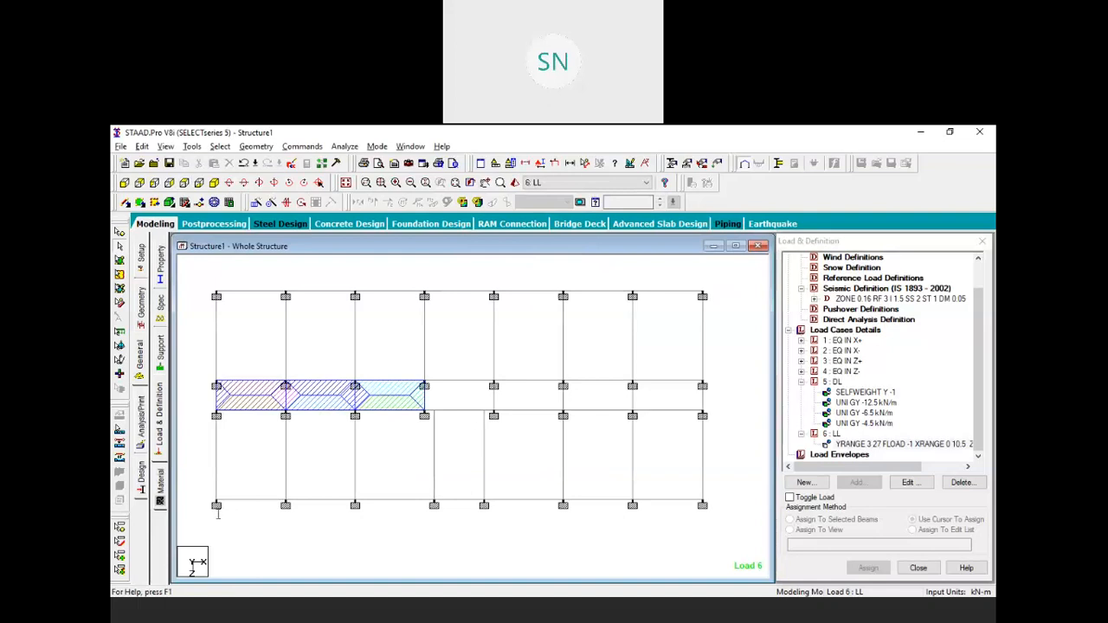
{"action": "middle_click_drag", "start_coordinate": [505, 472], "coordinate": [494, 480]}
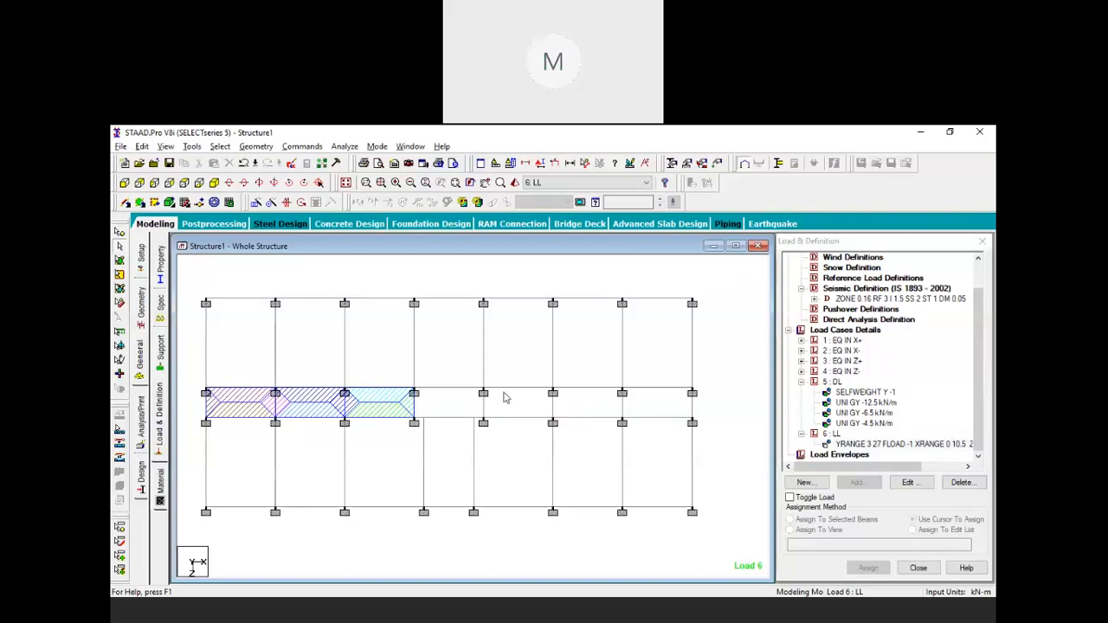
{"action": "middle_click_drag", "start_coordinate": [504, 399], "coordinate": [542, 406]}
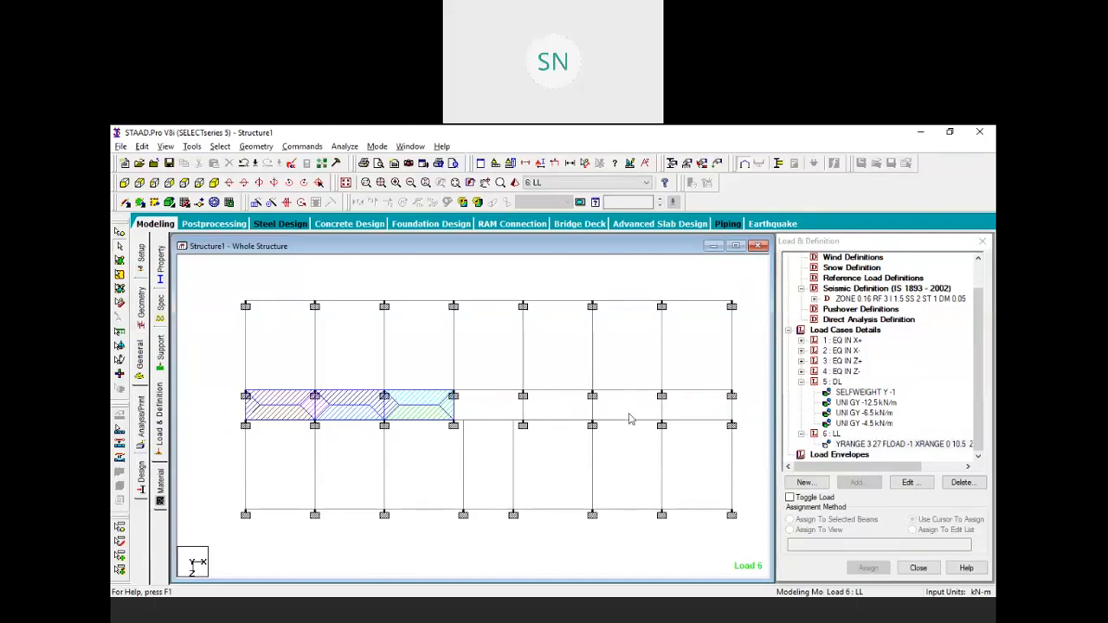
{"action": "middle_click_drag", "start_coordinate": [633, 428], "coordinate": [598, 430]}
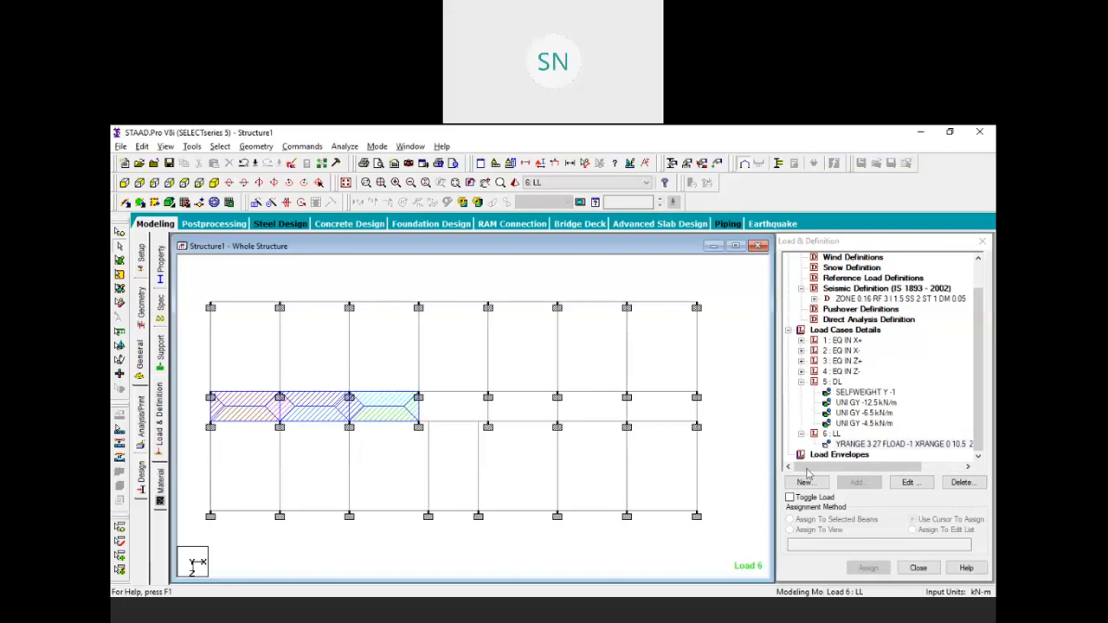
Step: Begin a second LL floor load with -1 kN/m2 pressure and a Y range of 3 to 27 m
{"action": "left_click", "coordinate": [831, 433]}
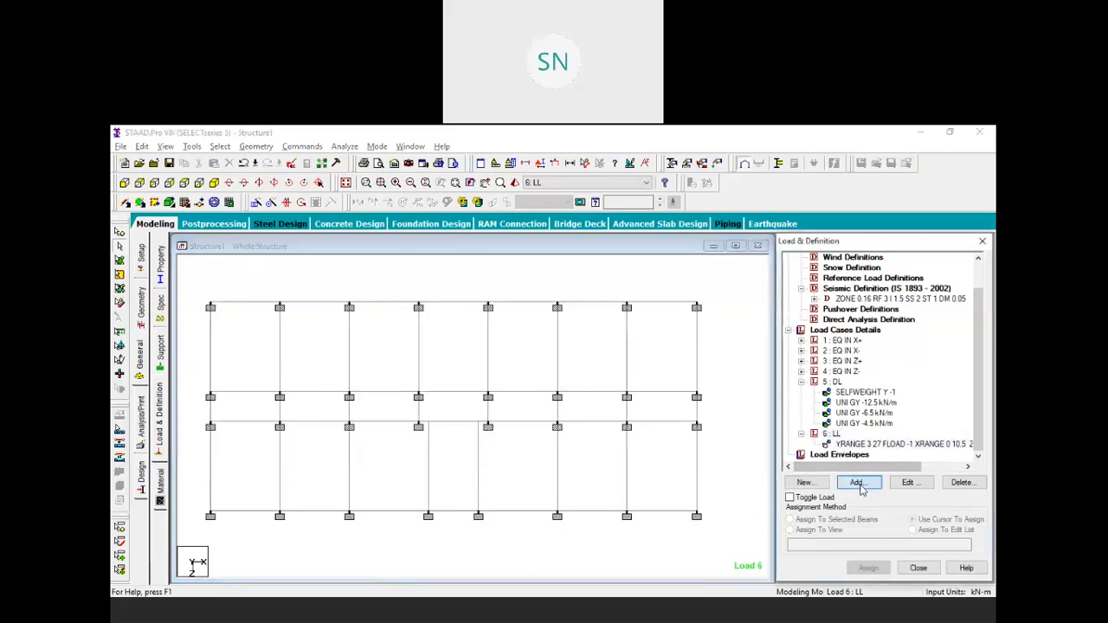
{"action": "left_click", "coordinate": [856, 482]}
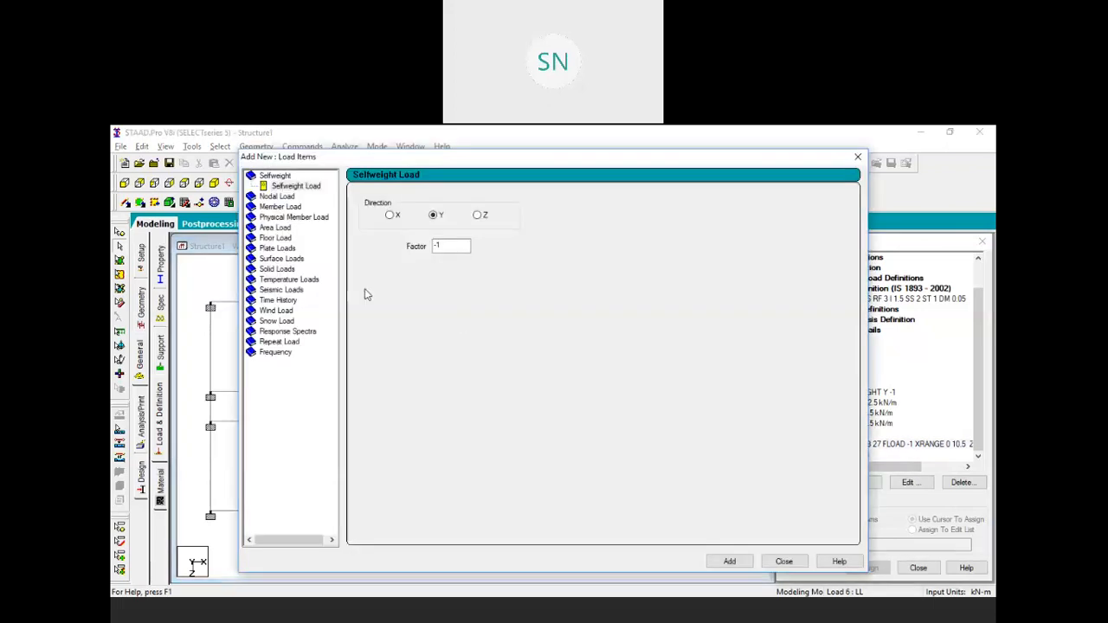
{"action": "left_click", "coordinate": [273, 241]}
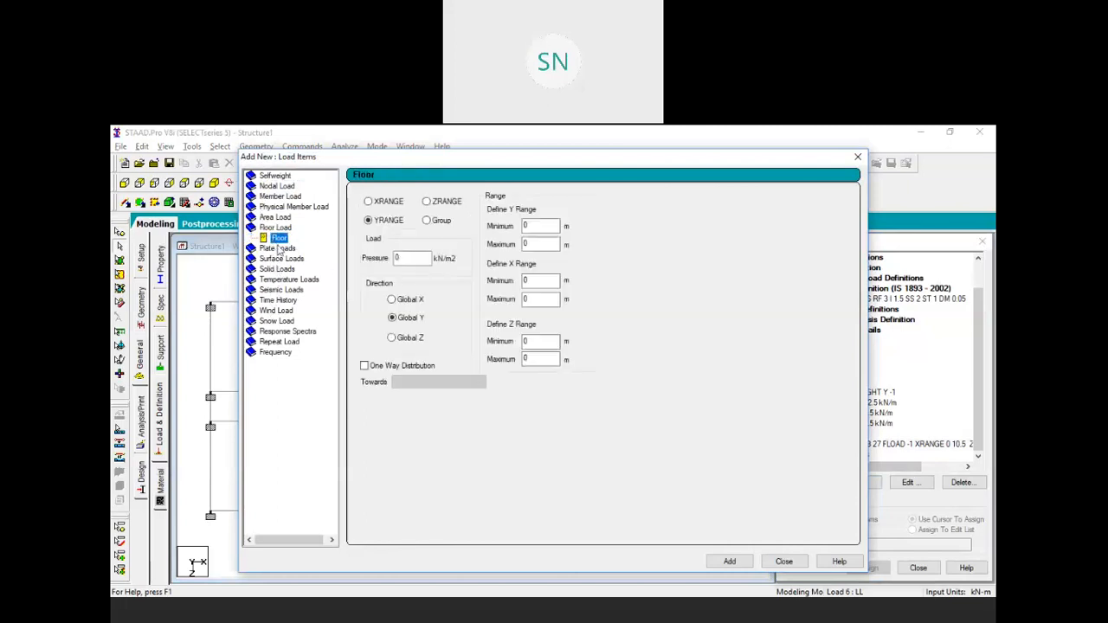
{"action": "double_click", "coordinate": [400, 258]}
{"action": "type", "text": "-1"}
{"action": "double_click", "coordinate": [544, 226]}
{"action": "type", "text": "3"}
{"action": "key", "text": "Tab"}
{"action": "type", "text": "27"}
Step: Limit the second floor load to X 14 to 24.5 m and Z 4.5 to 6 m, add it, and display its coverage
{"action": "key", "text": "Tab"}
{"action": "type", "text": "14"}
{"action": "key", "text": "Tab"}
{"action": "type", "text": "24.5"}
{"action": "key", "text": "Tab"}
{"action": "type", "text": "4.5"}
{"action": "key", "text": "Tab"}
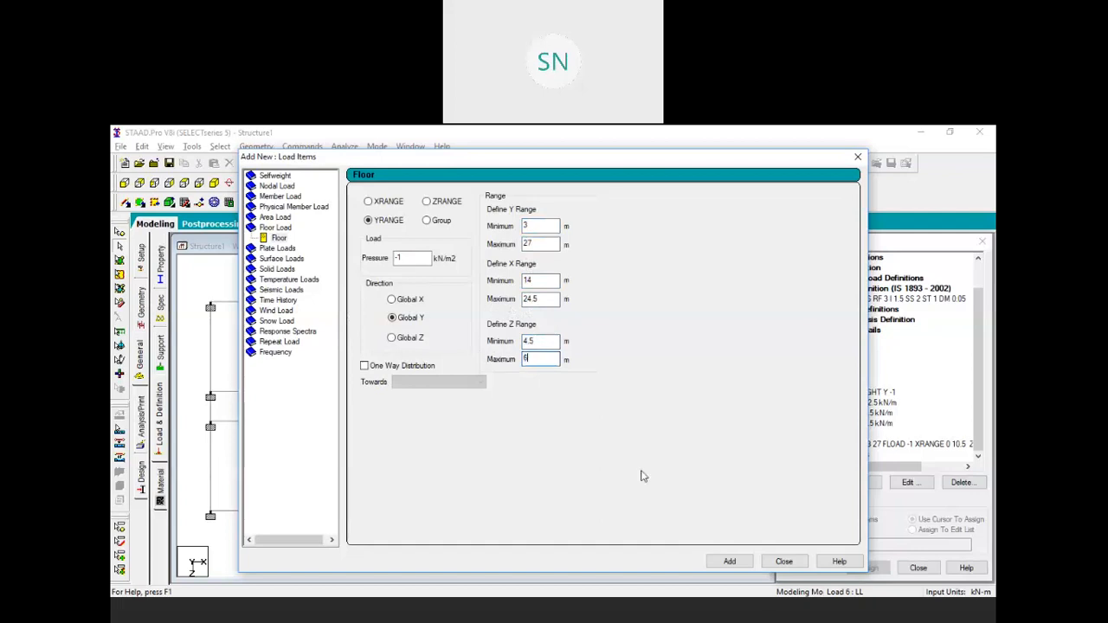
{"action": "left_click", "coordinate": [730, 562]}
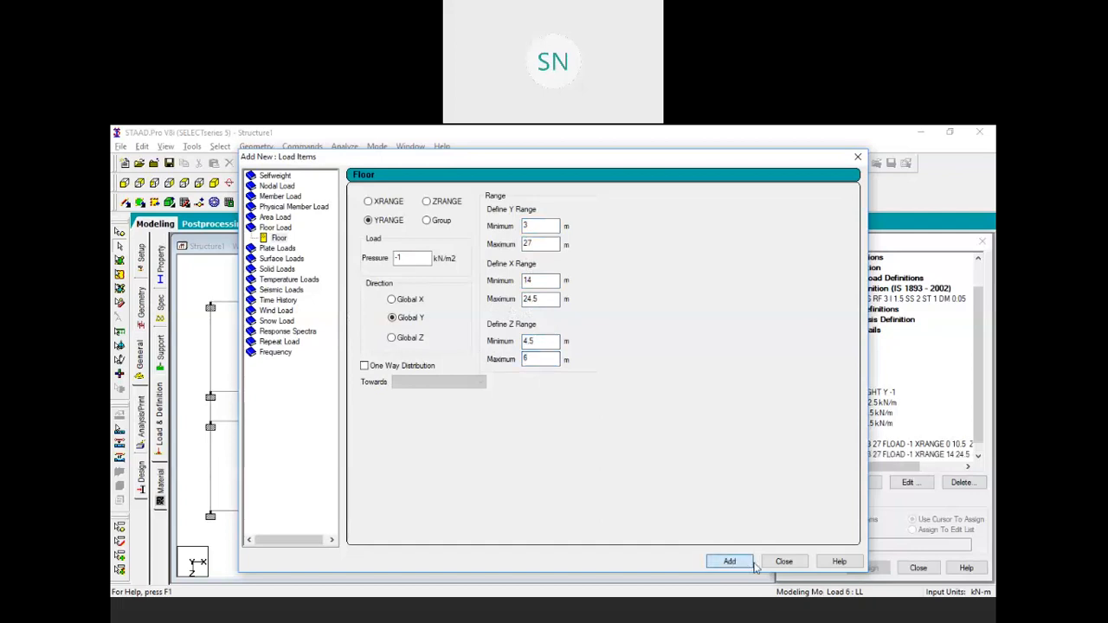
{"action": "left_click", "coordinate": [784, 562]}
{"action": "left_click", "coordinate": [852, 454]}
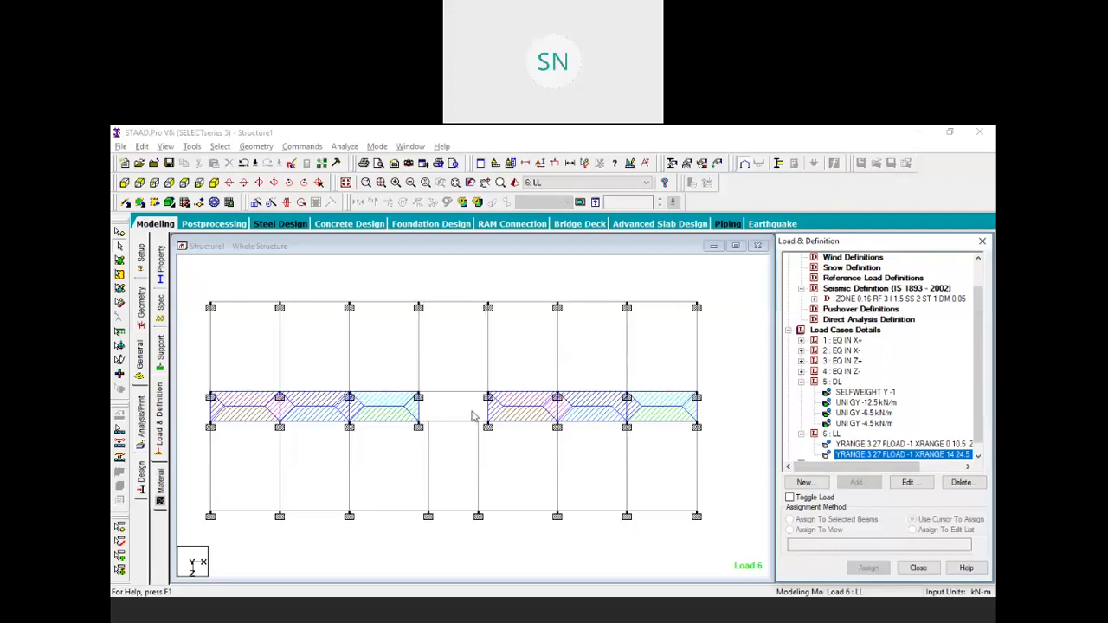
Step: Begin a third LL floor load with -2 kN/m2 pressure and a Y range of 3 to 27 m
{"action": "left_click", "coordinate": [831, 434]}
{"action": "left_click", "coordinate": [873, 485]}
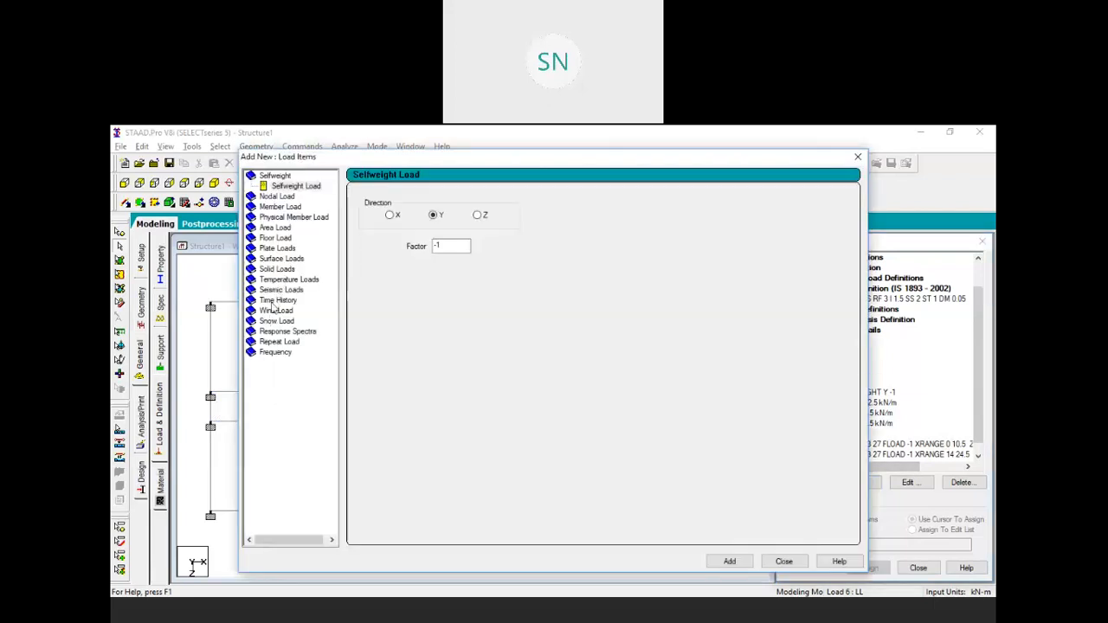
{"action": "left_click", "coordinate": [275, 237]}
{"action": "key", "text": "Tab"}
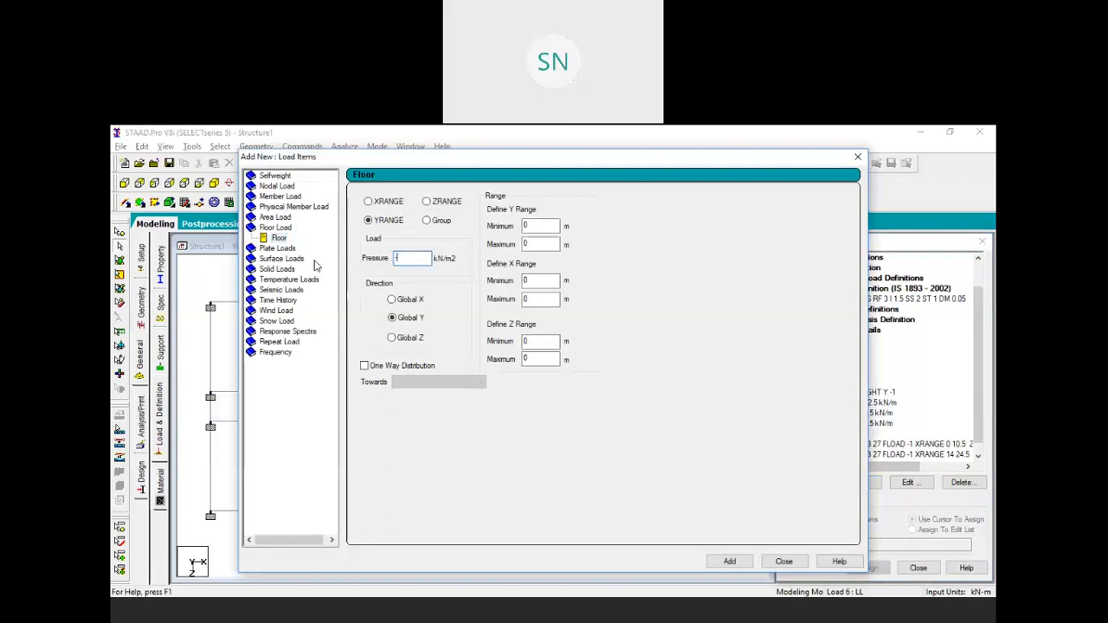
{"action": "key", "text": "Tab"}
{"action": "type", "text": "3"}
{"action": "double_click", "coordinate": [525, 245]}
{"action": "type", "text": "27"}
Step: Limit the third floor load to X 10.5 to 14 m and Z 0 to 6 m, add it, and accept the automatic save
{"action": "double_click", "coordinate": [539, 283]}
{"action": "type", "text": "10.5"}
{"action": "key", "text": "Tab"}
{"action": "type", "text": "14"}
{"action": "key", "text": "Tab"}
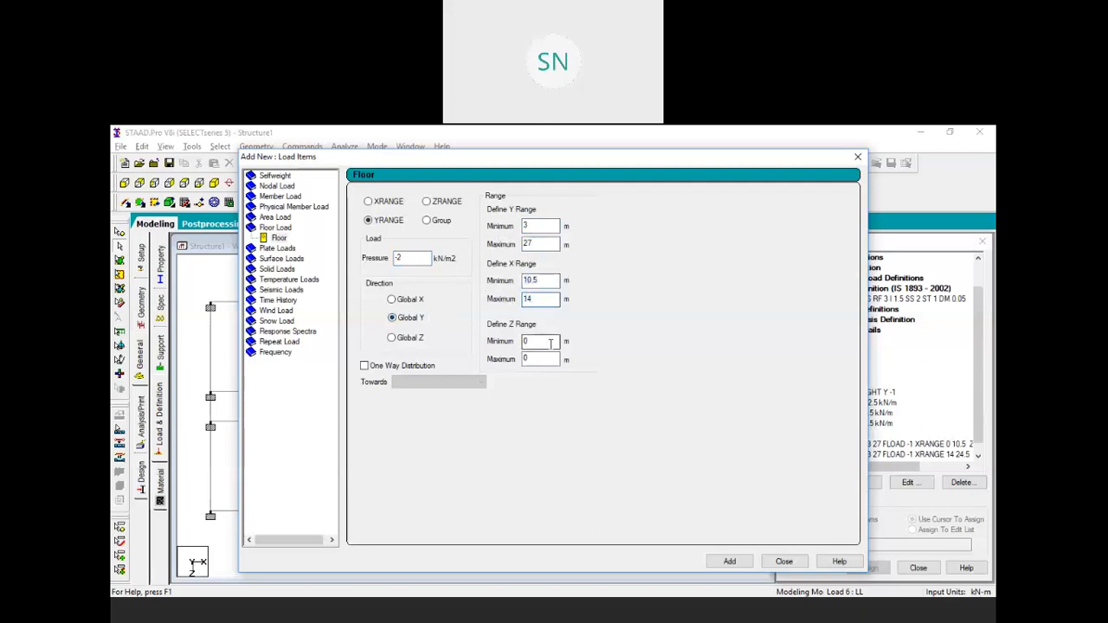
{"action": "key", "text": "Tab"}
{"action": "type", "text": "6"}
{"action": "left_click", "coordinate": [734, 563]}
{"action": "left_click", "coordinate": [775, 562]}
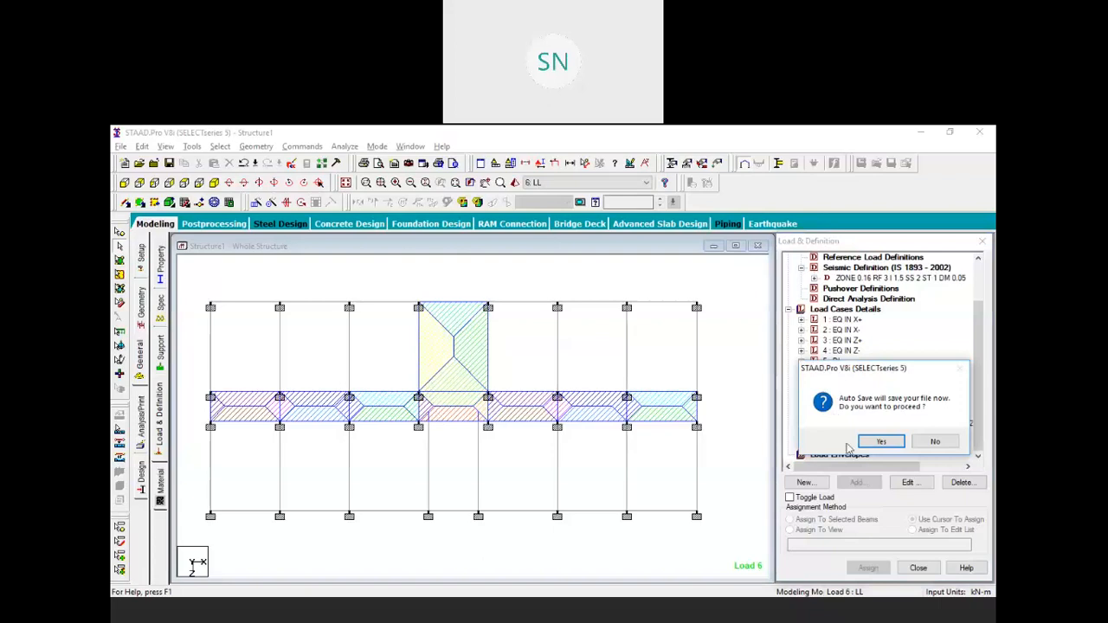
{"action": "left_click", "coordinate": [880, 441]}
{"action": "left_click", "coordinate": [478, 387]}
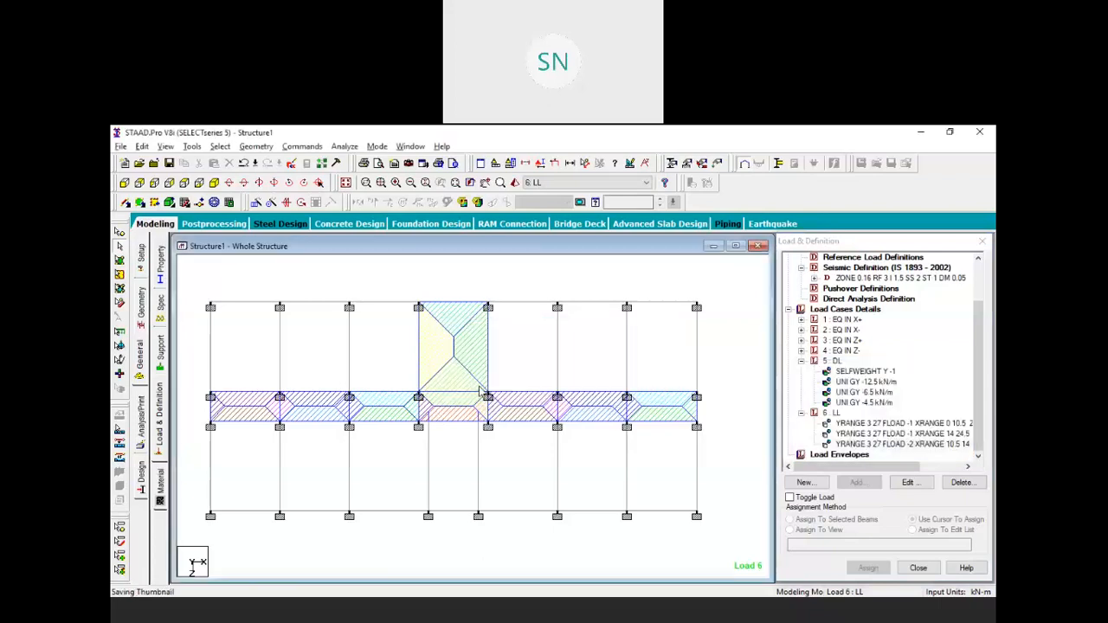
{"action": "scroll", "coordinate": [500, 381], "scroll_direction": "down", "scroll_amount": 3}
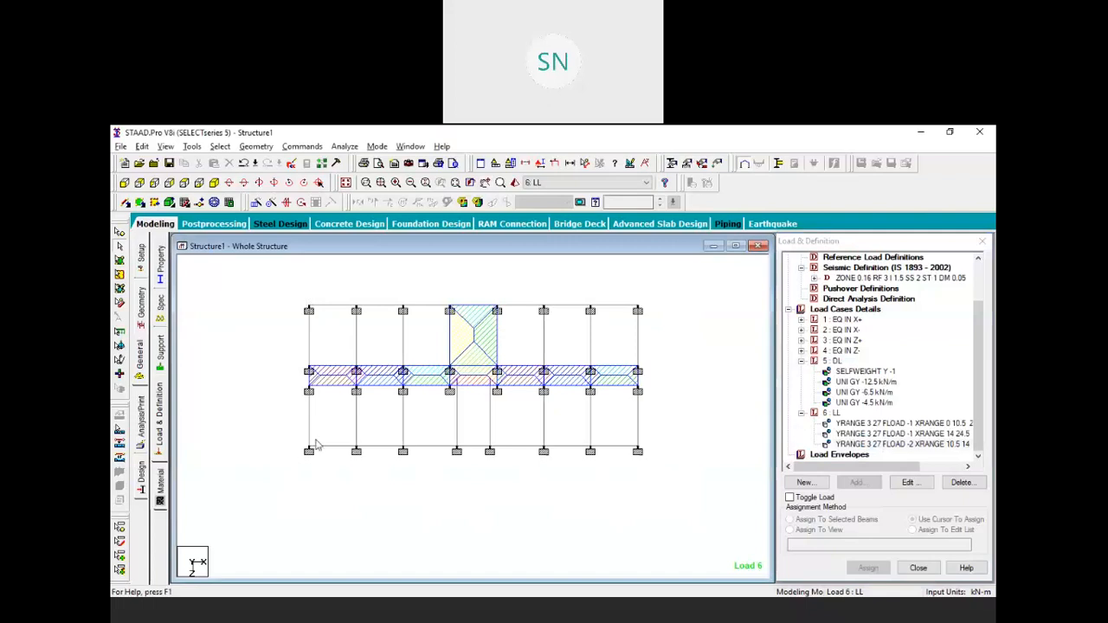
{"action": "scroll", "coordinate": [337, 385], "scroll_direction": "up", "scroll_amount": 1}
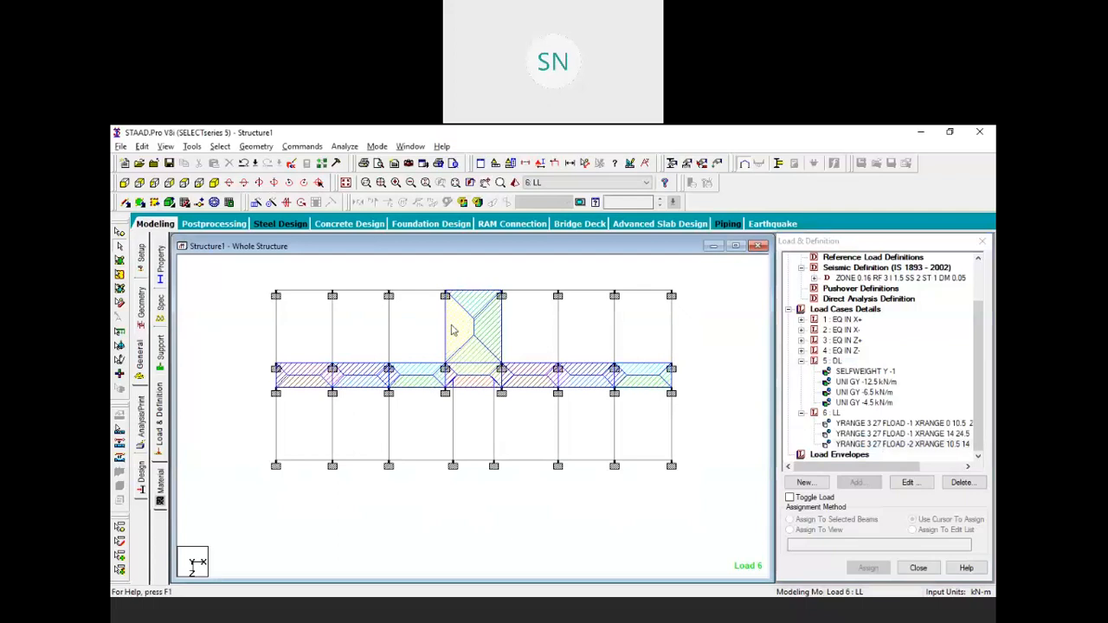
{"action": "scroll", "coordinate": [474, 379], "scroll_direction": "down", "scroll_amount": 2}
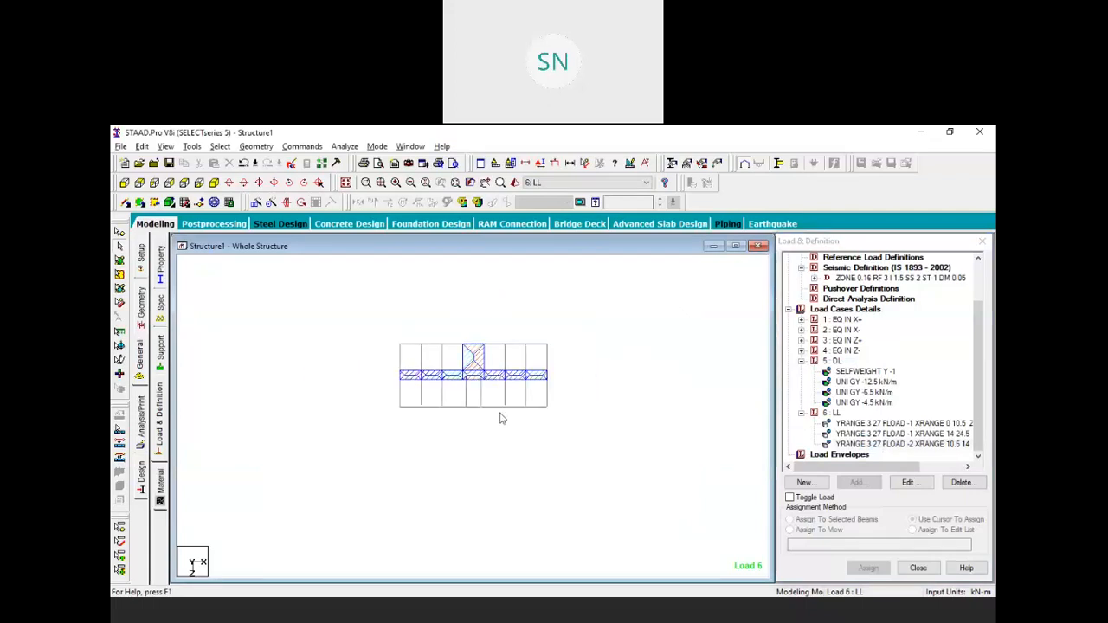
{"action": "scroll", "coordinate": [499, 419], "scroll_direction": "up", "scroll_amount": 2}
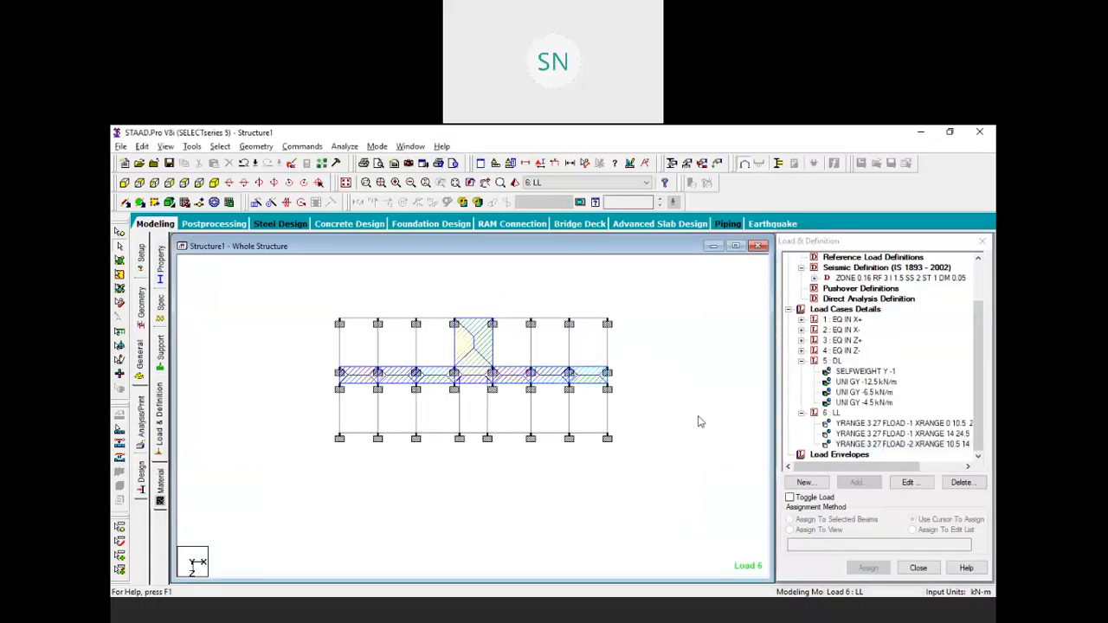
Step: Add a -6 kN/m2 floor load over a Y range of 3 to 27 m to the LL case
{"action": "left_click", "coordinate": [833, 413]}
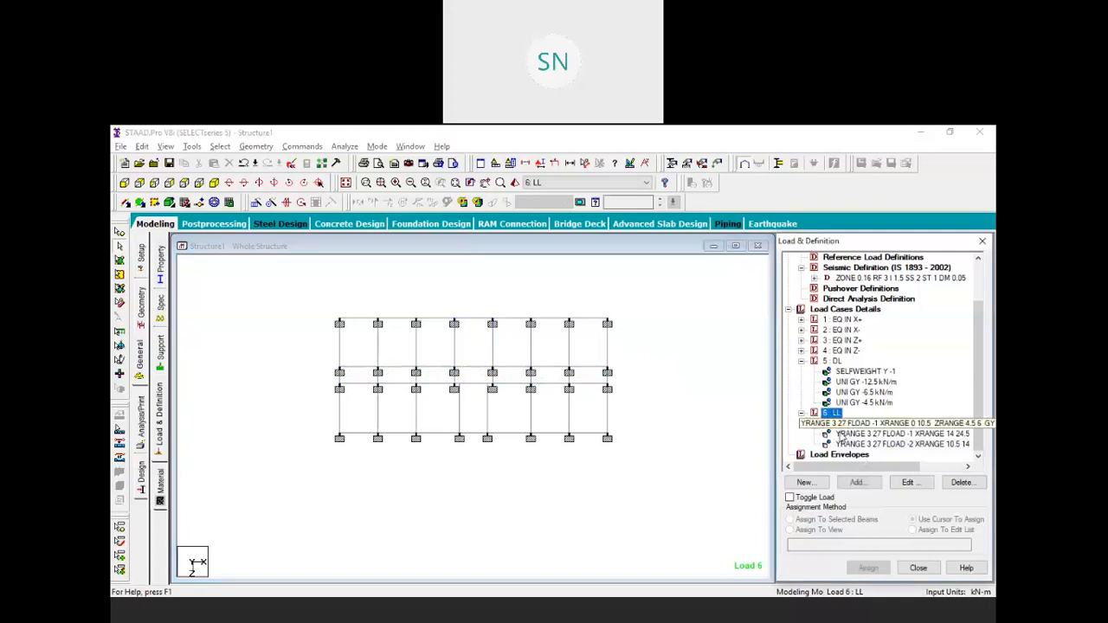
{"action": "left_click", "coordinate": [869, 487]}
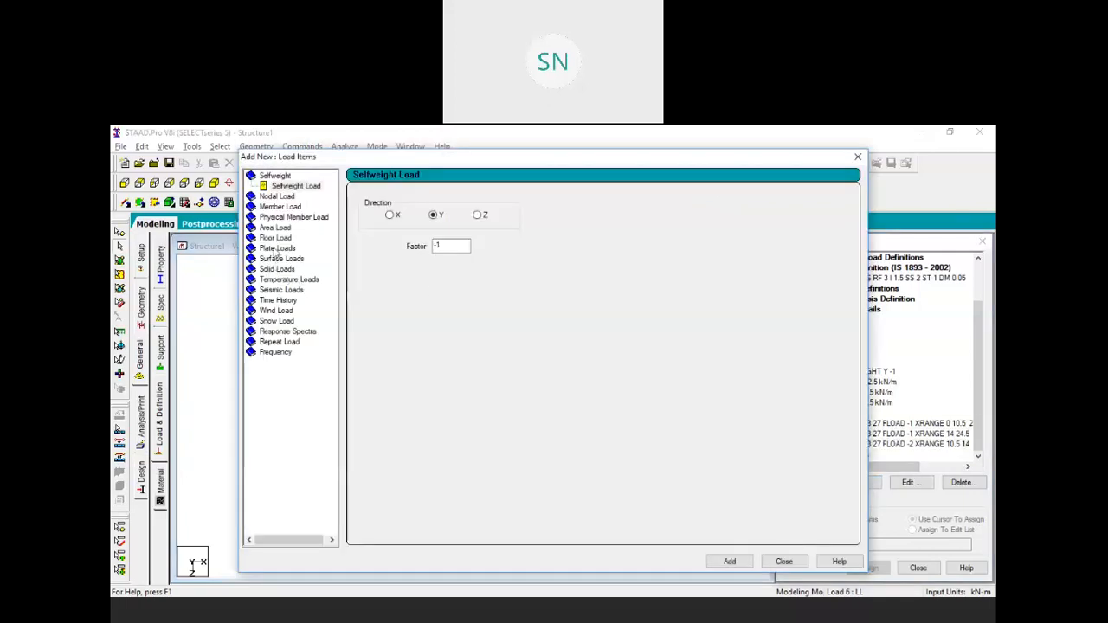
{"action": "left_click", "coordinate": [276, 228]}
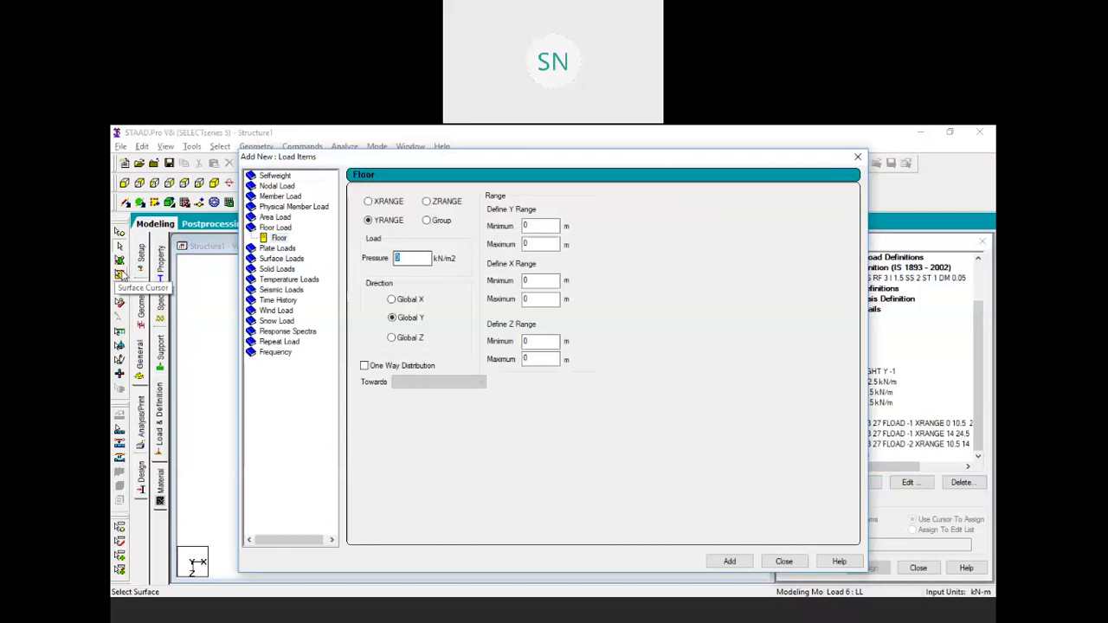
{"action": "type", "text": "-6"}
{"action": "left_click_drag", "start_coordinate": [535, 227], "coordinate": [489, 227]}
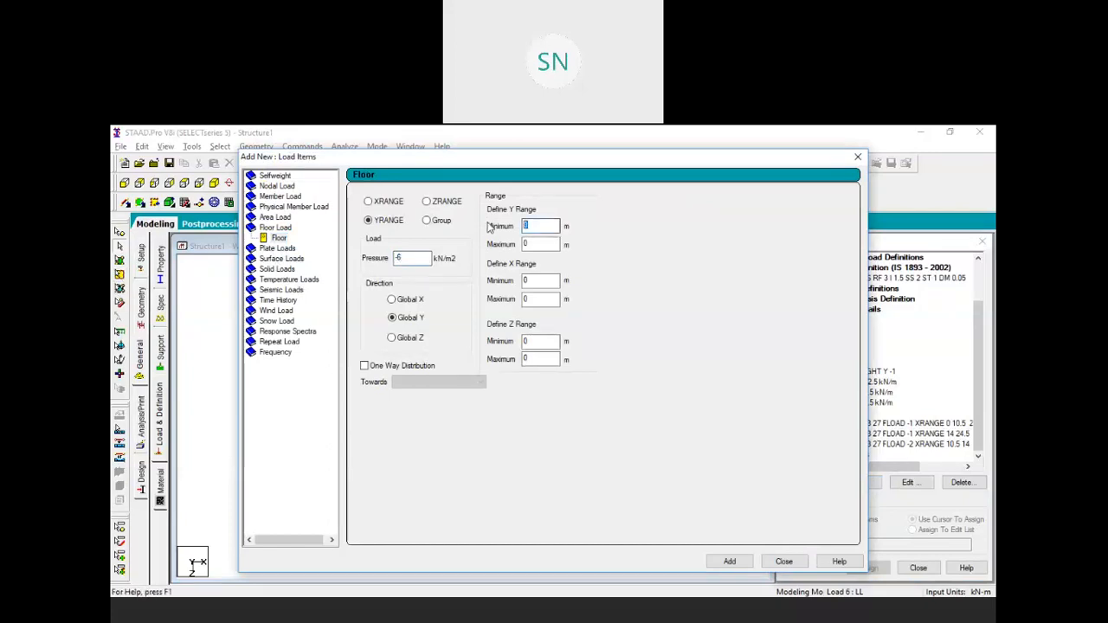
{"action": "type", "text": "3"}
{"action": "key", "text": "Tab"}
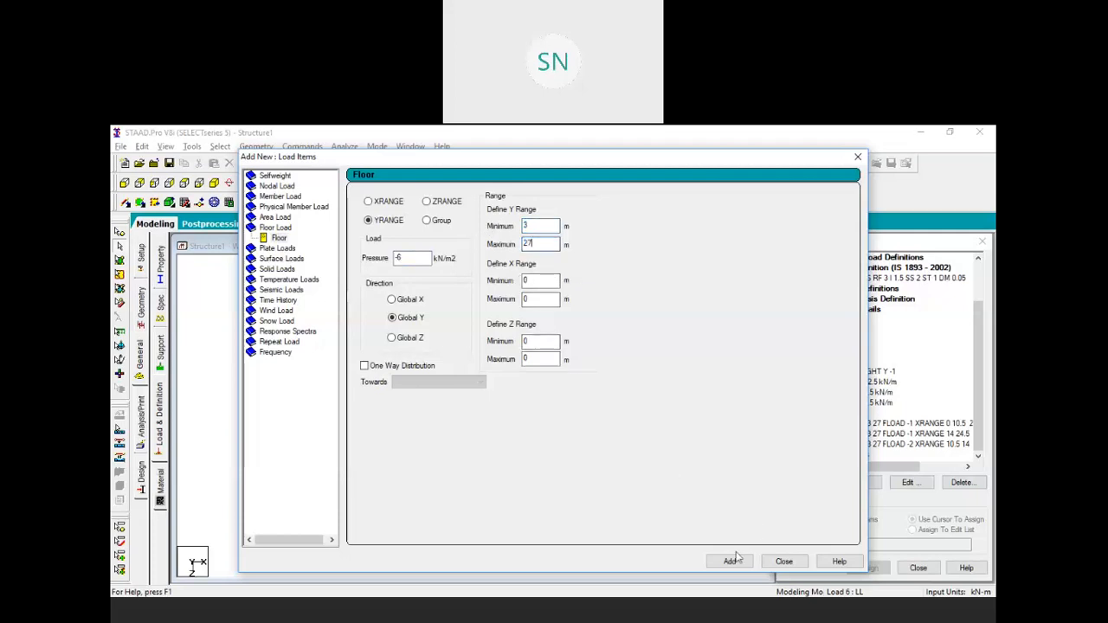
{"action": "left_click", "coordinate": [783, 561]}
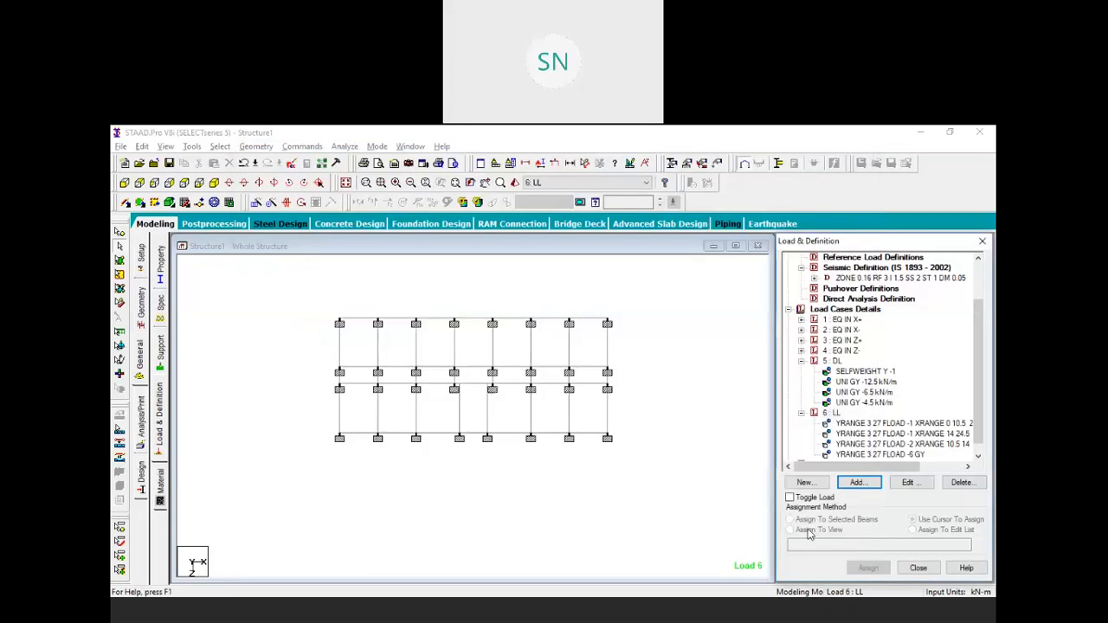
Step: Display the -6 kN/m2 floor load on the whole frame in isometric view
{"action": "left_click", "coordinate": [868, 456]}
{"action": "left_click", "coordinate": [215, 182]}
{"action": "scroll", "coordinate": [615, 355], "scroll_direction": "up", "scroll_amount": 3}
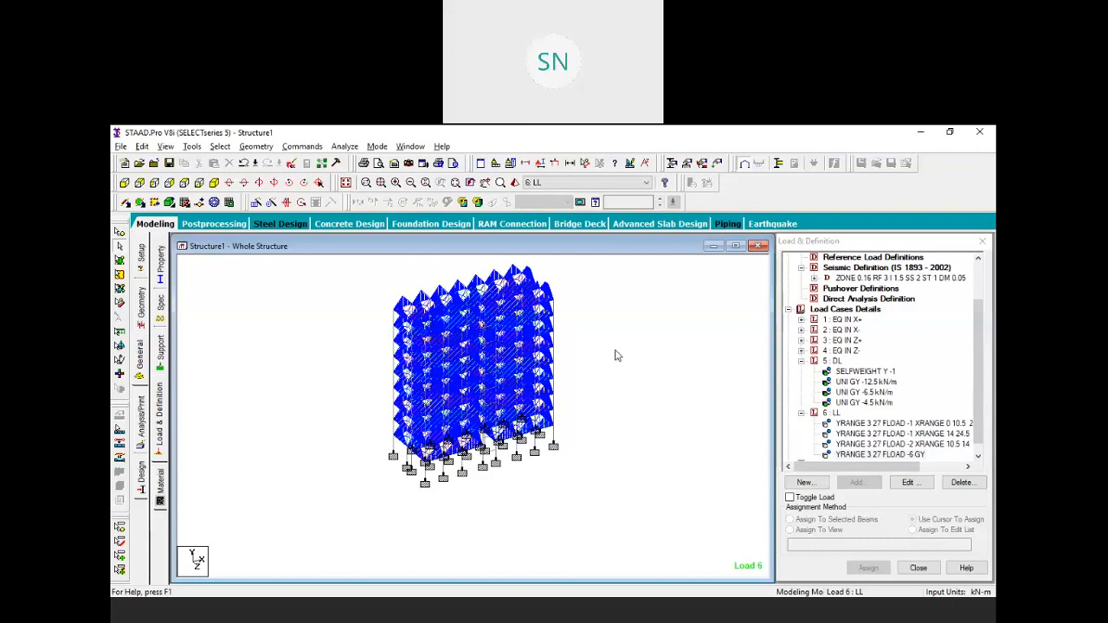
Step: Look over the floor load and full-plate pressure load options for the LL case without adding a load
{"action": "left_click", "coordinate": [829, 414]}
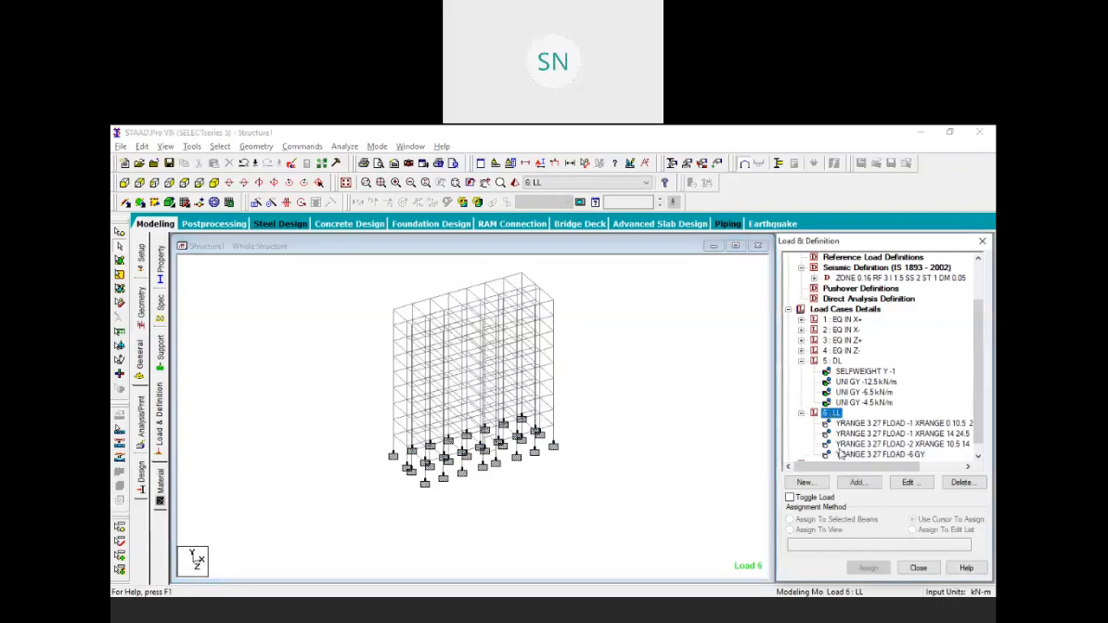
{"action": "left_click", "coordinate": [855, 483]}
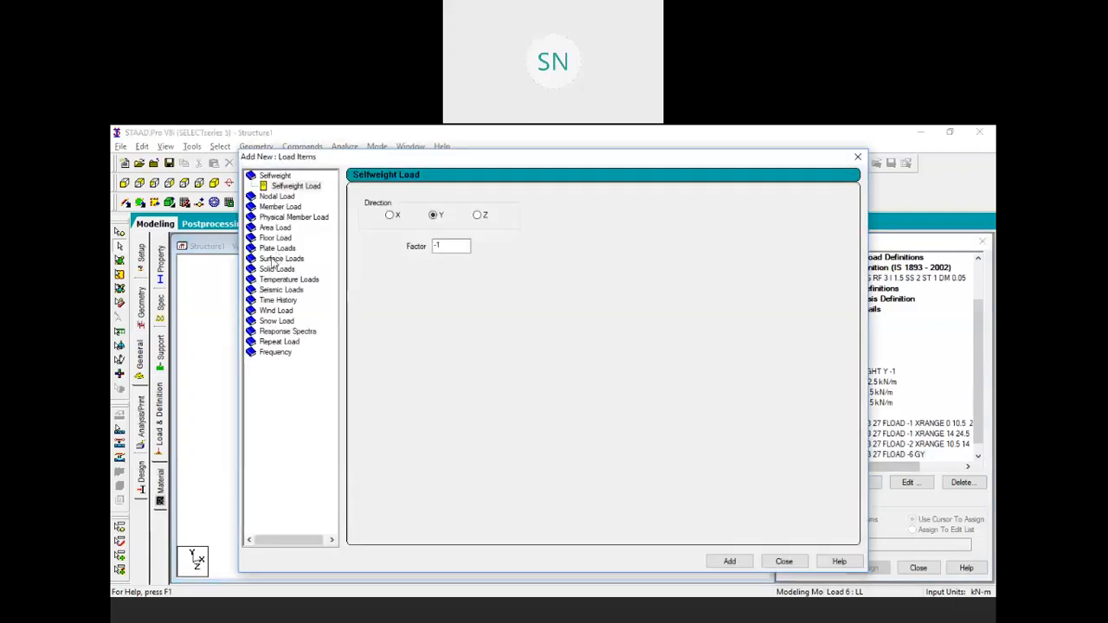
{"action": "left_click", "coordinate": [274, 238]}
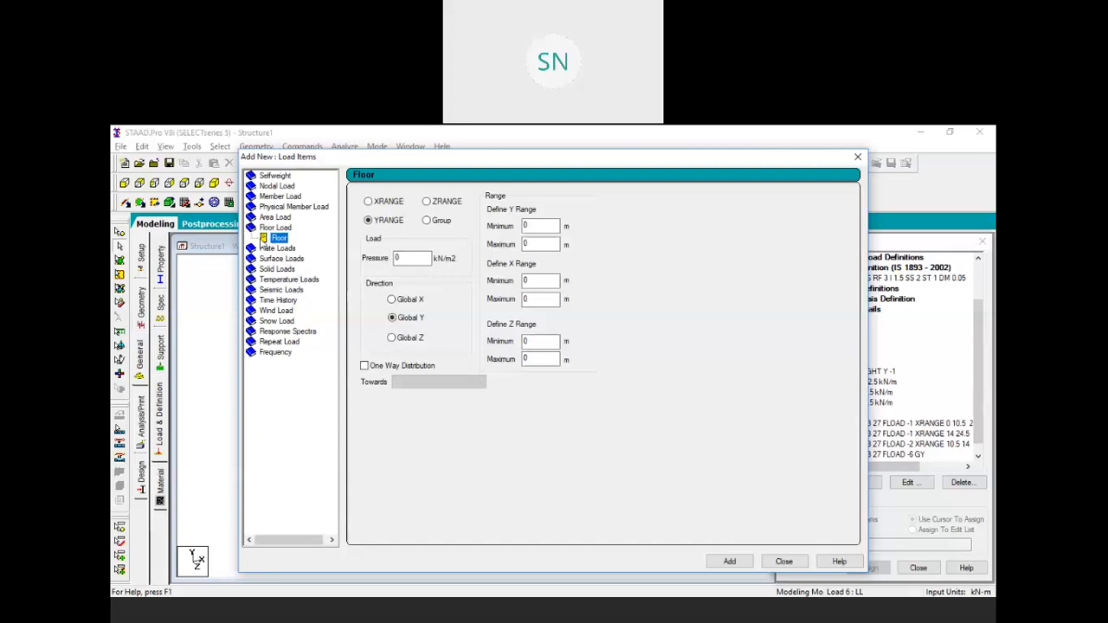
{"action": "left_click", "coordinate": [275, 249]}
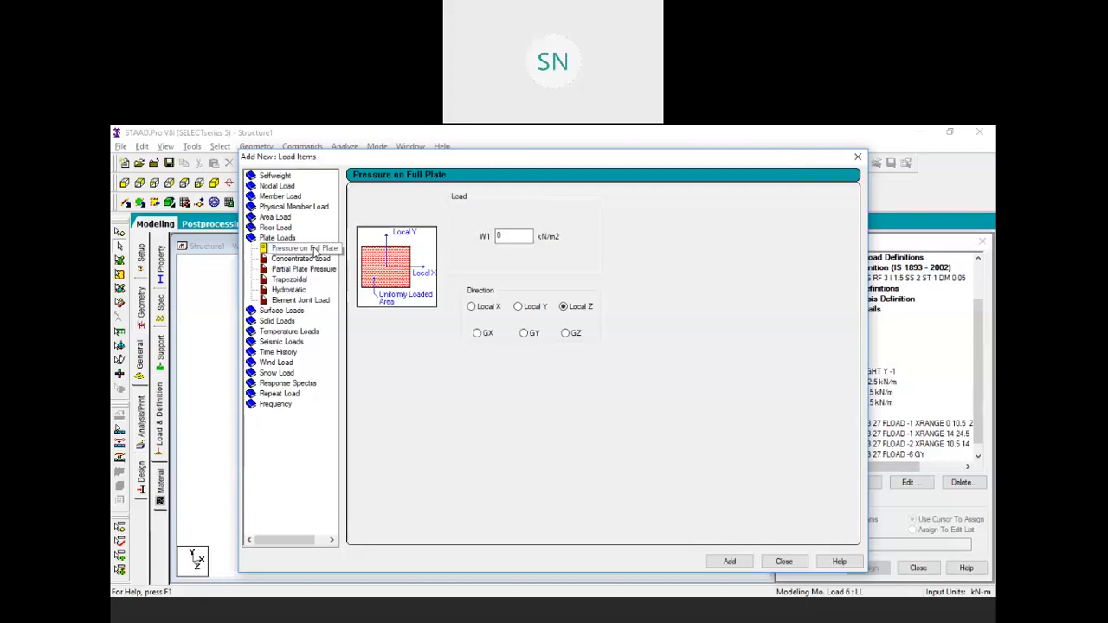
{"action": "left_click", "coordinate": [314, 249]}
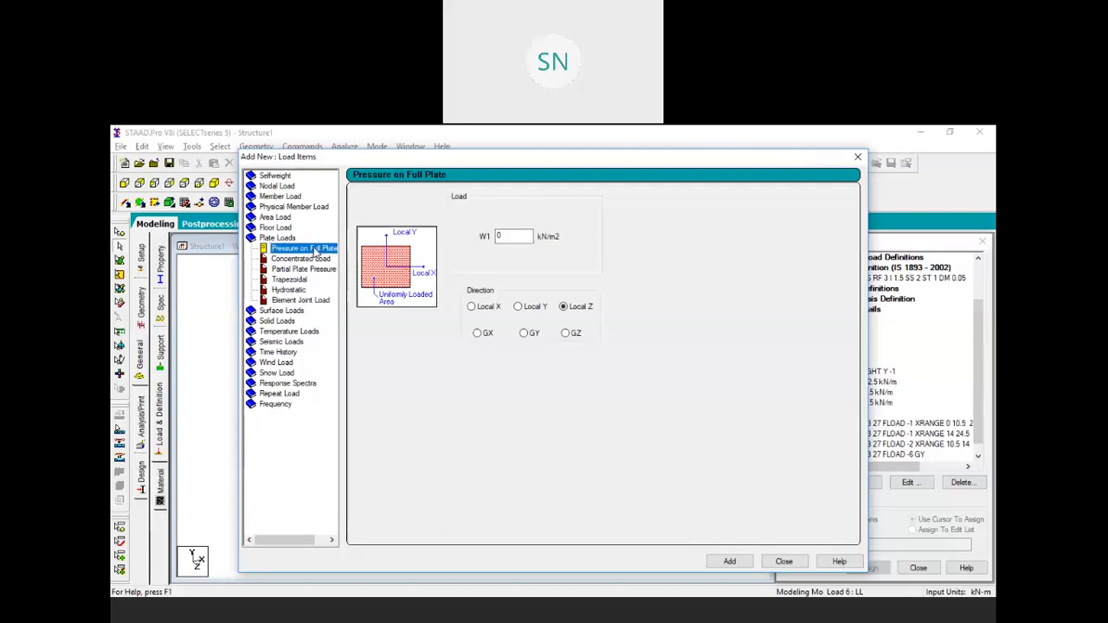
{"action": "left_click", "coordinate": [859, 159]}
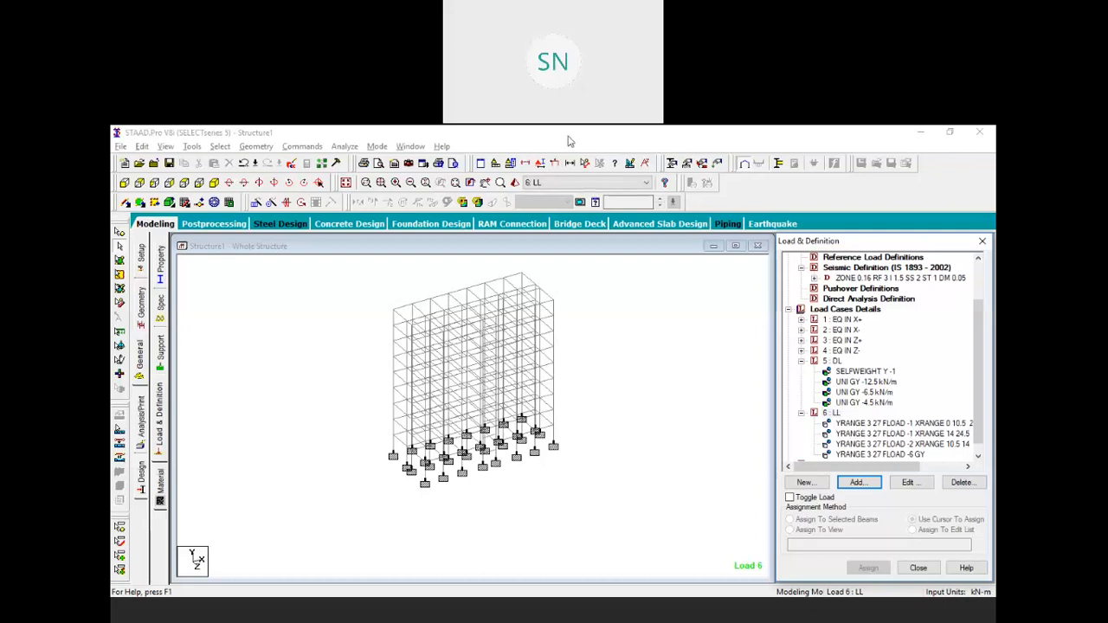
{"action": "left_click", "coordinate": [750, 145]}
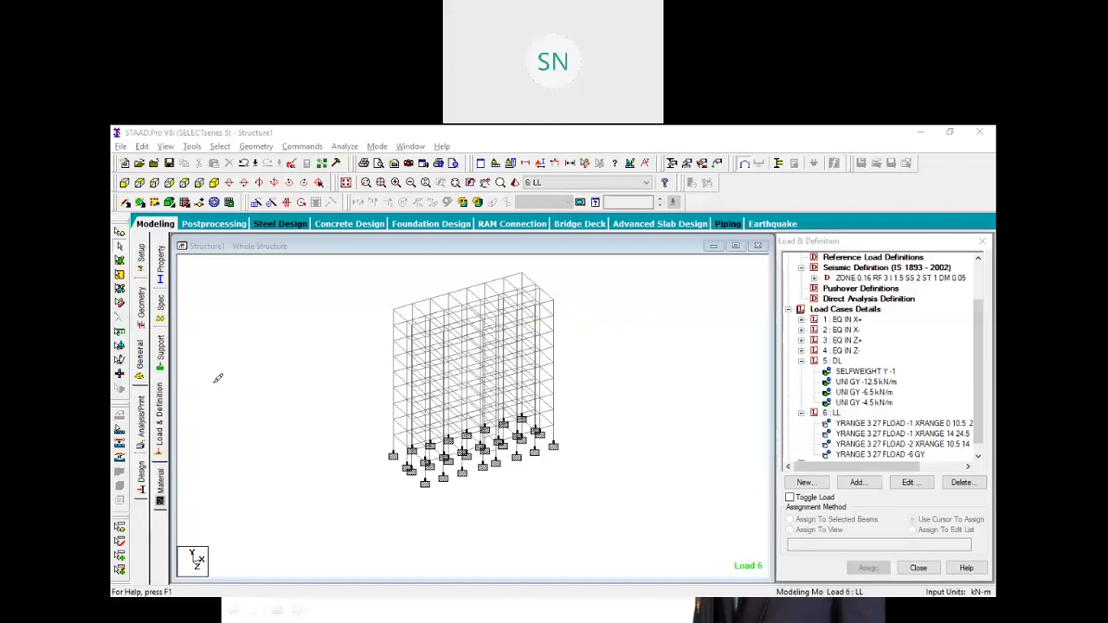
{"action": "mouse_move", "coordinate": [286, 294]}
{"action": "left_mouse_down"}
{"action": "mouse_move", "coordinate": [310, 295]}
{"action": "mouse_move", "coordinate": [288, 303]}
{"action": "mouse_move", "coordinate": [322, 308]}
{"action": "mouse_move", "coordinate": [328, 331]}
{"action": "mouse_move", "coordinate": [357, 300]}
{"action": "mouse_move", "coordinate": [370, 319]}
{"action": "left_mouse_up"}
{"action": "mouse_move", "coordinate": [422, 286]}
{"action": "left_mouse_down"}
{"action": "mouse_move", "coordinate": [412, 309]}
{"action": "mouse_move", "coordinate": [424, 290]}
{"action": "mouse_move", "coordinate": [462, 308]}
{"action": "mouse_move", "coordinate": [467, 294]}
{"action": "mouse_move", "coordinate": [522, 291]}
{"action": "mouse_move", "coordinate": [493, 298]}
{"action": "mouse_move", "coordinate": [587, 251]}
{"action": "mouse_move", "coordinate": [589, 309]}
{"action": "mouse_move", "coordinate": [612, 312]}
{"action": "left_mouse_up"}
{"action": "left_click", "coordinate": [438, 304]}
{"action": "mouse_move", "coordinate": [618, 270]}
{"action": "left_mouse_down"}
{"action": "mouse_move", "coordinate": [658, 298]}
{"action": "mouse_move", "coordinate": [628, 303]}
{"action": "left_mouse_up"}
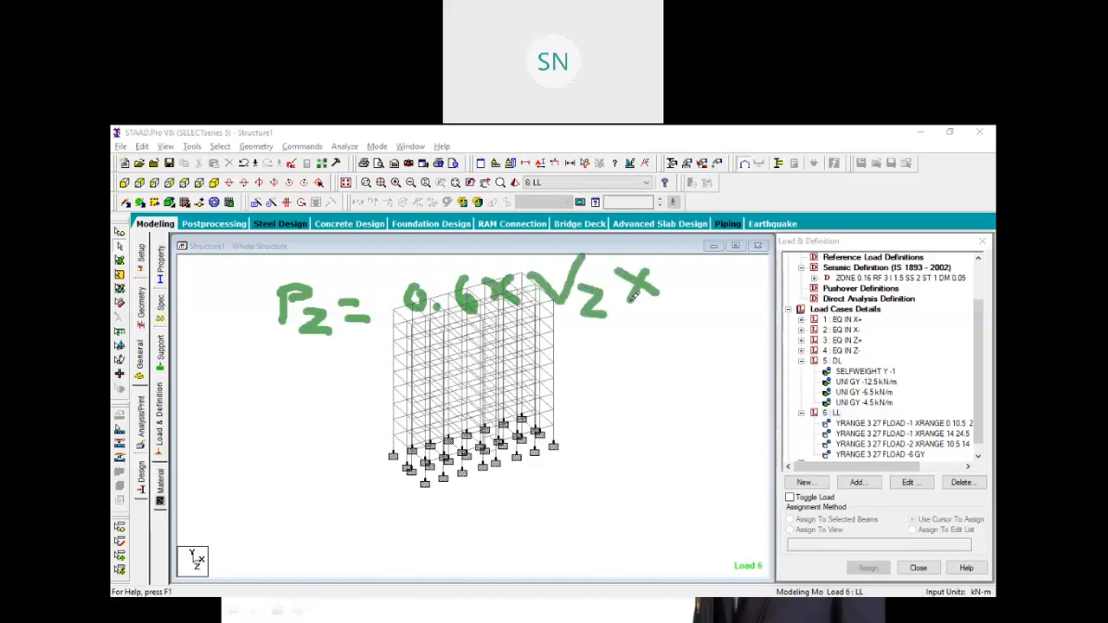
{"action": "left_click_drag", "start_coordinate": [651, 258], "coordinate": [727, 223]}
{"action": "mouse_move", "coordinate": [717, 277]}
{"action": "left_mouse_down"}
{"action": "mouse_move", "coordinate": [718, 305]}
{"action": "mouse_move", "coordinate": [746, 301]}
{"action": "left_mouse_up"}
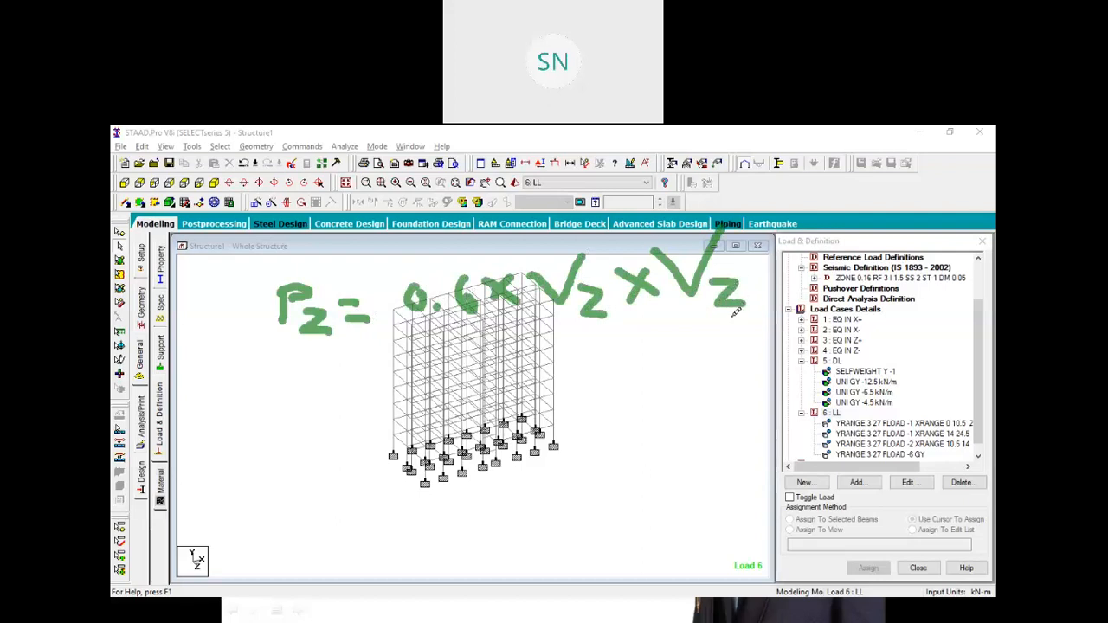
{"action": "left_click_drag", "start_coordinate": [310, 353], "coordinate": [748, 321]}
{"action": "mouse_move", "coordinate": [518, 239]}
{"action": "left_mouse_down"}
{"action": "mouse_move", "coordinate": [553, 338]}
{"action": "mouse_move", "coordinate": [614, 353]}
{"action": "mouse_move", "coordinate": [623, 246]}
{"action": "mouse_move", "coordinate": [558, 223]}
{"action": "mouse_move", "coordinate": [527, 245]}
{"action": "left_mouse_up"}
{"action": "mouse_move", "coordinate": [658, 202]}
{"action": "left_mouse_down"}
{"action": "mouse_move", "coordinate": [656, 277]}
{"action": "mouse_move", "coordinate": [746, 335]}
{"action": "mouse_move", "coordinate": [759, 253]}
{"action": "mouse_move", "coordinate": [732, 195]}
{"action": "mouse_move", "coordinate": [660, 196]}
{"action": "left_mouse_up"}
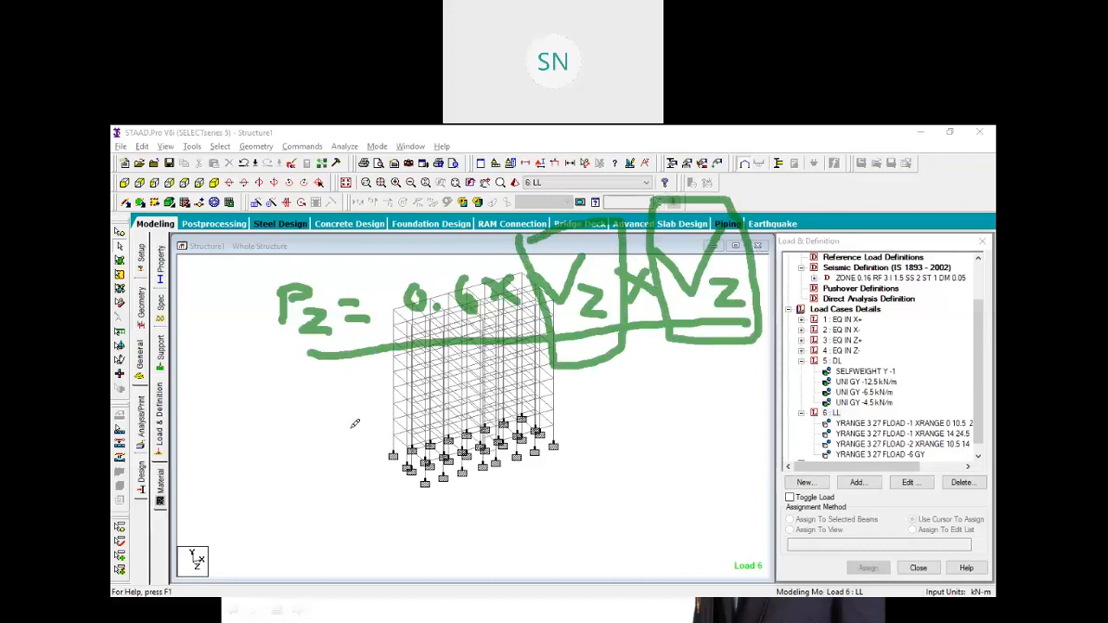
{"action": "left_click_drag", "start_coordinate": [349, 422], "coordinate": [381, 391]}
{"action": "left_click_drag", "start_coordinate": [396, 432], "coordinate": [429, 463]}
{"action": "mouse_move", "coordinate": [438, 417]}
{"action": "left_mouse_down"}
{"action": "mouse_move", "coordinate": [459, 415]}
{"action": "mouse_move", "coordinate": [461, 429]}
{"action": "mouse_move", "coordinate": [503, 387]}
{"action": "mouse_move", "coordinate": [535, 457]}
{"action": "mouse_move", "coordinate": [549, 410]}
{"action": "mouse_move", "coordinate": [587, 386]}
{"action": "mouse_move", "coordinate": [594, 428]}
{"action": "mouse_move", "coordinate": [631, 430]}
{"action": "left_mouse_up"}
{"action": "left_click", "coordinate": [550, 407]}
{"action": "left_click", "coordinate": [637, 418]}
{"action": "left_click", "coordinate": [653, 392]}
{"action": "left_click_drag", "start_coordinate": [688, 364], "coordinate": [691, 414]}
{"action": "mouse_move", "coordinate": [718, 377]}
{"action": "left_mouse_down"}
{"action": "mouse_move", "coordinate": [699, 396]}
{"action": "mouse_move", "coordinate": [755, 424]}
{"action": "left_mouse_up"}
{"action": "left_click", "coordinate": [736, 372]}
{"action": "mouse_move", "coordinate": [769, 347]}
{"action": "left_mouse_down"}
{"action": "mouse_move", "coordinate": [770, 393]}
{"action": "mouse_move", "coordinate": [809, 385]}
{"action": "mouse_move", "coordinate": [852, 396]}
{"action": "mouse_move", "coordinate": [823, 404]}
{"action": "left_mouse_up"}
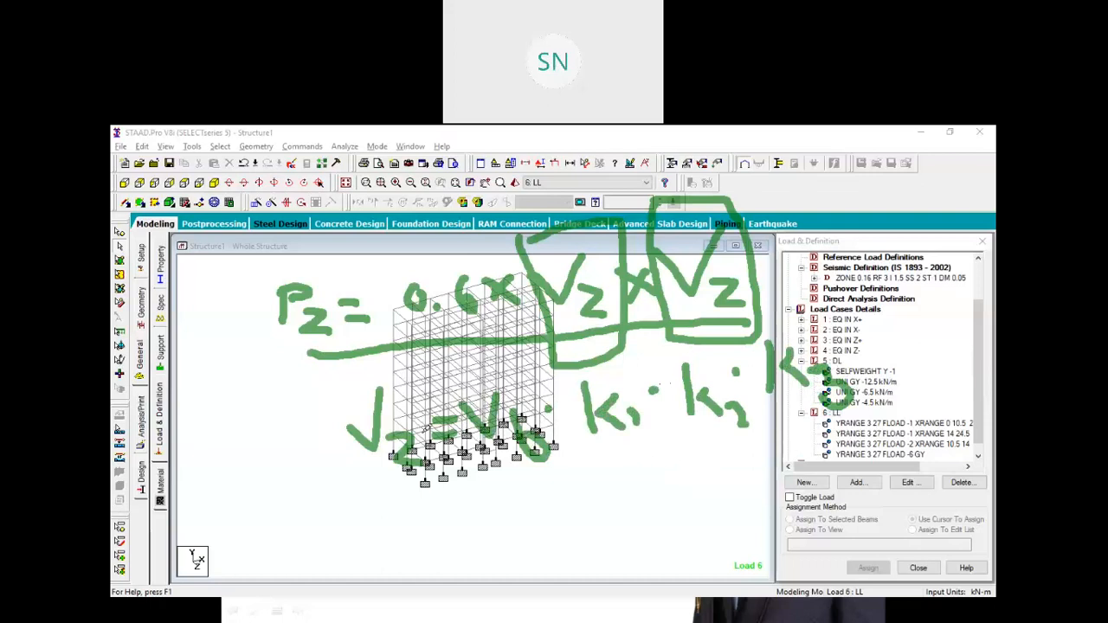
{"action": "left_click_drag", "start_coordinate": [588, 448], "coordinate": [875, 406]}
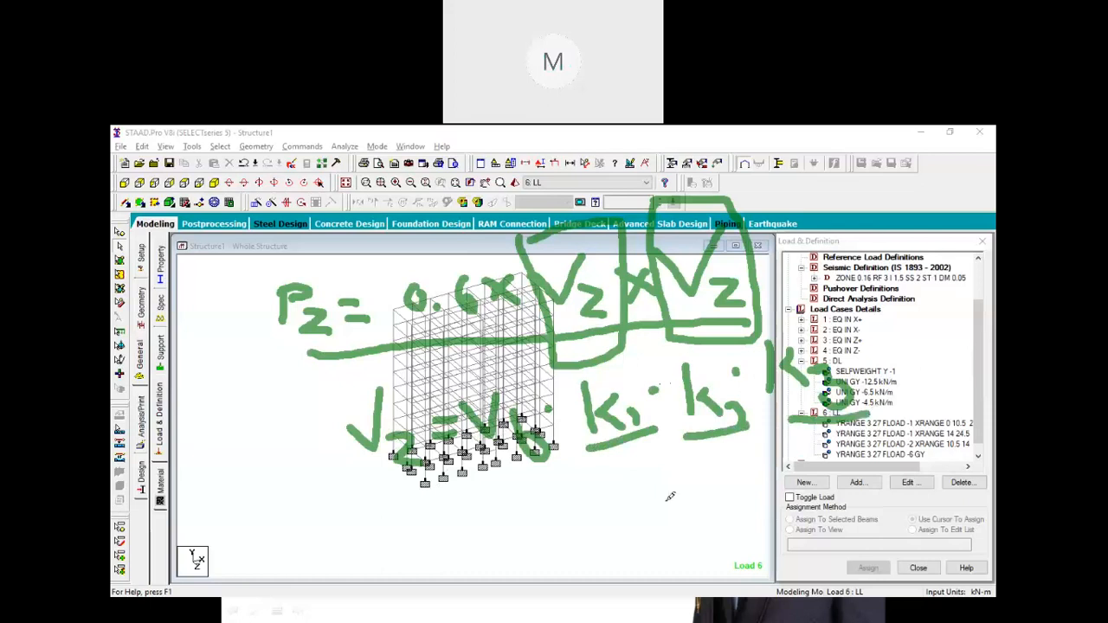
{"action": "mouse_move", "coordinate": [277, 246]}
{"action": "left_mouse_down"}
{"action": "mouse_move", "coordinate": [287, 353]}
{"action": "mouse_move", "coordinate": [352, 294]}
{"action": "mouse_move", "coordinate": [293, 246]}
{"action": "mouse_move", "coordinate": [240, 245]}
{"action": "left_mouse_up"}
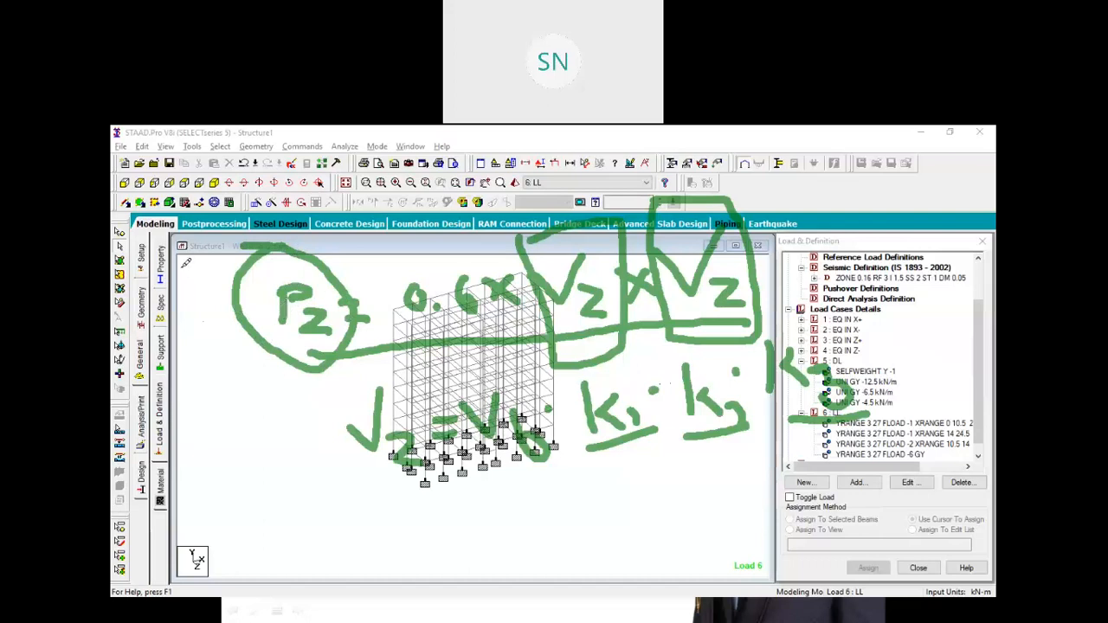
{"action": "key", "text": "Escape"}
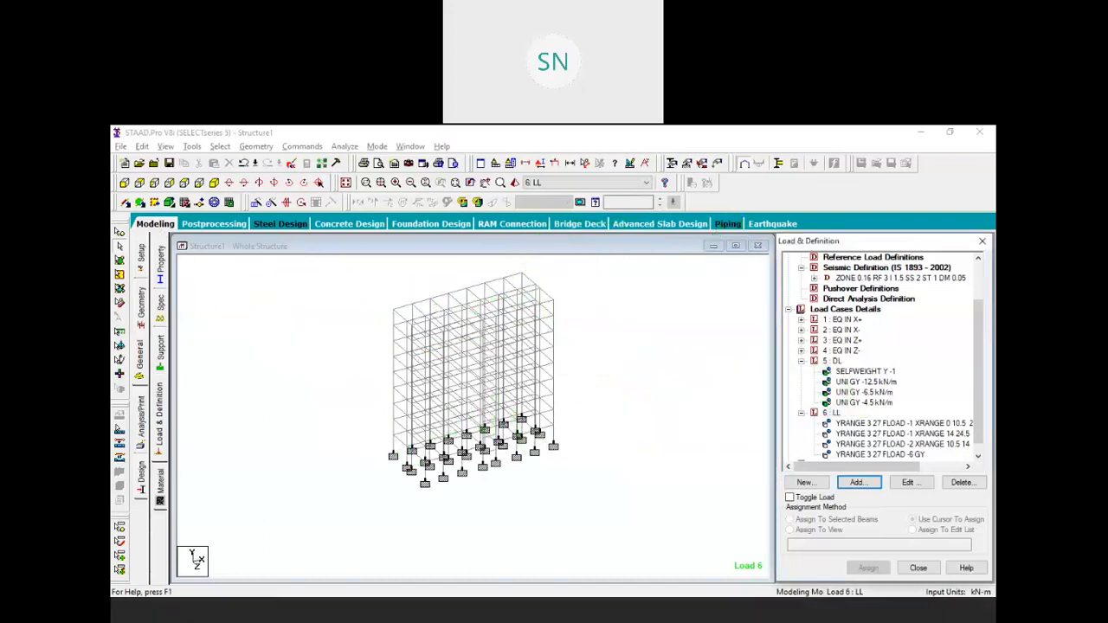
{"action": "mouse_move", "coordinate": [295, 284]}
{"action": "left_mouse_down"}
{"action": "mouse_move", "coordinate": [317, 386]}
{"action": "mouse_move", "coordinate": [310, 275]}
{"action": "mouse_move", "coordinate": [364, 305]}
{"action": "mouse_move", "coordinate": [327, 319]}
{"action": "mouse_move", "coordinate": [395, 377]}
{"action": "left_mouse_up"}
{"action": "mouse_move", "coordinate": [402, 334]}
{"action": "left_mouse_down"}
{"action": "mouse_move", "coordinate": [424, 328]}
{"action": "mouse_move", "coordinate": [426, 351]}
{"action": "left_mouse_up"}
{"action": "left_click_drag", "start_coordinate": [471, 291], "coordinate": [497, 356]}
{"action": "left_click", "coordinate": [519, 346]}
{"action": "mouse_move", "coordinate": [585, 279]}
{"action": "left_mouse_down"}
{"action": "mouse_move", "coordinate": [597, 334]}
{"action": "mouse_move", "coordinate": [574, 335]}
{"action": "left_mouse_up"}
{"action": "left_click_drag", "start_coordinate": [639, 278], "coordinate": [640, 316]}
{"action": "mouse_move", "coordinate": [664, 289]}
{"action": "left_mouse_down"}
{"action": "mouse_move", "coordinate": [655, 302]}
{"action": "mouse_move", "coordinate": [678, 312]}
{"action": "mouse_move", "coordinate": [717, 273]}
{"action": "mouse_move", "coordinate": [736, 351]}
{"action": "left_mouse_up"}
{"action": "left_click_drag", "start_coordinate": [750, 309], "coordinate": [813, 308]}
{"action": "mouse_move", "coordinate": [786, 260]}
{"action": "left_mouse_down"}
{"action": "mouse_move", "coordinate": [805, 277]}
{"action": "mouse_move", "coordinate": [831, 275]}
{"action": "left_mouse_up"}
{"action": "mouse_move", "coordinate": [613, 407]}
{"action": "left_mouse_down"}
{"action": "mouse_move", "coordinate": [663, 433]}
{"action": "mouse_move", "coordinate": [611, 457]}
{"action": "left_mouse_up"}
{"action": "mouse_move", "coordinate": [691, 396]}
{"action": "left_mouse_down"}
{"action": "mouse_move", "coordinate": [755, 407]}
{"action": "mouse_move", "coordinate": [792, 374]}
{"action": "mouse_move", "coordinate": [815, 407]}
{"action": "left_mouse_up"}
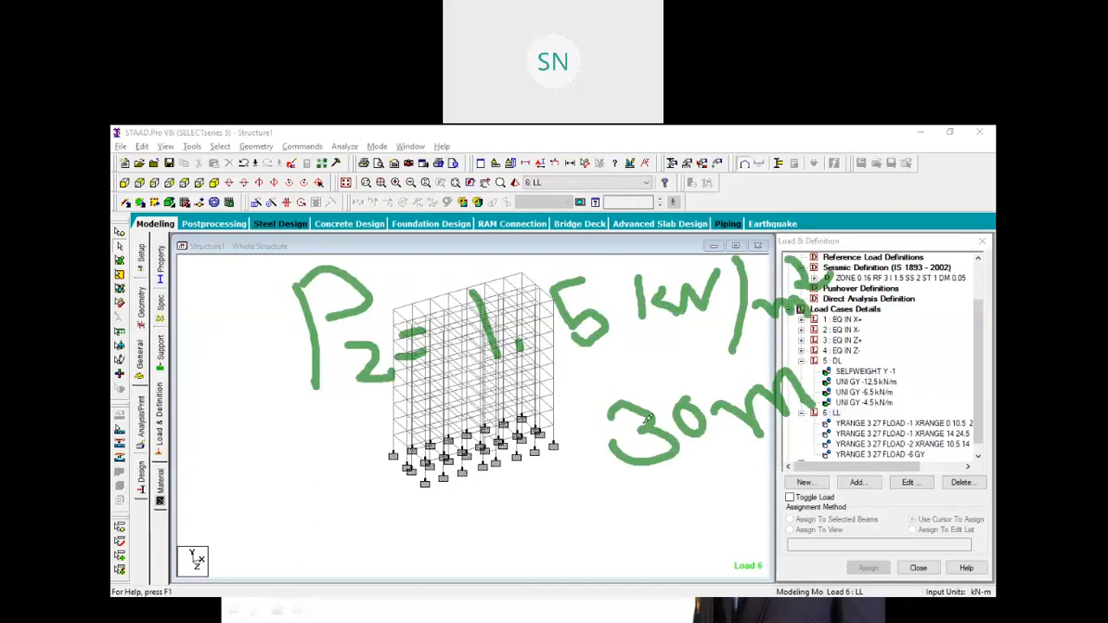
{"action": "left_click_drag", "start_coordinate": [638, 478], "coordinate": [767, 445]}
{"action": "left_click_drag", "start_coordinate": [625, 489], "coordinate": [805, 450]}
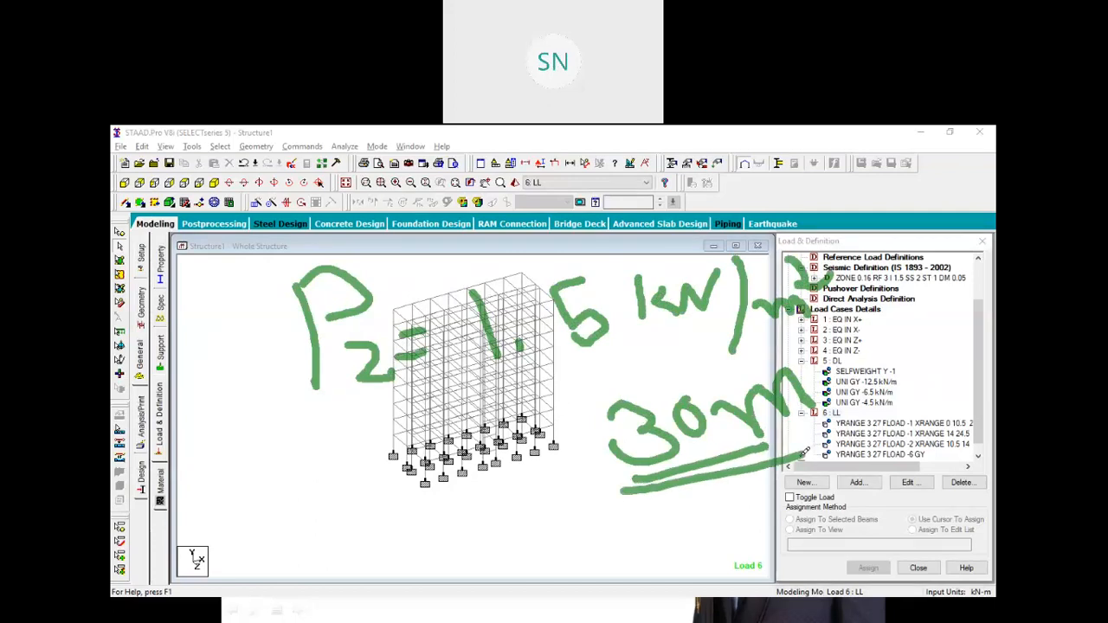
{"action": "mouse_move", "coordinate": [501, 369]}
{"action": "left_mouse_down"}
{"action": "mouse_move", "coordinate": [609, 349]}
{"action": "mouse_move", "coordinate": [630, 363]}
{"action": "left_mouse_up"}
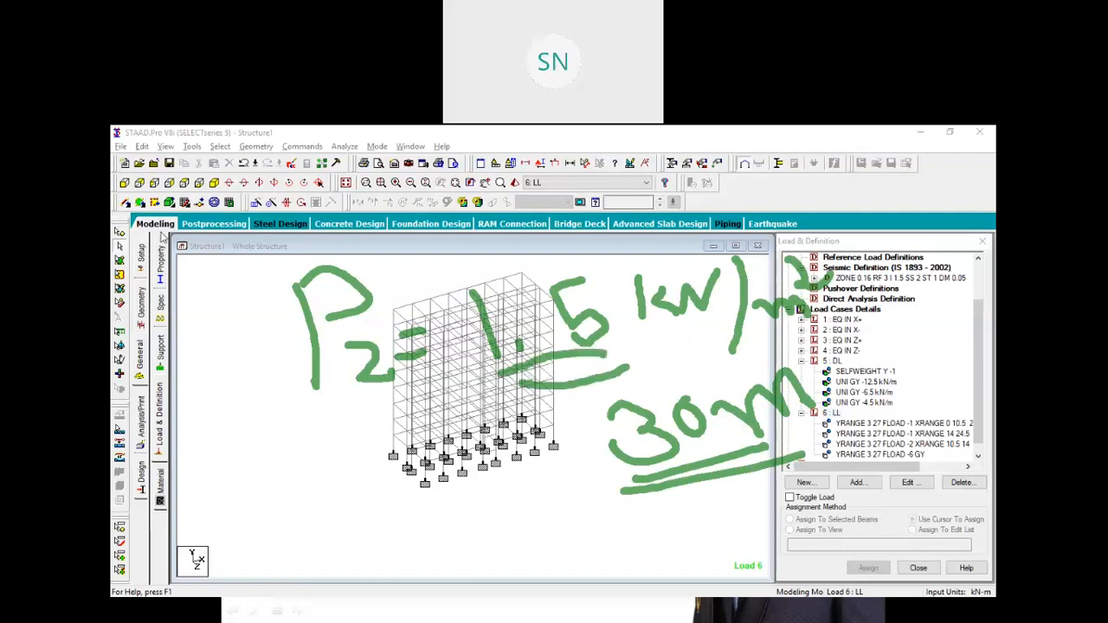
{"action": "key", "text": "Escape"}
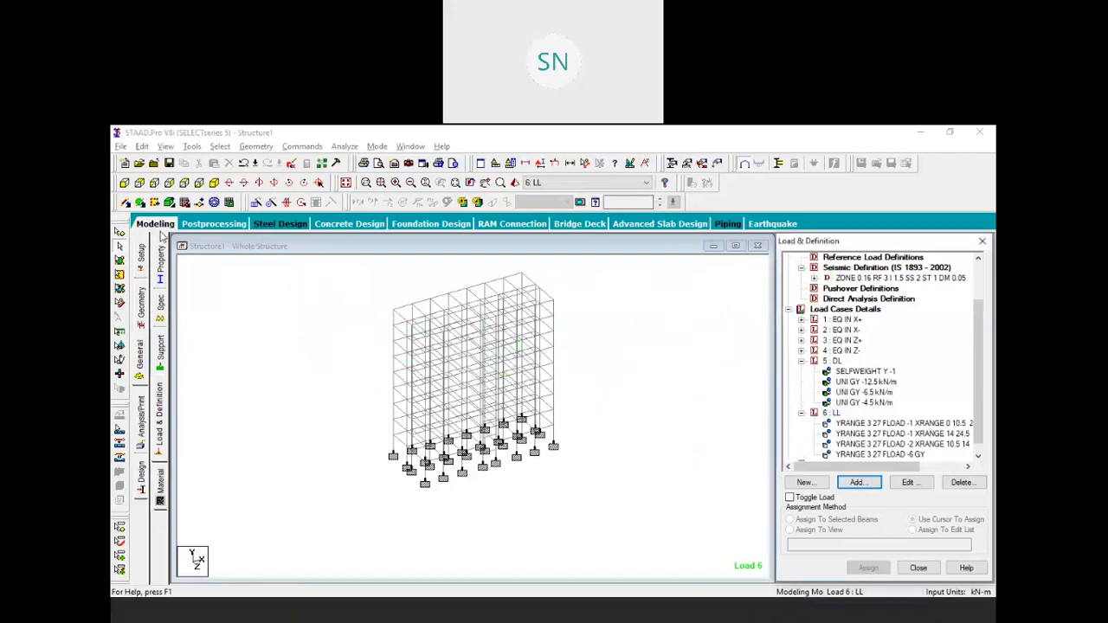
Step: Collapse the LL and DL load cases in the load tree
{"action": "left_click", "coordinate": [802, 413]}
{"action": "left_click", "coordinate": [801, 413]}
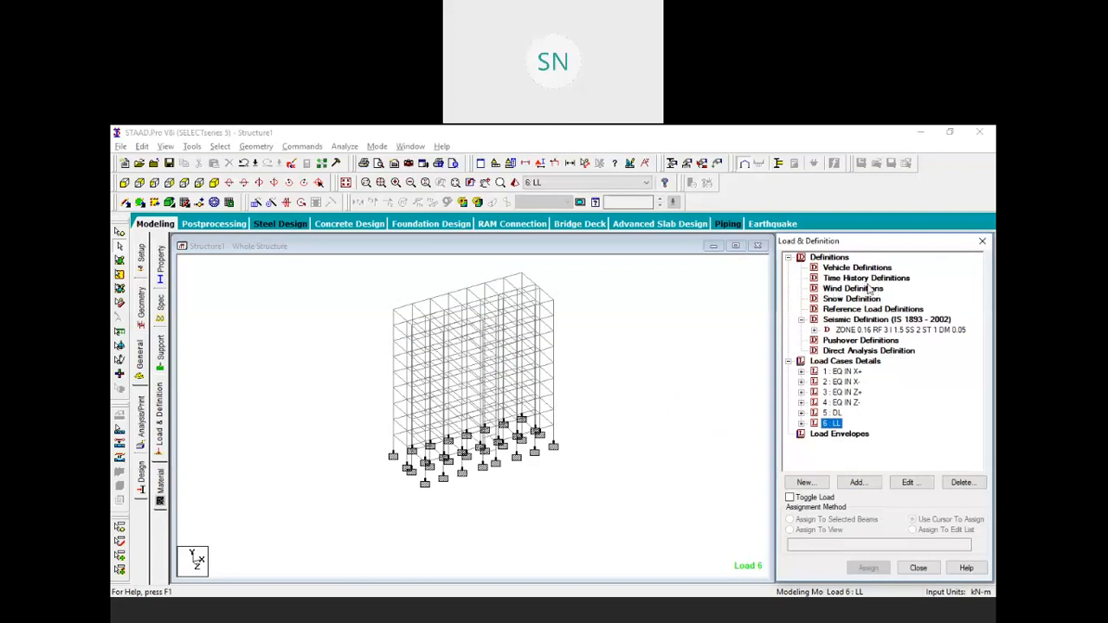
Step: Add wind definition type 1 with the comment WIND 1
{"action": "left_click", "coordinate": [828, 289]}
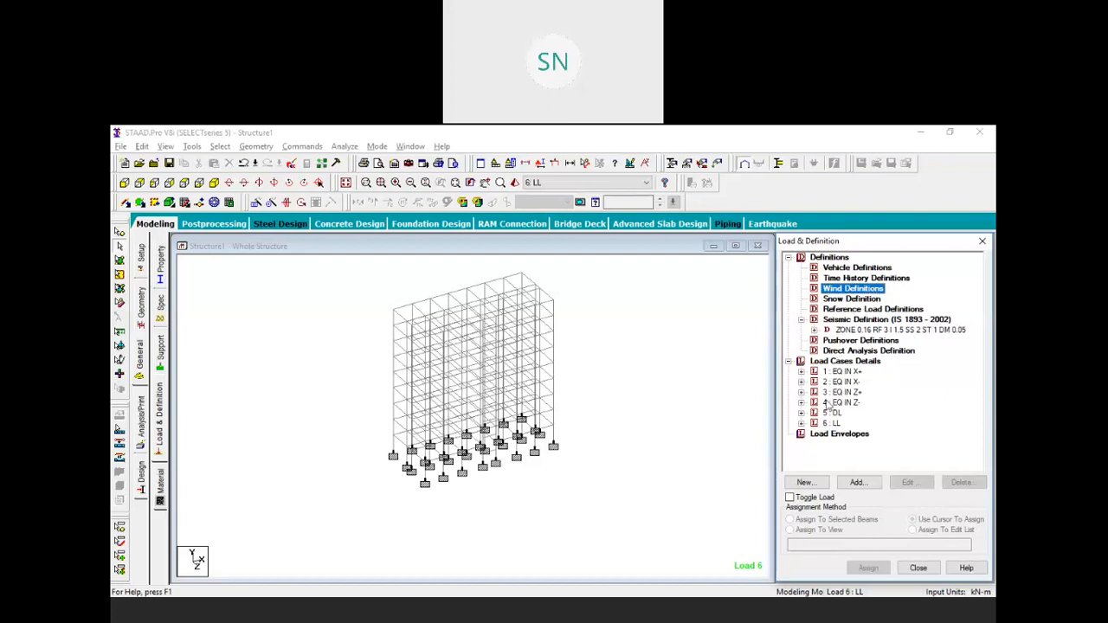
{"action": "left_click", "coordinate": [857, 483]}
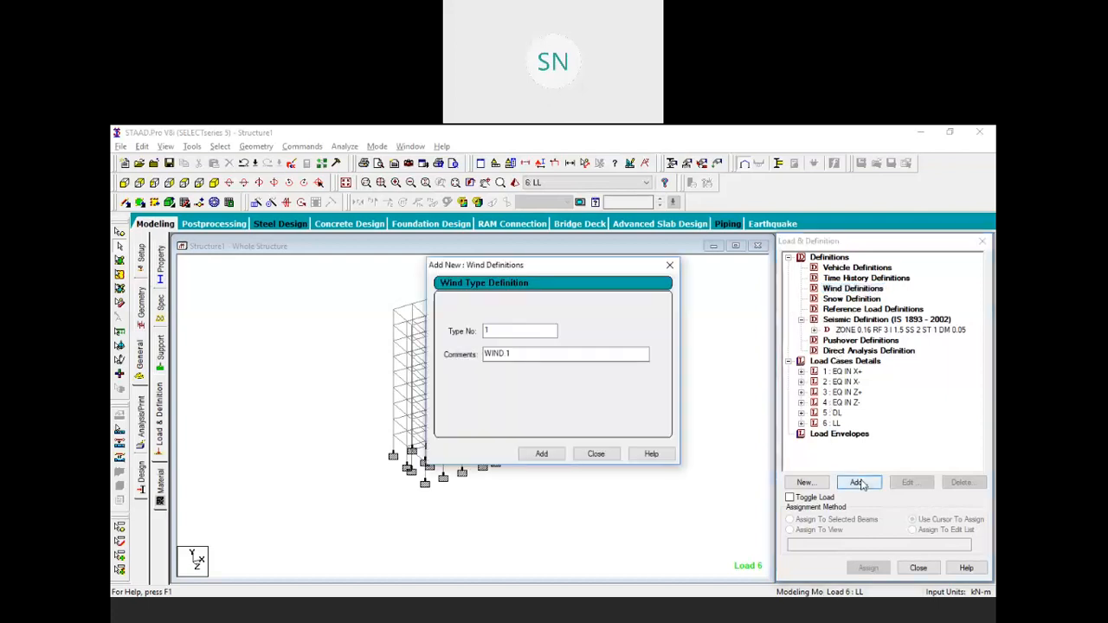
{"action": "key", "text": "Tab"}
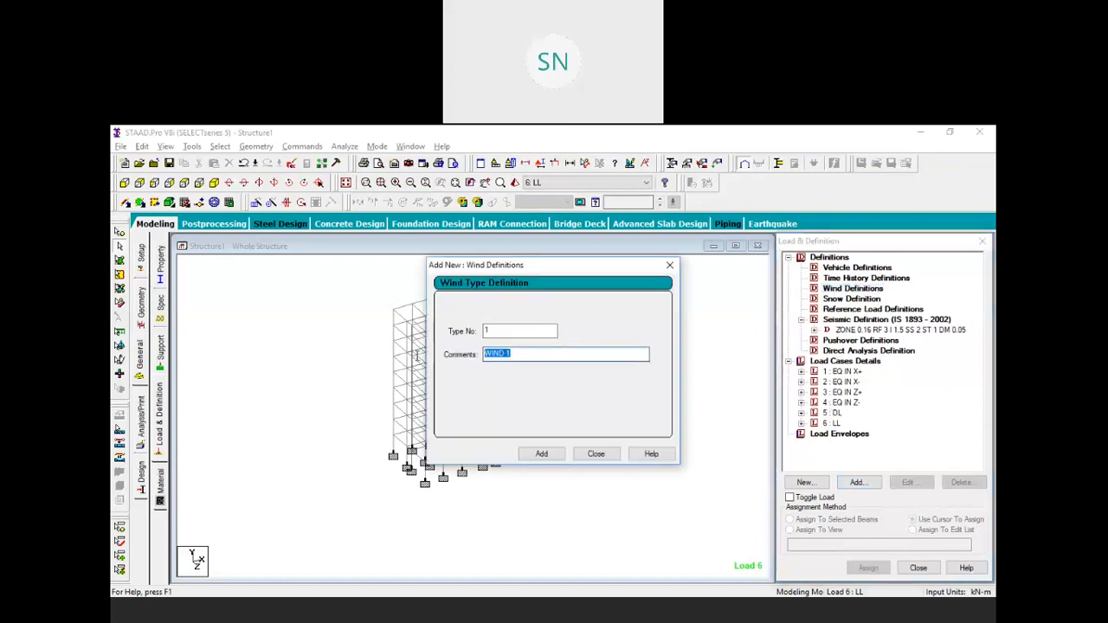
{"action": "left_click", "coordinate": [542, 454]}
{"action": "left_click", "coordinate": [596, 454]}
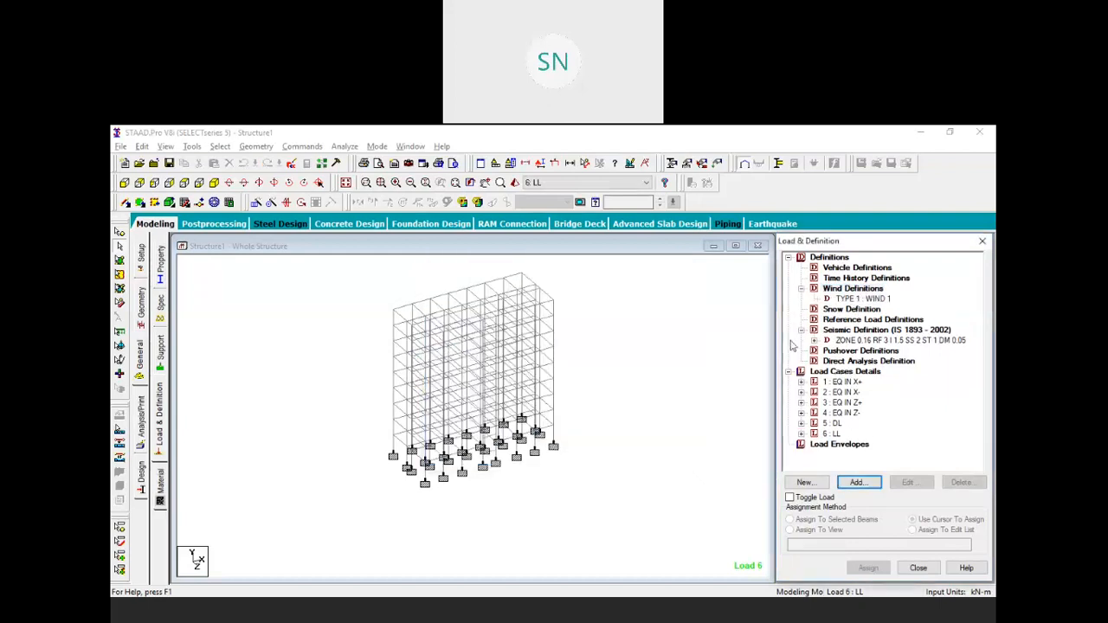
Step: Open a new custom intensity-versus-height definition for the WIND 1 type
{"action": "left_click", "coordinate": [863, 298]}
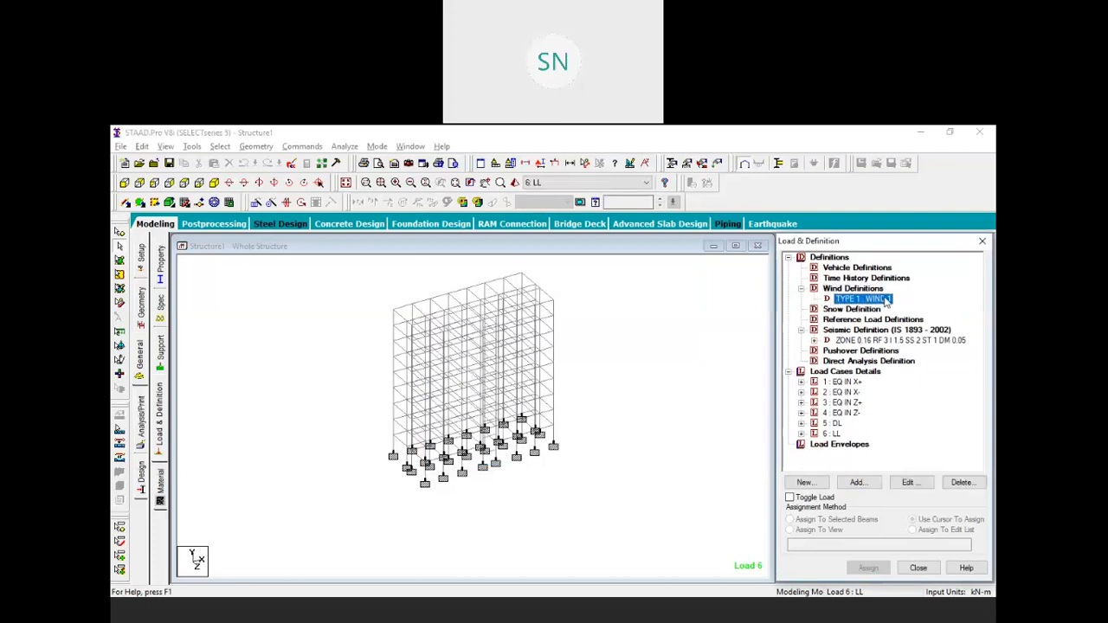
{"action": "left_click", "coordinate": [857, 482]}
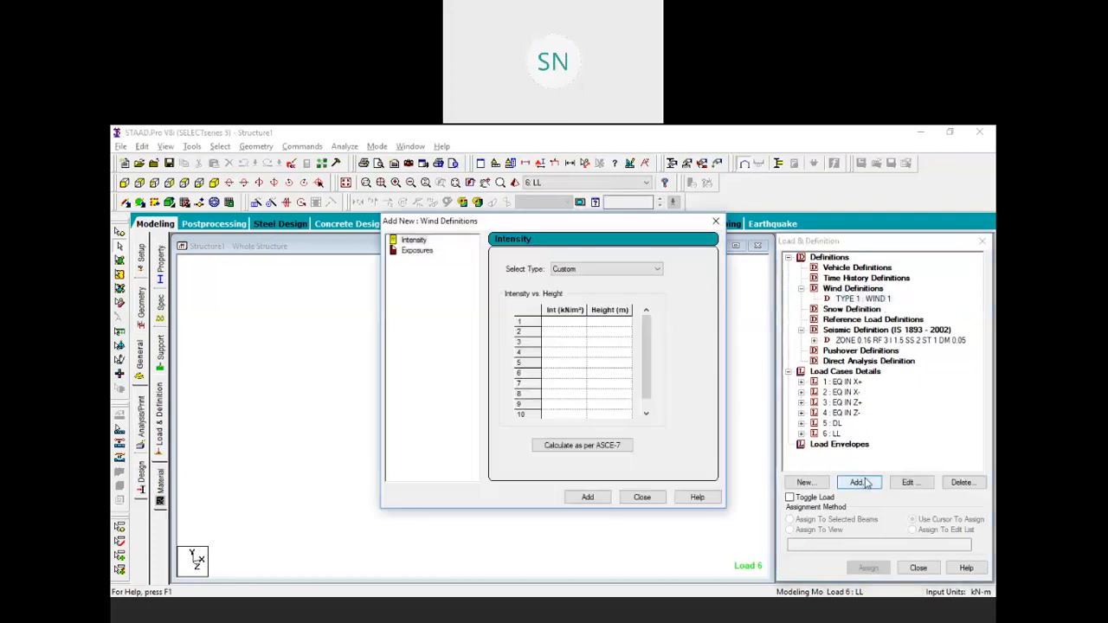
{"action": "left_click_drag", "start_coordinate": [490, 226], "coordinate": [435, 201]}
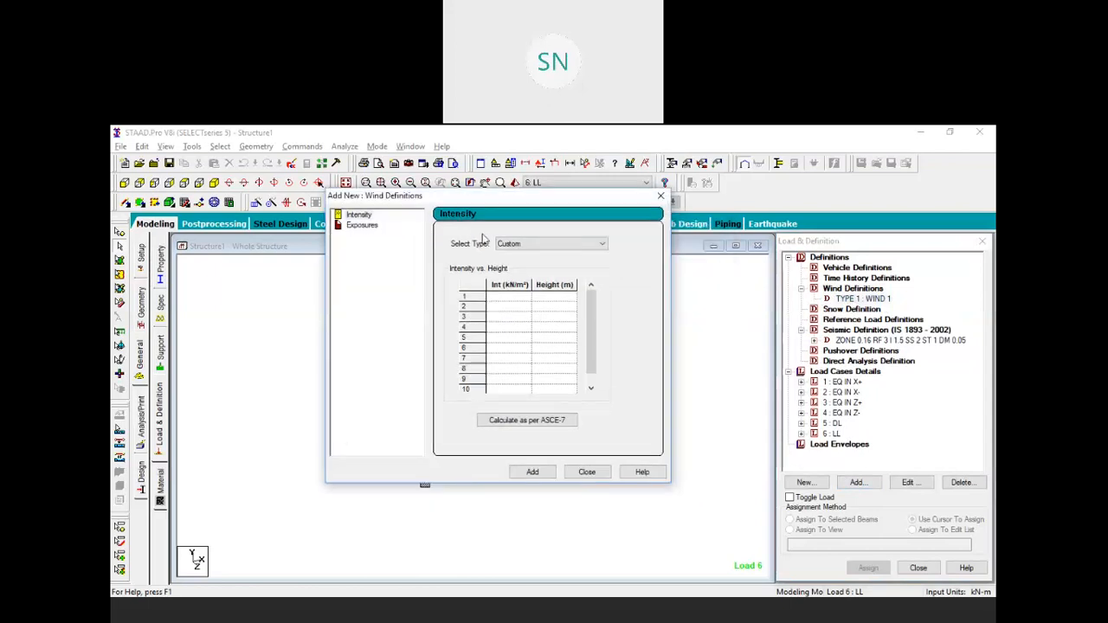
{"action": "left_click", "coordinate": [518, 299]}
{"action": "type", "text": "1.5"}
{"action": "left_click", "coordinate": [557, 299]}
{"action": "type", "text": "30"}
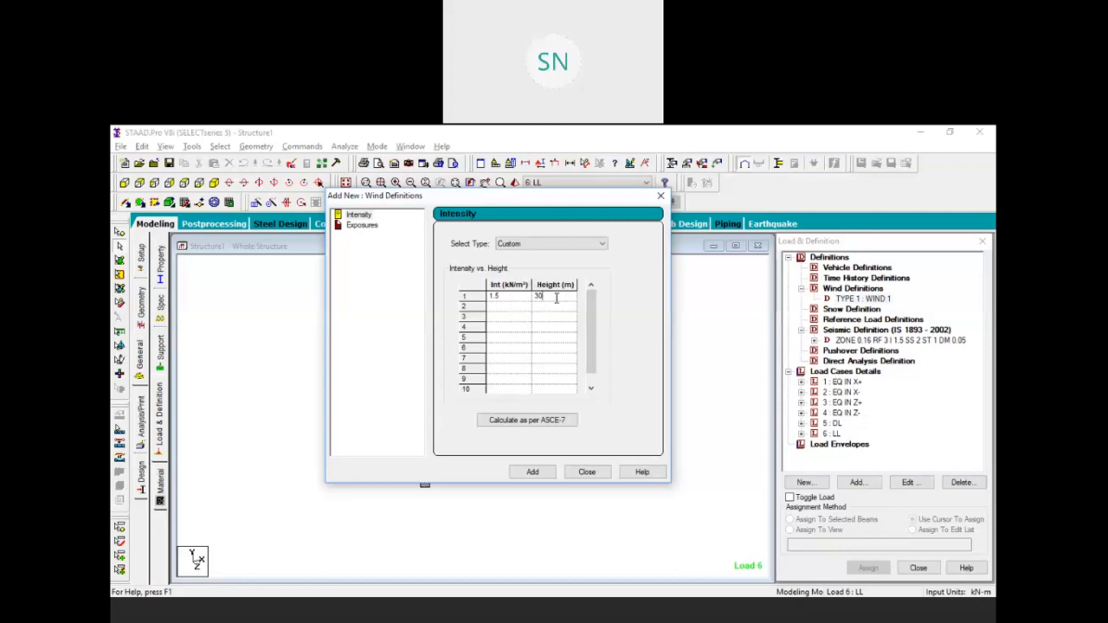
{"action": "left_click", "coordinate": [526, 299]}
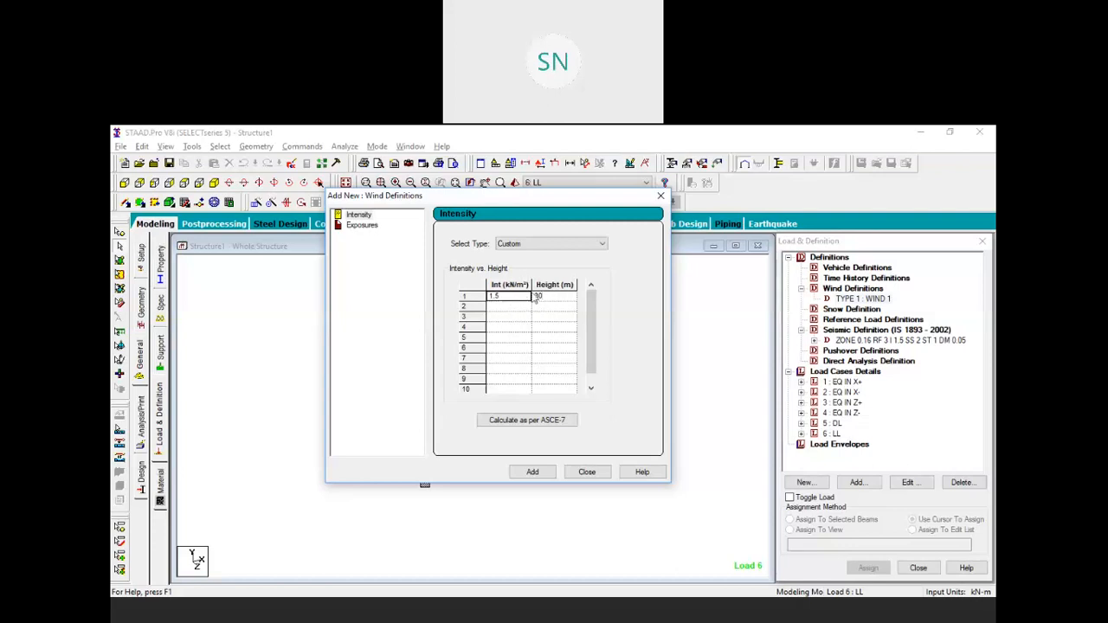
{"action": "left_click", "coordinate": [547, 297]}
Step: Set the first two wind intensity rows to 0.8 kN/m2 at 5 m and 0.86 kN/m2 at 10 m
{"action": "left_click", "coordinate": [520, 300]}
{"action": "type", "text": "0.8"}
{"action": "double_click", "coordinate": [557, 298]}
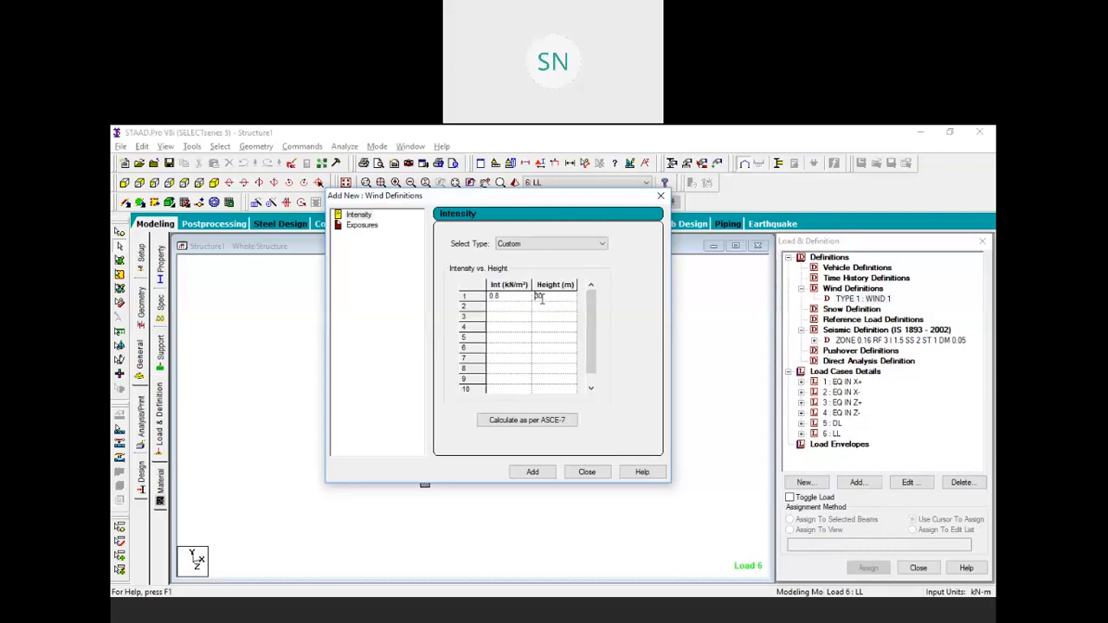
{"action": "key", "text": "BackSpace"}
{"action": "key", "text": "BackSpace"}
{"action": "type", "text": "5"}
{"action": "left_click", "coordinate": [521, 309]}
{"action": "type", "text": "0.86"}
{"action": "left_click", "coordinate": [549, 308]}
{"action": "type", "text": "10"}
Step: Enter wind intensities of 1 kN/m2 at 15 m and 1.24 kN/m2 at 20 m in rows 3 and 4
{"action": "left_click", "coordinate": [516, 318]}
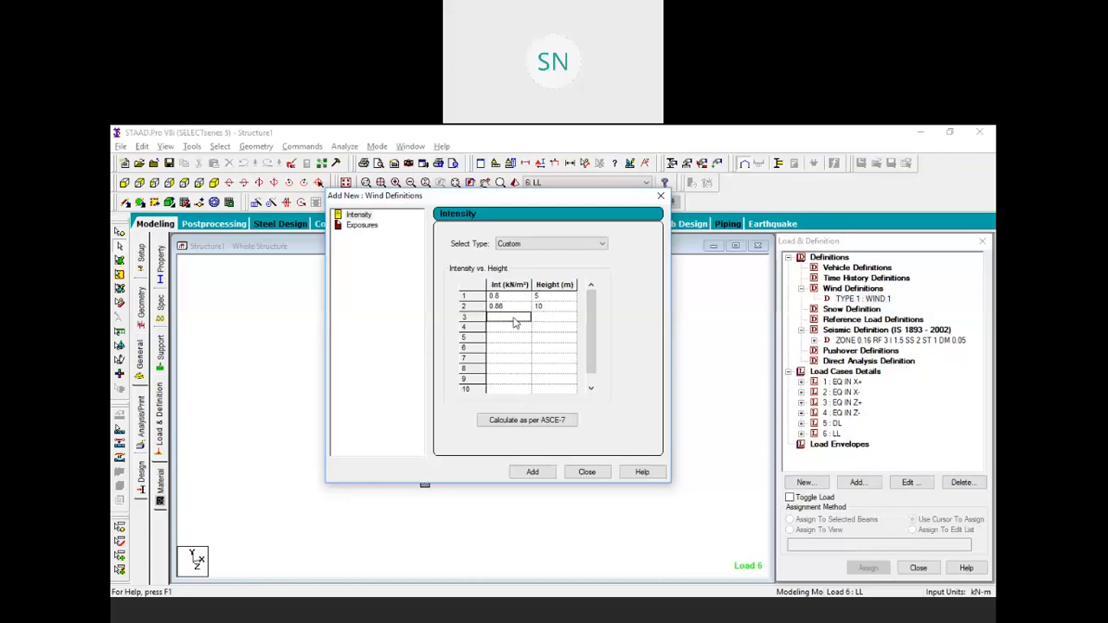
{"action": "type", "text": "1"}
{"action": "left_click", "coordinate": [552, 319]}
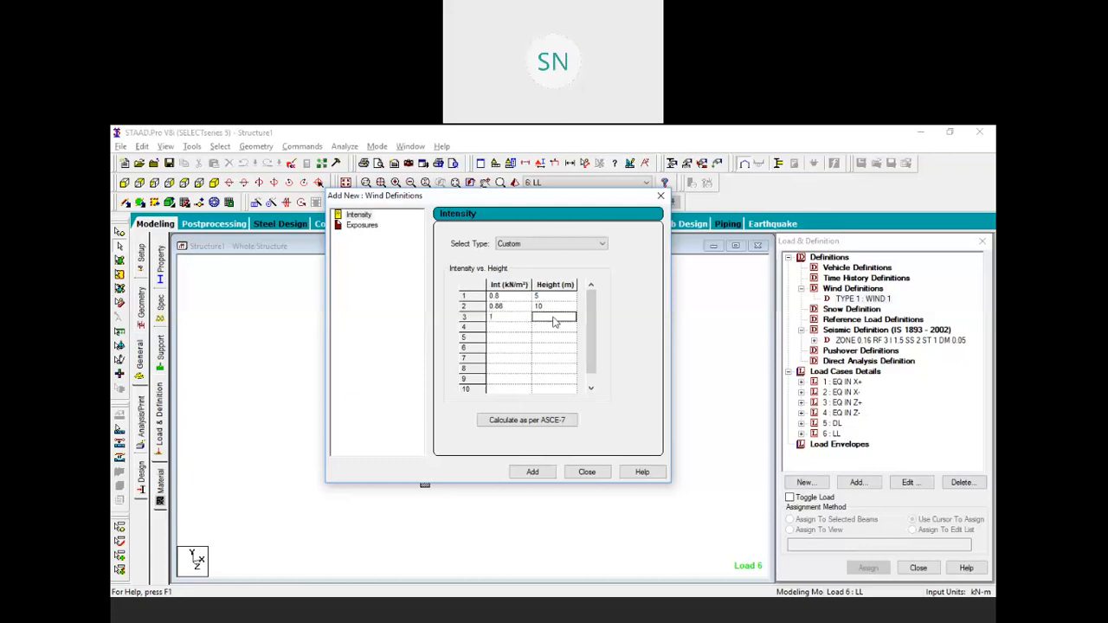
{"action": "type", "text": "15"}
{"action": "left_click", "coordinate": [517, 328]}
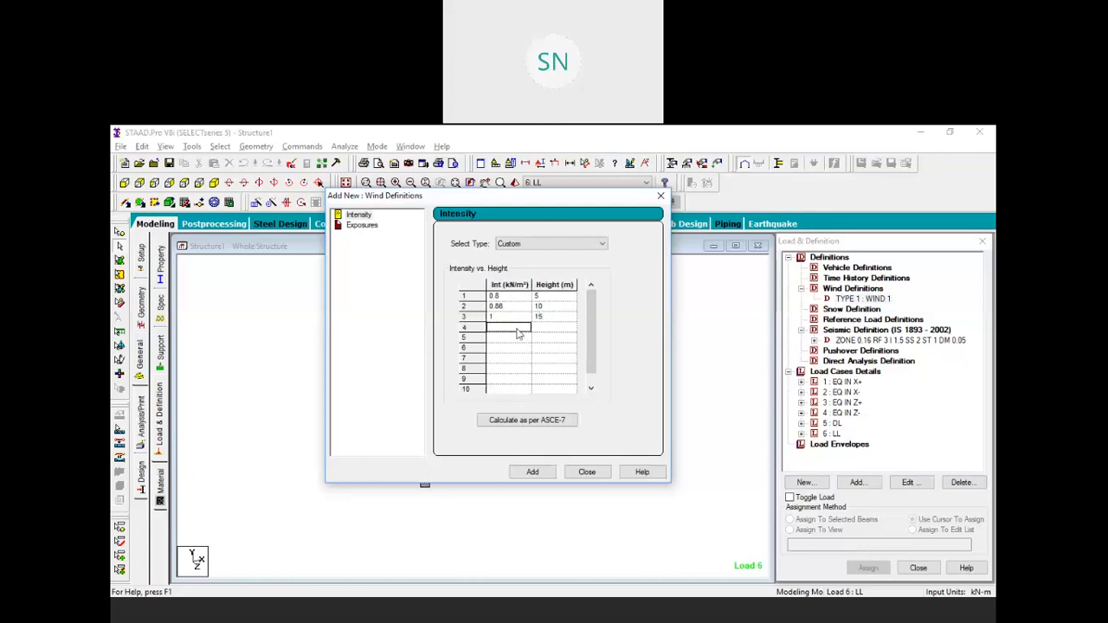
{"action": "type", "text": "1.24"}
{"action": "left_click", "coordinate": [548, 334]}
{"action": "type", "text": "20"}
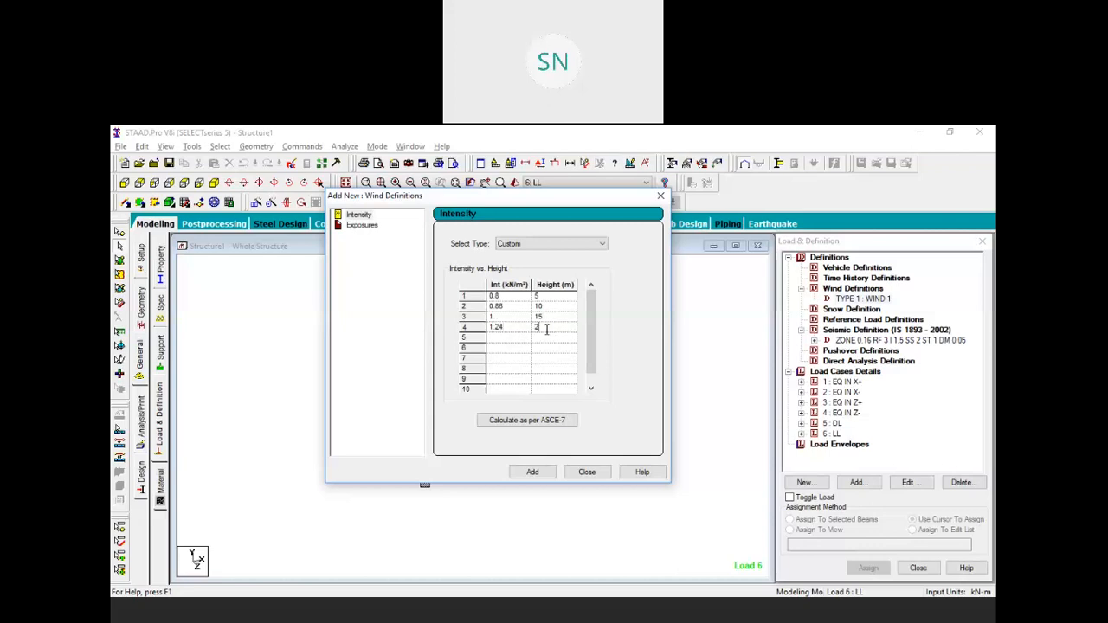
Step: Enter wind intensities of 1.35 kN/m2 at 25 m and 1.5 kN/m2 at 30 m, and add the intensity table to WIND 1
{"action": "left_click", "coordinate": [516, 346]}
{"action": "type", "text": "1.35"}
{"action": "left_click", "coordinate": [545, 337]}
{"action": "type", "text": "25"}
{"action": "left_click", "coordinate": [511, 349]}
{"action": "type", "text": "1.5"}
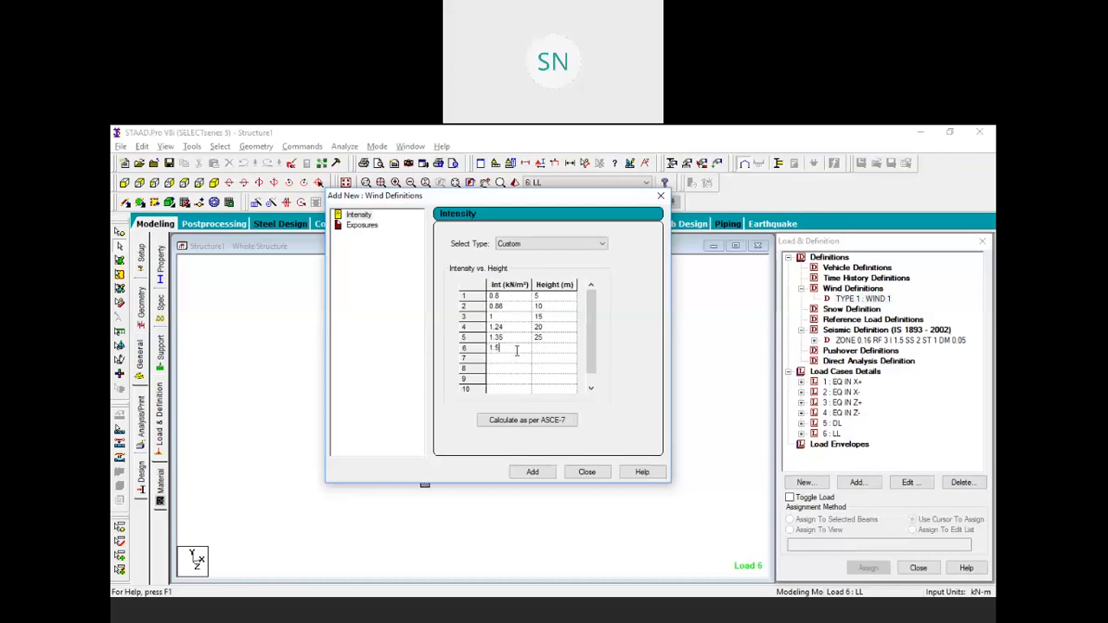
{"action": "left_click", "coordinate": [541, 348]}
{"action": "type", "text": "30"}
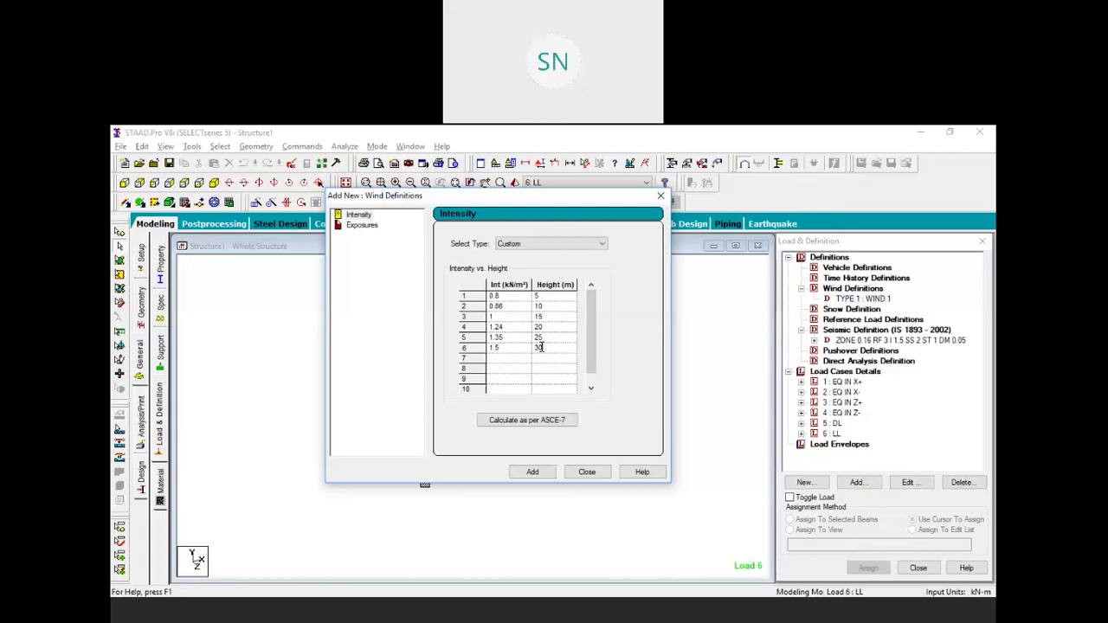
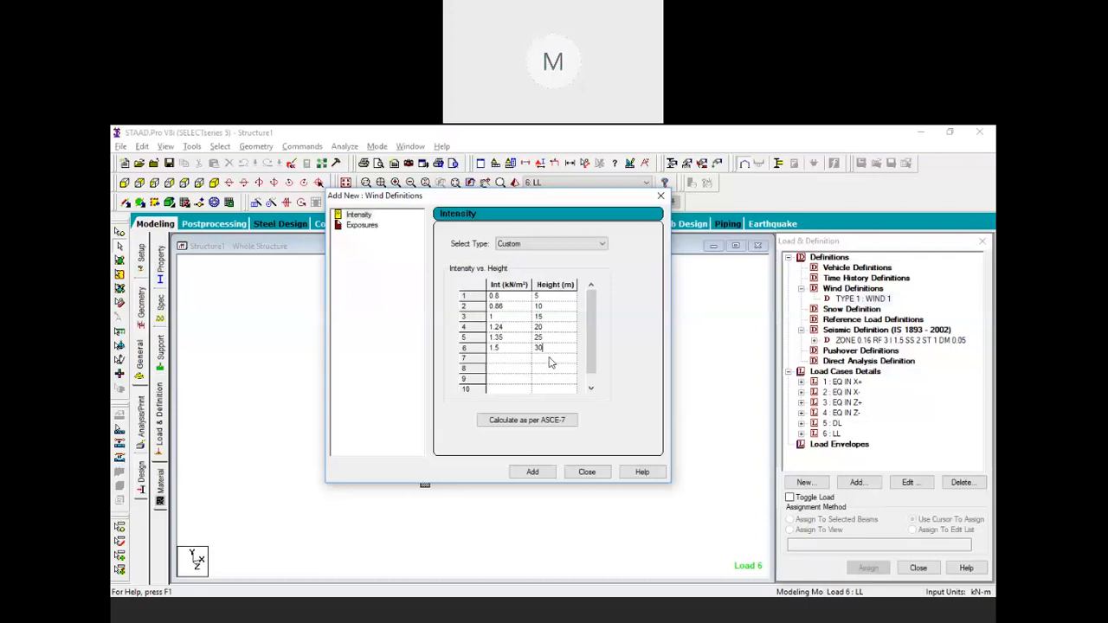
{"action": "left_click", "coordinate": [534, 472]}
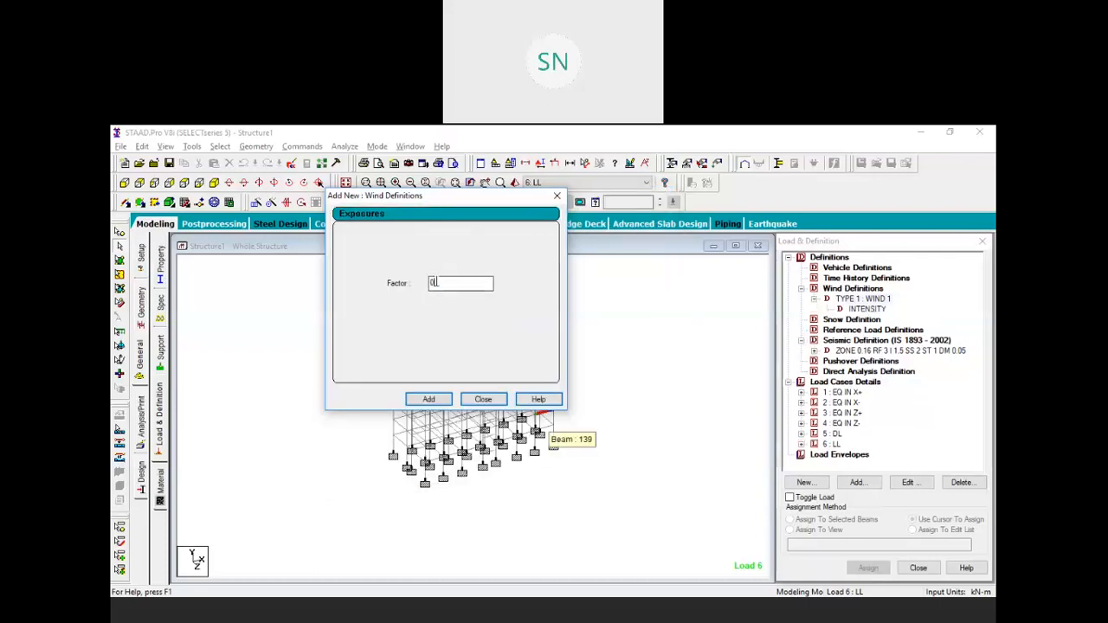
Step: Add an exposure with a factor of 1 to the WIND 1 definition
{"action": "type", "text": "1"}
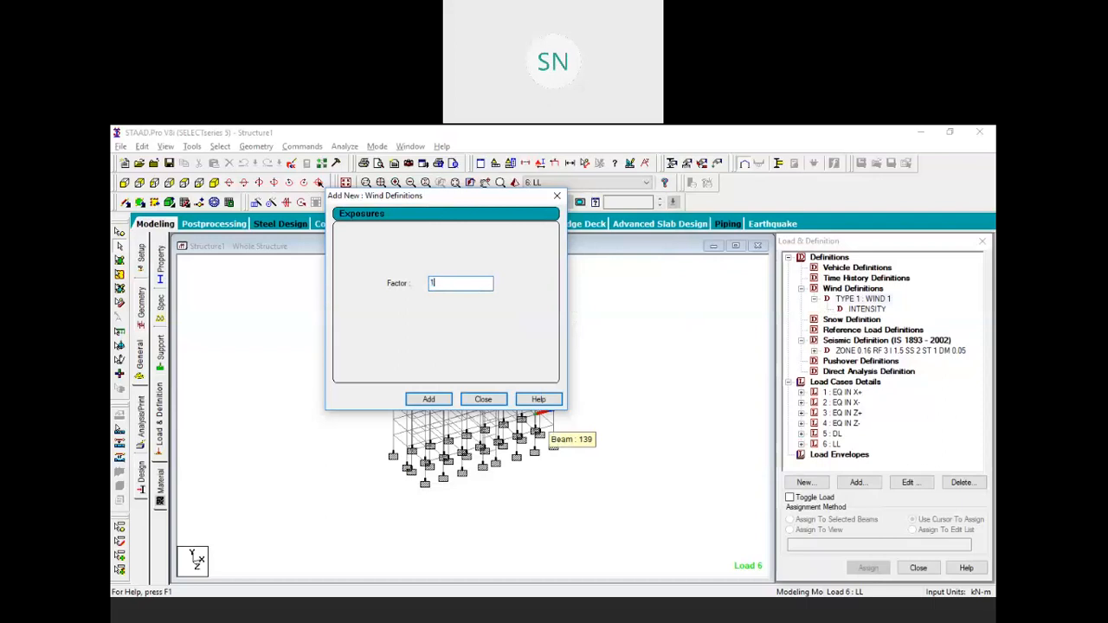
{"action": "left_click", "coordinate": [431, 399]}
{"action": "left_click", "coordinate": [483, 399]}
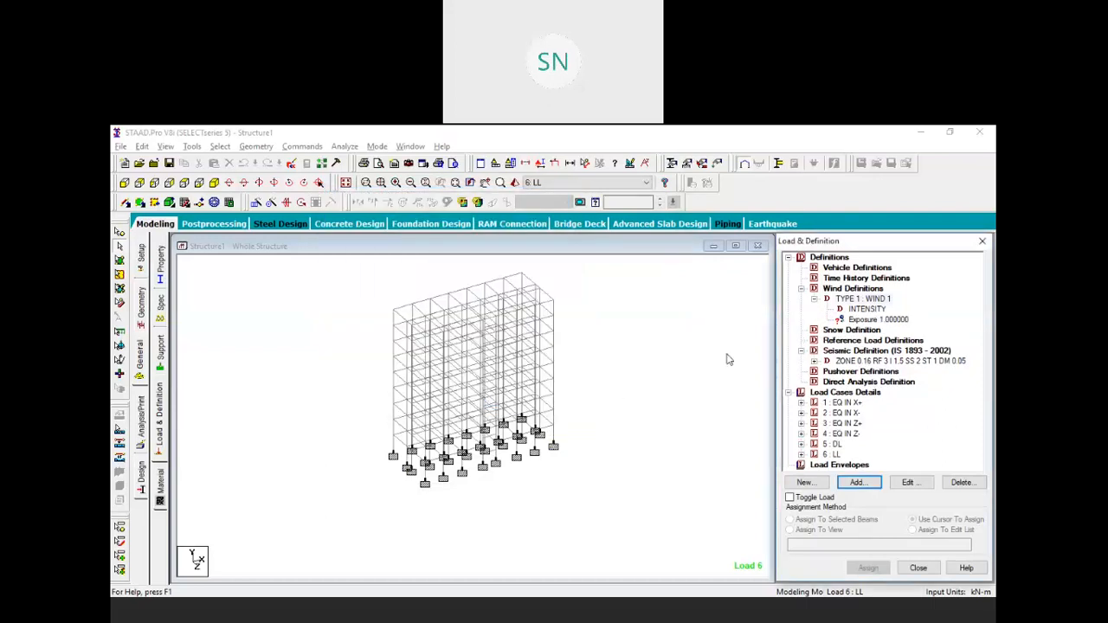
Step: Assign the wind exposure factor to the whole structure in view and clear the selection
{"action": "left_click", "coordinate": [873, 322]}
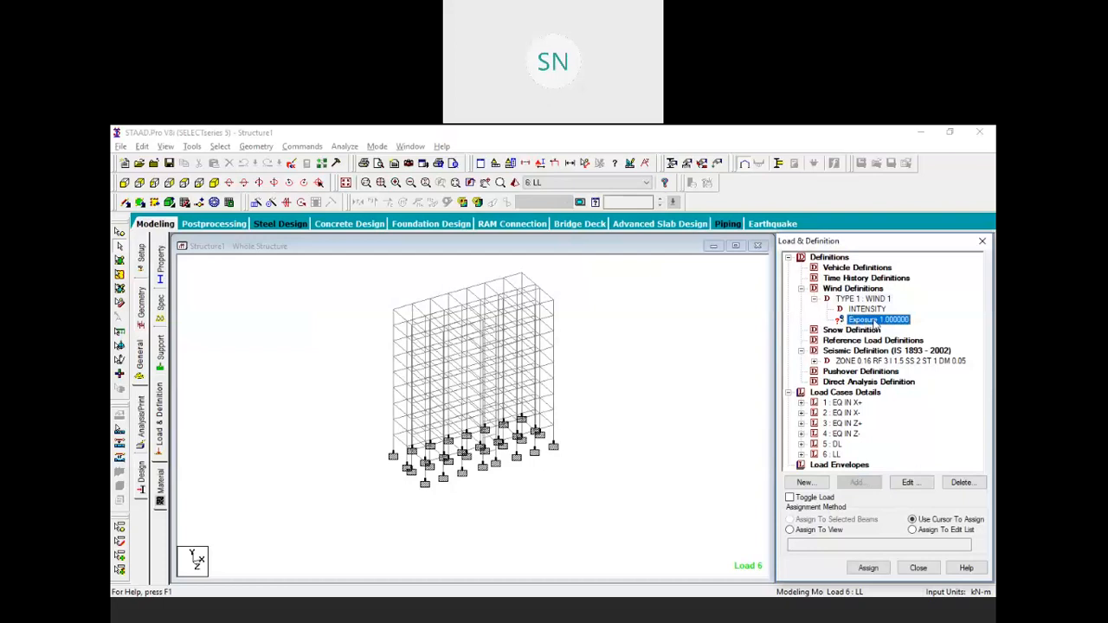
{"action": "left_click", "coordinate": [803, 531]}
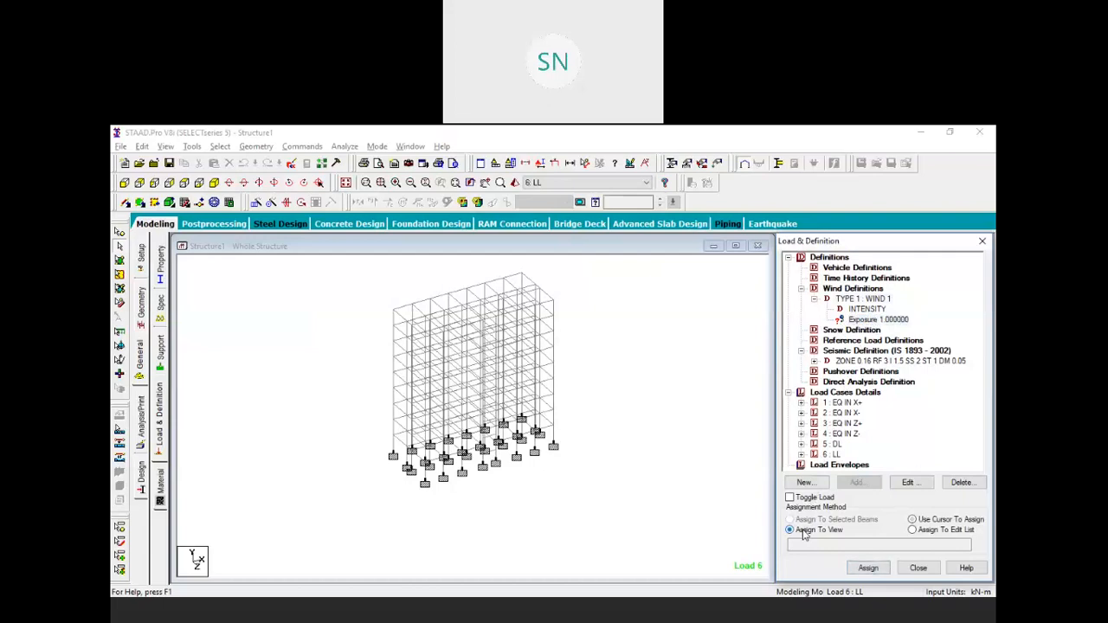
{"action": "left_click", "coordinate": [868, 568]}
{"action": "left_click", "coordinate": [868, 568]}
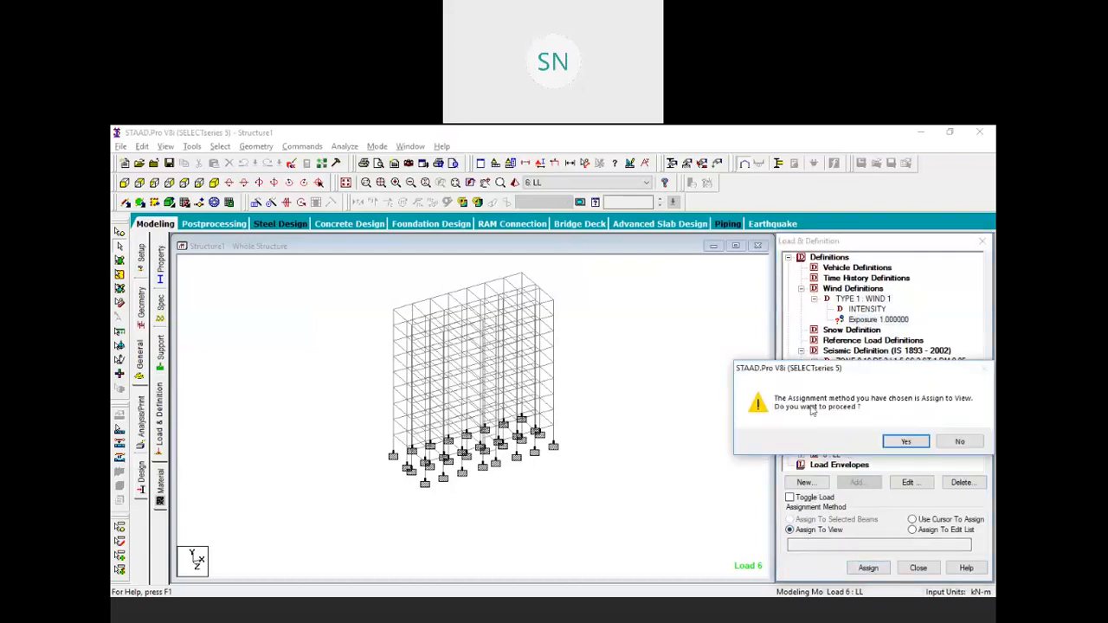
{"action": "left_click", "coordinate": [905, 442]}
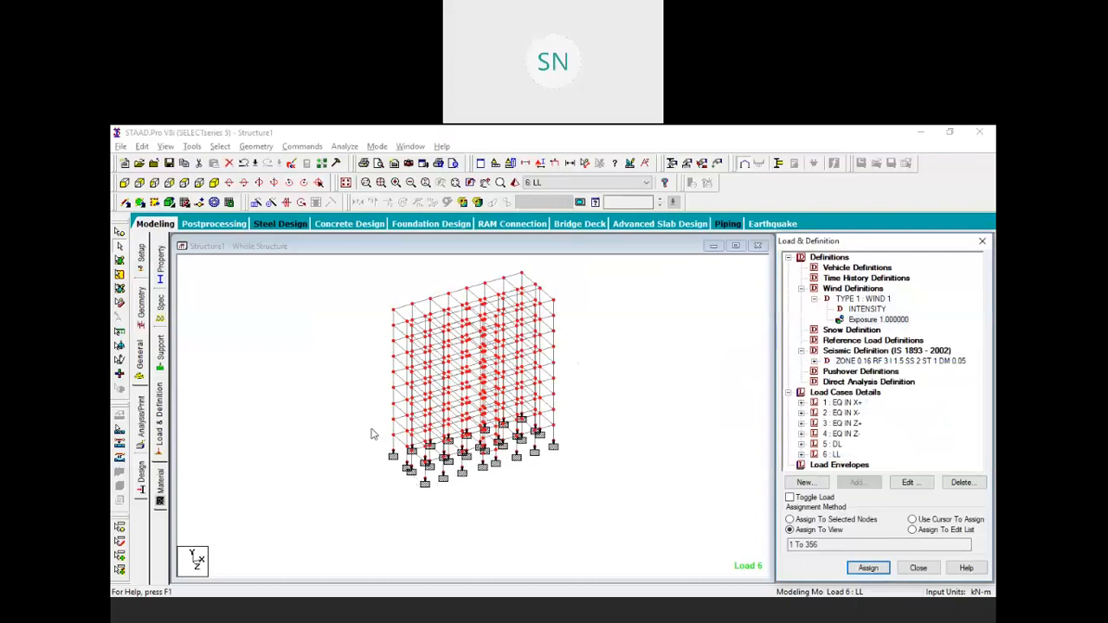
{"action": "left_click", "coordinate": [570, 462]}
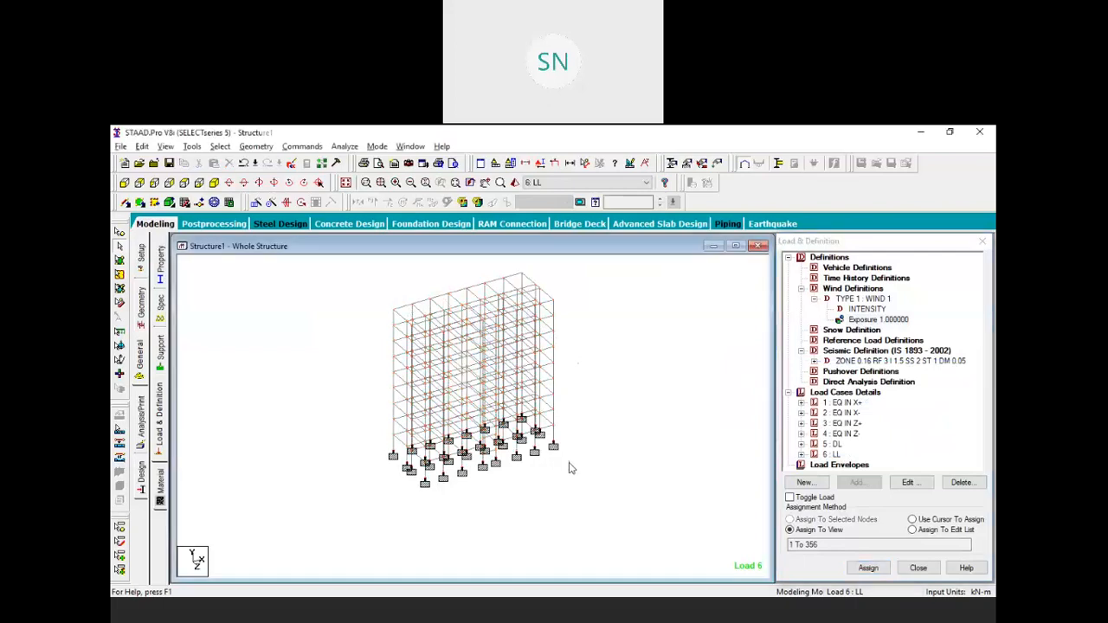
{"action": "middle_click_drag", "start_coordinate": [527, 484], "coordinate": [554, 494]}
{"action": "scroll", "coordinate": [527, 465], "scroll_direction": "up", "scroll_amount": 3}
{"action": "middle_click_drag", "start_coordinate": [598, 348], "coordinate": [618, 393]}
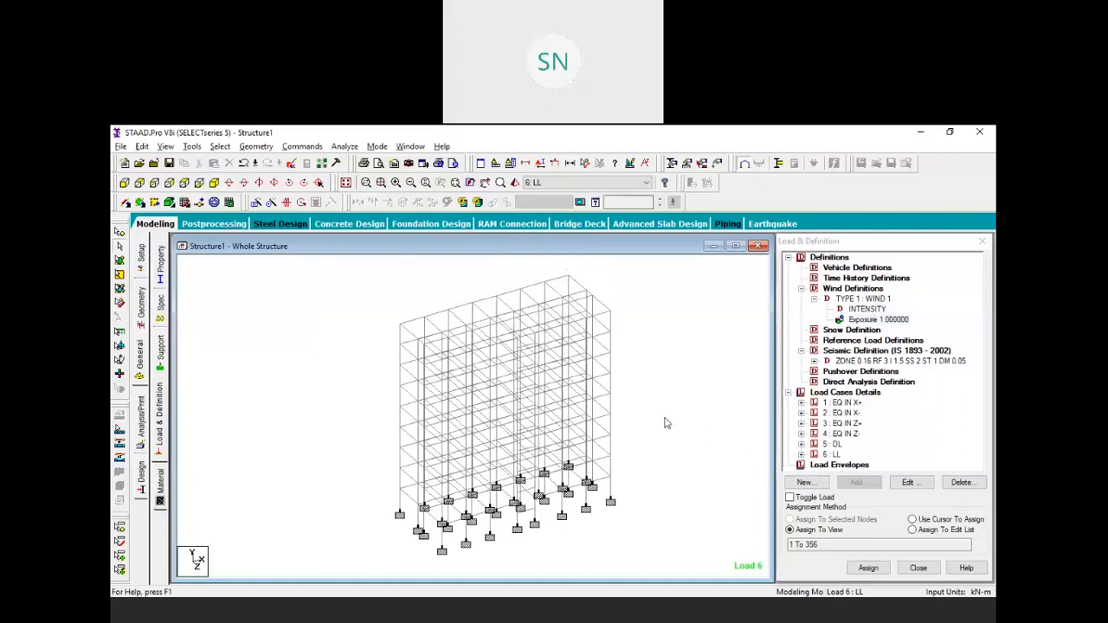
{"action": "scroll", "coordinate": [697, 435], "scroll_direction": "down", "scroll_amount": 2}
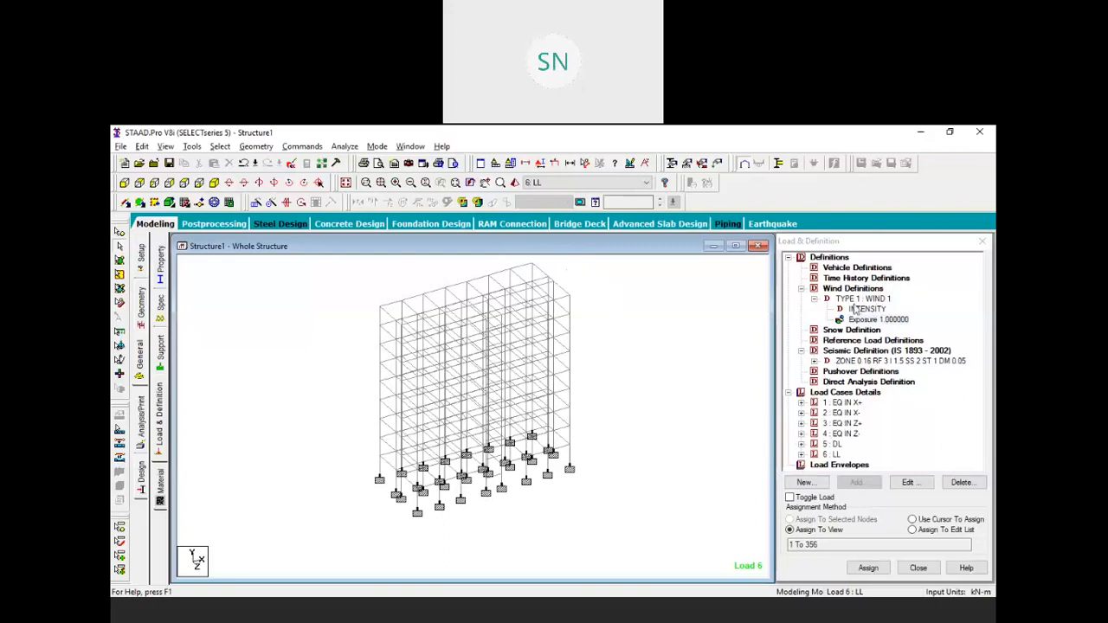
Step: Add primary load case 7 with loading type Wind and the title WL IN X+, copying the title for reuse
{"action": "left_click", "coordinate": [852, 394]}
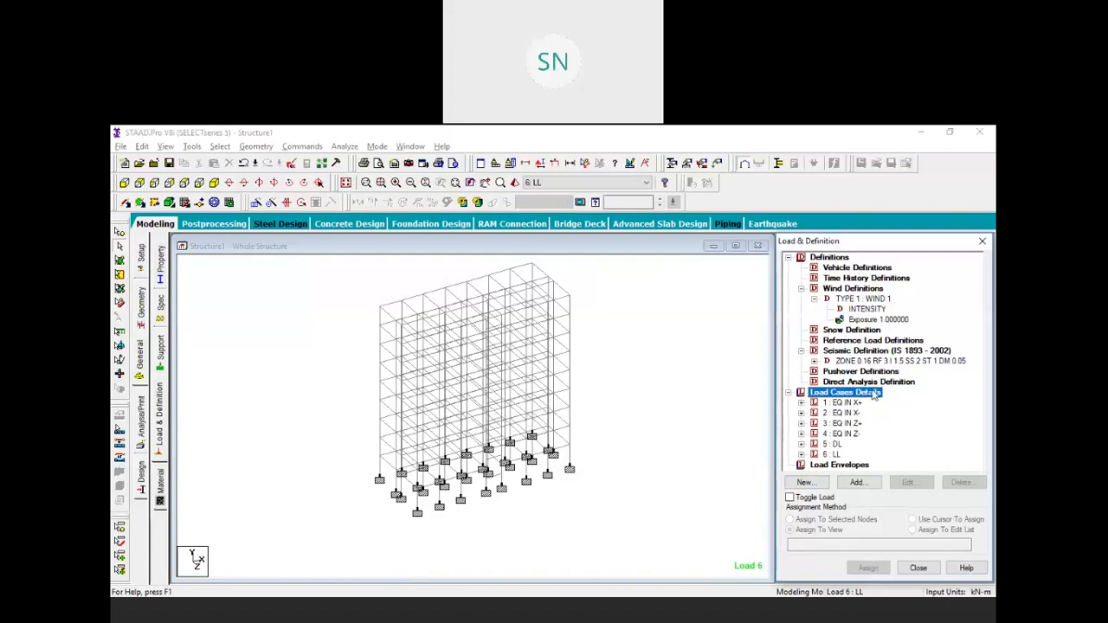
{"action": "left_click", "coordinate": [856, 482]}
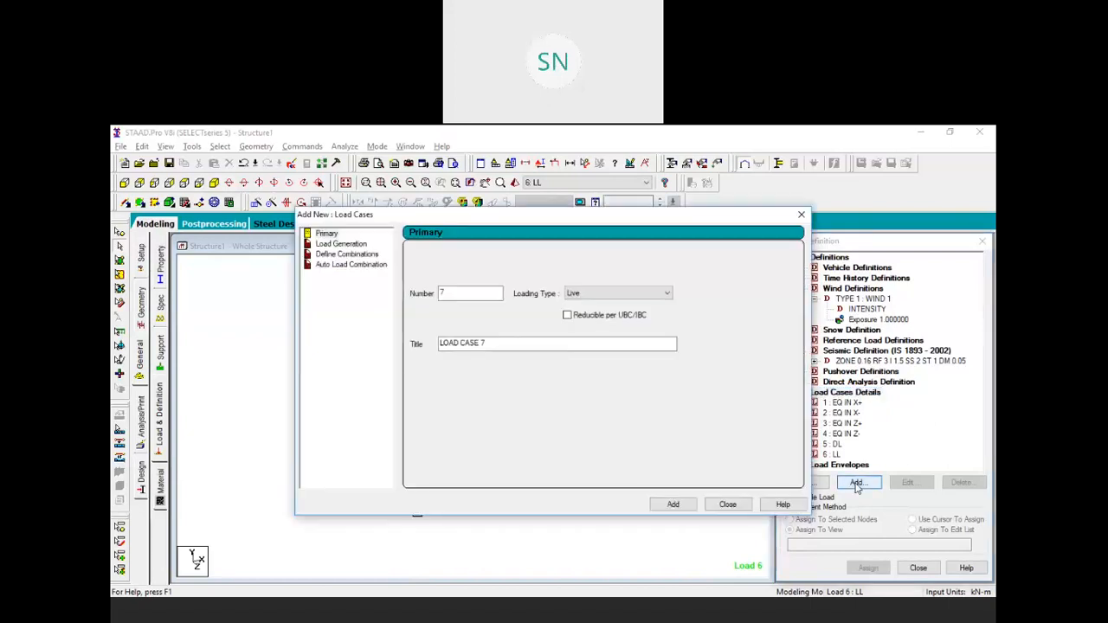
{"action": "left_click", "coordinate": [610, 294]}
{"action": "left_click", "coordinate": [597, 329]}
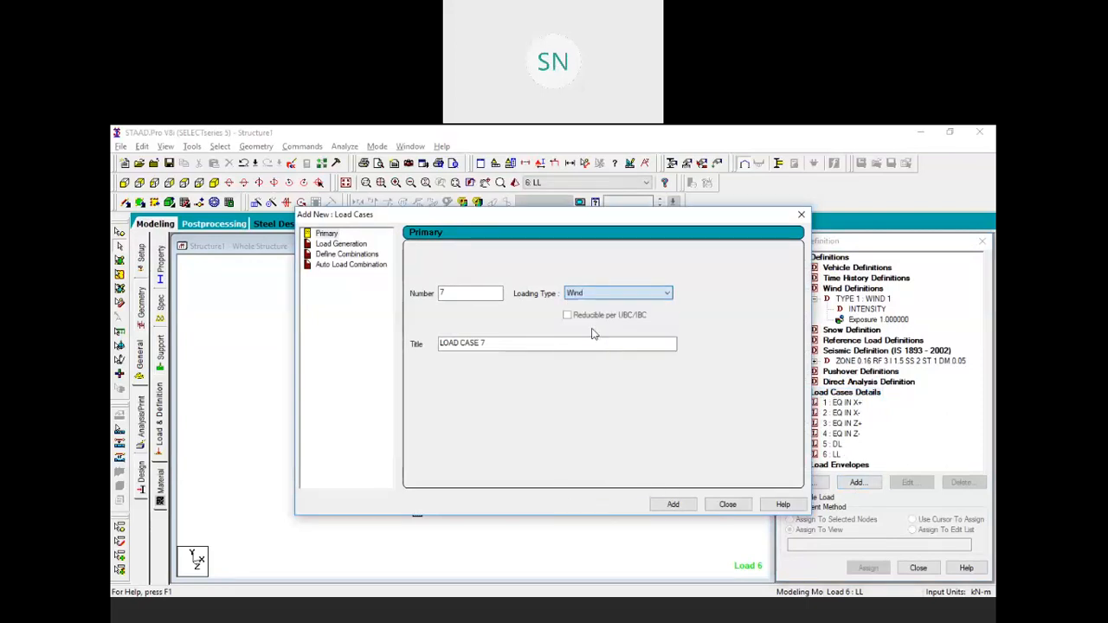
{"action": "left_click_drag", "start_coordinate": [498, 347], "coordinate": [353, 338]}
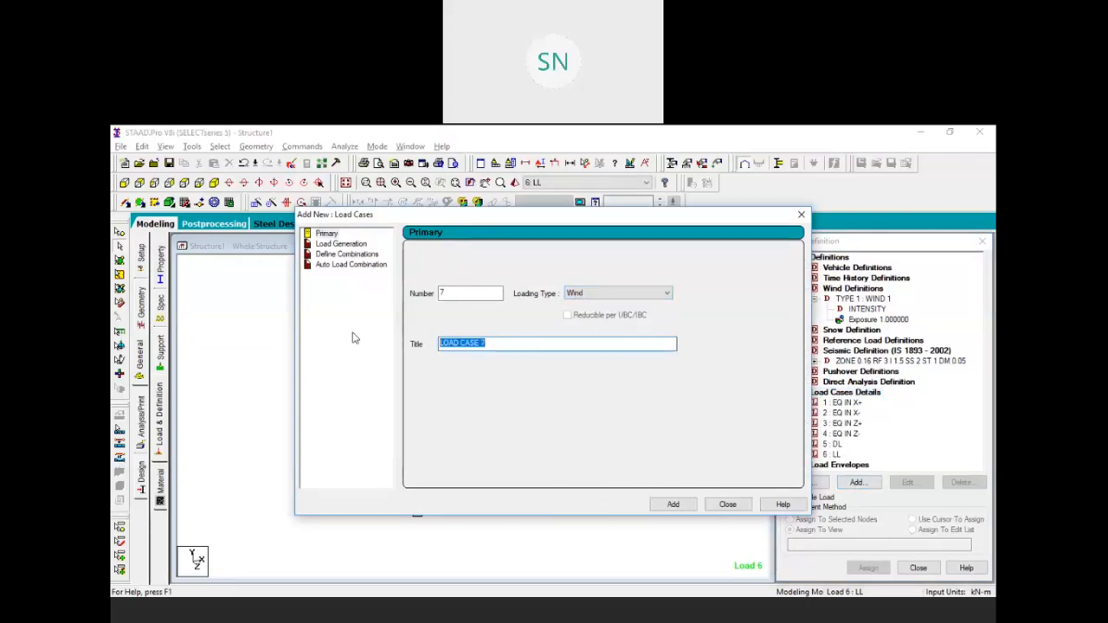
{"action": "type", "text": "WL IN "}
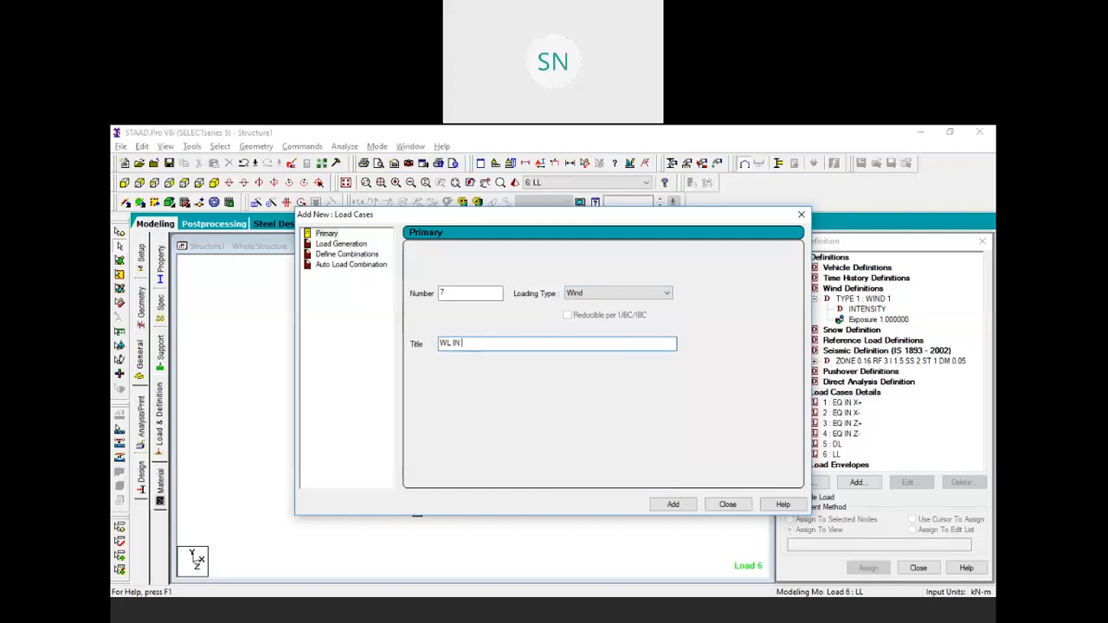
{"action": "type", "text": "X+"}
{"action": "left_click_drag", "start_coordinate": [473, 344], "coordinate": [389, 333]}
{"action": "key", "text": "ctrl+c"}
{"action": "left_click", "coordinate": [669, 505]}
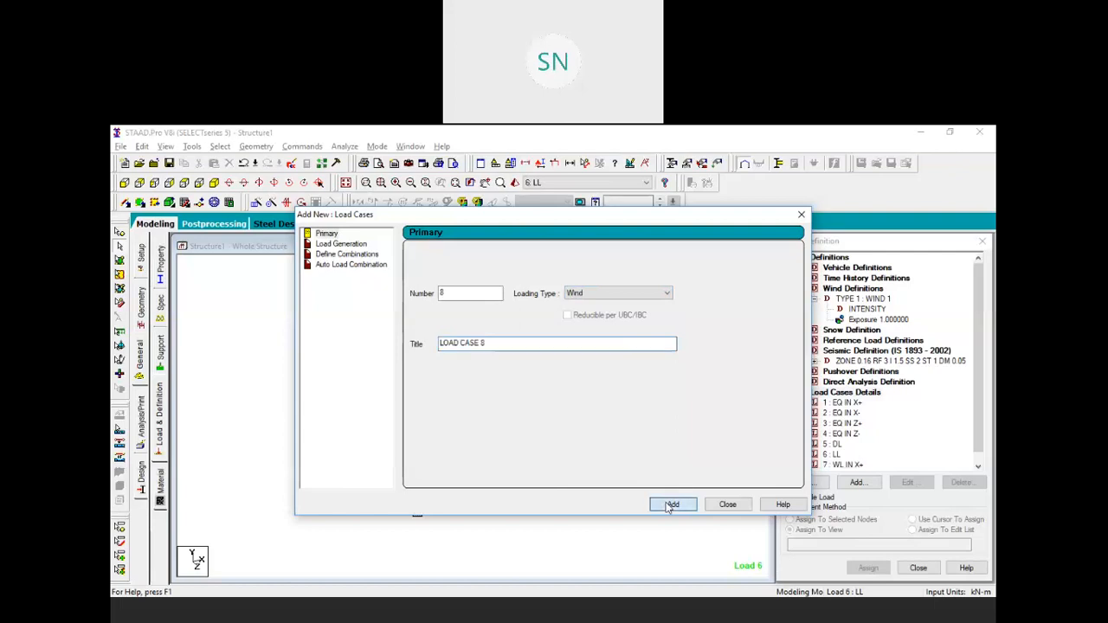
Step: Add primary wind load case 8 titled WL IN X-
{"action": "left_click_drag", "start_coordinate": [500, 344], "coordinate": [385, 349]}
{"action": "type", "text": "WL IN X-"}
{"action": "left_click", "coordinate": [659, 509]}
Step: Add primary wind load case 9 titled WL IN Z+, based on the copied title
{"action": "left_click_drag", "start_coordinate": [492, 348], "coordinate": [399, 352]}
{"action": "key", "text": "ctrl+v"}
{"action": "key", "text": "BackSpace"}
{"action": "key", "text": "BackSpace"}
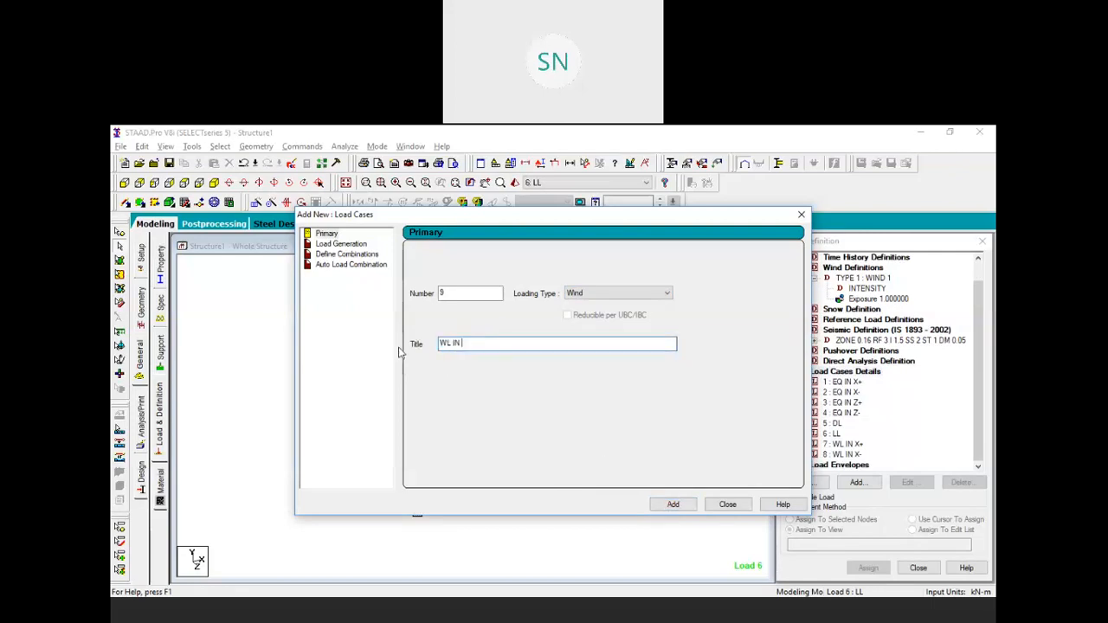
{"action": "type", "text": "Z+"}
{"action": "left_click", "coordinate": [672, 504]}
Step: Add primary wind load case 10 titled WL IN Z- based on the copied title, and finish adding load cases
{"action": "left_click_drag", "start_coordinate": [492, 344], "coordinate": [406, 340]}
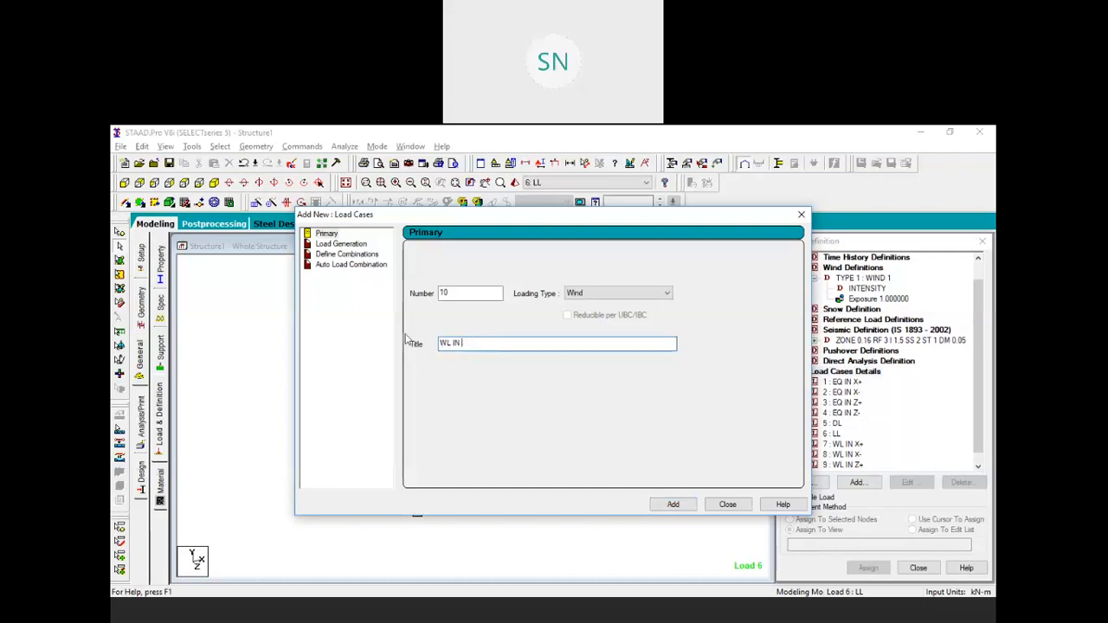
{"action": "type", "text": "Z"}
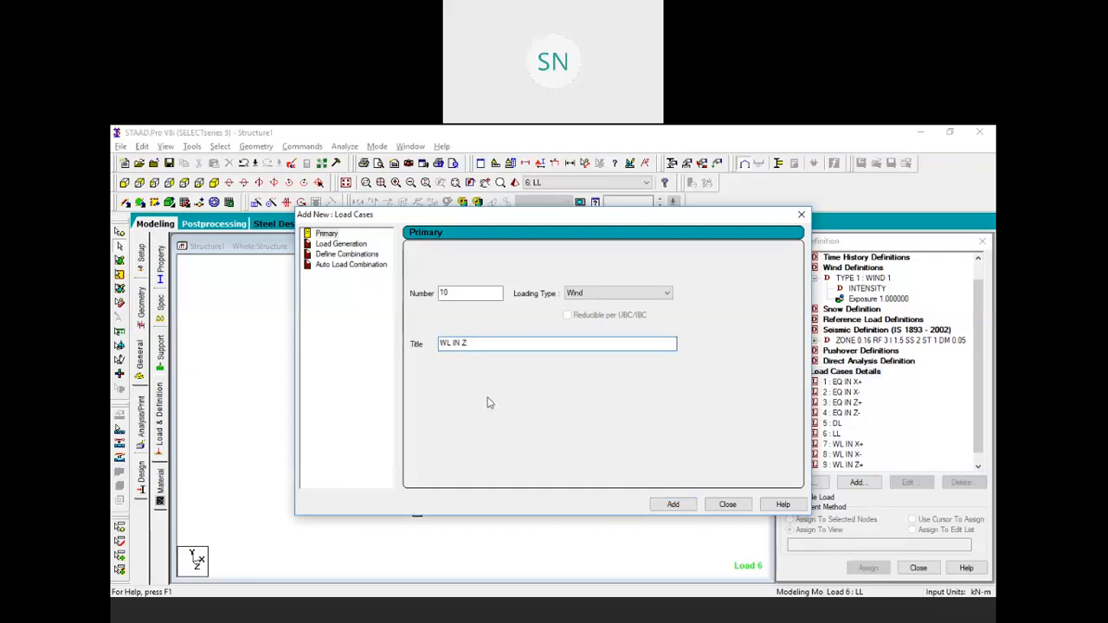
{"action": "left_click", "coordinate": [675, 506]}
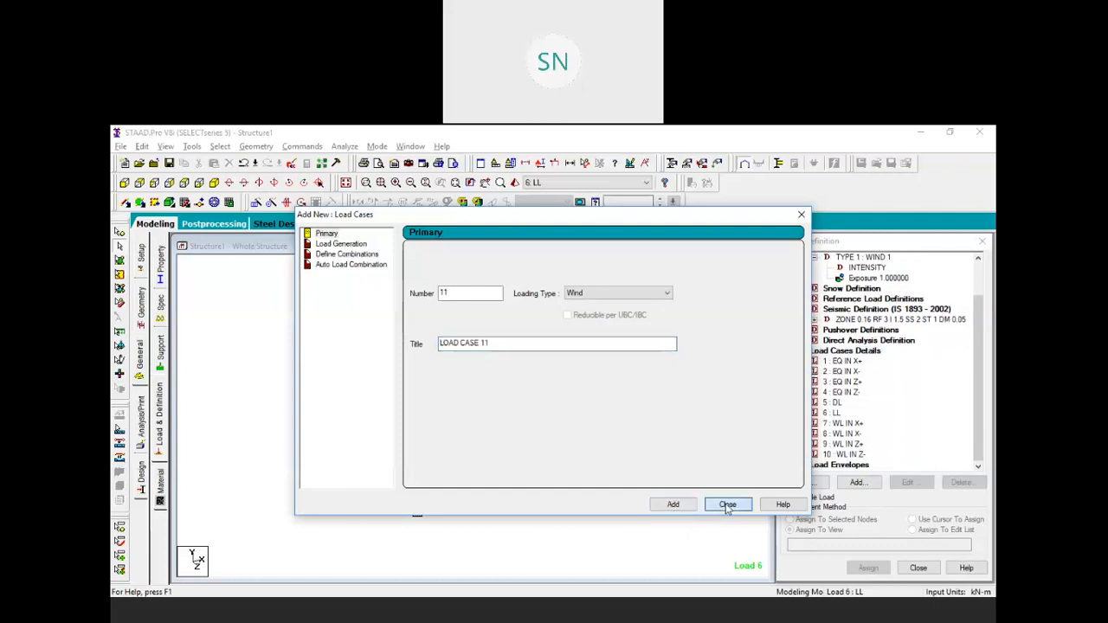
{"action": "left_click", "coordinate": [727, 505]}
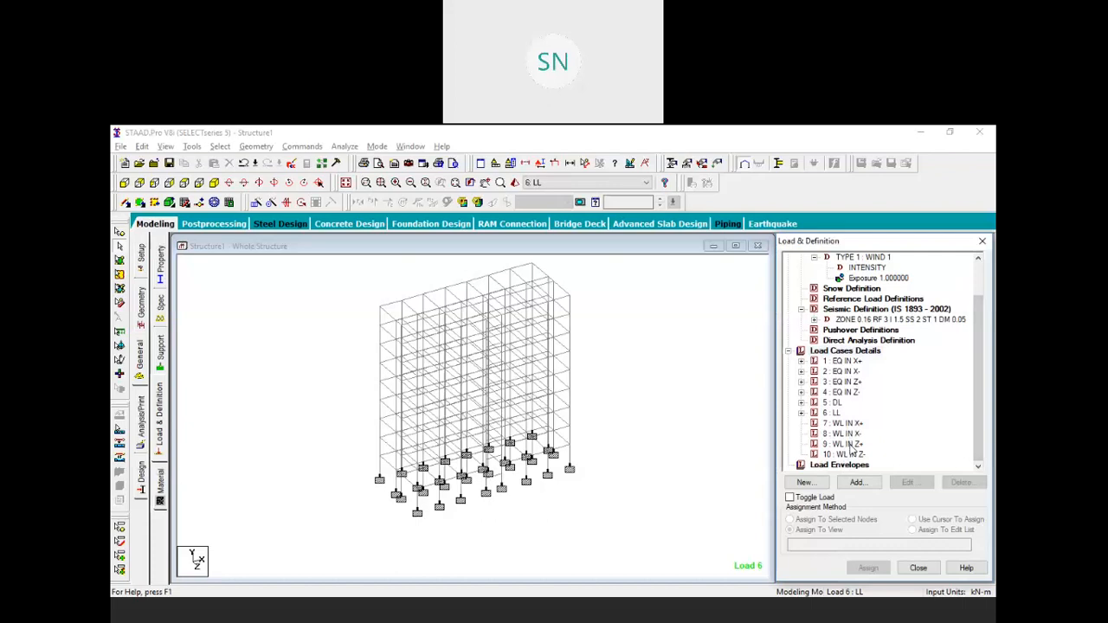
{"action": "left_click_drag", "start_coordinate": [981, 374], "coordinate": [986, 348]}
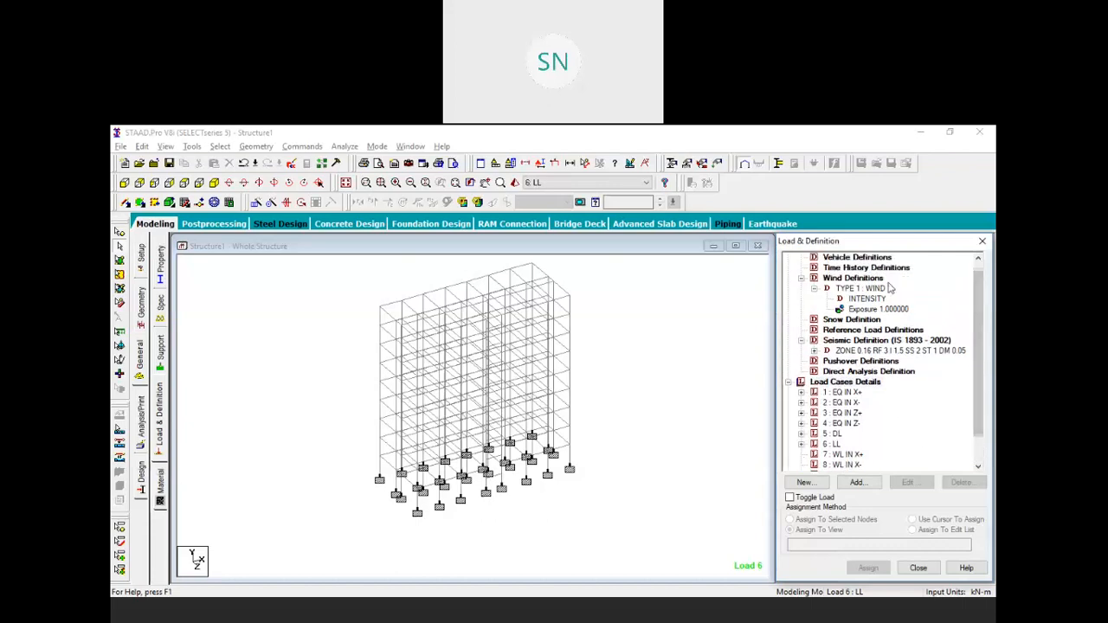
{"action": "scroll", "coordinate": [919, 420], "scroll_direction": "down", "scroll_amount": 1}
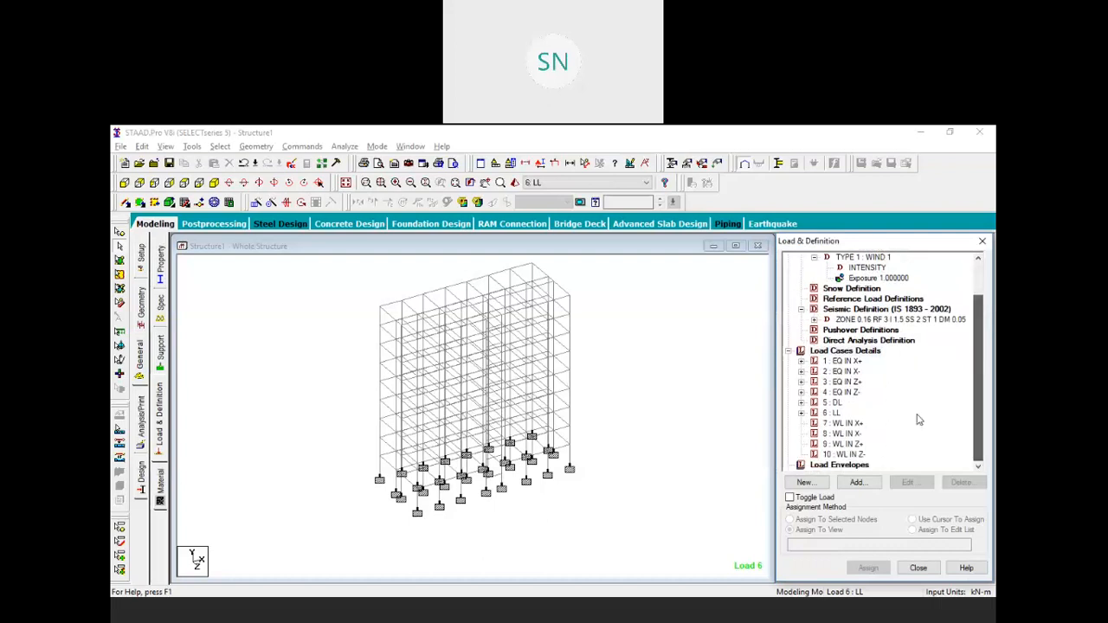
{"action": "left_click", "coordinate": [853, 425]}
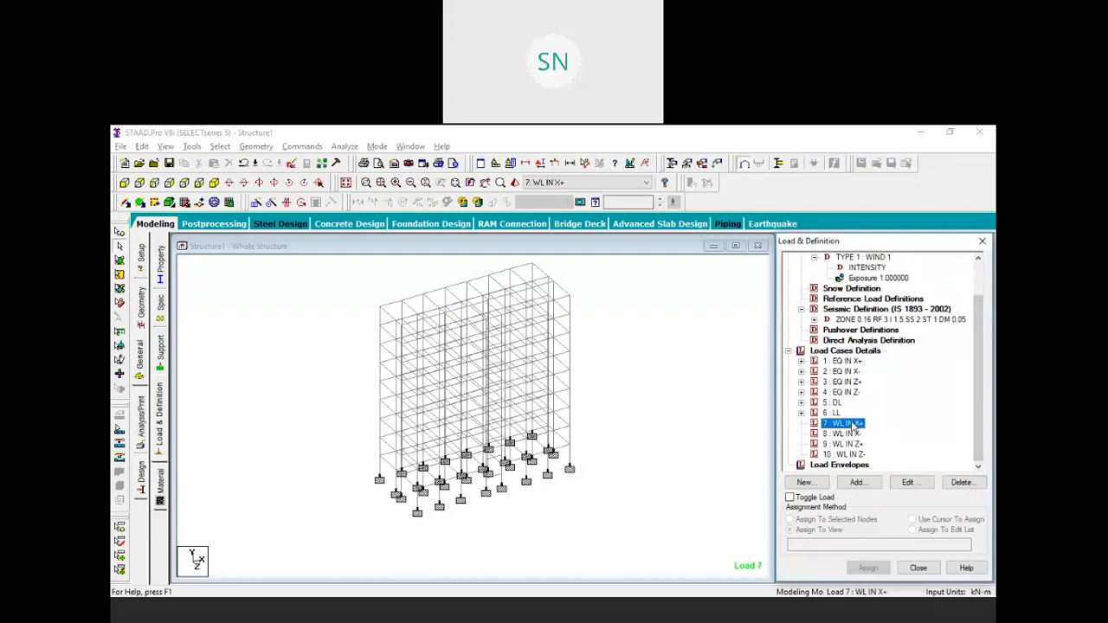
{"action": "left_click", "coordinate": [855, 482]}
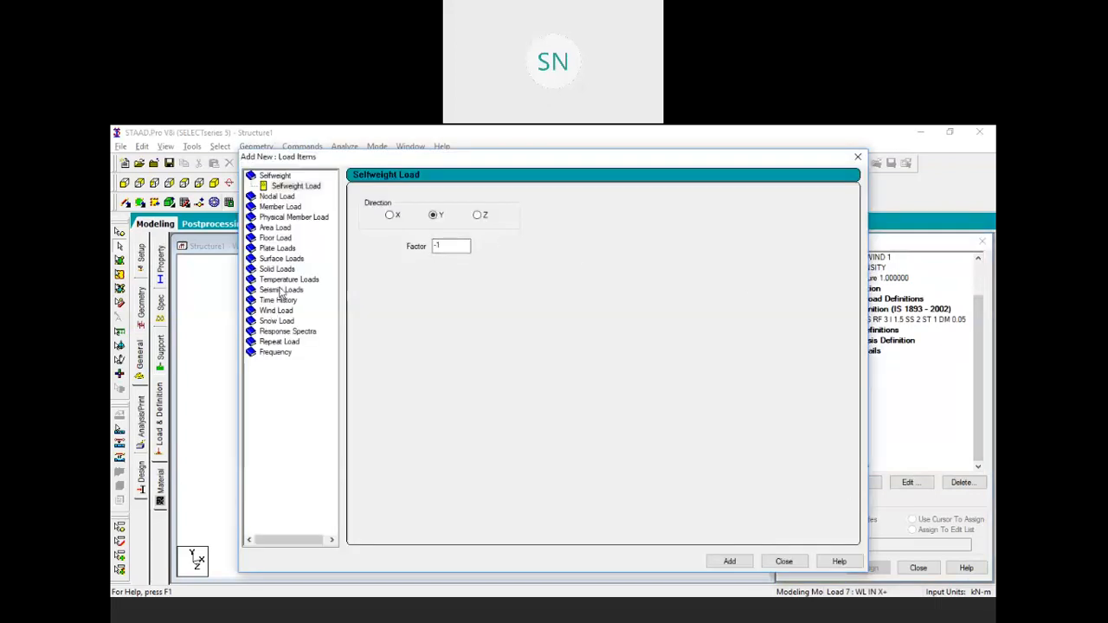
{"action": "left_click", "coordinate": [276, 310]}
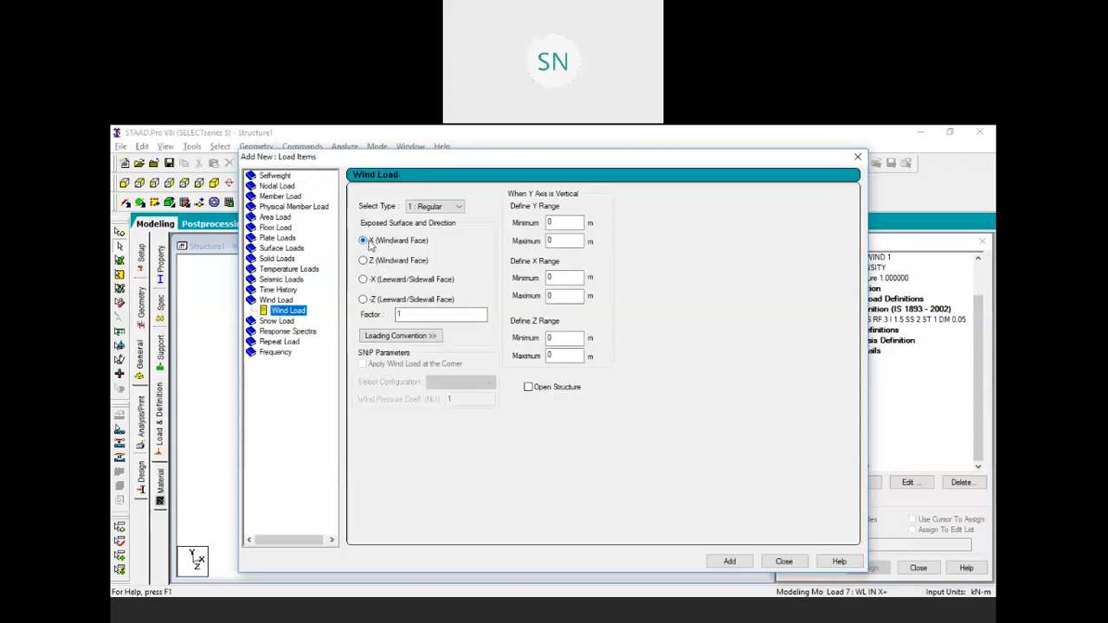
{"action": "double_click", "coordinate": [396, 315]}
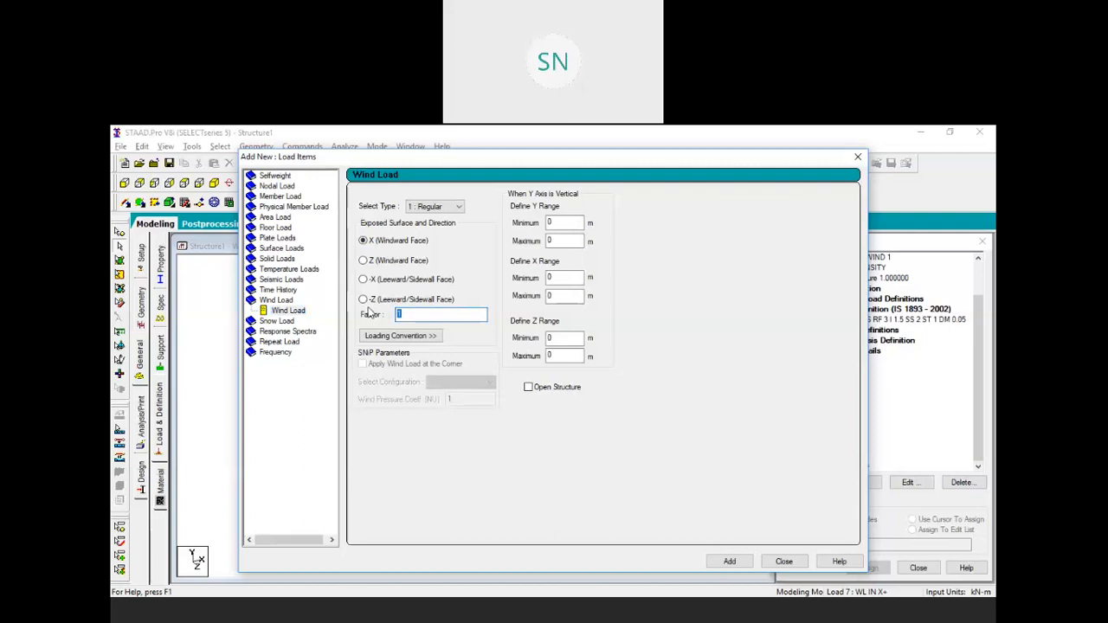
{"action": "type", "text": "0.8"}
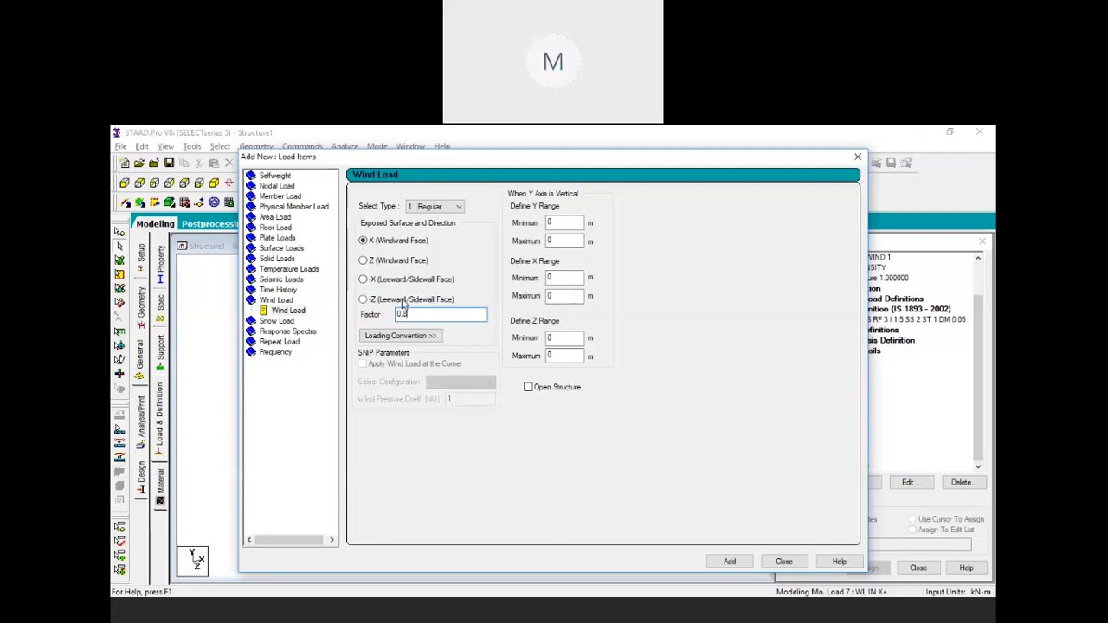
{"action": "left_click", "coordinate": [795, 567]}
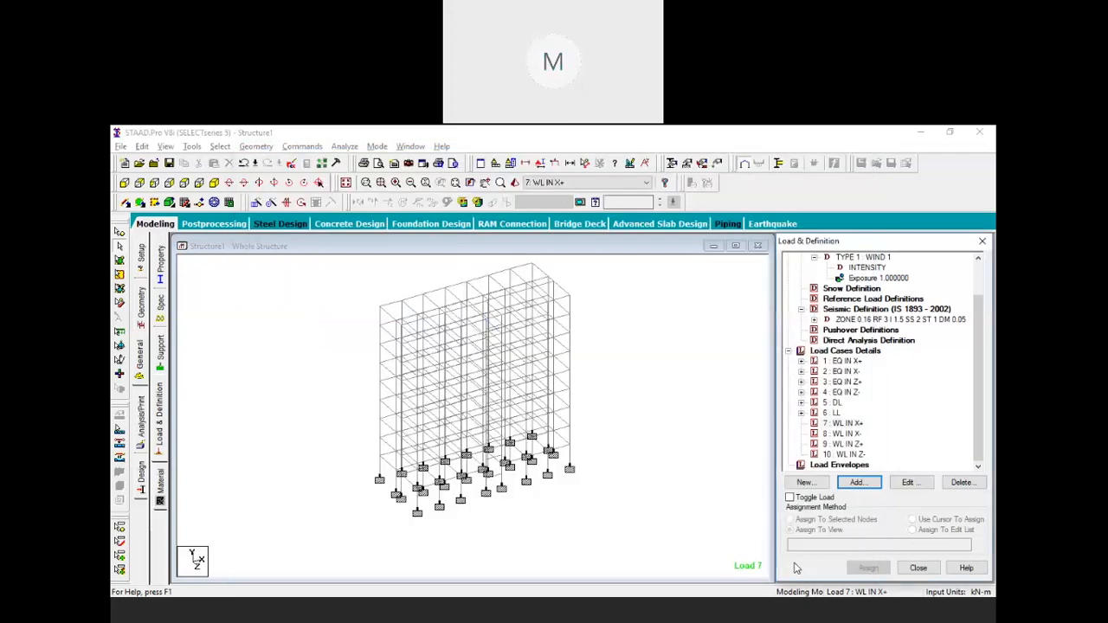
Step: Add a second wind type definition, type number 2 with the comment WIND 2
{"action": "scroll", "coordinate": [870, 349], "scroll_direction": "up", "scroll_amount": 2}
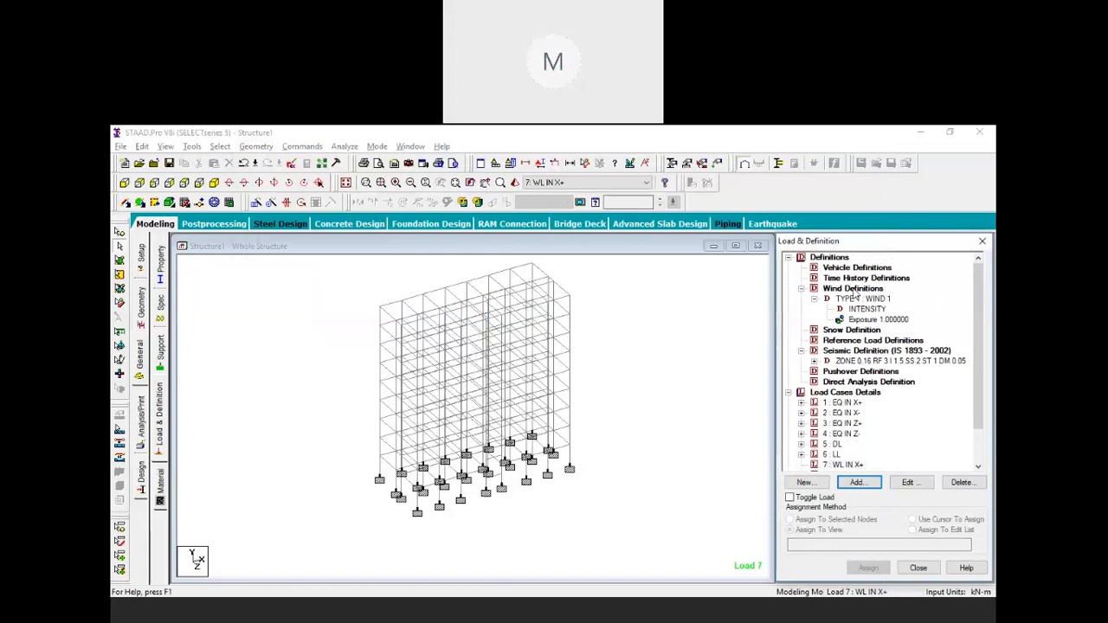
{"action": "left_click", "coordinate": [855, 289]}
{"action": "left_click", "coordinate": [857, 482]}
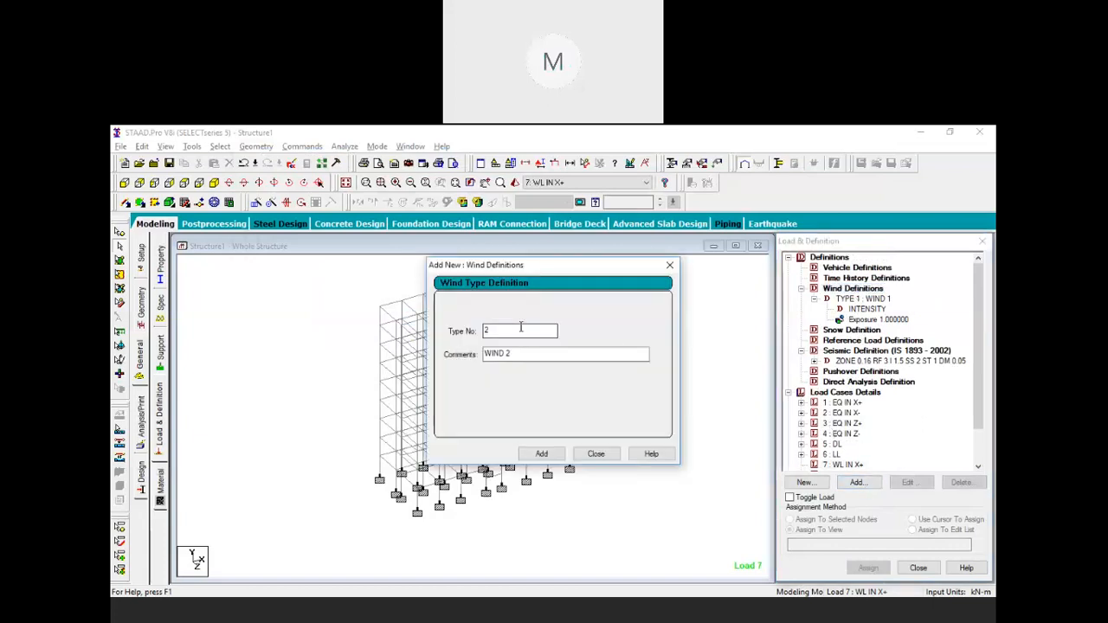
{"action": "left_click", "coordinate": [511, 355]}
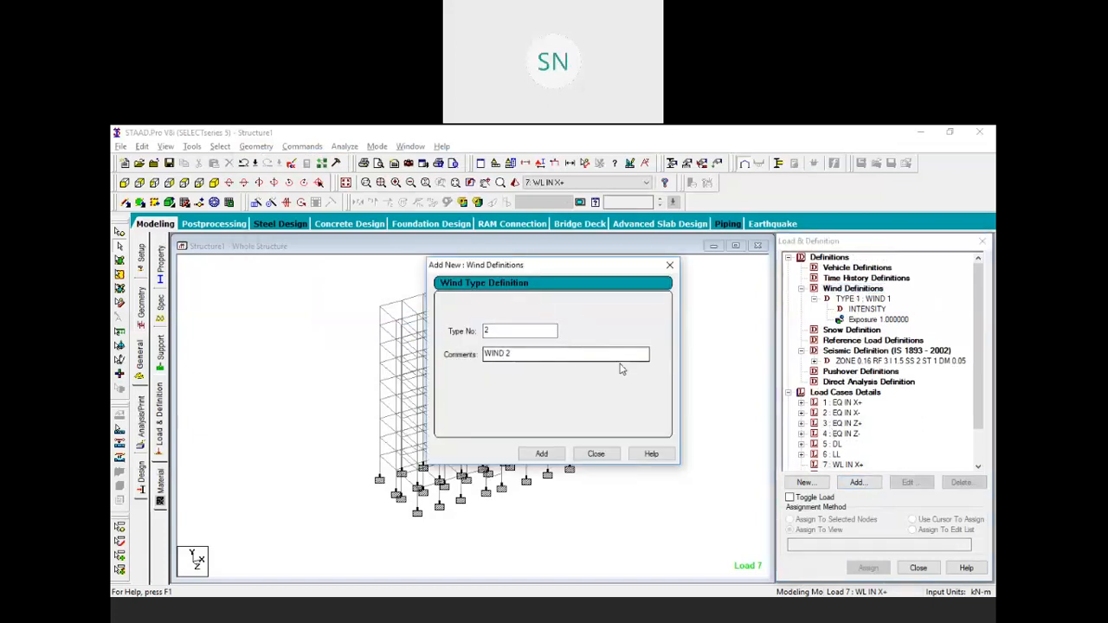
{"action": "left_click", "coordinate": [540, 454]}
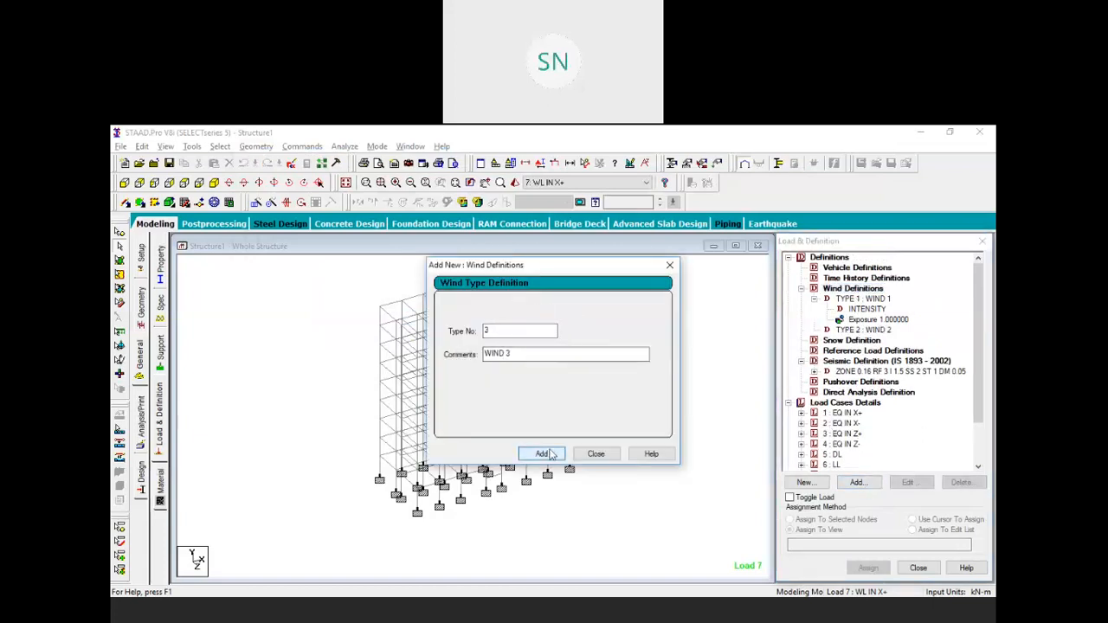
{"action": "left_click", "coordinate": [597, 454]}
Step: Examine the ASCE-7 wind load options for WIND 2: code edition, building category, wind speed unit, exposure category and structure type
{"action": "left_click", "coordinate": [863, 331]}
{"action": "left_click", "coordinate": [857, 482]}
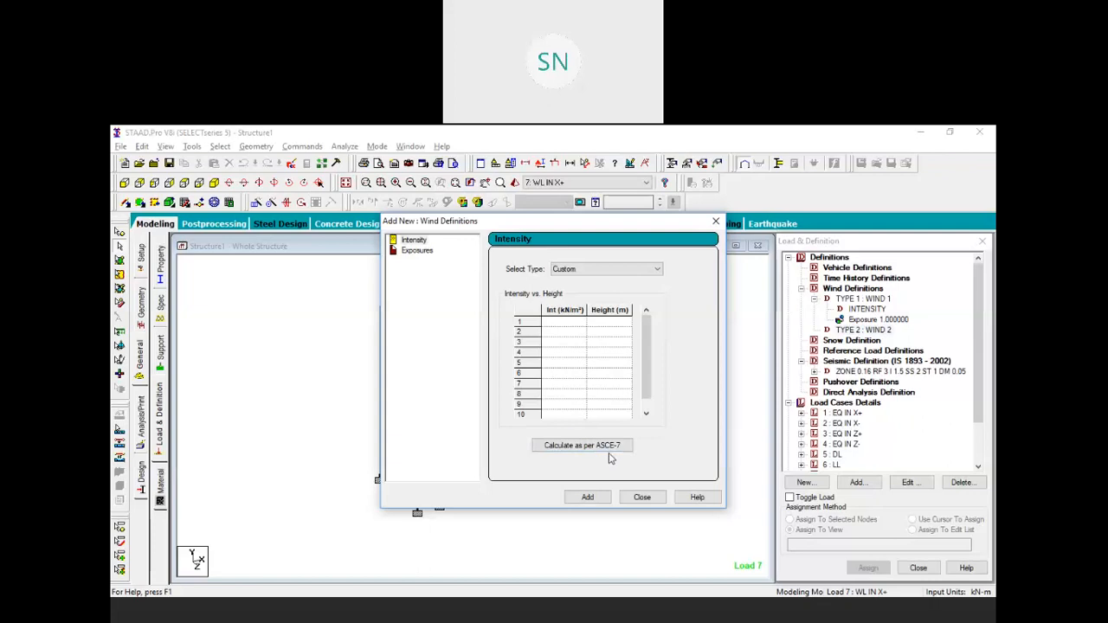
{"action": "left_click", "coordinate": [626, 446]}
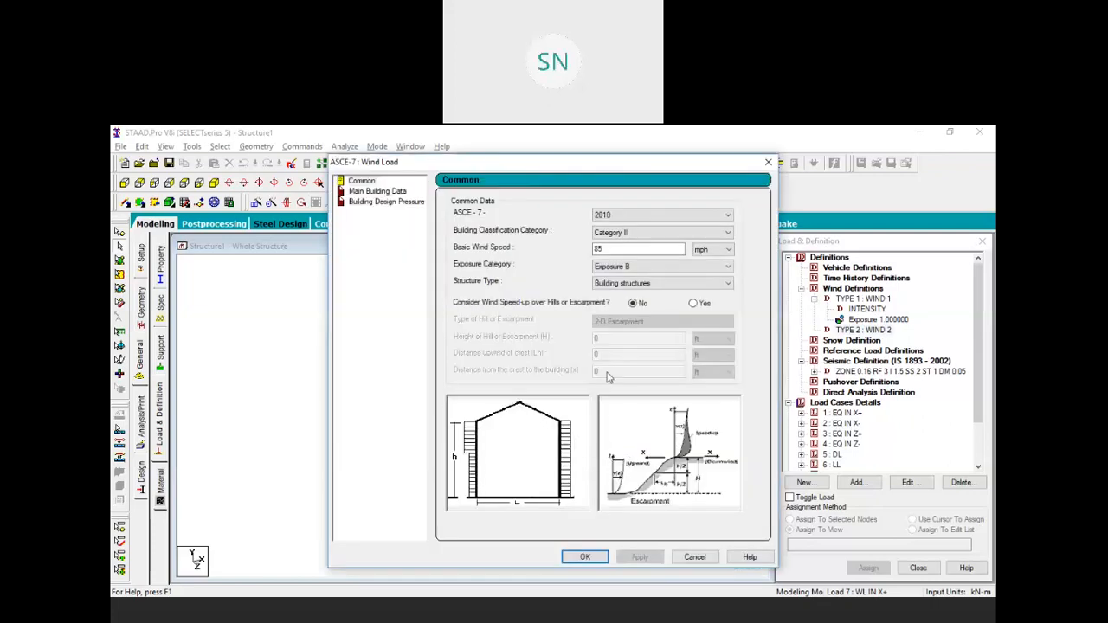
{"action": "left_click", "coordinate": [654, 217]}
{"action": "left_click", "coordinate": [655, 216]}
{"action": "left_click", "coordinate": [642, 232]}
{"action": "left_click", "coordinate": [641, 233]}
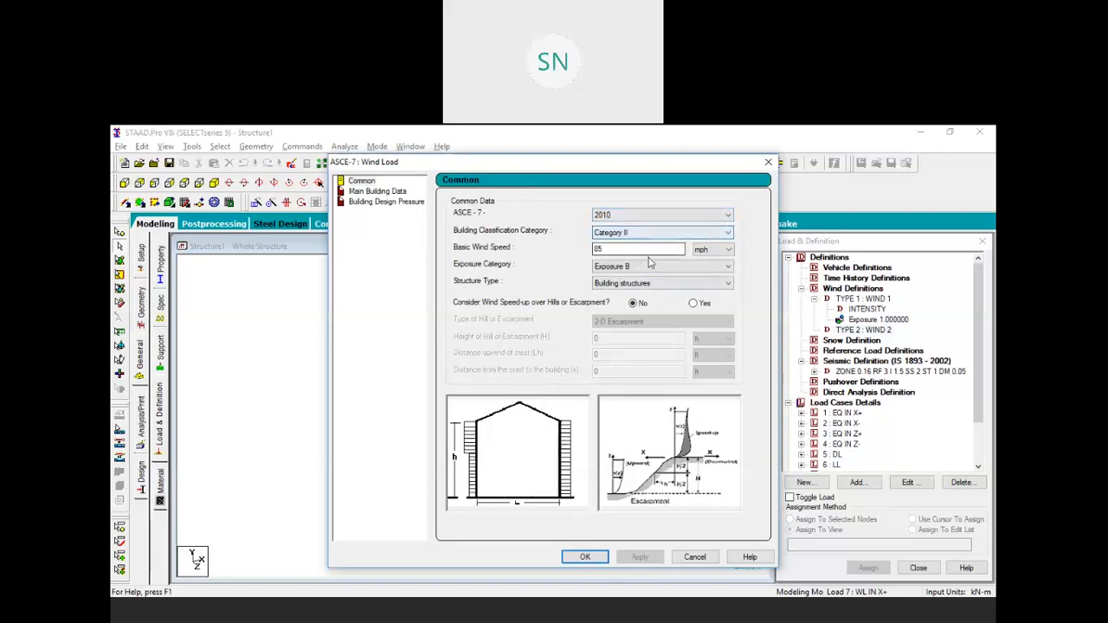
{"action": "left_click", "coordinate": [719, 249]}
{"action": "left_click", "coordinate": [717, 250]}
{"action": "left_click", "coordinate": [665, 267]}
{"action": "left_click", "coordinate": [665, 266]}
{"action": "left_click", "coordinate": [663, 283]}
{"action": "left_click", "coordinate": [663, 284]}
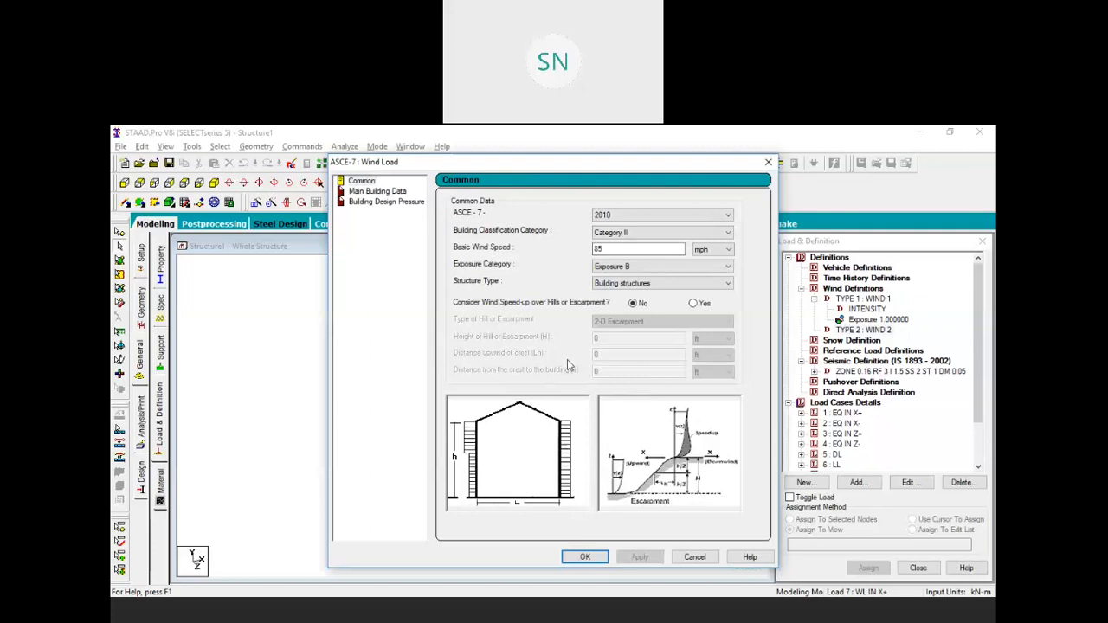
{"action": "left_click", "coordinate": [217, 489]}
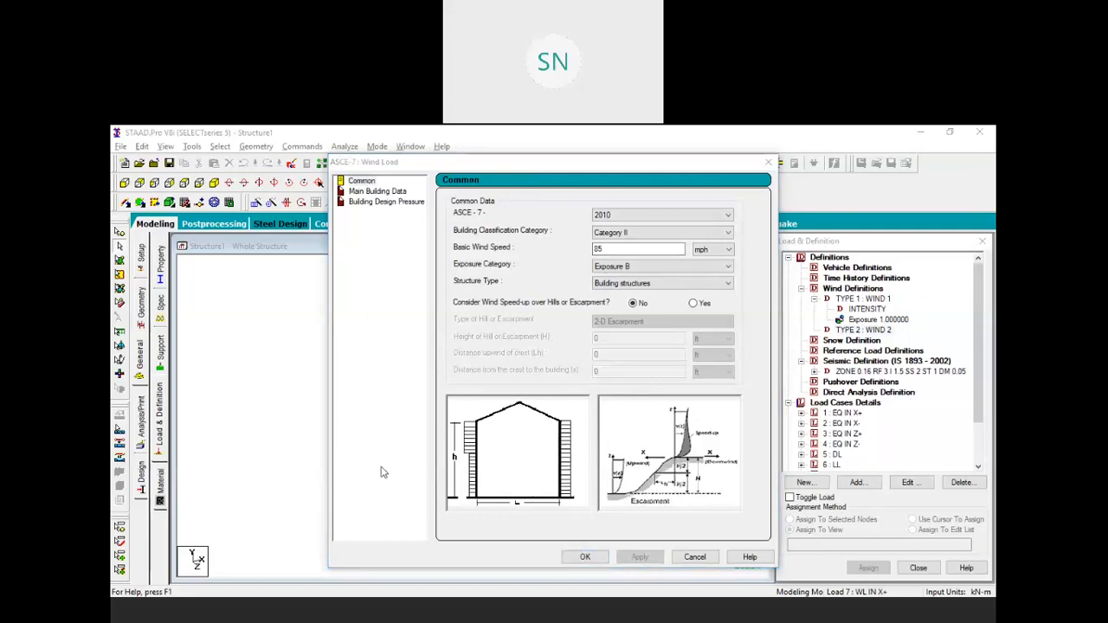
{"action": "left_click", "coordinate": [711, 283]}
{"action": "left_click", "coordinate": [766, 164]}
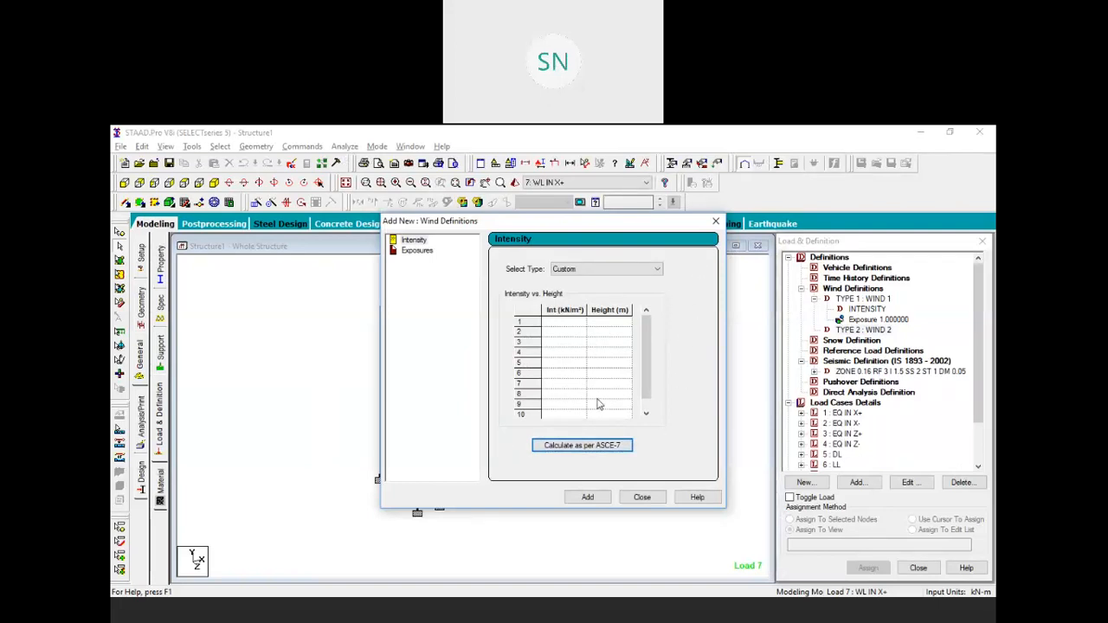
{"action": "left_click", "coordinate": [716, 222]}
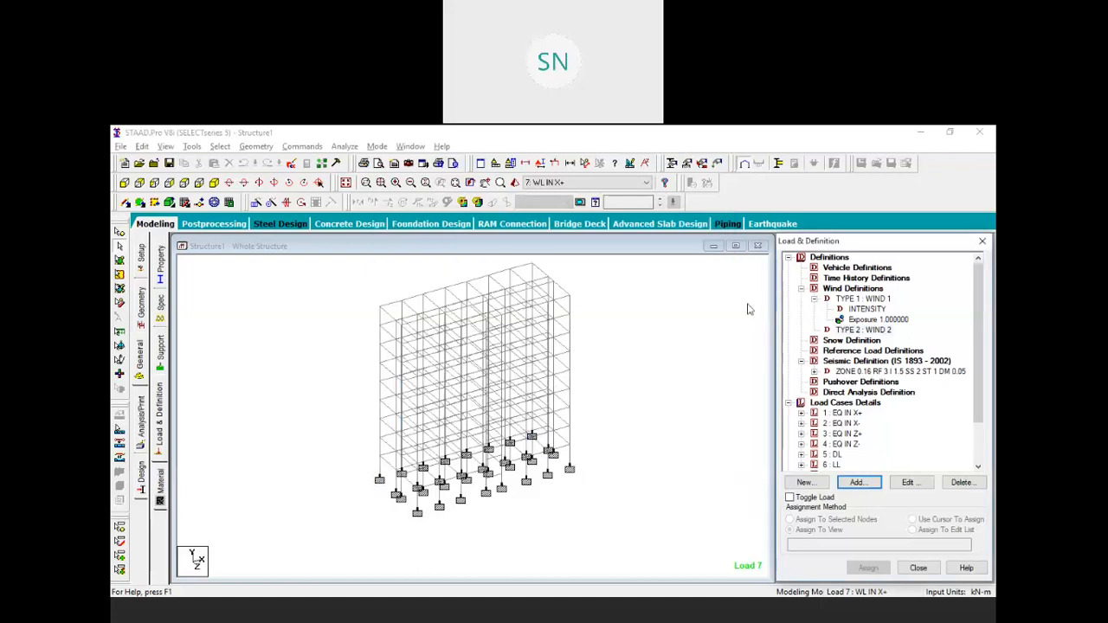
Step: Delete the WIND 2 type from the wind definitions
{"action": "left_click", "coordinate": [853, 337]}
{"action": "left_click", "coordinate": [961, 482]}
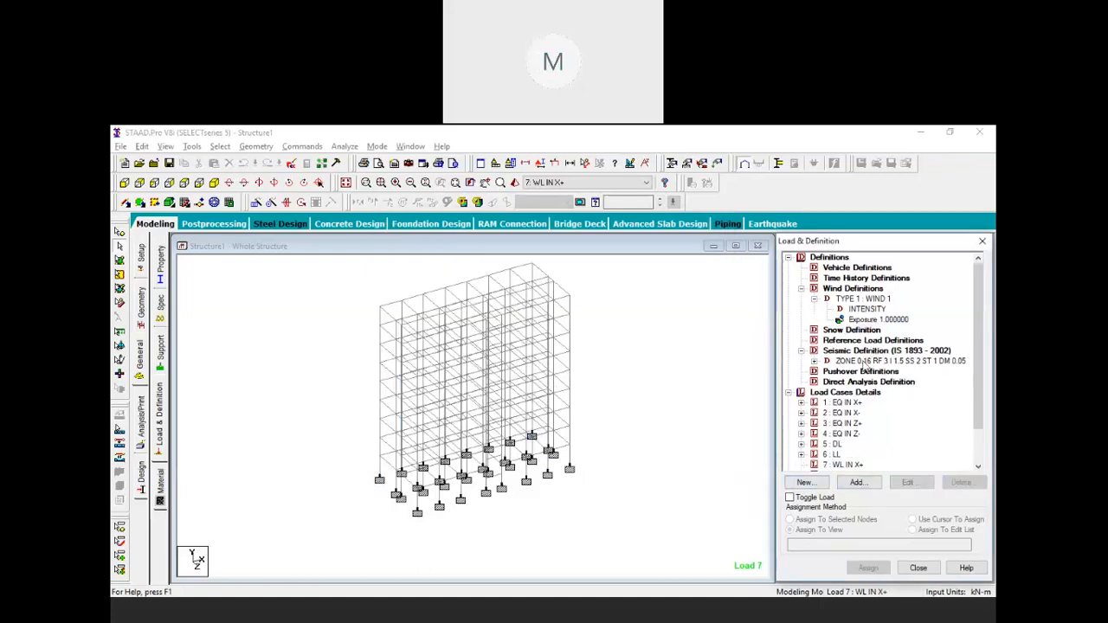
{"action": "scroll", "coordinate": [850, 394], "scroll_direction": "down", "scroll_amount": 2}
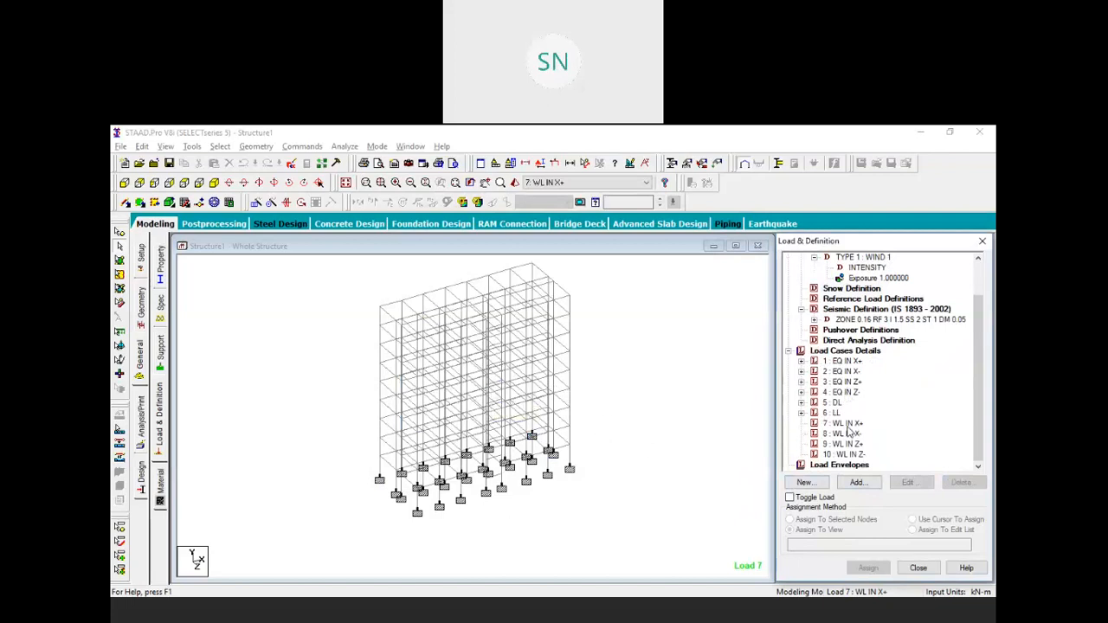
Step: Annotate the frame with freehand wind arrows and shading on its two opposite end faces, and clear the annotations
{"action": "left_click", "coordinate": [272, 609]}
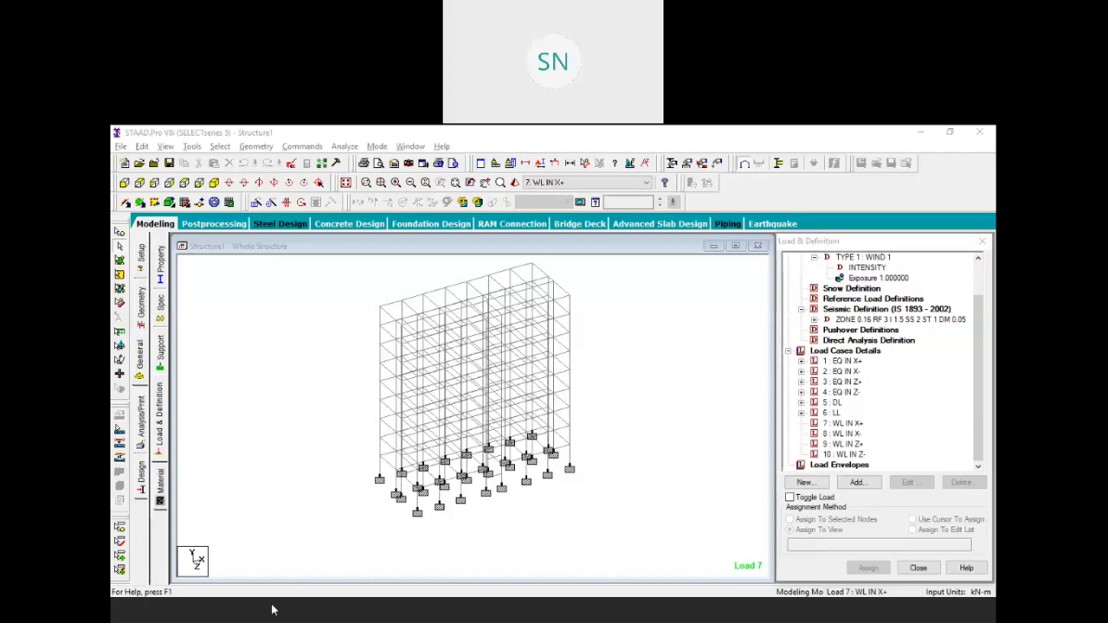
{"action": "left_click", "coordinate": [237, 483]}
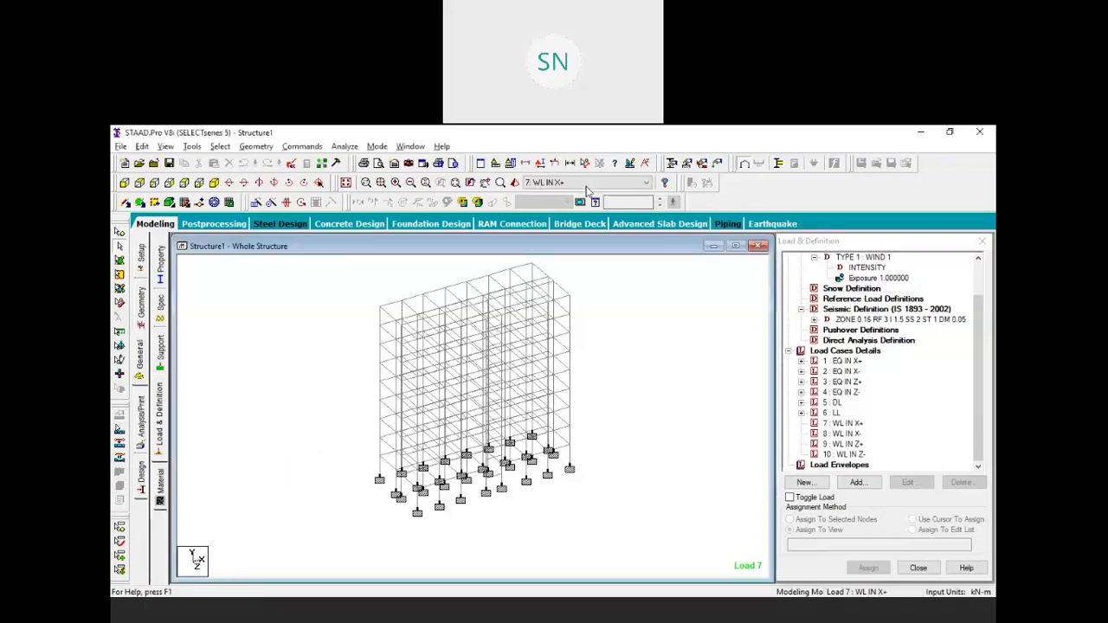
{"action": "key", "text": "alt+Tab"}
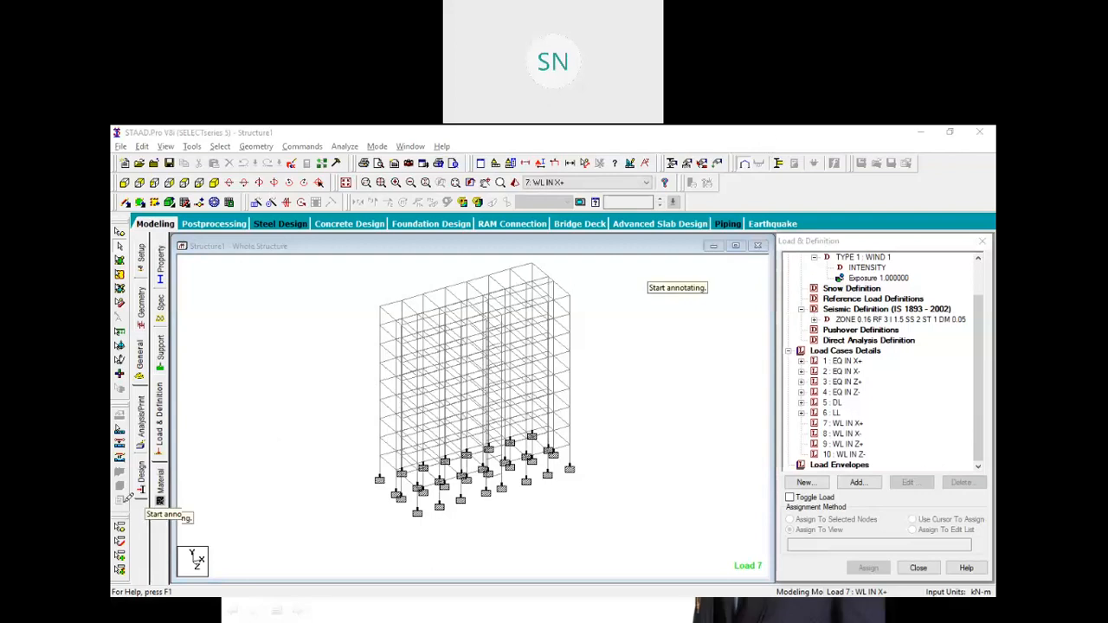
{"action": "mouse_move", "coordinate": [208, 471]}
{"action": "left_mouse_down"}
{"action": "mouse_move", "coordinate": [342, 411]}
{"action": "mouse_move", "coordinate": [329, 435]}
{"action": "left_mouse_up"}
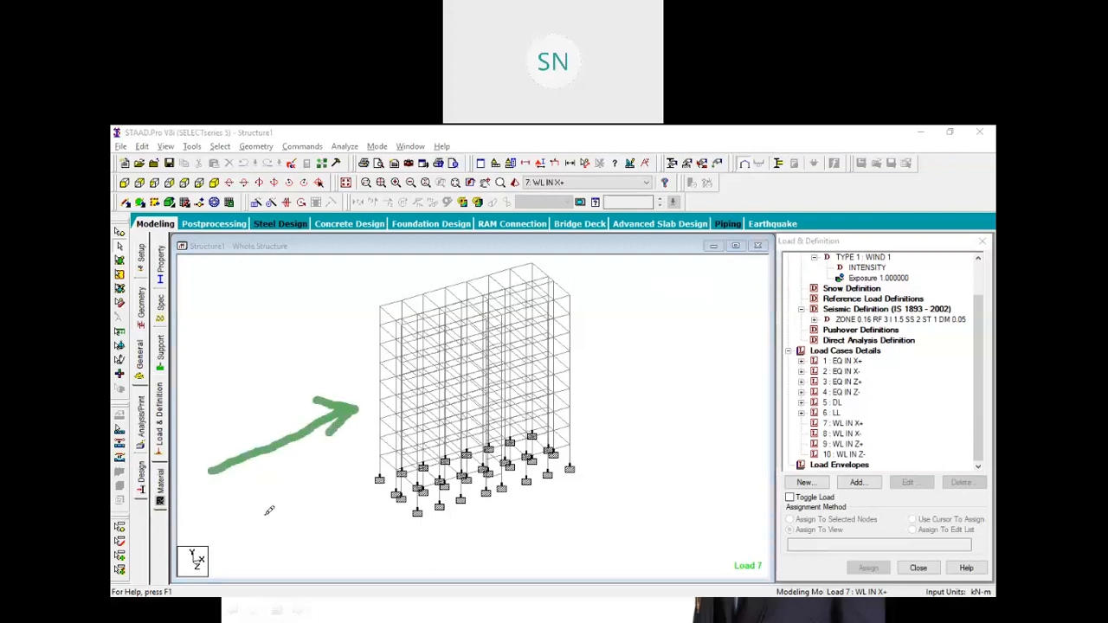
{"action": "mouse_move", "coordinate": [391, 317]}
{"action": "left_mouse_down"}
{"action": "mouse_move", "coordinate": [381, 340]}
{"action": "mouse_move", "coordinate": [416, 337]}
{"action": "mouse_move", "coordinate": [385, 373]}
{"action": "mouse_move", "coordinate": [421, 362]}
{"action": "mouse_move", "coordinate": [376, 422]}
{"action": "mouse_move", "coordinate": [427, 403]}
{"action": "mouse_move", "coordinate": [433, 432]}
{"action": "mouse_move", "coordinate": [391, 472]}
{"action": "mouse_move", "coordinate": [431, 463]}
{"action": "mouse_move", "coordinate": [415, 488]}
{"action": "mouse_move", "coordinate": [429, 495]}
{"action": "left_mouse_up"}
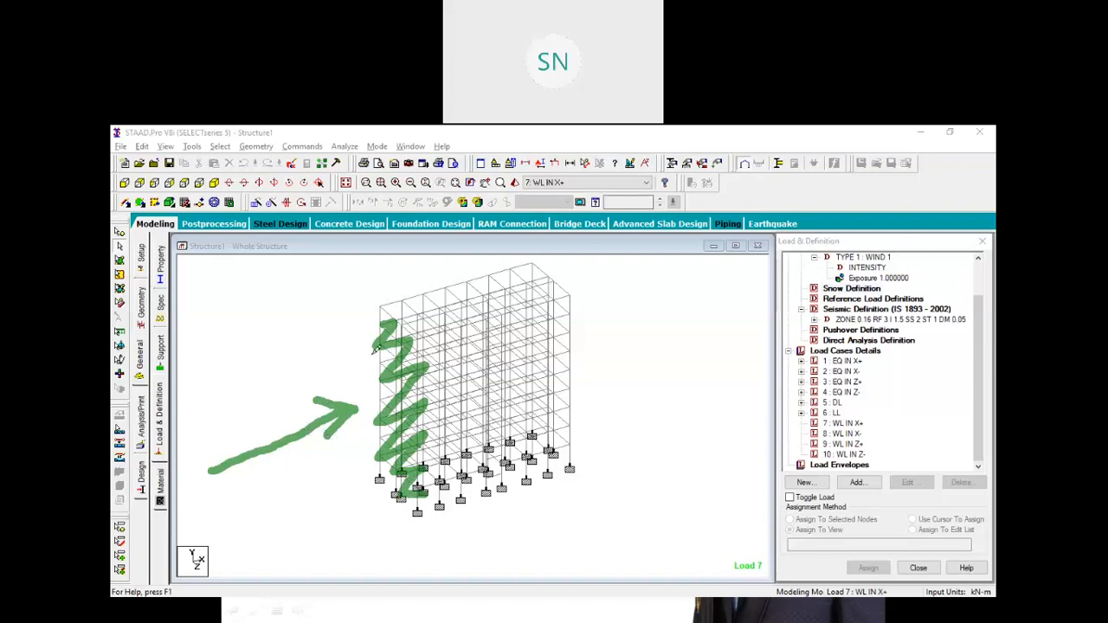
{"action": "mouse_move", "coordinate": [532, 269]}
{"action": "left_mouse_down"}
{"action": "mouse_move", "coordinate": [545, 272]}
{"action": "mouse_move", "coordinate": [540, 284]}
{"action": "mouse_move", "coordinate": [567, 289]}
{"action": "mouse_move", "coordinate": [544, 347]}
{"action": "mouse_move", "coordinate": [575, 357]}
{"action": "mouse_move", "coordinate": [531, 406]}
{"action": "mouse_move", "coordinate": [540, 436]}
{"action": "mouse_move", "coordinate": [578, 424]}
{"action": "mouse_move", "coordinate": [561, 447]}
{"action": "left_mouse_up"}
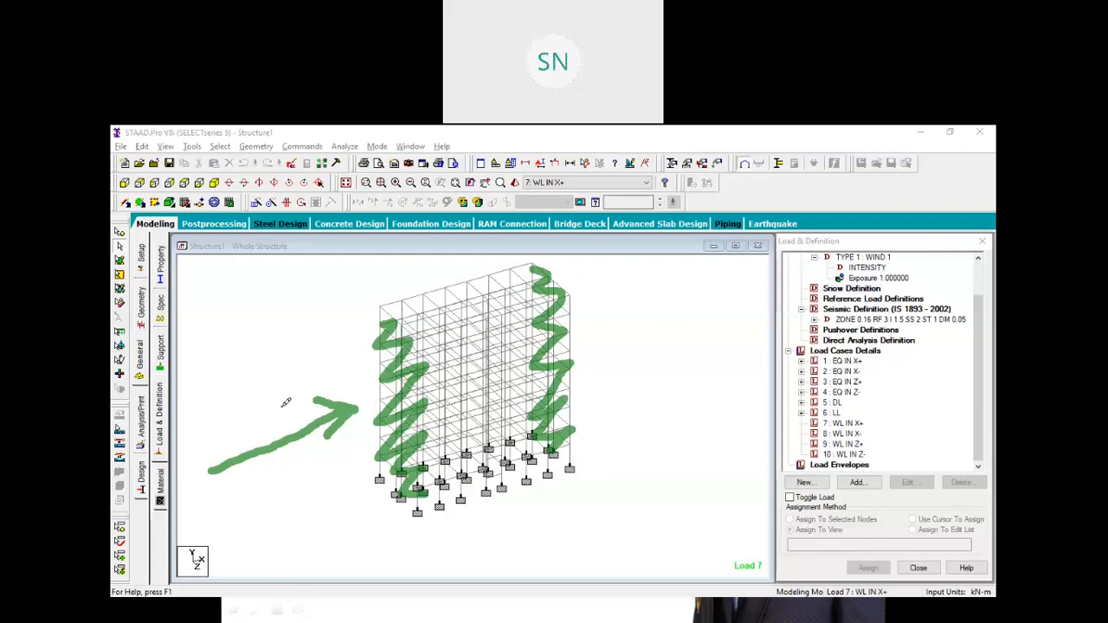
{"action": "mouse_move", "coordinate": [236, 424]}
{"action": "left_mouse_down"}
{"action": "mouse_move", "coordinate": [317, 374]}
{"action": "mouse_move", "coordinate": [308, 388]}
{"action": "left_mouse_up"}
{"action": "mouse_move", "coordinate": [288, 479]}
{"action": "left_mouse_down"}
{"action": "mouse_move", "coordinate": [354, 440]}
{"action": "mouse_move", "coordinate": [355, 486]}
{"action": "left_mouse_up"}
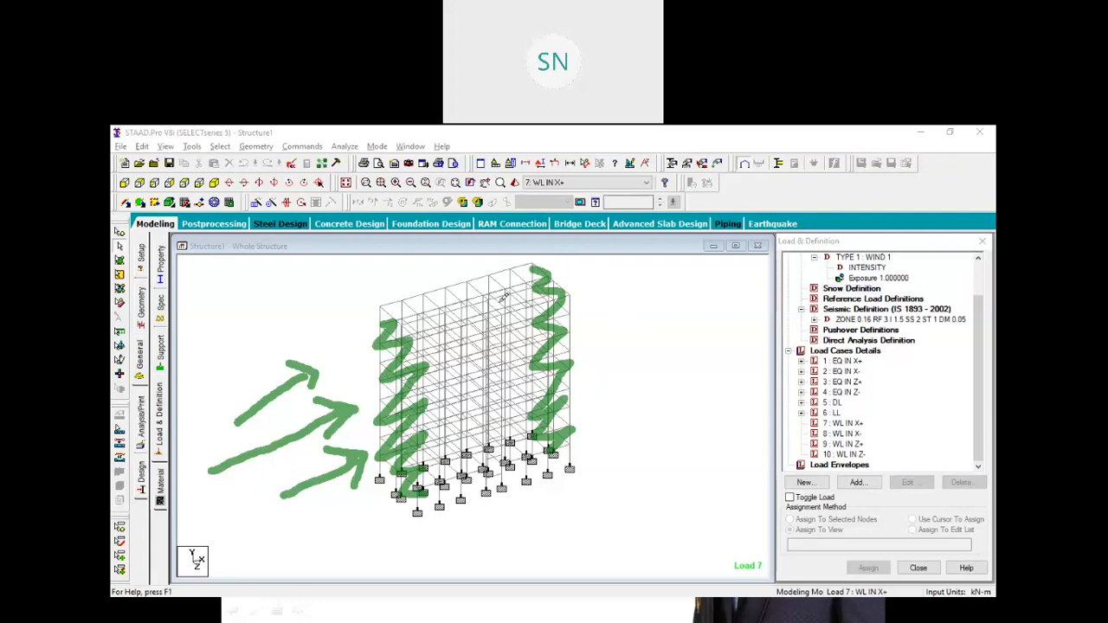
{"action": "mouse_move", "coordinate": [495, 296]}
{"action": "left_mouse_down"}
{"action": "mouse_move", "coordinate": [521, 281]}
{"action": "mouse_move", "coordinate": [530, 292]}
{"action": "mouse_move", "coordinate": [500, 327]}
{"action": "mouse_move", "coordinate": [509, 305]}
{"action": "mouse_move", "coordinate": [523, 316]}
{"action": "mouse_move", "coordinate": [495, 359]}
{"action": "mouse_move", "coordinate": [528, 340]}
{"action": "left_mouse_up"}
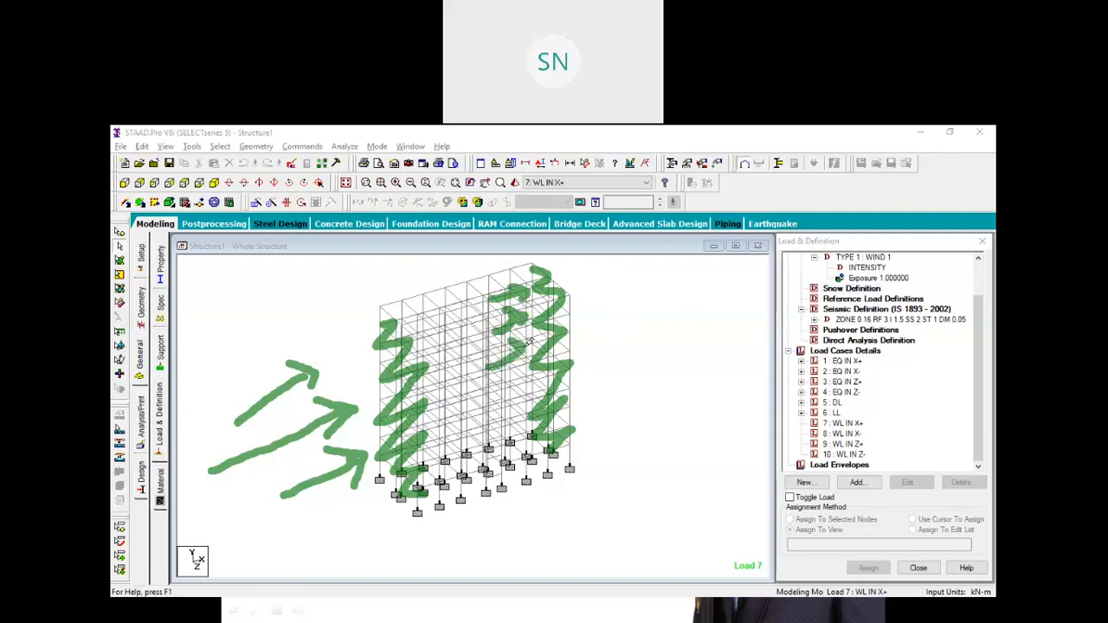
{"action": "mouse_move", "coordinate": [497, 389]}
{"action": "left_mouse_down"}
{"action": "mouse_move", "coordinate": [502, 374]}
{"action": "mouse_move", "coordinate": [530, 388]}
{"action": "mouse_move", "coordinate": [522, 397]}
{"action": "left_mouse_up"}
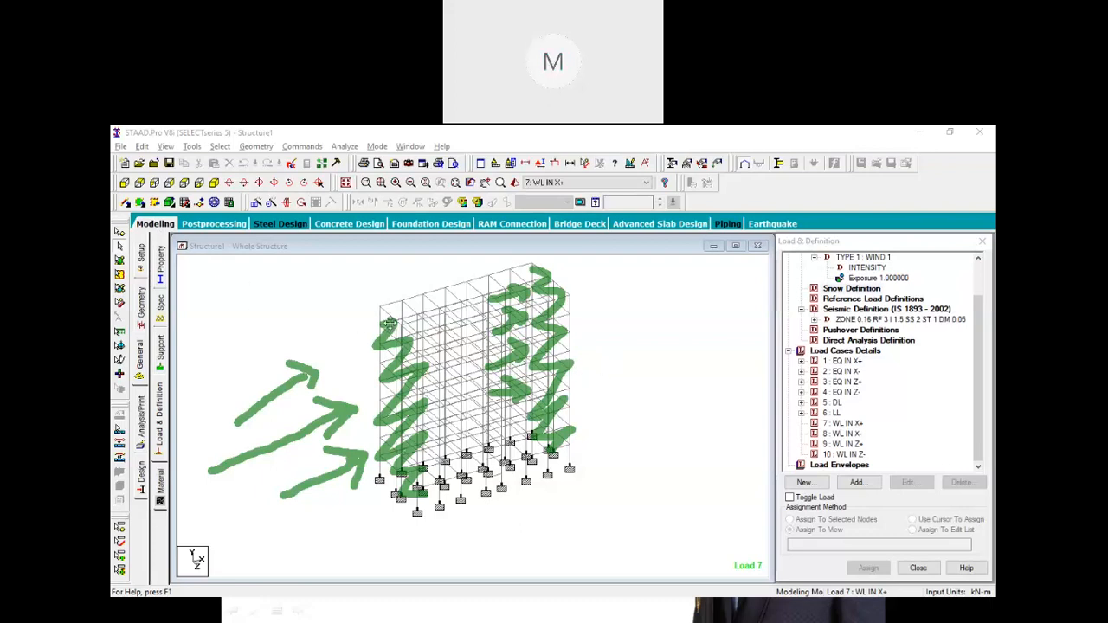
{"action": "key", "text": "Escape"}
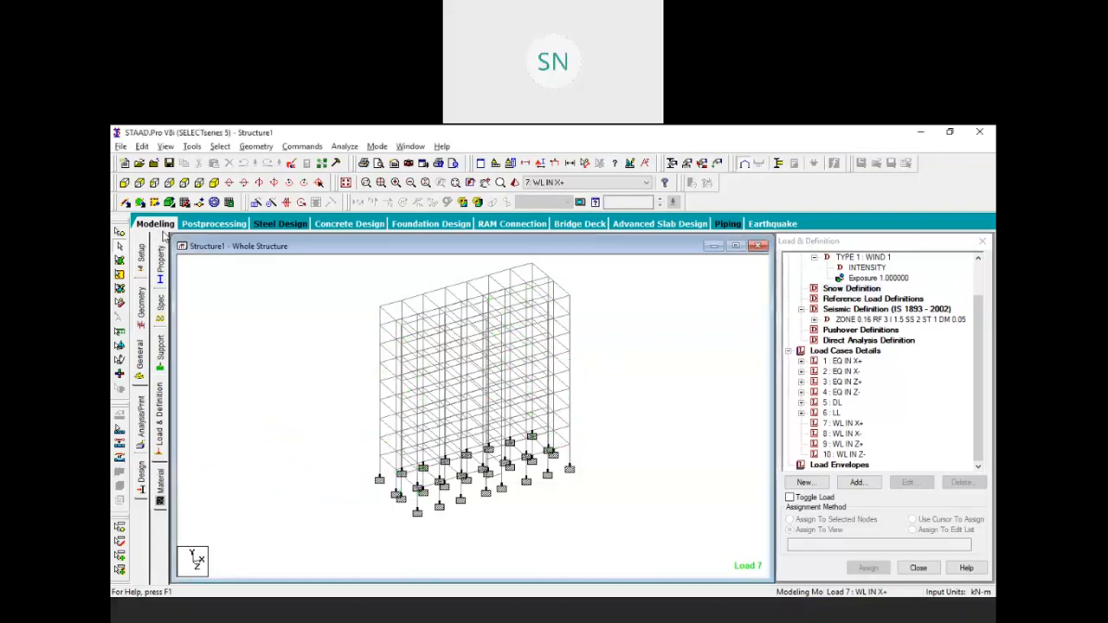
Step: Shade the frame's two opposite end faces with green freehand zigzags, and clear the markings
{"action": "left_click", "coordinate": [763, 151]}
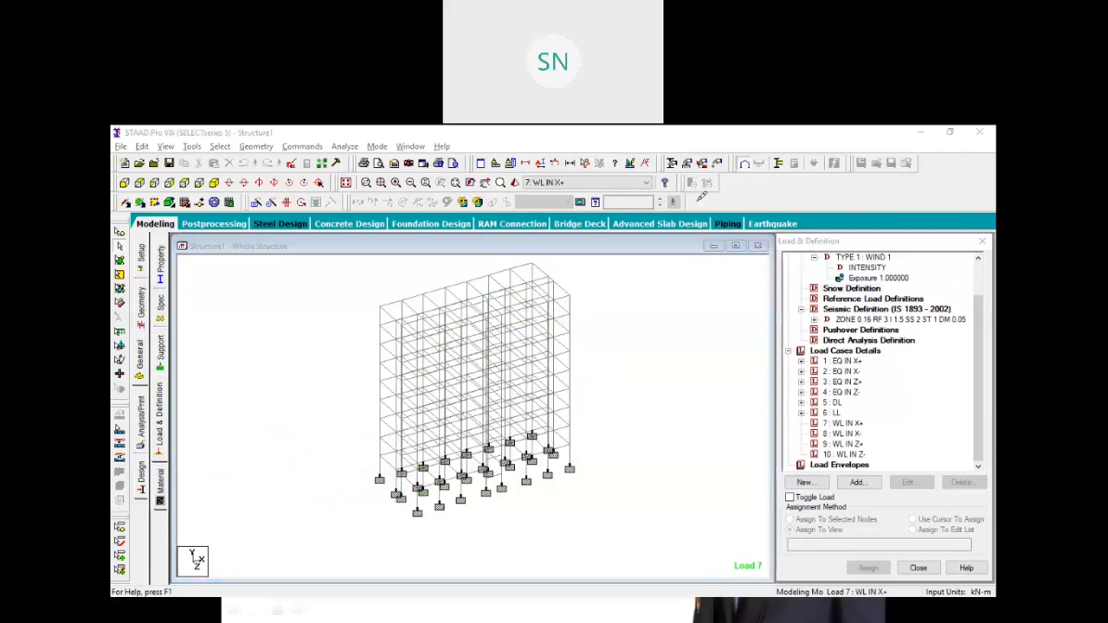
{"action": "mouse_move", "coordinate": [381, 323]}
{"action": "left_mouse_down"}
{"action": "mouse_move", "coordinate": [389, 346]}
{"action": "mouse_move", "coordinate": [414, 339]}
{"action": "mouse_move", "coordinate": [374, 390]}
{"action": "mouse_move", "coordinate": [430, 370]}
{"action": "mouse_move", "coordinate": [382, 470]}
{"action": "mouse_move", "coordinate": [430, 453]}
{"action": "mouse_move", "coordinate": [396, 484]}
{"action": "left_mouse_up"}
{"action": "mouse_move", "coordinate": [537, 271]}
{"action": "left_mouse_down"}
{"action": "mouse_move", "coordinate": [544, 294]}
{"action": "mouse_move", "coordinate": [529, 320]}
{"action": "mouse_move", "coordinate": [567, 318]}
{"action": "mouse_move", "coordinate": [571, 417]}
{"action": "mouse_move", "coordinate": [553, 448]}
{"action": "mouse_move", "coordinate": [578, 445]}
{"action": "left_mouse_up"}
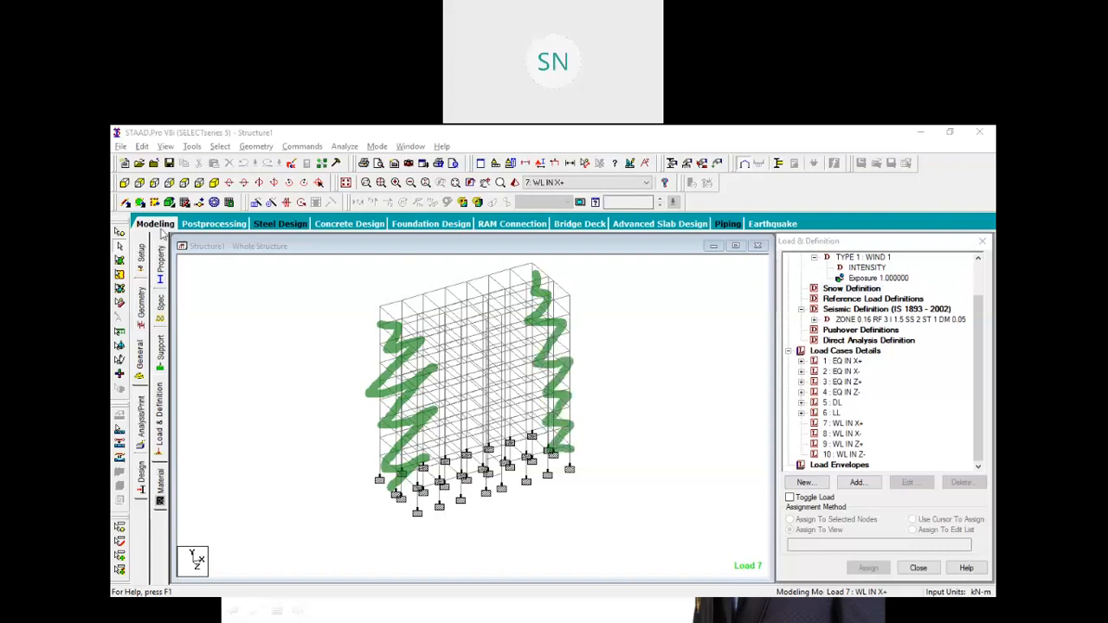
{"action": "key", "text": "Escape"}
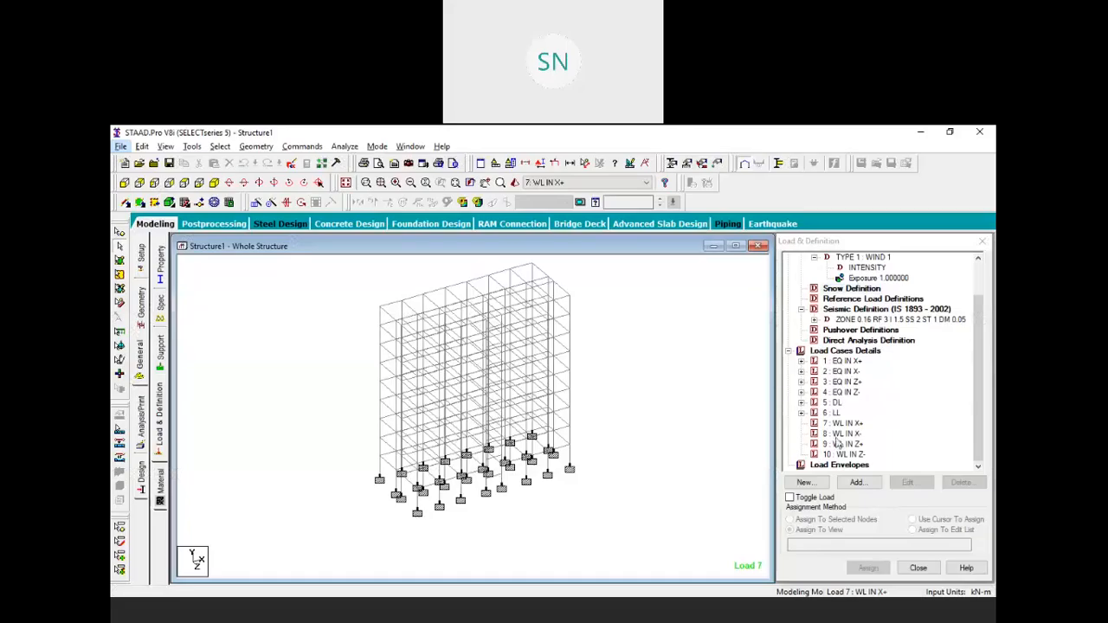
Step: Add a type 1 wind load on the X windward face with factor 0.8 to load case WL IN X+, and display it
{"action": "left_click", "coordinate": [846, 423]}
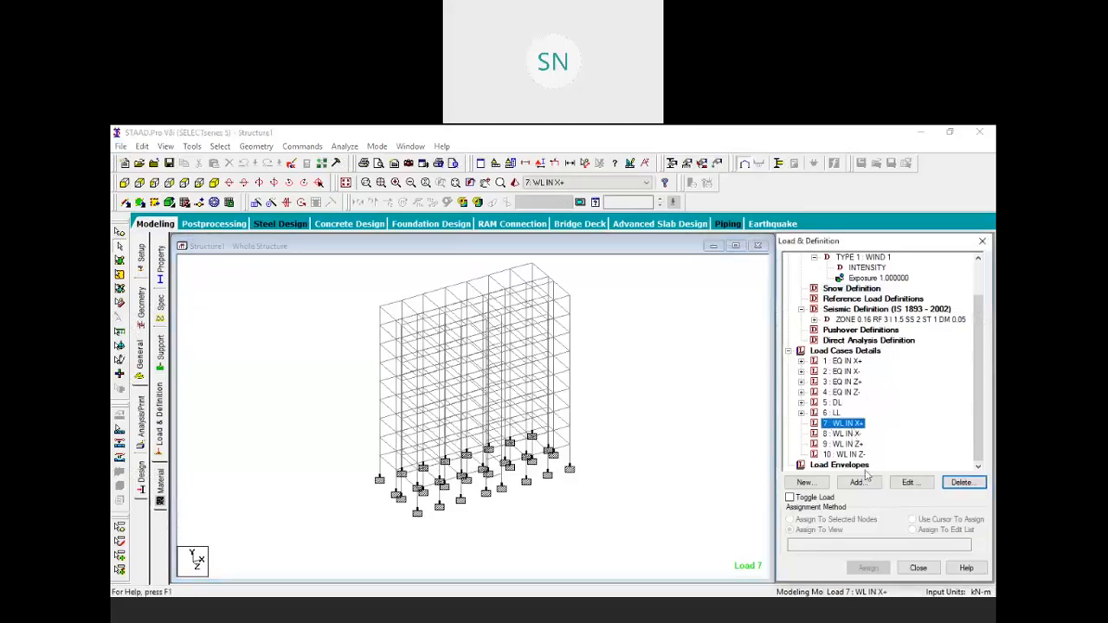
{"action": "left_click", "coordinate": [856, 483]}
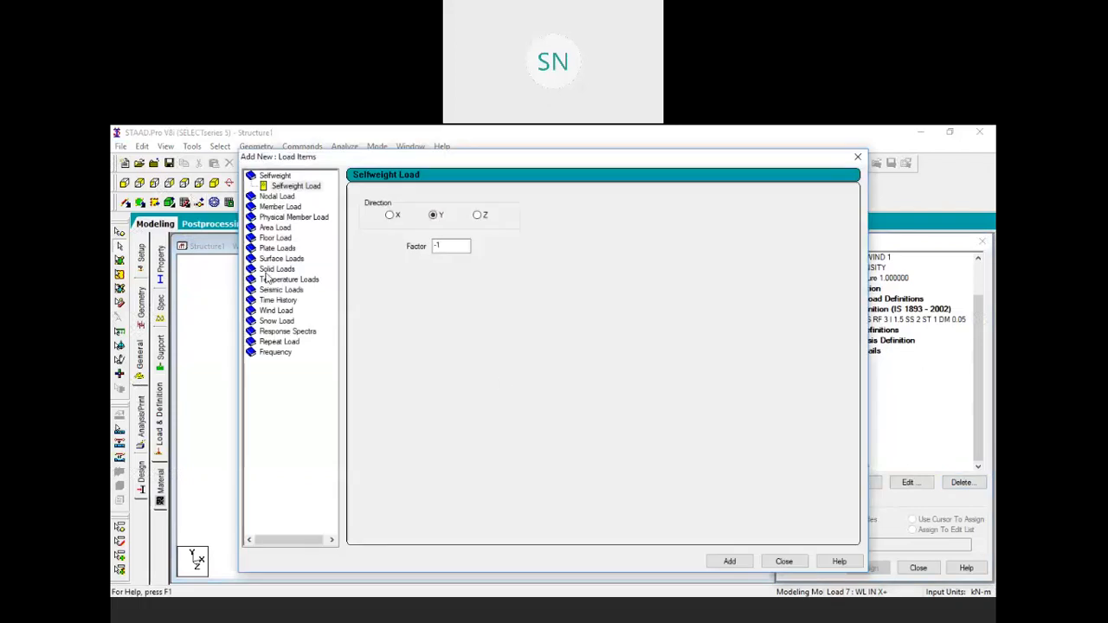
{"action": "left_click", "coordinate": [274, 311]}
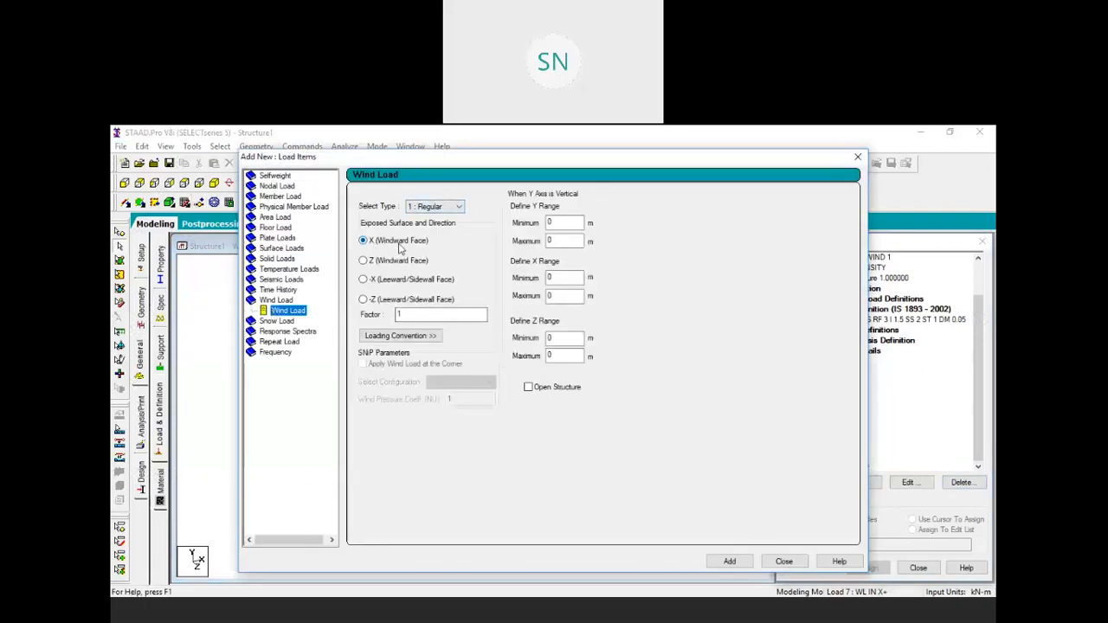
{"action": "double_click", "coordinate": [412, 316]}
{"action": "type", "text": "0.8"}
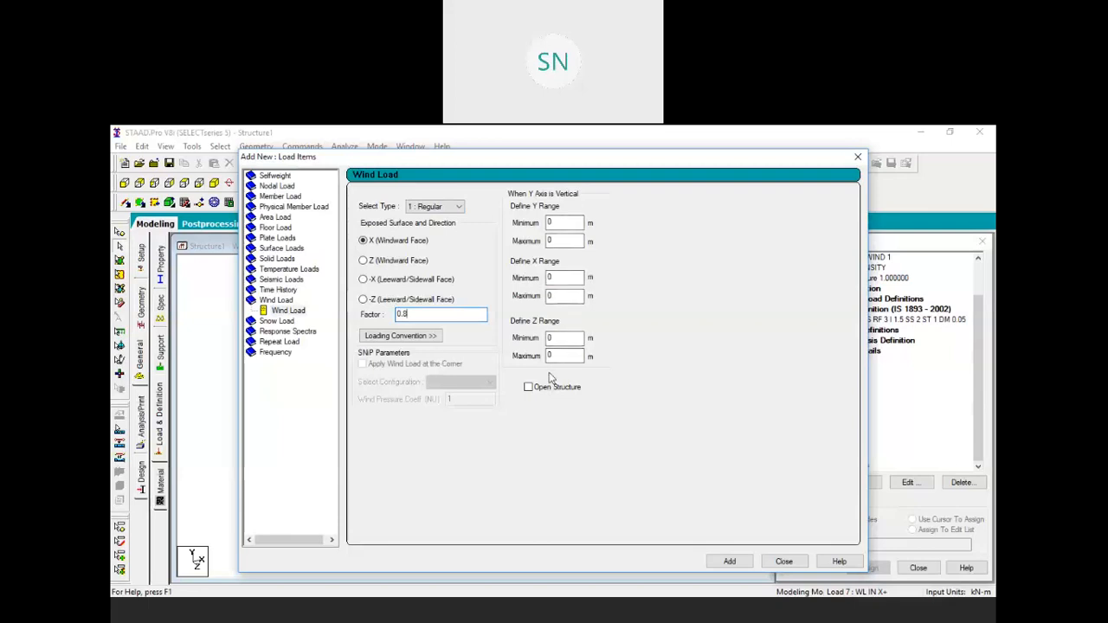
{"action": "left_click", "coordinate": [731, 562]}
{"action": "left_click", "coordinate": [783, 562]}
{"action": "left_click", "coordinate": [862, 440]}
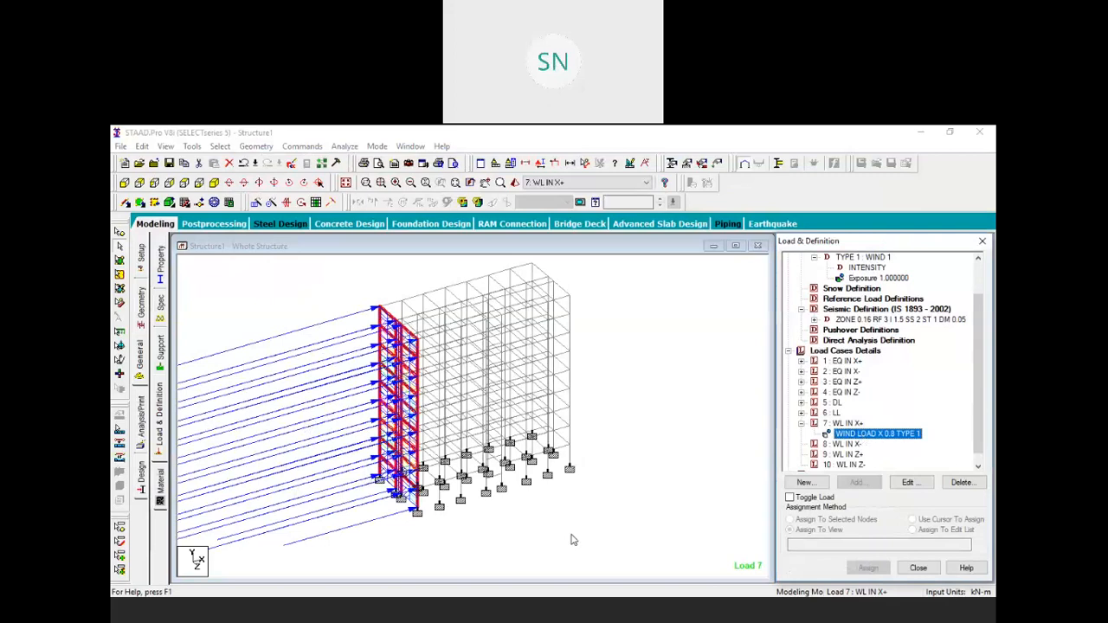
Step: Add a type 1 wind load on the -X leeward face with factor 0.5 to load case WL IN X+, and display it
{"action": "left_click", "coordinate": [845, 424]}
{"action": "left_click", "coordinate": [859, 483]}
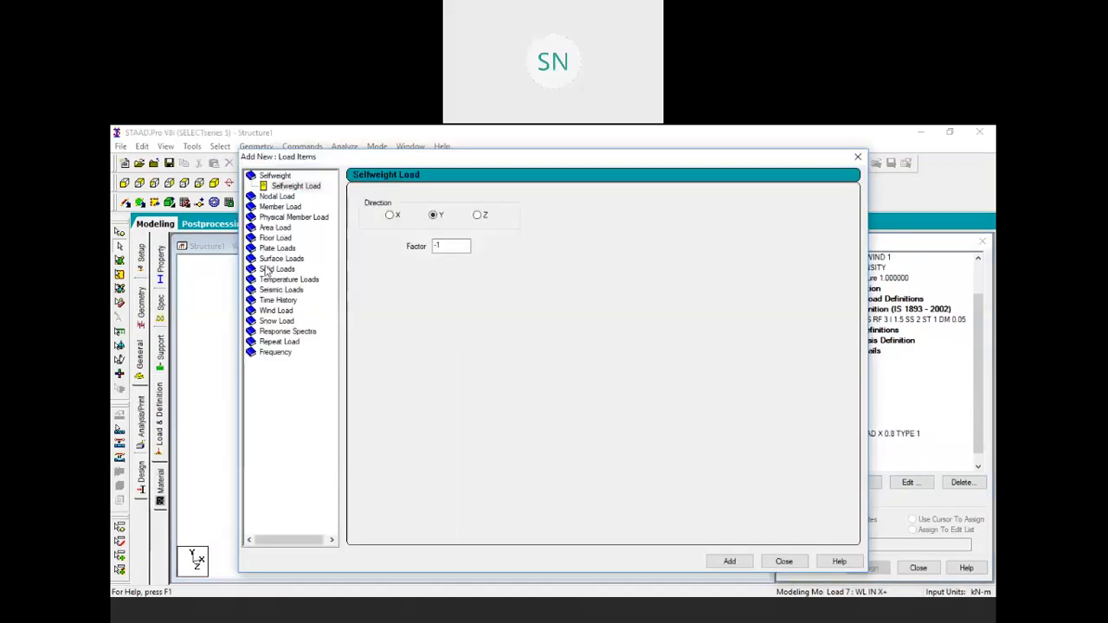
{"action": "left_click", "coordinate": [272, 311]}
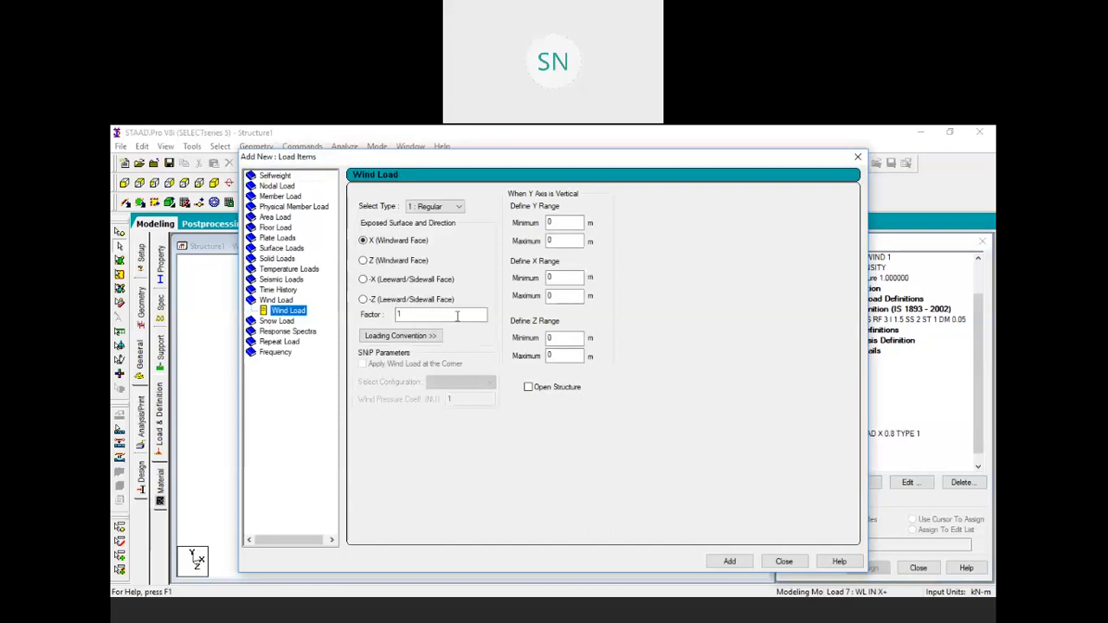
{"action": "left_click", "coordinate": [363, 280]}
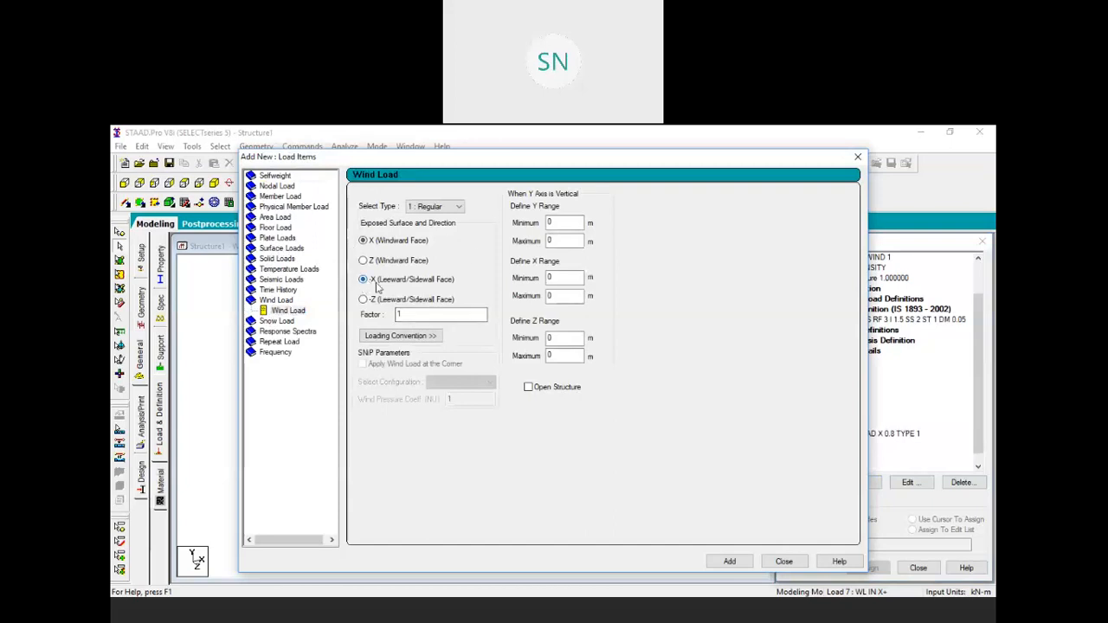
{"action": "double_click", "coordinate": [412, 314]}
{"action": "left_click", "coordinate": [730, 562]}
{"action": "left_click", "coordinate": [784, 562]}
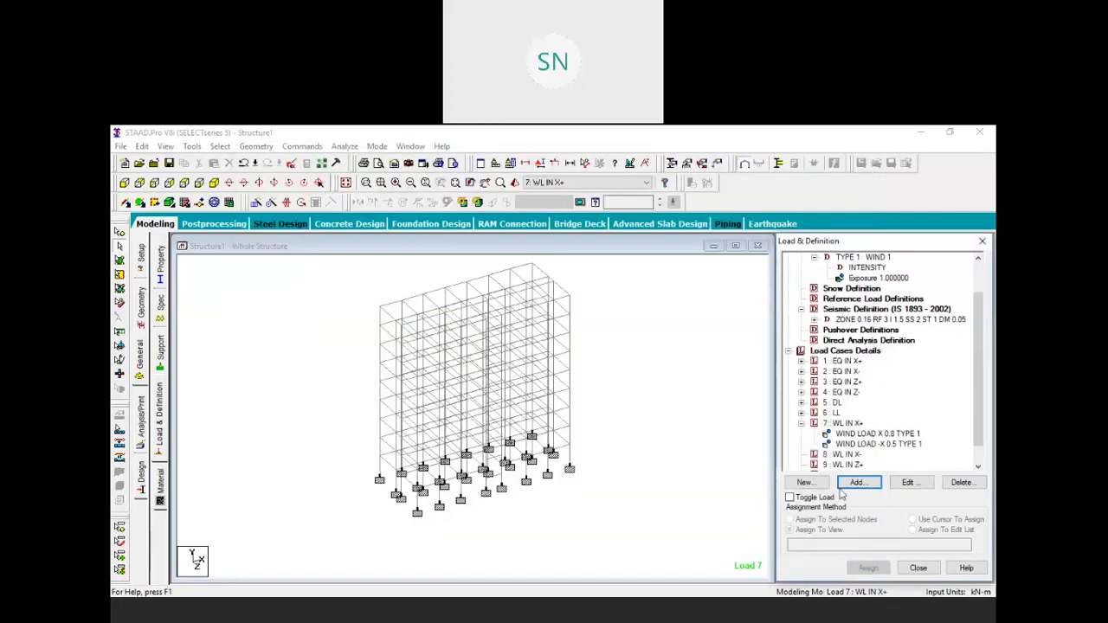
{"action": "left_click", "coordinate": [865, 444]}
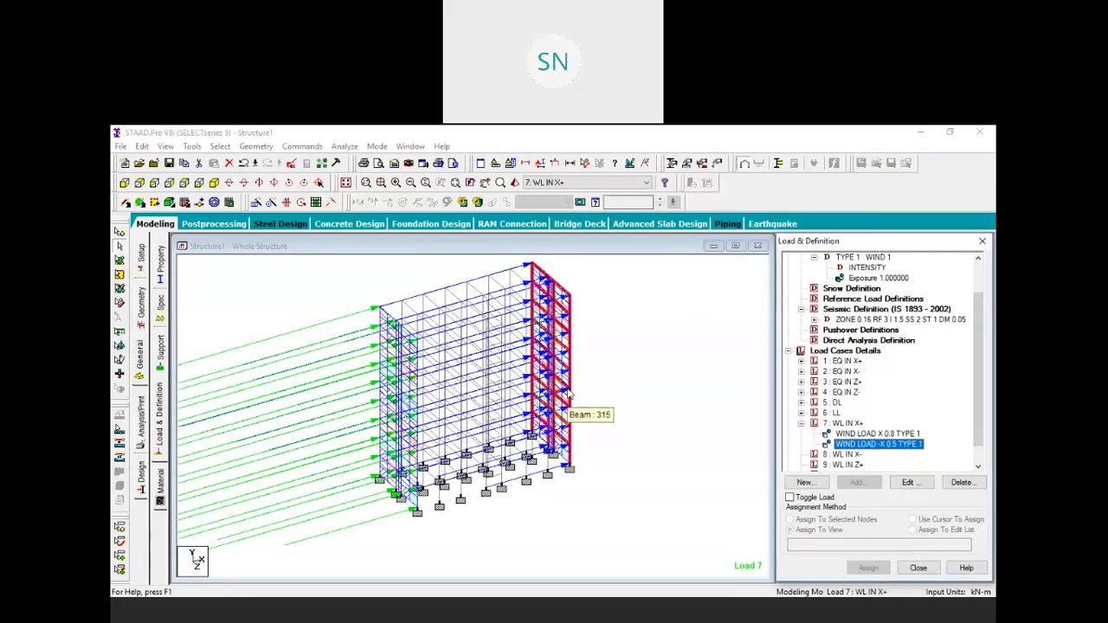
Step: Add a type 1 wind load on the X windward face with factor -0.8 to load case WL IN X-
{"action": "scroll", "coordinate": [848, 363], "scroll_direction": "down", "scroll_amount": 2}
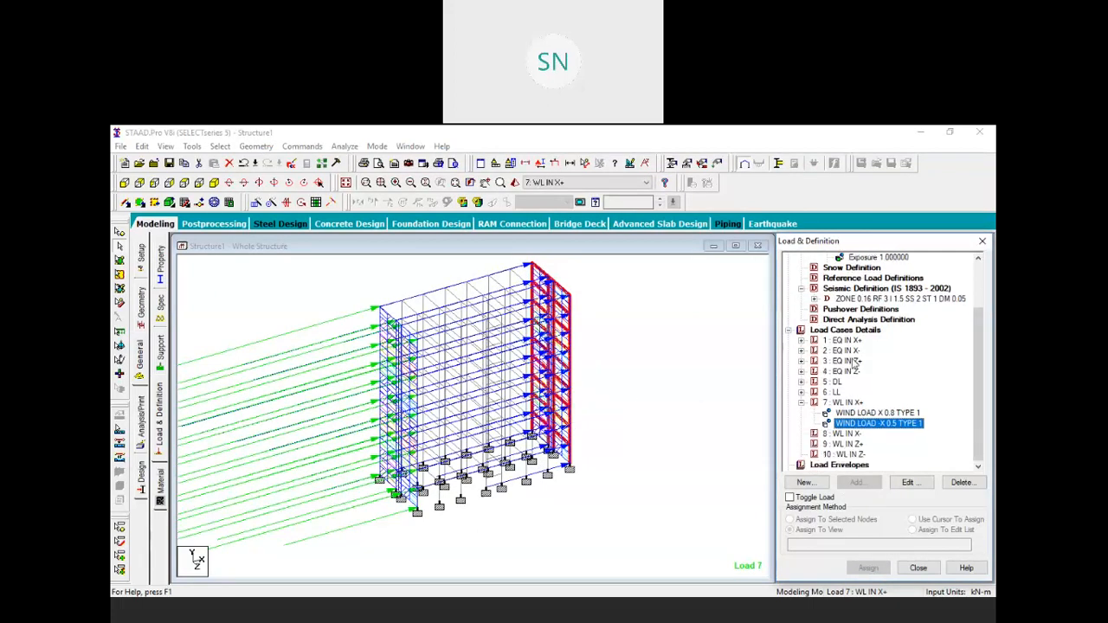
{"action": "left_click", "coordinate": [844, 434]}
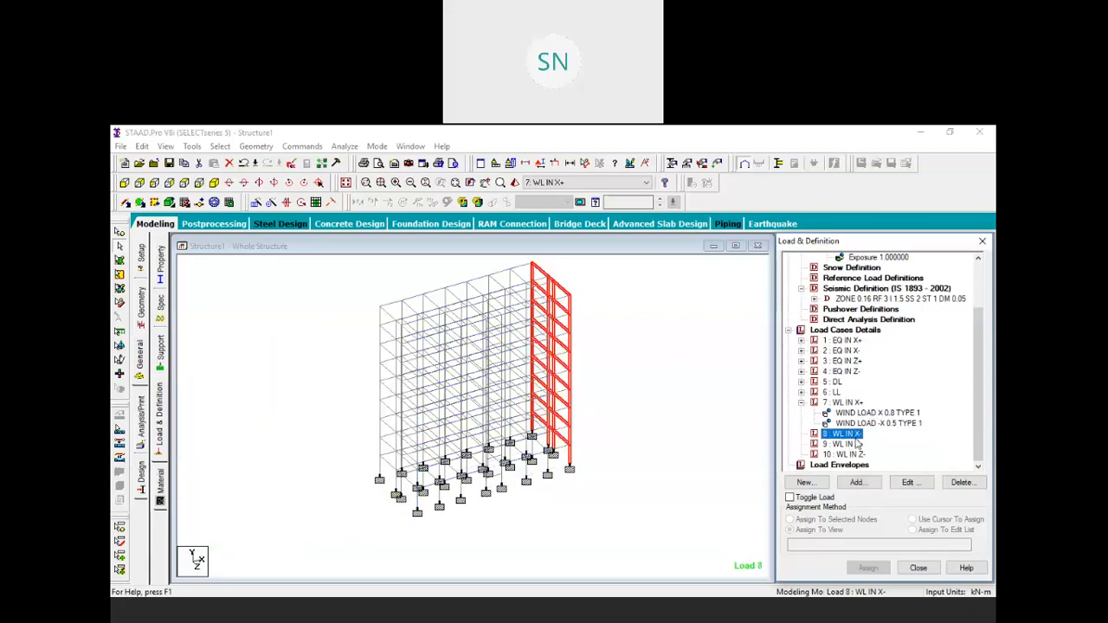
{"action": "left_click", "coordinate": [855, 482]}
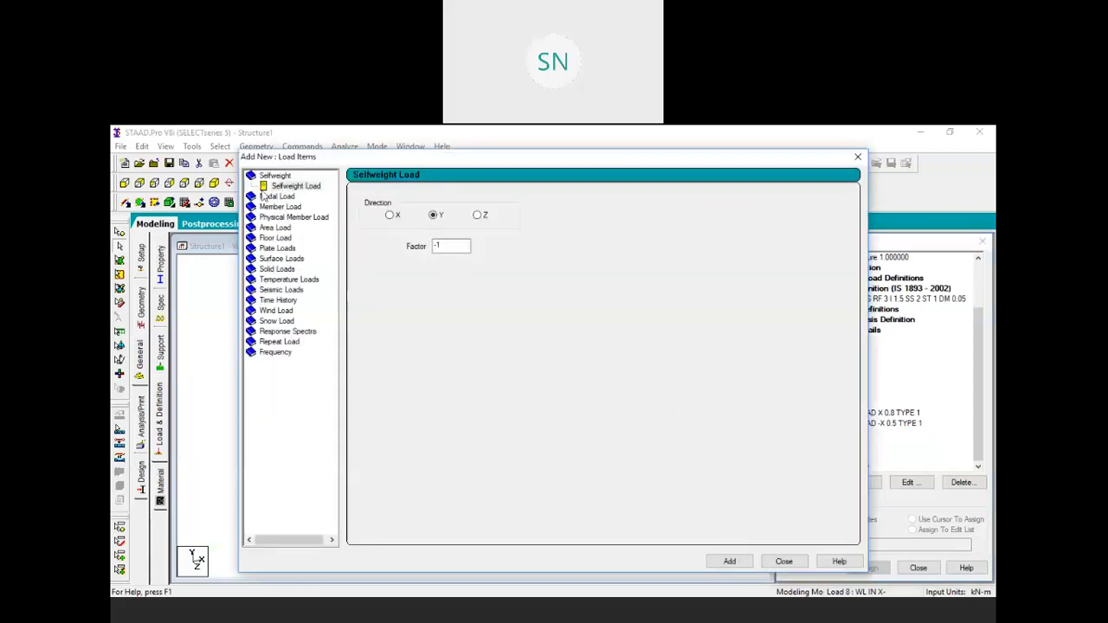
{"action": "left_click", "coordinate": [270, 311]}
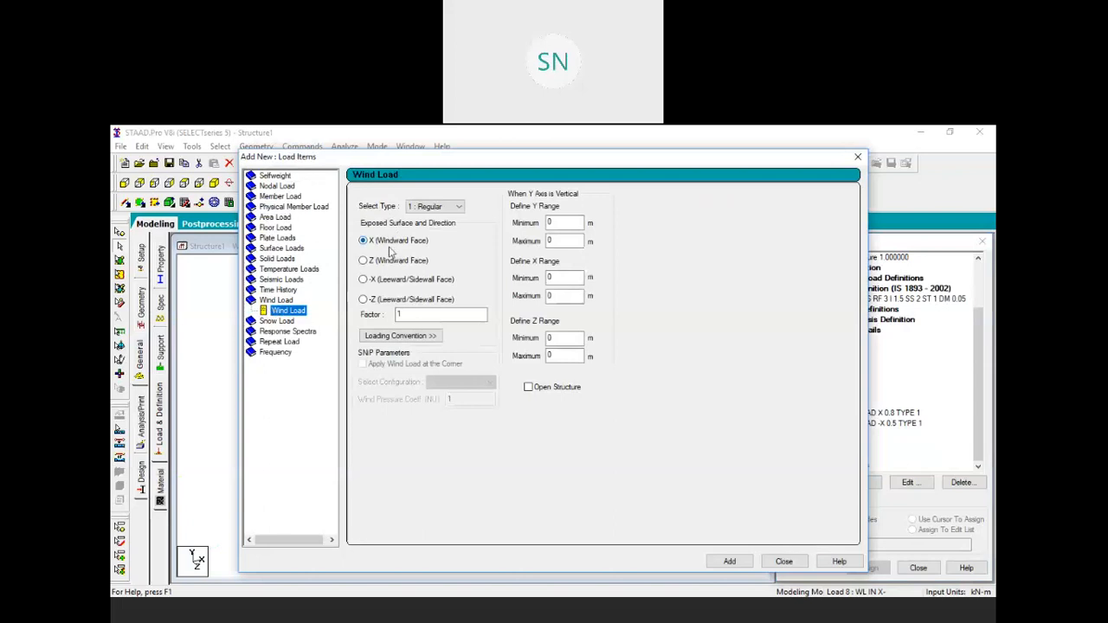
{"action": "left_click", "coordinate": [390, 261]}
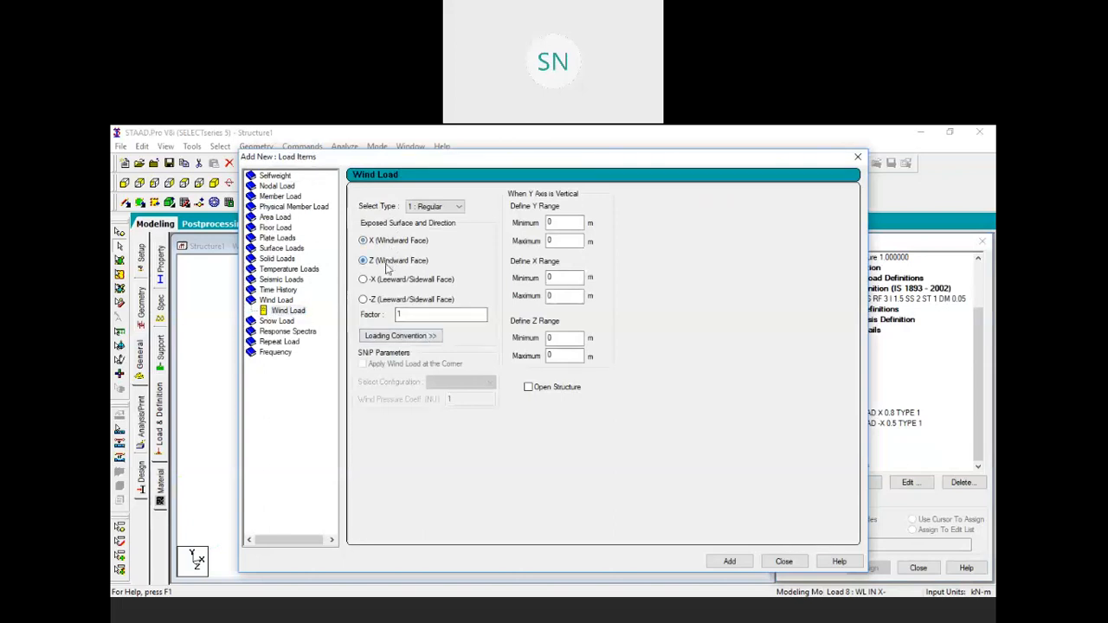
{"action": "left_click", "coordinate": [380, 242]}
{"action": "double_click", "coordinate": [419, 315]}
{"action": "type", "text": "-0.8"}
{"action": "left_click", "coordinate": [733, 564]}
Step: Add a type 1 wind load on the -X leeward face with factor -0.5 to load case WL IN X-
{"action": "left_click", "coordinate": [363, 280]}
{"action": "left_click", "coordinate": [397, 317]}
{"action": "left_click_drag", "start_coordinate": [410, 318], "coordinate": [405, 318]}
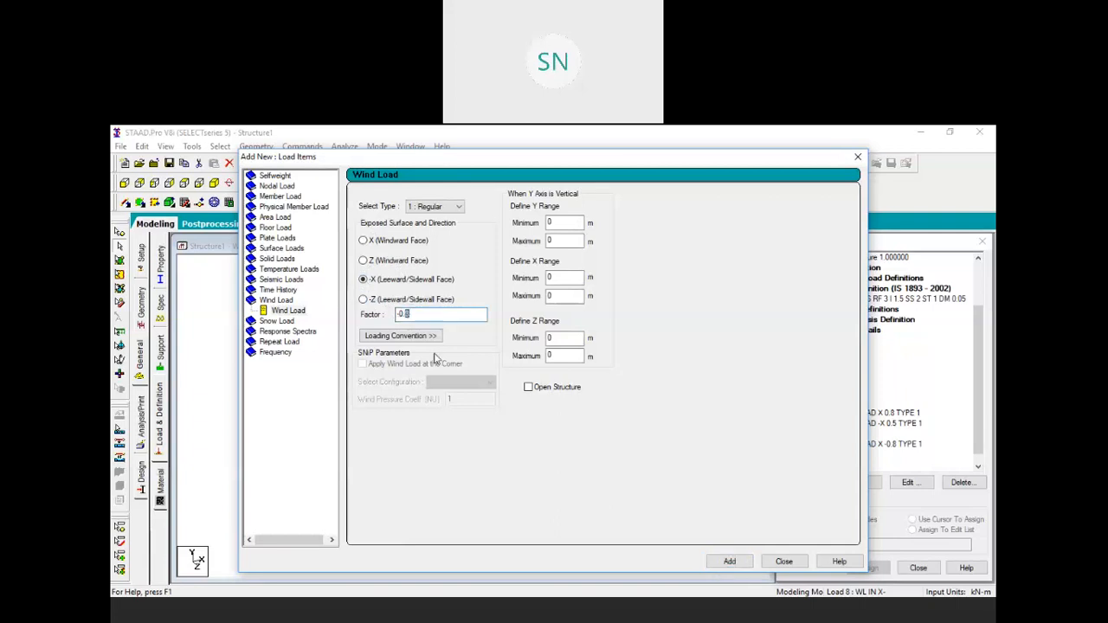
{"action": "type", "text": "5"}
{"action": "left_click", "coordinate": [770, 563]}
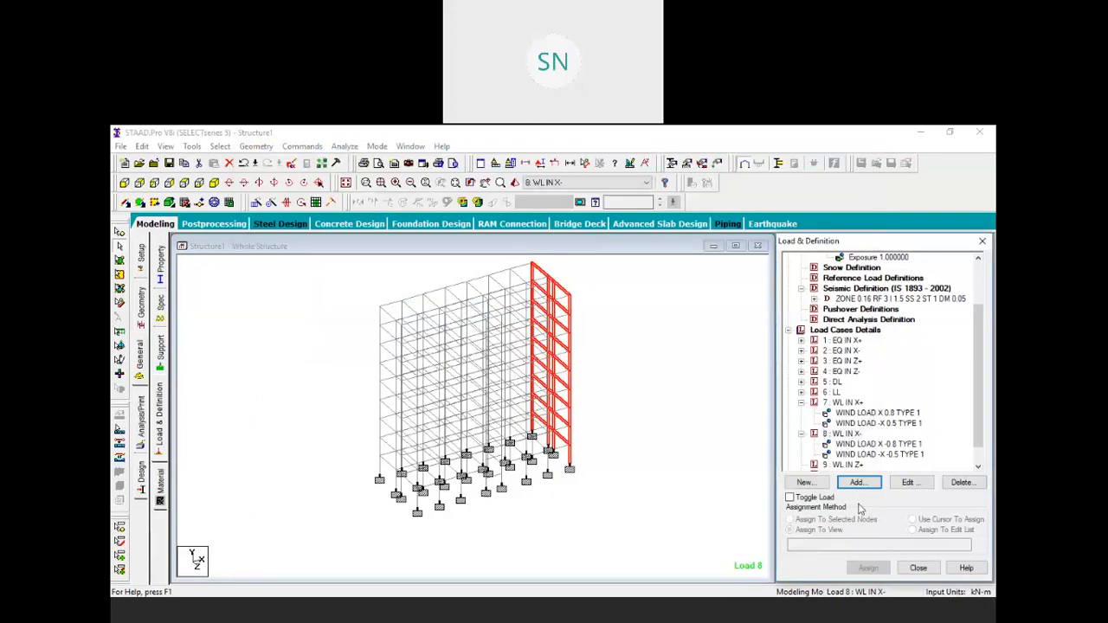
Step: Examine the direction and height distribution of both WL IN X- wind loads in the front and isometric views
{"action": "left_click", "coordinate": [870, 444]}
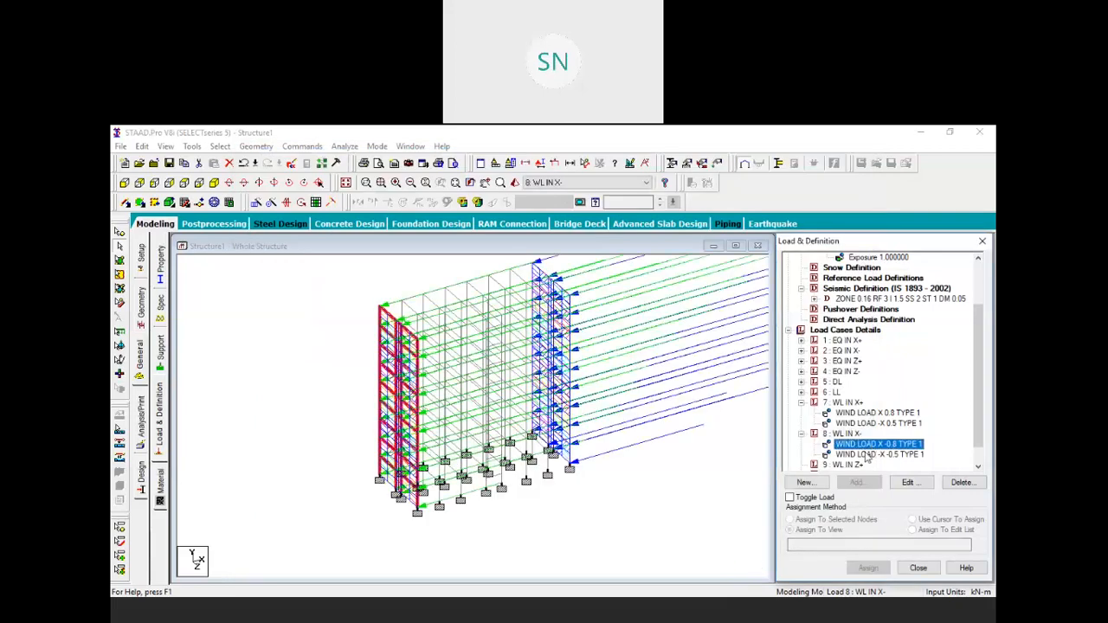
{"action": "left_click", "coordinate": [865, 455]}
{"action": "scroll", "coordinate": [510, 355], "scroll_direction": "down", "scroll_amount": 6}
{"action": "middle_click_drag", "start_coordinate": [614, 397], "coordinate": [585, 404]}
{"action": "scroll", "coordinate": [584, 408], "scroll_direction": "up", "scroll_amount": 3}
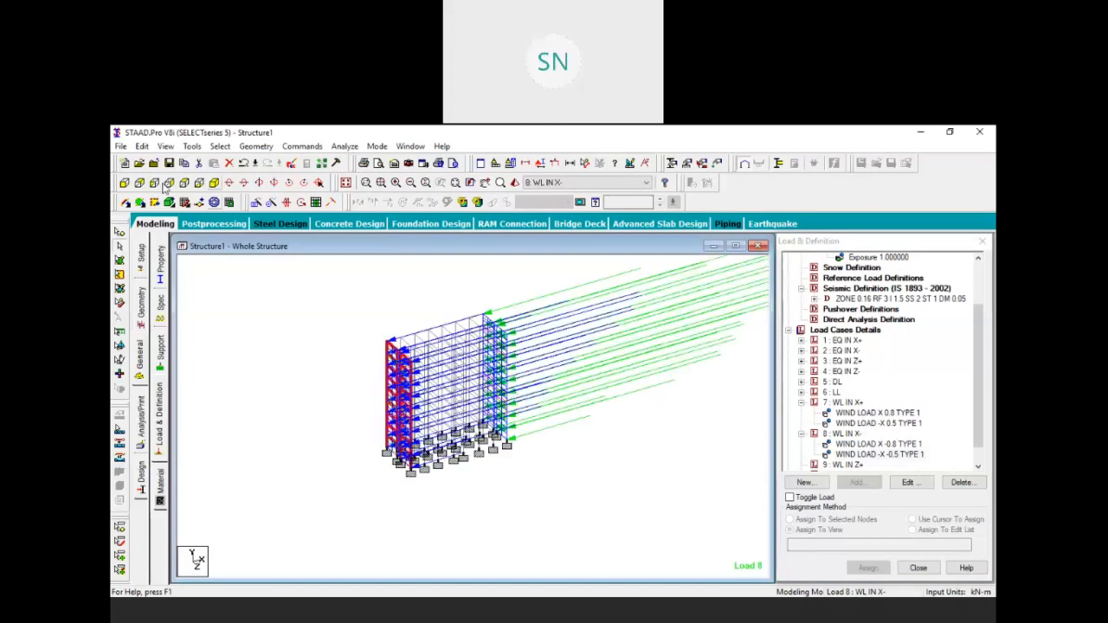
{"action": "left_click", "coordinate": [125, 183]}
{"action": "scroll", "coordinate": [361, 327], "scroll_direction": "down", "scroll_amount": 4}
{"action": "middle_click_drag", "start_coordinate": [597, 410], "coordinate": [561, 446]}
{"action": "scroll", "coordinate": [552, 399], "scroll_direction": "up", "scroll_amount": 2}
{"action": "scroll", "coordinate": [552, 399], "scroll_direction": "up", "scroll_amount": 1}
{"action": "scroll", "coordinate": [528, 419], "scroll_direction": "down", "scroll_amount": 1}
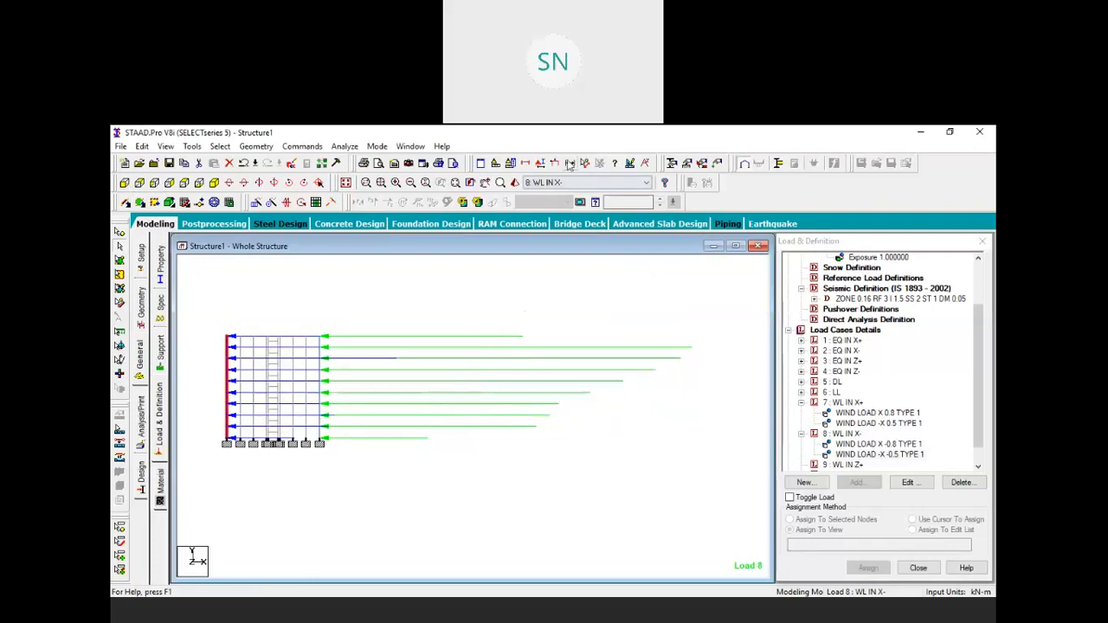
{"action": "middle_click_drag", "start_coordinate": [518, 402], "coordinate": [547, 411]}
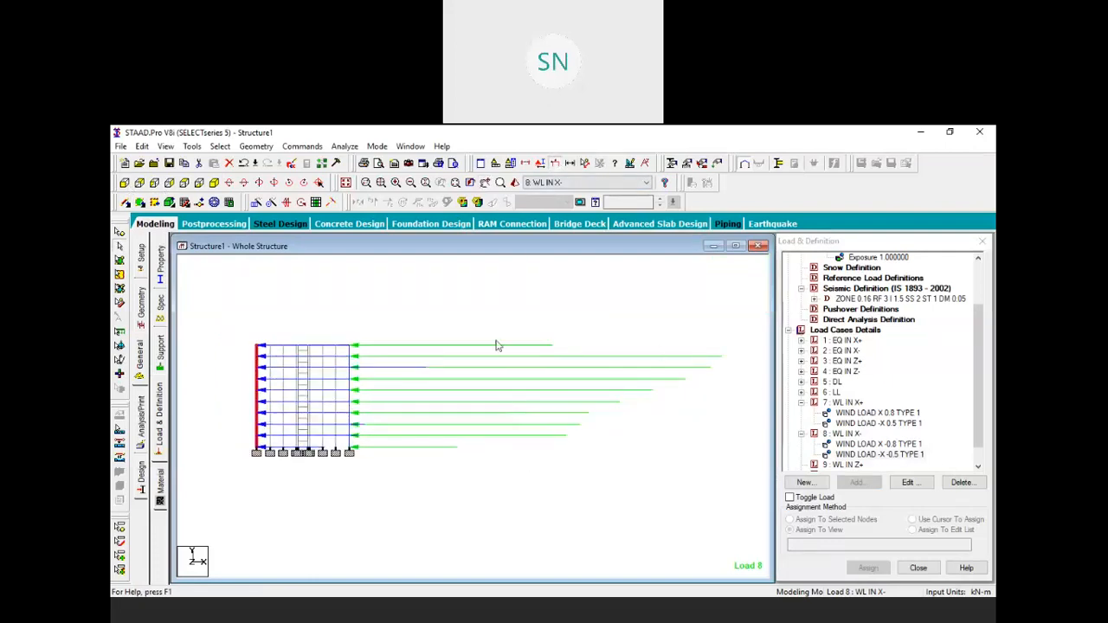
{"action": "middle_click_drag", "start_coordinate": [394, 349], "coordinate": [424, 360]}
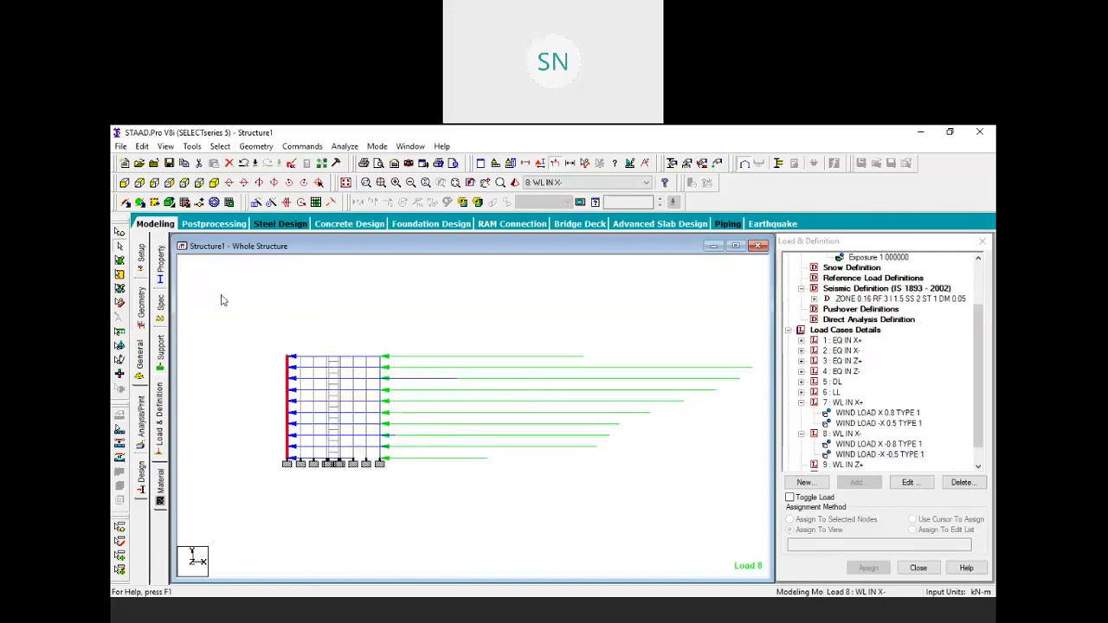
{"action": "left_click", "coordinate": [214, 182]}
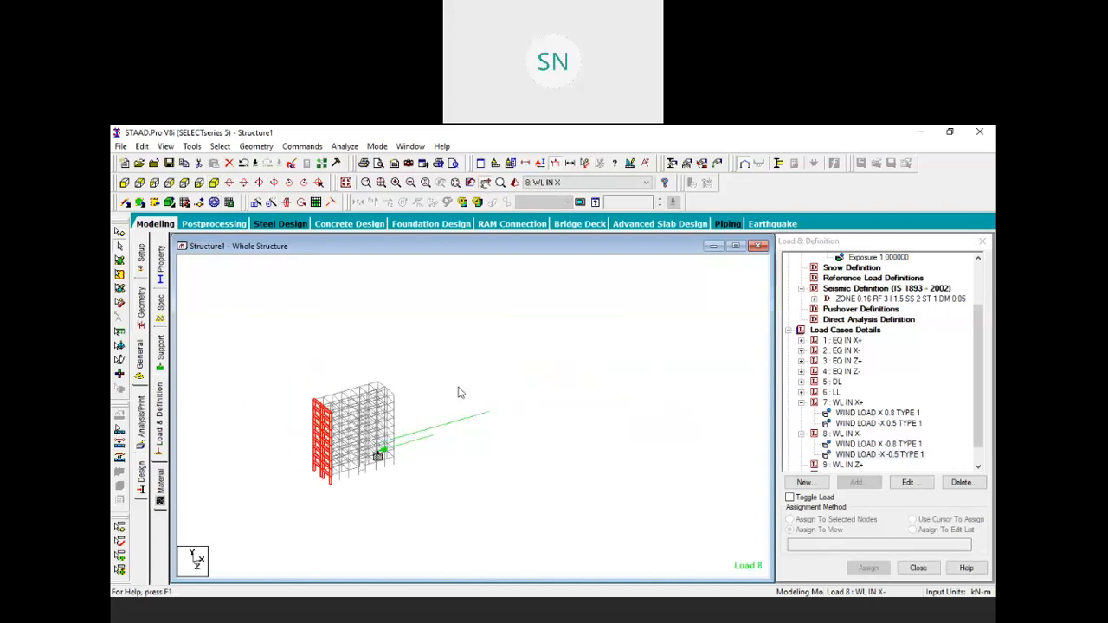
{"action": "left_click", "coordinate": [569, 514]}
{"action": "middle_click_drag", "start_coordinate": [569, 514], "coordinate": [561, 521]}
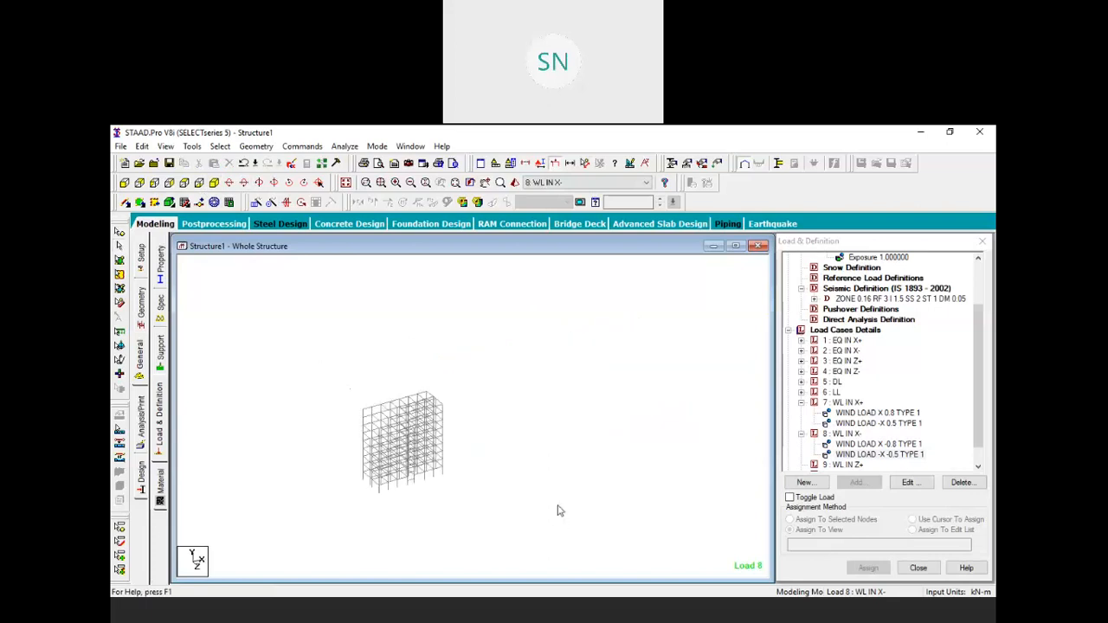
{"action": "scroll", "coordinate": [561, 521], "scroll_direction": "up", "scroll_amount": 2}
{"action": "scroll", "coordinate": [512, 466], "scroll_direction": "down", "scroll_amount": 2}
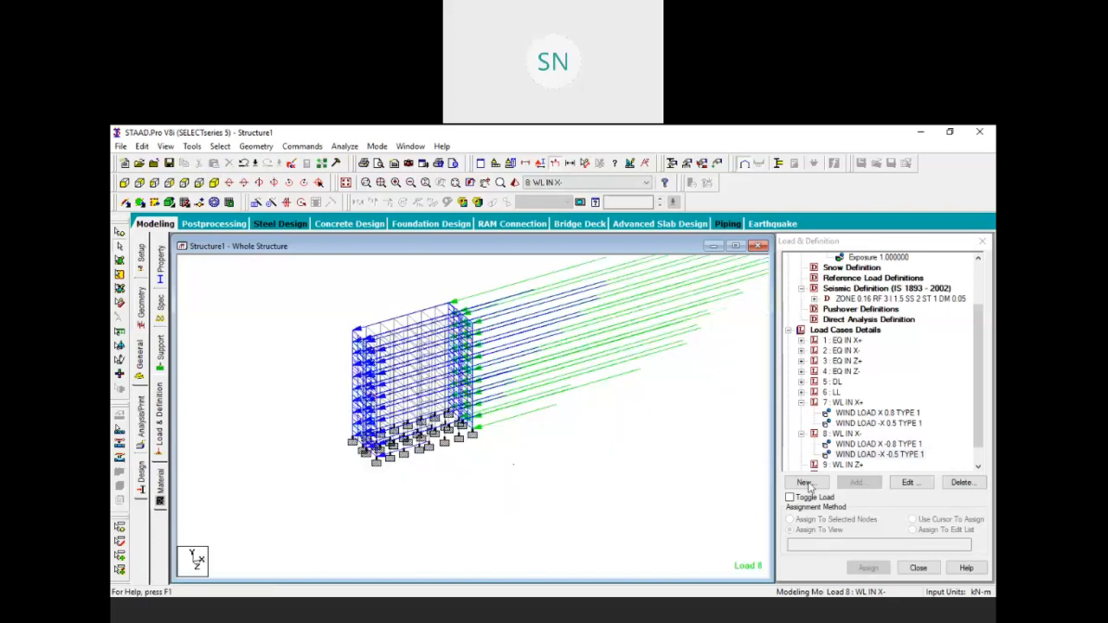
Step: Add a type 1 wind load on the Z windward face with factor 0.8 to load case WL IN Z+
{"action": "scroll", "coordinate": [892, 428], "scroll_direction": "down", "scroll_amount": 1}
{"action": "left_click", "coordinate": [857, 444]}
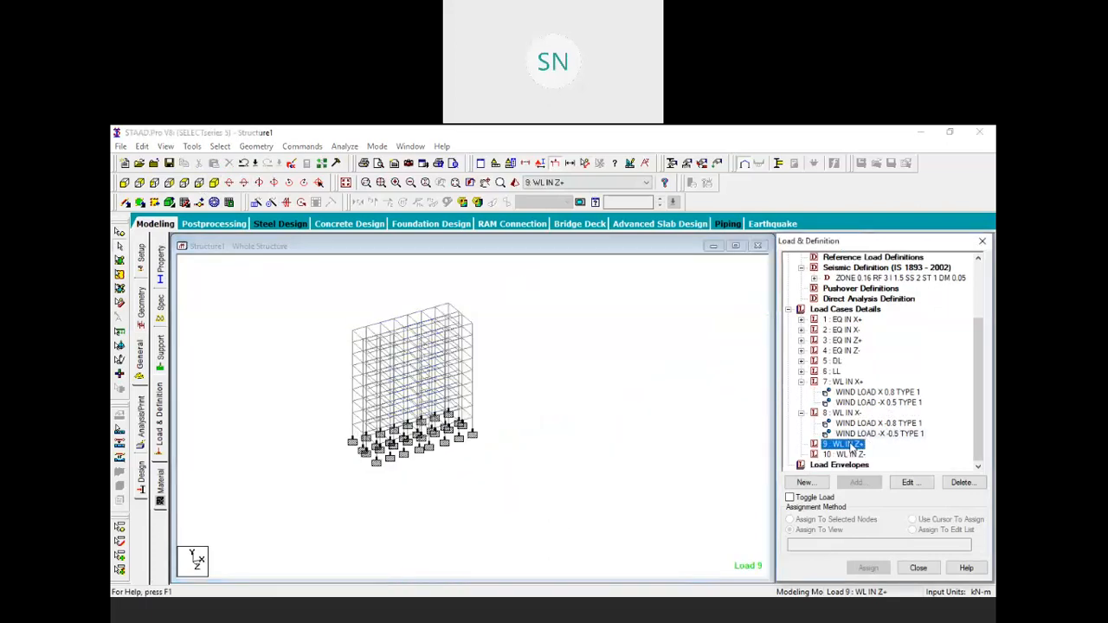
{"action": "left_click", "coordinate": [857, 484]}
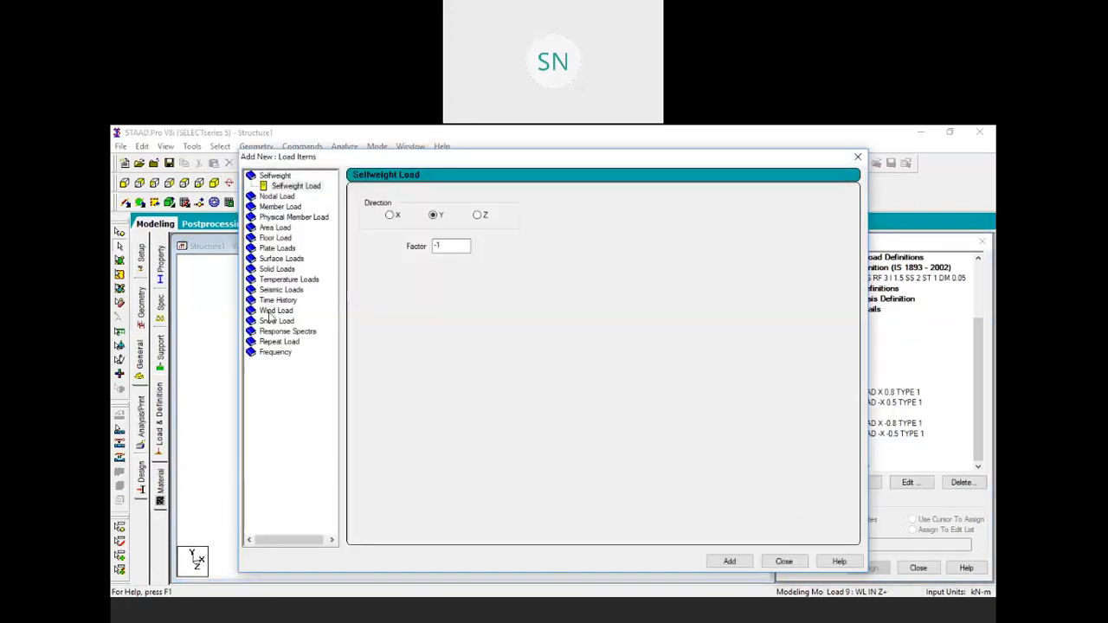
{"action": "left_click", "coordinate": [274, 311]}
{"action": "left_click", "coordinate": [378, 263]}
{"action": "double_click", "coordinate": [409, 314]}
{"action": "type", "text": "0.8"}
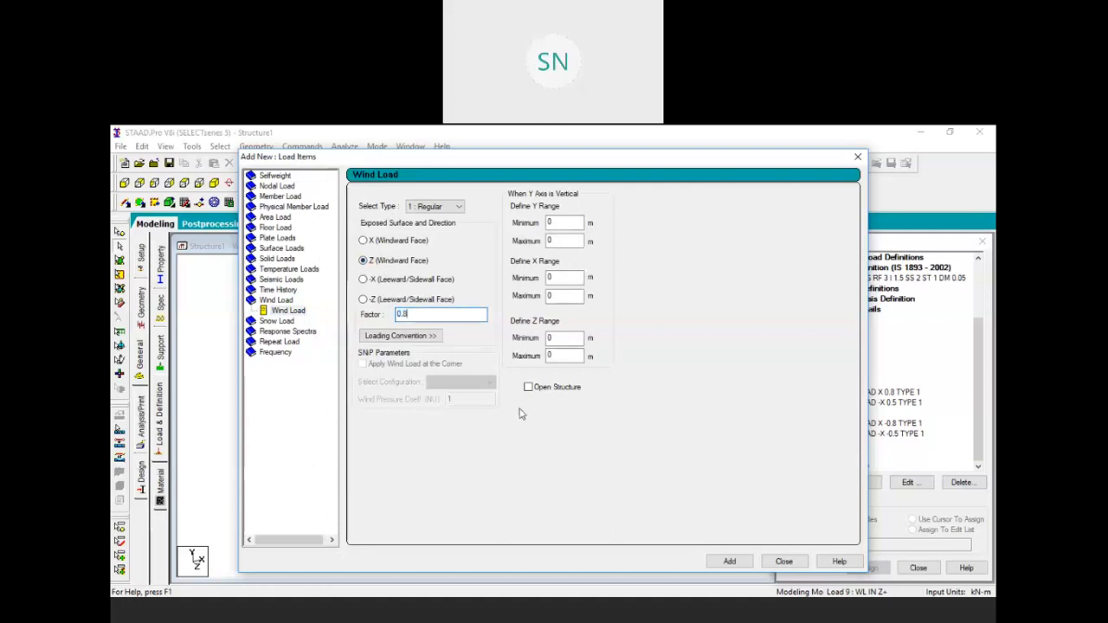
{"action": "left_click", "coordinate": [728, 561]}
Step: Add a type 1 wind load on the -Z leeward face with factor 0.5 to load case WL IN Z+
{"action": "left_click", "coordinate": [363, 300]}
{"action": "left_click_drag", "start_coordinate": [417, 315], "coordinate": [387, 319]}
{"action": "type", "text": "0.5"}
{"action": "left_click", "coordinate": [729, 562]}
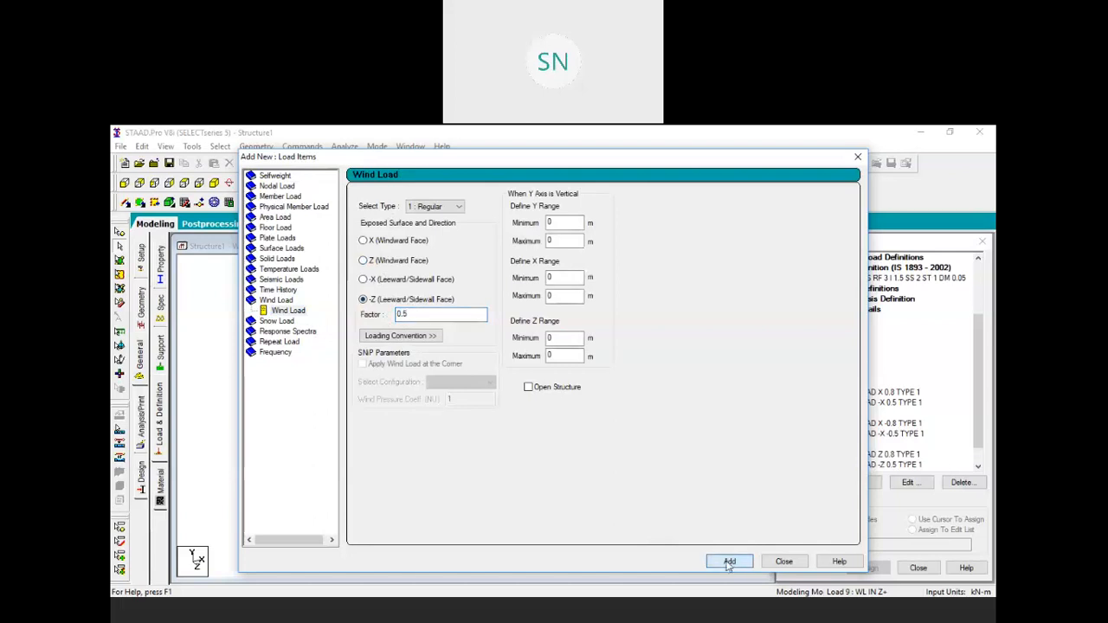
{"action": "left_click", "coordinate": [784, 561]}
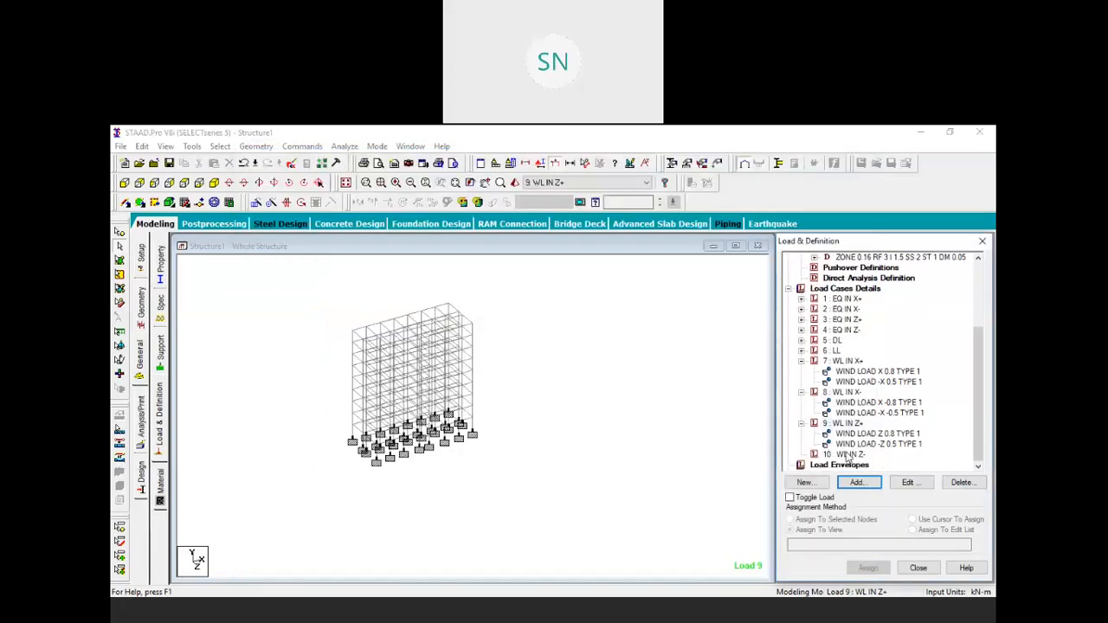
Step: Add a type 1 wind load on the Z windward face with factor -0.8 to load case WL IN Z-
{"action": "left_click", "coordinate": [846, 455]}
{"action": "left_click", "coordinate": [856, 482]}
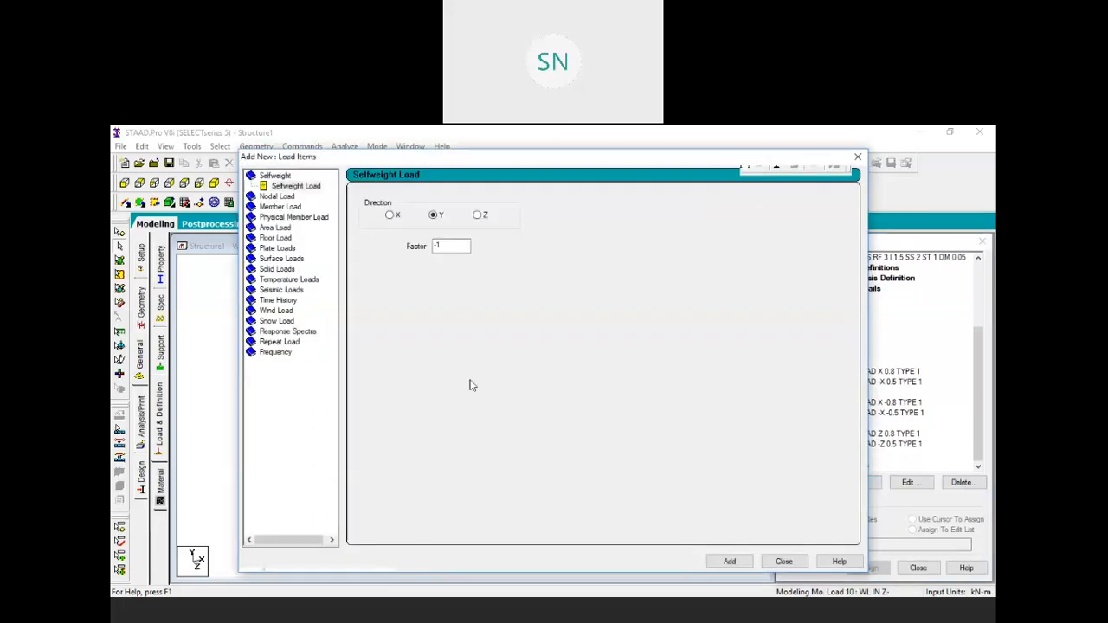
{"action": "left_click", "coordinate": [272, 311]}
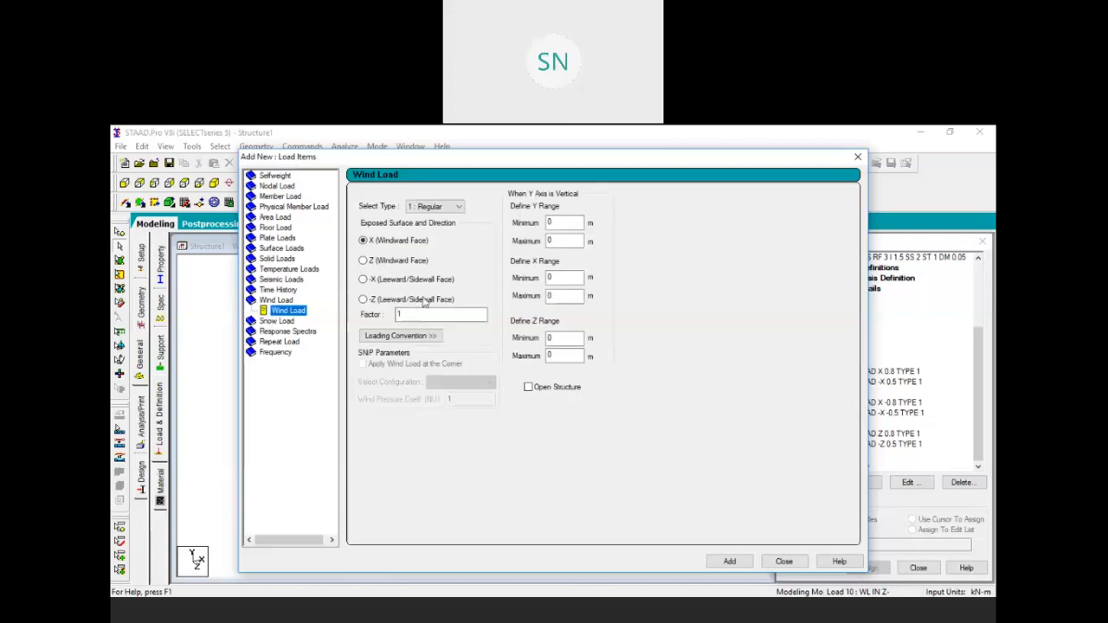
{"action": "left_click", "coordinate": [381, 256]}
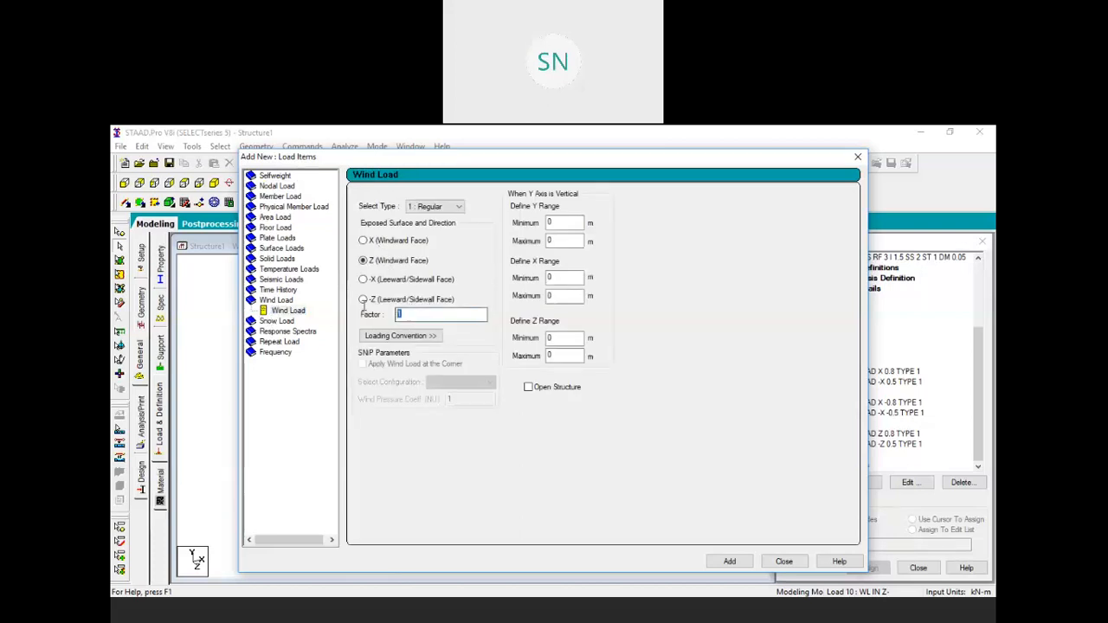
{"action": "type", "text": "-0.8"}
{"action": "left_click", "coordinate": [732, 560]}
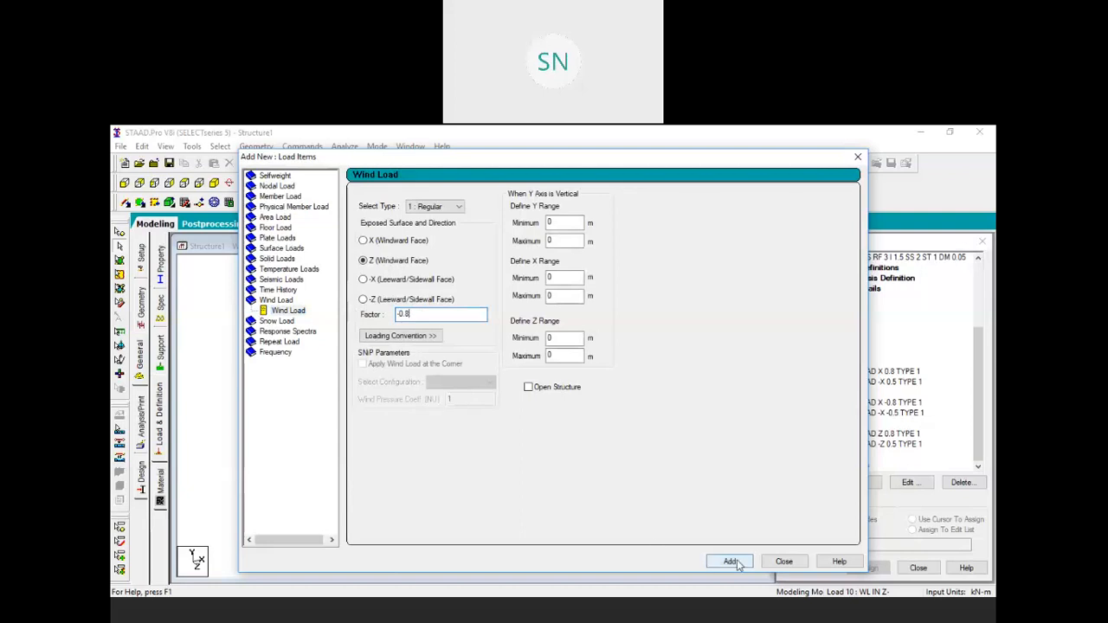
Step: Add a type 1 wind load on the -Z leeward face with factor -0.5 to load case WL IN Z-
{"action": "left_click", "coordinate": [368, 299]}
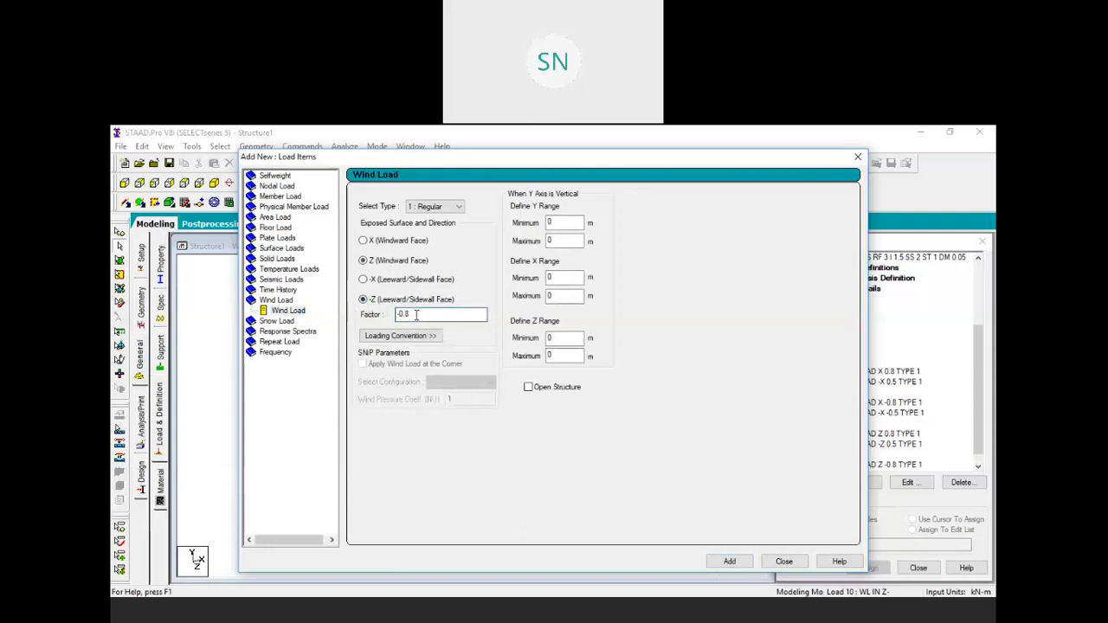
{"action": "type", "text": "-0."}
{"action": "left_click", "coordinate": [730, 561]}
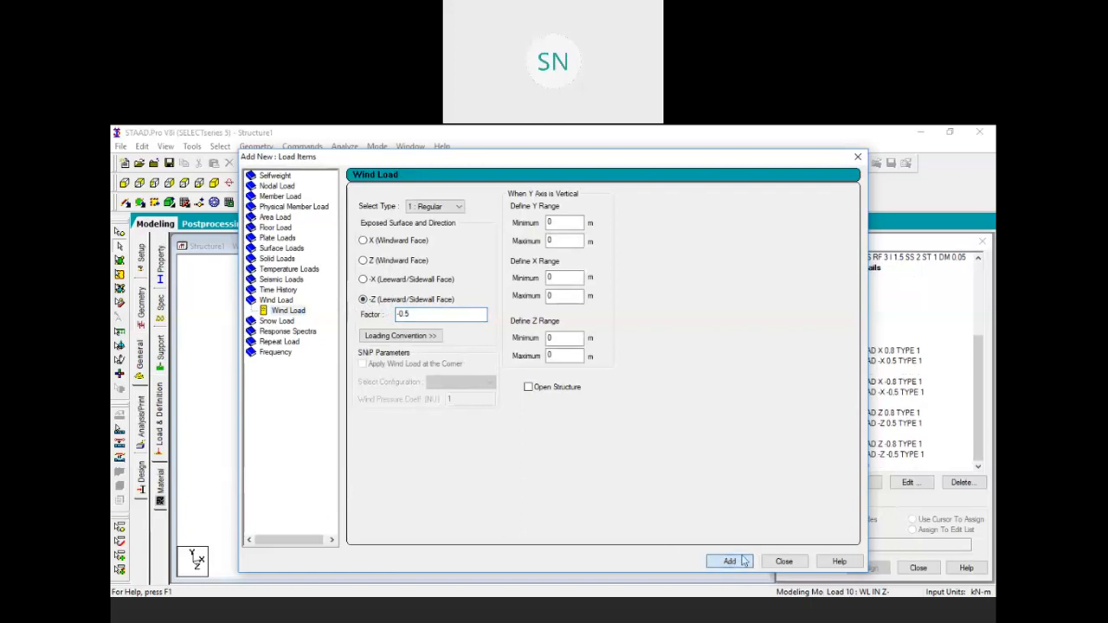
{"action": "left_click", "coordinate": [784, 561]}
Step: Show the WL IN Z- wind loads in the front view and turn on the load value labels
{"action": "left_click", "coordinate": [851, 444]}
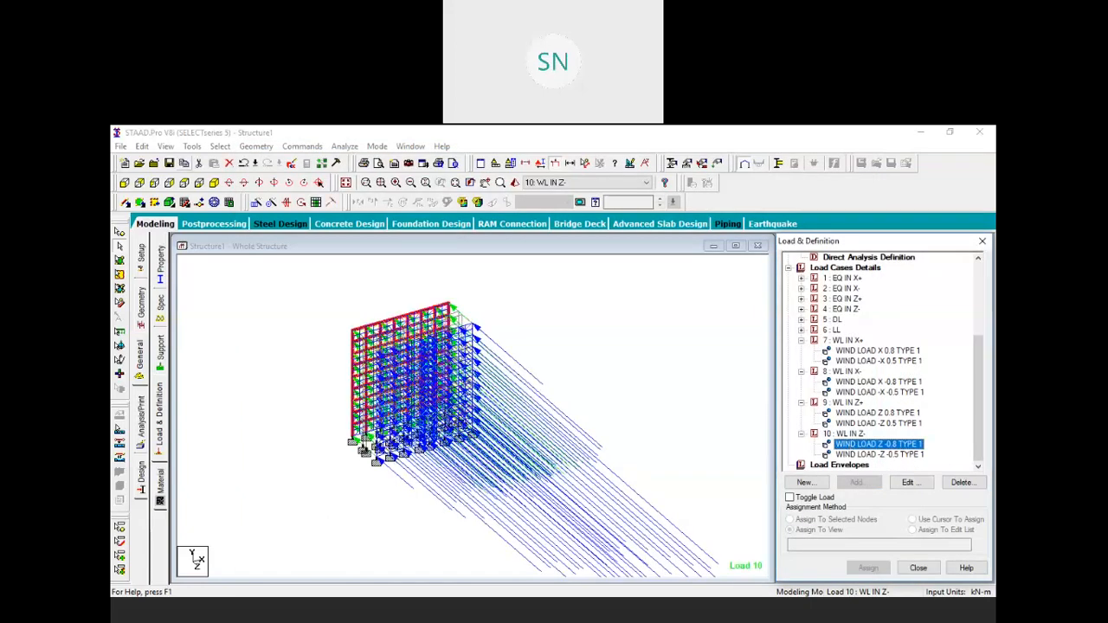
{"action": "left_click", "coordinate": [125, 184]}
{"action": "scroll", "coordinate": [440, 358], "scroll_direction": "up", "scroll_amount": 2}
{"action": "middle_click_drag", "start_coordinate": [381, 331], "coordinate": [405, 437]}
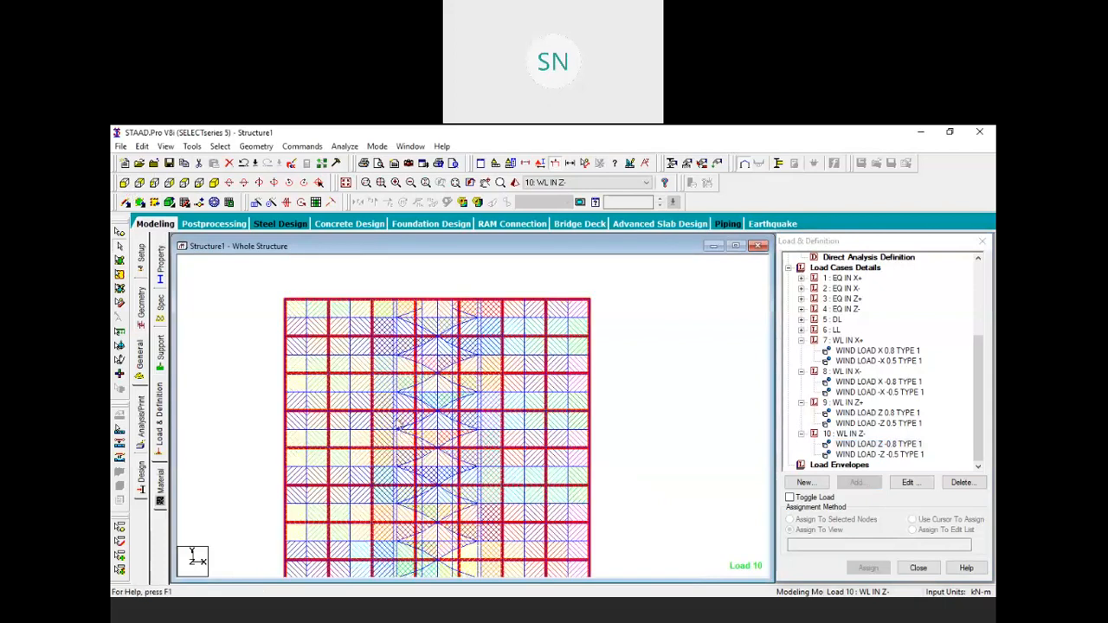
{"action": "right_click", "coordinate": [628, 327]}
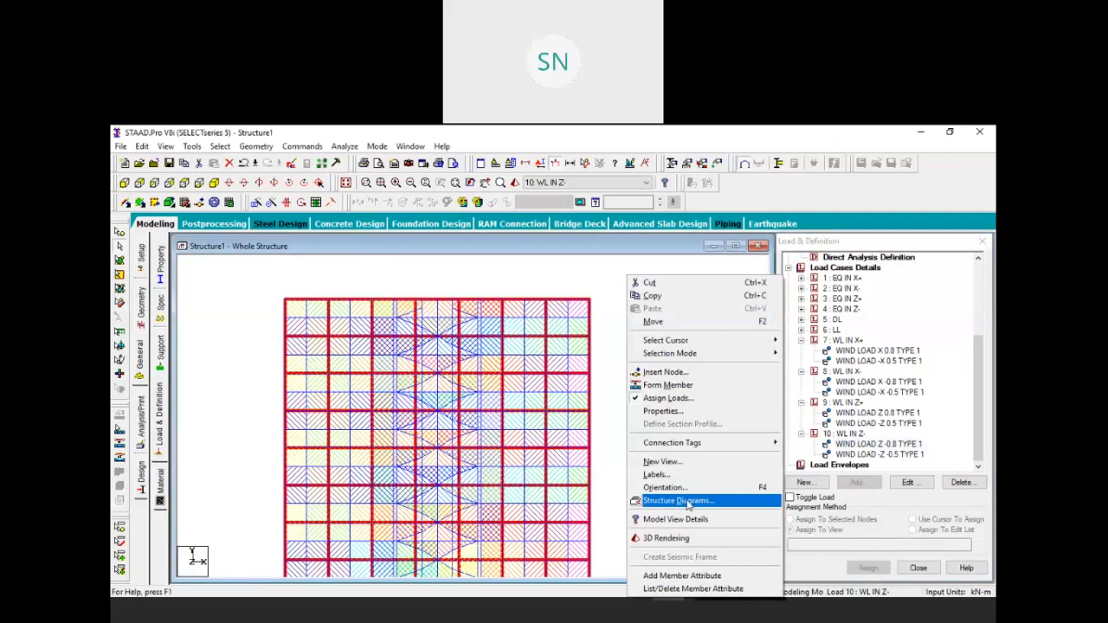
{"action": "left_click", "coordinate": [678, 477]}
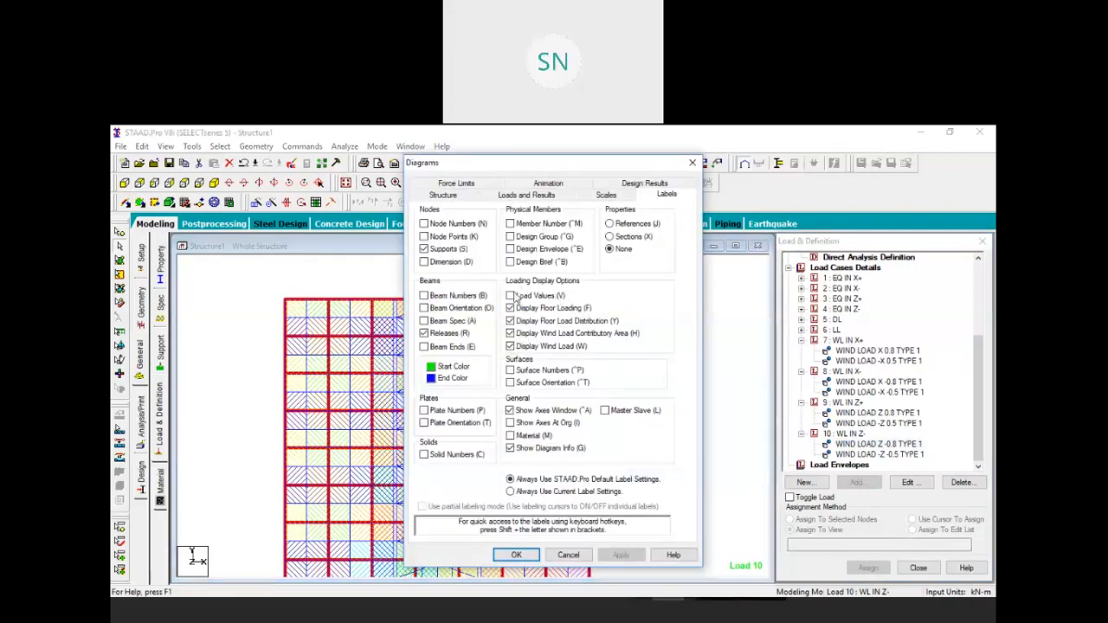
{"action": "left_click", "coordinate": [510, 296]}
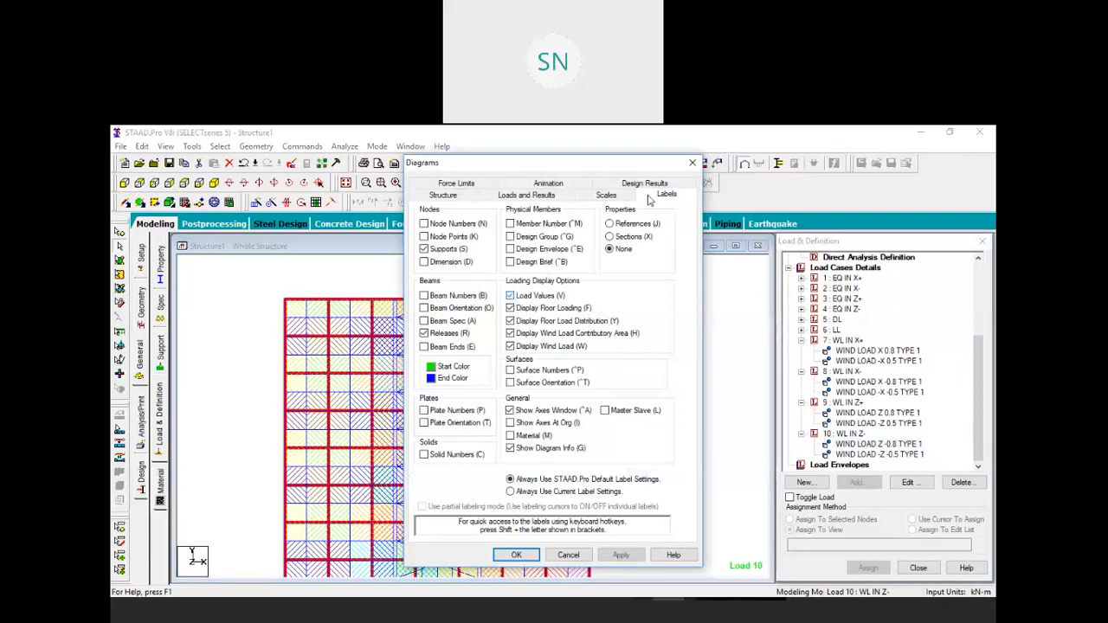
{"action": "left_click", "coordinate": [691, 163]}
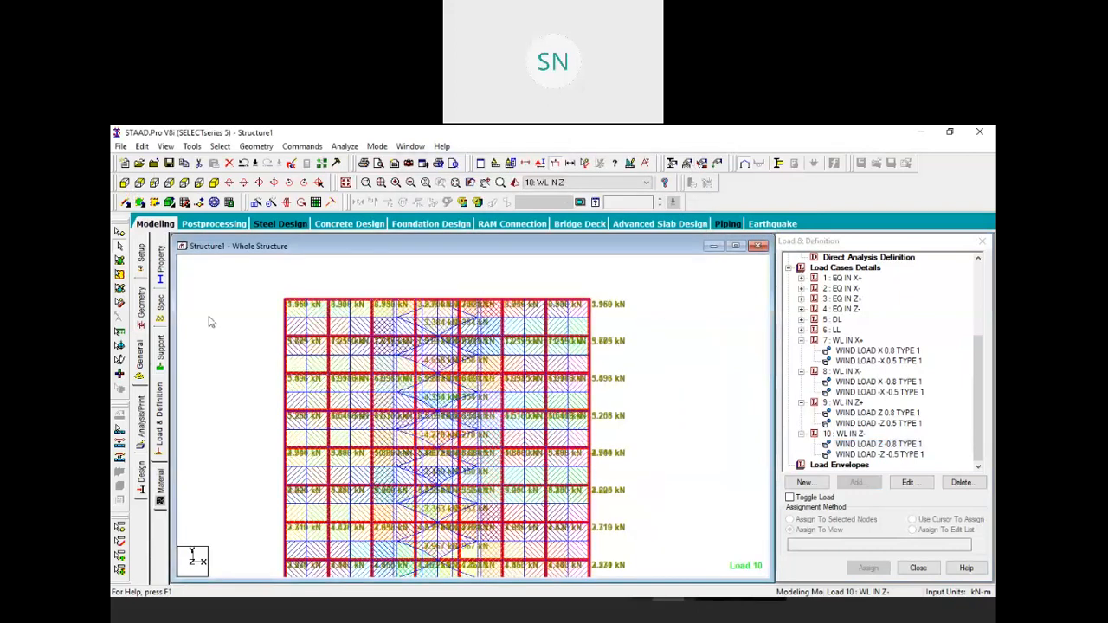
Step: Delete the -Z leeward wind load with factor -0.5 from load case WL IN Z-
{"action": "scroll", "coordinate": [353, 358], "scroll_direction": "up", "scroll_amount": 3}
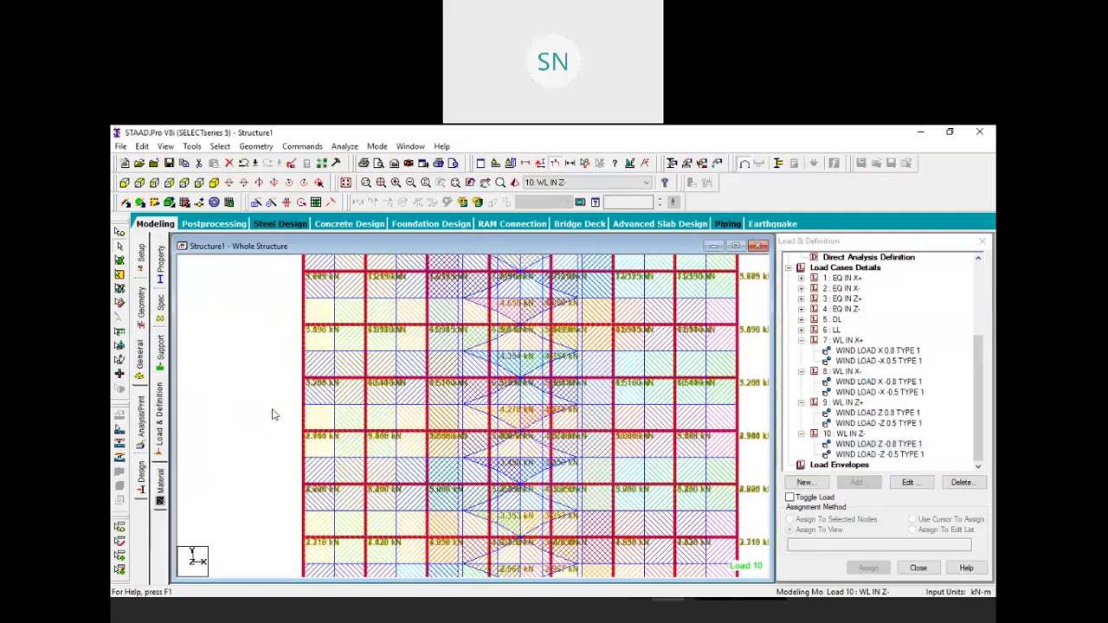
{"action": "left_click", "coordinate": [846, 445]}
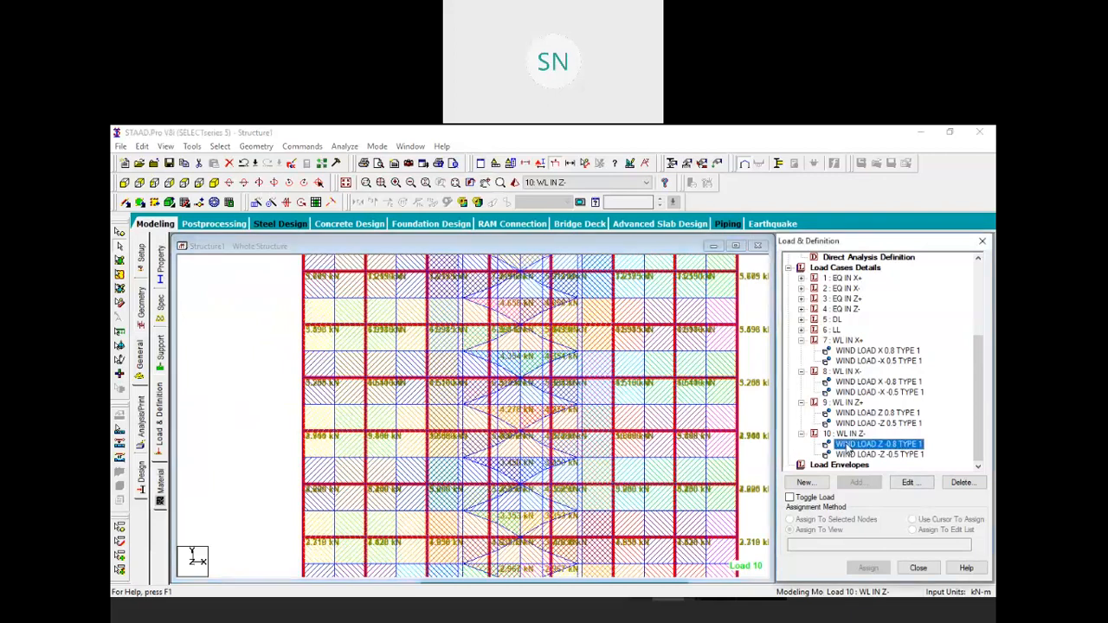
{"action": "left_click", "coordinate": [855, 455]}
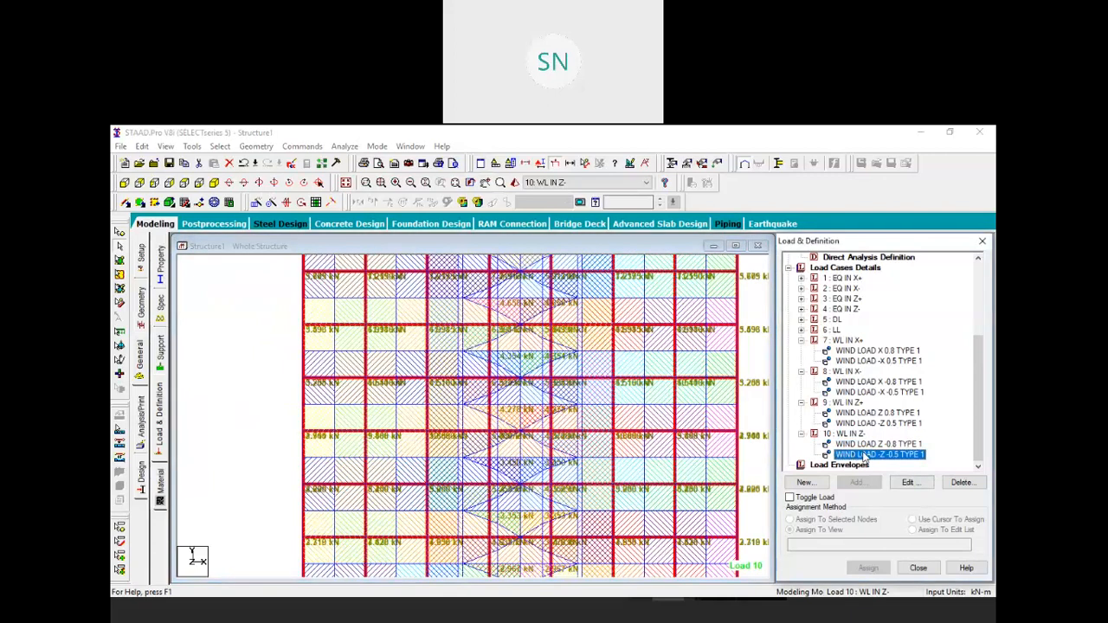
{"action": "left_click", "coordinate": [255, 382]}
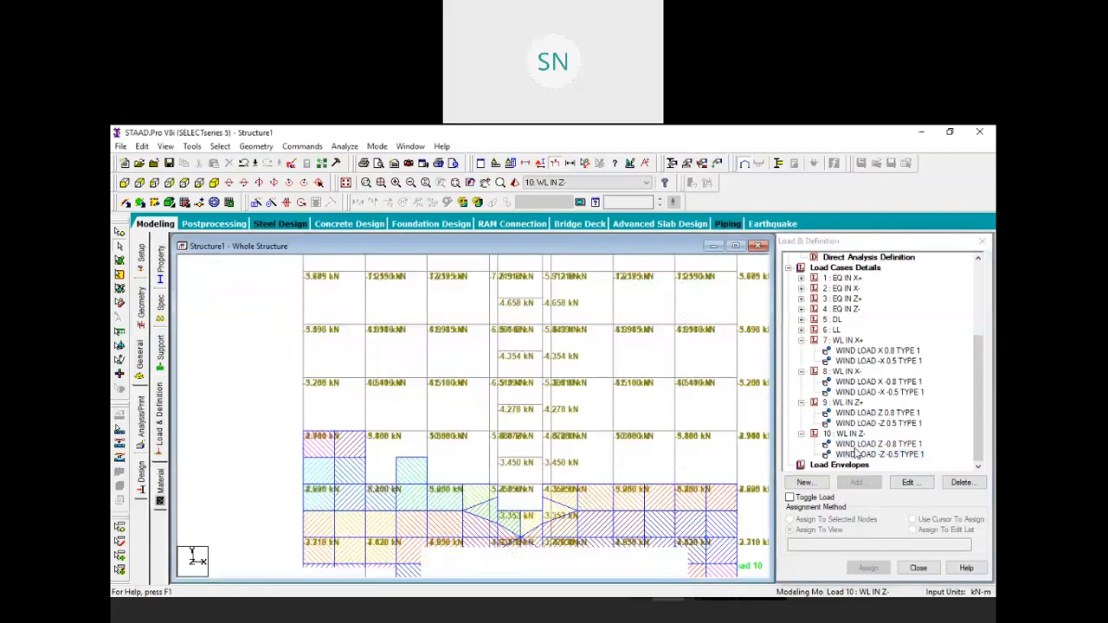
{"action": "left_click", "coordinate": [855, 456]}
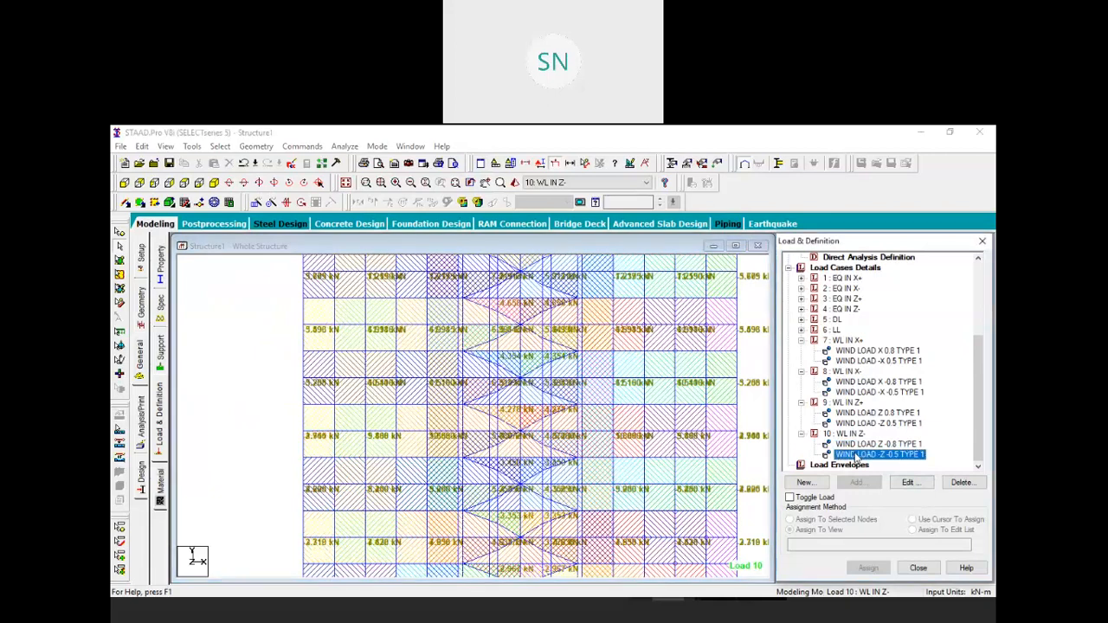
{"action": "left_click", "coordinate": [963, 485]}
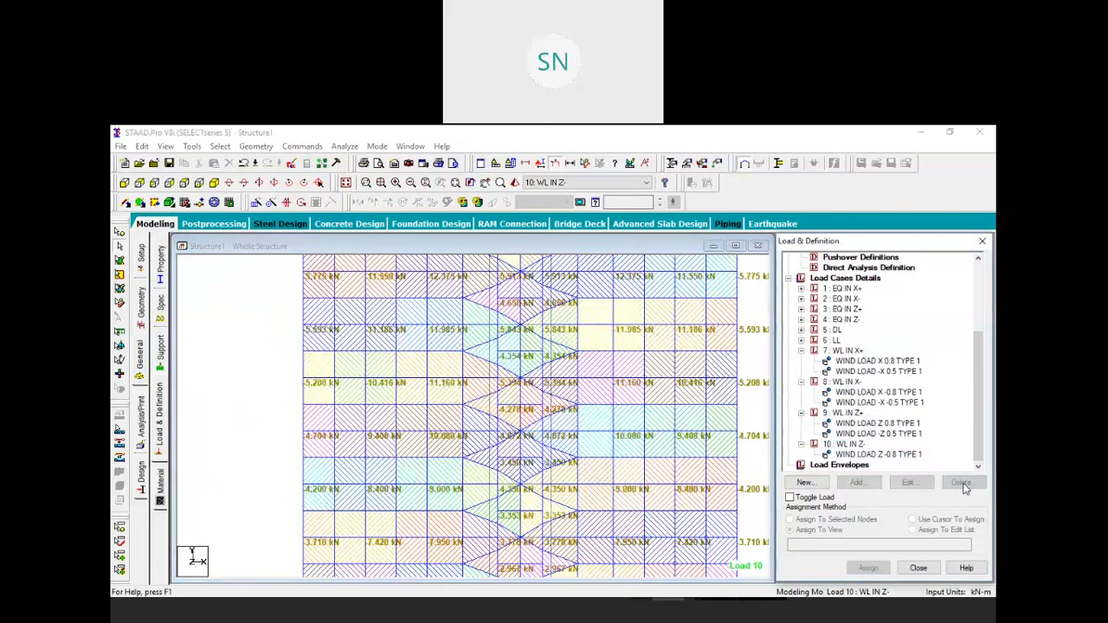
{"action": "left_click", "coordinate": [223, 391]}
Step: Examine the nodal values of the Z windward load in WL IN Z- from the supports up to the roof
{"action": "left_click", "coordinate": [910, 455]}
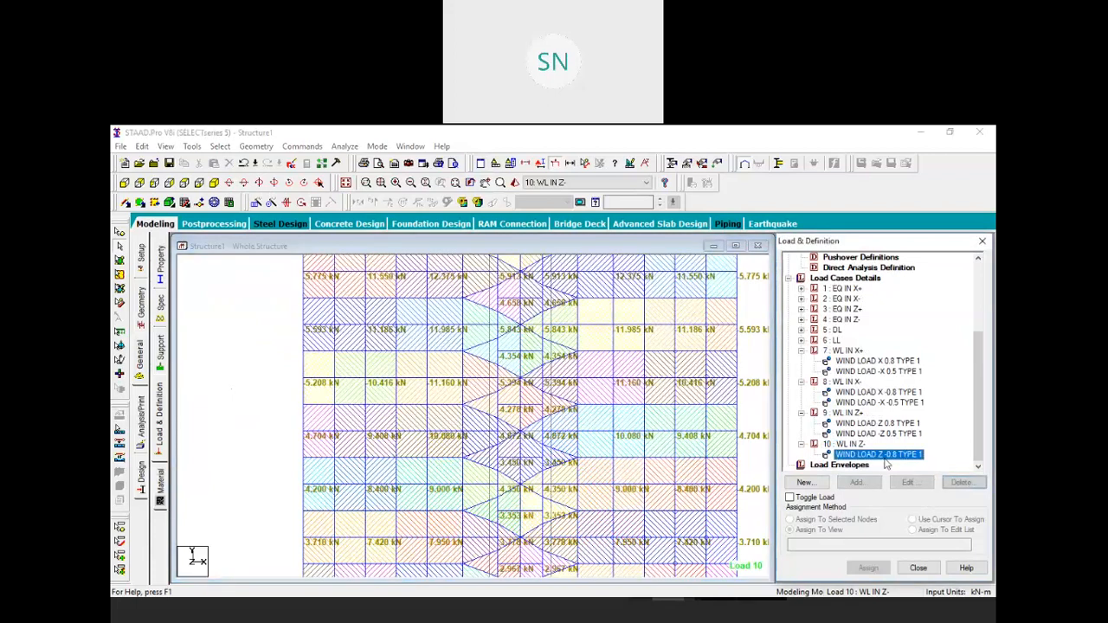
{"action": "scroll", "coordinate": [517, 401], "scroll_direction": "up", "scroll_amount": 1}
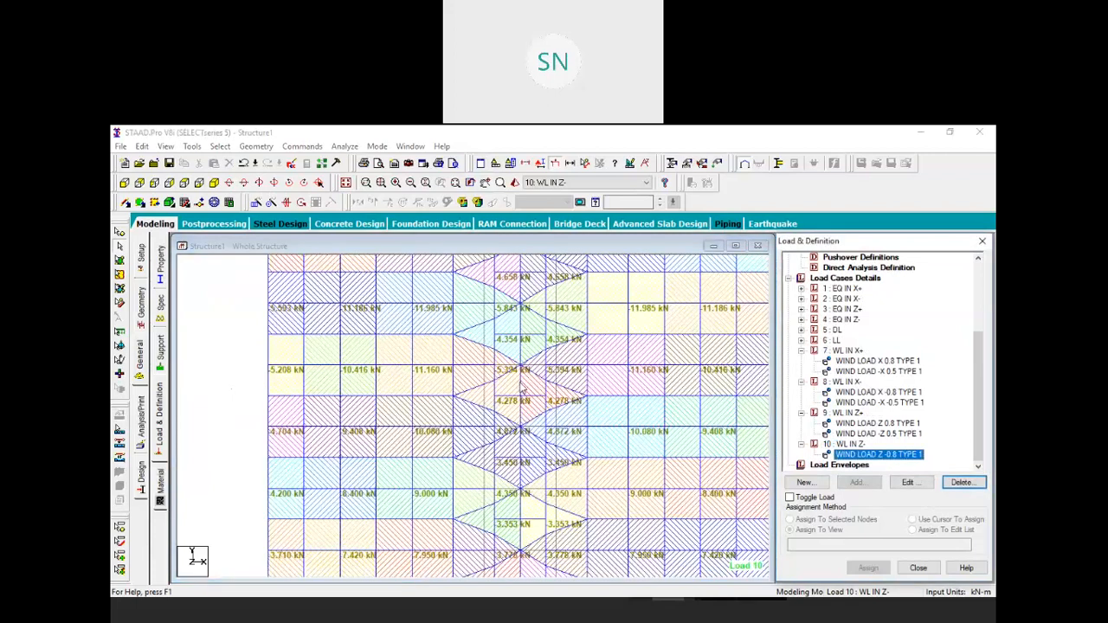
{"action": "middle_click_drag", "start_coordinate": [639, 419], "coordinate": [611, 454]}
{"action": "middle_click_drag", "start_coordinate": [625, 519], "coordinate": [614, 397]}
{"action": "scroll", "coordinate": [572, 409], "scroll_direction": "up", "scroll_amount": 1}
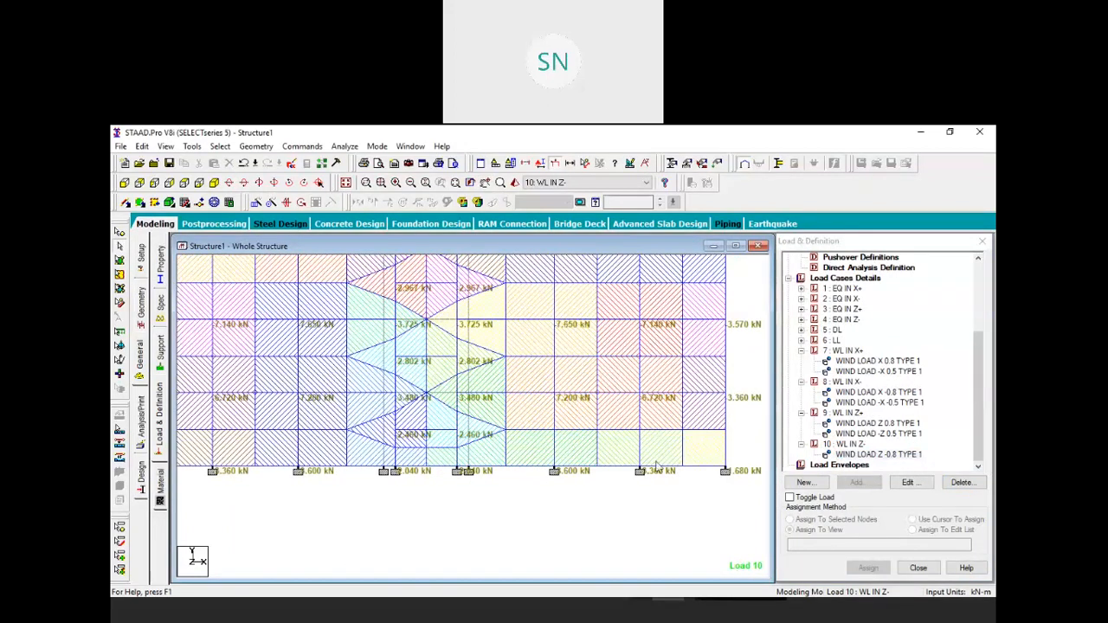
{"action": "mouse_move", "coordinate": [654, 417]}
{"action": "middle_mouse_down"}
{"action": "mouse_move", "coordinate": [649, 448]}
{"action": "mouse_move", "coordinate": [651, 412]}
{"action": "mouse_move", "coordinate": [658, 448]}
{"action": "middle_mouse_up"}
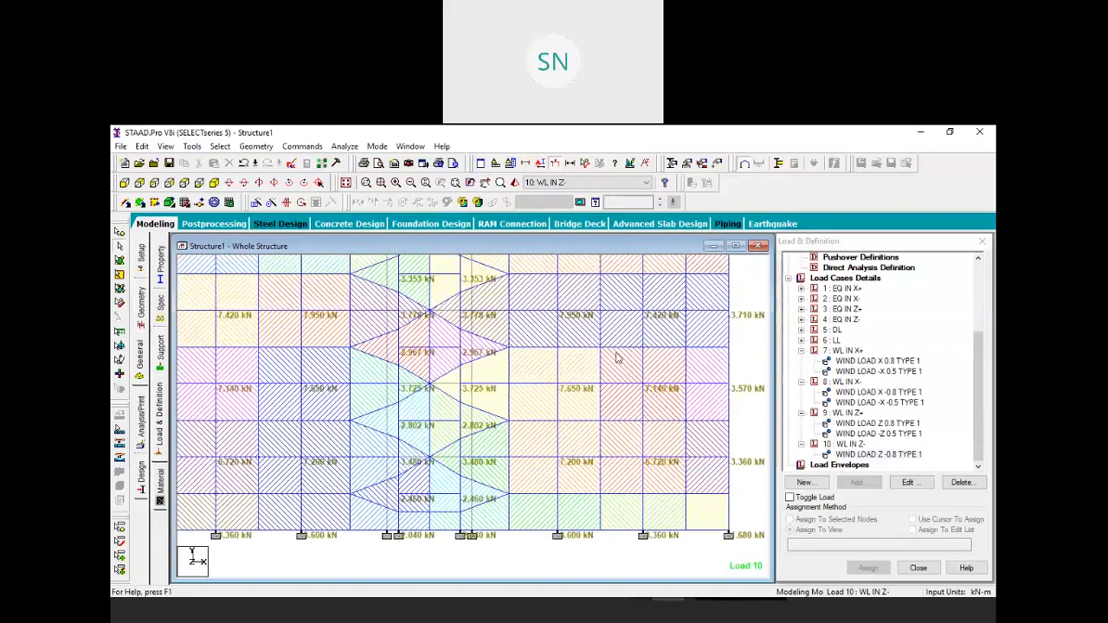
{"action": "middle_click_drag", "start_coordinate": [616, 356], "coordinate": [613, 535]}
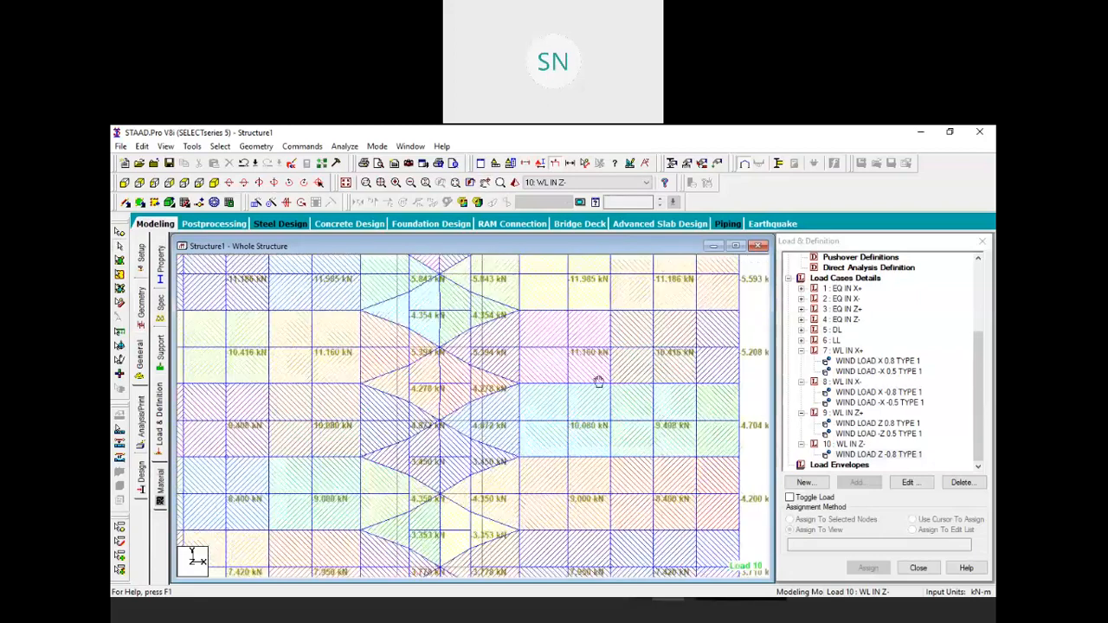
{"action": "middle_click_drag", "start_coordinate": [596, 377], "coordinate": [577, 552]}
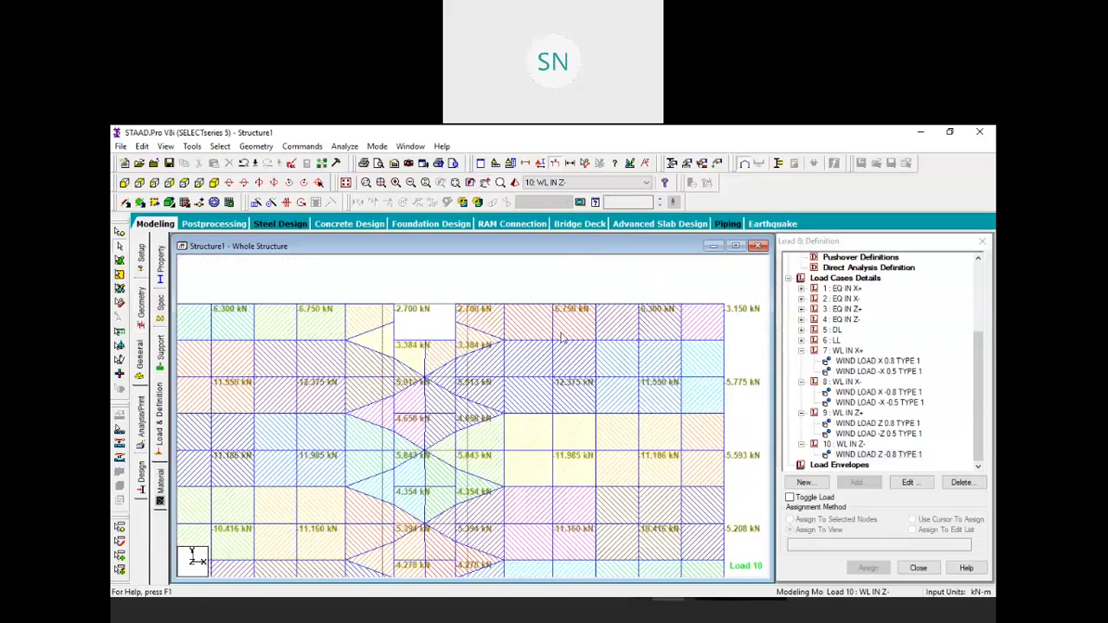
{"action": "scroll", "coordinate": [561, 339], "scroll_direction": "up", "scroll_amount": 1}
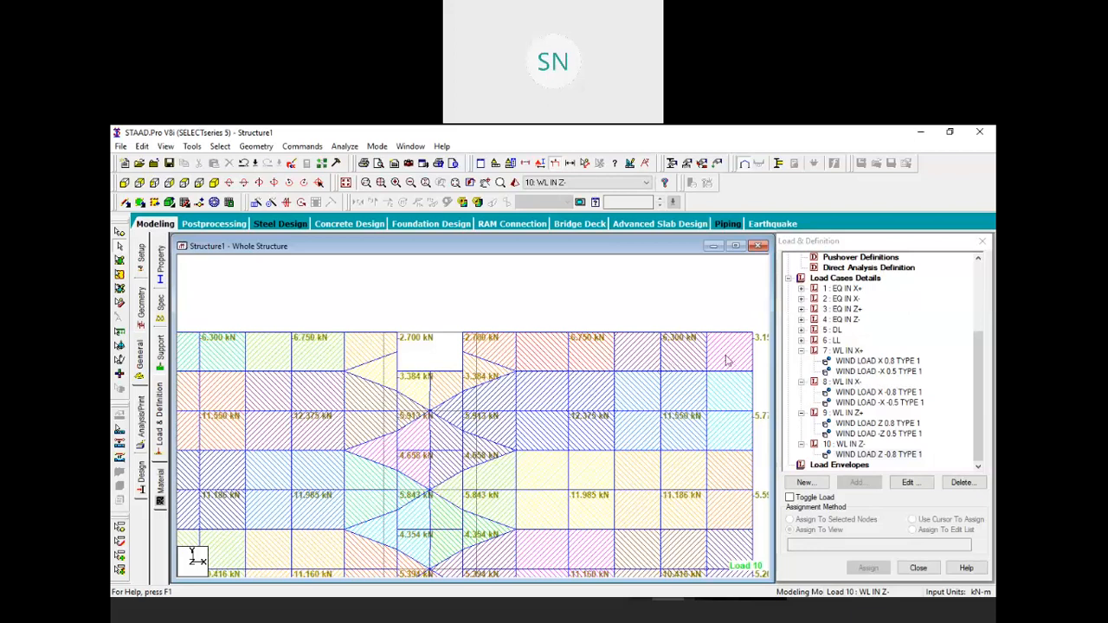
{"action": "scroll", "coordinate": [651, 365], "scroll_direction": "down", "scroll_amount": 1}
{"action": "middle_click_drag", "start_coordinate": [603, 467], "coordinate": [605, 397]}
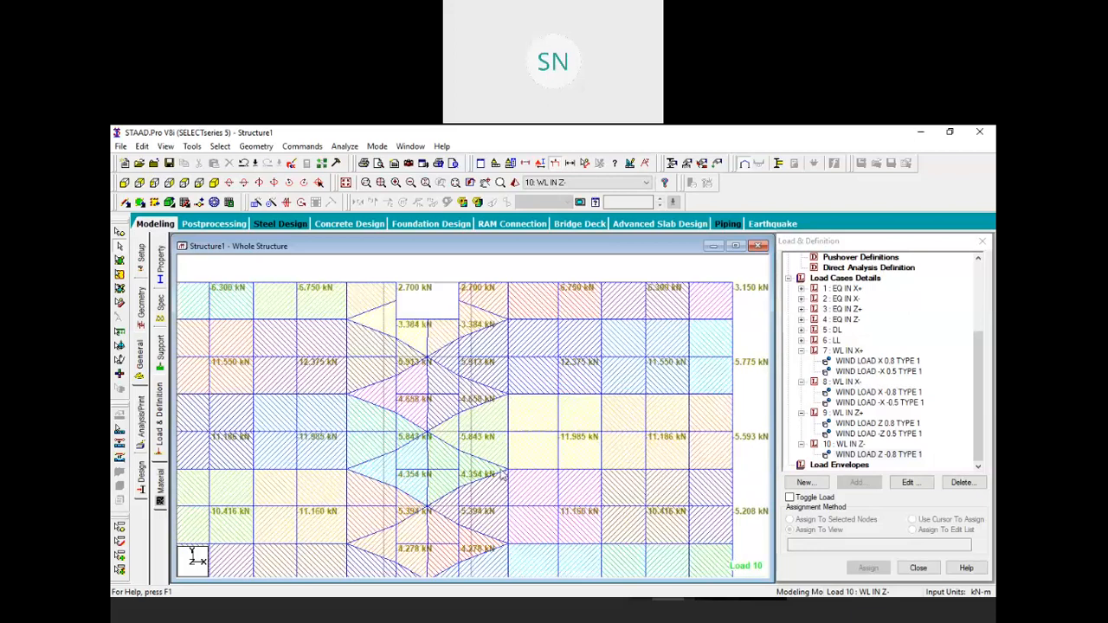
{"action": "scroll", "coordinate": [558, 382], "scroll_direction": "down", "scroll_amount": 1}
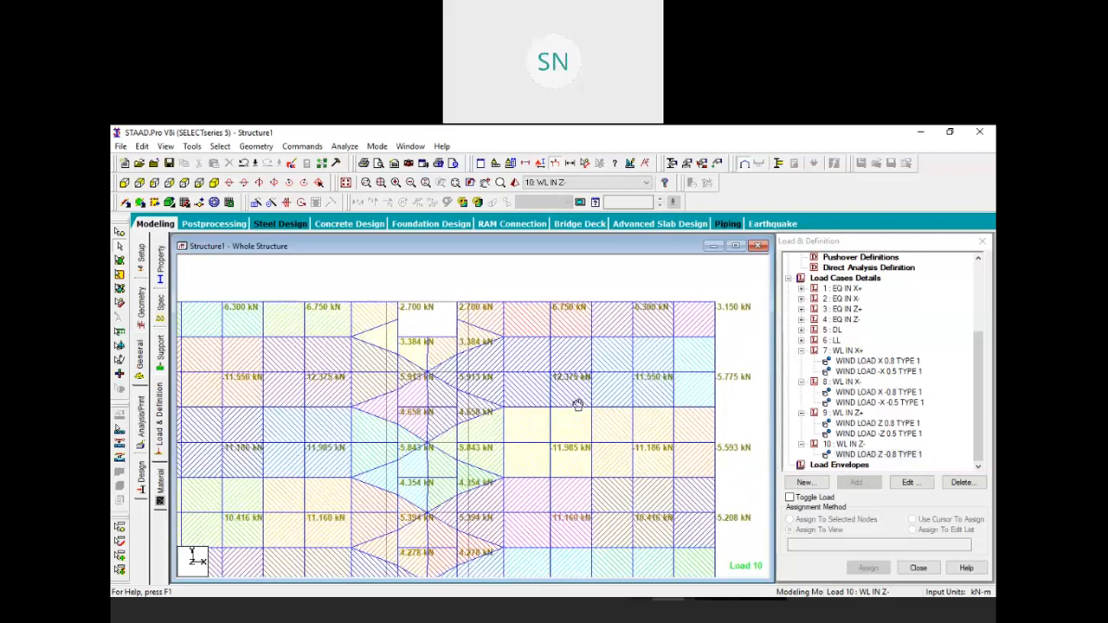
{"action": "scroll", "coordinate": [572, 381], "scroll_direction": "down", "scroll_amount": 3}
{"action": "middle_click_drag", "start_coordinate": [554, 544], "coordinate": [572, 455]}
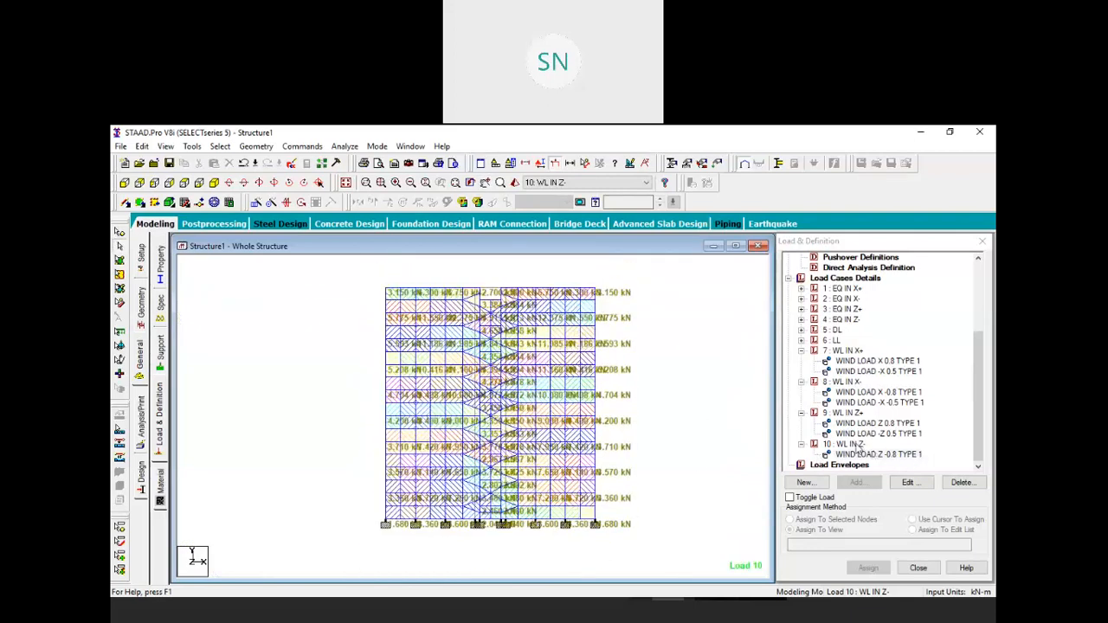
Step: Add the -Z leeward face wind load of type 1 with factor -0.5 back to load case WL IN Z-
{"action": "left_click", "coordinate": [855, 444]}
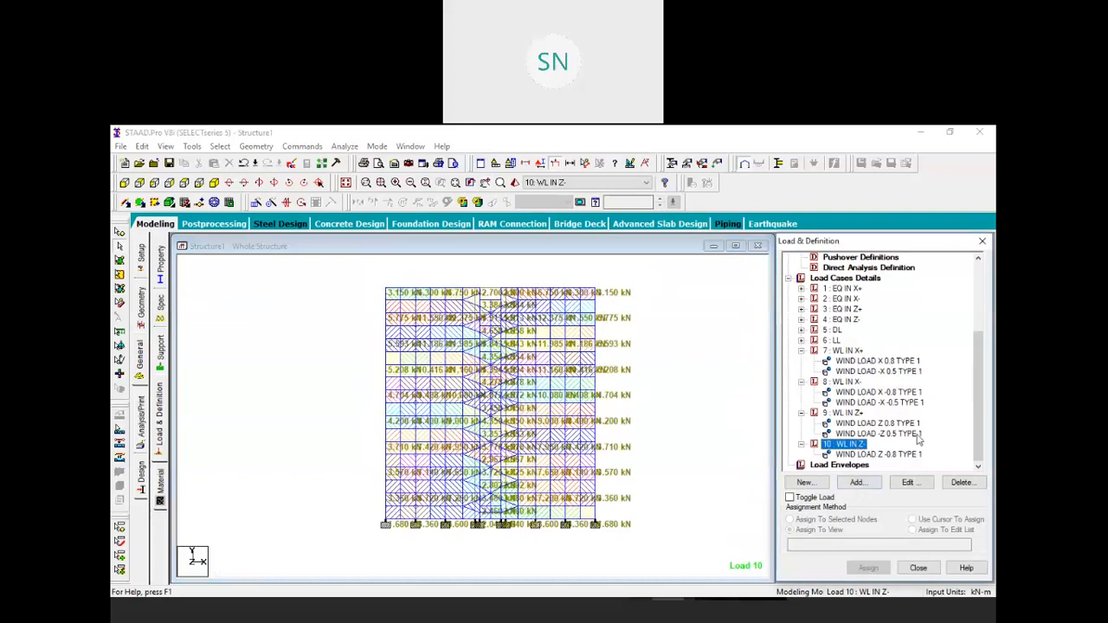
{"action": "left_click", "coordinate": [856, 482]}
{"action": "left_click", "coordinate": [275, 312]}
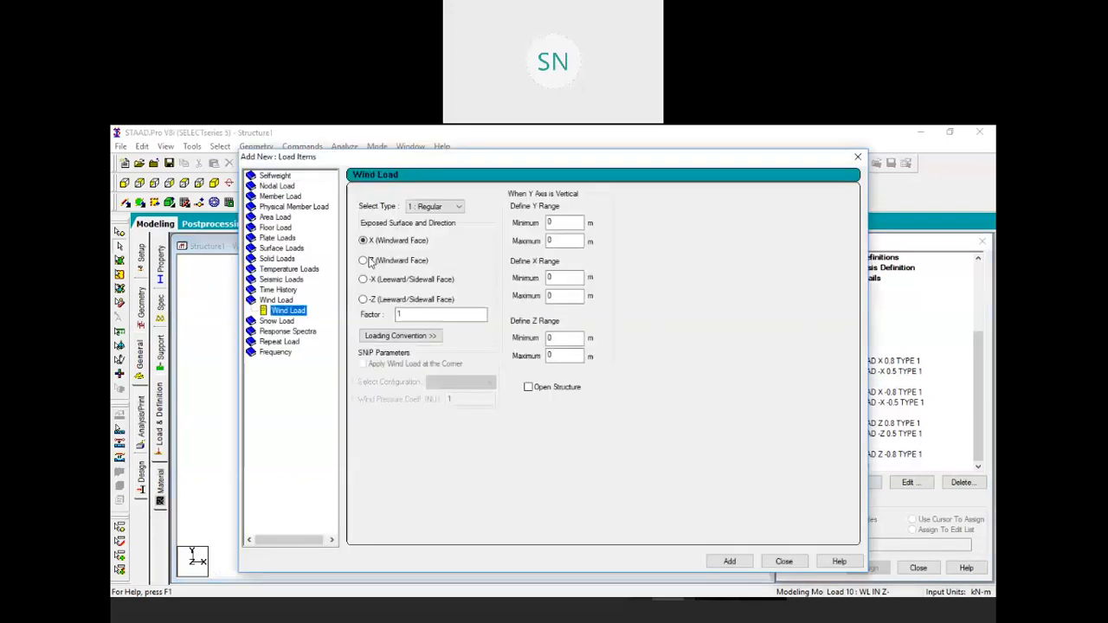
{"action": "left_click", "coordinate": [374, 300]}
{"action": "double_click", "coordinate": [405, 315]}
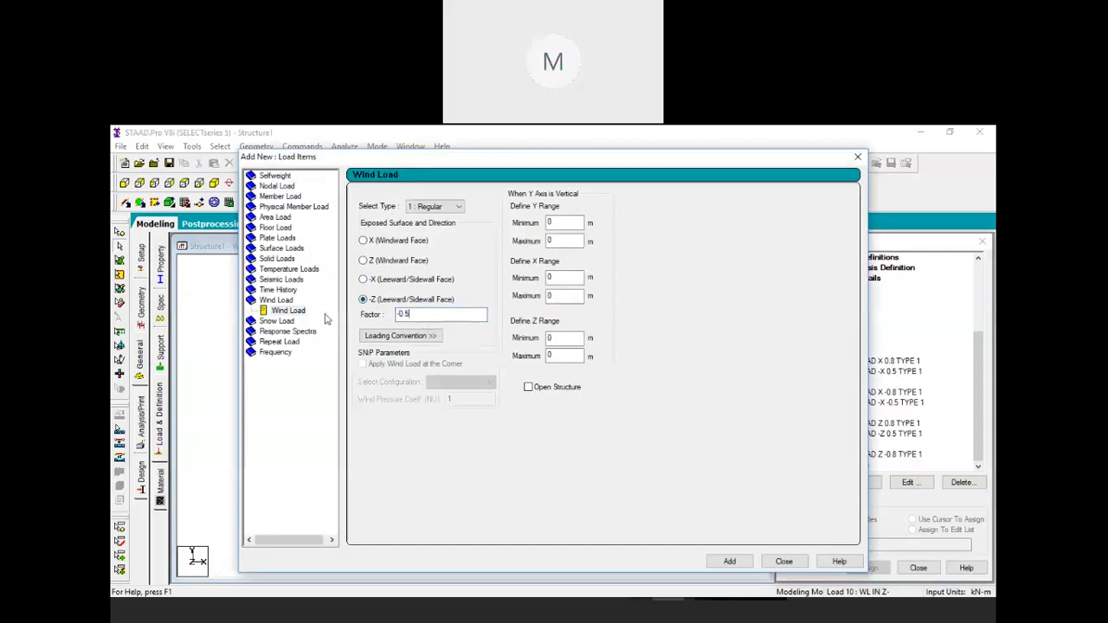
{"action": "left_click", "coordinate": [730, 561]}
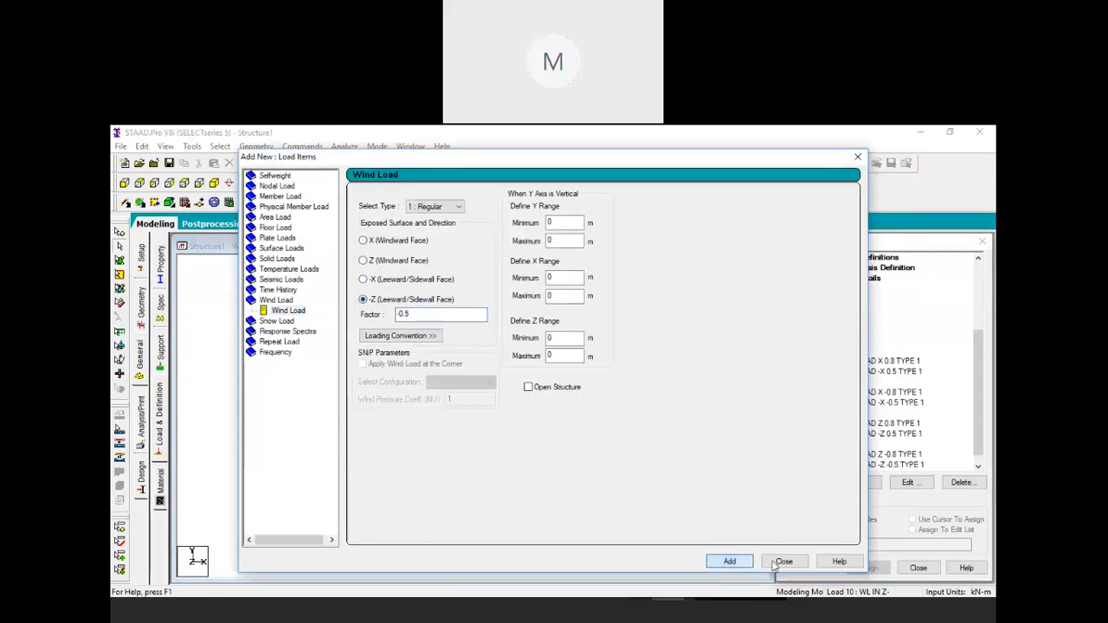
{"action": "left_click", "coordinate": [781, 561]}
Step: Review the wind loads of WL IN Z- in the front view and hide the load value labels
{"action": "left_click", "coordinate": [852, 466]}
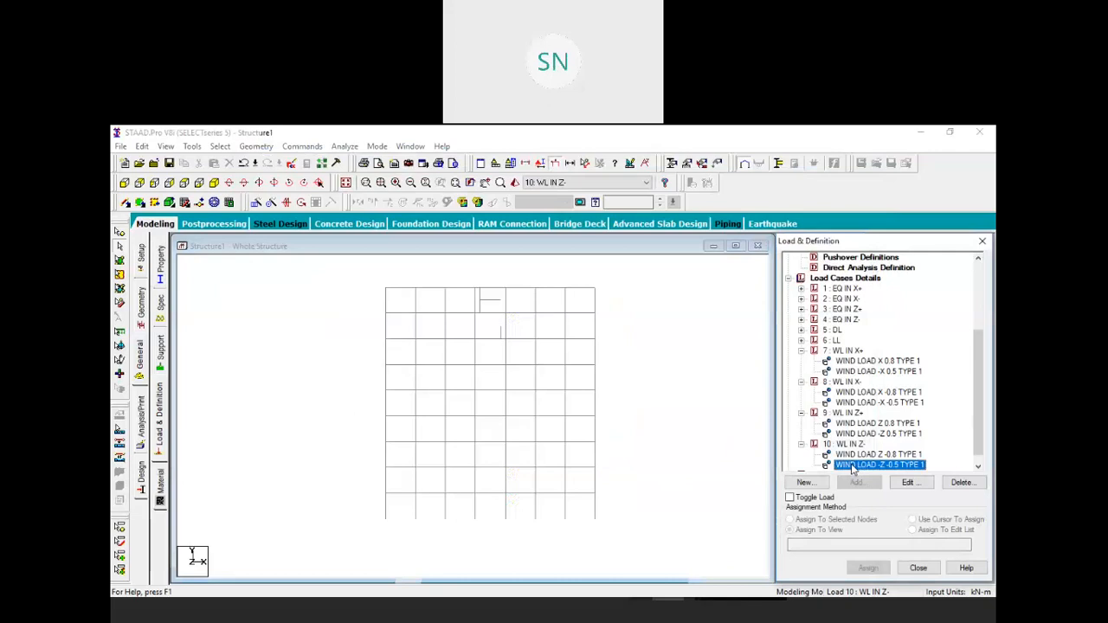
{"action": "left_click", "coordinate": [340, 360]}
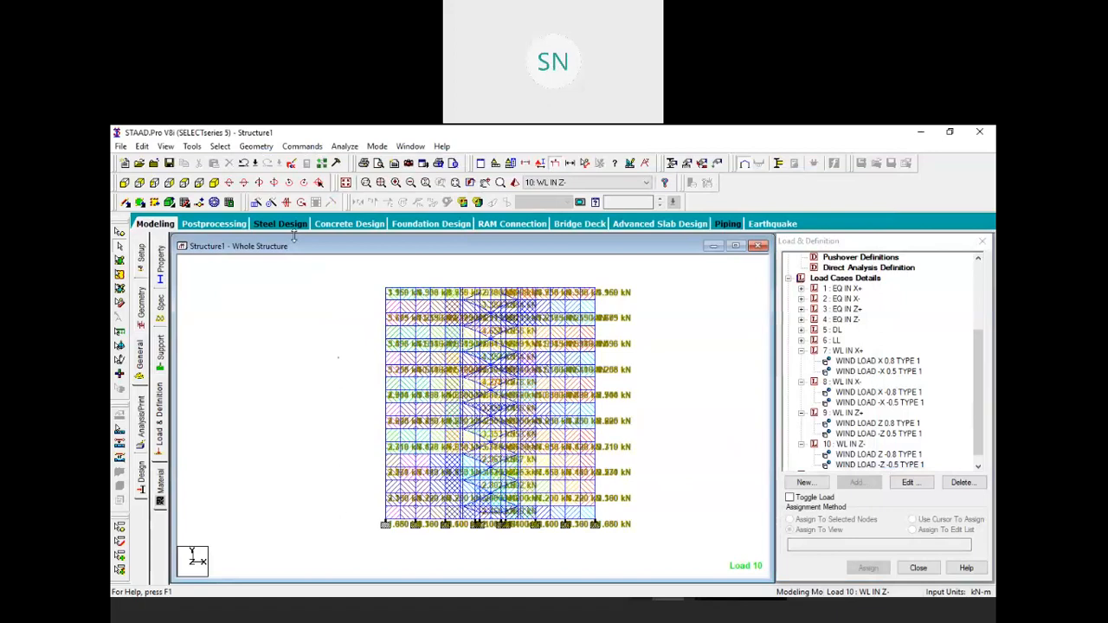
{"action": "left_click", "coordinate": [312, 364]}
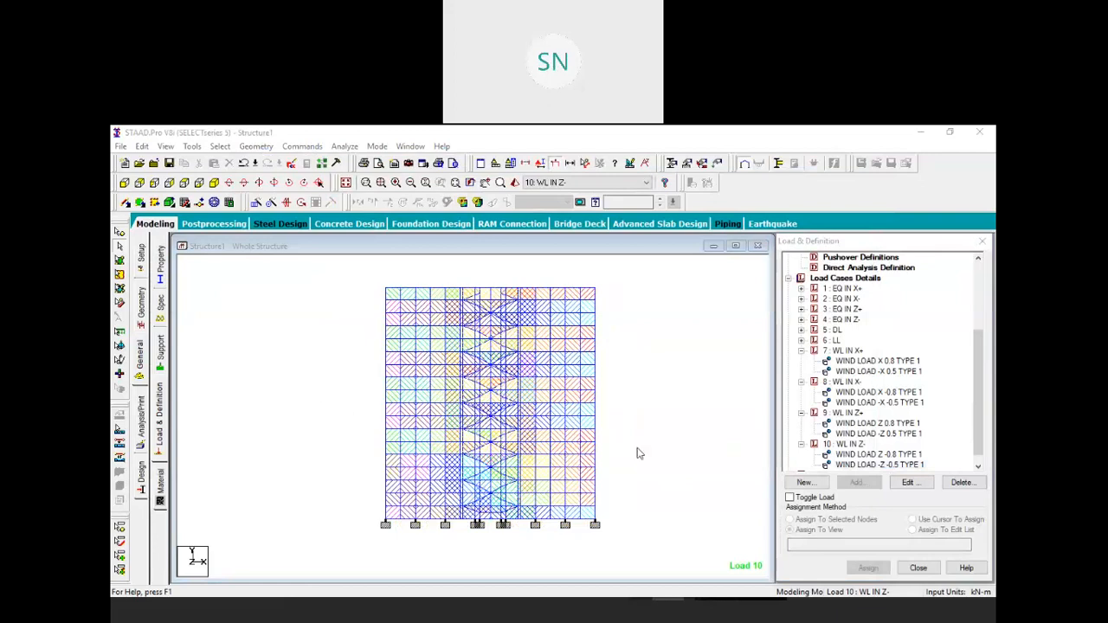
Step: Collapse the four wind load cases and display load case EQ IN X+ in the isometric view
{"action": "left_click", "coordinate": [802, 352]}
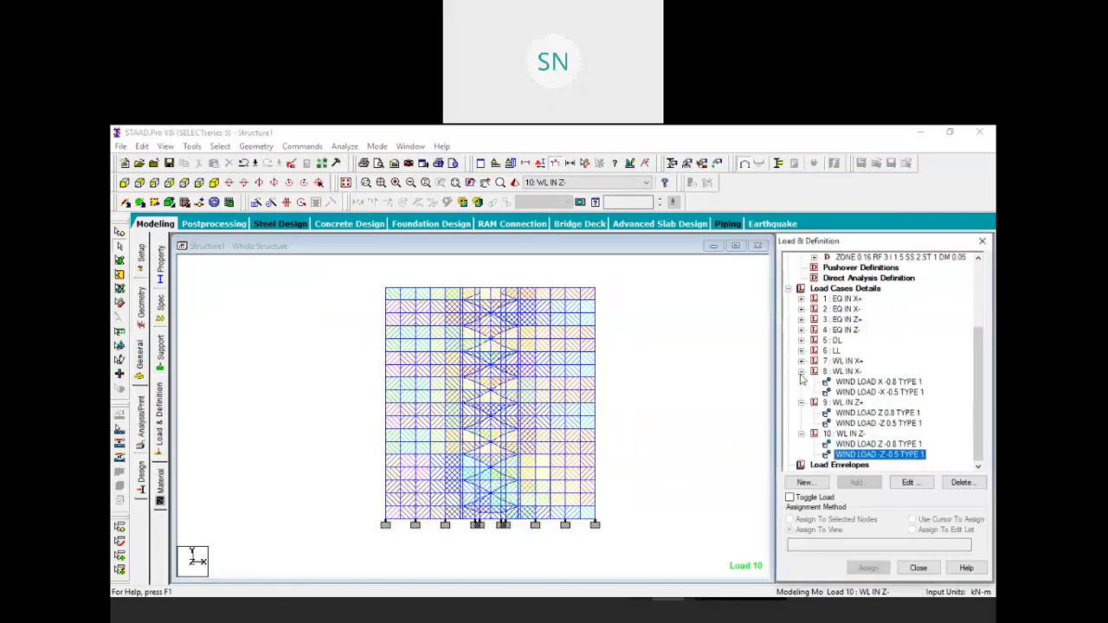
{"action": "left_click", "coordinate": [802, 371]}
{"action": "left_click", "coordinate": [802, 403]}
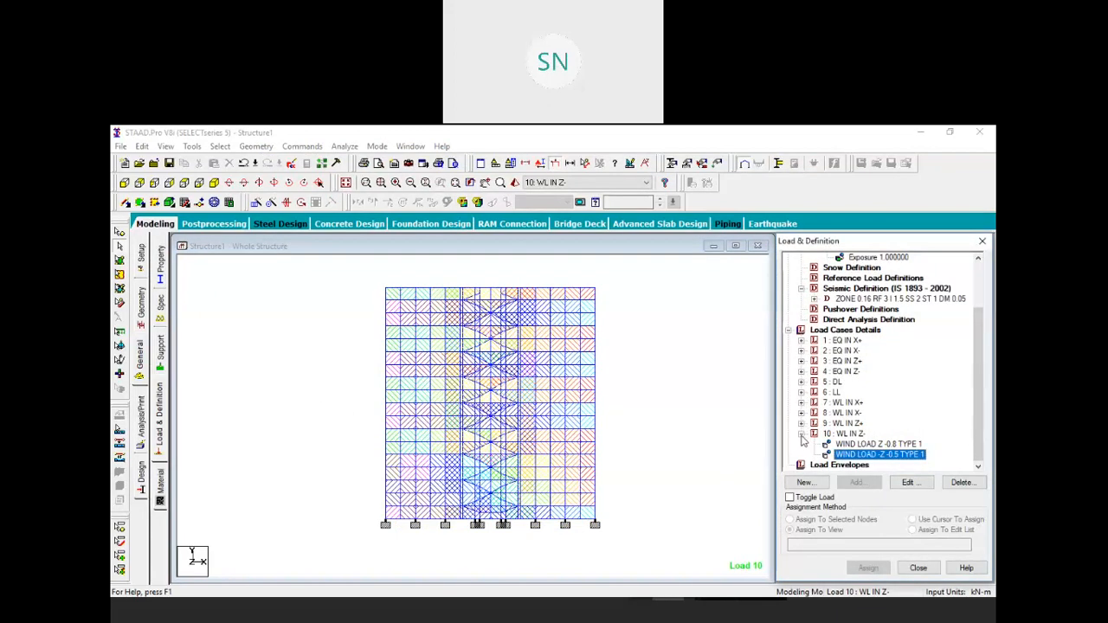
{"action": "left_click", "coordinate": [801, 434]}
{"action": "left_click", "coordinate": [674, 434]}
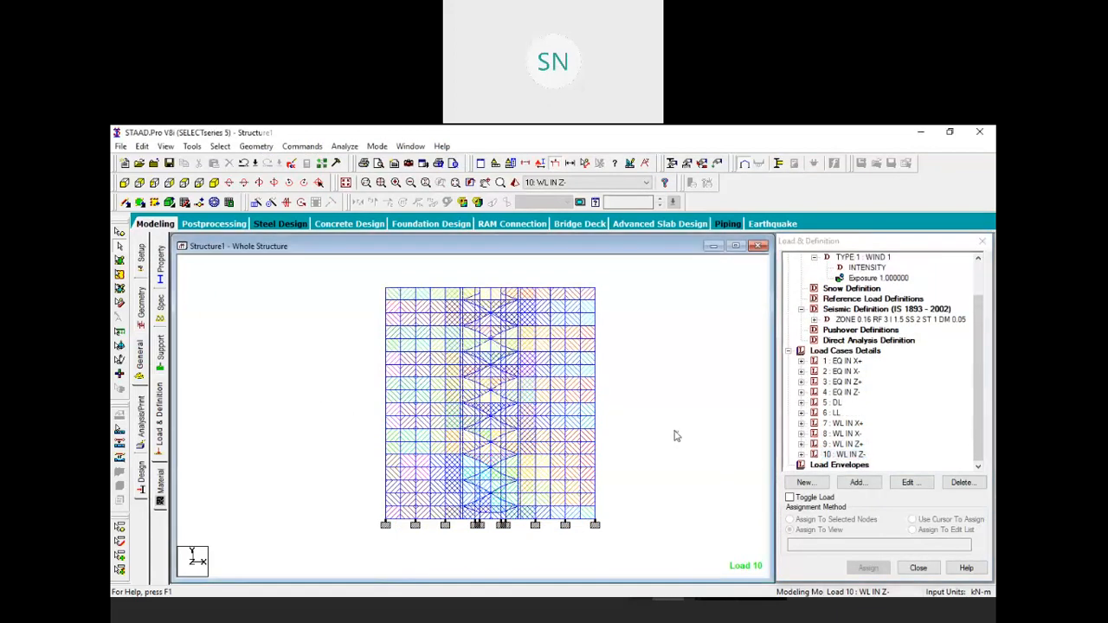
{"action": "left_click", "coordinate": [214, 182]}
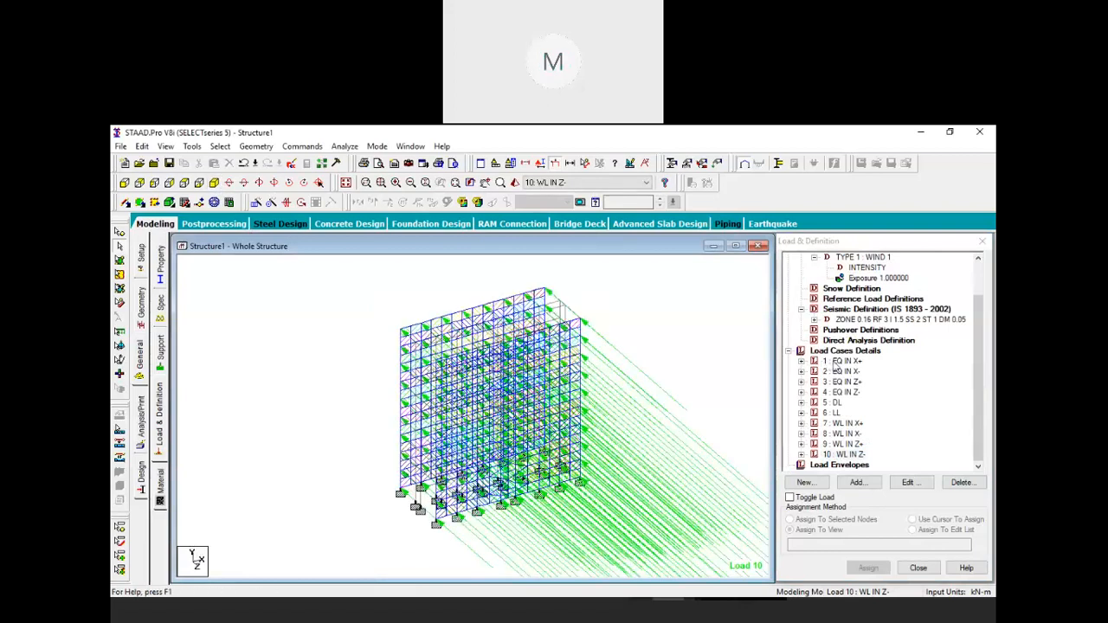
{"action": "left_click", "coordinate": [842, 360]}
{"action": "left_click", "coordinate": [705, 437]}
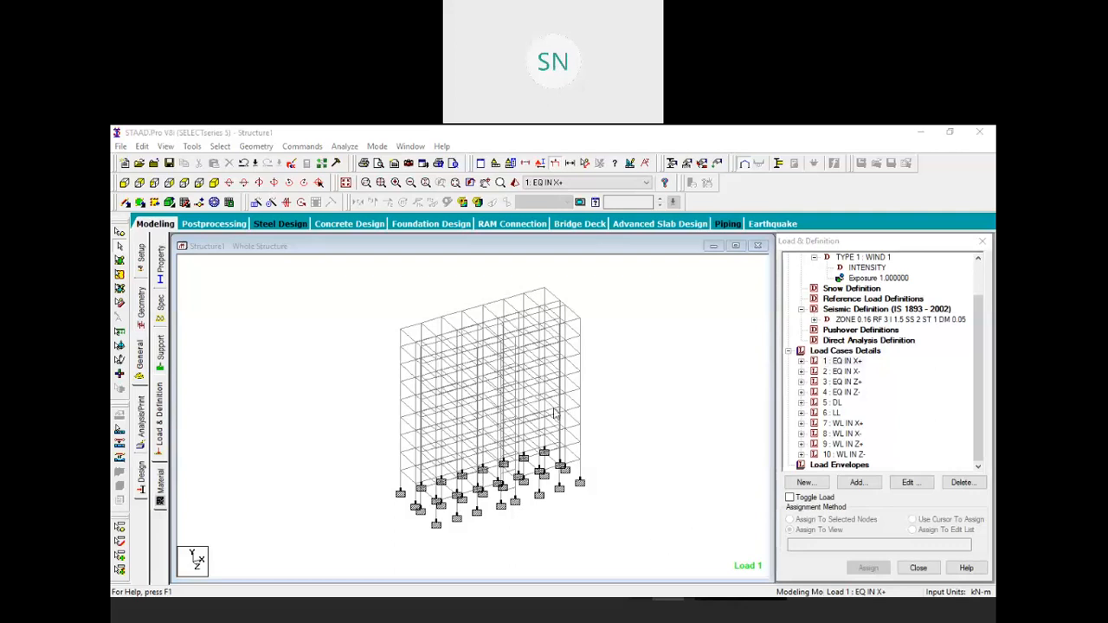
{"action": "left_click", "coordinate": [349, 343]}
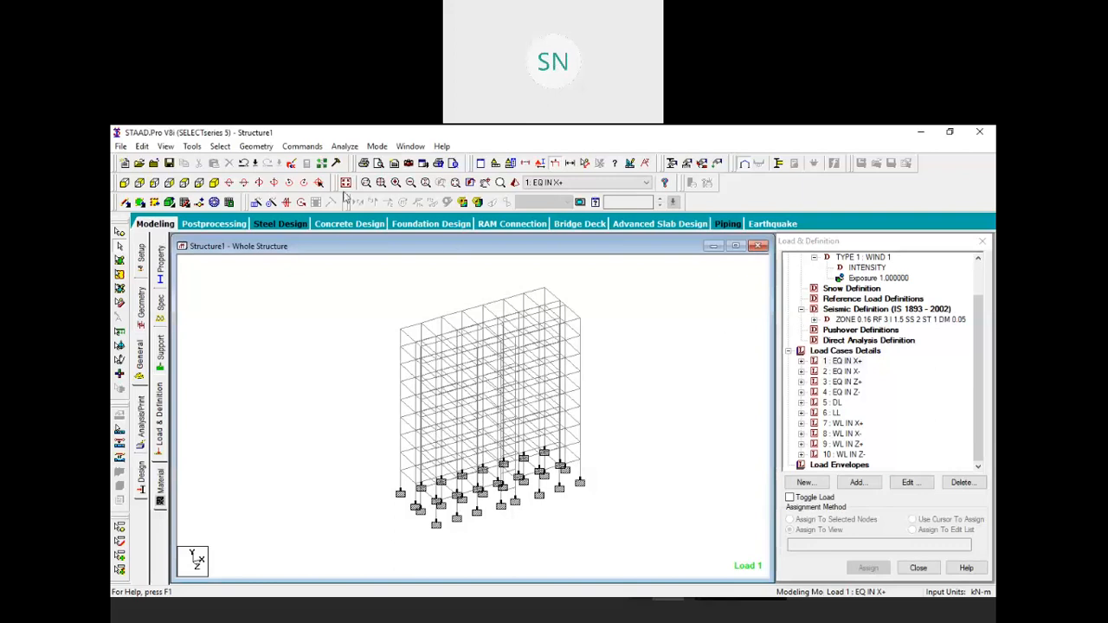
Step: Add a Perform Analysis command with the No Print option to the structure
{"action": "left_click", "coordinate": [305, 147]}
{"action": "mouse_move", "coordinate": [367, 358]}
{"action": "left_click", "coordinate": [454, 359]}
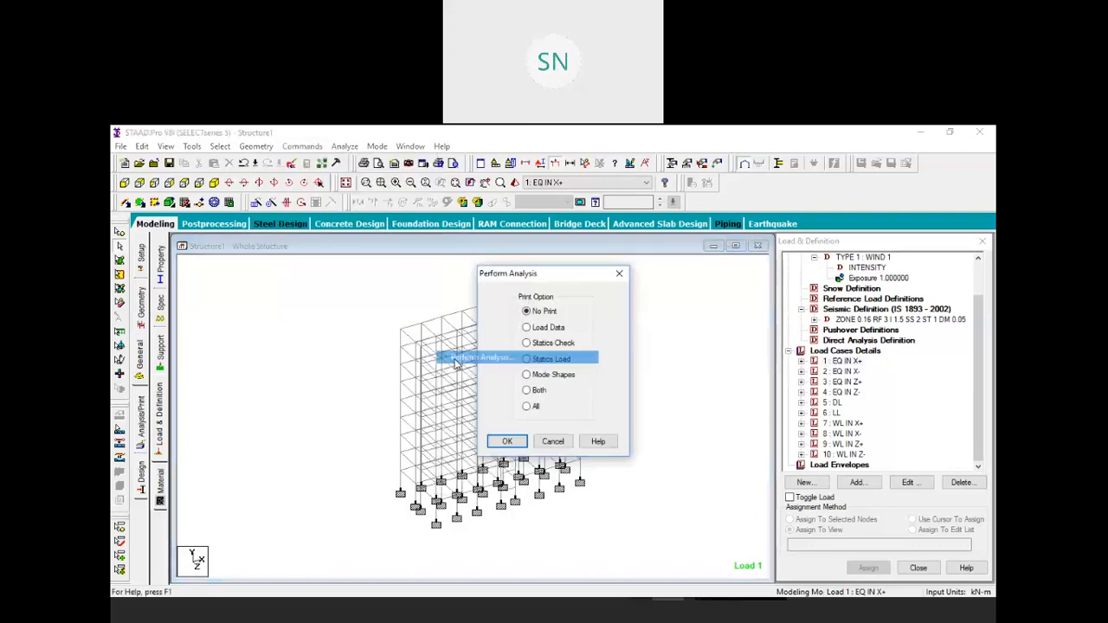
{"action": "left_click", "coordinate": [507, 441]}
Step: Save the modified structure and run the analysis, staying in modeling mode when it completes
{"action": "left_click", "coordinate": [345, 146]}
{"action": "left_click", "coordinate": [363, 157]}
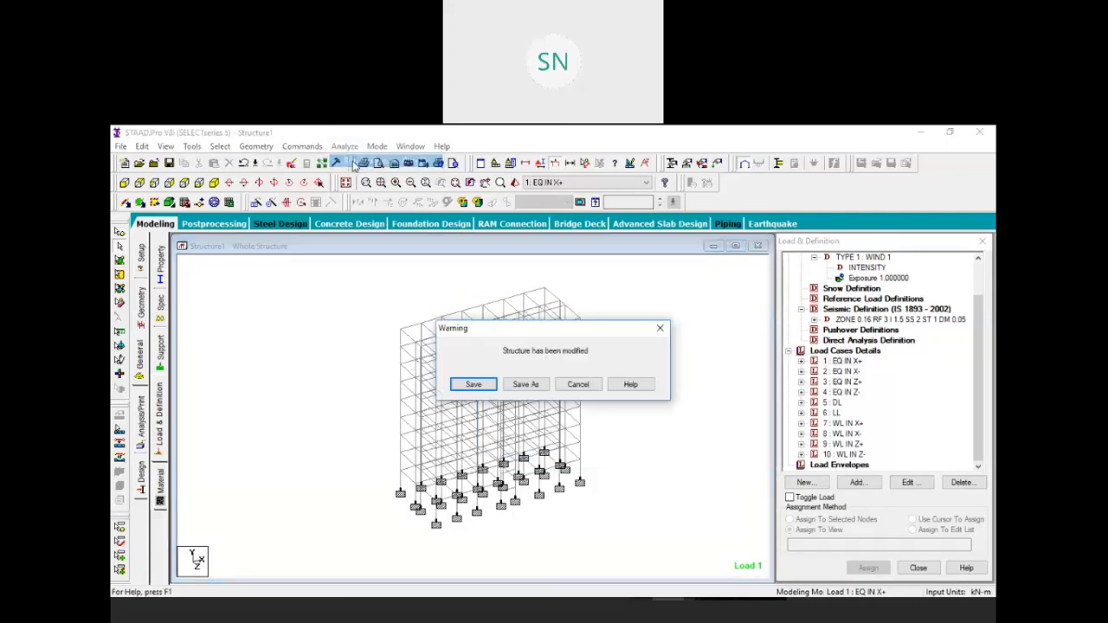
{"action": "left_click", "coordinate": [473, 384]}
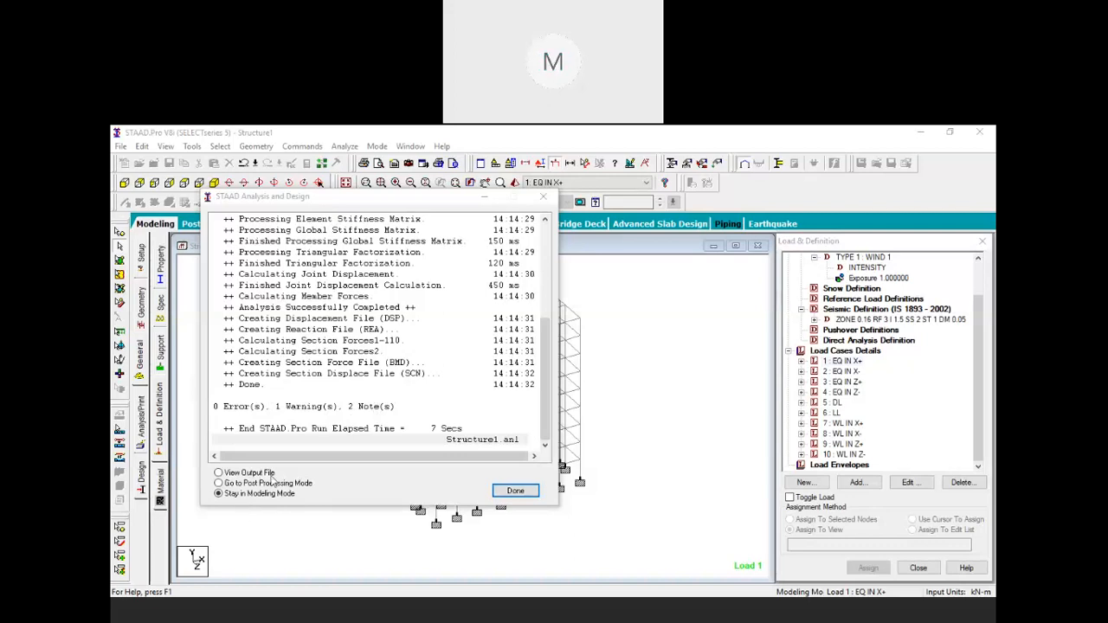
{"action": "left_click", "coordinate": [515, 491]}
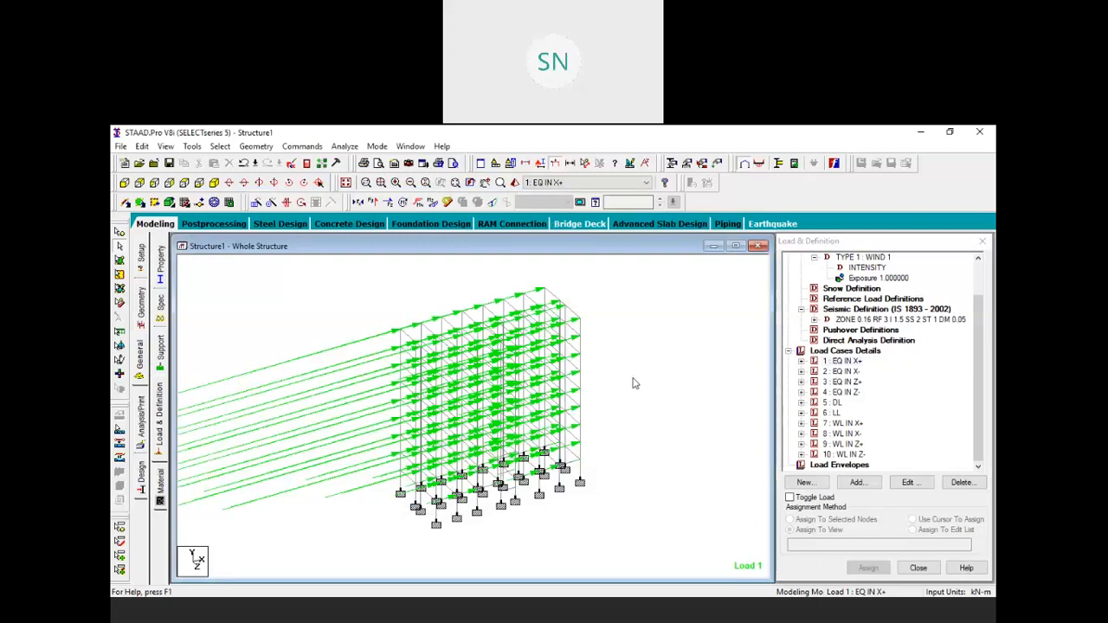
{"action": "mouse_move", "coordinate": [633, 377]}
{"action": "middle_mouse_down"}
{"action": "mouse_move", "coordinate": [649, 390]}
{"action": "mouse_move", "coordinate": [629, 368]}
{"action": "middle_mouse_up"}
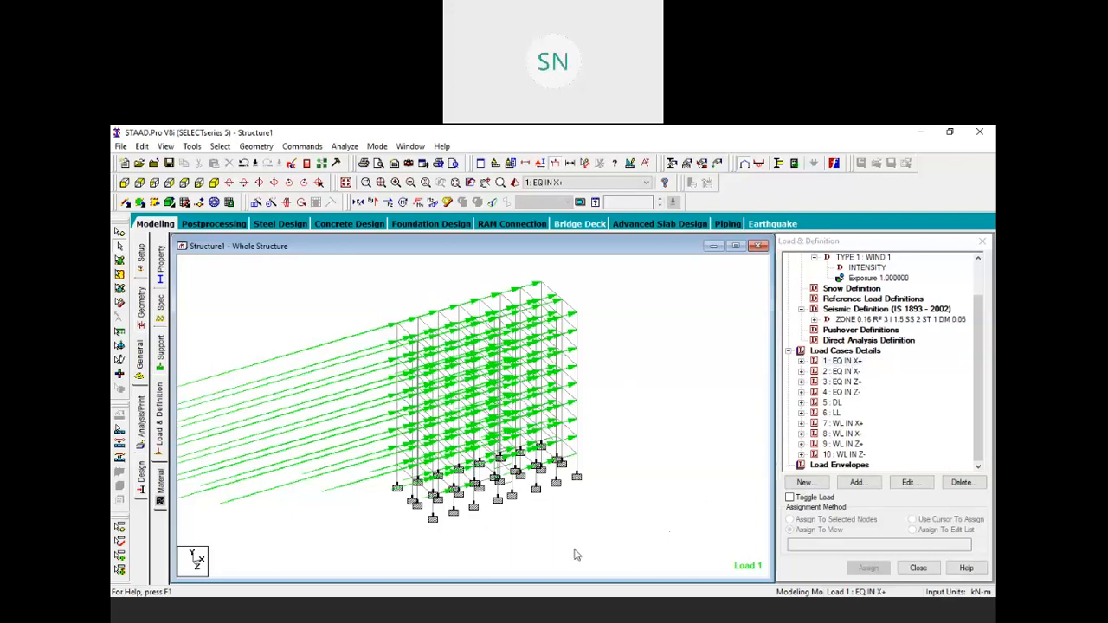
Step: Switch to the Notepad load notes, widen the window and add the heading COMBINATIONS below the live loads
{"action": "left_click", "coordinate": [735, 616]}
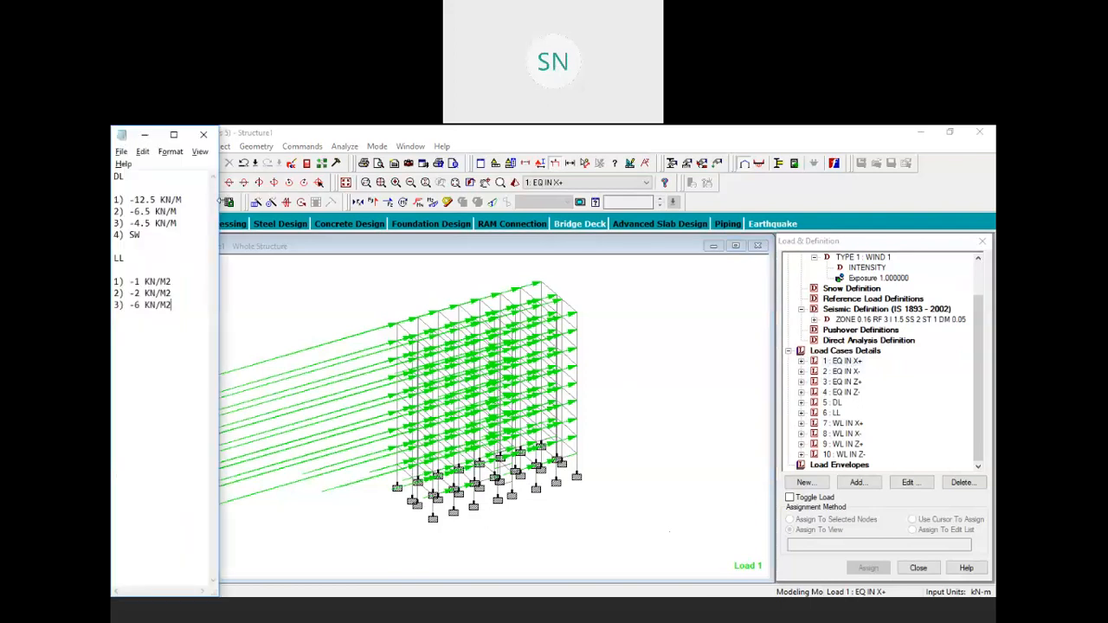
{"action": "left_click_drag", "start_coordinate": [914, 330], "coordinate": [909, 333]}
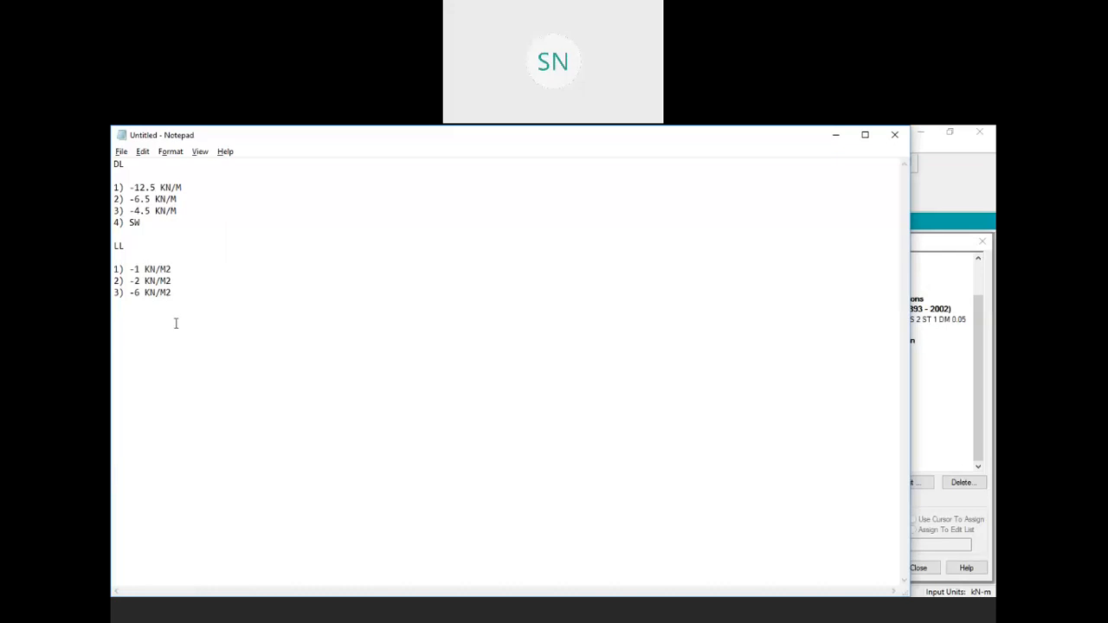
{"action": "type", "text": "1"}
{"action": "key", "text": "BackSpace"}
{"action": "type", "text": "COMBINATIONS"}
{"action": "key", "text": "Return"}
{"action": "key", "text": "Return"}
Step: Write the first load combination as "1) 1.5 ( DL + LL)" under the heading
{"action": "type", "text": "1("}
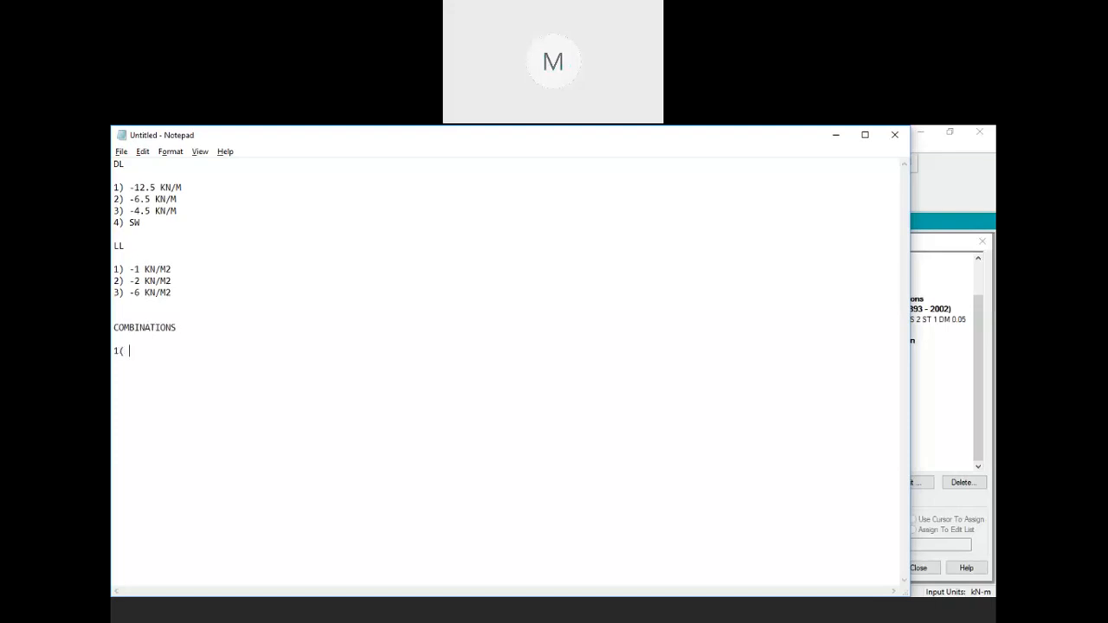
{"action": "key", "text": "BackSpace"}
{"action": "key", "text": "BackSpace"}
{"action": "type", "text": ") 1.5 ( DL + LL"}
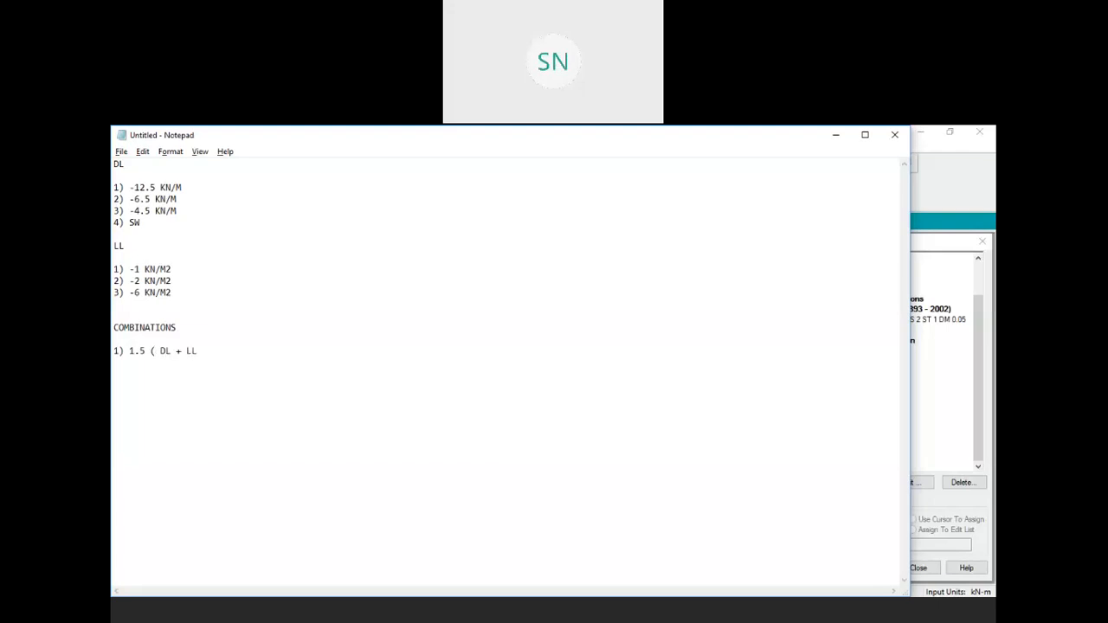
{"action": "type", "text": ")"}
{"action": "key", "text": "Return"}
{"action": "key", "text": "Return"}
Step: List the wind combinations "2) 1.5 ( DL + WL)", "3) 1.2 (DL + LL + WL)" and "4) 0.9 (DL + WL)"
{"action": "type", "text": "2) 1.5 ( DL + WL)"}
{"action": "key", "text": "Return"}
{"action": "type", "text": "3("}
{"action": "key", "text": "BackSpace"}
{"action": "type", "text": ") 1.2 (DL + LL + WL)"}
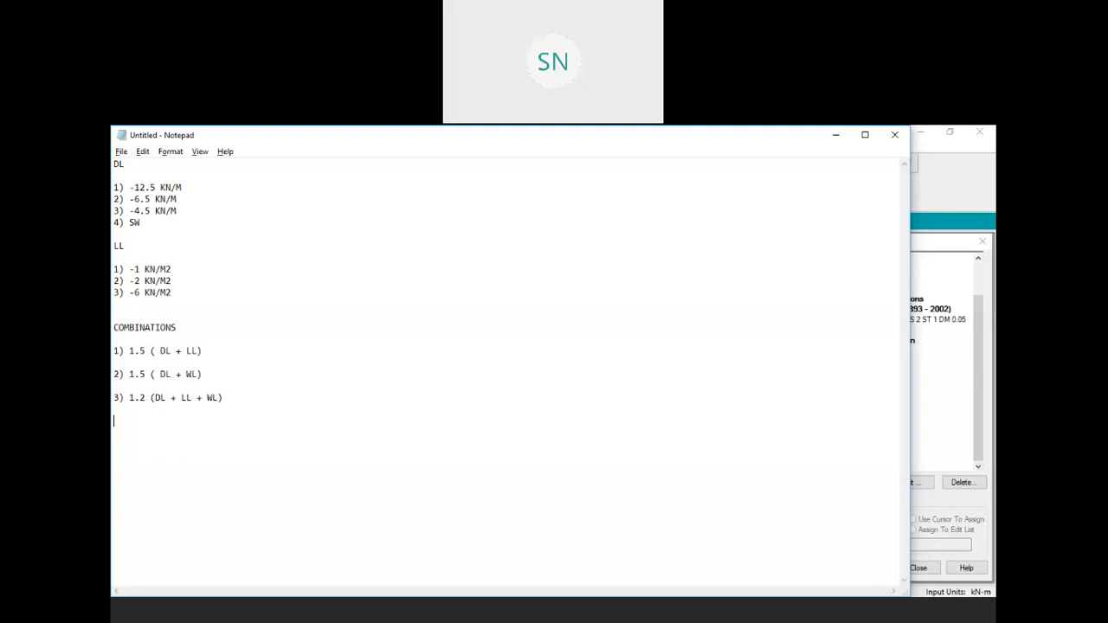
{"action": "type", "text": "4) 0.9 (DL + WL"}
Step: Copy the three wind load combinations and paste them below combination 4
{"action": "left_click_drag", "start_coordinate": [129, 371], "coordinate": [221, 425]}
{"action": "key", "text": "ctrl+c"}
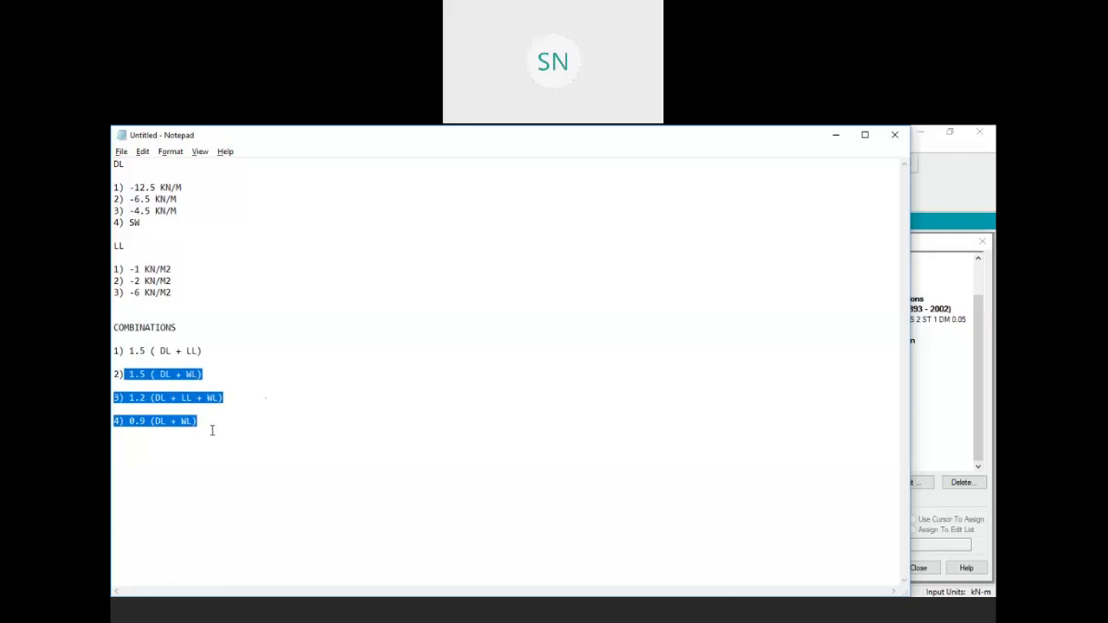
{"action": "left_click", "coordinate": [209, 430]}
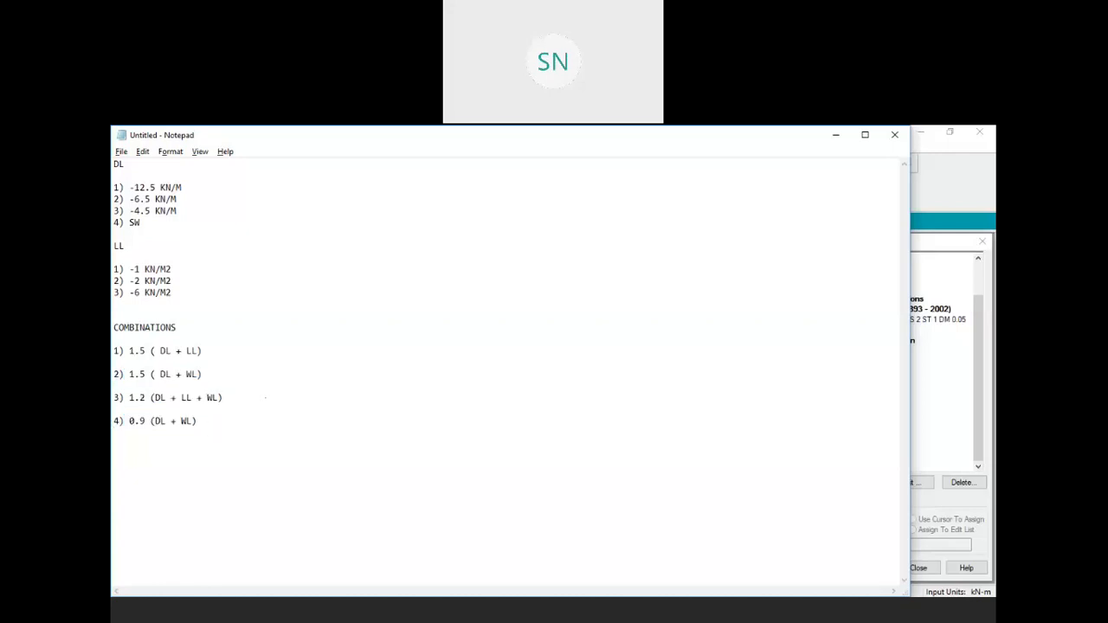
{"action": "key", "text": "Return"}
{"action": "key", "text": "Return"}
{"action": "key", "text": "ctrl+v"}
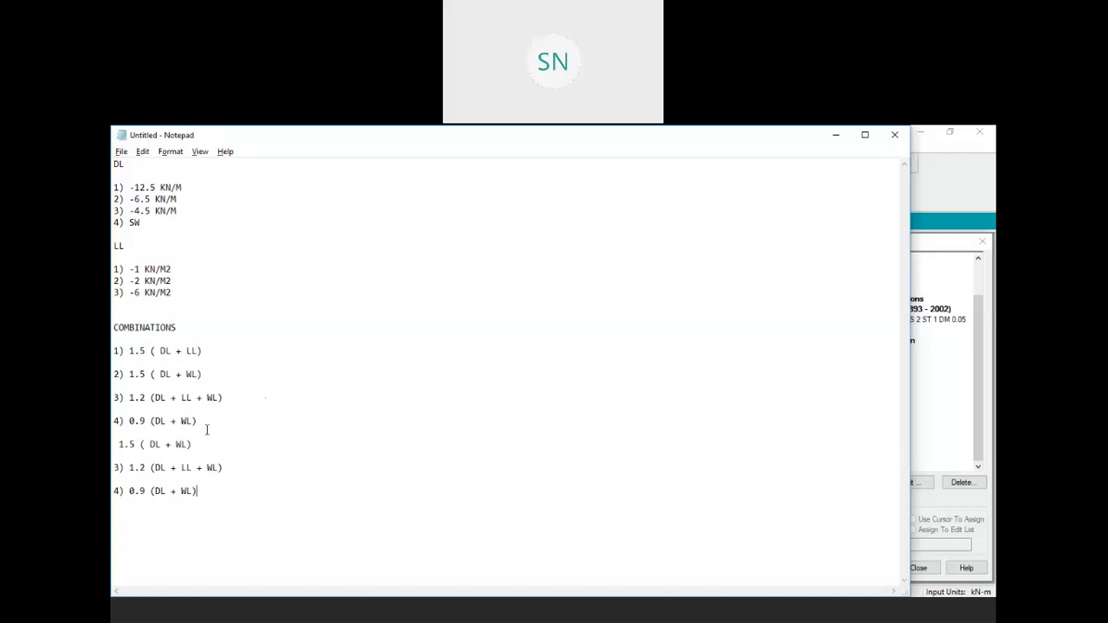
Step: Change the first pasted combination to "5) 1.5 ( DL + EQ)"
{"action": "left_click", "coordinate": [114, 444]}
{"action": "type", "text": "5)"}
{"action": "left_click", "coordinate": [198, 444]}
{"action": "key", "text": "BackSpace"}
{"action": "key", "text": "BackSpace"}
{"action": "type", "text": "EQ"}
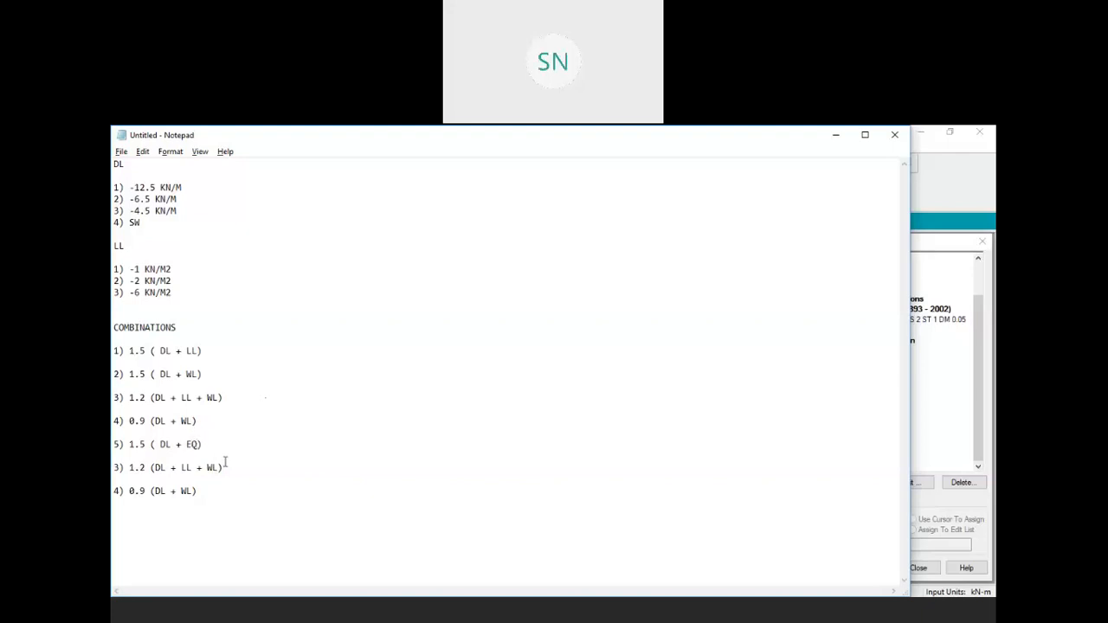
Step: Change the second pasted combination to "6) 1.2 (DL + LL + EQ)"
{"action": "left_click", "coordinate": [120, 468]}
{"action": "key", "text": "BackSpace"}
{"action": "type", "text": "6"}
{"action": "left_click", "coordinate": [218, 468]}
{"action": "key", "text": "BackSpace"}
{"action": "key", "text": "BackSpace"}
{"action": "type", "text": "EQ"}
Step: Change the last pasted combination to "7) 0.9 (DL + EQ)"
{"action": "left_click", "coordinate": [119, 491]}
{"action": "key", "text": "BackSpace"}
{"action": "type", "text": "7"}
{"action": "left_click", "coordinate": [194, 488]}
{"action": "key", "text": "BackSpace"}
{"action": "key", "text": "BackSpace"}
{"action": "type", "text": "EQ"}
Step: Review the earthquake, wind and gravity groups in the combination list
{"action": "left_click_drag", "start_coordinate": [203, 491], "coordinate": [115, 444]}
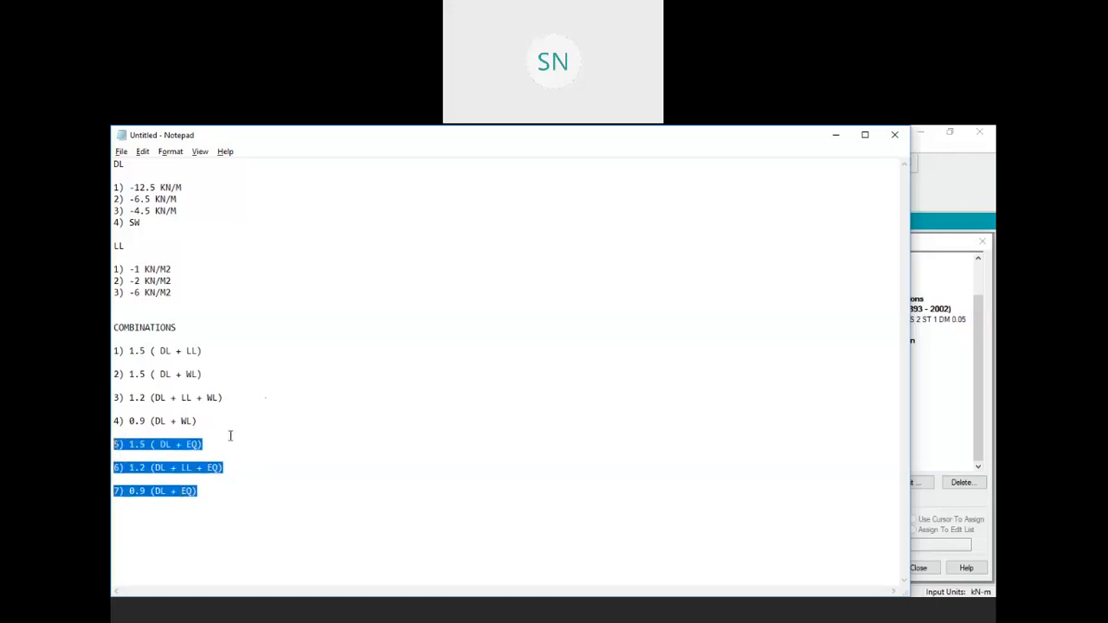
{"action": "left_click_drag", "start_coordinate": [207, 423], "coordinate": [114, 374]}
{"action": "left_click_drag", "start_coordinate": [205, 350], "coordinate": [114, 350]}
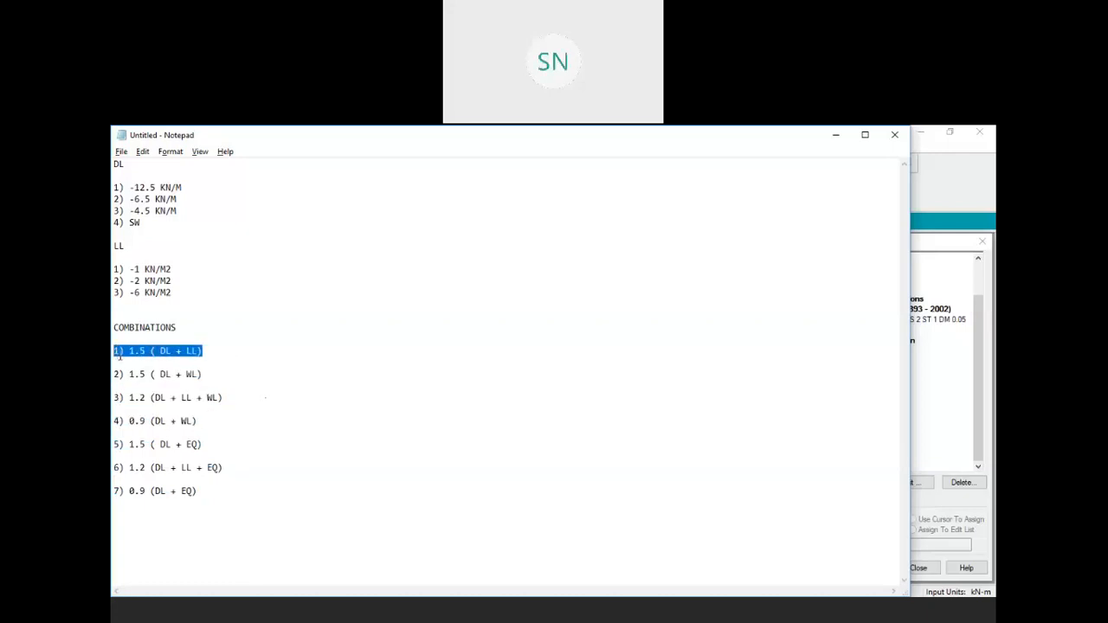
Step: Add tab spacing after the listed combinations to prepare an aligned column for their counts
{"action": "left_click", "coordinate": [249, 351]}
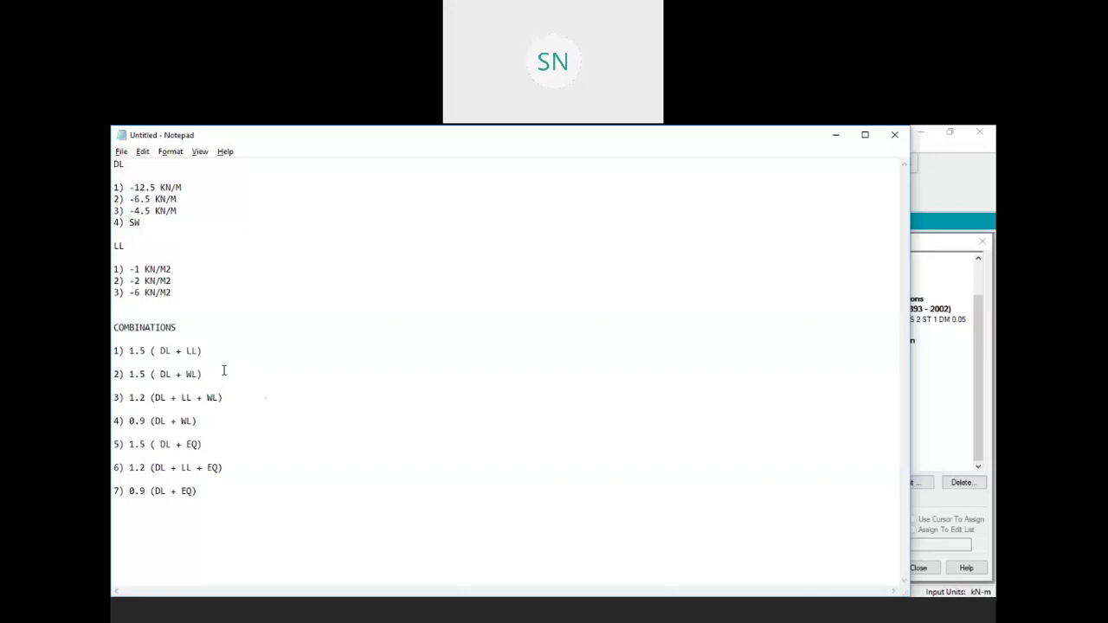
{"action": "left_click", "coordinate": [223, 397]}
{"action": "key", "text": "Tab"}
{"action": "left_click", "coordinate": [211, 422]}
{"action": "key", "text": "Tab"}
{"action": "left_click", "coordinate": [227, 445]}
{"action": "key", "text": "Tab"}
{"action": "left_click", "coordinate": [227, 467]}
{"action": "key", "text": "Tab"}
{"action": "left_click", "coordinate": [217, 490]}
{"action": "key", "text": "Tab"}
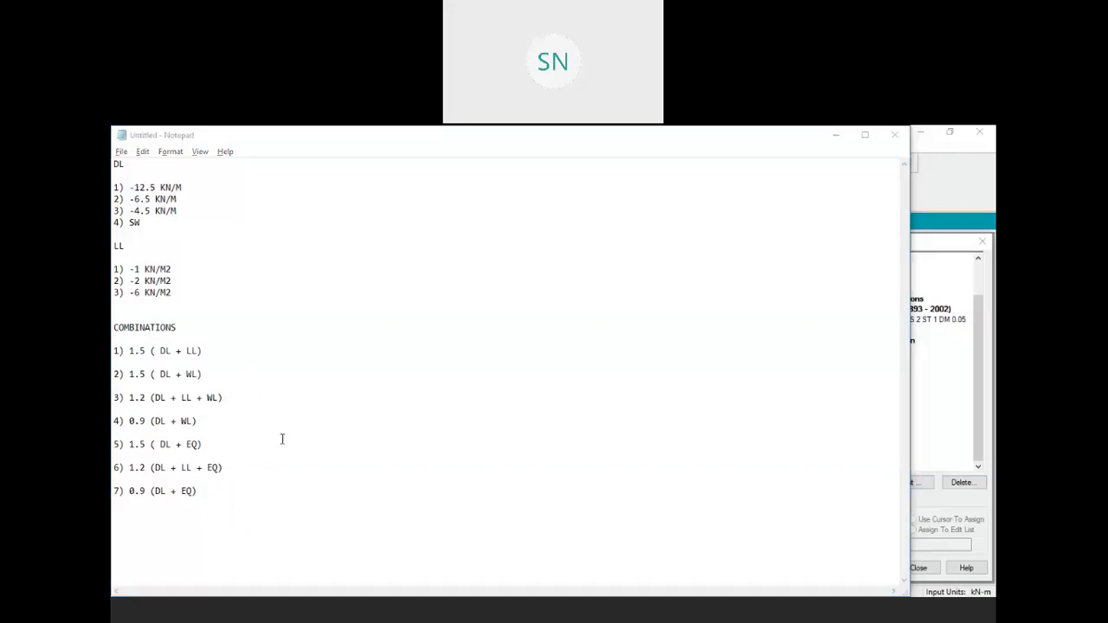
Step: Add an aligned equals sign after each of the seven load combinations
{"action": "left_click", "coordinate": [258, 350]}
{"action": "type", "text": "="}
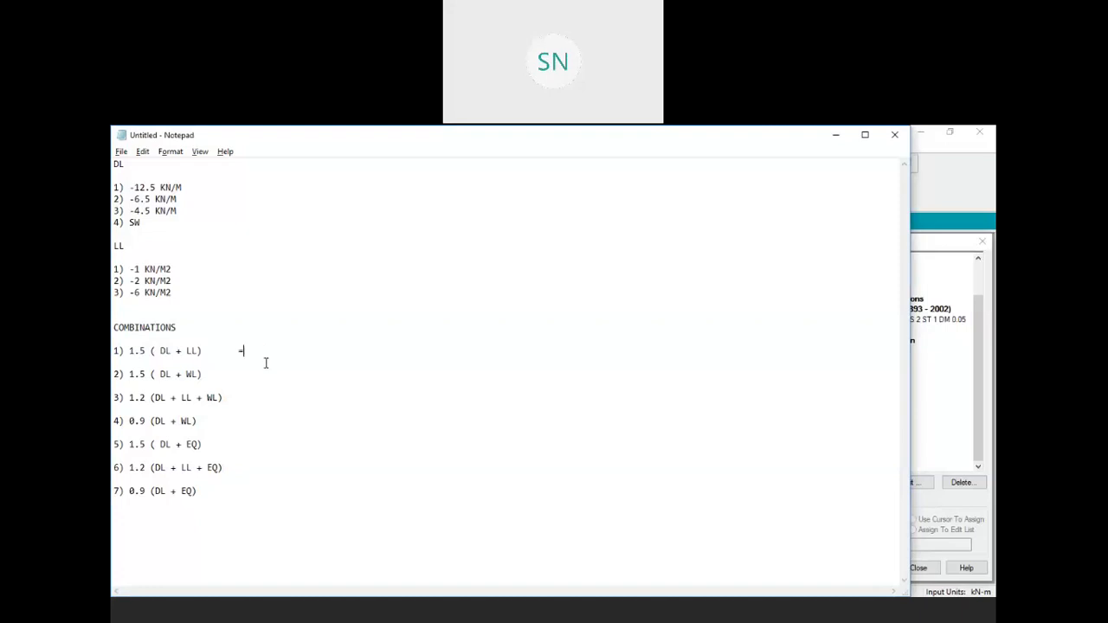
{"action": "type", "text": "="}
{"action": "left_click", "coordinate": [249, 397]}
{"action": "type", "text": "="}
{"action": "left_click", "coordinate": [249, 421]}
{"action": "type", "text": "="}
{"action": "left_click", "coordinate": [249, 444]}
{"action": "type", "text": "="}
{"action": "left_click", "coordinate": [249, 467]}
{"action": "type", "text": "="}
{"action": "left_click", "coordinate": [250, 491]}
{"action": "type", "text": "="}
Step: Enter the count 1 for combination 1 and 4 each for combinations 2 and 3
{"action": "left_click", "coordinate": [274, 354]}
{"action": "type", "text": "1"}
{"action": "left_click", "coordinate": [256, 373]}
{"action": "type", "text": "4"}
{"action": "left_click", "coordinate": [257, 401]}
{"action": "type", "text": "4"}
Step: Narrow the notes window to reveal the load case list and enter the count 4 for combinations 4 to 7
{"action": "left_click_drag", "start_coordinate": [704, 143], "coordinate": [715, 143]}
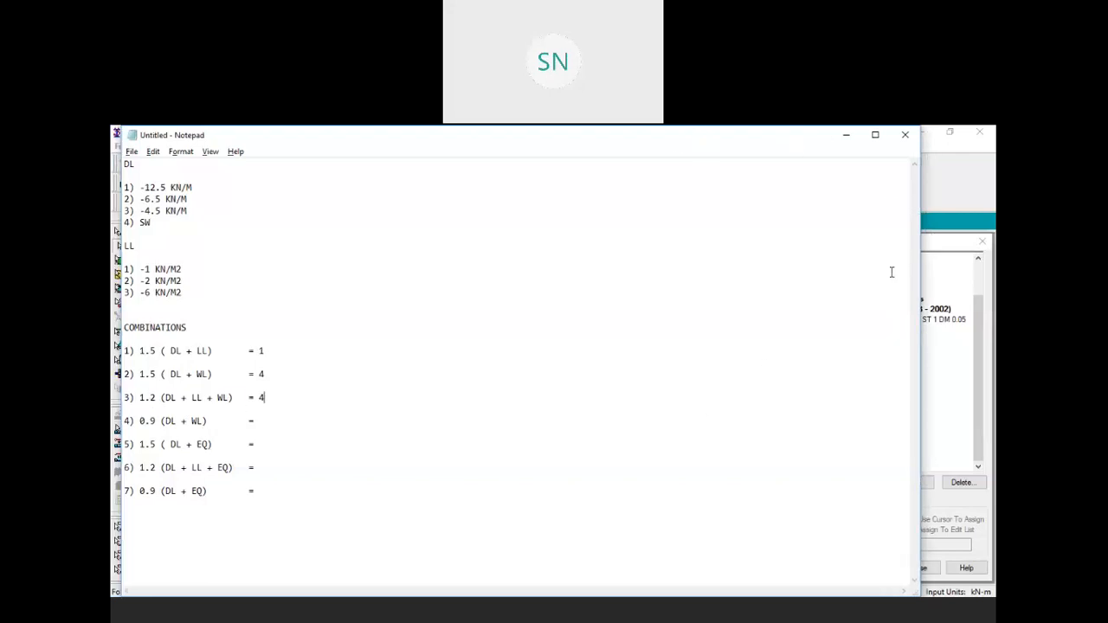
{"action": "left_click_drag", "start_coordinate": [918, 286], "coordinate": [377, 379]}
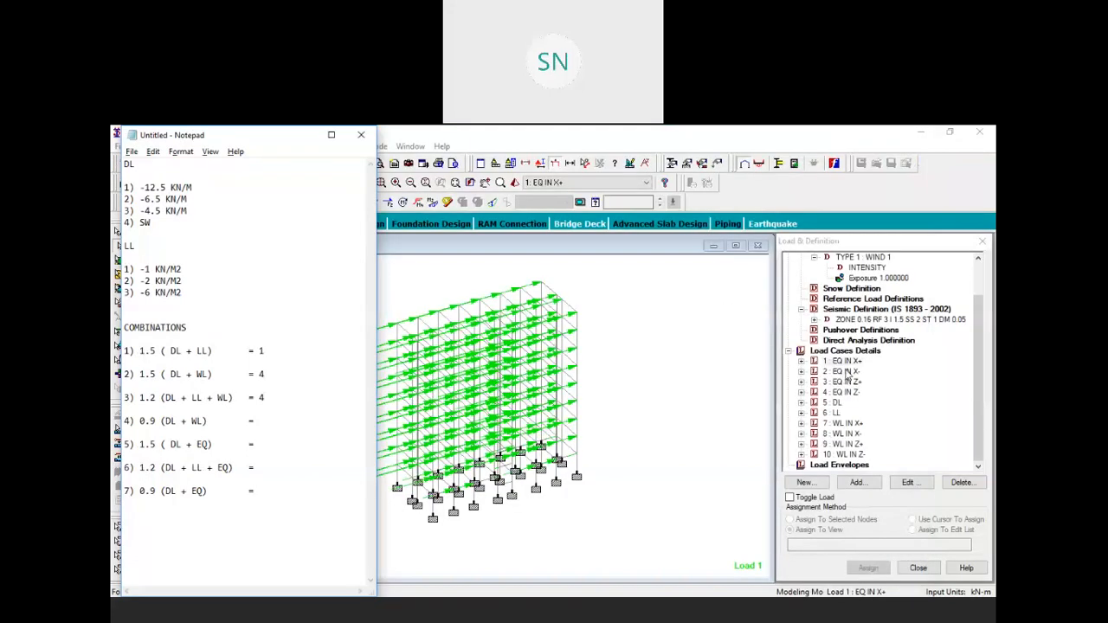
{"action": "left_click", "coordinate": [267, 421]}
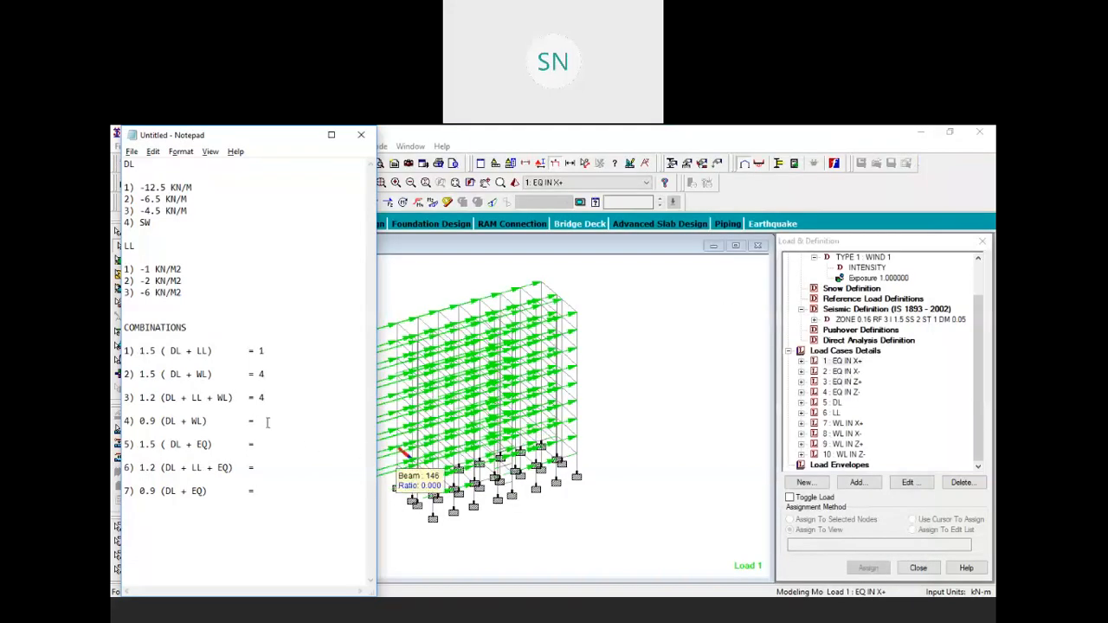
{"action": "type", "text": "4"}
{"action": "left_click", "coordinate": [261, 446]}
{"action": "type", "text": "4"}
{"action": "left_click", "coordinate": [258, 467]}
{"action": "type", "text": "4"}
{"action": "left_click", "coordinate": [257, 491]}
{"action": "type", "text": "4"}
Step: Write the total 25 below the column of combination counts
{"action": "key", "text": "Return"}
{"action": "key", "text": "Tab"}
{"action": "key", "text": "Tab"}
{"action": "type", "text": "25"}
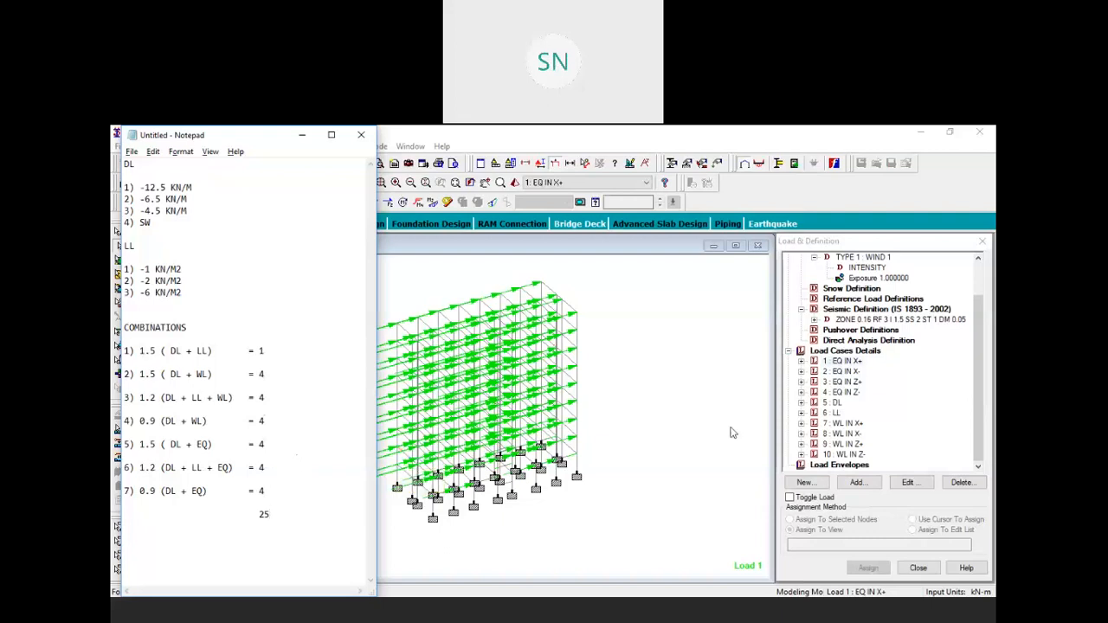
Step: Display load case EQ IN Z+ in STAAD.Pro and arrange it side by side with a narrow Notepad window
{"action": "left_click", "coordinate": [851, 384]}
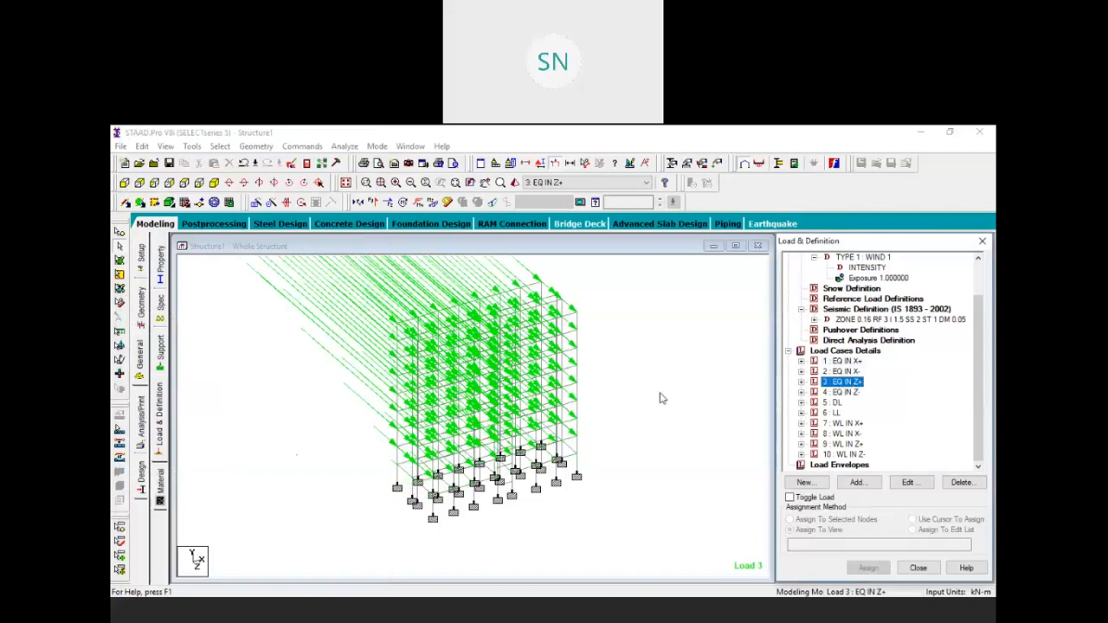
{"action": "left_click", "coordinate": [736, 616]}
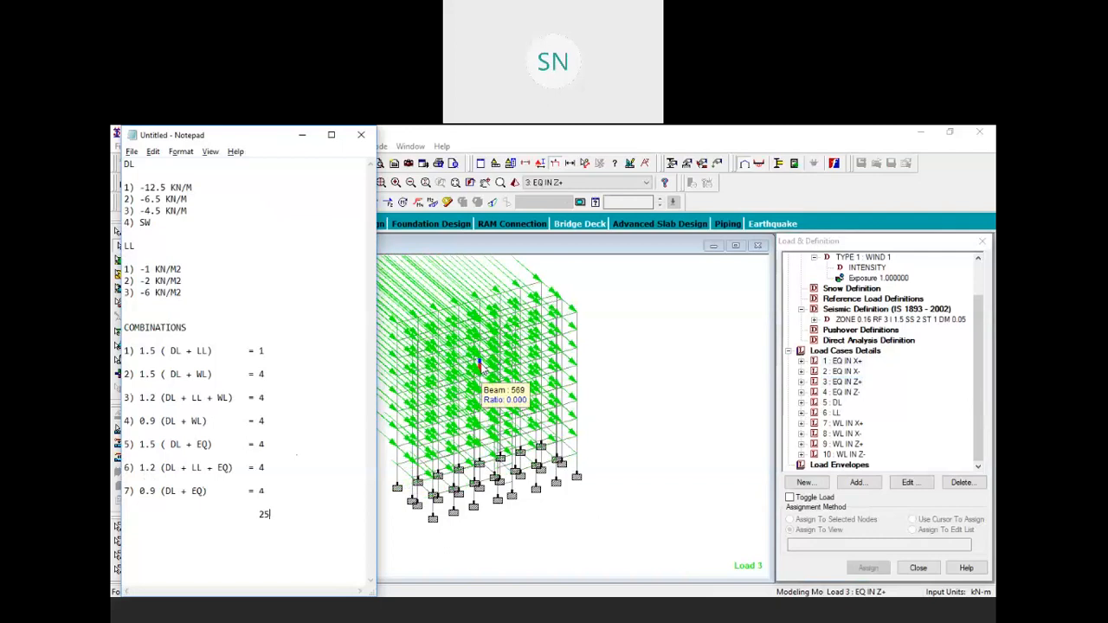
{"action": "left_click", "coordinate": [331, 135]}
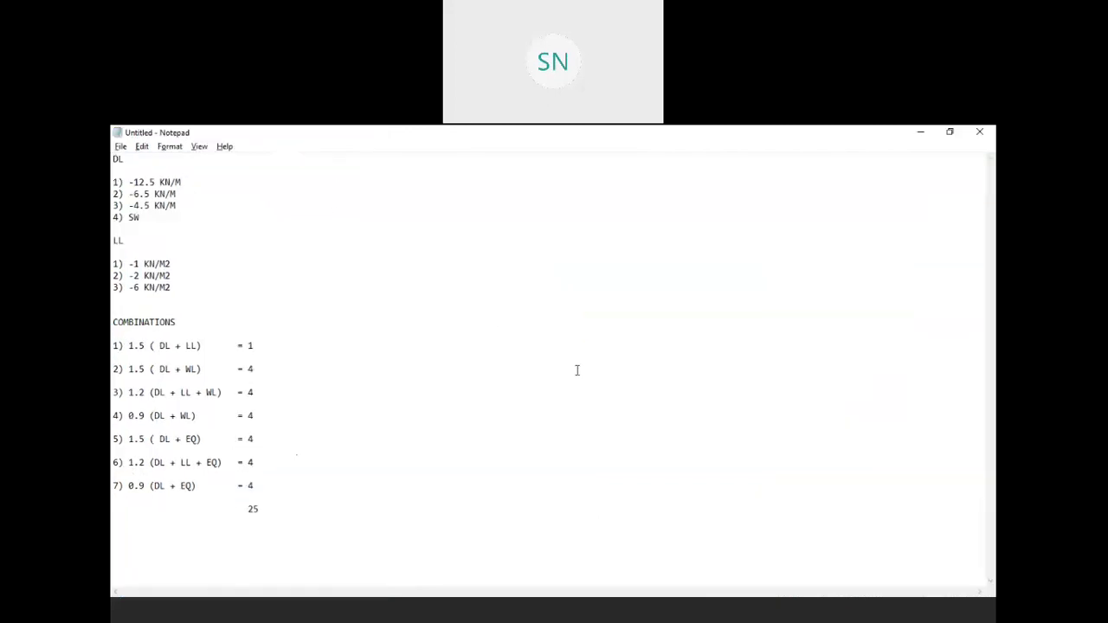
{"action": "key", "text": "super+Left"}
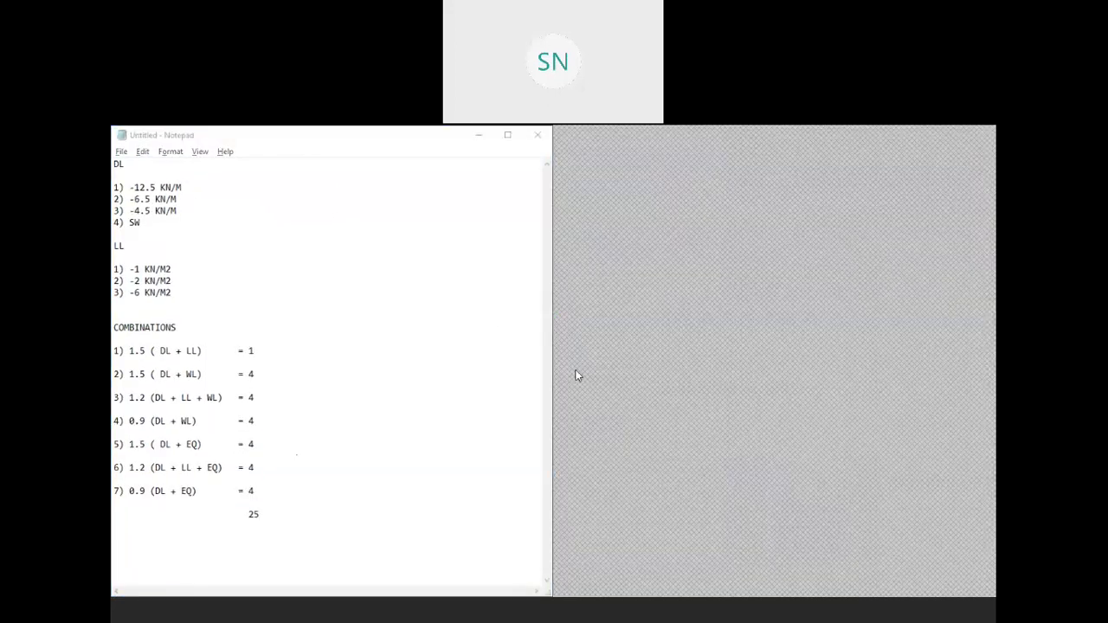
{"action": "left_click", "coordinate": [668, 258]}
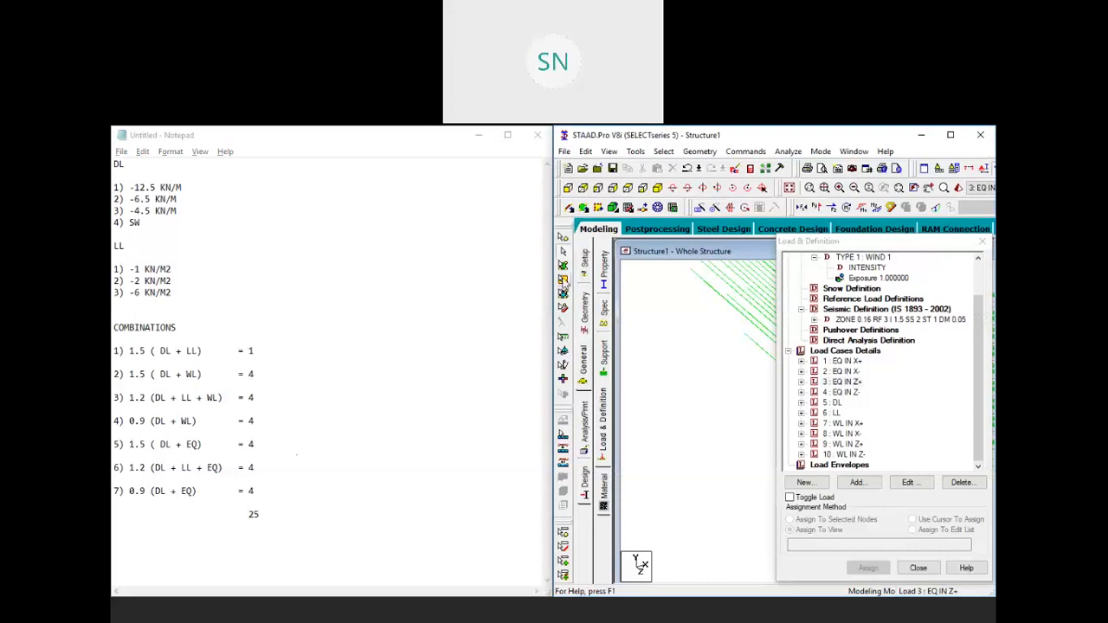
{"action": "left_click_drag", "start_coordinate": [552, 280], "coordinate": [285, 287]}
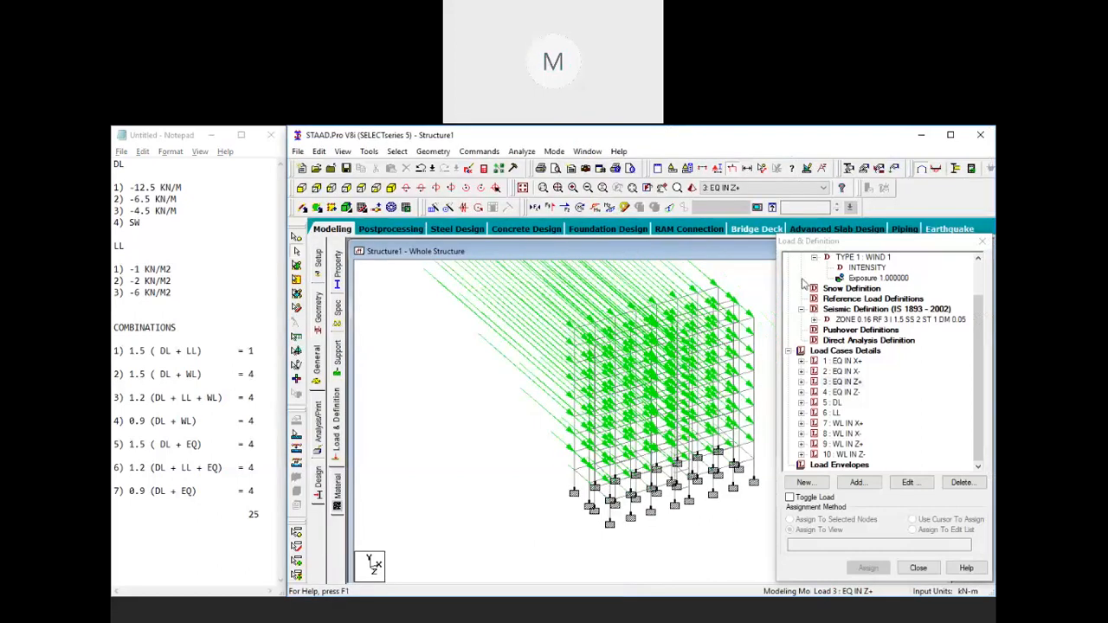
{"action": "left_click", "coordinate": [841, 352]}
{"action": "left_click", "coordinate": [852, 483]}
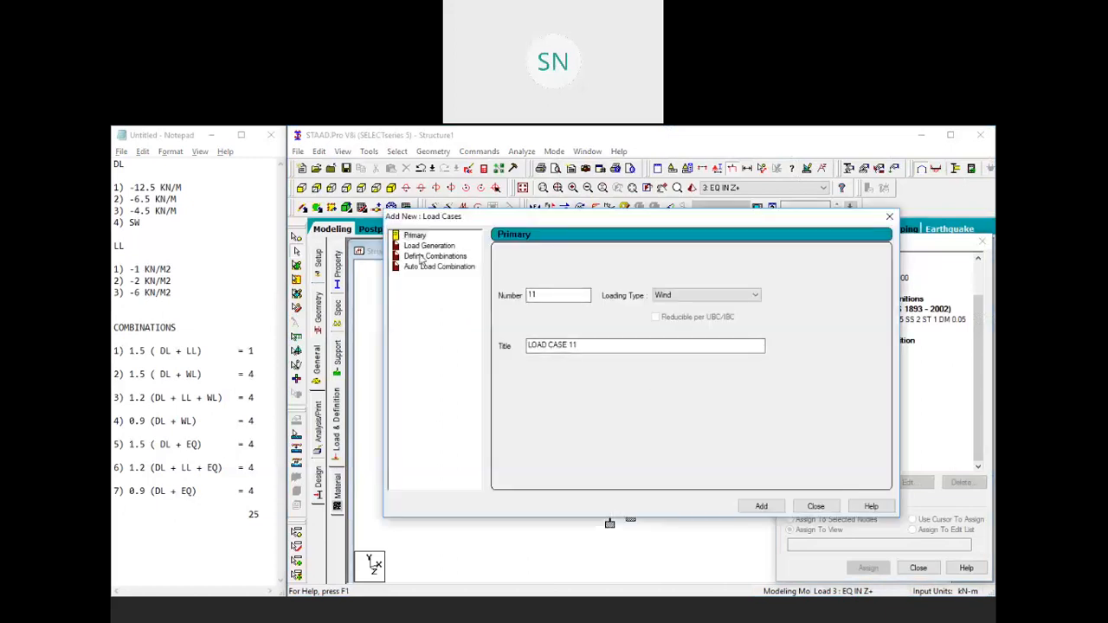
{"action": "left_click", "coordinate": [454, 257]}
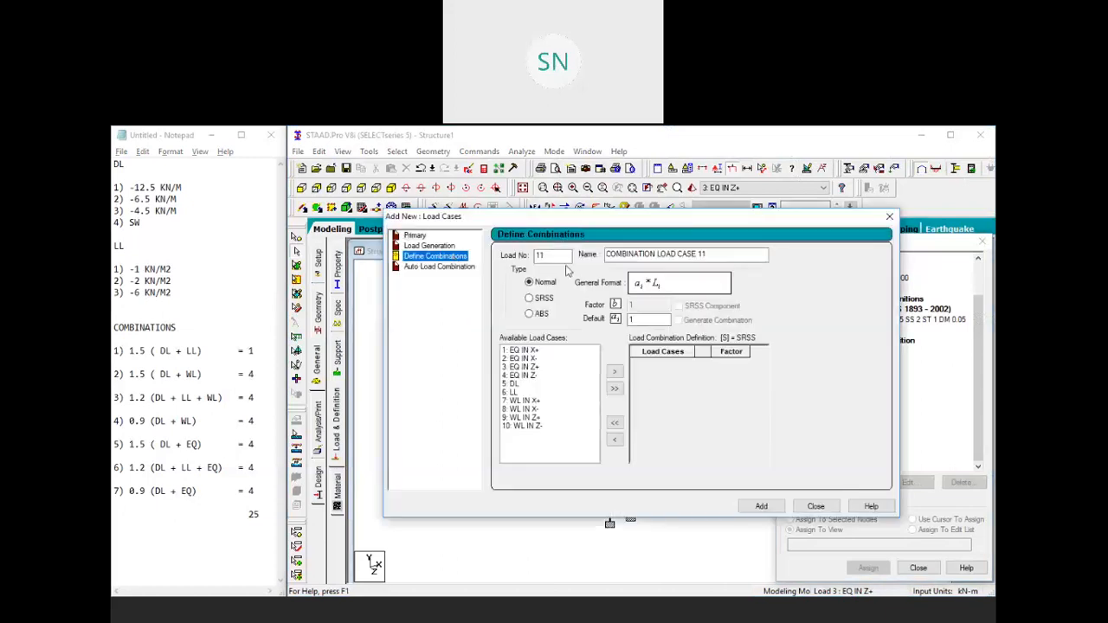
{"action": "left_click_drag", "start_coordinate": [718, 254], "coordinate": [599, 254]}
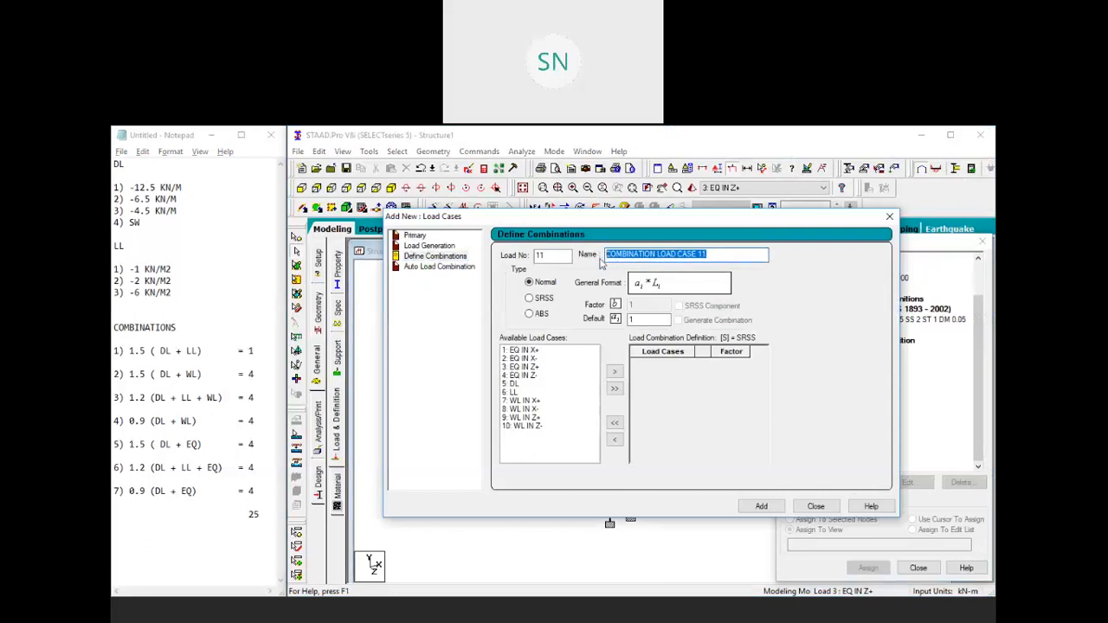
{"action": "left_click", "coordinate": [647, 319]}
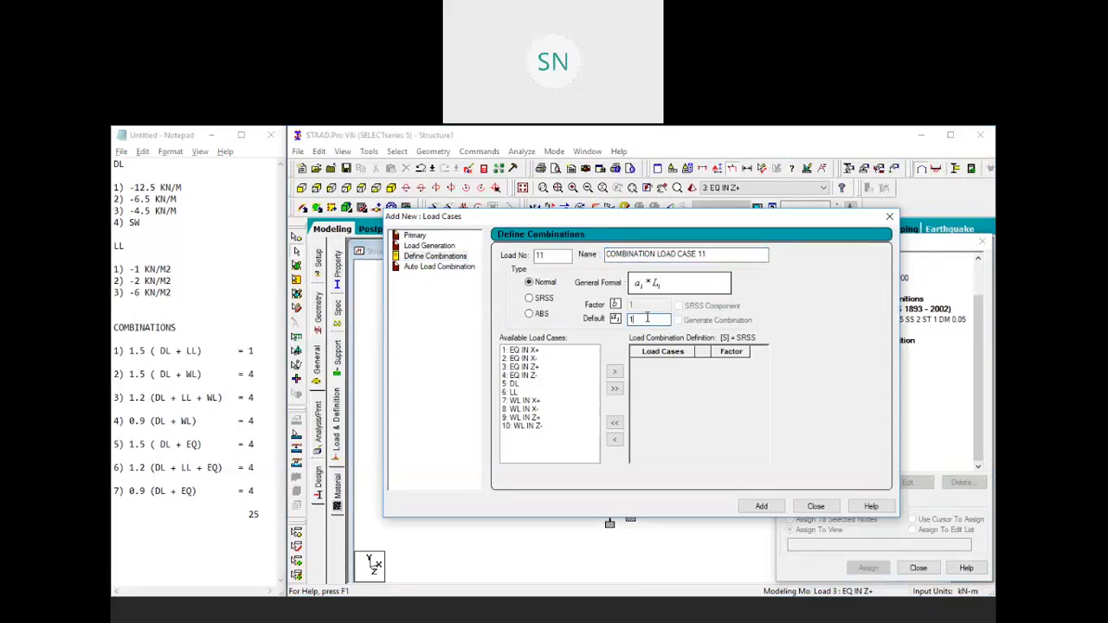
{"action": "left_click", "coordinate": [519, 383]}
{"action": "left_click", "coordinate": [615, 372]}
{"action": "left_click", "coordinate": [519, 384]}
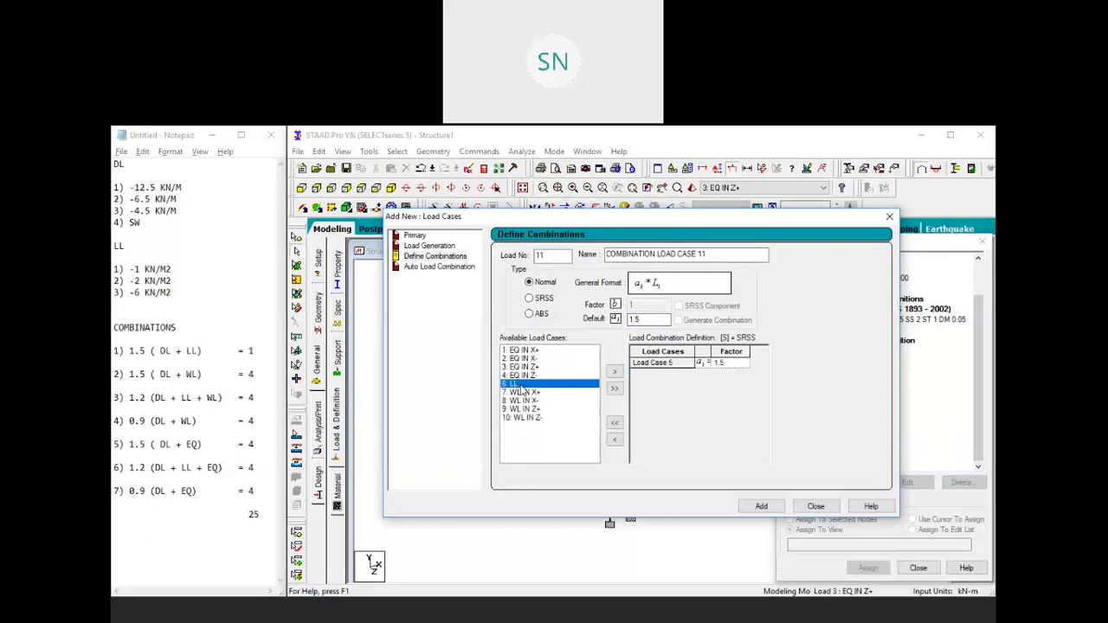
{"action": "left_click", "coordinate": [614, 372]}
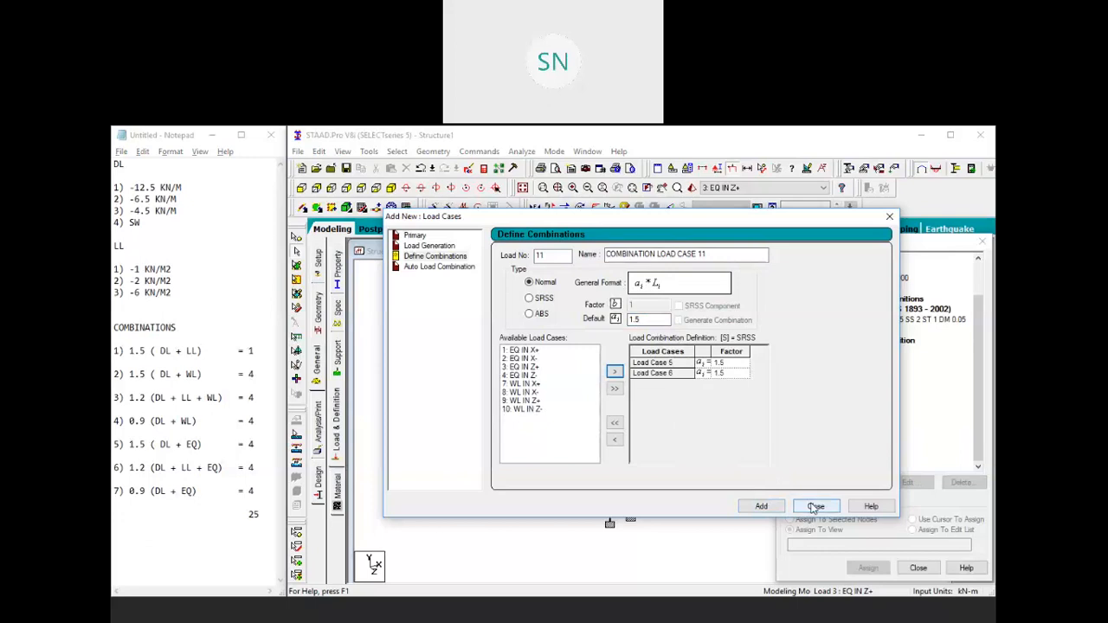
{"action": "left_click", "coordinate": [235, 504]}
{"action": "left_click_drag", "start_coordinate": [241, 514], "coordinate": [268, 517]}
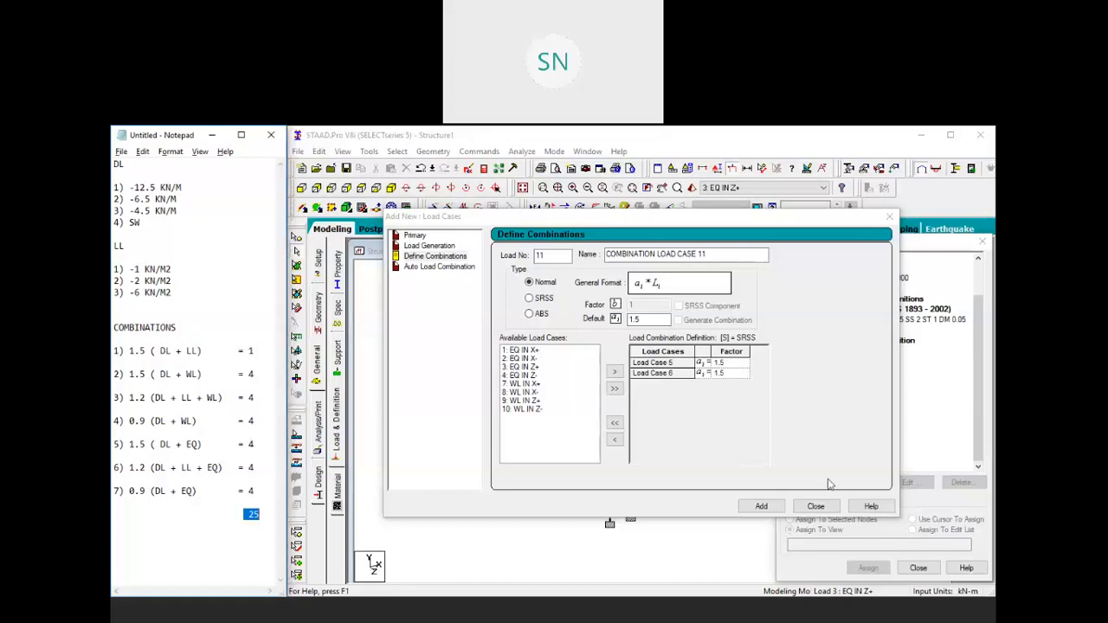
{"action": "left_click", "coordinate": [829, 511]}
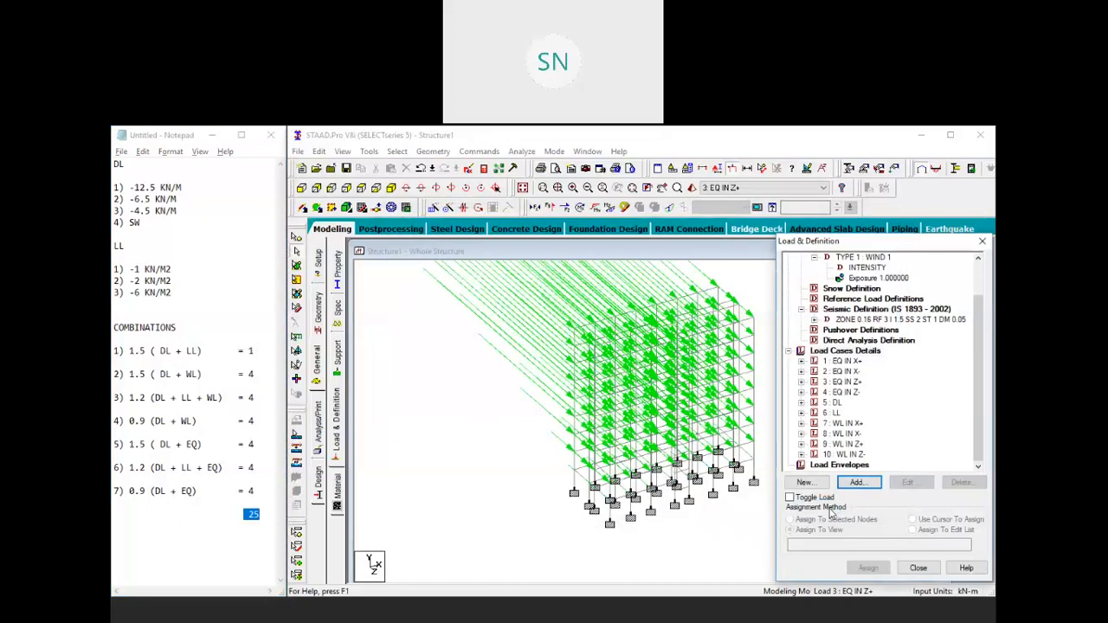
Step: Examine the seven load combination formulas in the notes, comparing the wind (WL) and seismic (EQ) combinations and their counts
{"action": "left_click", "coordinate": [191, 390]}
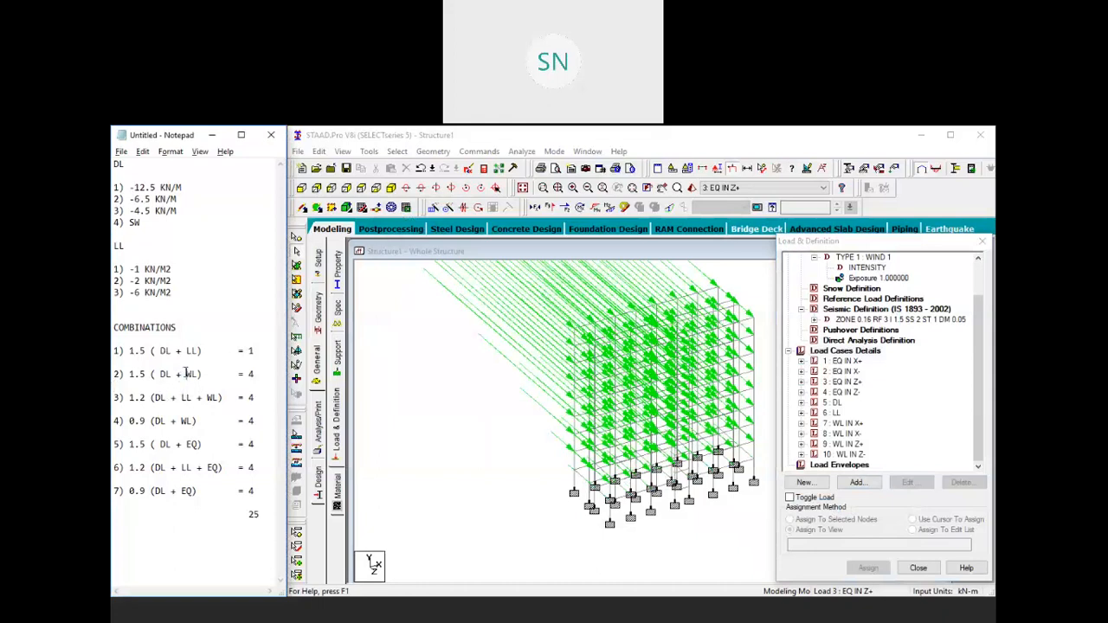
{"action": "left_click_drag", "start_coordinate": [185, 444], "coordinate": [200, 444]}
{"action": "mouse_move", "coordinate": [178, 420]}
{"action": "left_mouse_down"}
{"action": "mouse_move", "coordinate": [191, 421]}
{"action": "mouse_move", "coordinate": [186, 444]}
{"action": "mouse_move", "coordinate": [198, 446]}
{"action": "mouse_move", "coordinate": [183, 421]}
{"action": "mouse_move", "coordinate": [199, 424]}
{"action": "left_mouse_up"}
{"action": "left_click", "coordinate": [220, 468]}
{"action": "left_click", "coordinate": [472, 407]}
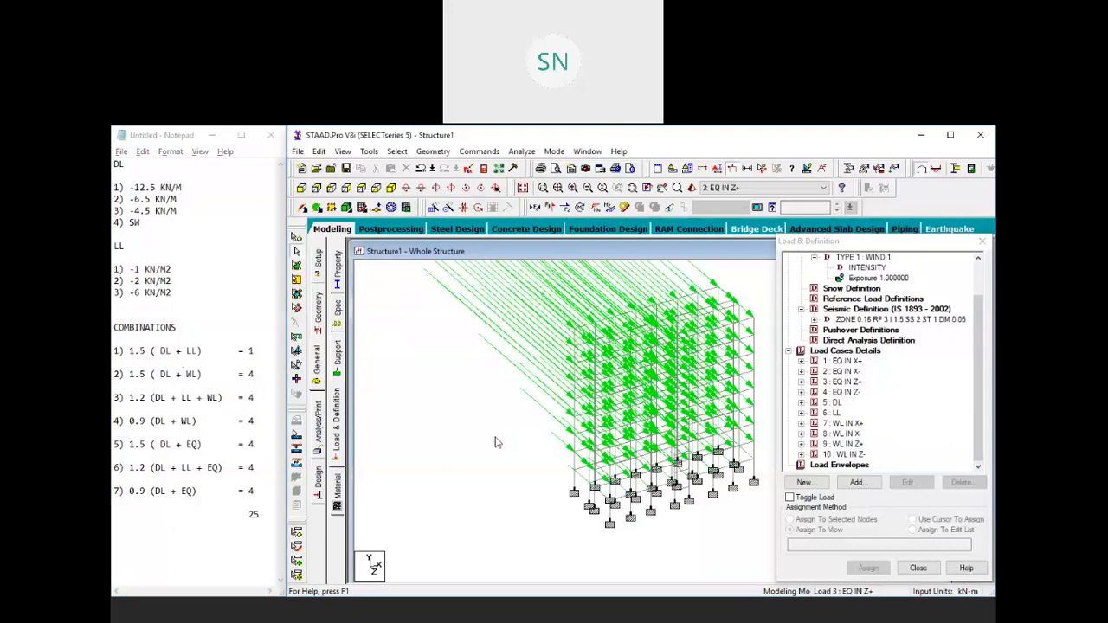
{"action": "middle_click_drag", "start_coordinate": [529, 452], "coordinate": [490, 436]}
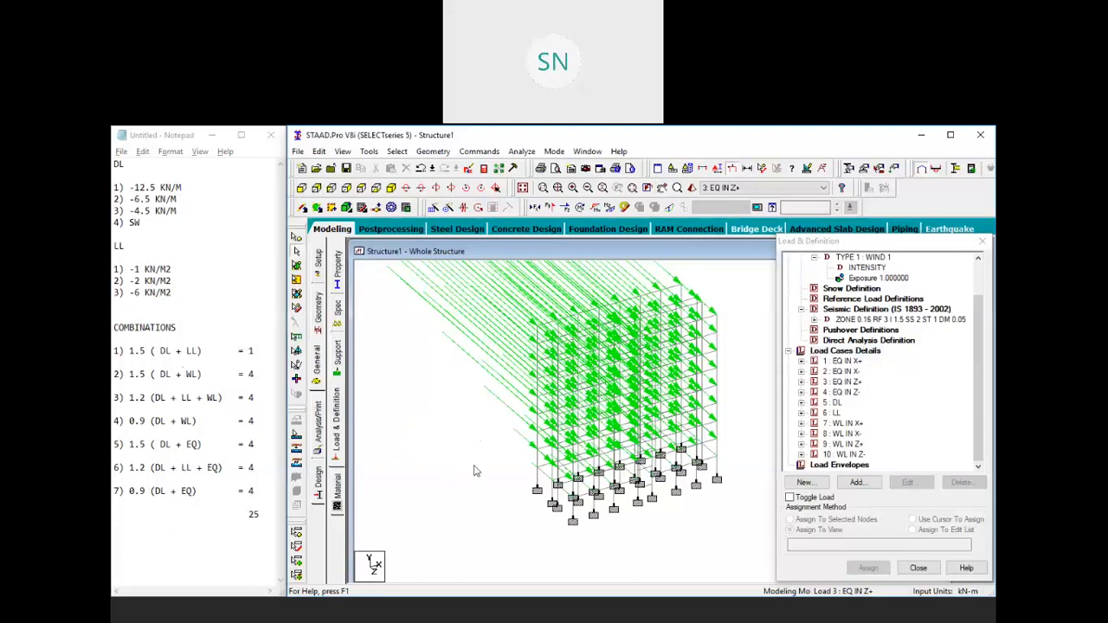
{"action": "left_click_drag", "start_coordinate": [130, 350], "coordinate": [275, 495]}
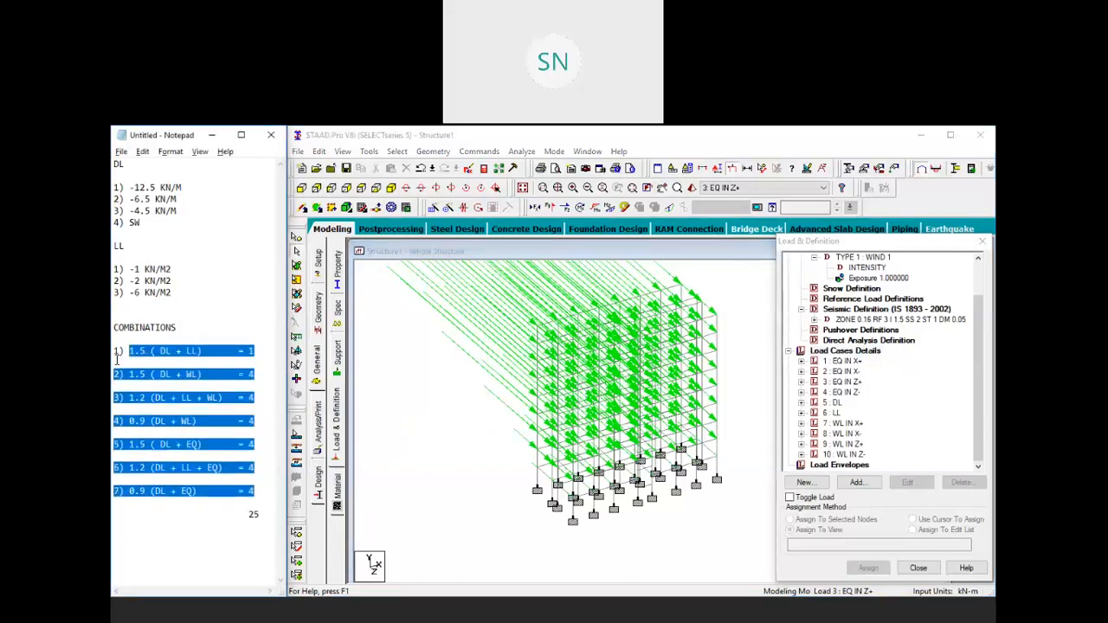
{"action": "left_click_drag", "start_coordinate": [113, 350], "coordinate": [271, 493]}
{"action": "left_click", "coordinate": [264, 467]}
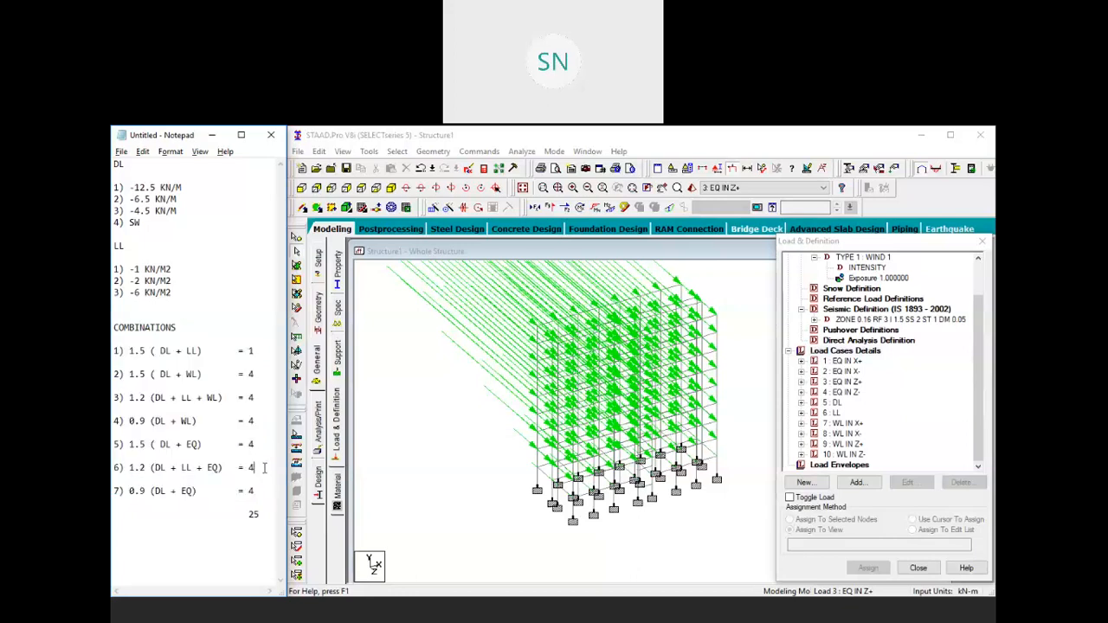
{"action": "left_click", "coordinate": [202, 468], "text": "shift"}
{"action": "left_click_drag", "start_coordinate": [176, 423], "coordinate": [195, 454]}
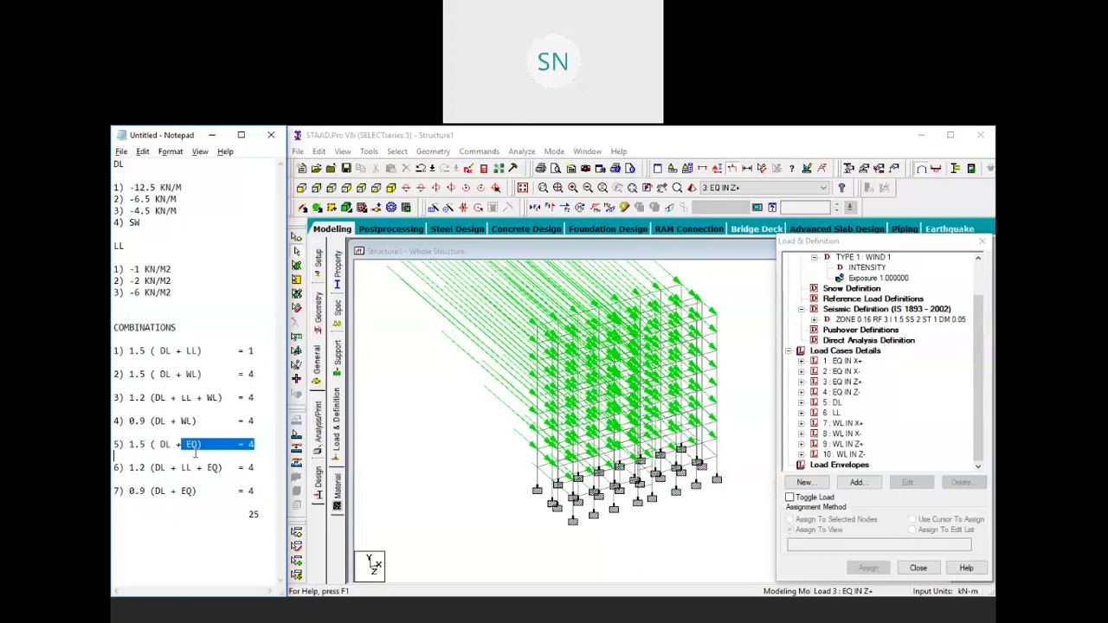
{"action": "left_click", "coordinate": [202, 447]}
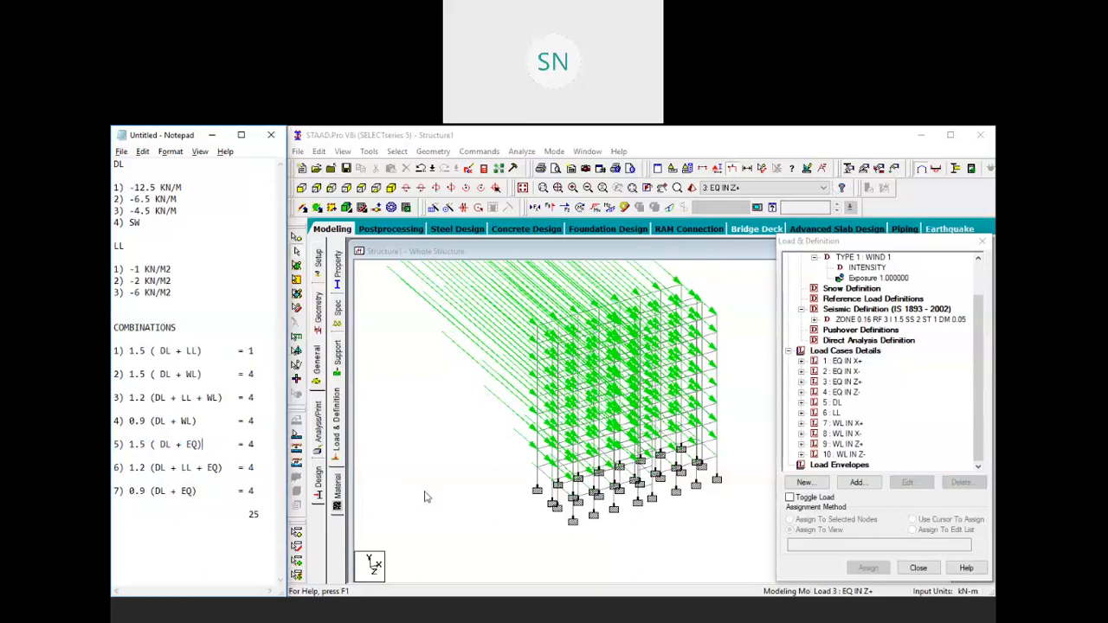
{"action": "left_click", "coordinate": [734, 318]}
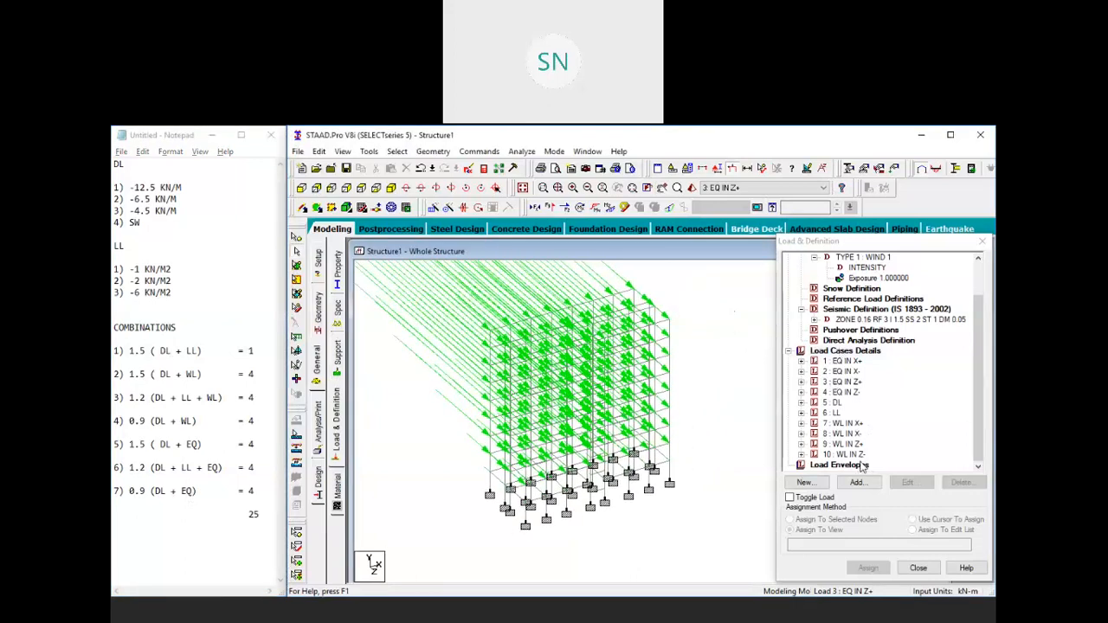
Step: Open the loading rules for automatic load combination generation and select the Indian Code
{"action": "left_click", "coordinate": [479, 154]}
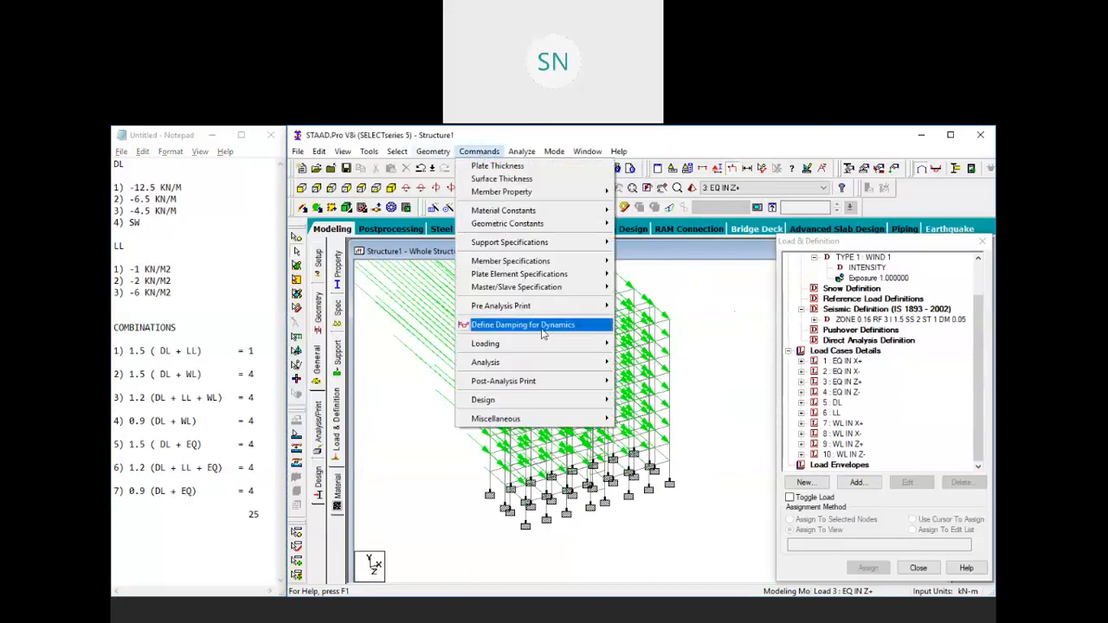
{"action": "mouse_move", "coordinate": [569, 345]}
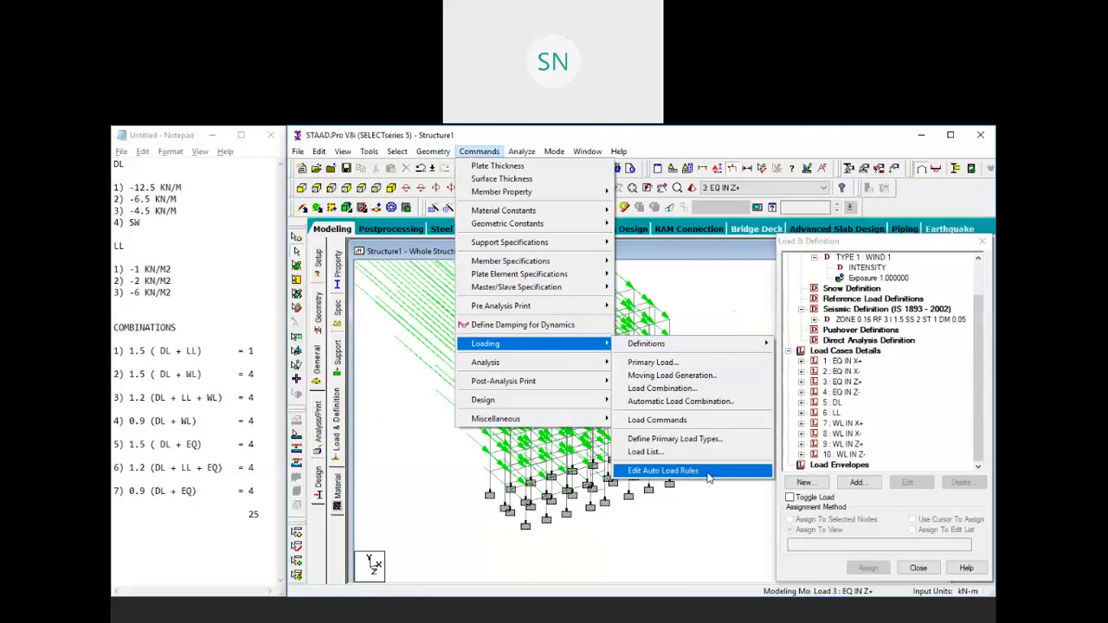
{"action": "left_click", "coordinate": [708, 478]}
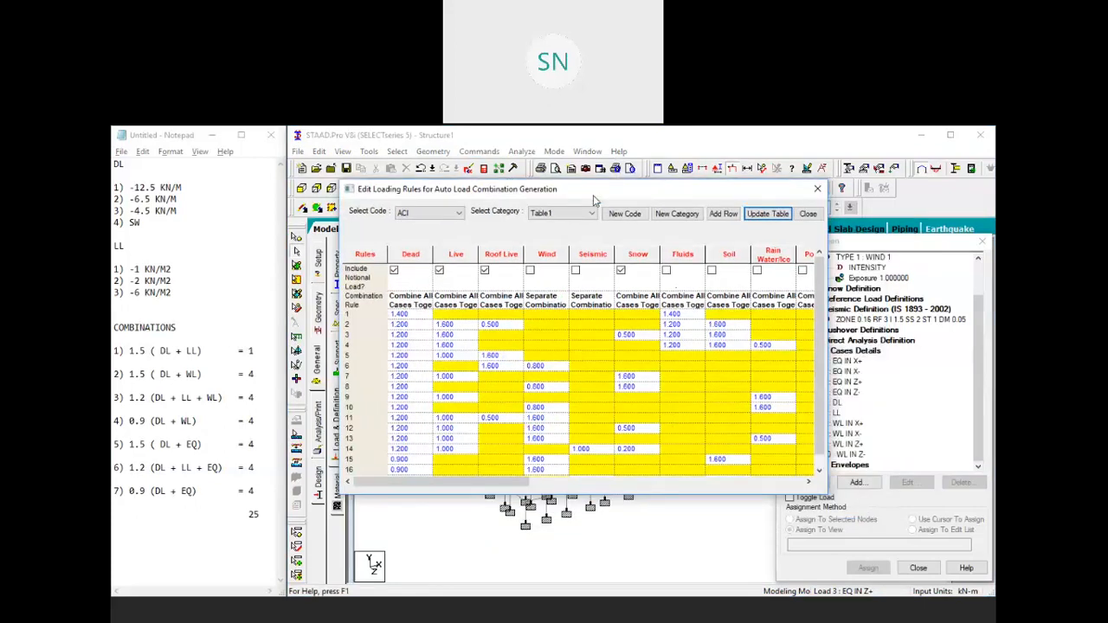
{"action": "left_click", "coordinate": [456, 214]}
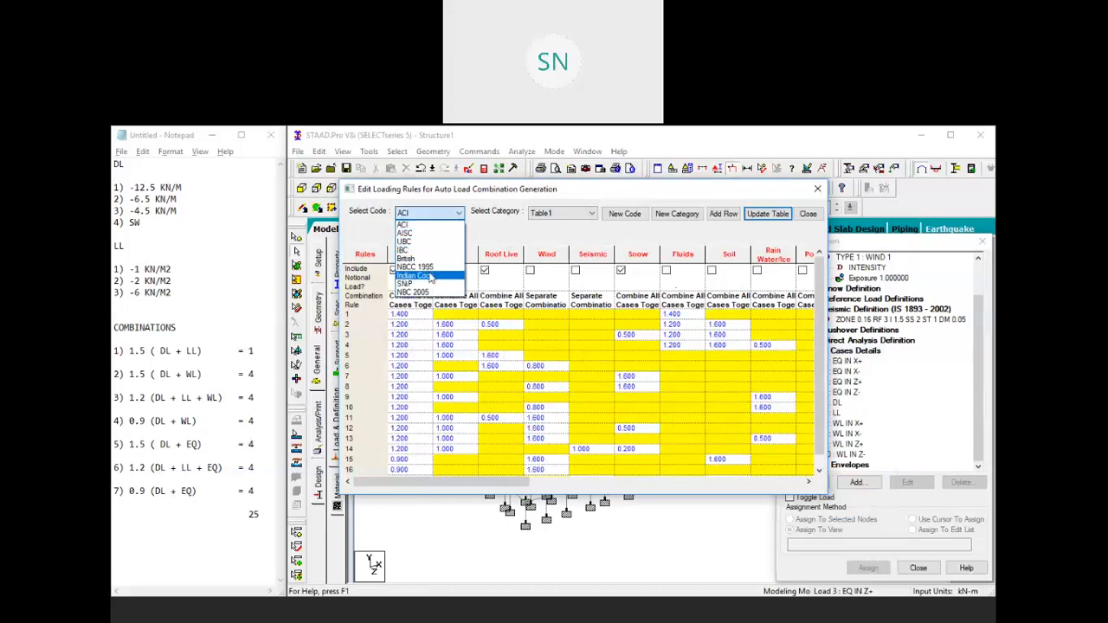
{"action": "left_click", "coordinate": [430, 278]}
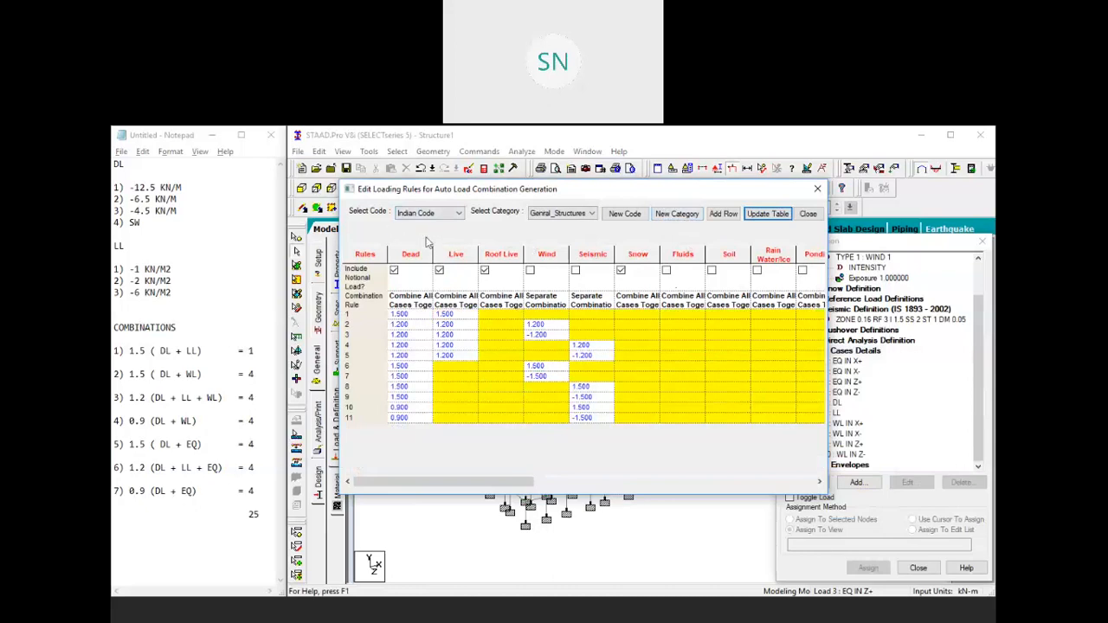
Step: Add a new rule category named EQ&WL with 7 rules under the Indian Code
{"action": "left_click", "coordinate": [679, 215]}
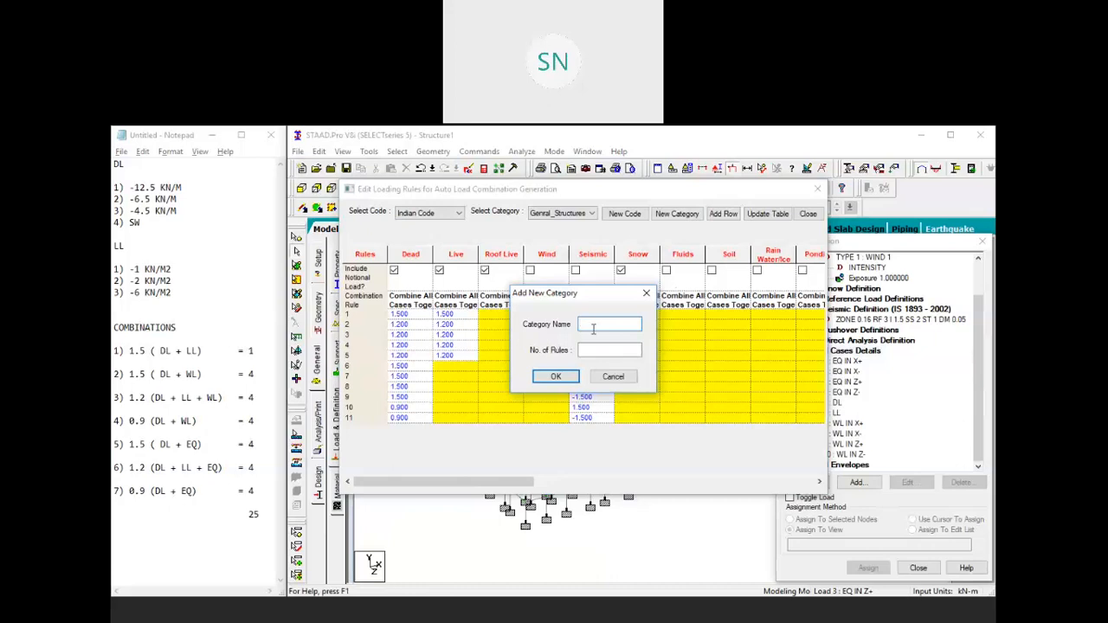
{"action": "type", "text": "EQ&WL"}
{"action": "left_click", "coordinate": [591, 350]}
{"action": "type", "text": "7"}
{"action": "left_click", "coordinate": [558, 377]}
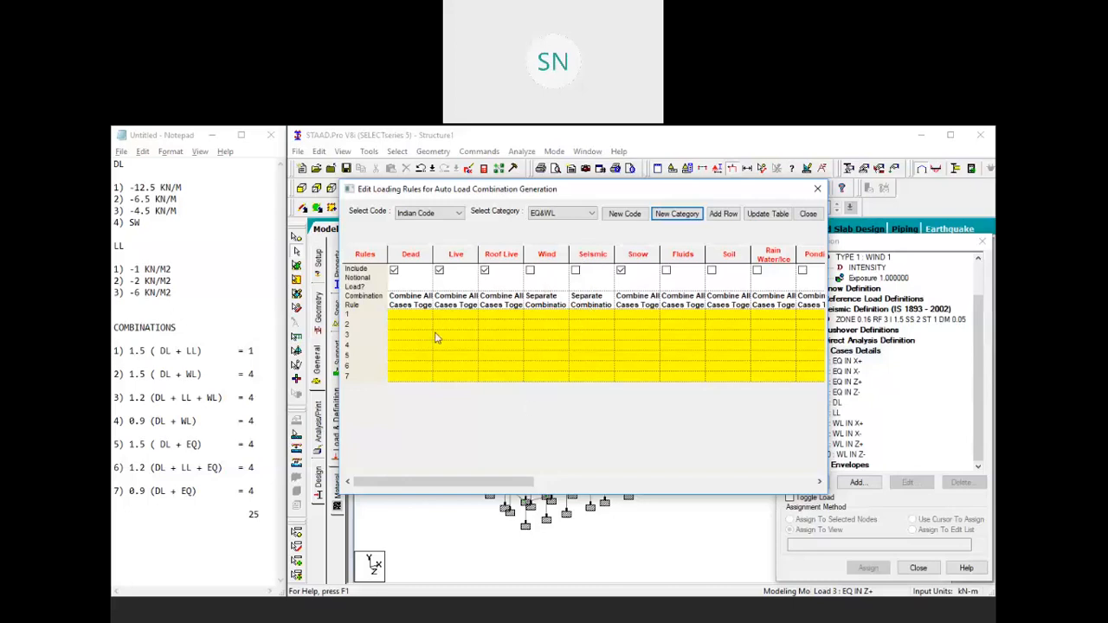
Step: Enter factors of 1.5 for Dead and Live in rule 1 and 1.5 for Dead and Wind in rule 2
{"action": "left_click", "coordinate": [412, 317]}
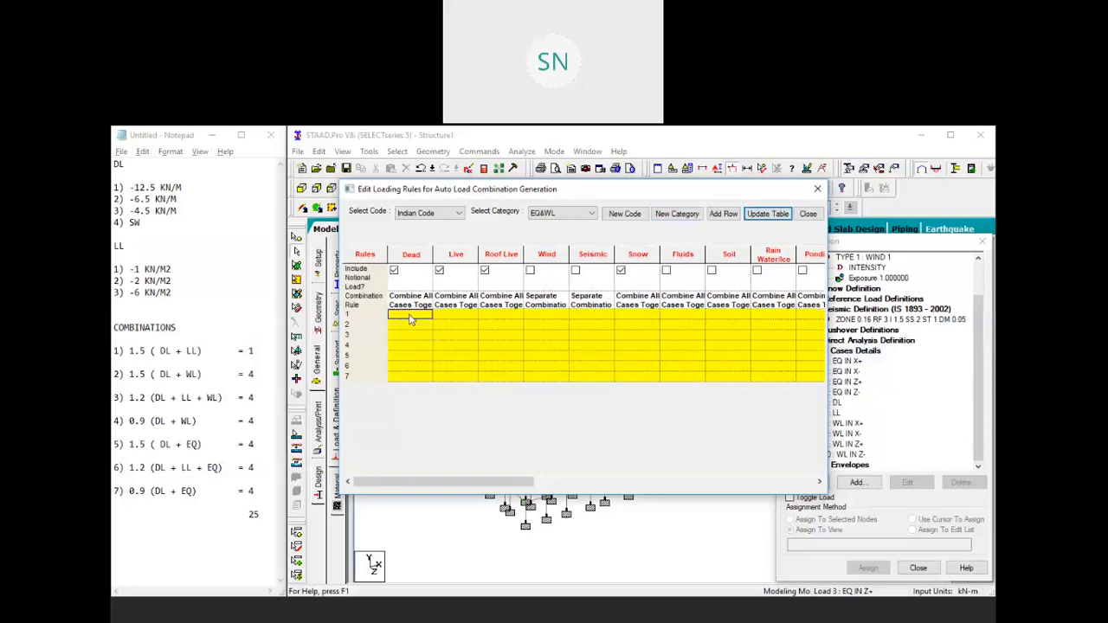
{"action": "type", "text": "1.5"}
{"action": "left_click", "coordinate": [450, 316]}
{"action": "type", "text": "1.5"}
{"action": "left_click", "coordinate": [412, 328]}
{"action": "type", "text": "1"}
{"action": "left_click", "coordinate": [547, 327]}
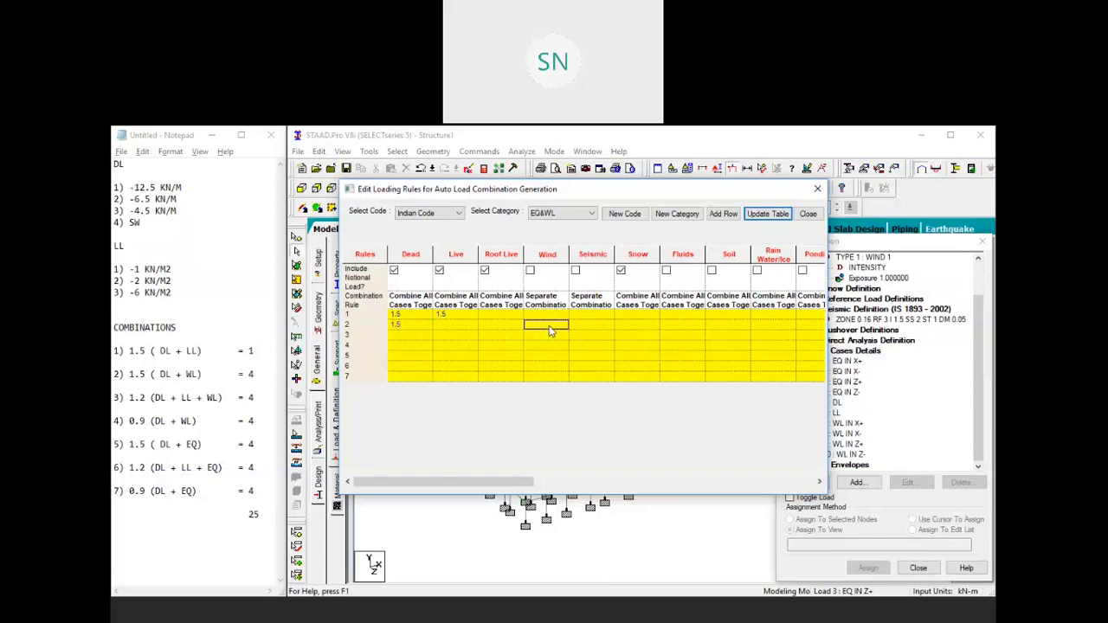
{"action": "type", "text": "1.5"}
Step: Set rule 3 to 1.2 for Dead, Live and Wind, and rule 4 to 0.9 for Dead and Wind
{"action": "left_click", "coordinate": [414, 341]}
{"action": "type", "text": "1.2"}
{"action": "left_click", "coordinate": [453, 336]}
{"action": "type", "text": "1.2"}
{"action": "left_click", "coordinate": [542, 338]}
{"action": "type", "text": "1.2"}
{"action": "left_click", "coordinate": [403, 346]}
{"action": "type", "text": "0.9"}
{"action": "left_click", "coordinate": [547, 347]}
{"action": "type", "text": "0"}
Step: Set rule 5 to 1.5 for Dead and Seismic, and rule 6 to 1.2 for Dead, Live and Seismic
{"action": "left_click", "coordinate": [402, 358]}
{"action": "type", "text": "1.5"}
{"action": "left_click", "coordinate": [586, 360]}
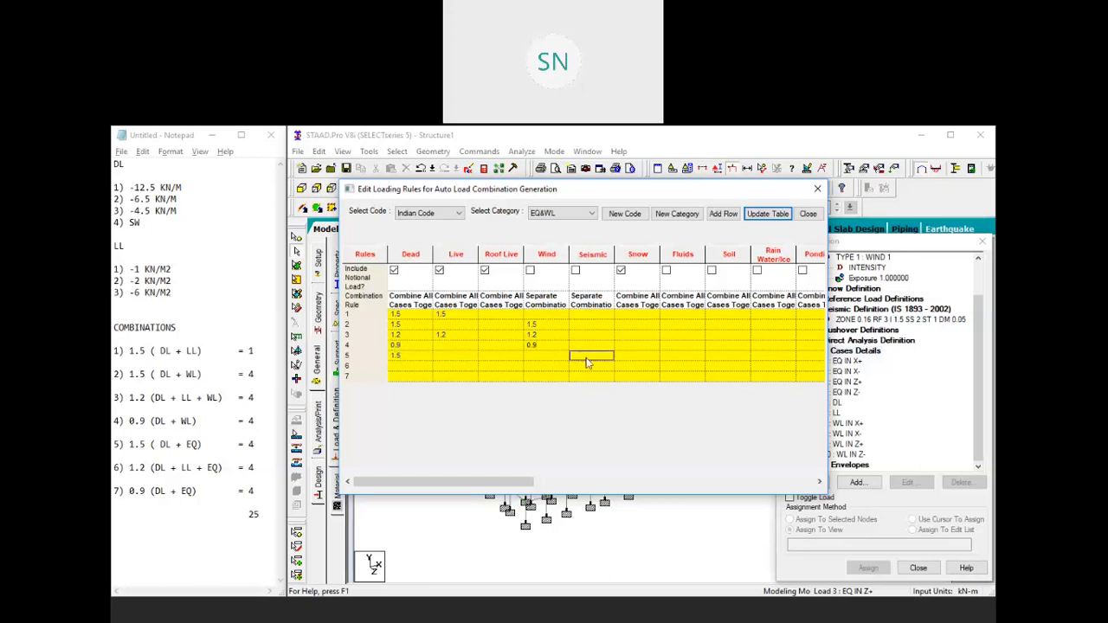
{"action": "type", "text": "1.5"}
{"action": "left_click", "coordinate": [412, 368]}
{"action": "type", "text": "1.2"}
{"action": "left_click", "coordinate": [459, 368]}
{"action": "type", "text": "1.2"}
{"action": "left_click", "coordinate": [582, 368]}
{"action": "type", "text": "1.2"}
Step: Set rule 7 to 0.9 for Dead and Seismic, update the rules table and close the rules editor
{"action": "left_click", "coordinate": [410, 374]}
{"action": "type", "text": "0.9"}
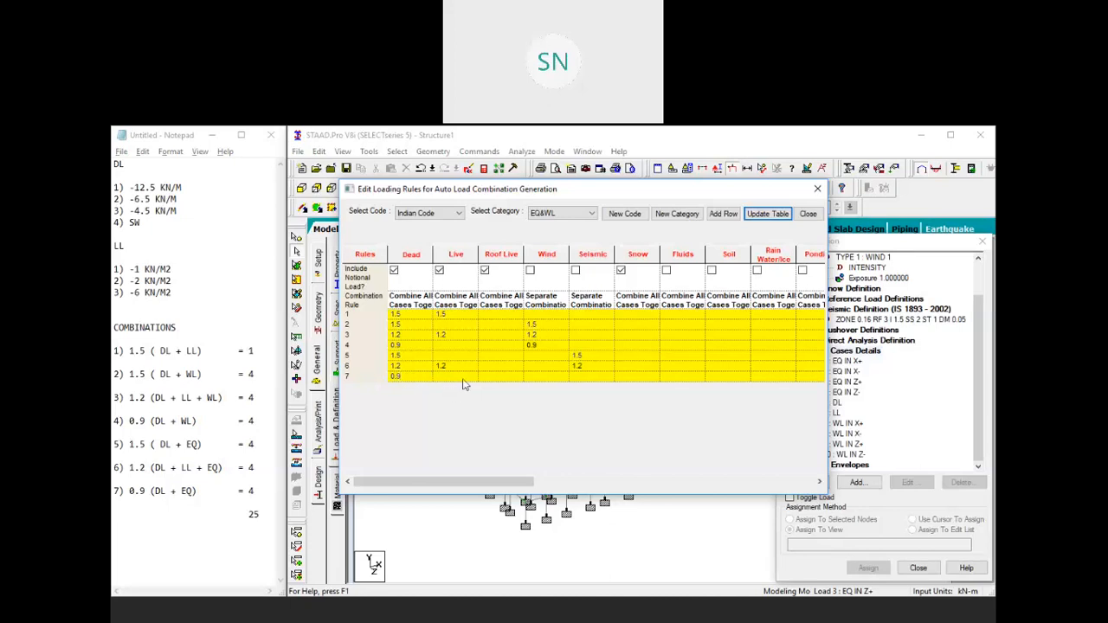
{"action": "left_click", "coordinate": [598, 380]}
{"action": "type", "text": "0.9"}
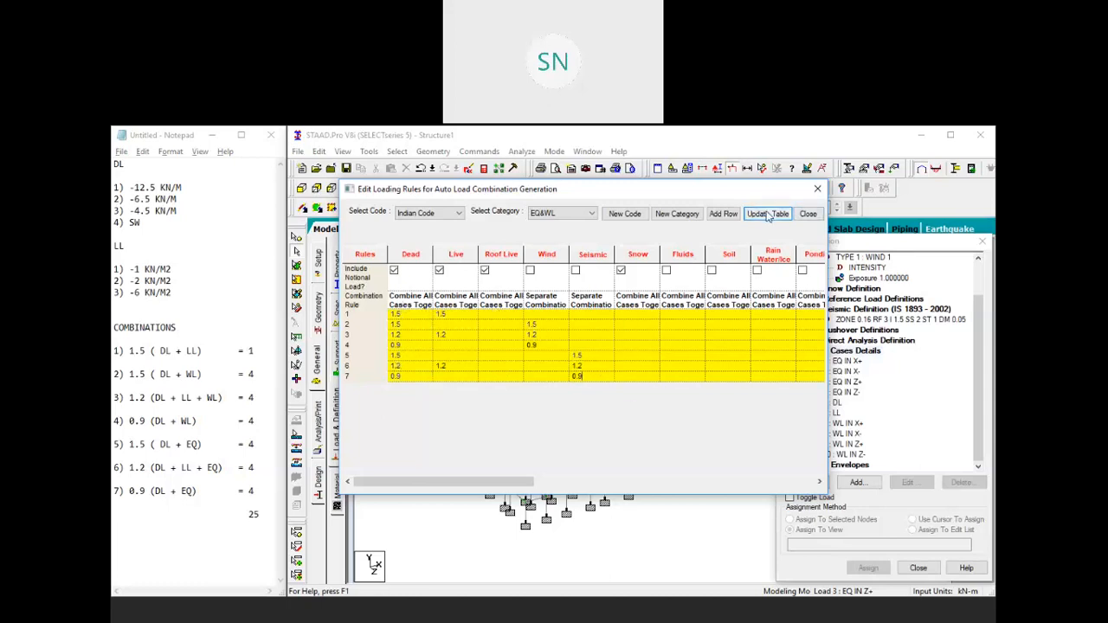
{"action": "left_click", "coordinate": [767, 215]}
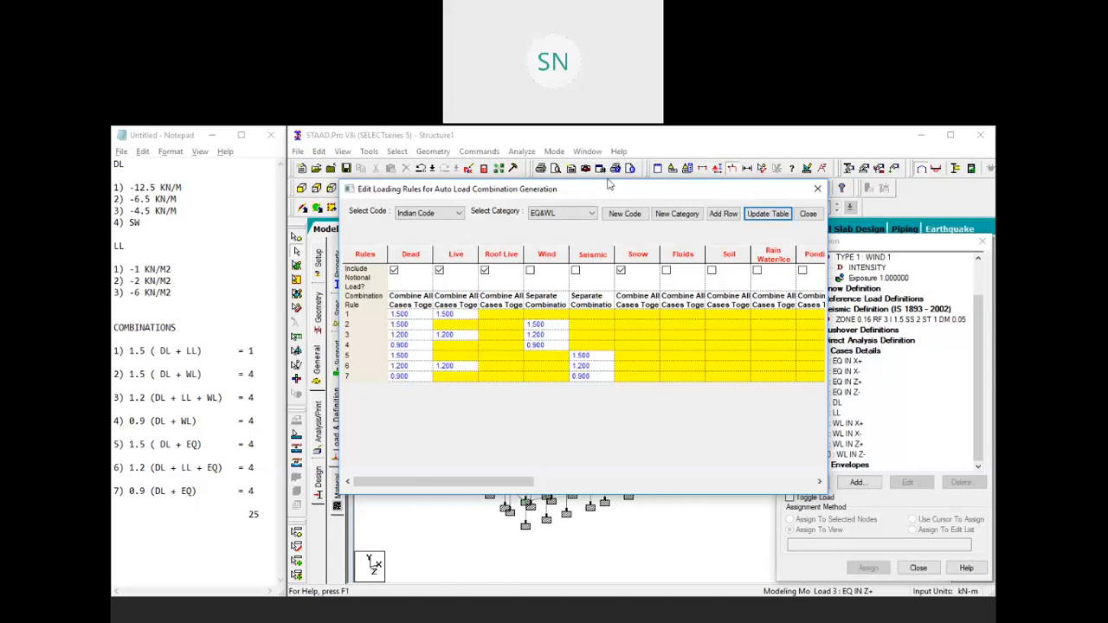
{"action": "left_click_drag", "start_coordinate": [623, 187], "coordinate": [576, 179]}
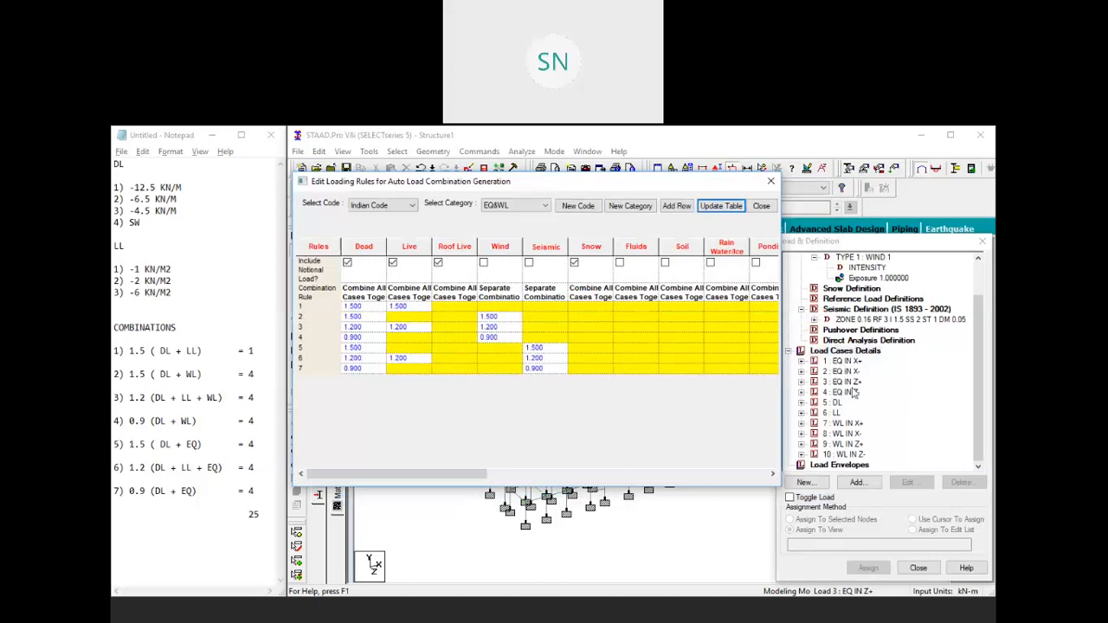
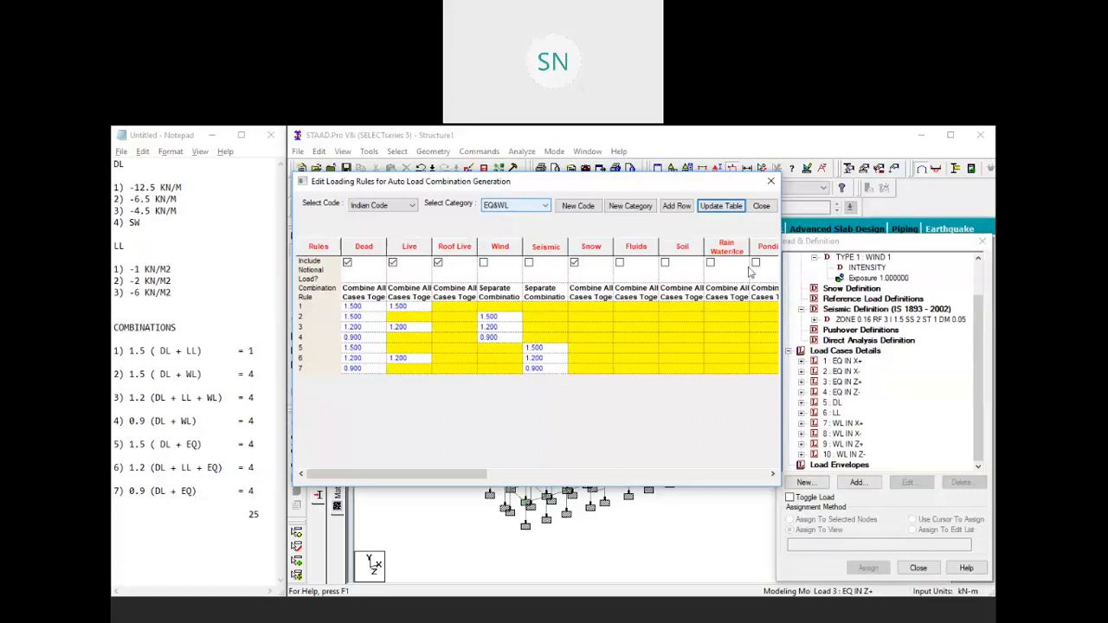
{"action": "left_click", "coordinate": [760, 207]}
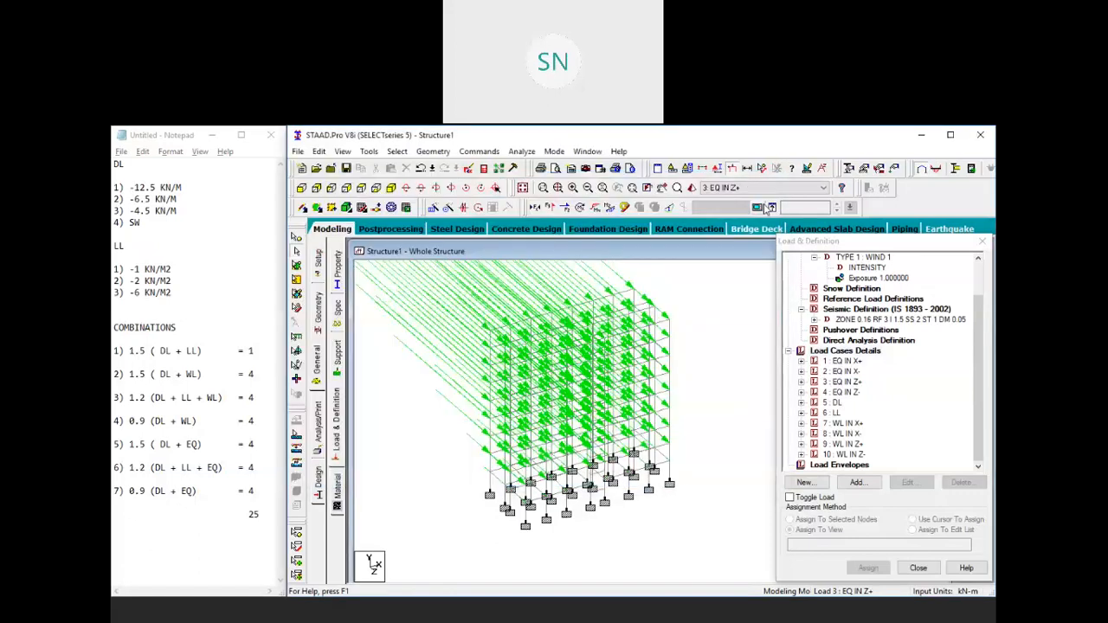
Step: Generate automatic load combinations for the load cases using the Indian Code and the EQ&WL category
{"action": "left_click", "coordinate": [852, 351]}
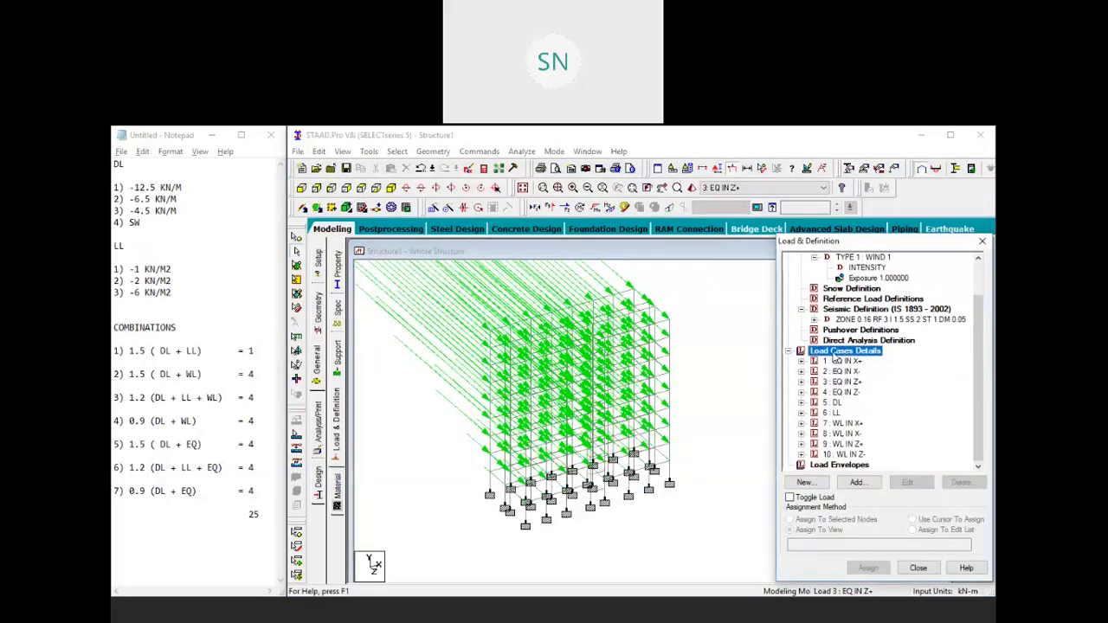
{"action": "left_click", "coordinate": [855, 486]}
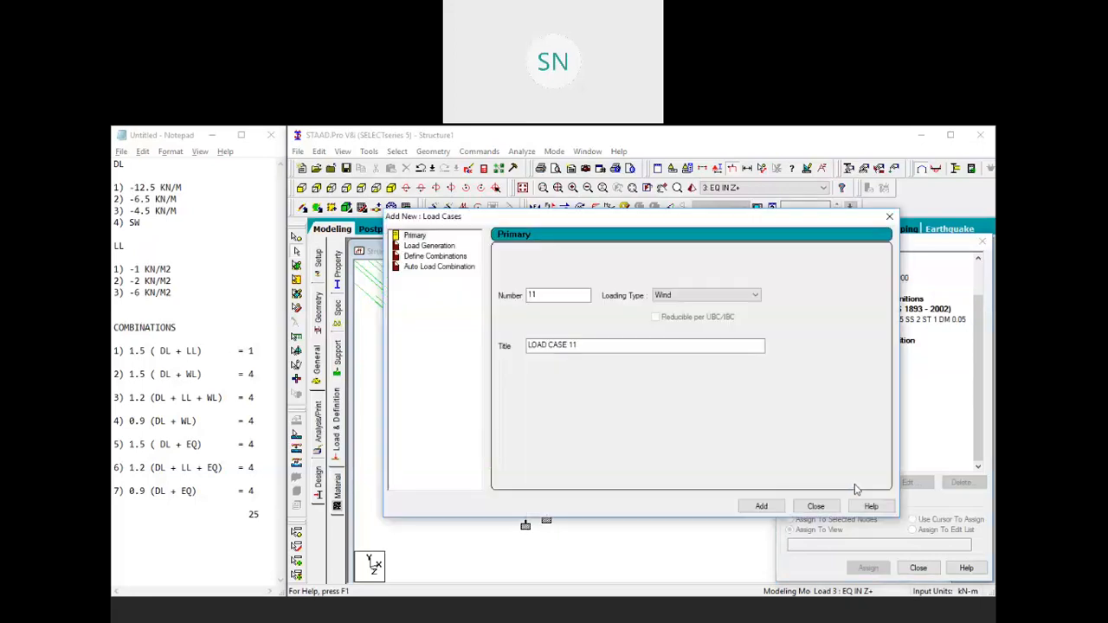
{"action": "left_click", "coordinate": [443, 269]}
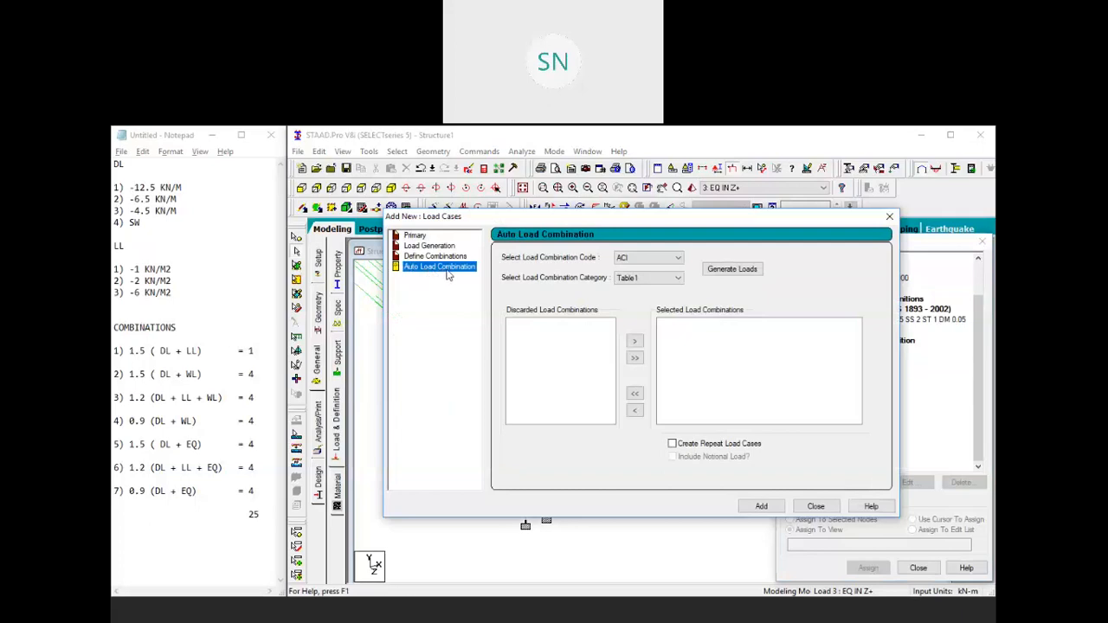
{"action": "left_click", "coordinate": [645, 258]}
{"action": "left_click", "coordinate": [641, 321]}
{"action": "left_click", "coordinate": [649, 278]}
{"action": "left_click", "coordinate": [636, 308]}
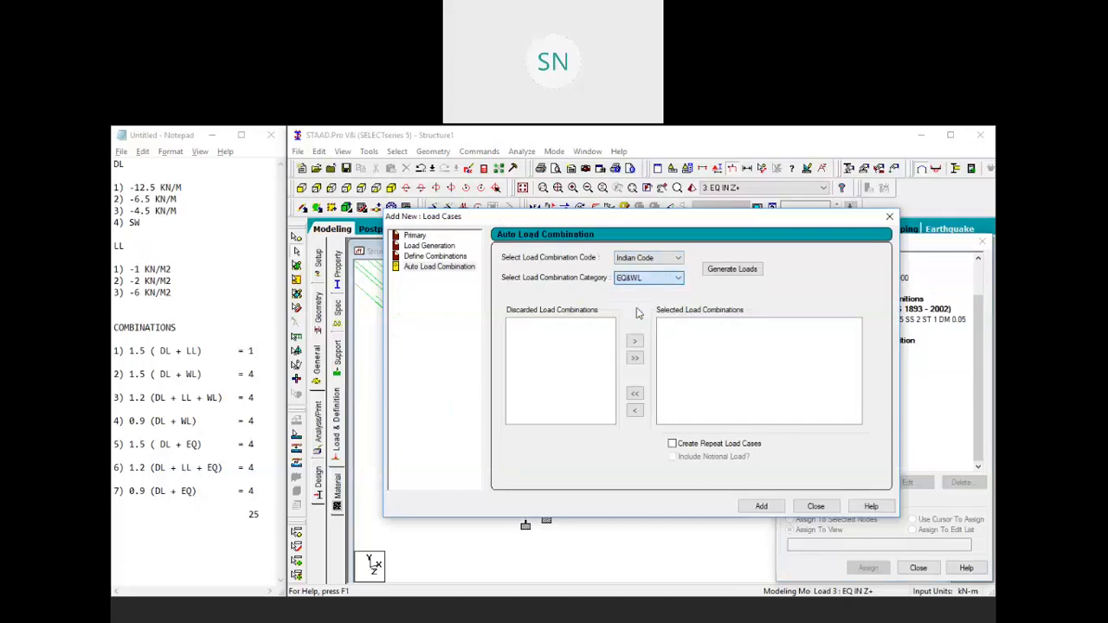
{"action": "left_click", "coordinate": [741, 271]}
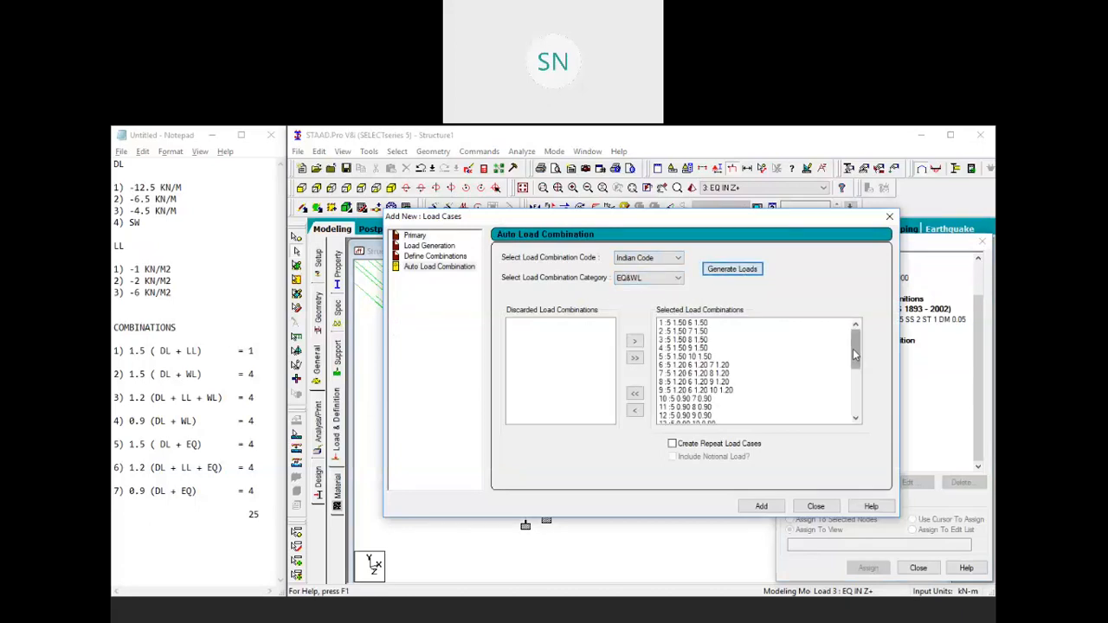
Step: Add the generated combinations to the load cases, agree to delete the old result files, and finish adding load cases
{"action": "left_click_drag", "start_coordinate": [852, 349], "coordinate": [854, 394]}
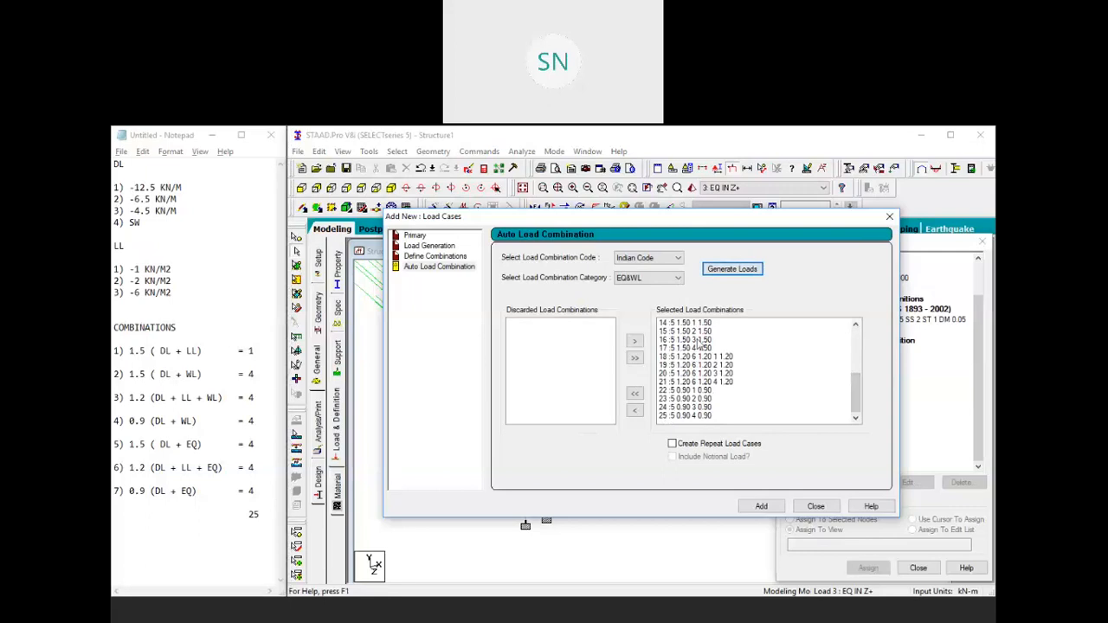
{"action": "left_click", "coordinate": [762, 507]}
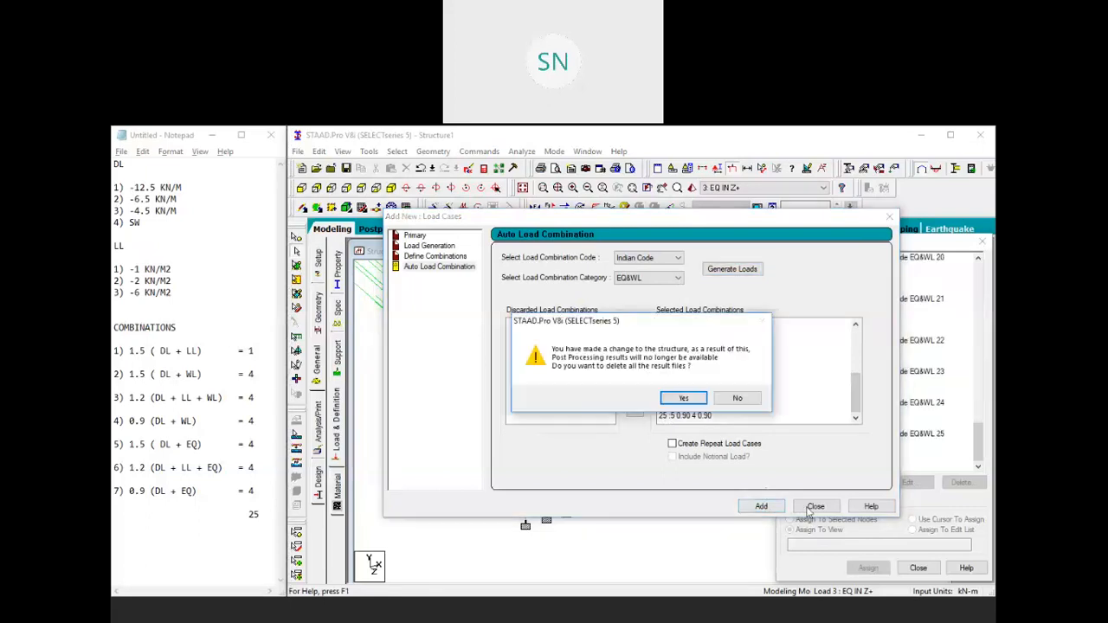
{"action": "left_click", "coordinate": [683, 402]}
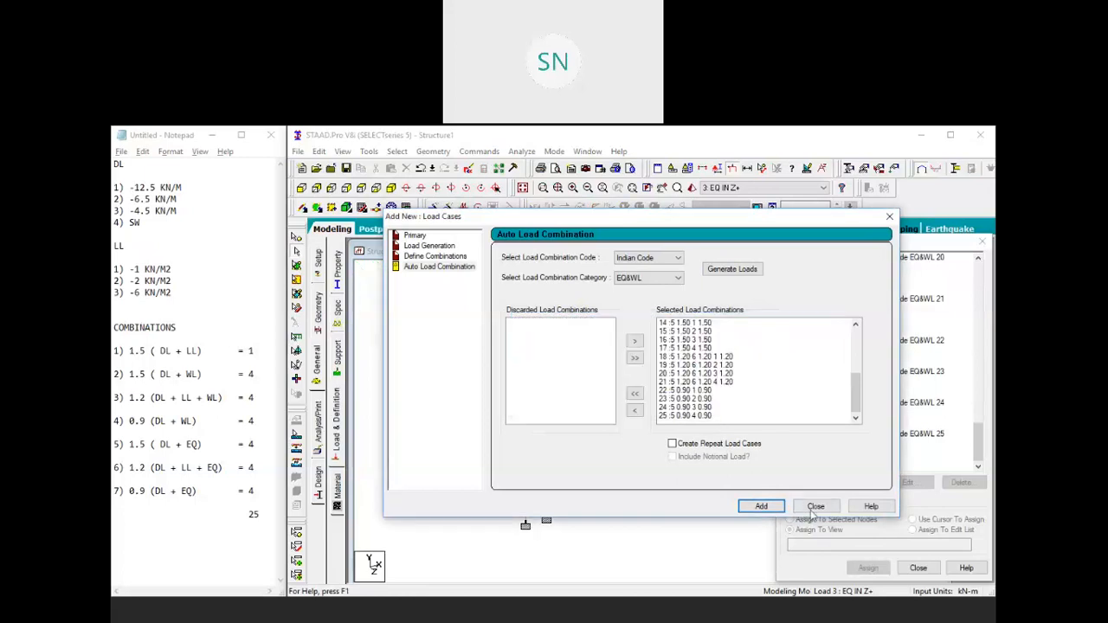
{"action": "left_click", "coordinate": [816, 507]}
{"action": "mouse_move", "coordinate": [979, 446]}
{"action": "left_mouse_down"}
{"action": "mouse_move", "coordinate": [973, 320]}
{"action": "mouse_move", "coordinate": [993, 467]}
{"action": "mouse_move", "coordinate": [982, 316]}
{"action": "mouse_move", "coordinate": [978, 457]}
{"action": "left_mouse_up"}
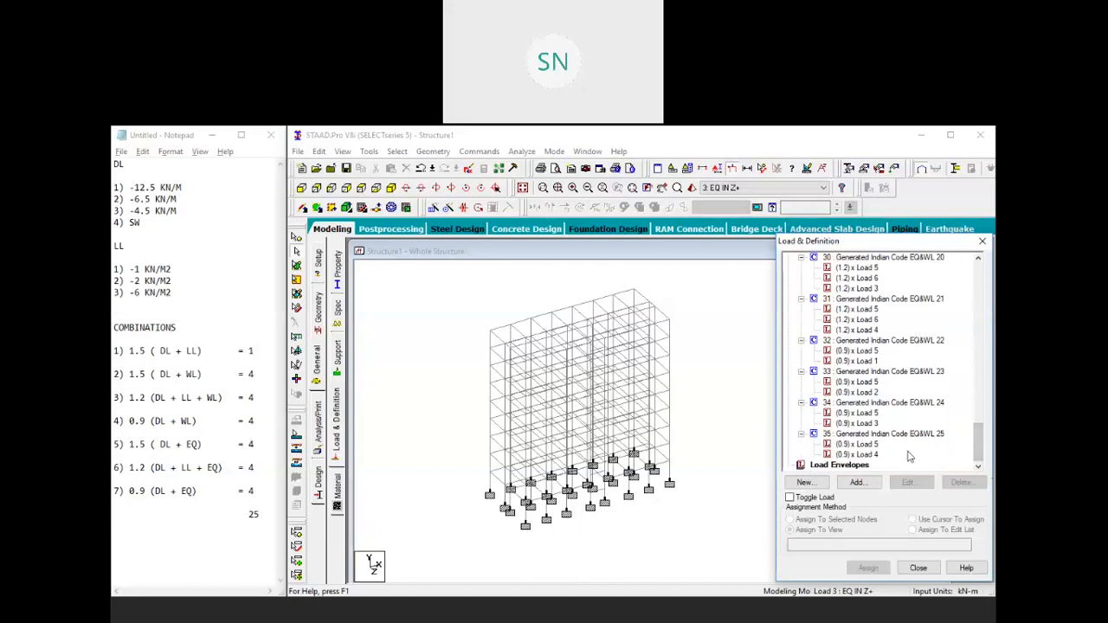
Step: Run the analysis and enter the postprocessing mode with all load cases selected for the results
{"action": "left_click", "coordinate": [520, 152]}
{"action": "left_click", "coordinate": [541, 167]}
{"action": "left_click", "coordinate": [562, 387]}
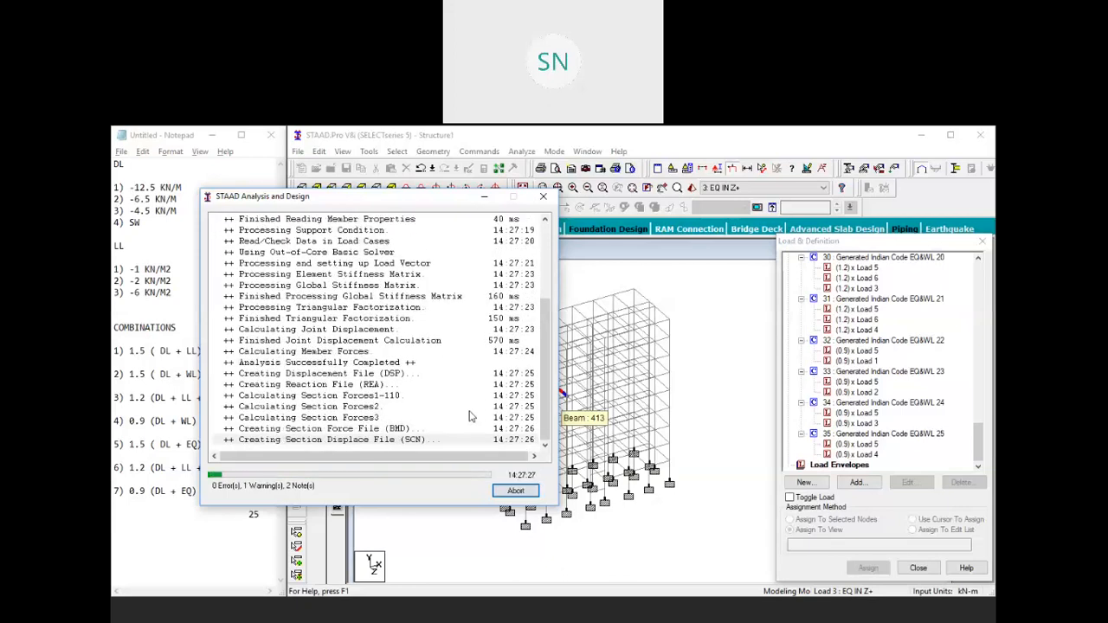
{"action": "left_click", "coordinate": [275, 483]}
{"action": "left_click", "coordinate": [515, 490]}
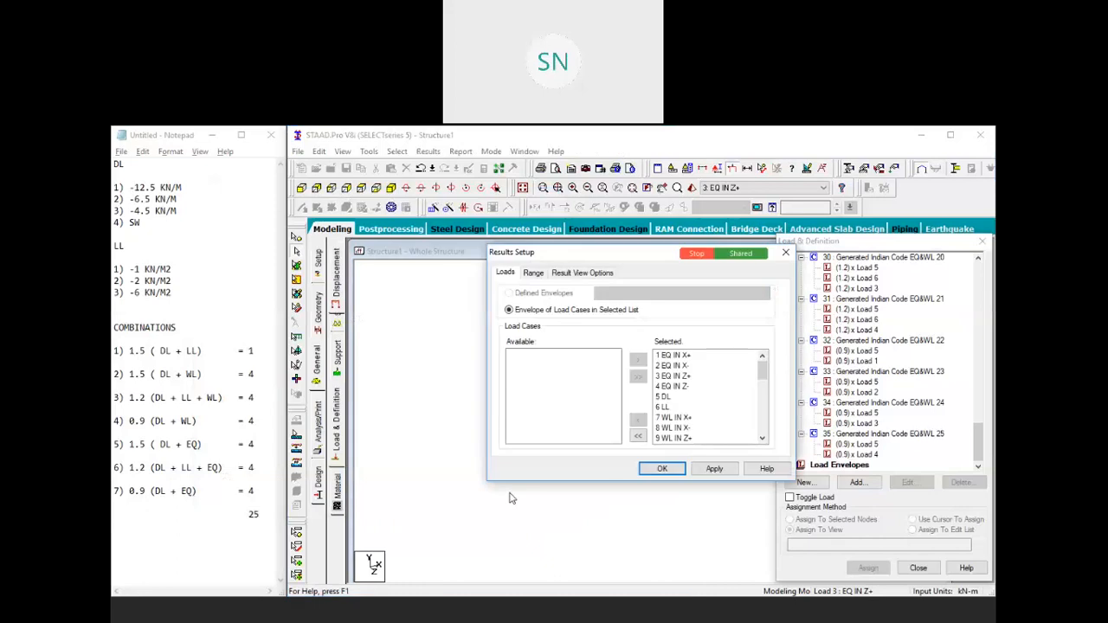
{"action": "left_click", "coordinate": [664, 469]}
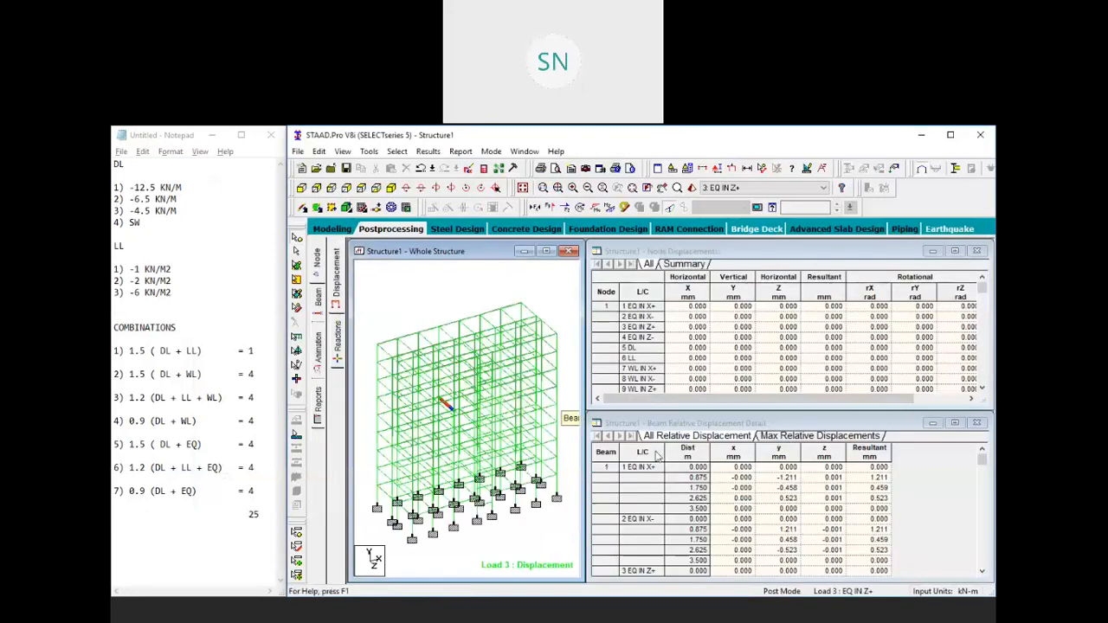
Step: Maximize the program window, move the two displacement tables aside and widen the structure view up to them
{"action": "left_click", "coordinate": [949, 135]}
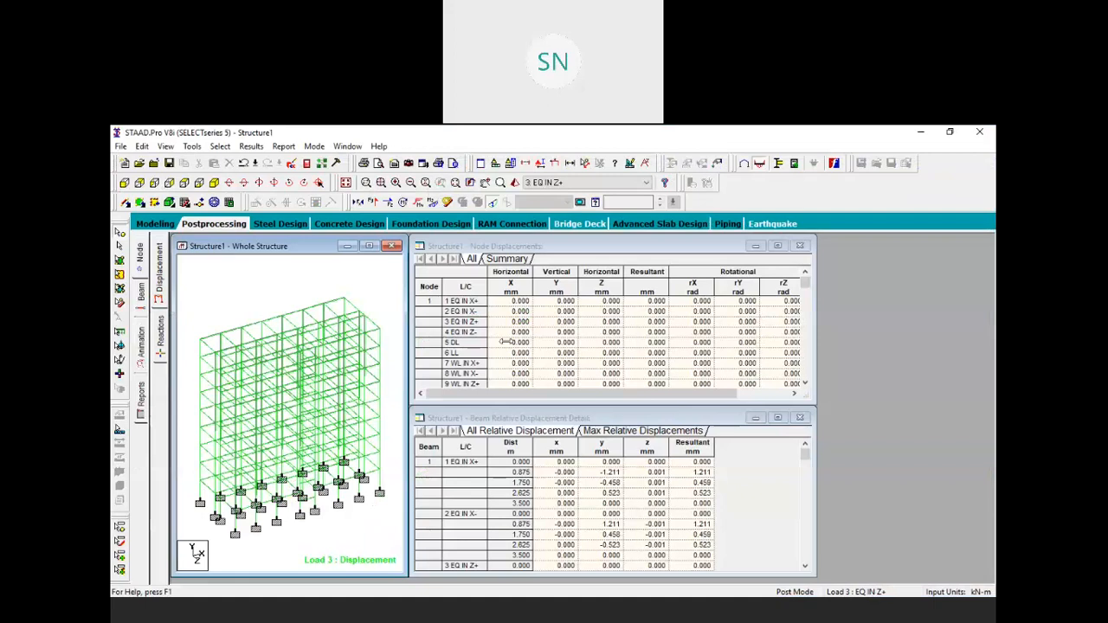
{"action": "left_click_drag", "start_coordinate": [579, 333], "coordinate": [579, 333]}
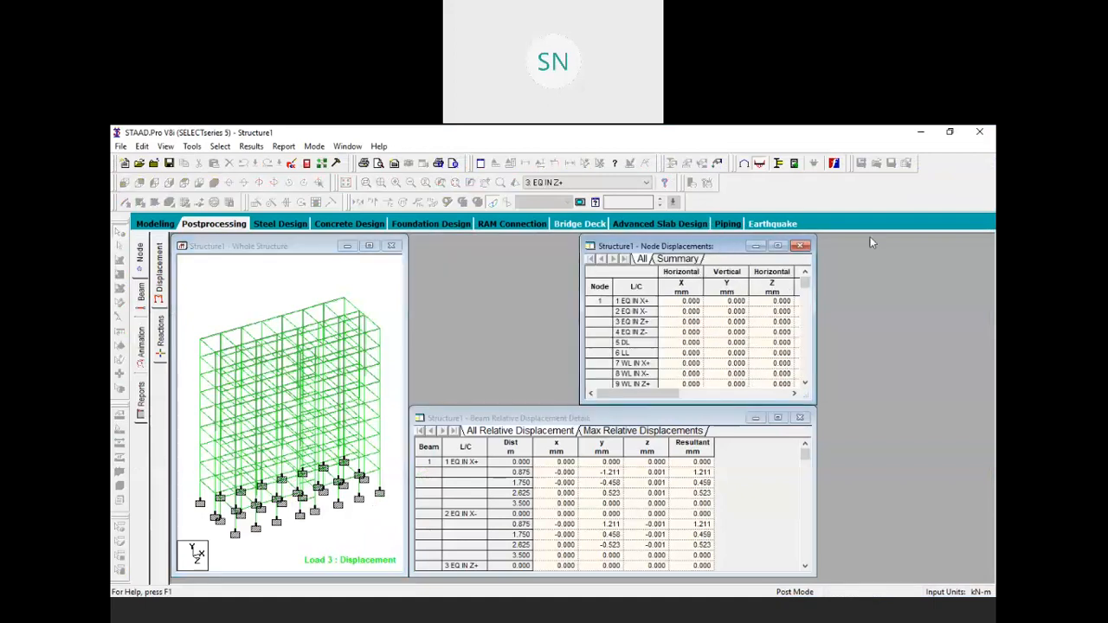
{"action": "left_click_drag", "start_coordinate": [905, 240], "coordinate": [905, 240]}
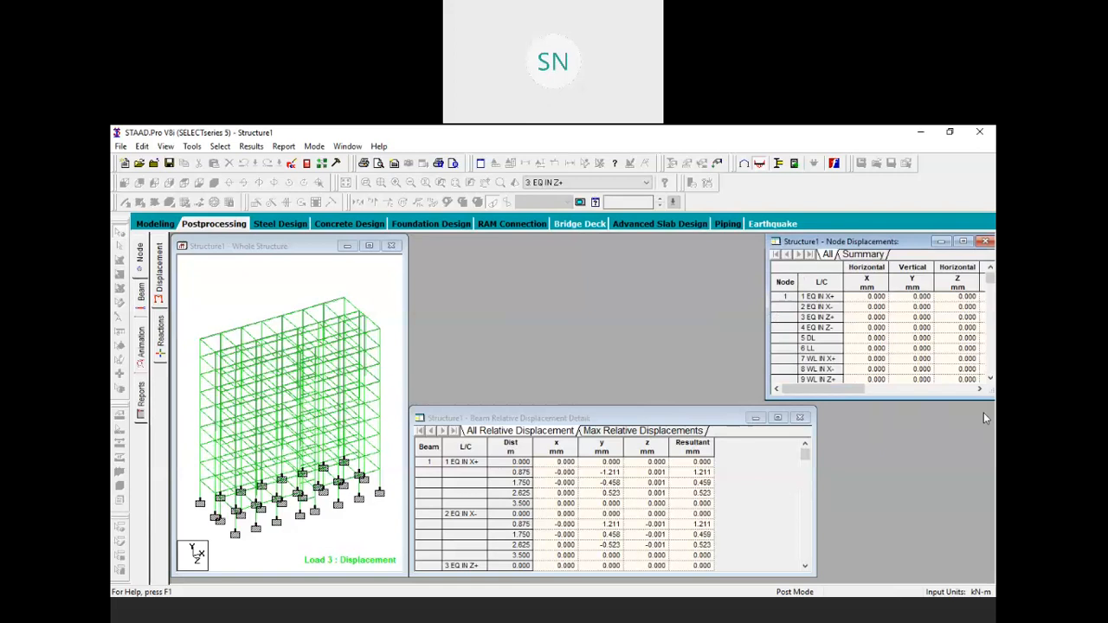
{"action": "left_click_drag", "start_coordinate": [983, 419], "coordinate": [983, 419]}
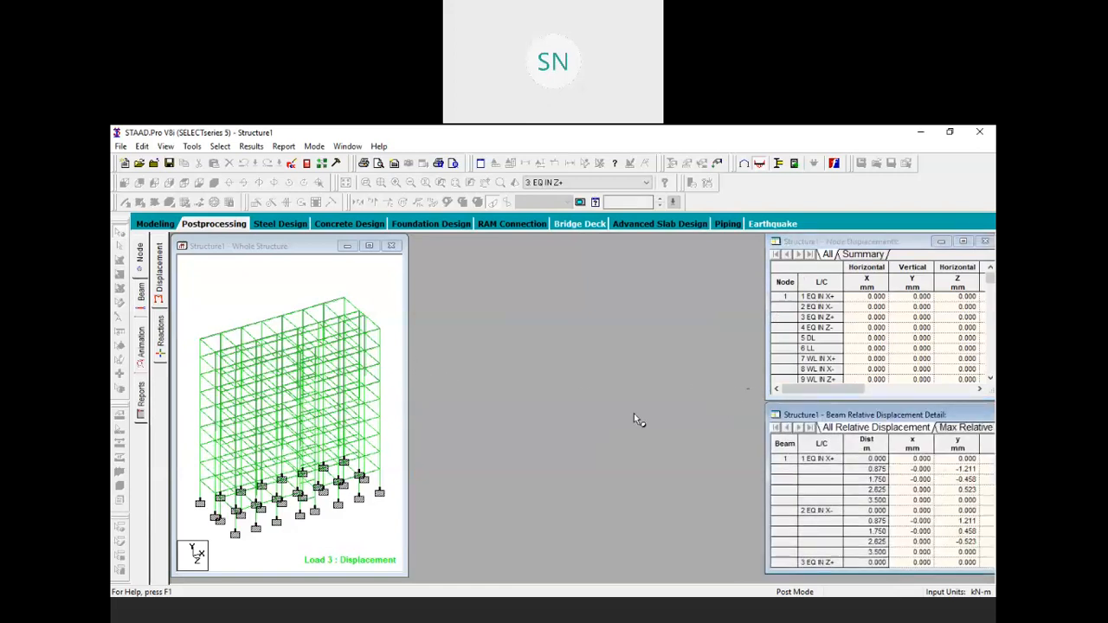
{"action": "left_click_drag", "start_coordinate": [407, 420], "coordinate": [766, 418]}
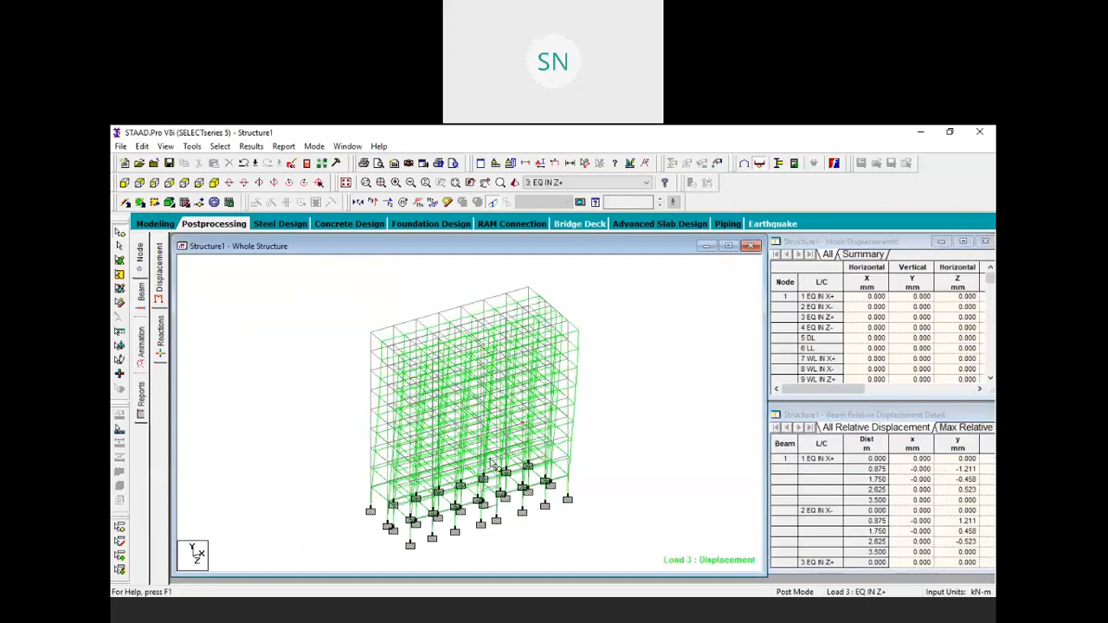
Step: Examine the displaced shape of the frame for each load case in turn, from EQ IN X+ through the combinations to Envelope
{"action": "left_click", "coordinate": [597, 183]}
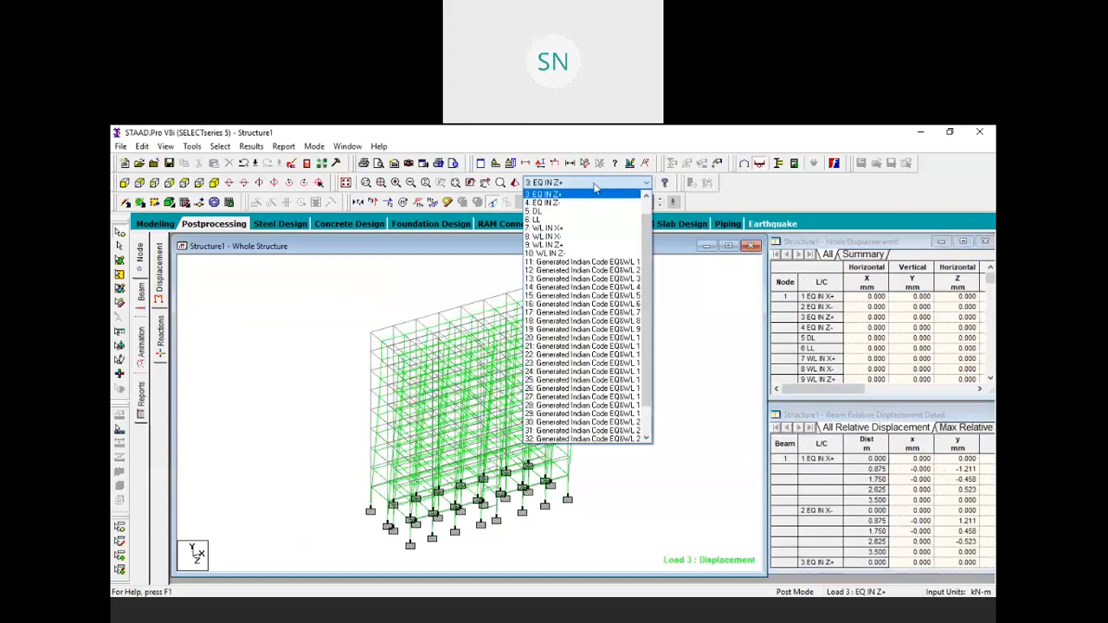
{"action": "scroll", "coordinate": [571, 230], "scroll_direction": "down", "scroll_amount": 1}
{"action": "scroll", "coordinate": [572, 192], "scroll_direction": "up", "scroll_amount": 1}
{"action": "left_click", "coordinate": [570, 203]}
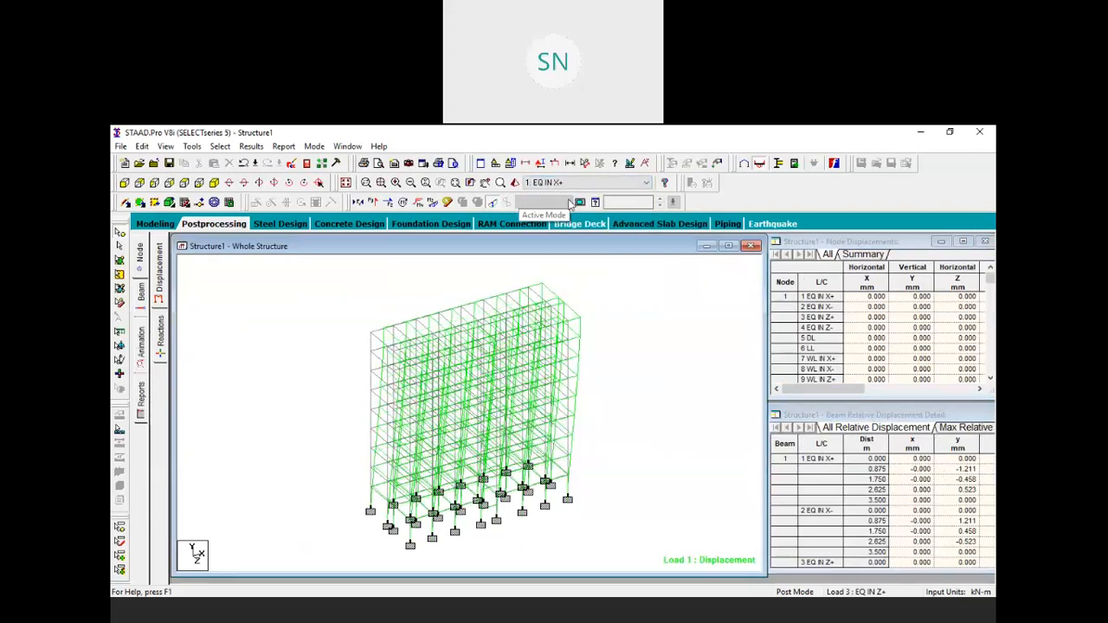
{"action": "key", "text": "Down"}
{"action": "key", "text": "Down"}
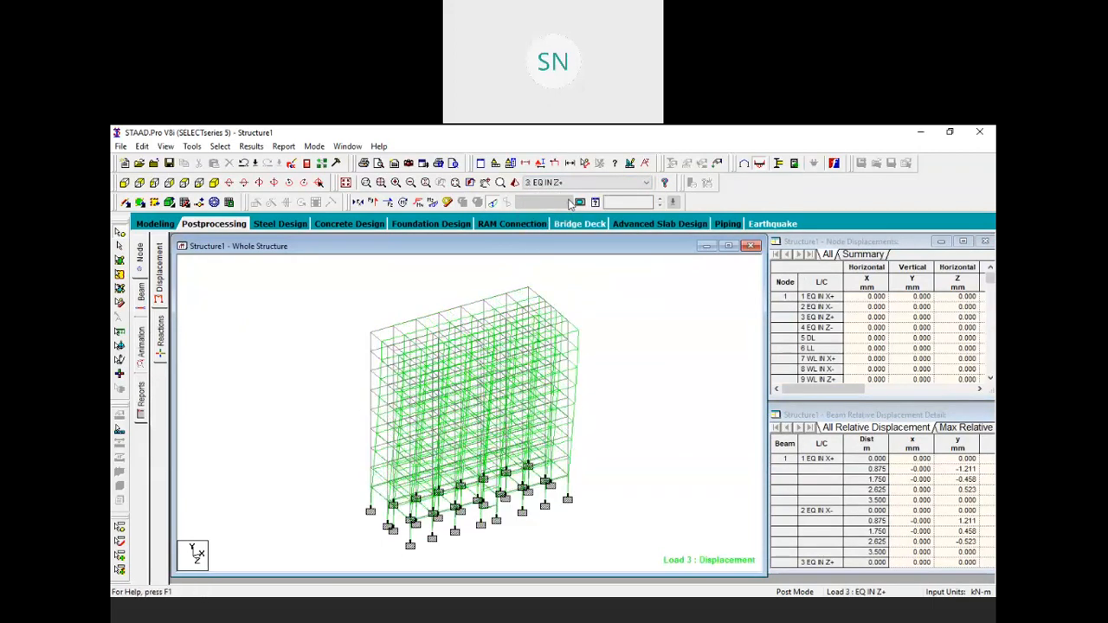
{"action": "key", "text": "Down"}
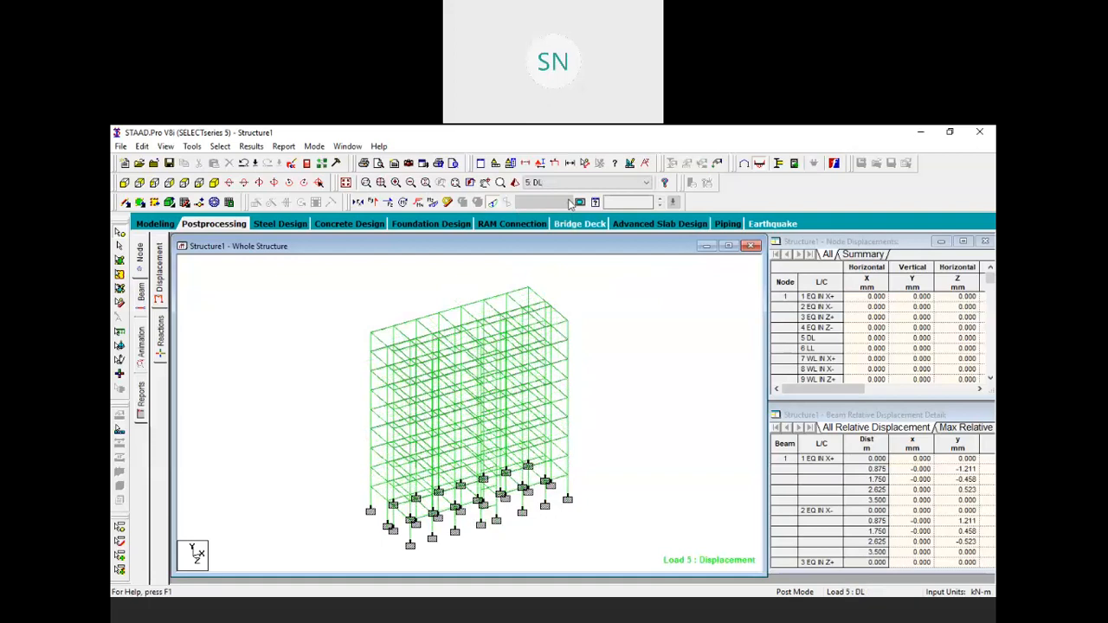
{"action": "key", "text": "Down"}
{"action": "key", "text": "Down"}
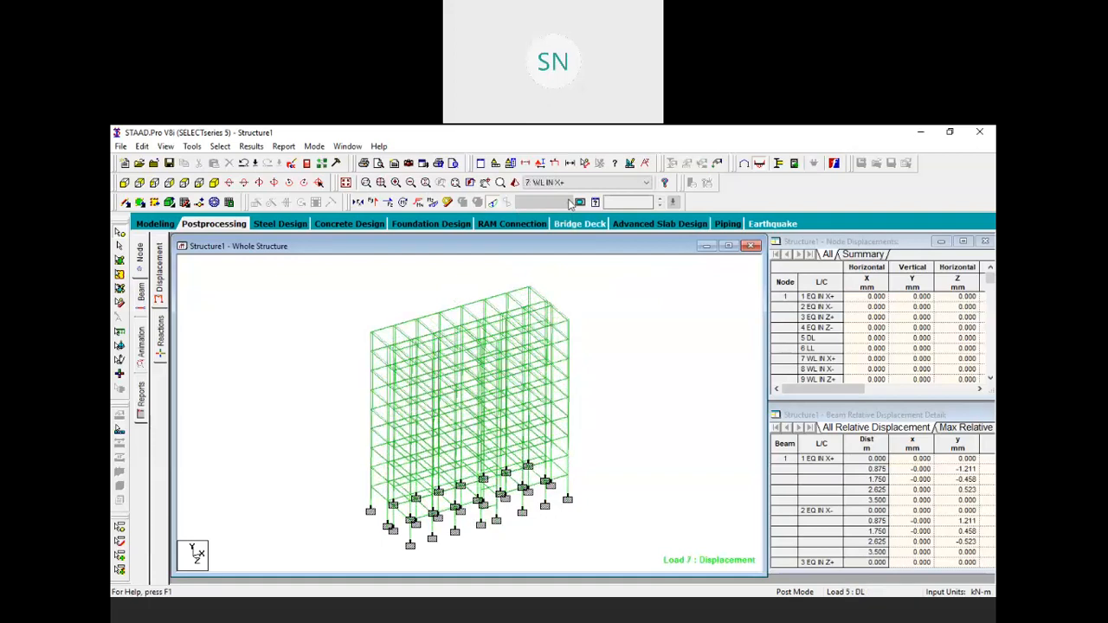
{"action": "key", "text": "Down"}
{"action": "key", "text": "Down"}
{"action": "key", "text": "Down"}
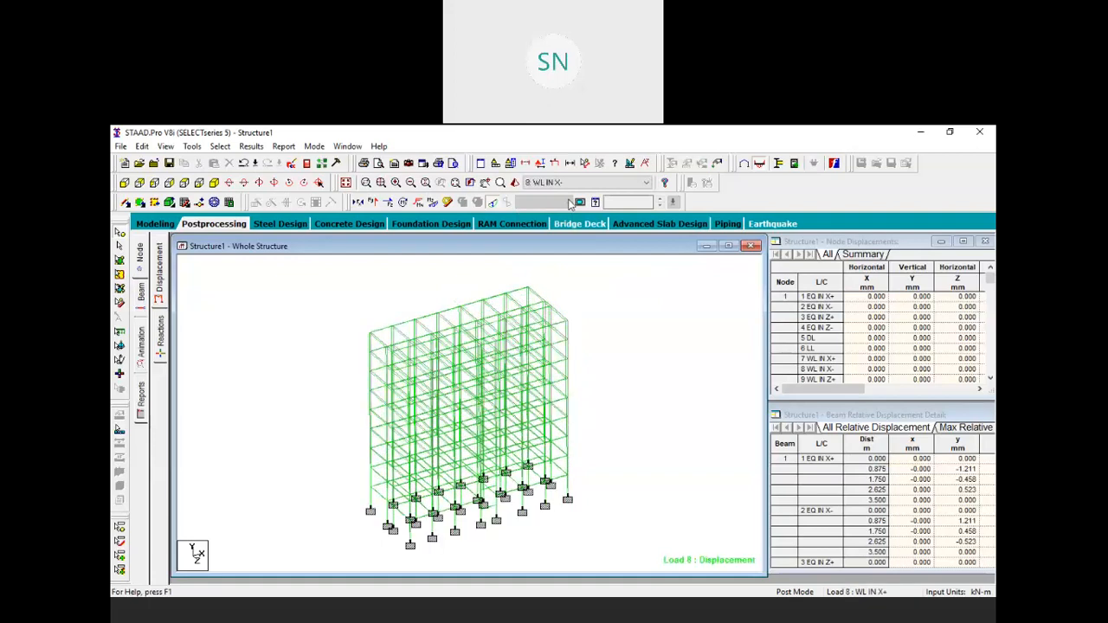
{"action": "key", "text": "Down"}
{"action": "key", "text": "Down"}
{"action": "key", "text": "Down"}
{"action": "key", "text": "Down"}
{"action": "key", "text": "Down"}
{"action": "key", "text": "Down"}
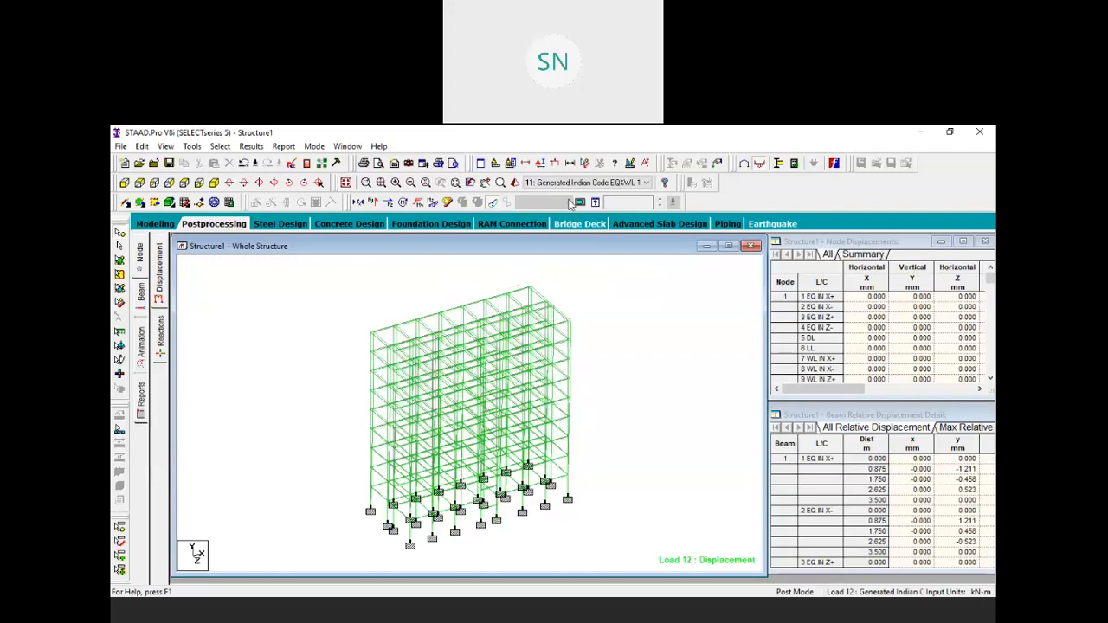
{"action": "key", "text": "Down"}
{"action": "key", "text": "Down"}
{"action": "key", "text": "Down"}
{"action": "key", "text": "Down"}
{"action": "key", "text": "Down"}
{"action": "key", "text": "Down"}
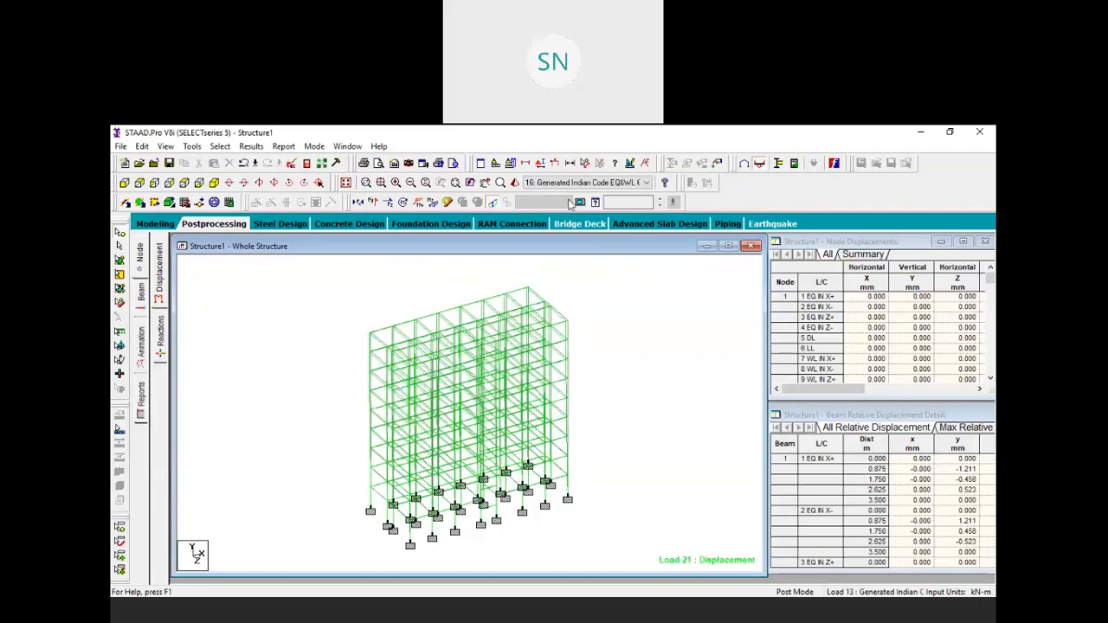
{"action": "key", "text": "Down"}
{"action": "key", "text": "Down"}
{"action": "key", "text": "Down"}
{"action": "key", "text": "Down"}
{"action": "key", "text": "Down"}
{"action": "key", "text": "Down"}
{"action": "key", "text": "Down"}
{"action": "key", "text": "Down"}
{"action": "key", "text": "Down"}
{"action": "key", "text": "Down"}
{"action": "key", "text": "Down"}
{"action": "key", "text": "Down"}
{"action": "key", "text": "Down"}
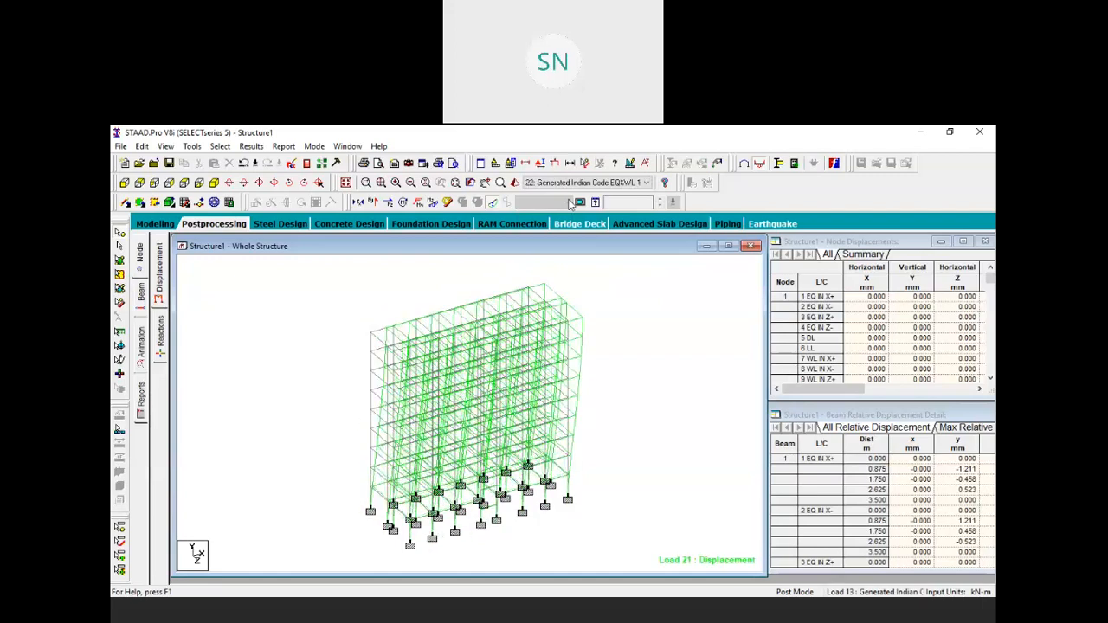
{"action": "key", "text": "Down"}
{"action": "key", "text": "Down"}
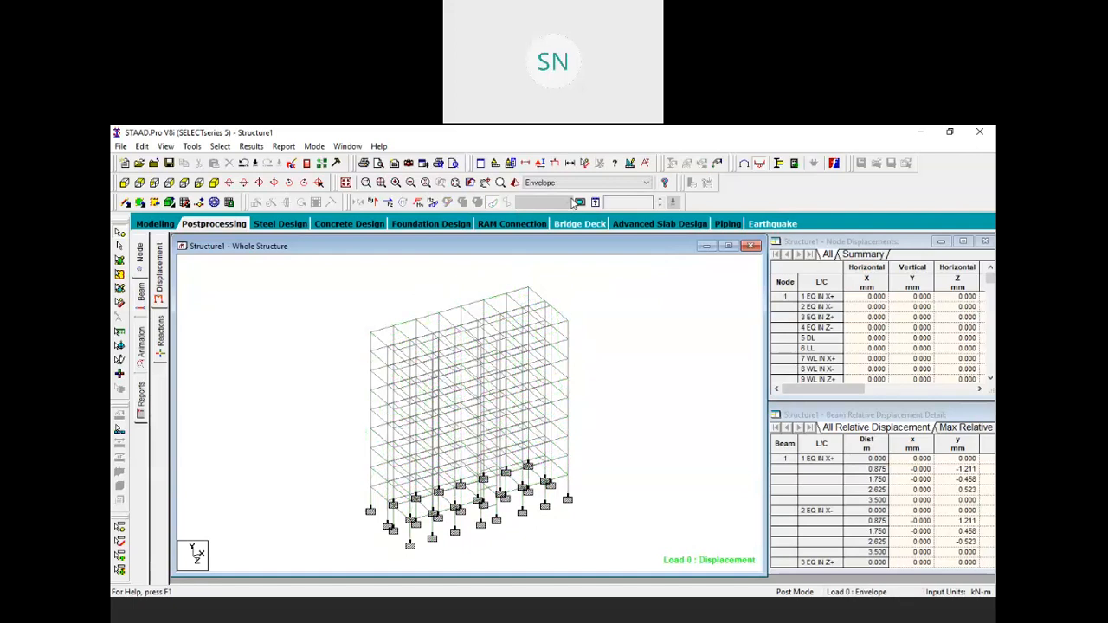
Step: Go back through the generated seismic combinations to compare how the frame sways under each one
{"action": "key", "text": "Up"}
{"action": "key", "text": "Up"}
{"action": "key", "text": "Up"}
{"action": "key", "text": "Up"}
{"action": "key", "text": "Up"}
{"action": "key", "text": "Up"}
{"action": "key", "text": "Up"}
{"action": "key", "text": "Up"}
{"action": "key", "text": "Up"}
{"action": "key", "text": "Up"}
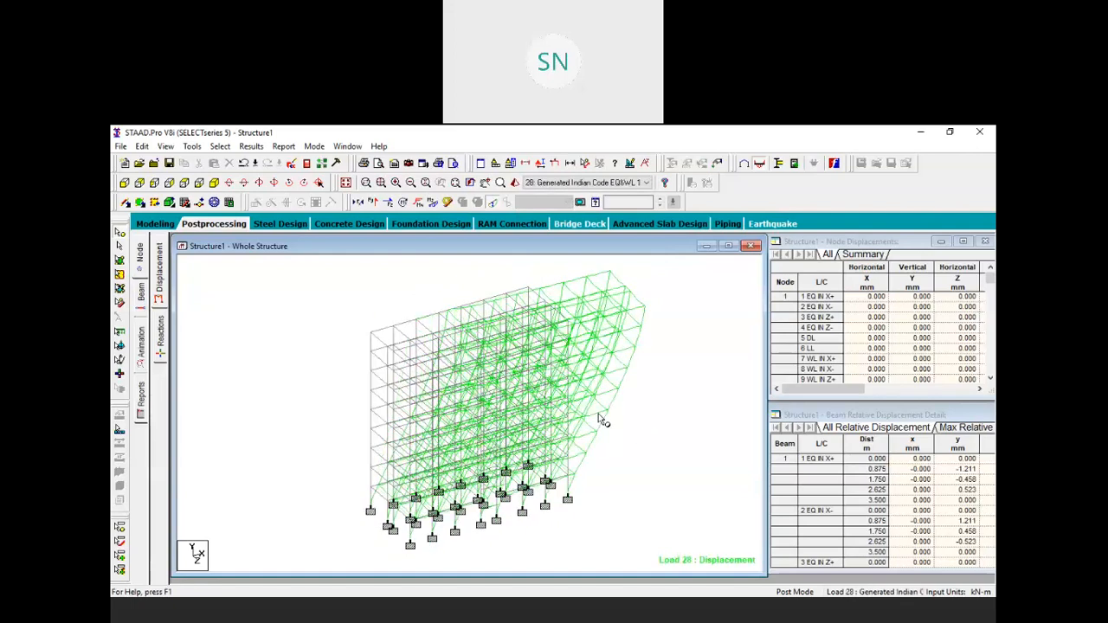
{"action": "key", "text": "Up"}
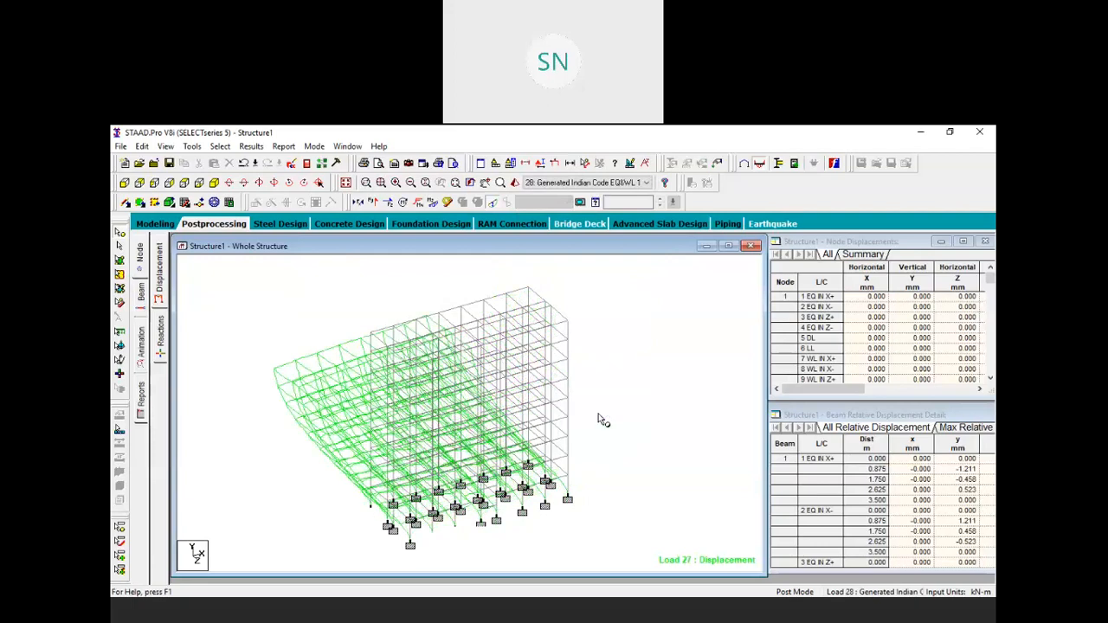
{"action": "key", "text": "Up"}
{"action": "key", "text": "Up"}
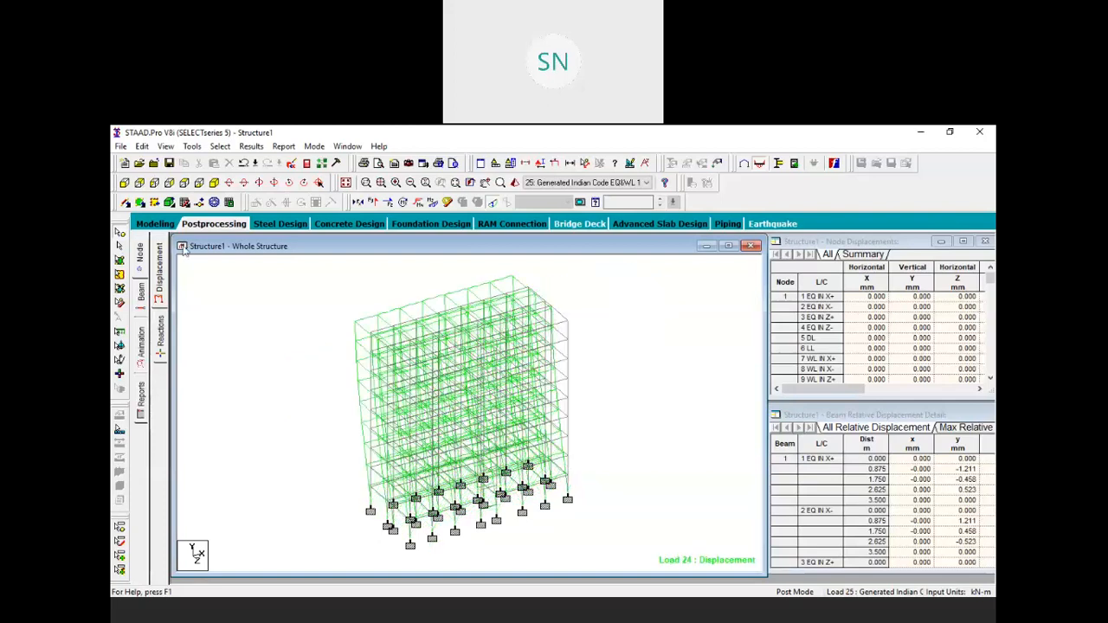
Step: Return to modelling mode and add the compressive strength parameter FC of 27579.2 kN/m2 to the IS456 concrete design
{"action": "left_click", "coordinate": [156, 224]}
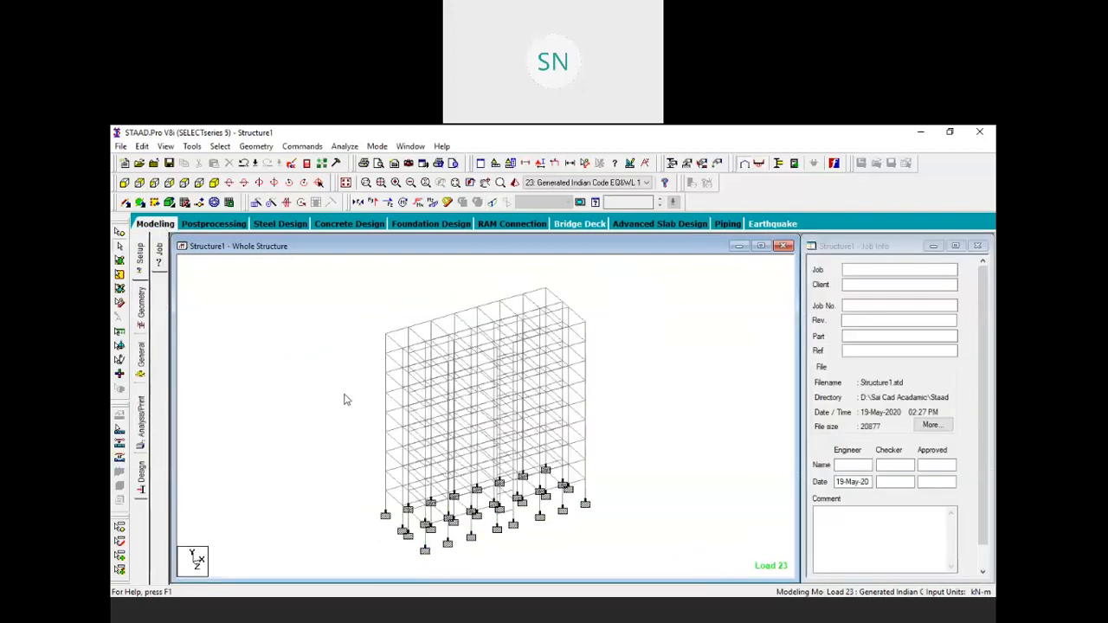
{"action": "left_click", "coordinate": [142, 474]}
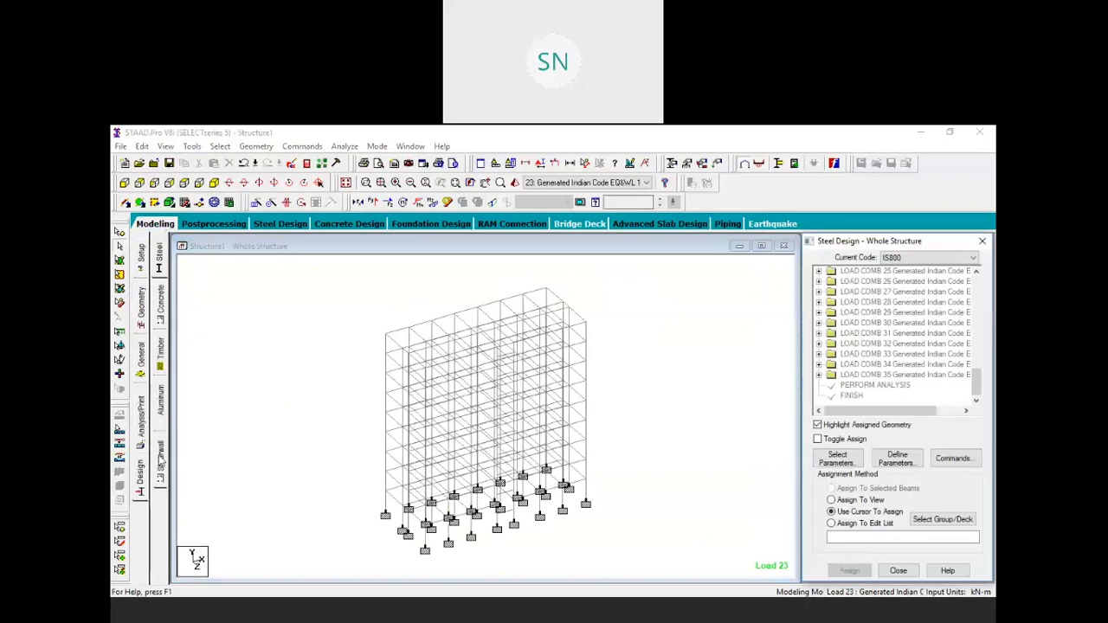
{"action": "left_click", "coordinate": [160, 310]}
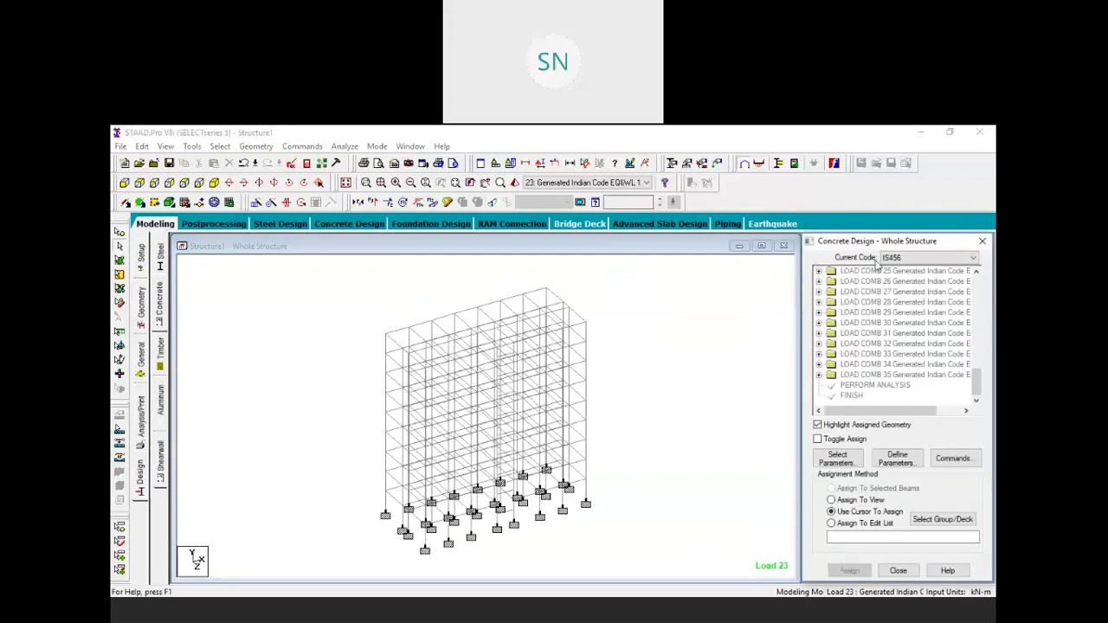
{"action": "left_click", "coordinate": [897, 458]}
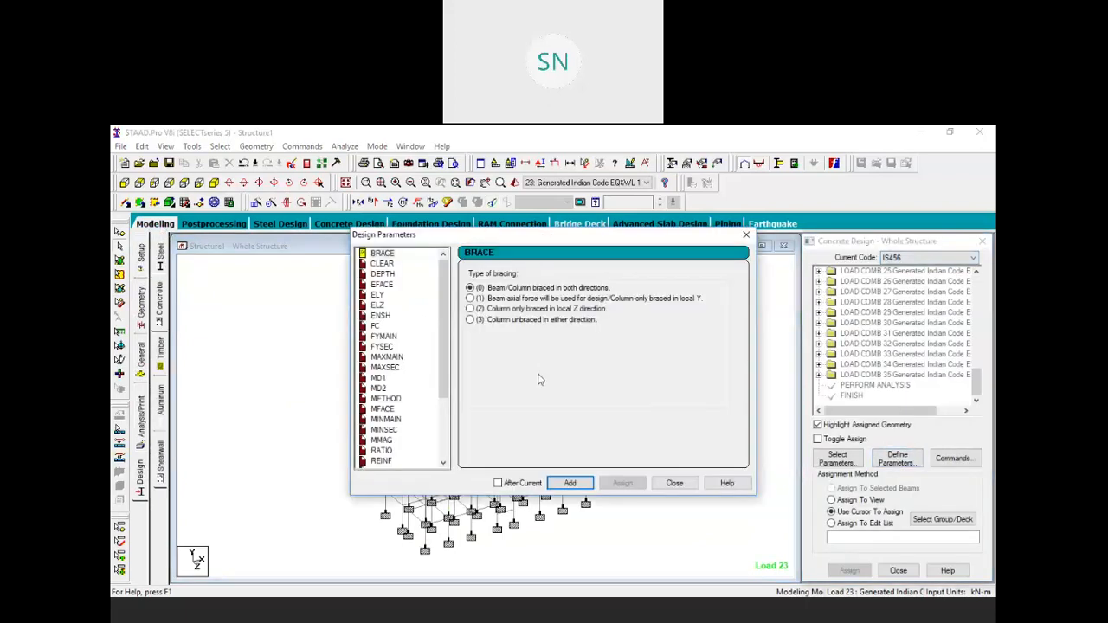
{"action": "left_click", "coordinate": [375, 325]}
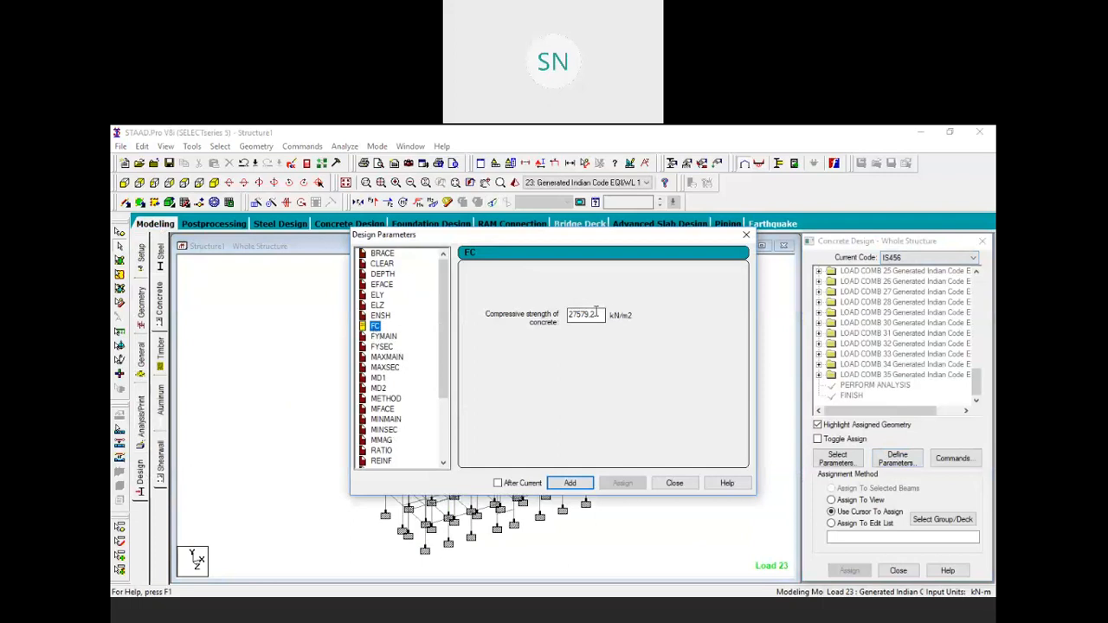
{"action": "left_click", "coordinate": [569, 482]}
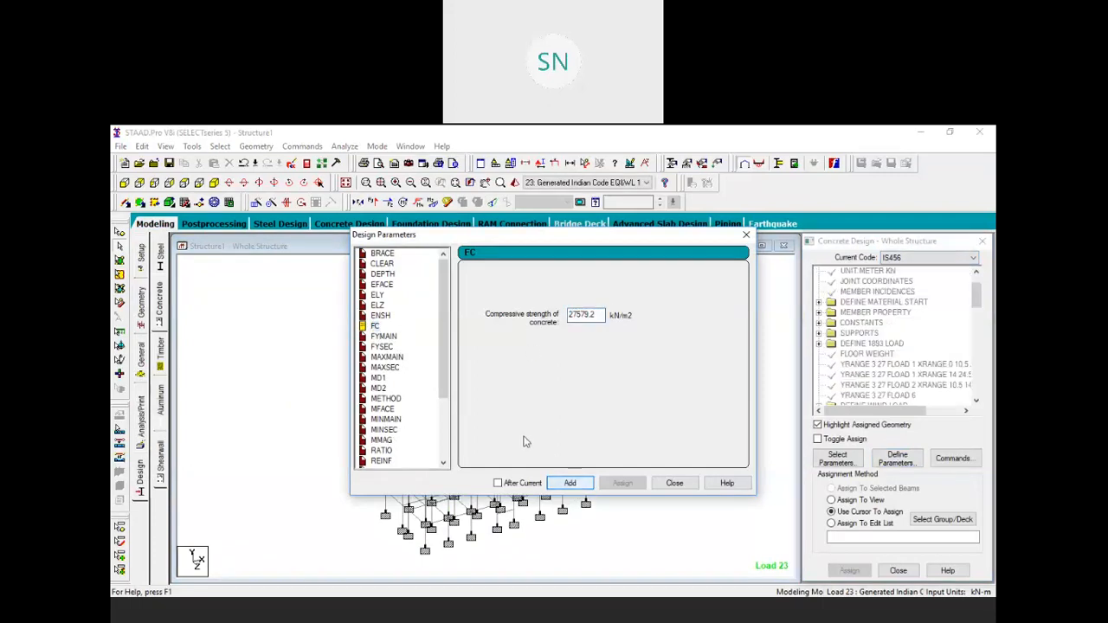
Step: Add the main reinforcement yield strength FYMAIN of 413688 kN/m2 and the TRACK 2 output parameter to the concrete design
{"action": "left_click", "coordinate": [384, 336]}
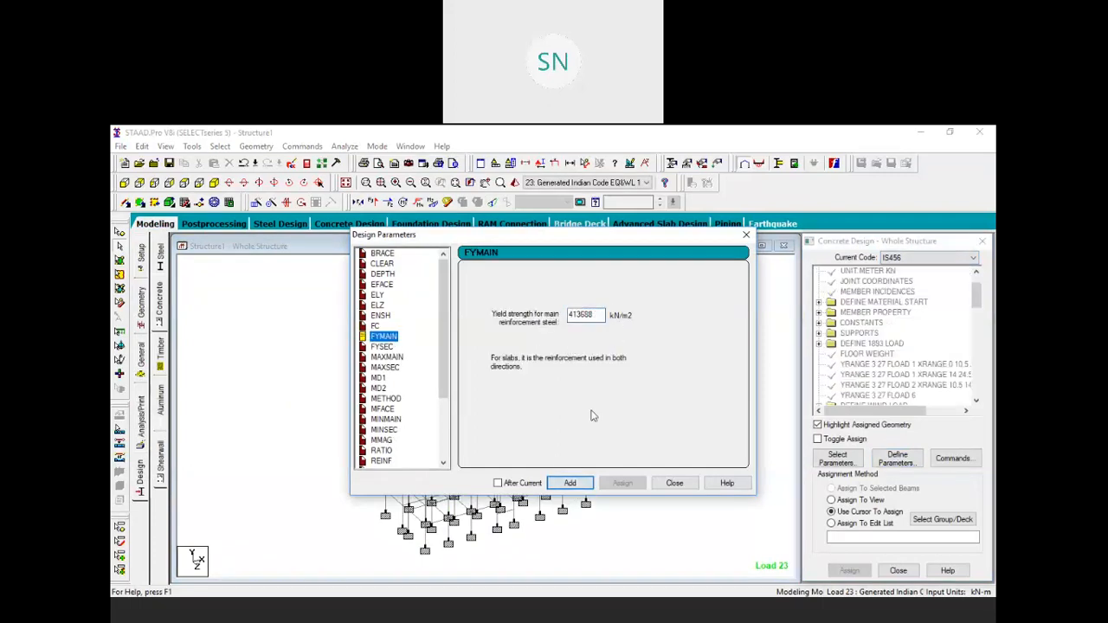
{"action": "left_click", "coordinate": [570, 482]}
{"action": "scroll", "coordinate": [386, 398], "scroll_direction": "down", "scroll_amount": 3}
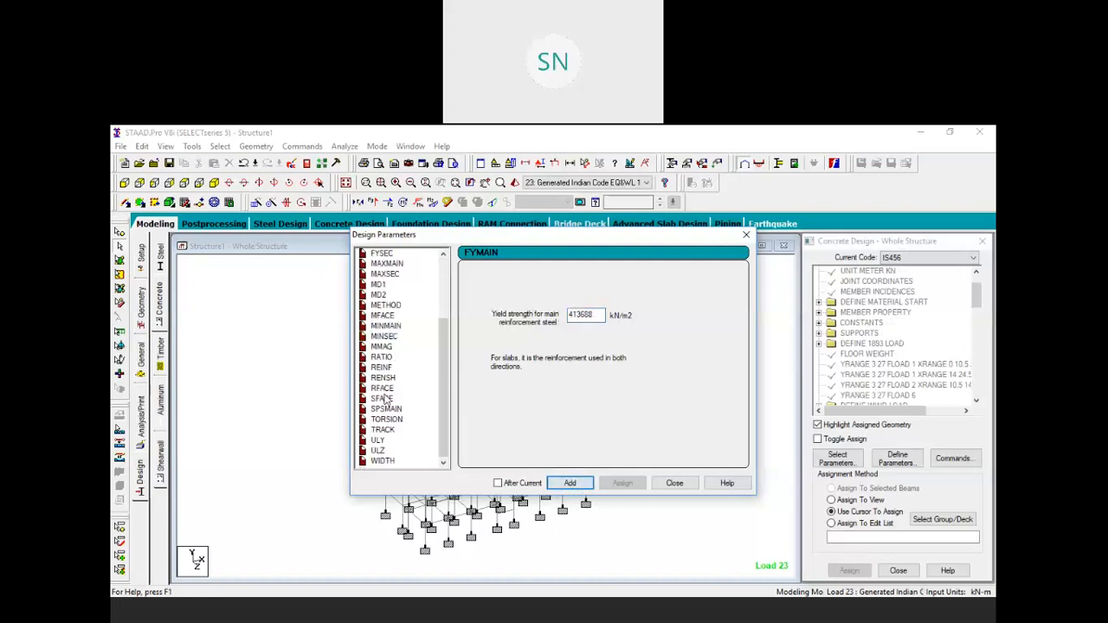
{"action": "left_click", "coordinate": [383, 429]}
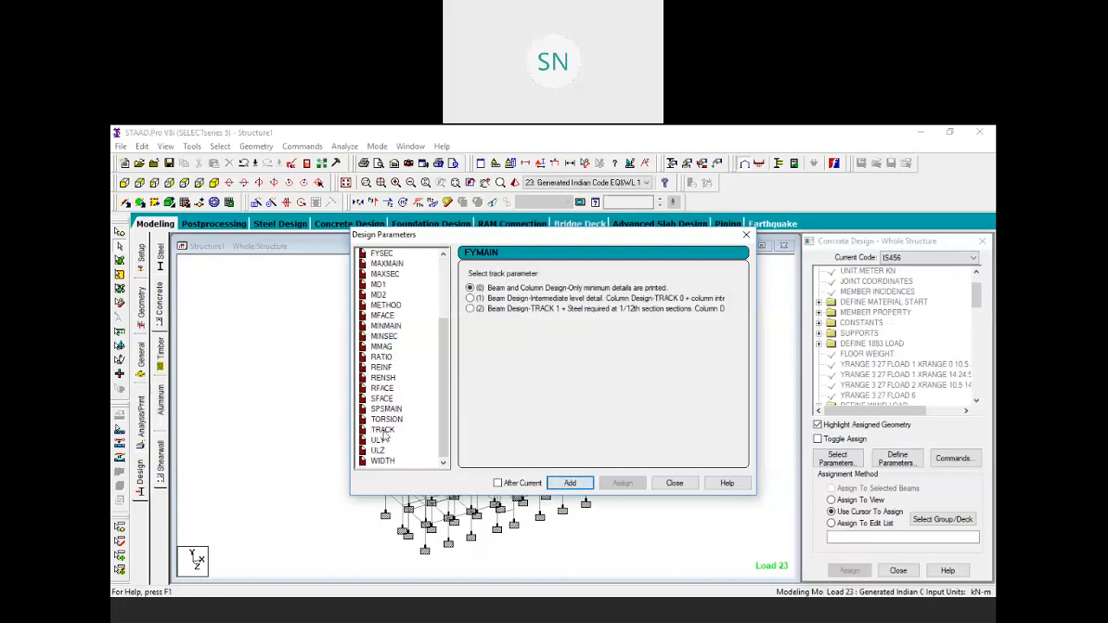
{"action": "left_click", "coordinate": [478, 309]}
{"action": "left_click", "coordinate": [673, 484]}
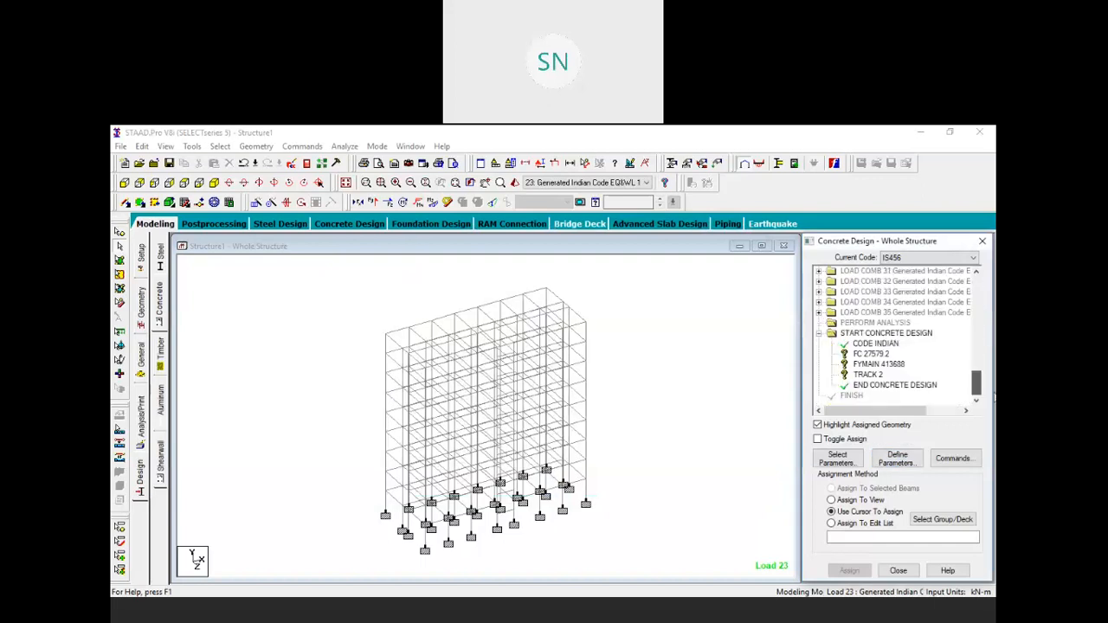
Step: Assign the FC, FYMAIN and TRACK 2 design parameters to every member in the view
{"action": "left_click", "coordinate": [870, 353]}
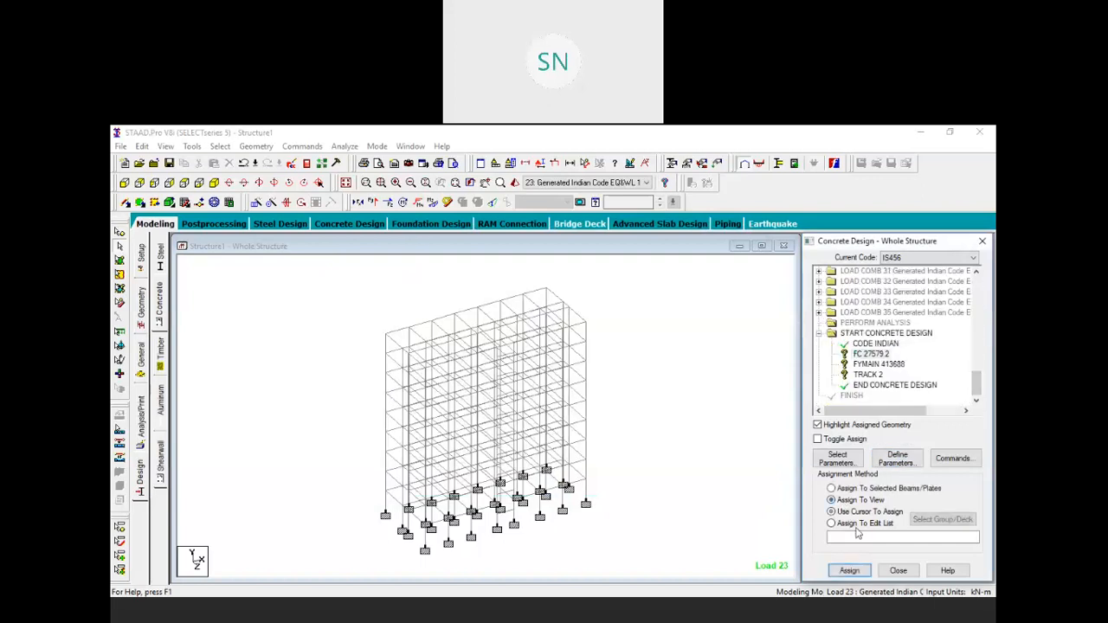
{"action": "left_click", "coordinate": [850, 571]}
{"action": "left_click", "coordinate": [906, 441]}
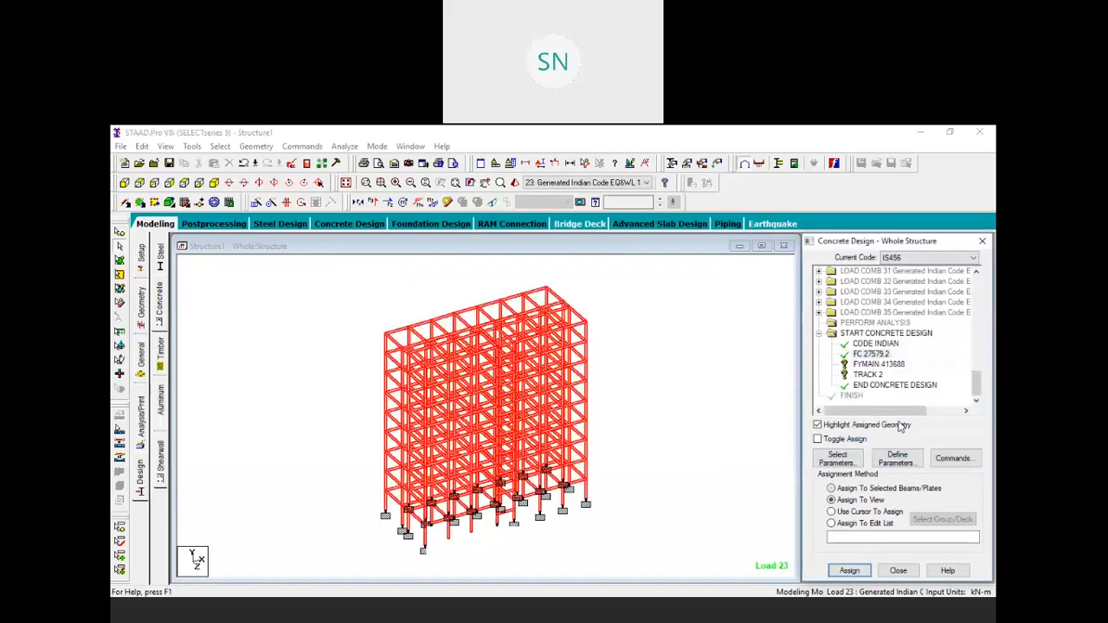
{"action": "left_click", "coordinate": [870, 364]}
{"action": "left_click", "coordinate": [832, 501]}
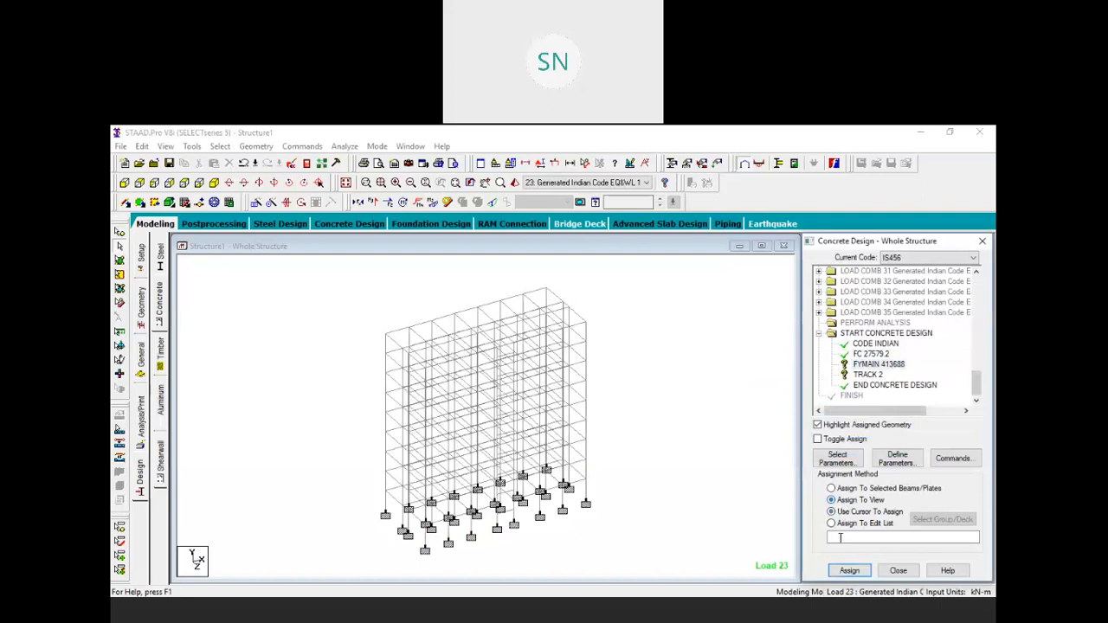
{"action": "left_click", "coordinate": [849, 570]}
{"action": "left_click", "coordinate": [908, 441]}
{"action": "left_click", "coordinate": [868, 374]}
{"action": "left_click", "coordinate": [832, 500]}
{"action": "left_click", "coordinate": [849, 570]}
{"action": "left_click", "coordinate": [908, 440]}
Step: Add the DESIGN BEAM, DESIGN COLUMN and TAKE OFF commands to the concrete design
{"action": "left_click", "coordinate": [935, 460]}
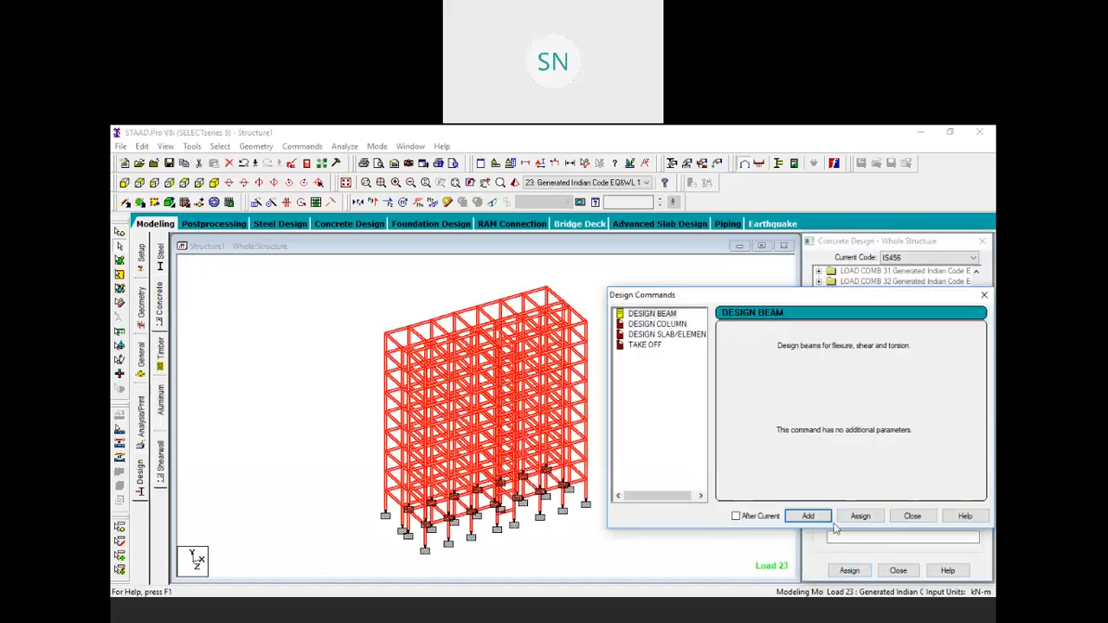
{"action": "left_click", "coordinate": [807, 516]}
{"action": "left_click", "coordinate": [662, 324]}
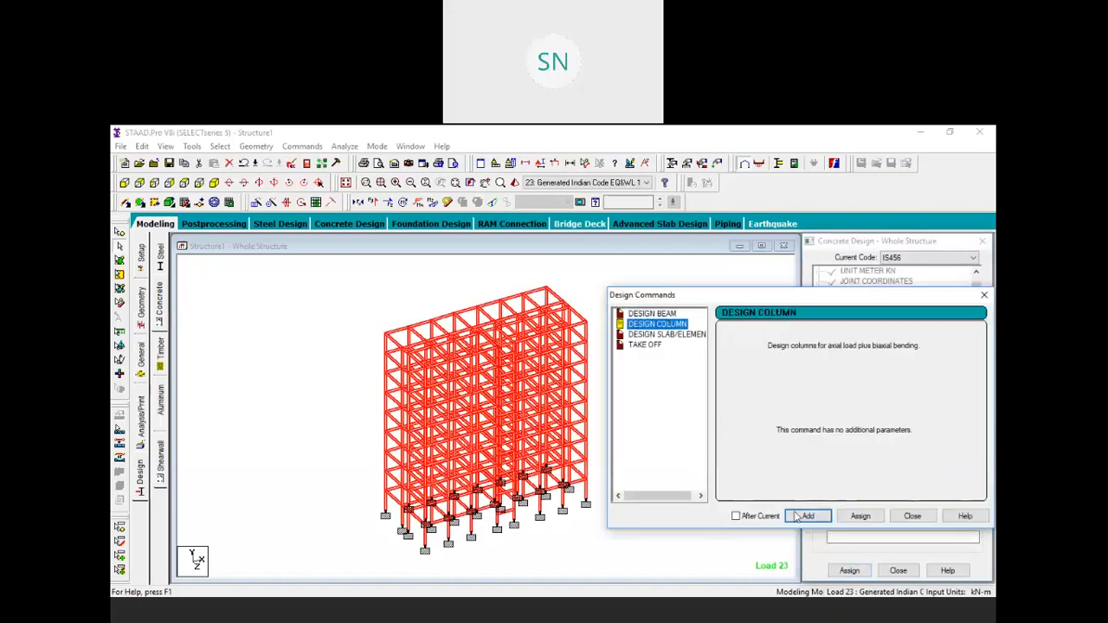
{"action": "left_click", "coordinate": [807, 517]}
{"action": "left_click", "coordinate": [642, 345]}
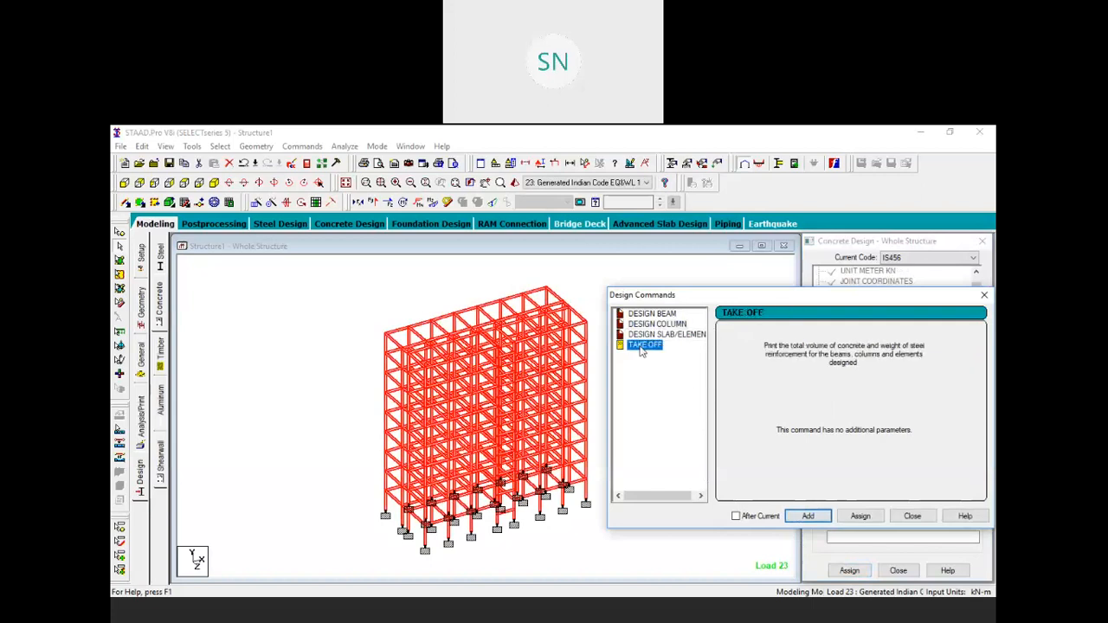
{"action": "left_click", "coordinate": [807, 515]}
{"action": "left_click", "coordinate": [860, 516]}
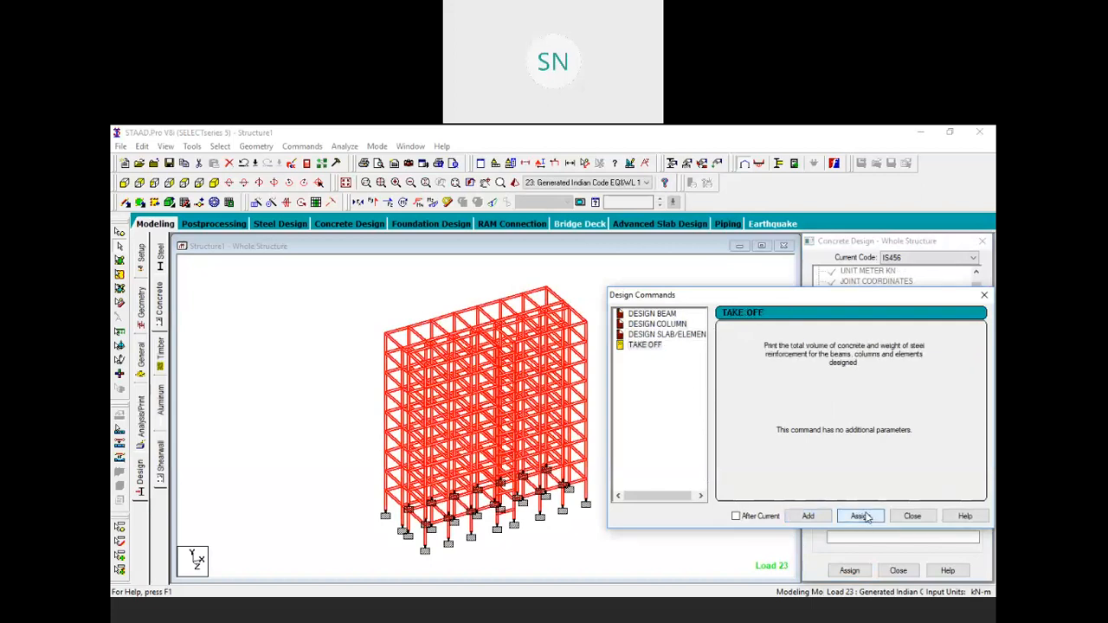
{"action": "left_click", "coordinate": [899, 517]}
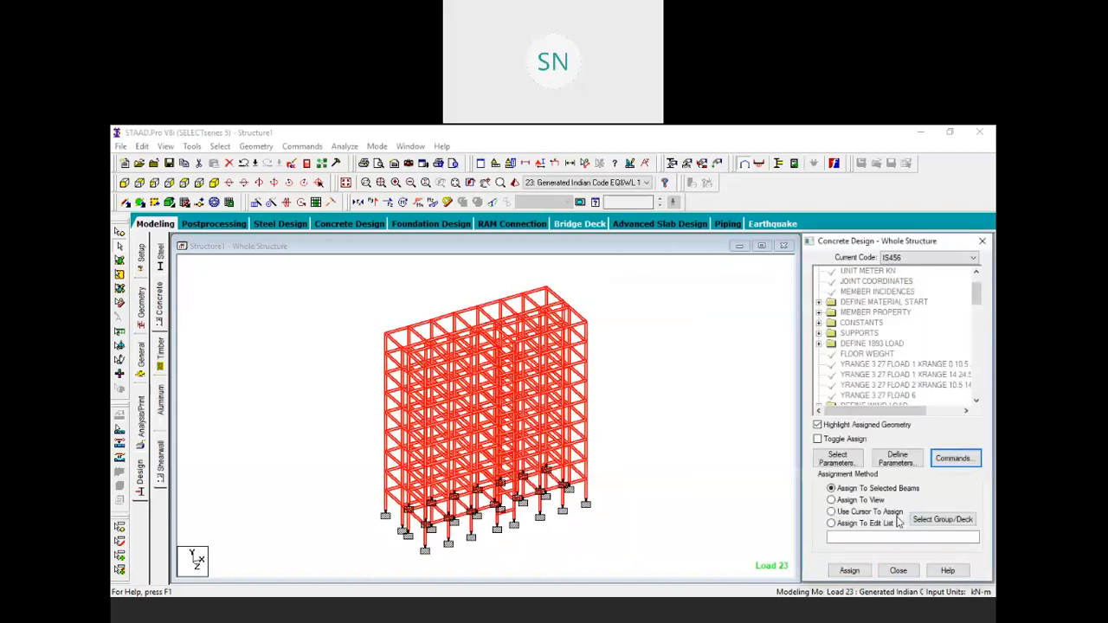
Step: Delete the duplicate CONCRETE TAKE command from the concrete design command list
{"action": "scroll", "coordinate": [900, 347], "scroll_direction": "down", "scroll_amount": 5}
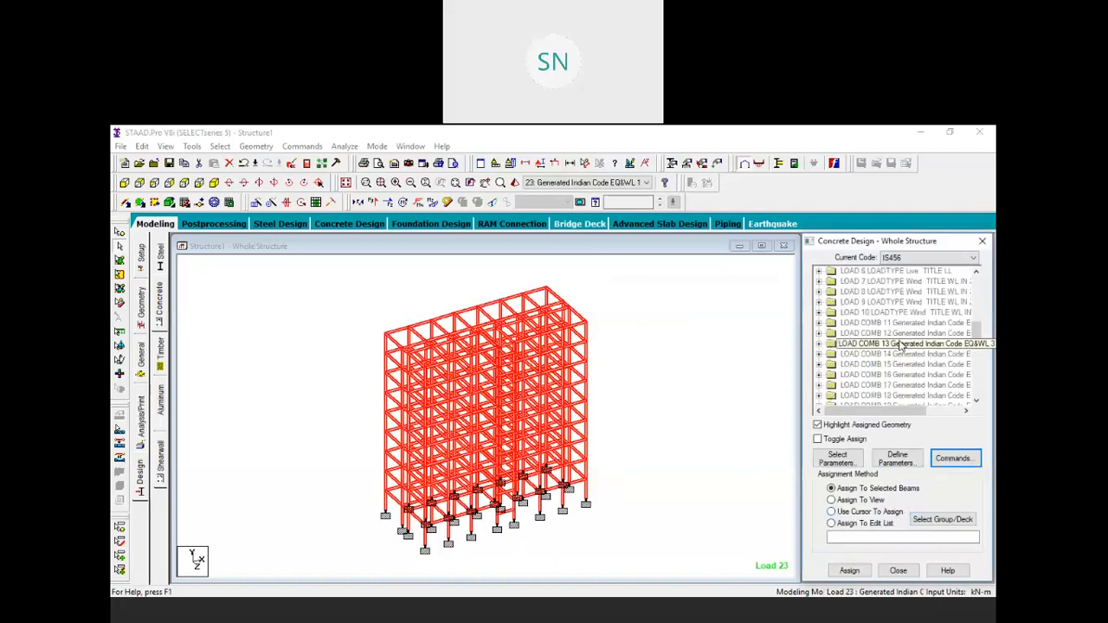
{"action": "left_click_drag", "start_coordinate": [976, 332], "coordinate": [968, 403]}
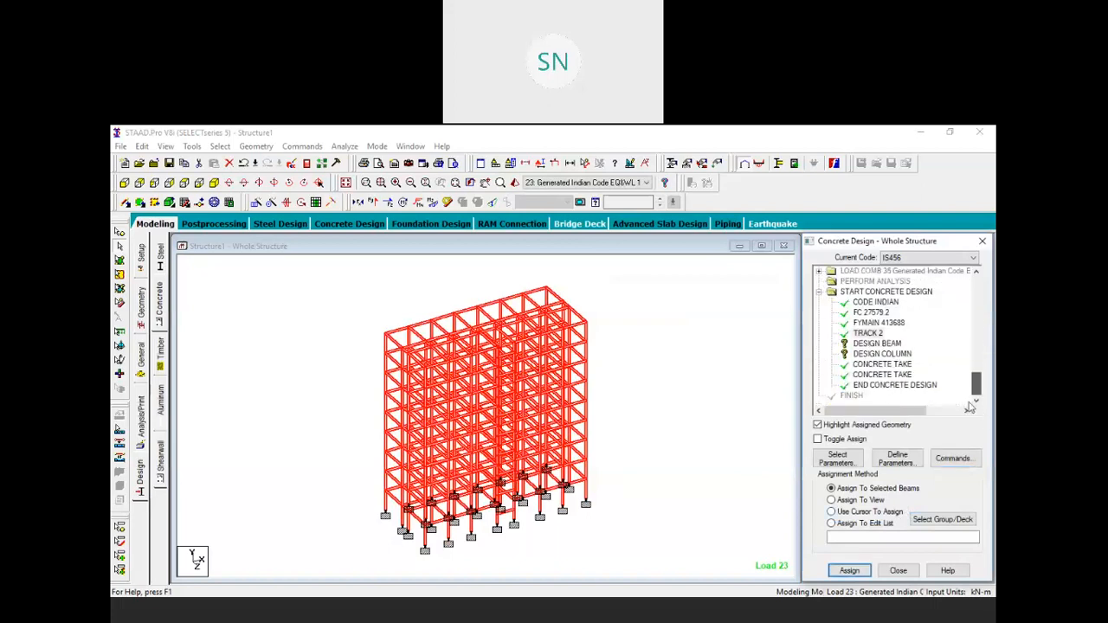
{"action": "left_click", "coordinate": [882, 375]}
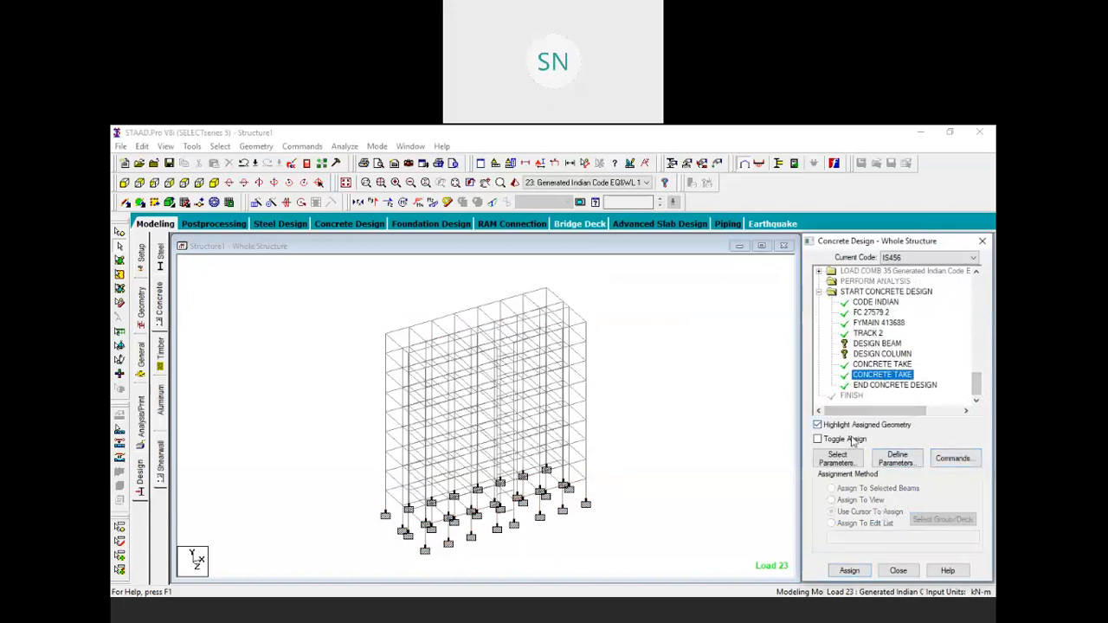
{"action": "right_click", "coordinate": [881, 377]}
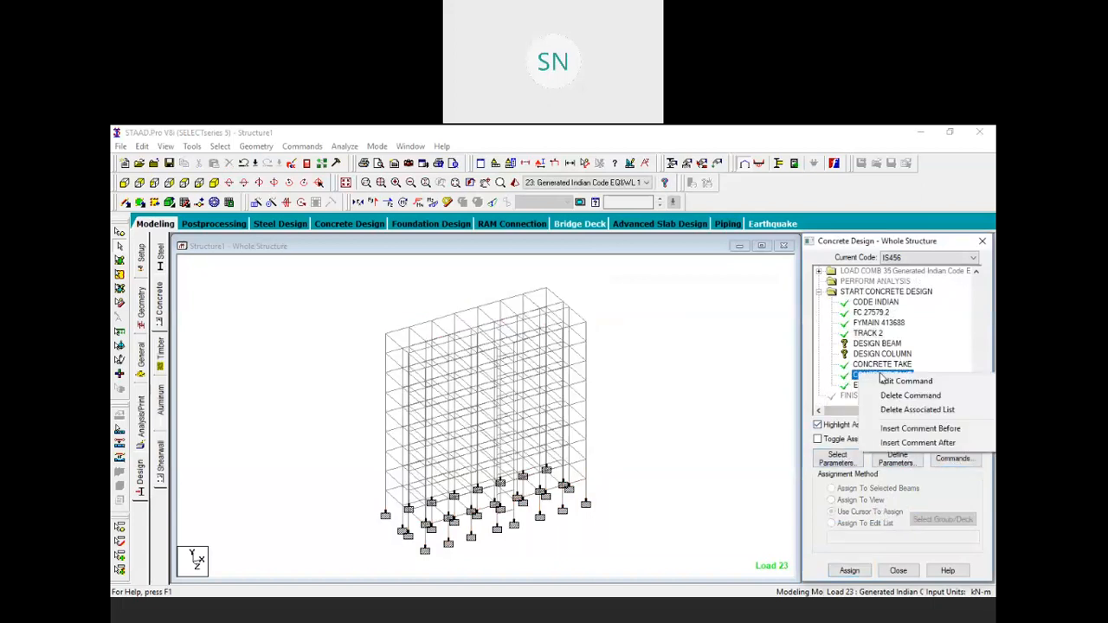
{"action": "left_click", "coordinate": [897, 396]}
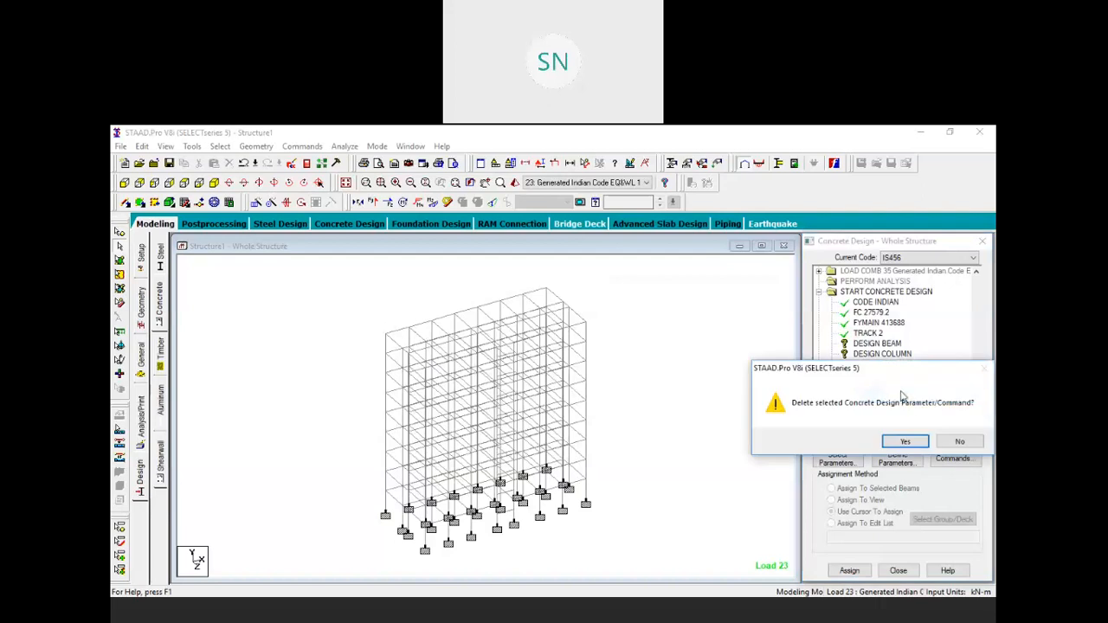
{"action": "left_click", "coordinate": [905, 443]}
Step: Assign the DESIGN BEAM command to all beams parallel to the X and Z axes
{"action": "left_click", "coordinate": [874, 356]}
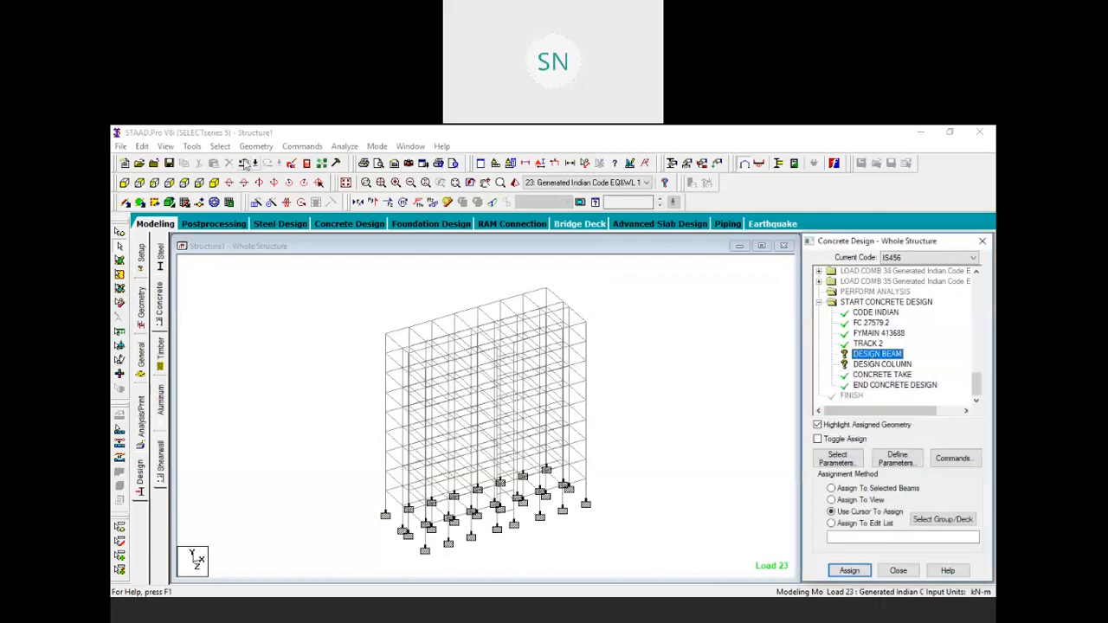
{"action": "left_click", "coordinate": [220, 147]}
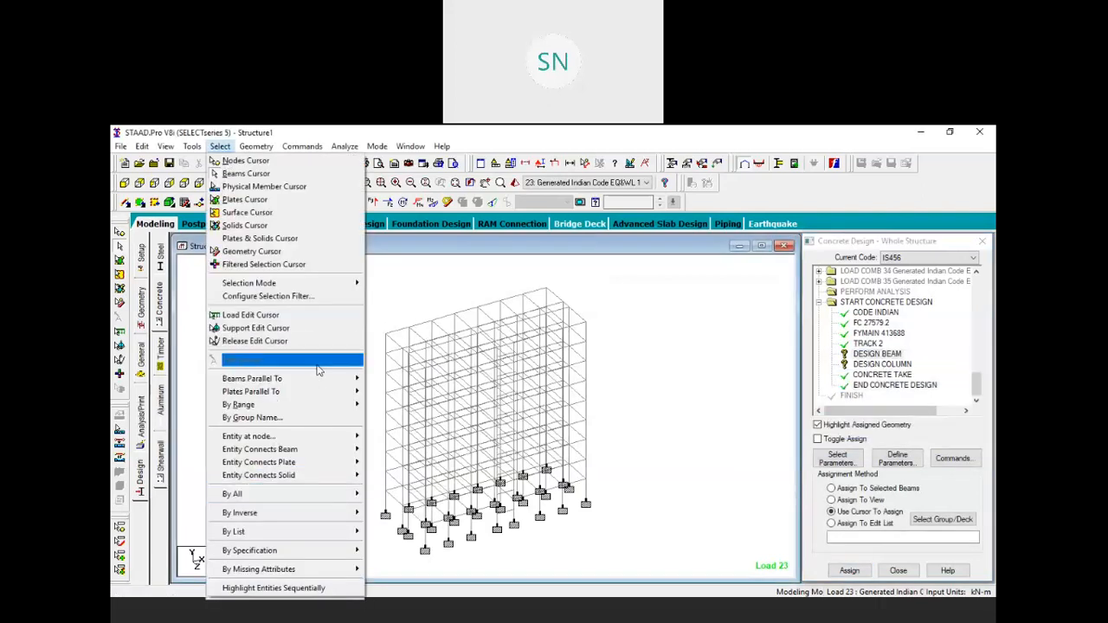
{"action": "mouse_move", "coordinate": [331, 385]}
{"action": "left_click", "coordinate": [380, 378]}
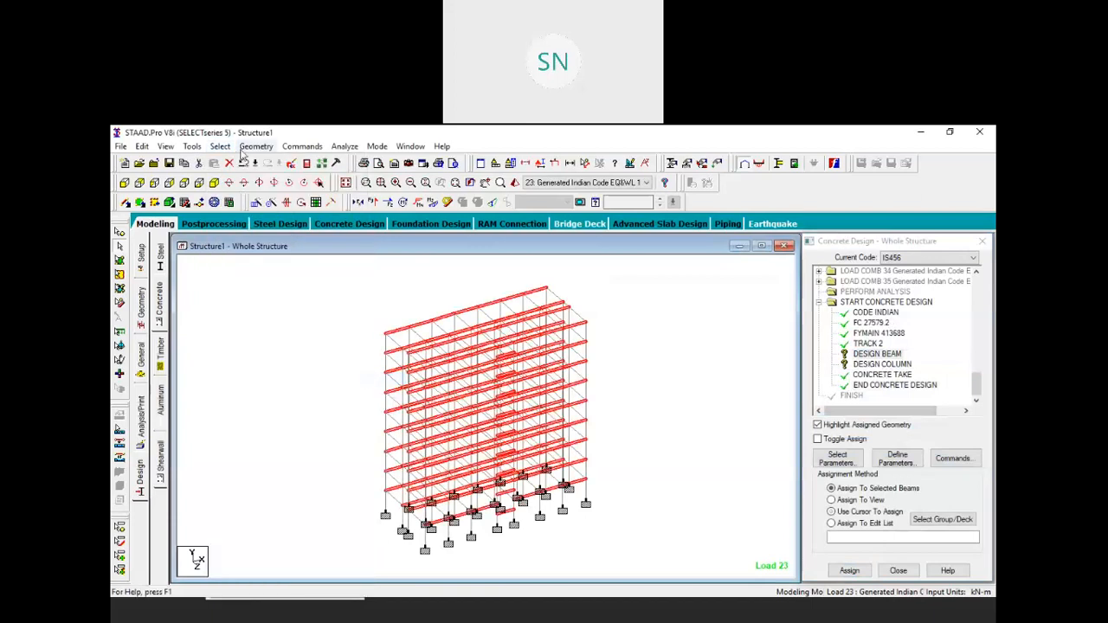
{"action": "left_click", "coordinate": [220, 146]}
{"action": "mouse_move", "coordinate": [294, 378]}
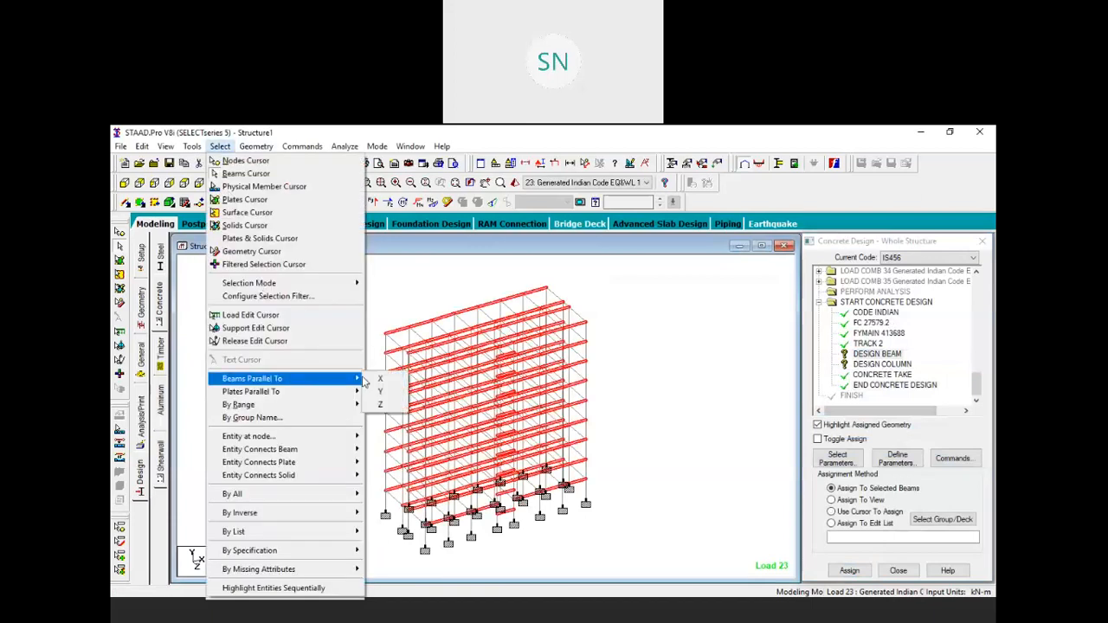
{"action": "left_click", "coordinate": [380, 404]}
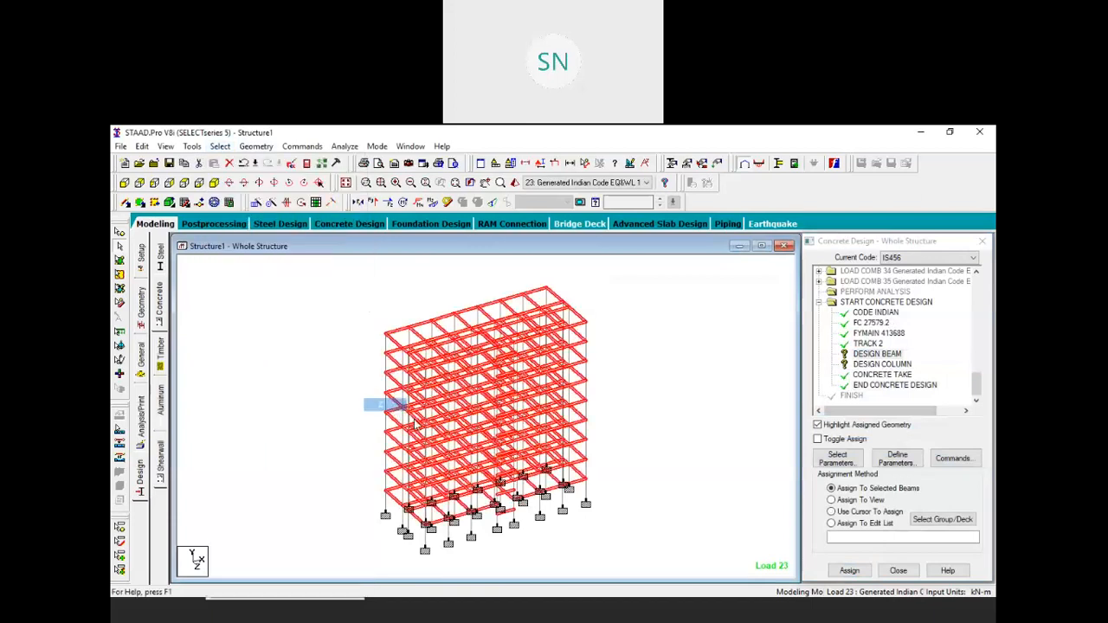
{"action": "left_click", "coordinate": [846, 570]}
{"action": "left_click", "coordinate": [906, 443]}
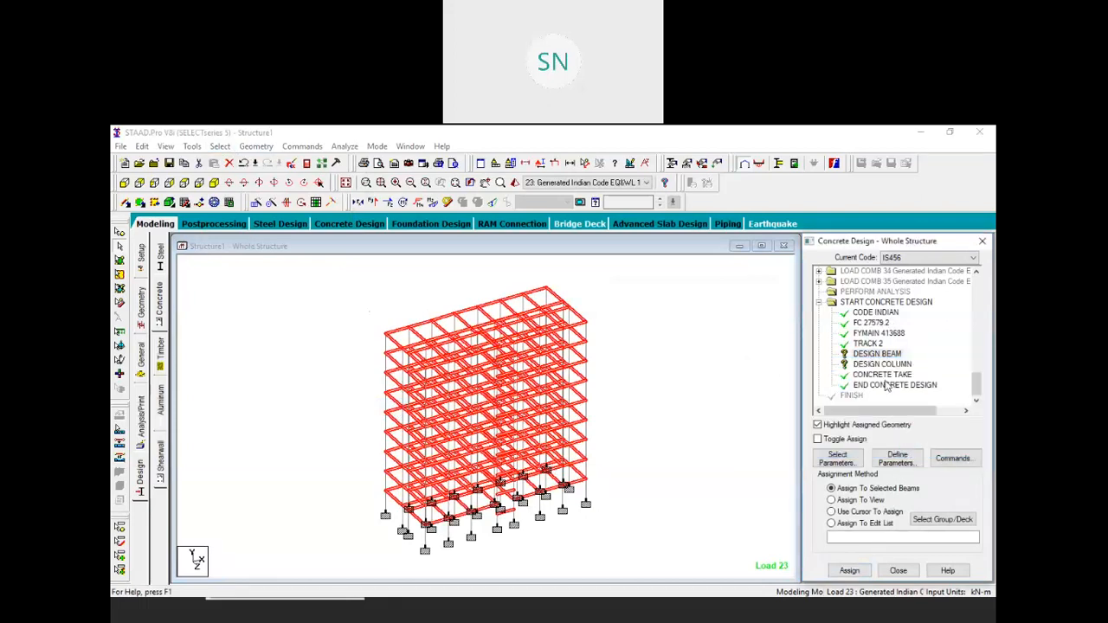
Step: Assign the DESIGN COLUMN command to all members parallel to the Y axis
{"action": "left_click", "coordinate": [882, 364]}
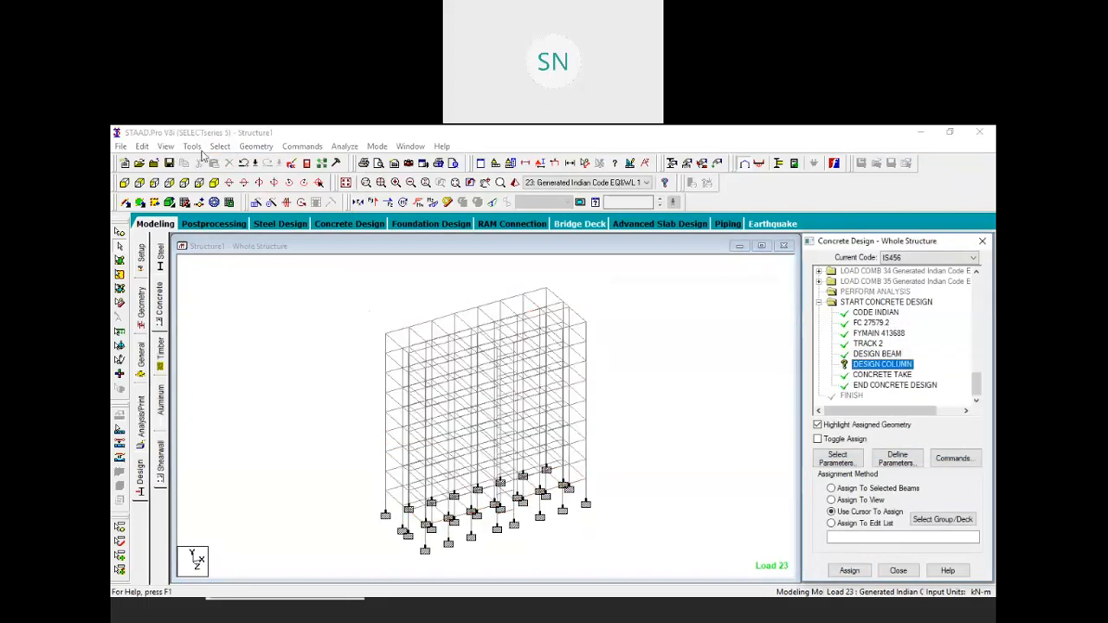
{"action": "left_click", "coordinate": [218, 147]}
{"action": "mouse_move", "coordinate": [296, 382]}
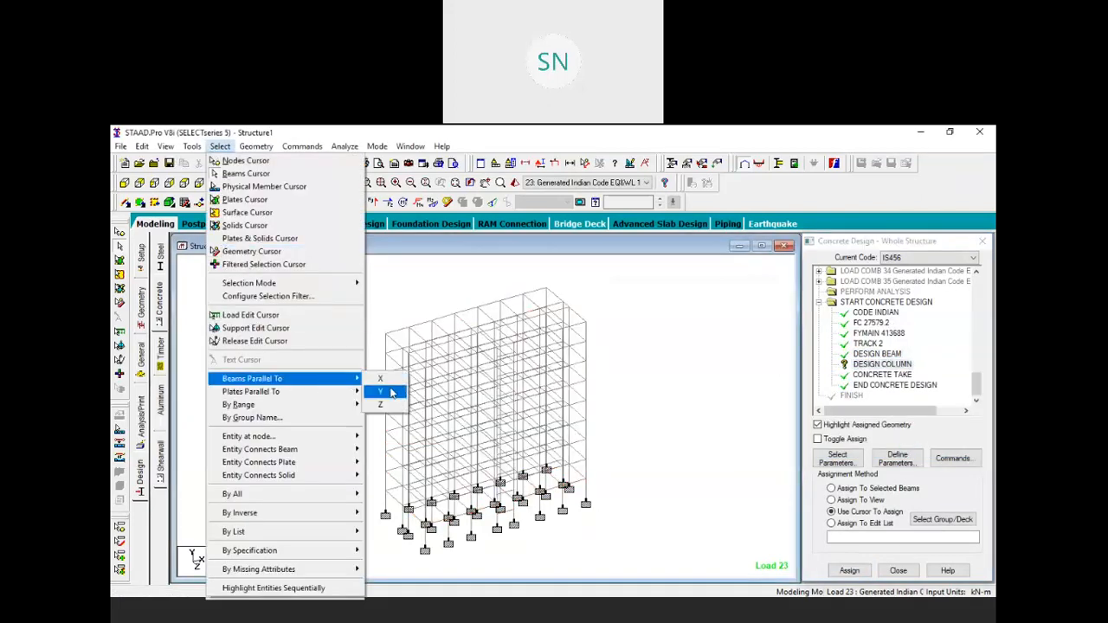
{"action": "left_click", "coordinate": [390, 393]}
{"action": "left_click", "coordinate": [849, 570]}
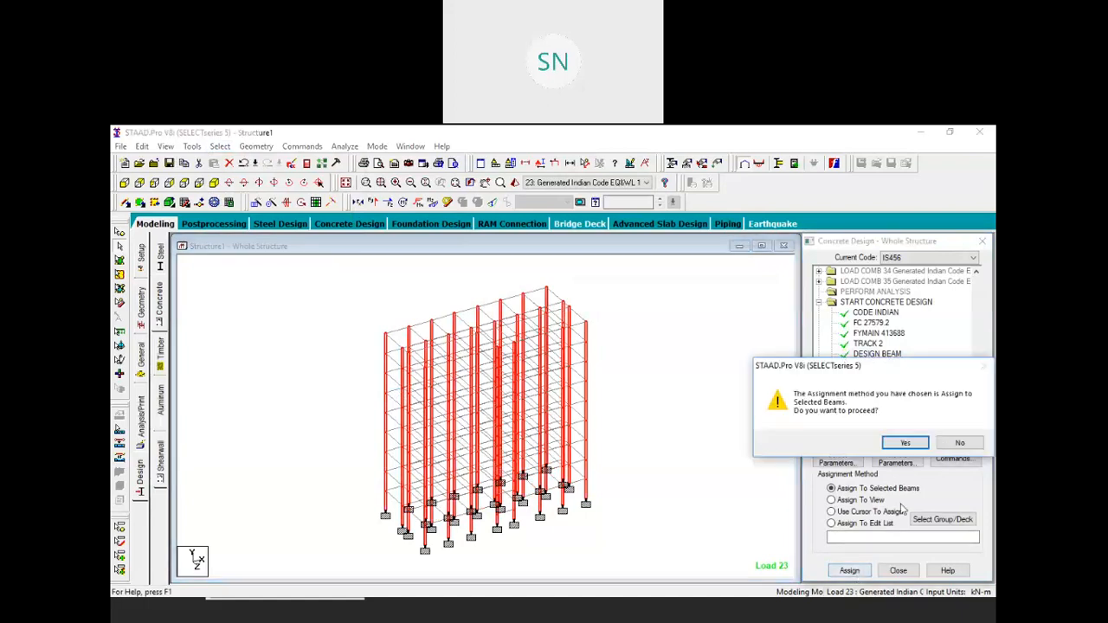
{"action": "key", "text": "Return"}
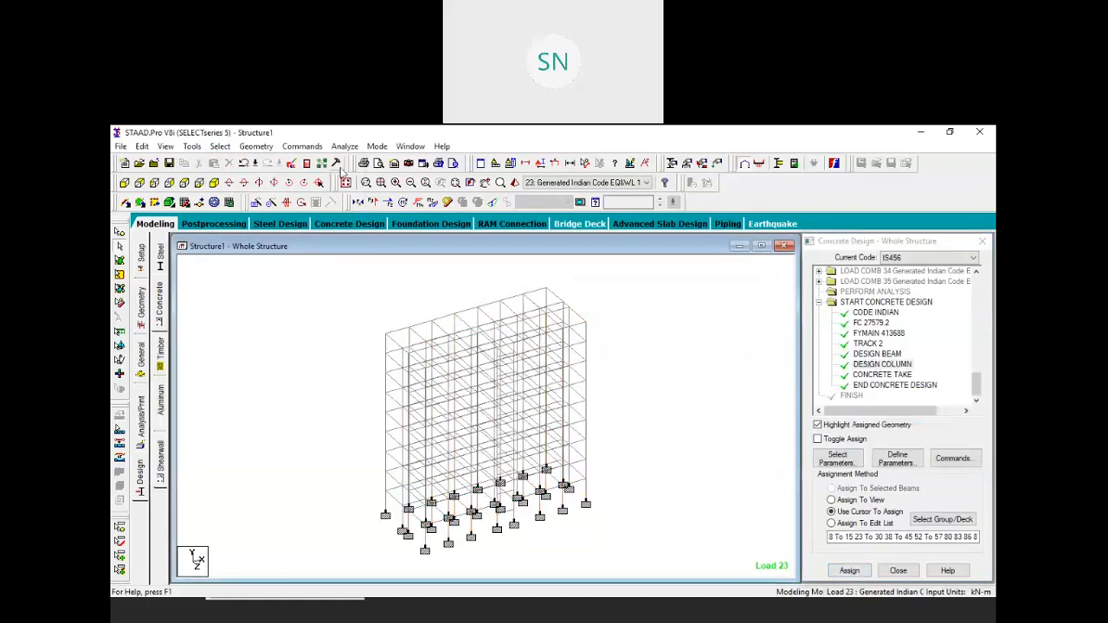
Step: Save the modified structure and run the analysis together with the concrete design
{"action": "left_click", "coordinate": [344, 146]}
{"action": "left_click", "coordinate": [367, 161]}
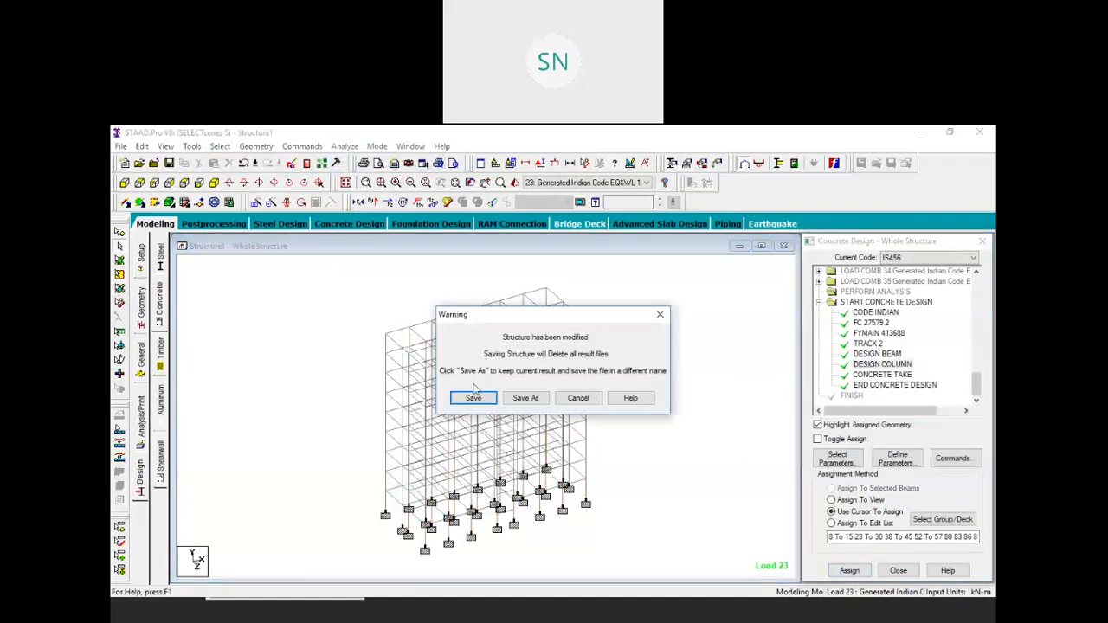
{"action": "left_click", "coordinate": [480, 397]}
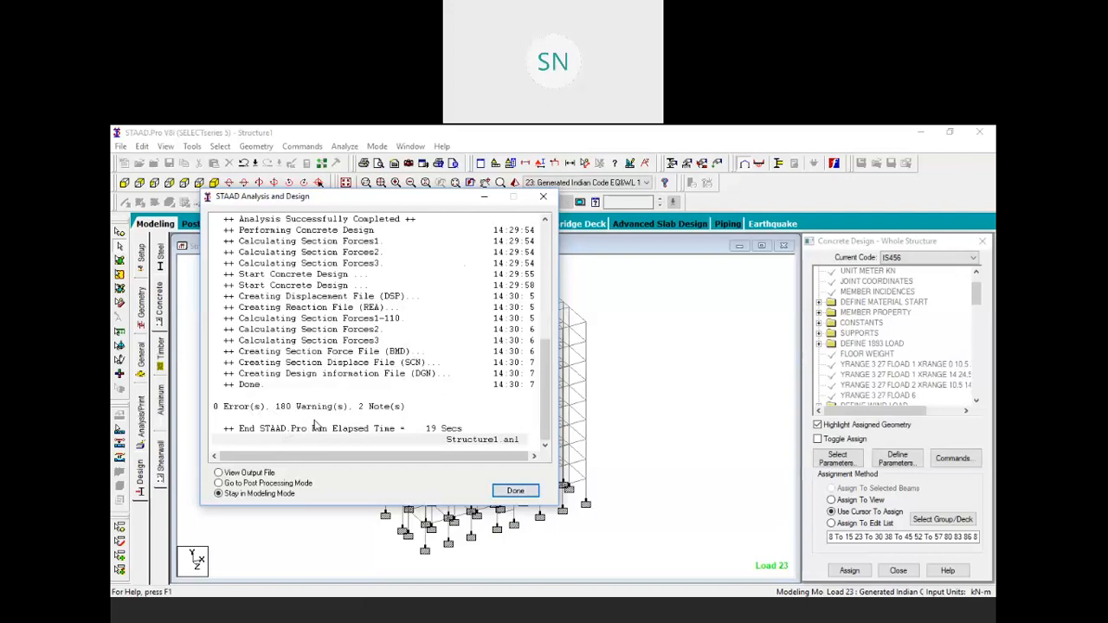
Step: Close the analysis report and define a 0.6 m by 0.6 m rectangular section in CONCRETE material
{"action": "left_click", "coordinate": [516, 491]}
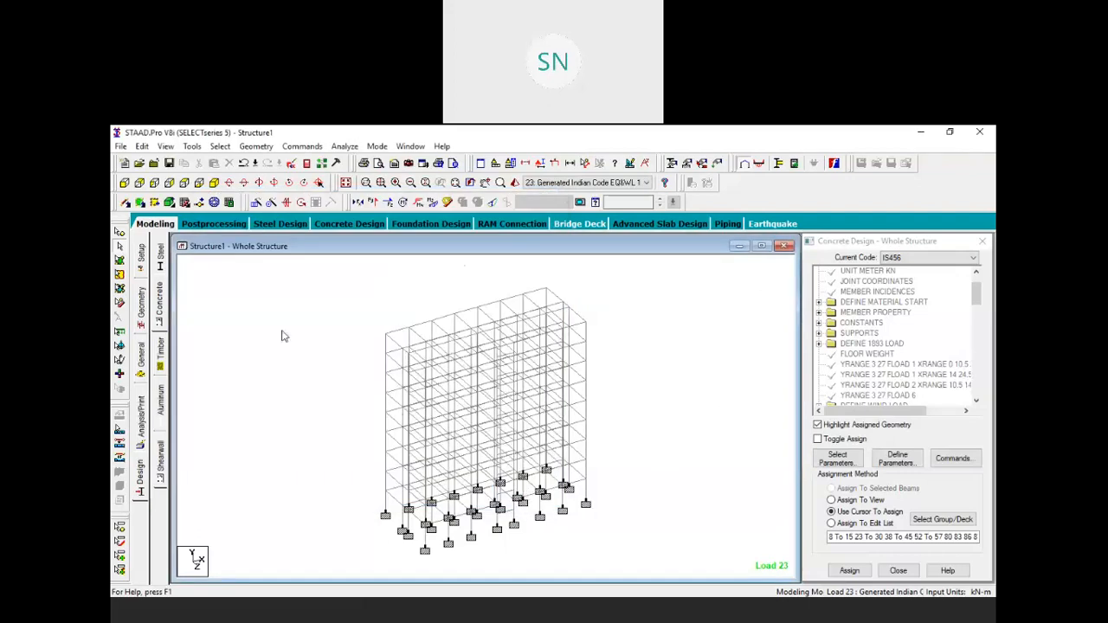
{"action": "middle_click_drag", "start_coordinate": [528, 427], "coordinate": [528, 428]}
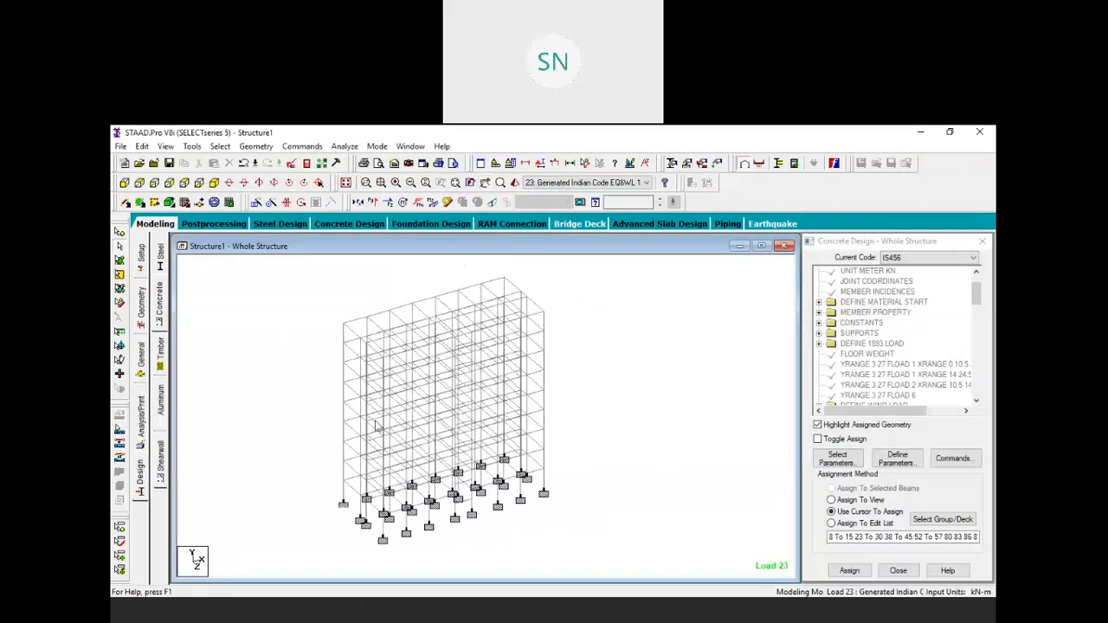
{"action": "left_click", "coordinate": [141, 349]}
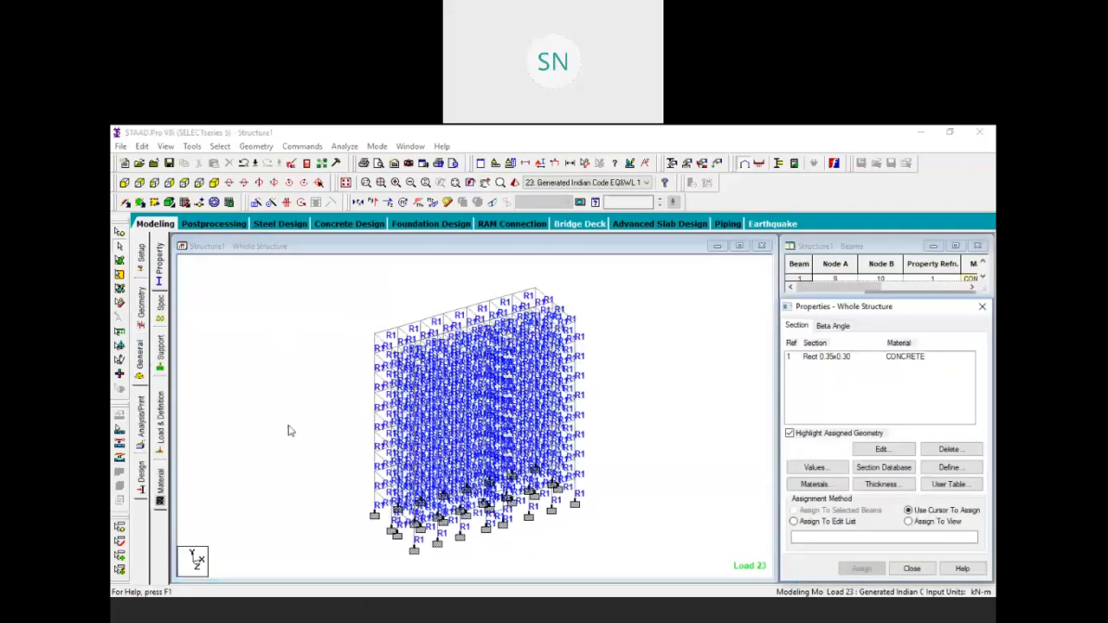
{"action": "left_click", "coordinate": [949, 467]}
{"action": "left_click", "coordinate": [386, 267]}
{"action": "left_click", "coordinate": [614, 326]}
{"action": "double_click", "coordinate": [614, 327]}
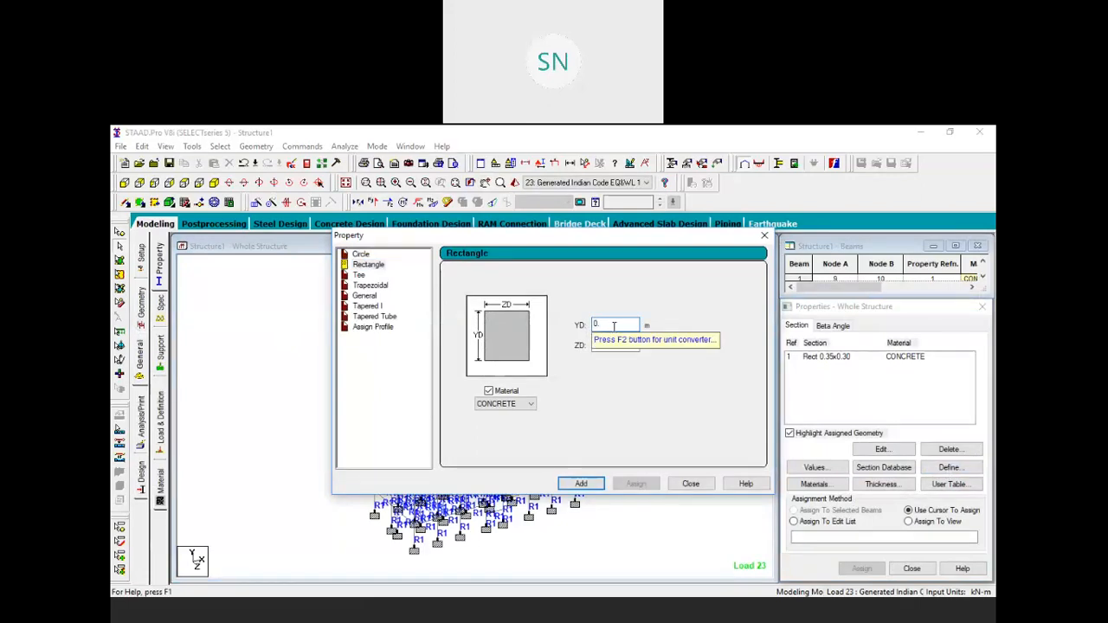
{"action": "type", "text": ".5"}
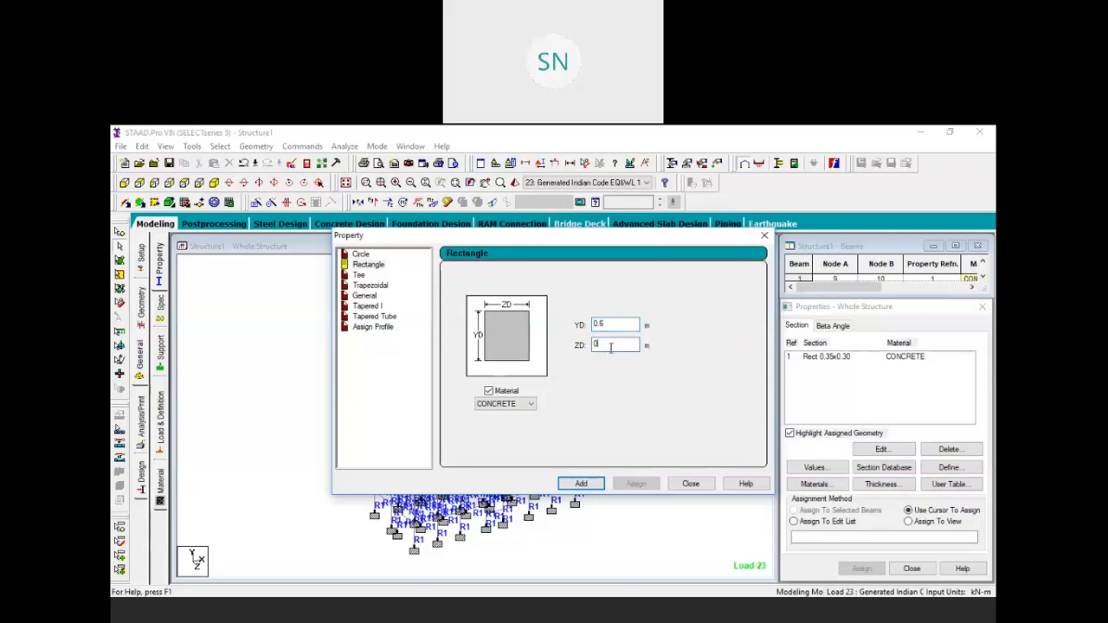
{"action": "type", "text": ".6"}
{"action": "left_click", "coordinate": [581, 484]}
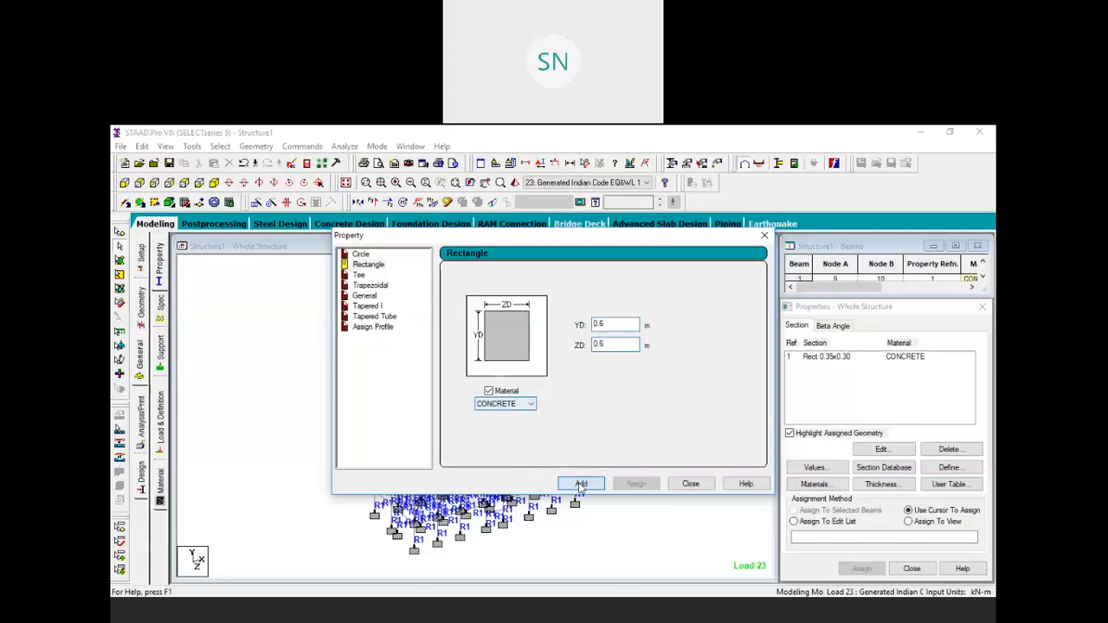
{"action": "left_click", "coordinate": [689, 484]}
Step: Assign the Rect 0.60x0.60 section to all members parallel to the Y axis
{"action": "left_click", "coordinate": [855, 370]}
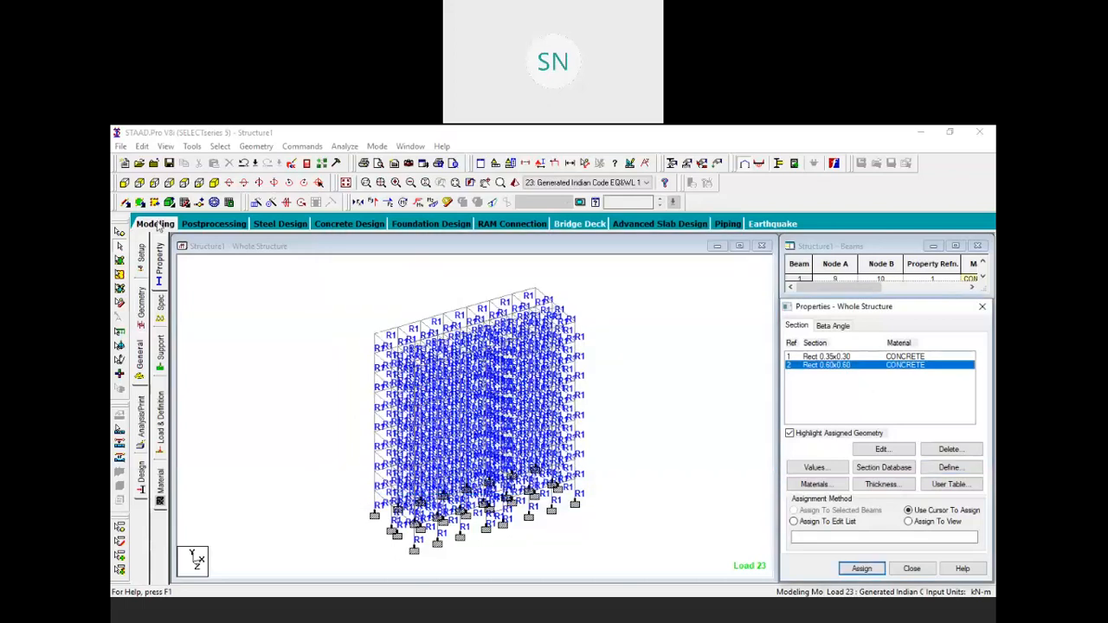
{"action": "left_click", "coordinate": [220, 146]}
{"action": "mouse_move", "coordinate": [320, 384]}
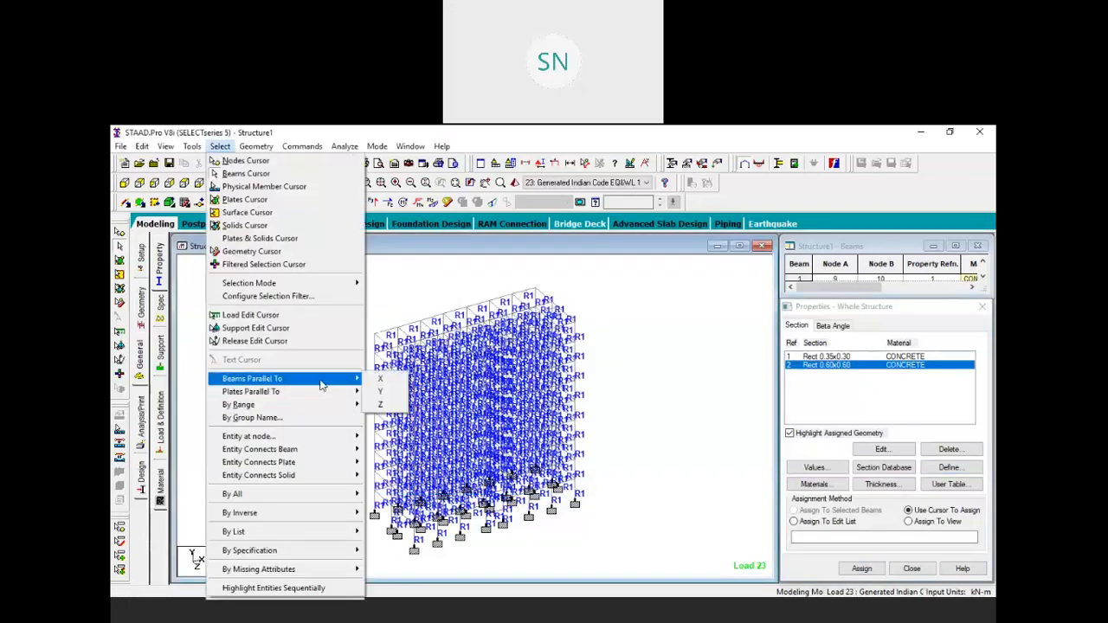
{"action": "left_click", "coordinate": [379, 391]}
{"action": "left_click", "coordinate": [861, 569]}
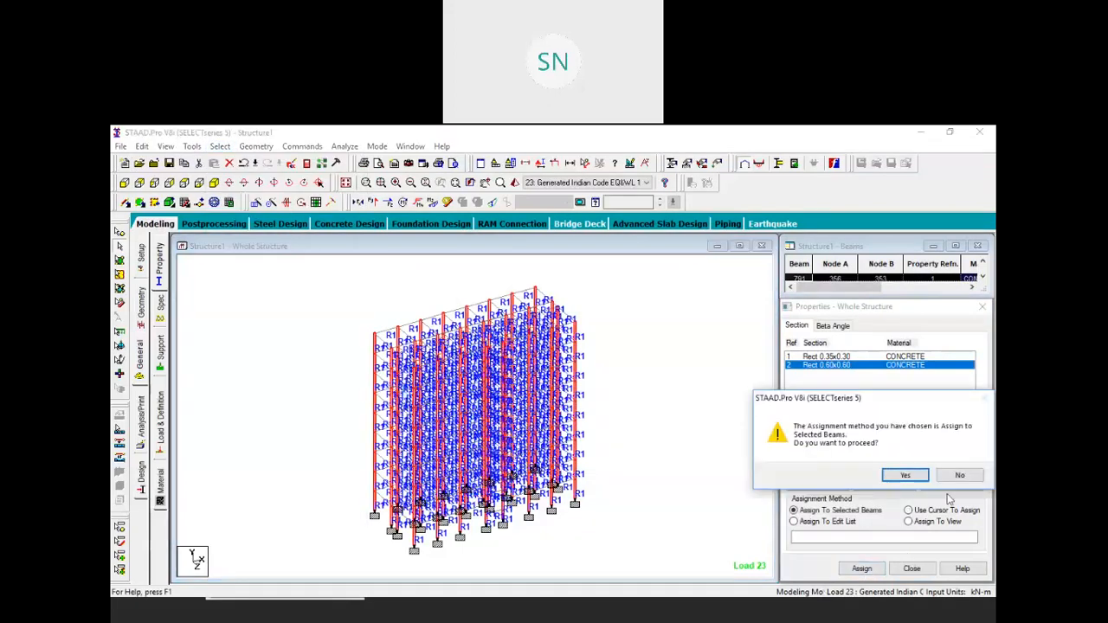
{"action": "left_click", "coordinate": [906, 474]}
{"action": "left_click", "coordinate": [905, 474]}
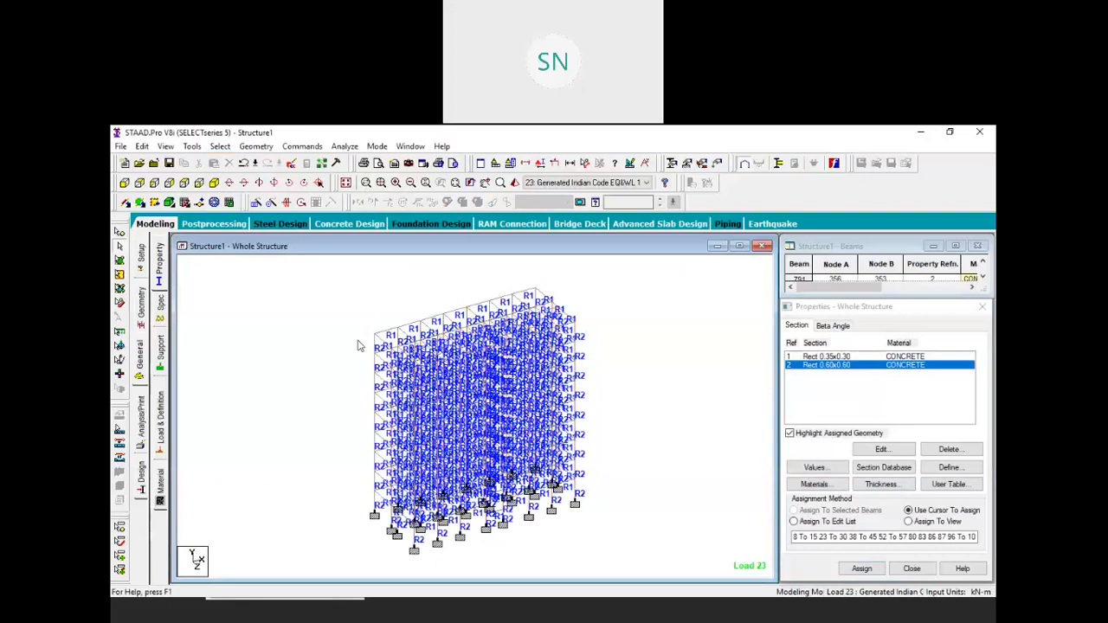
Step: Save the modified structure, rerun the analysis and concrete design, and stay in modeling mode when it finishes
{"action": "left_click", "coordinate": [344, 202]}
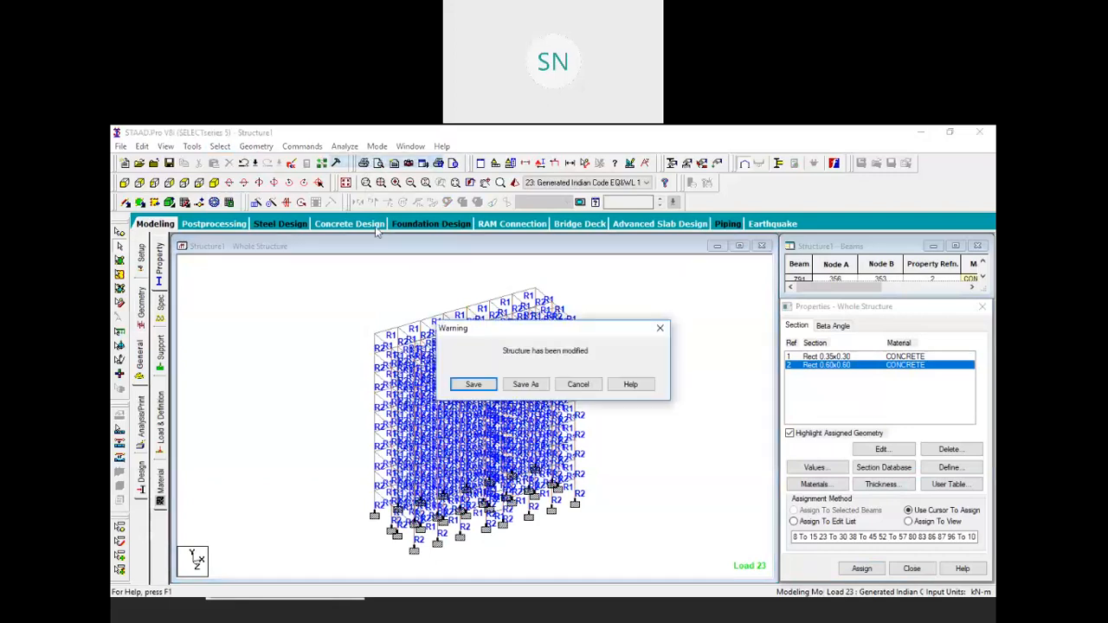
{"action": "left_click", "coordinate": [474, 387]}
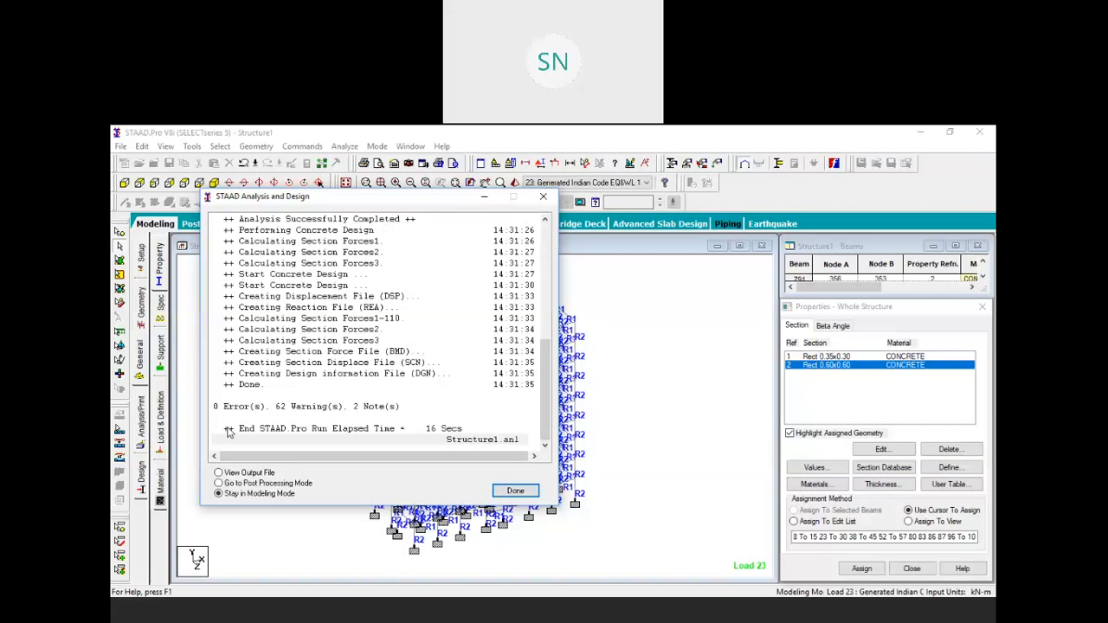
{"action": "left_click", "coordinate": [515, 490]}
Step: Check the concrete design results of ground-storey columns 8 and 23
{"action": "scroll", "coordinate": [568, 346], "scroll_direction": "up", "scroll_amount": 2}
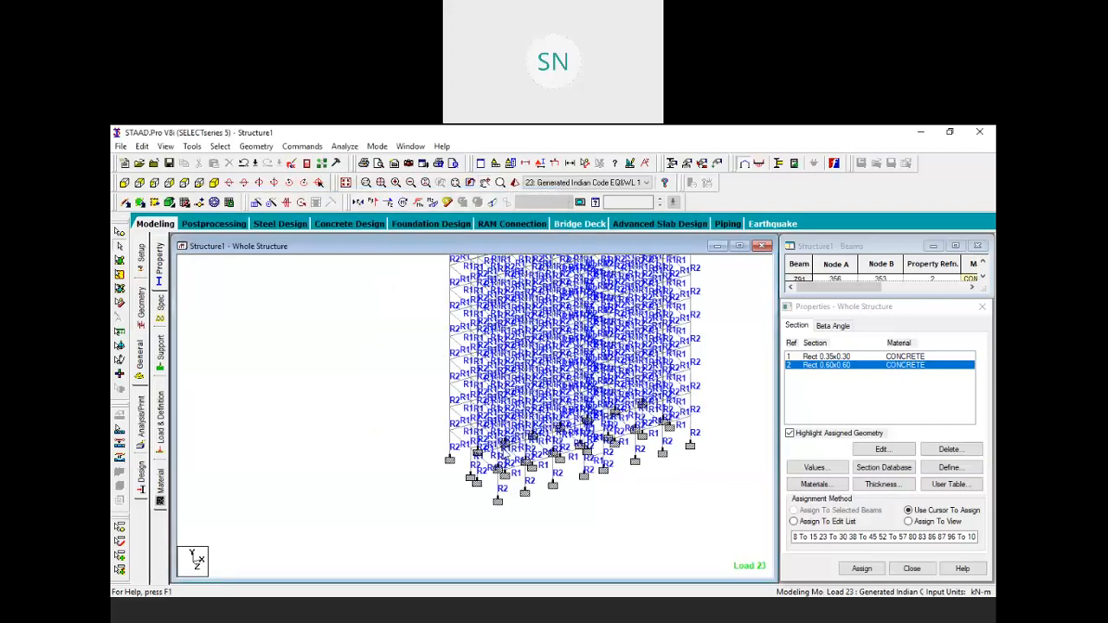
{"action": "scroll", "coordinate": [419, 441], "scroll_direction": "up", "scroll_amount": 1}
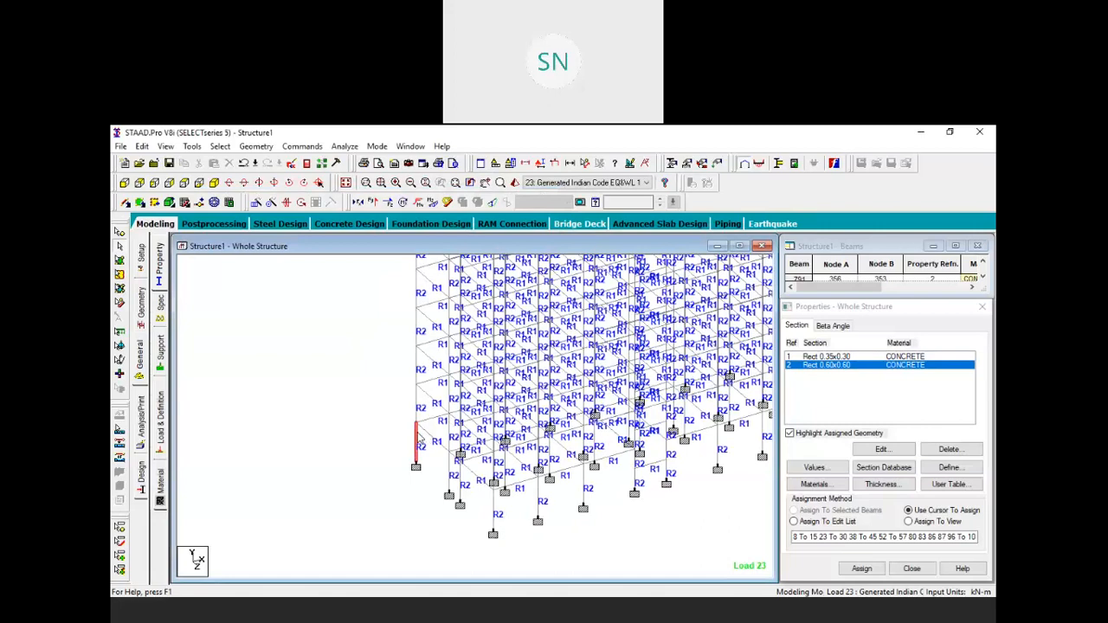
{"action": "double_click", "coordinate": [418, 441]}
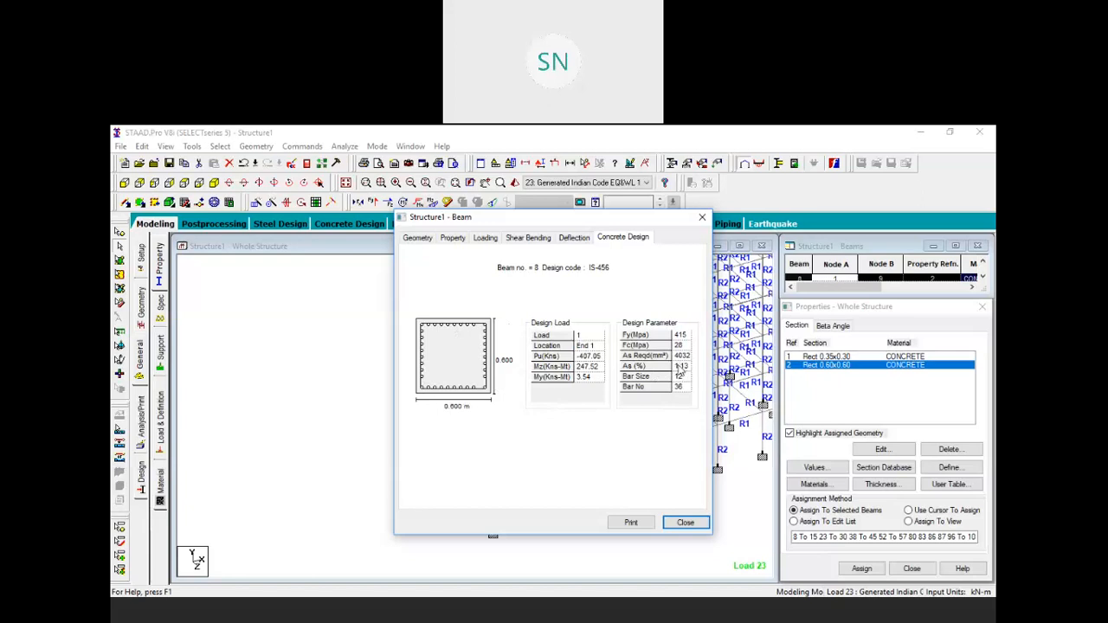
{"action": "left_click", "coordinate": [702, 217]}
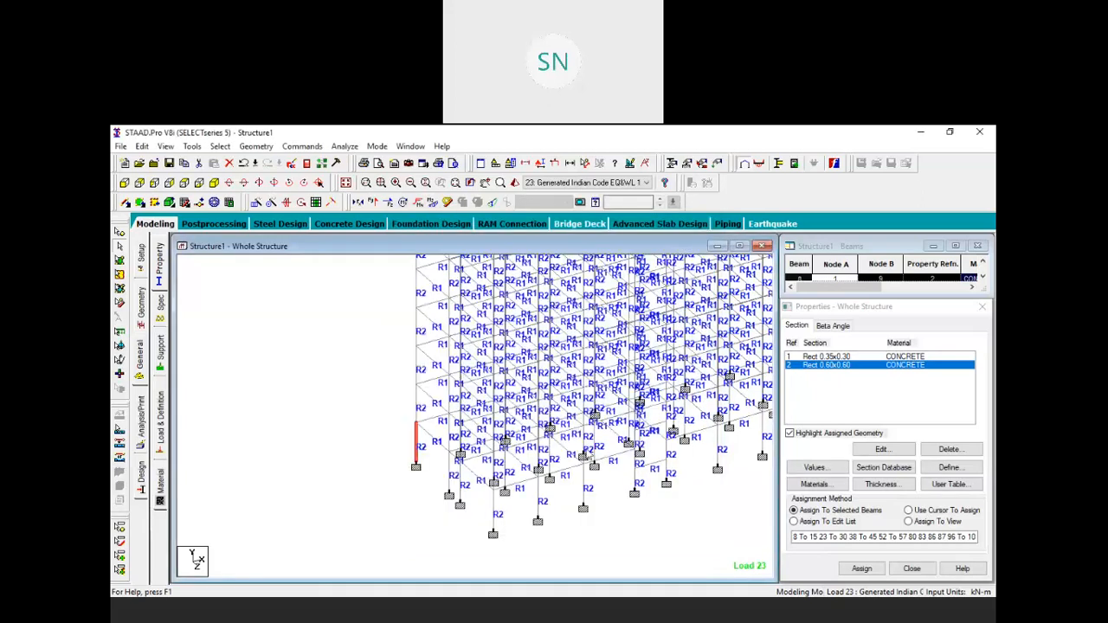
{"action": "double_click", "coordinate": [452, 469]}
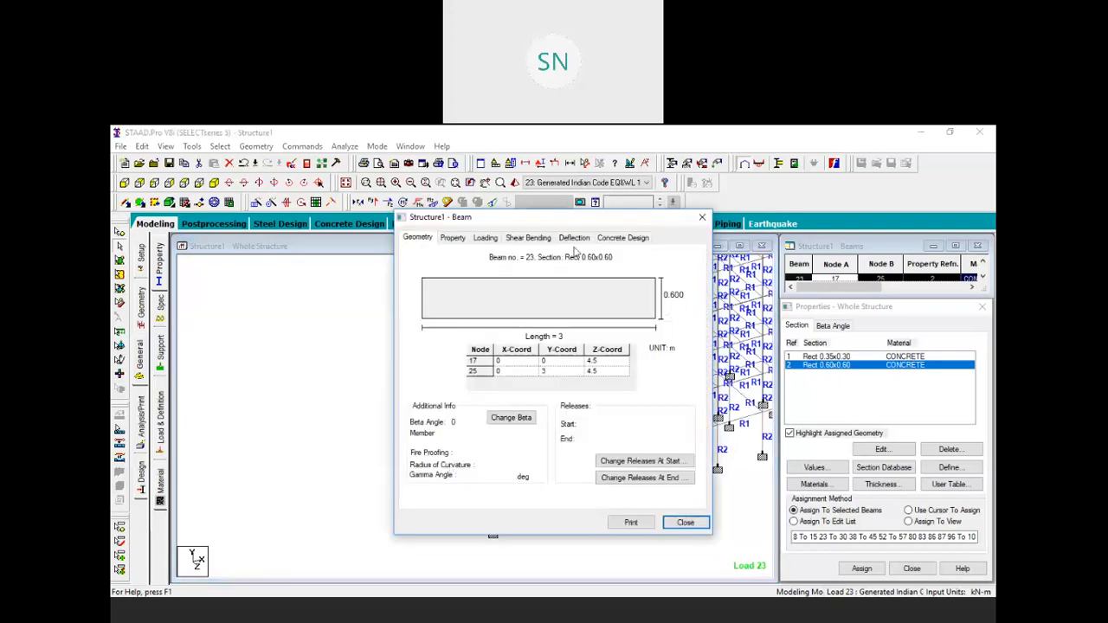
{"action": "left_click", "coordinate": [622, 237]}
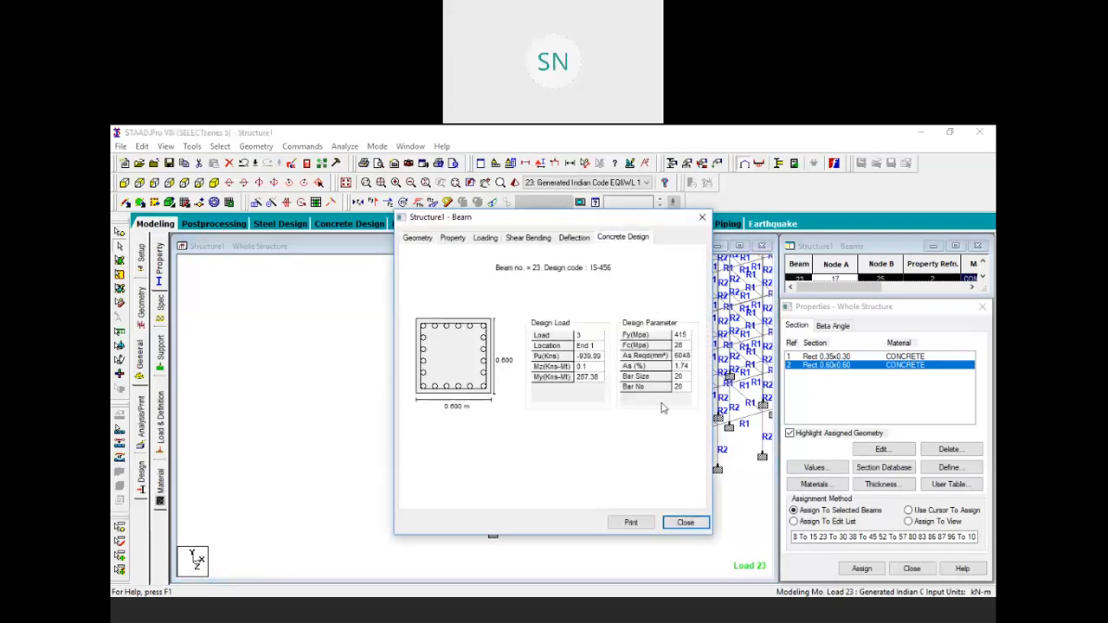
{"action": "left_click", "coordinate": [702, 217]}
Step: Check the concrete design results of floor beams 58 and 234 on the frame's end face
{"action": "double_click", "coordinate": [435, 445]}
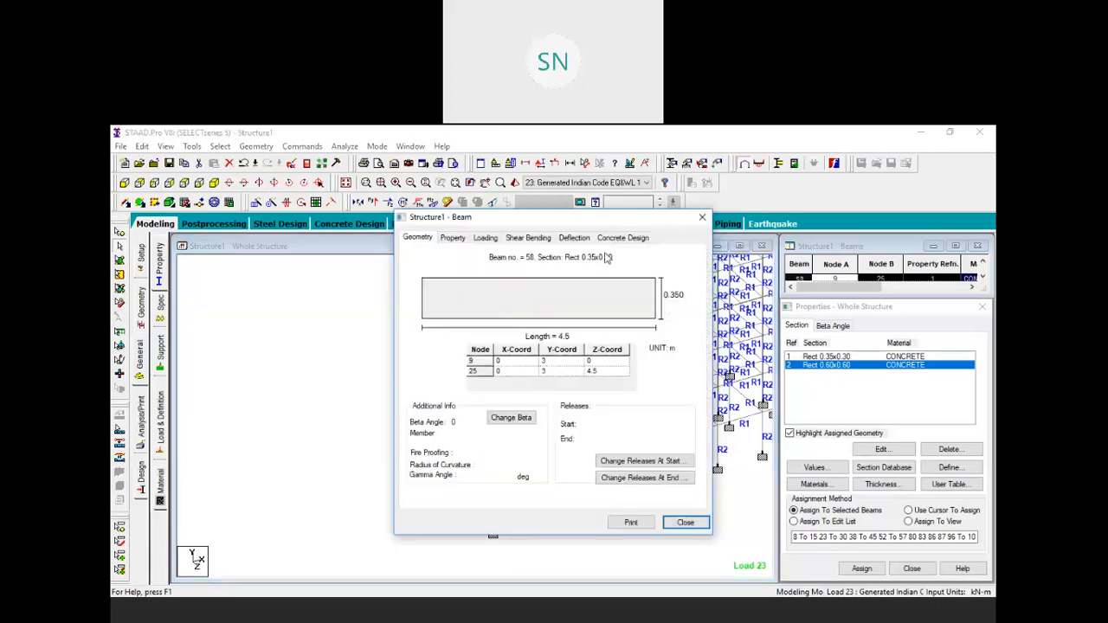
{"action": "left_click", "coordinate": [622, 237]}
{"action": "left_click", "coordinate": [702, 218]}
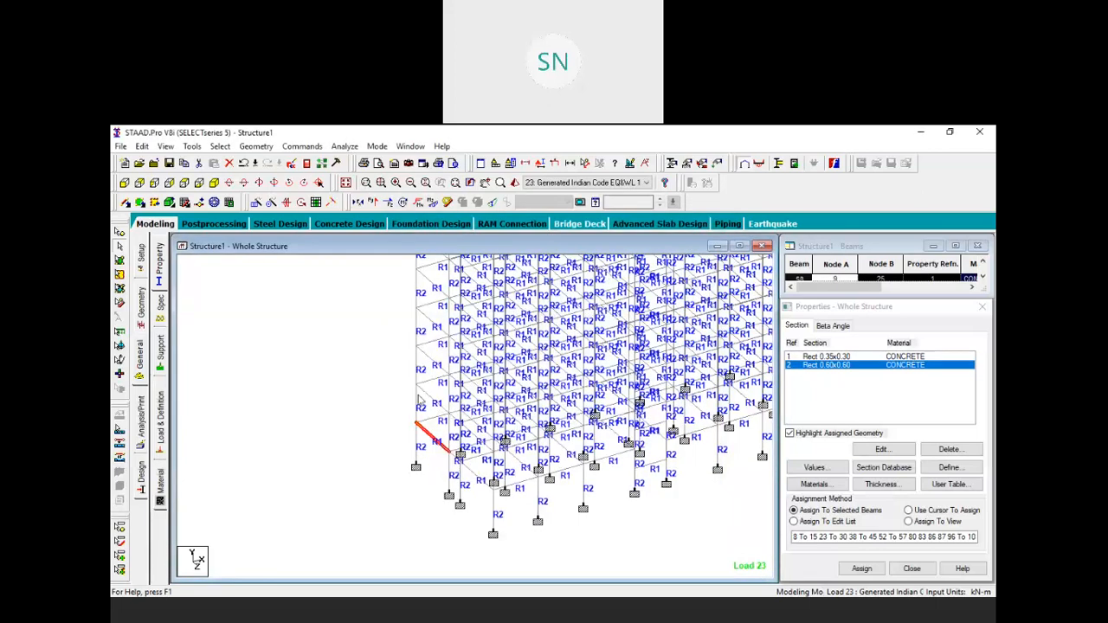
{"action": "double_click", "coordinate": [419, 359]}
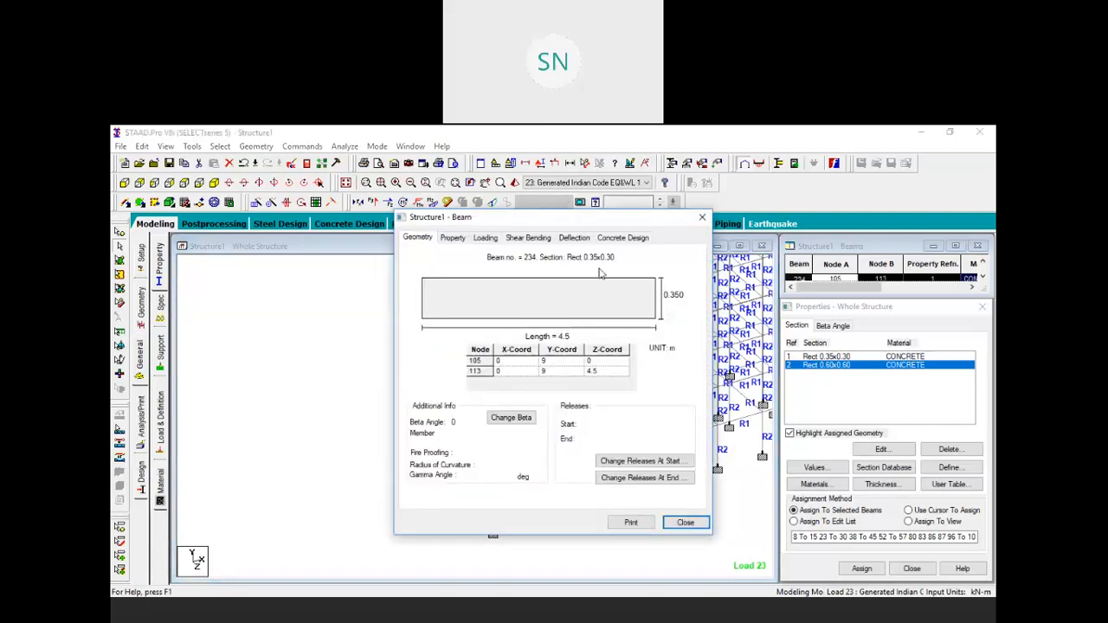
{"action": "left_click", "coordinate": [621, 237]}
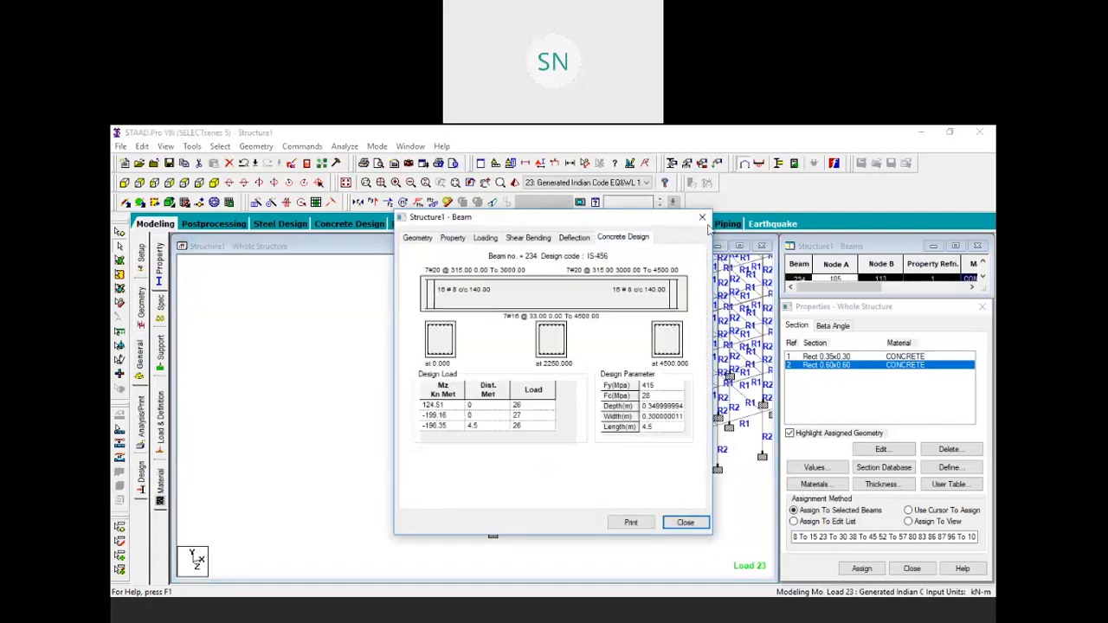
{"action": "left_click", "coordinate": [703, 218]}
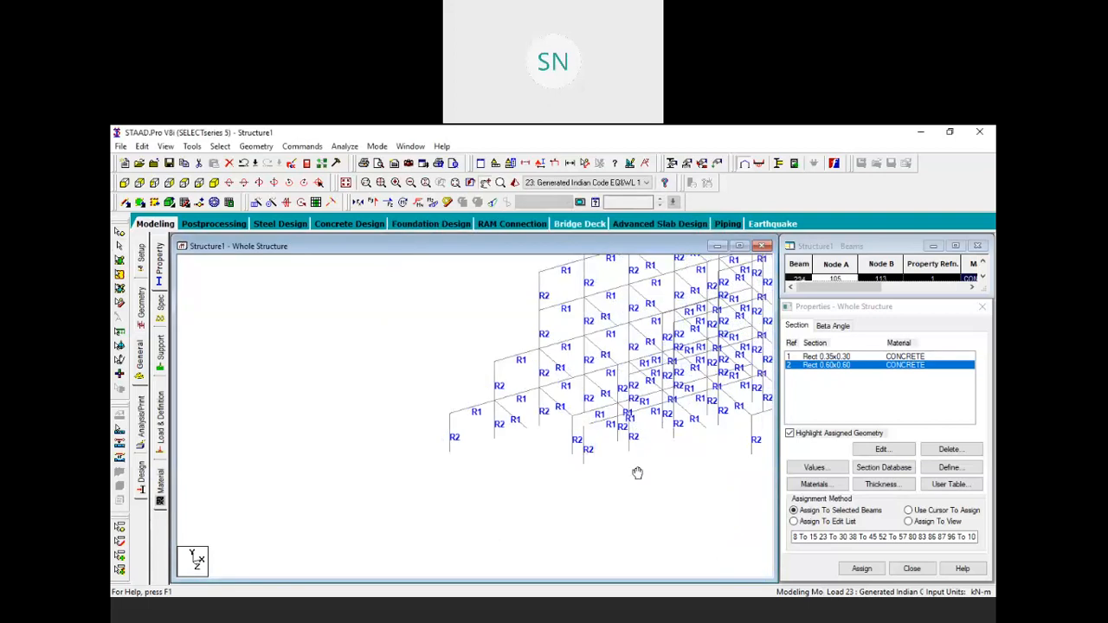
Step: Check the concrete design results of interior ground-storey column 41
{"action": "middle_click_drag", "start_coordinate": [651, 491], "coordinate": [610, 503]}
{"action": "scroll", "coordinate": [552, 437], "scroll_direction": "up", "scroll_amount": 1}
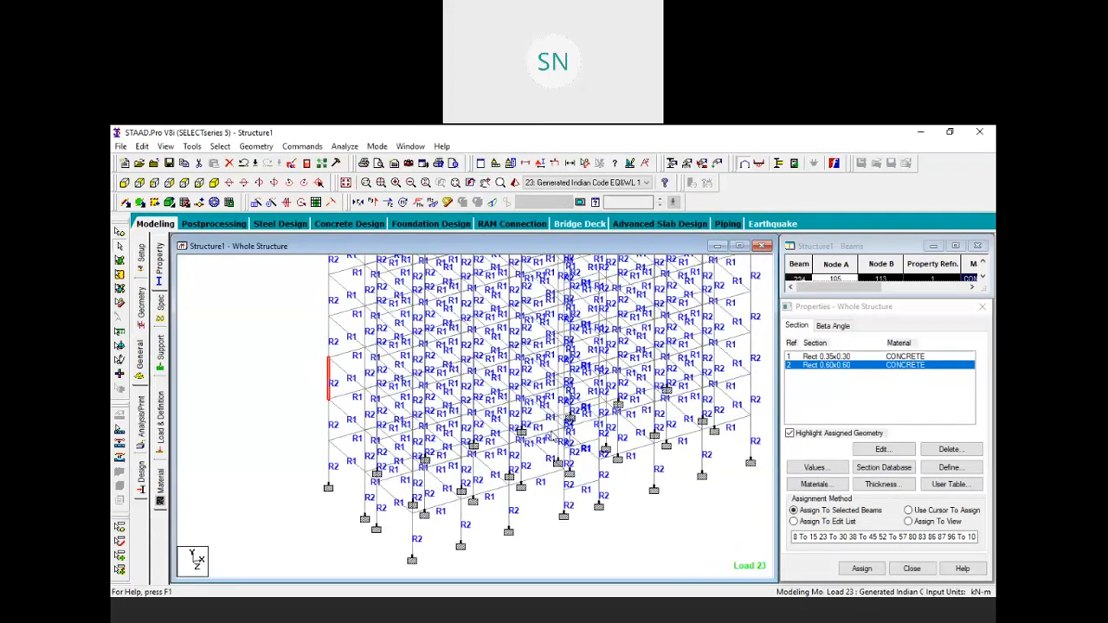
{"action": "double_click", "coordinate": [553, 436]}
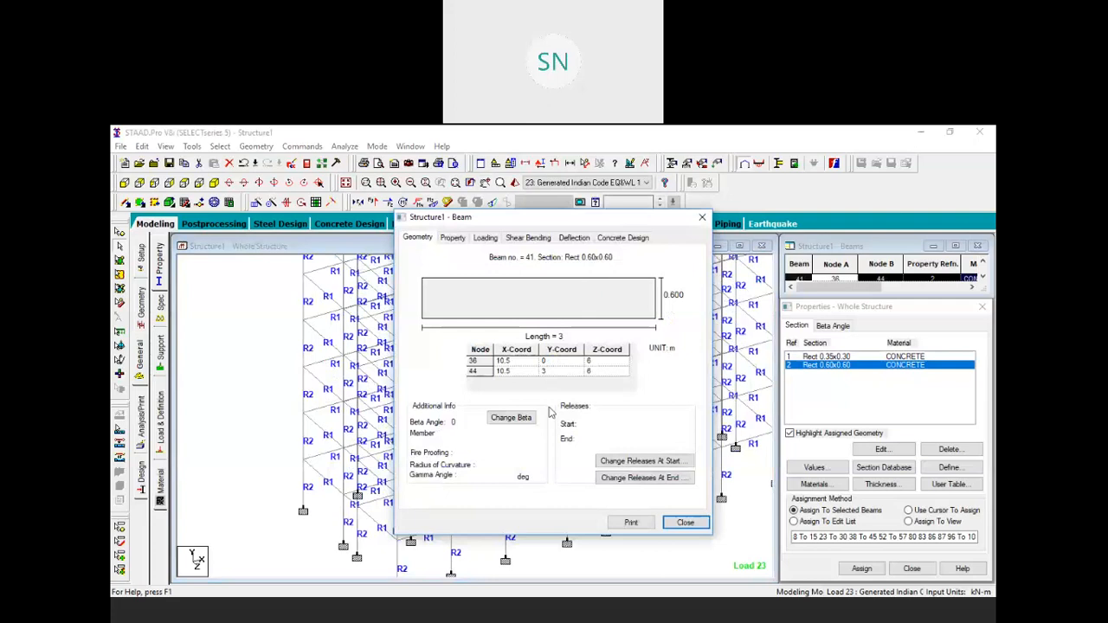
{"action": "left_click", "coordinate": [627, 237]}
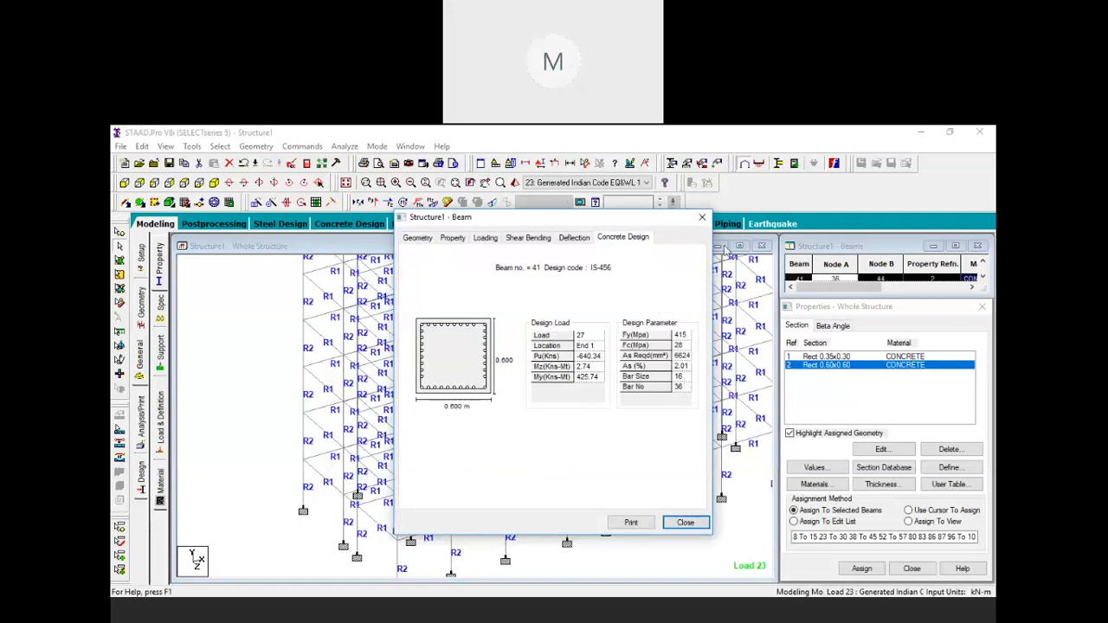
{"action": "left_click", "coordinate": [705, 221]}
{"action": "scroll", "coordinate": [599, 550], "scroll_direction": "down", "scroll_amount": 4}
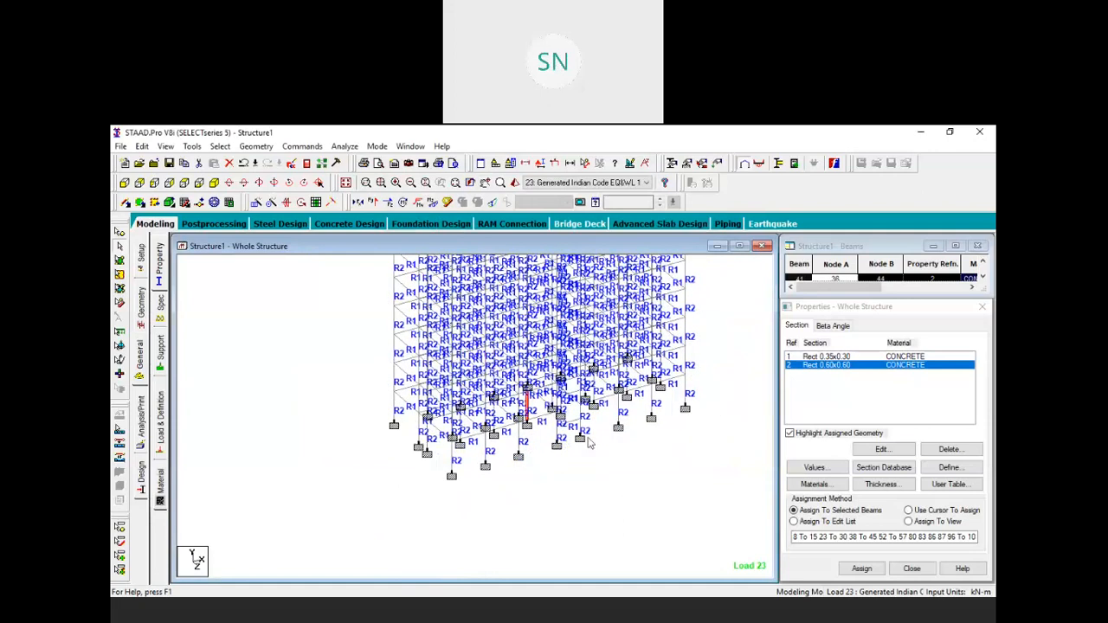
{"action": "scroll", "coordinate": [605, 412], "scroll_direction": "down", "scroll_amount": 3}
{"action": "middle_click_drag", "start_coordinate": [606, 415], "coordinate": [581, 482]}
{"action": "scroll", "coordinate": [633, 382], "scroll_direction": "up", "scroll_amount": 1}
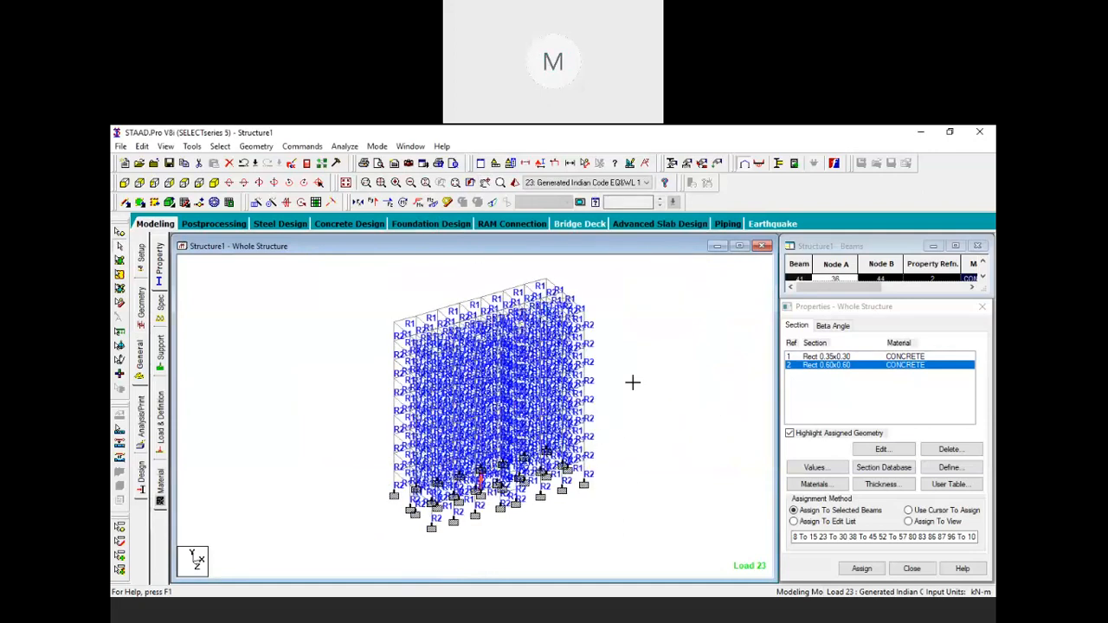
{"action": "left_click", "coordinate": [632, 382]}
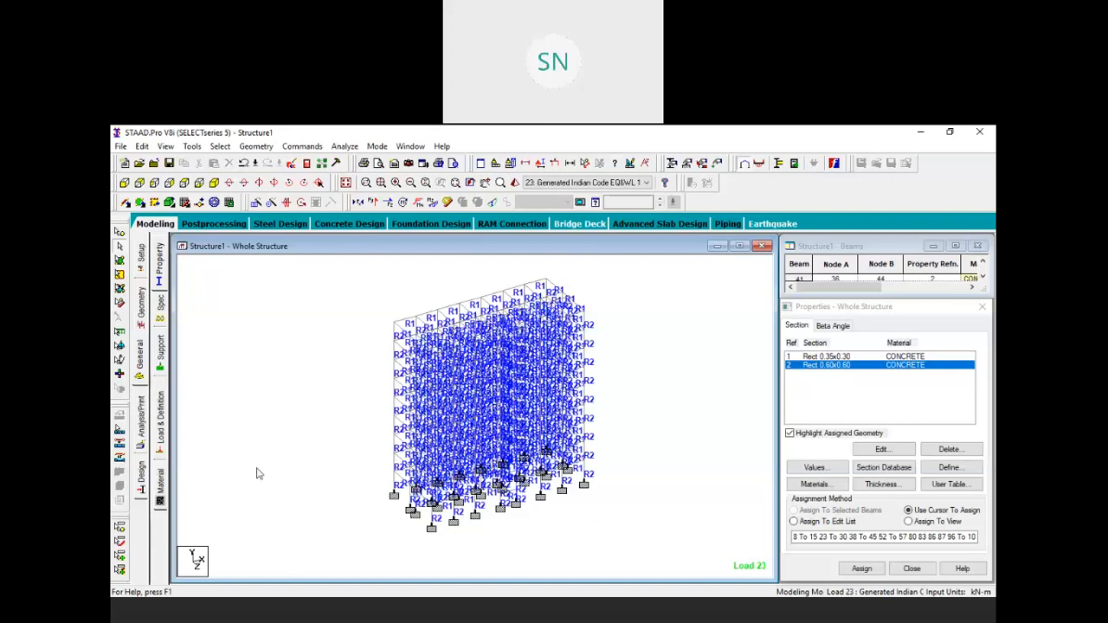
{"action": "key", "text": "alt+Tab"}
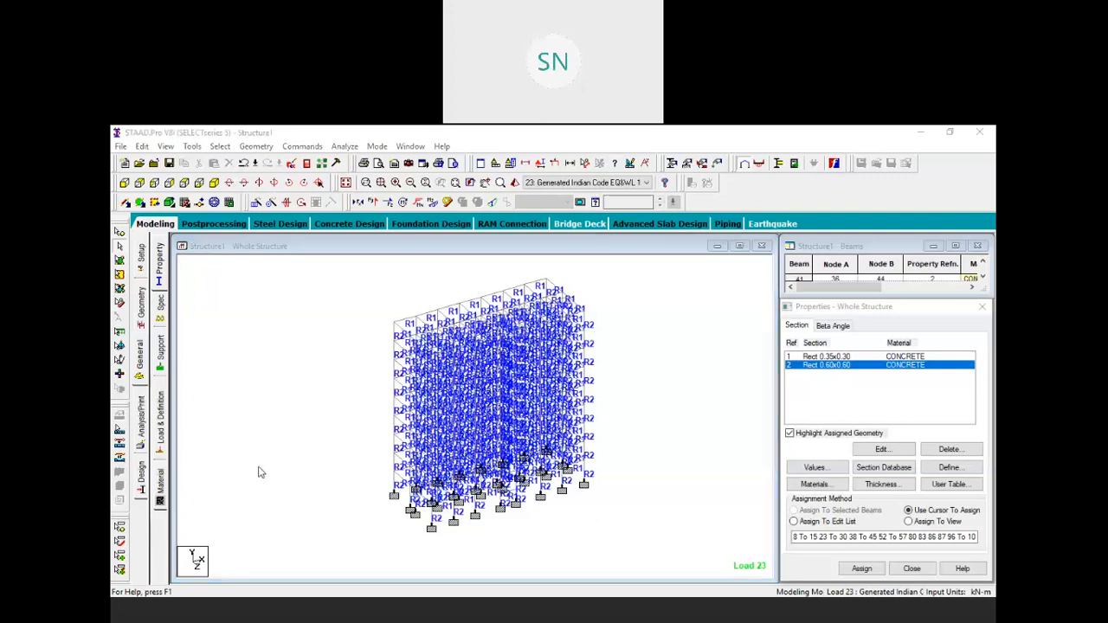